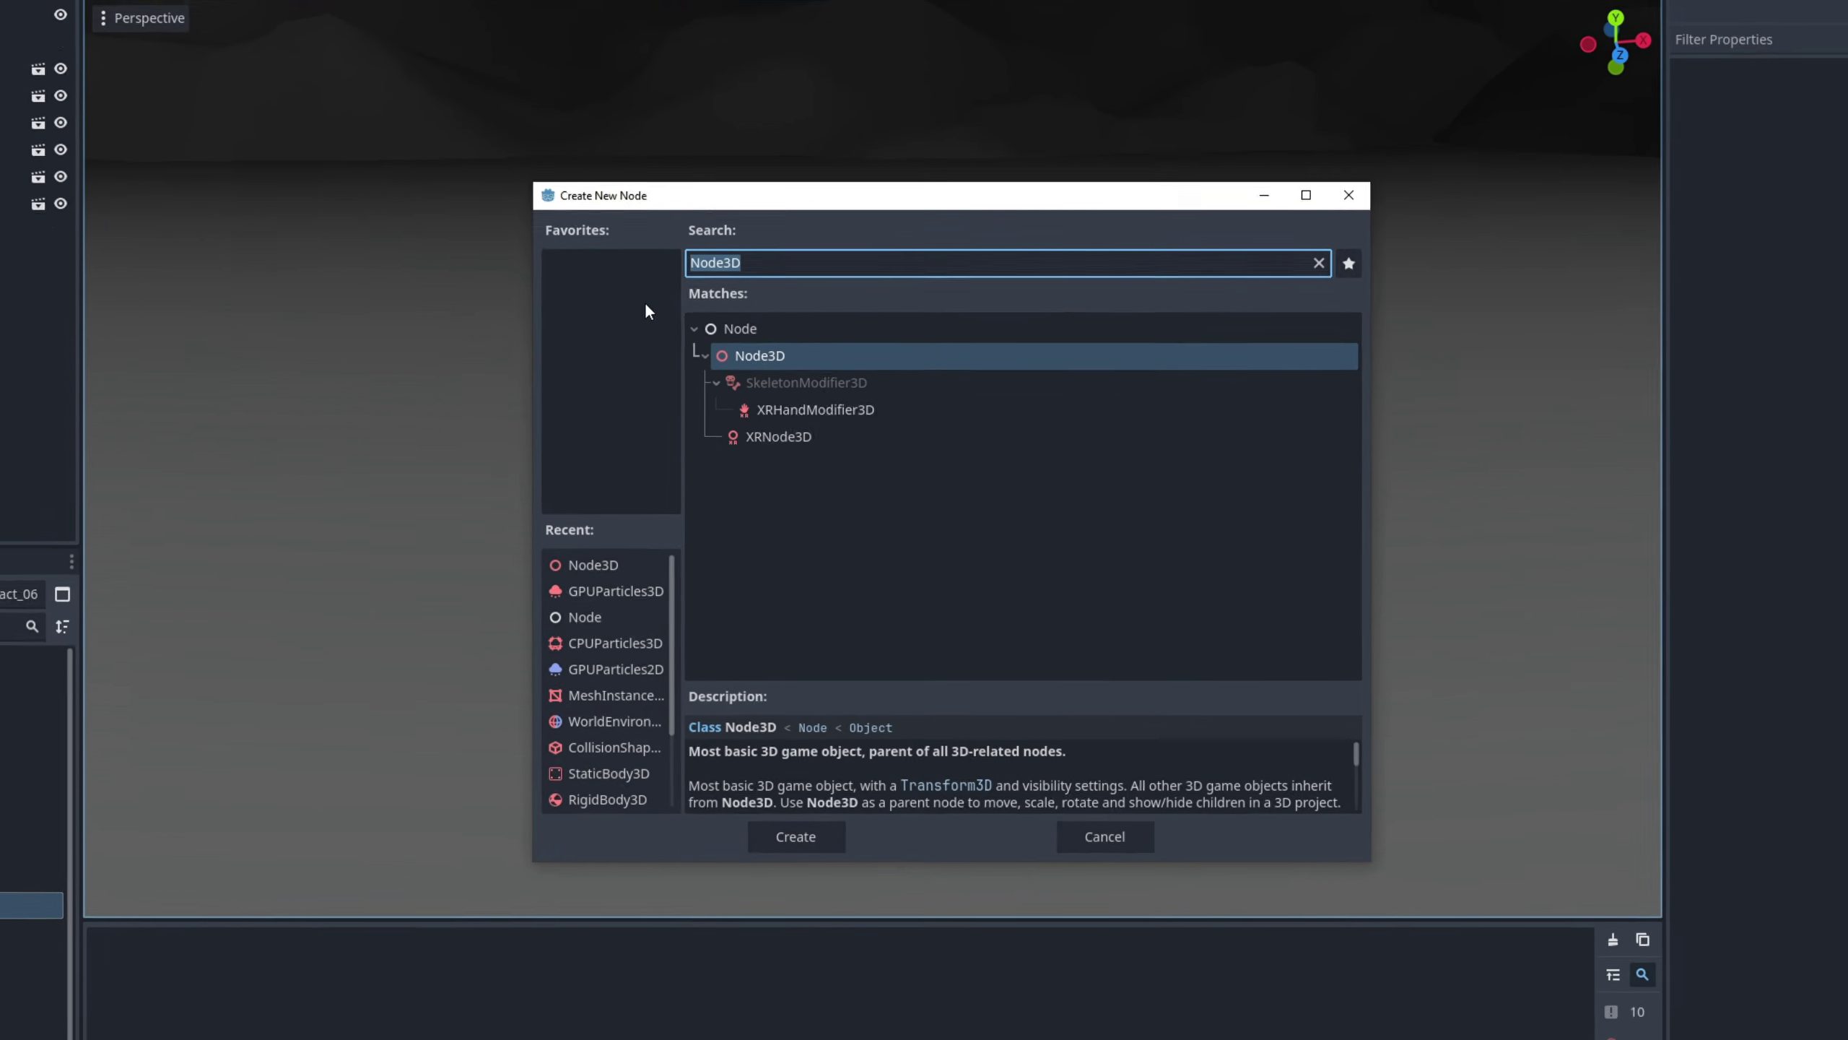
Create a Node3D named vfx_impactTut and set its Position y to 1.5
click(679, 562)
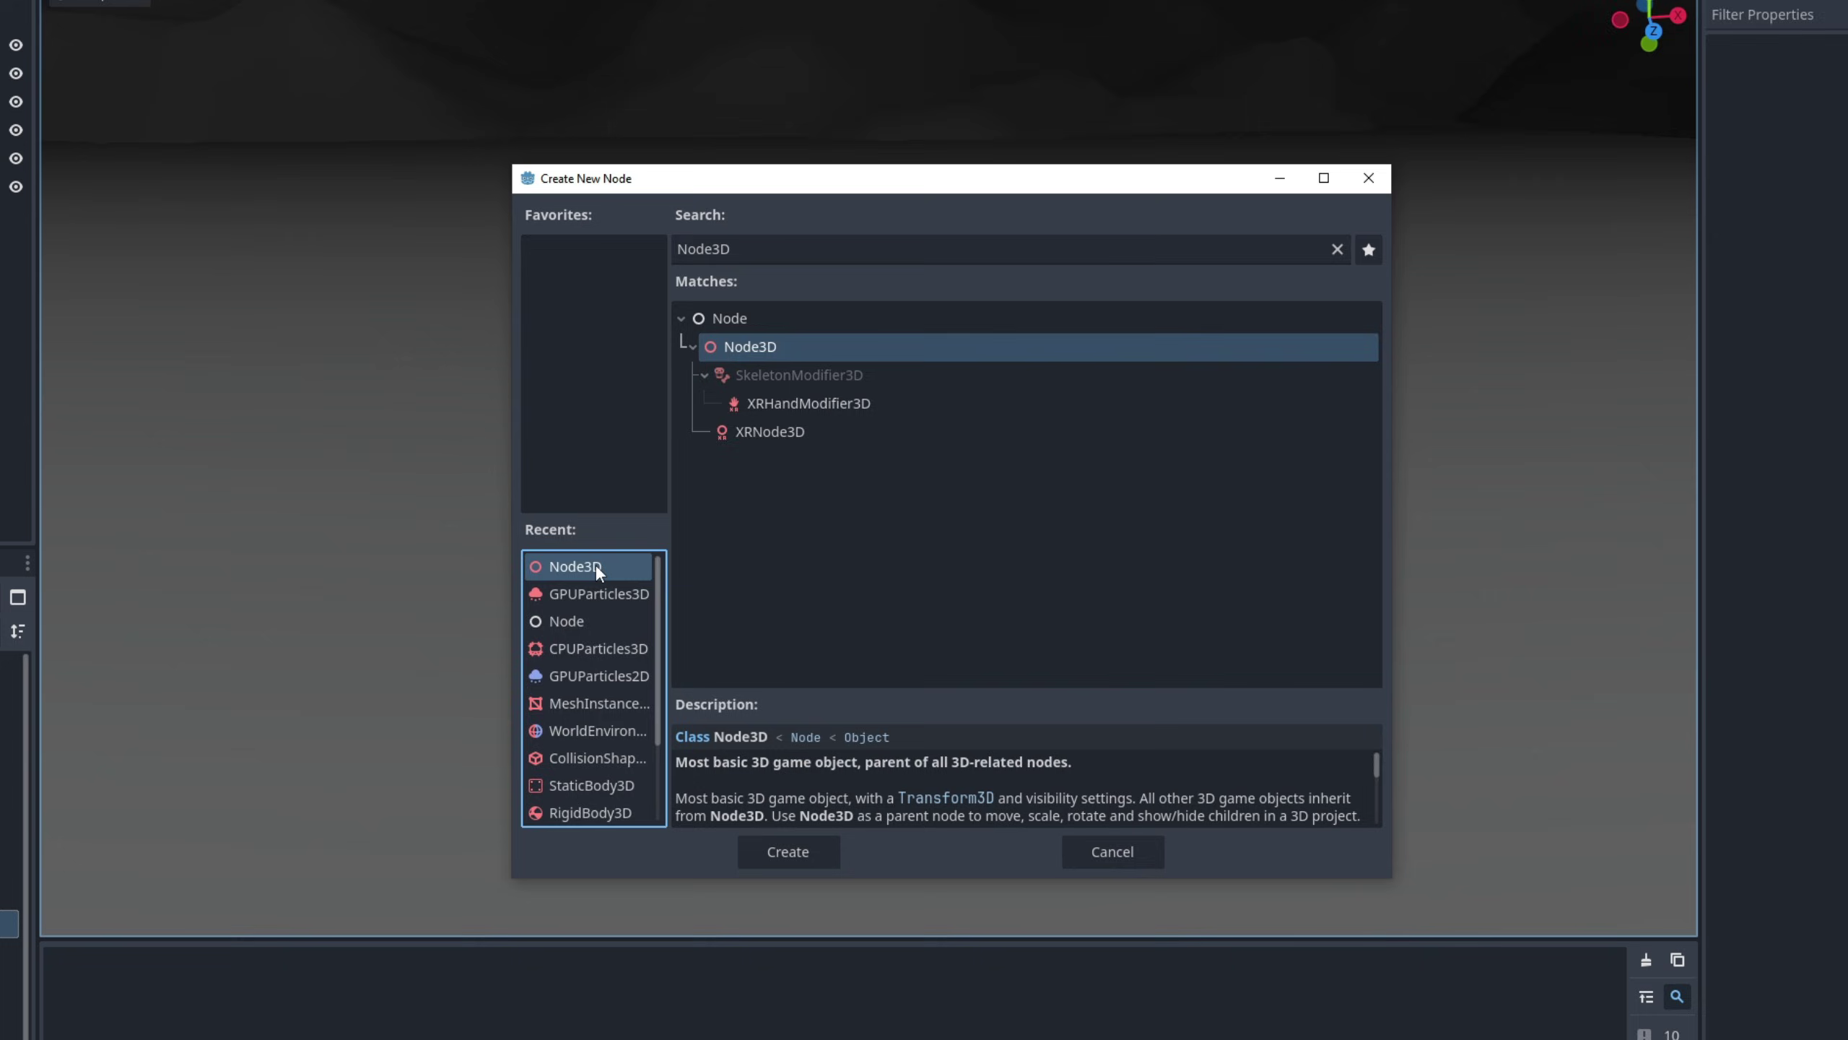
double_click(595, 566)
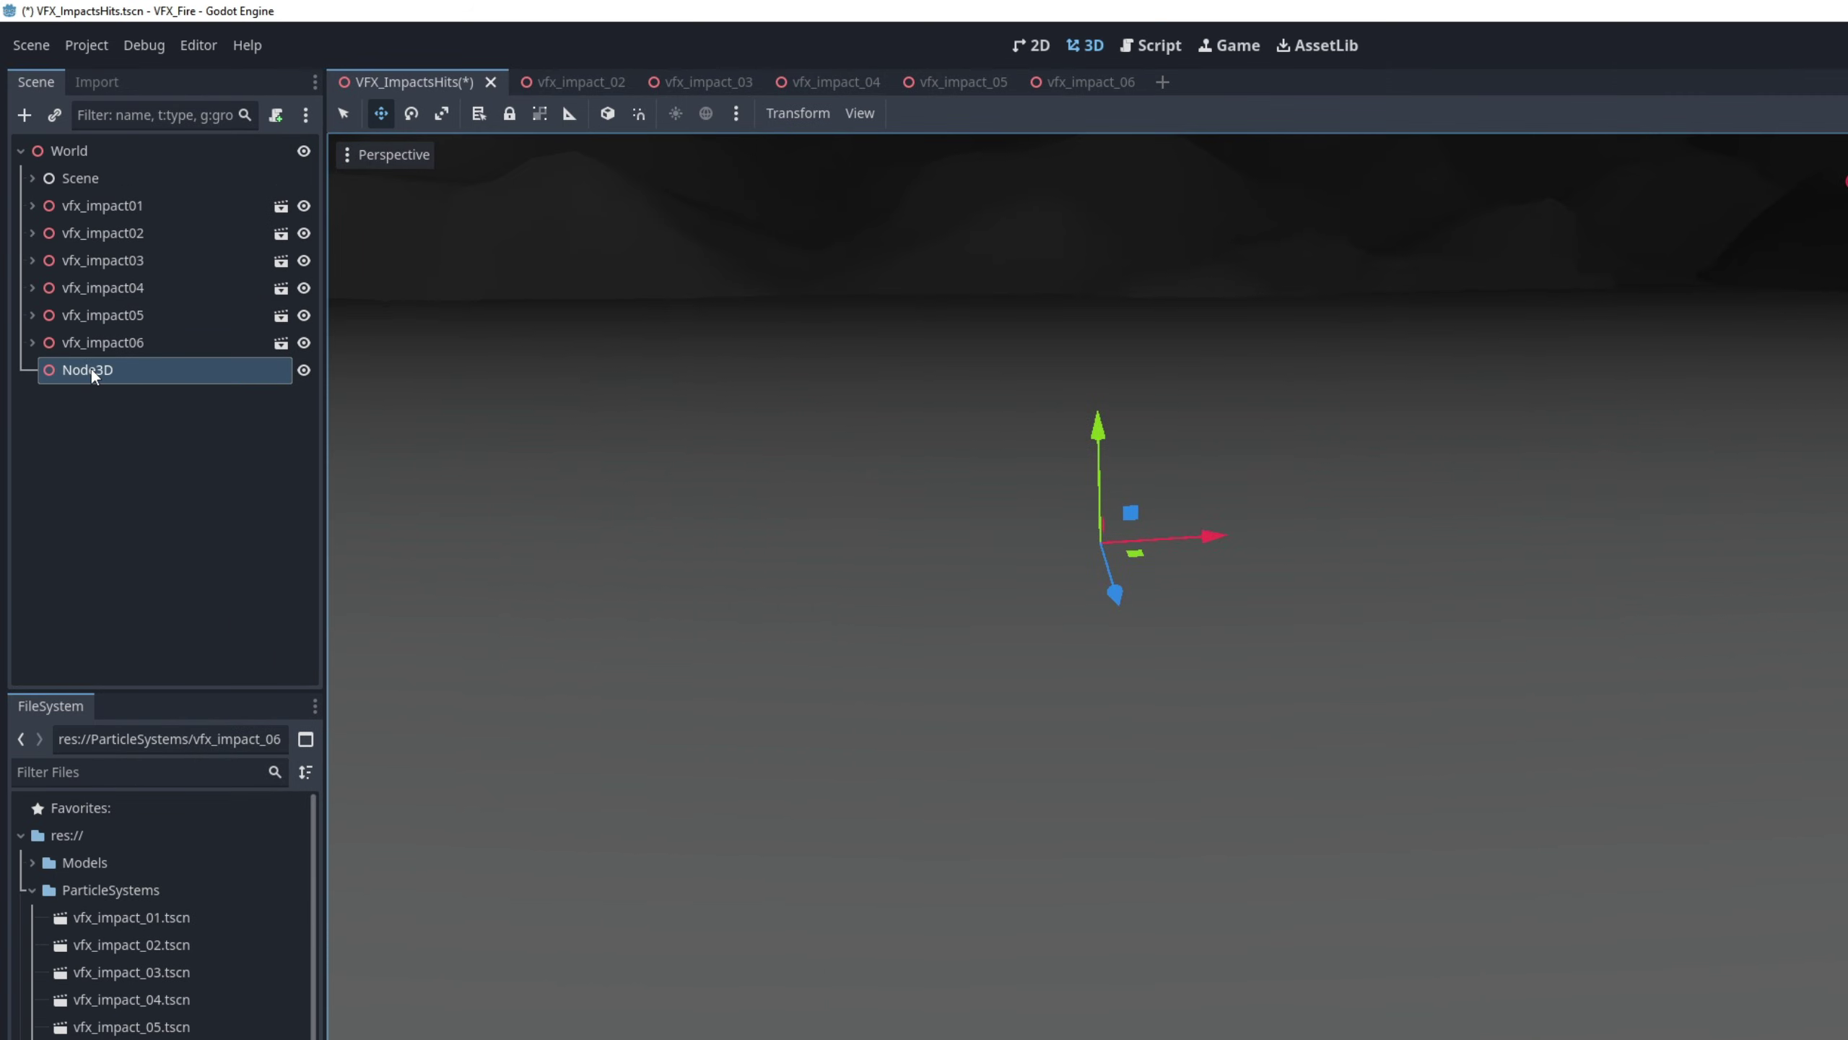
double_click(86, 361)
text(vfx_impac)
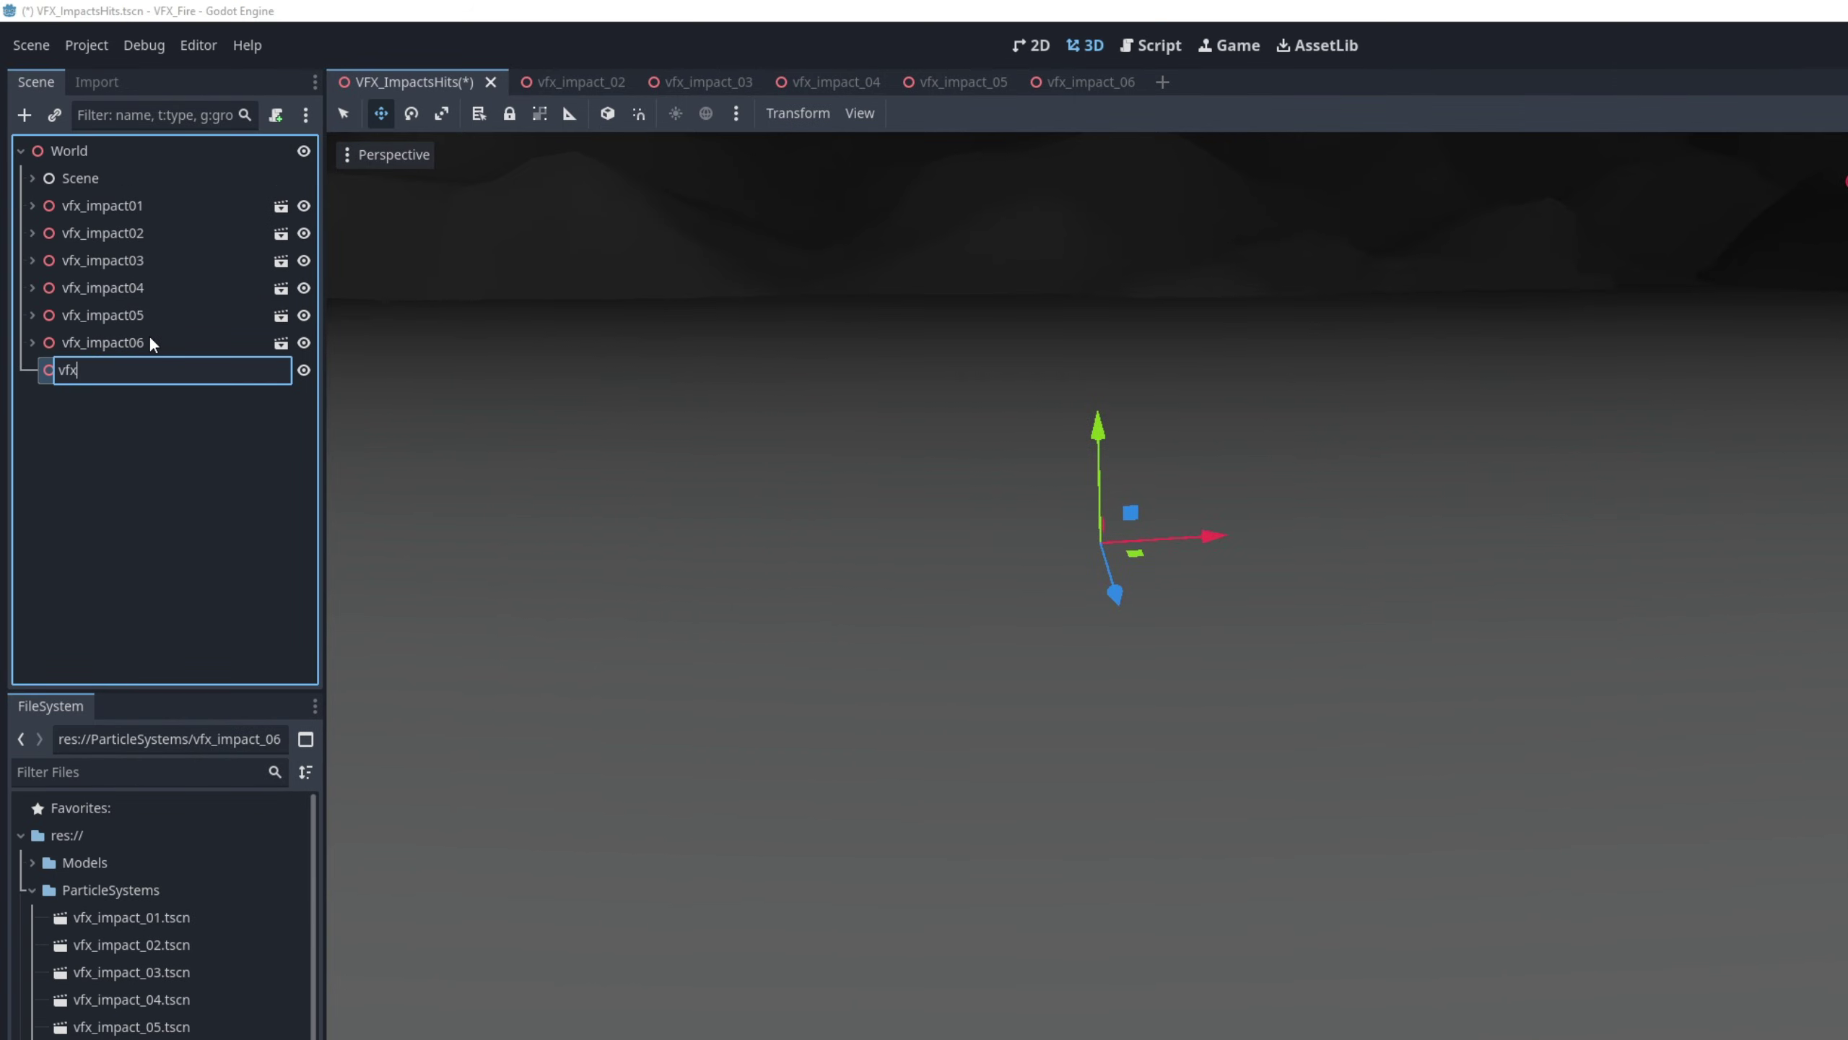
text(tTut)
key(Return)
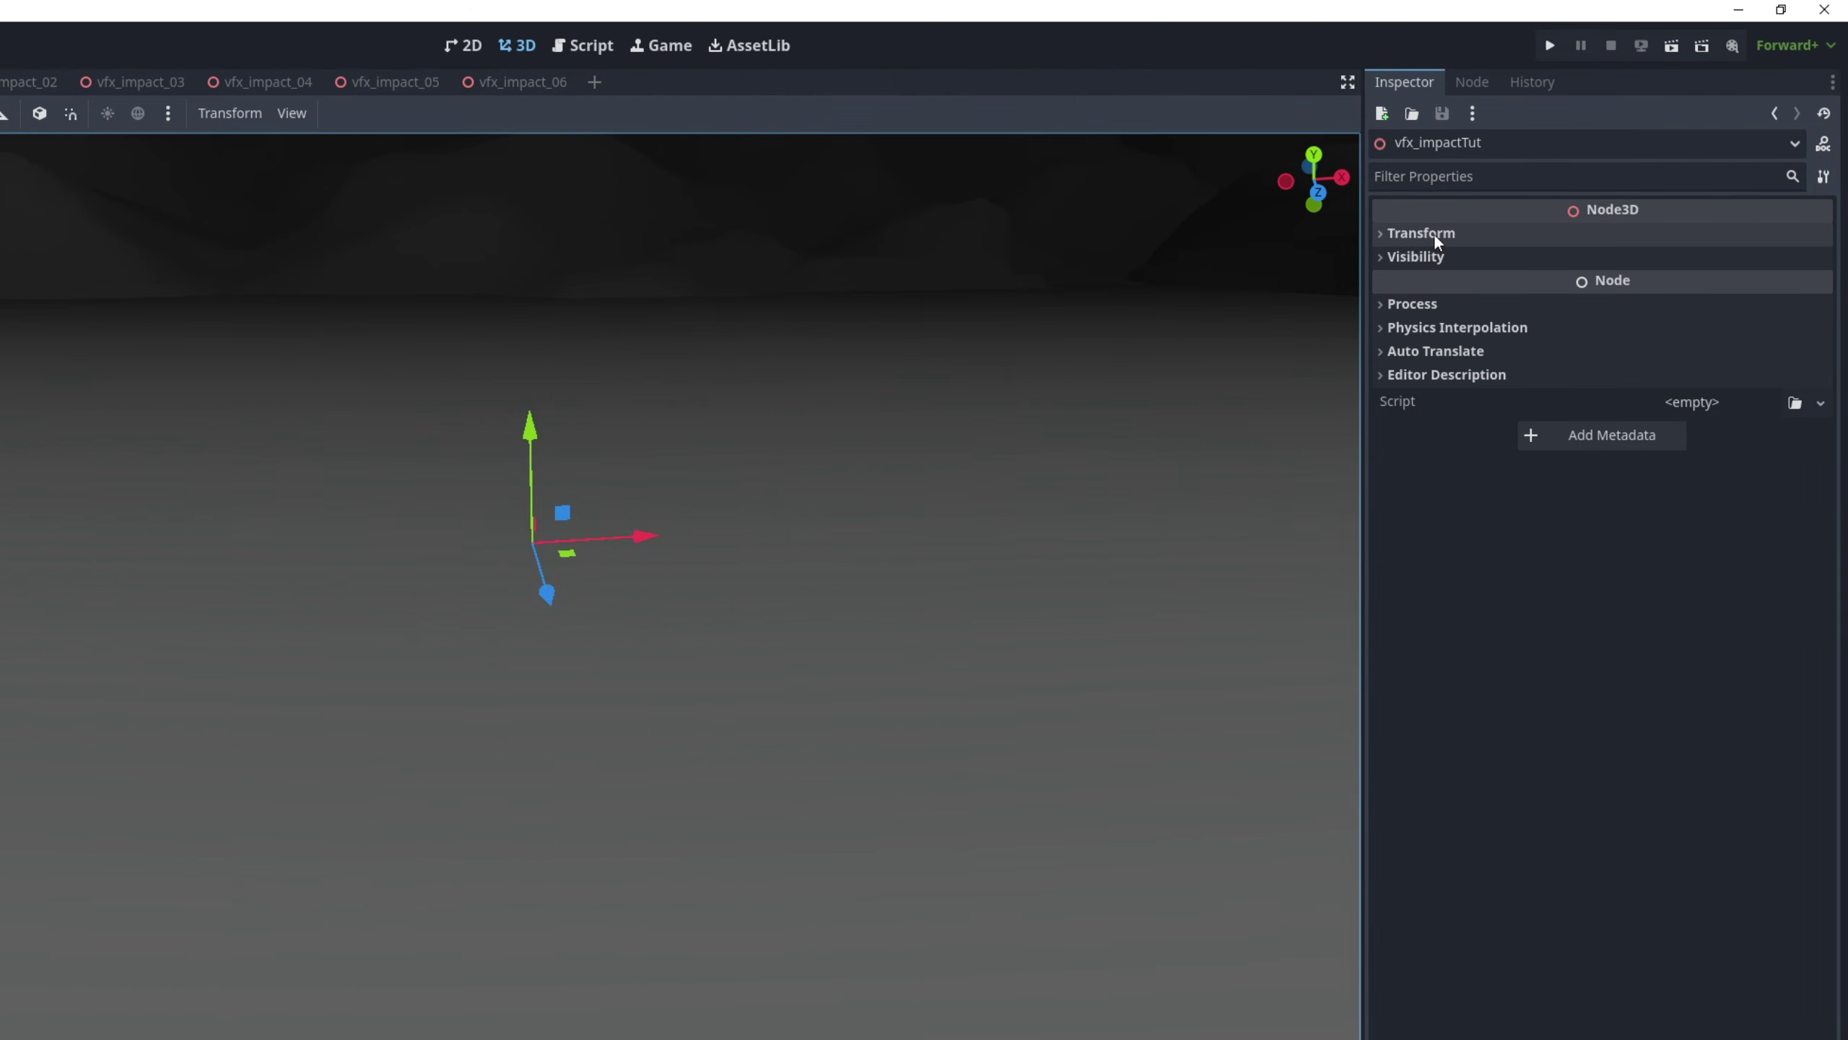
click(1421, 233)
click(1585, 283)
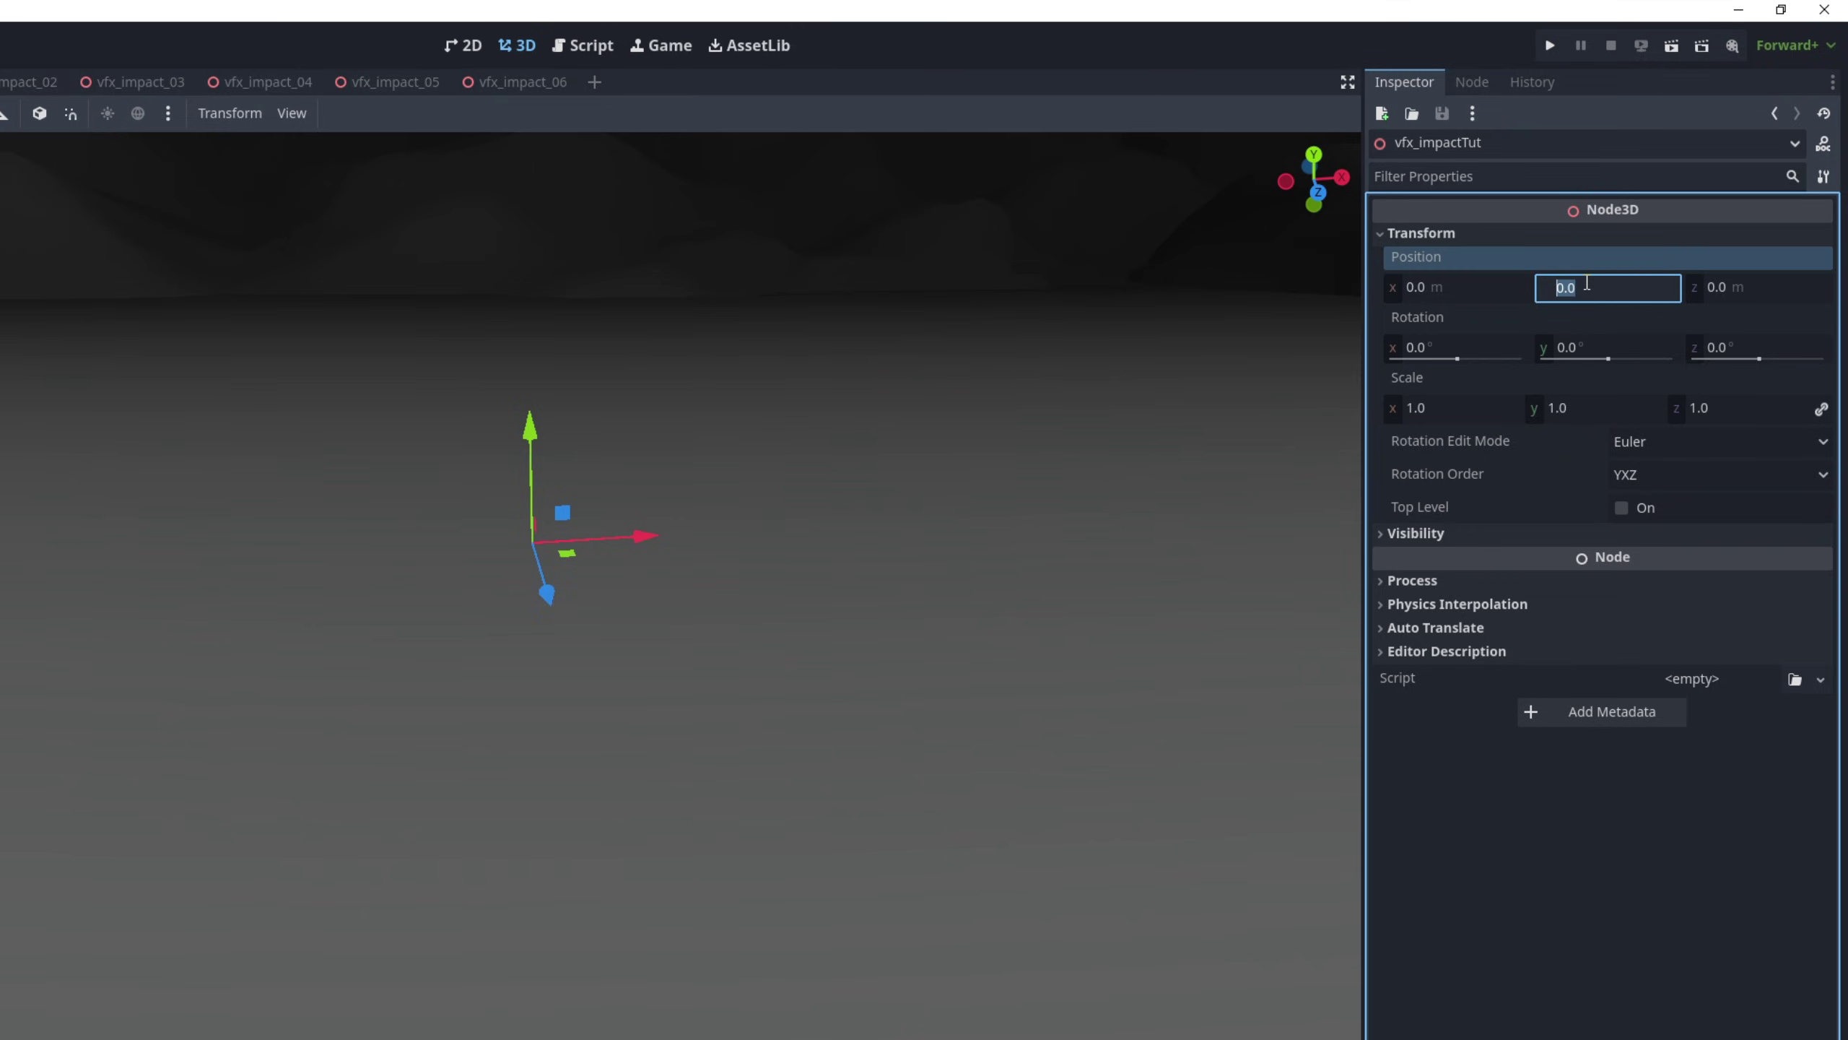
text(1.5)
key(Return)
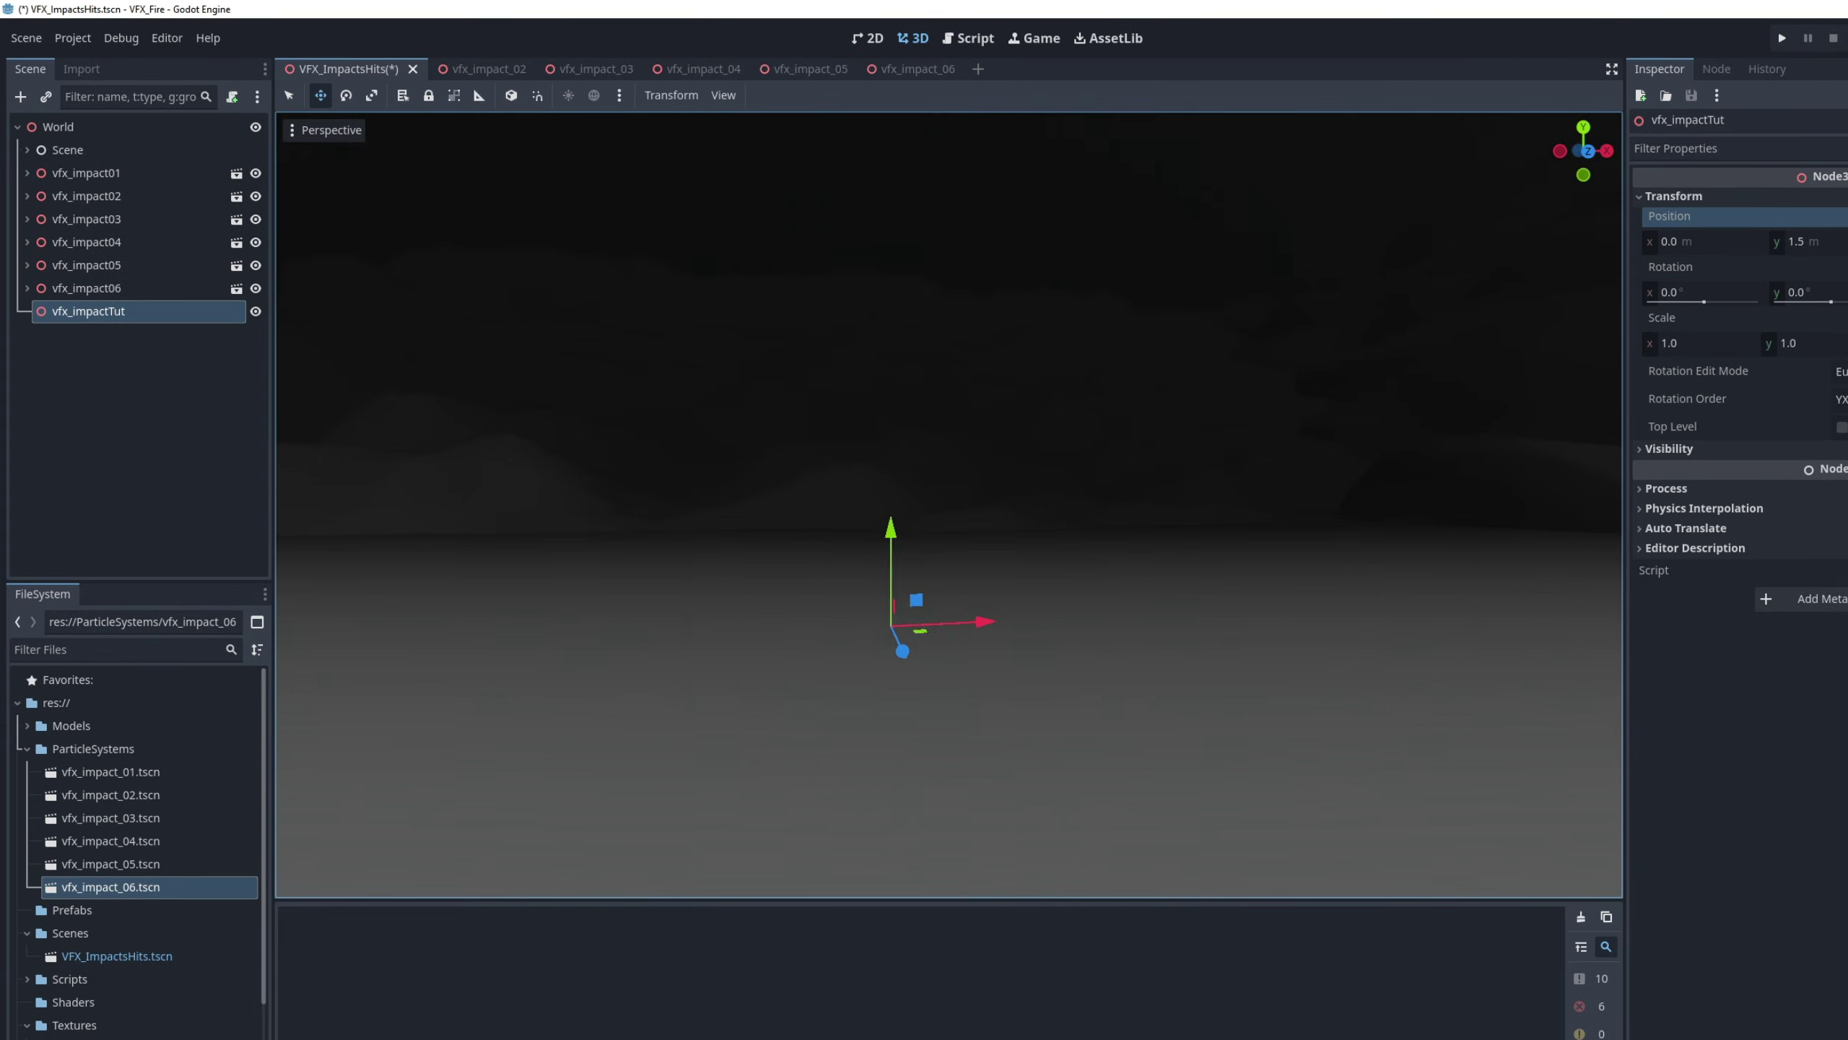
Add a GPUParticles3D child named Flash under vfx_impactTut with Amount 1
right_click(127, 320)
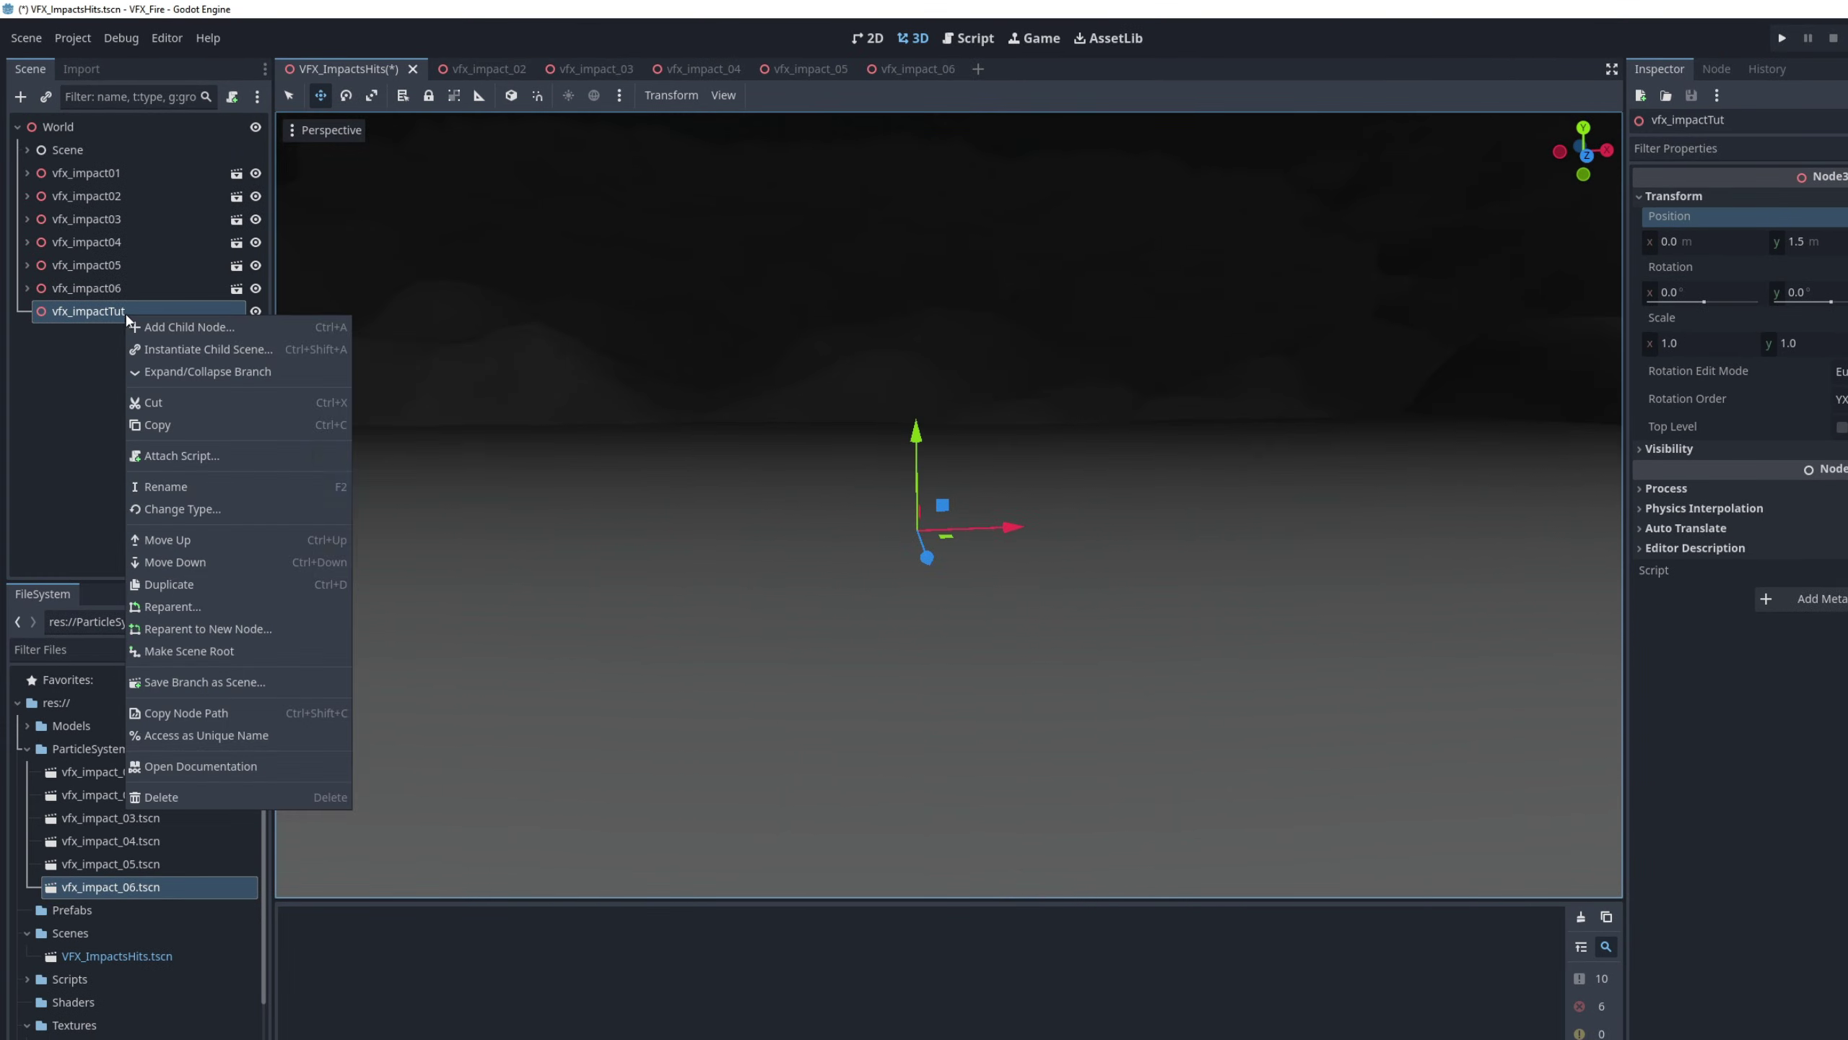
click(159, 326)
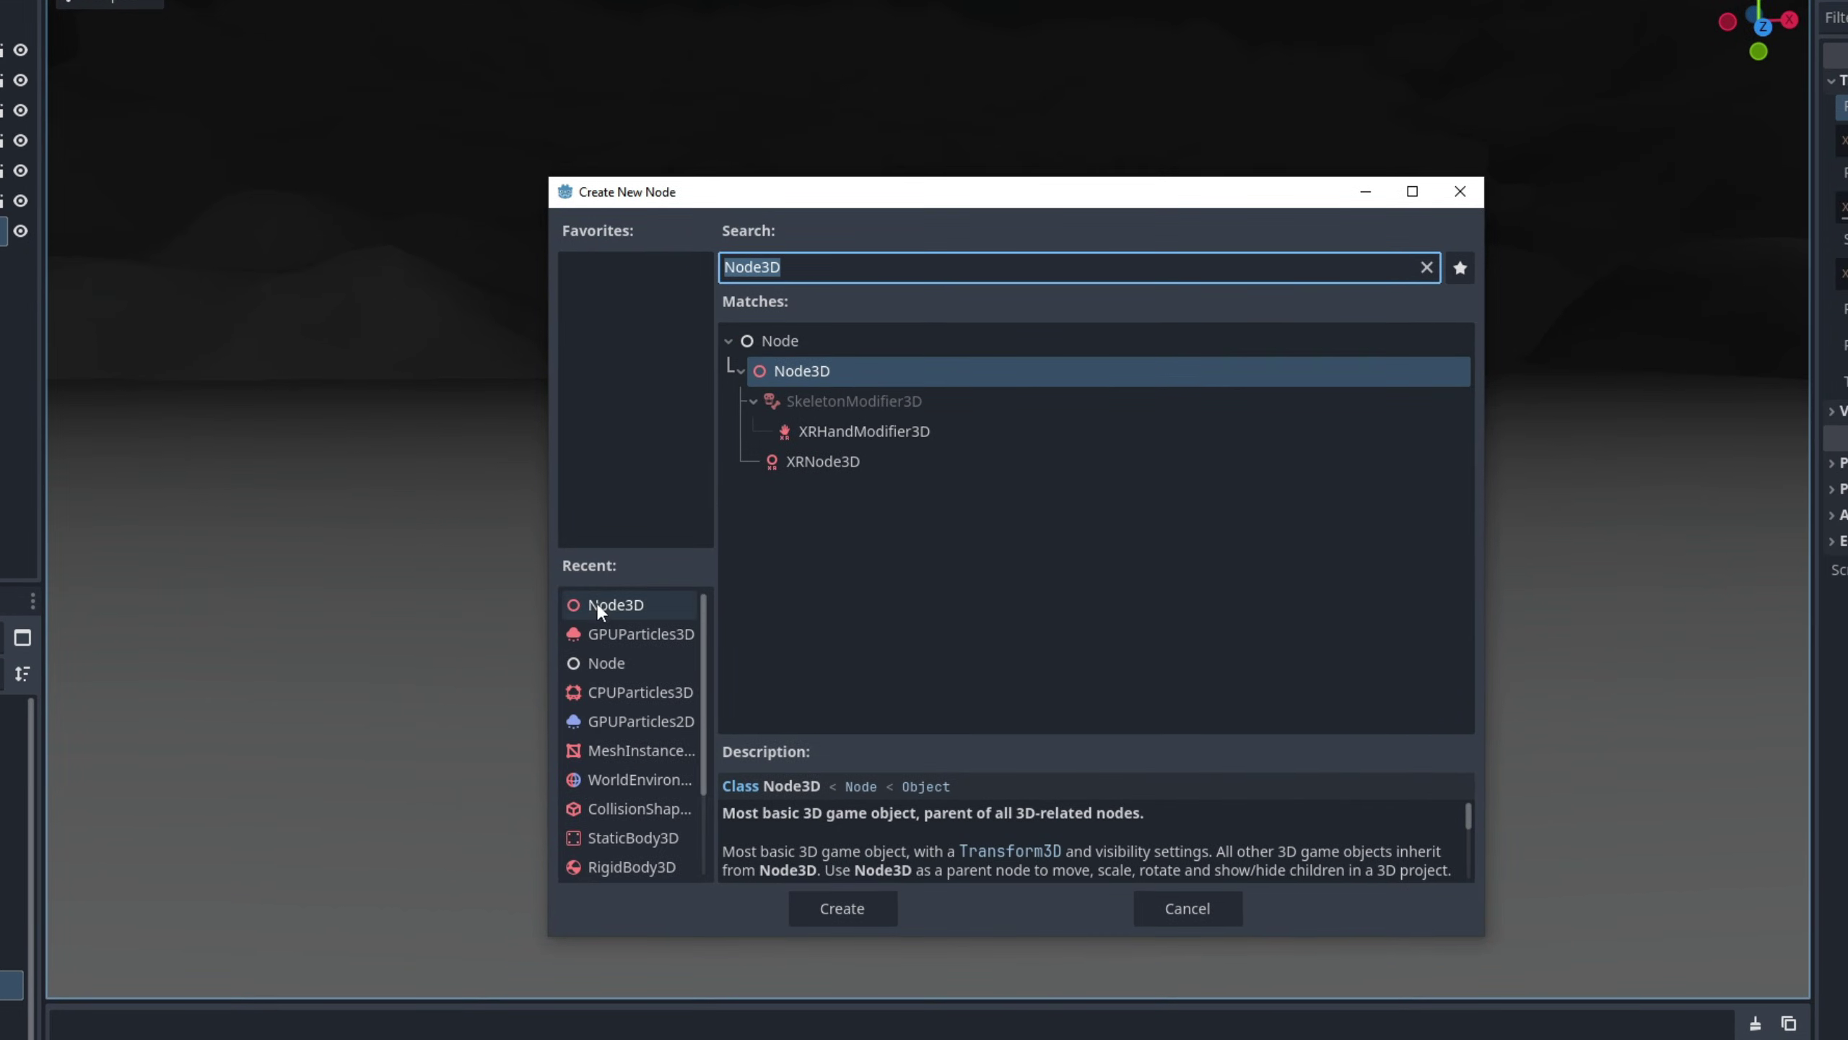
click(732, 620)
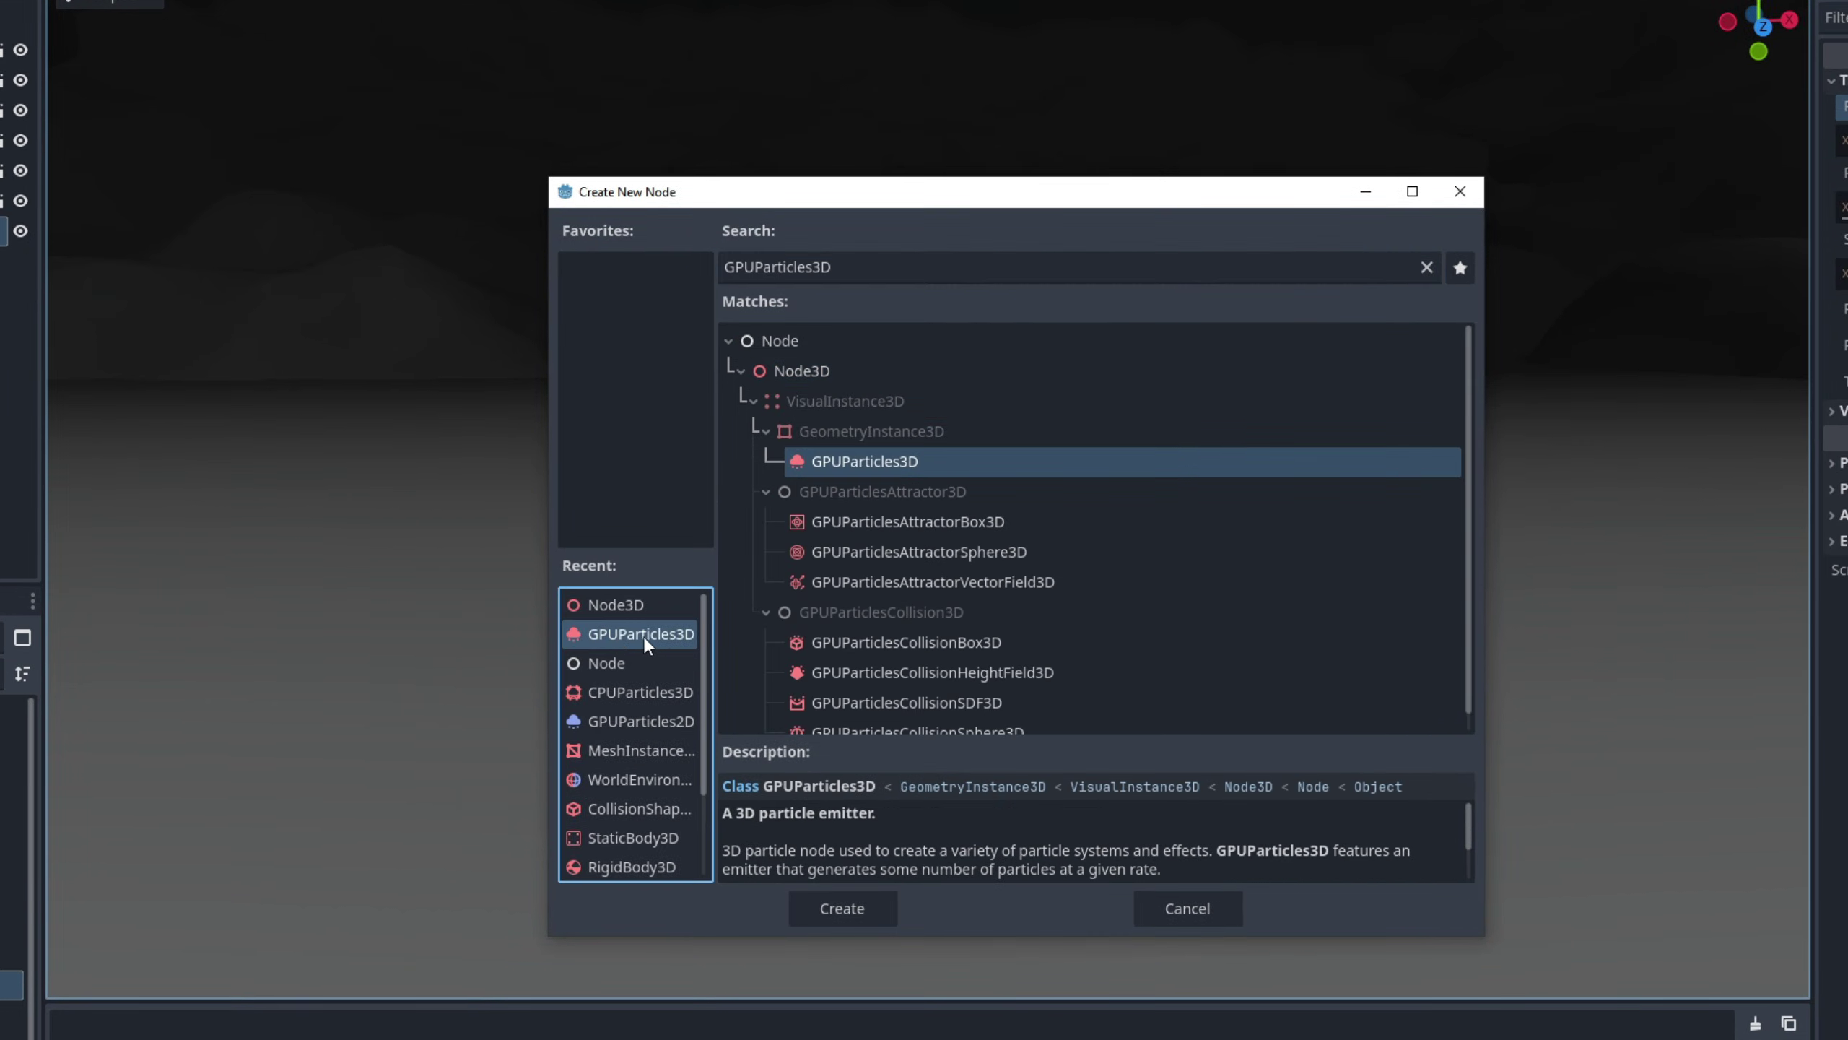
click(842, 908)
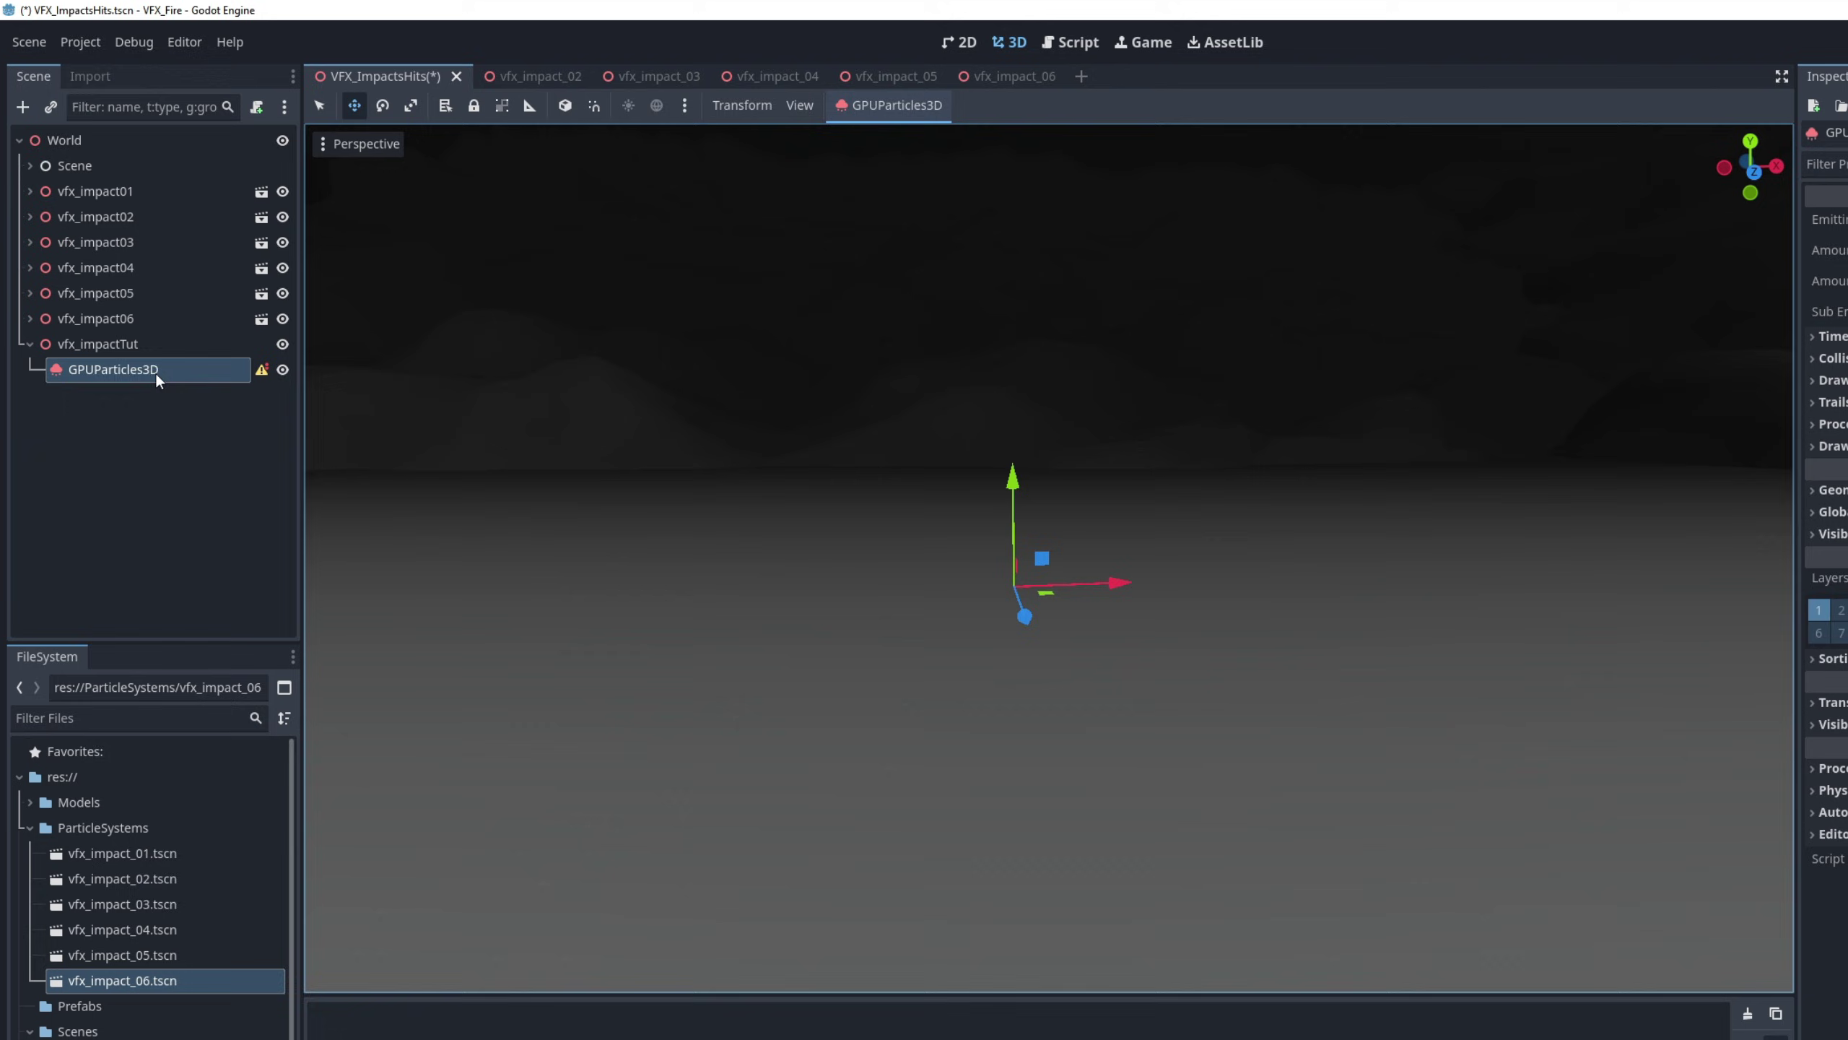
double_click(156, 371)
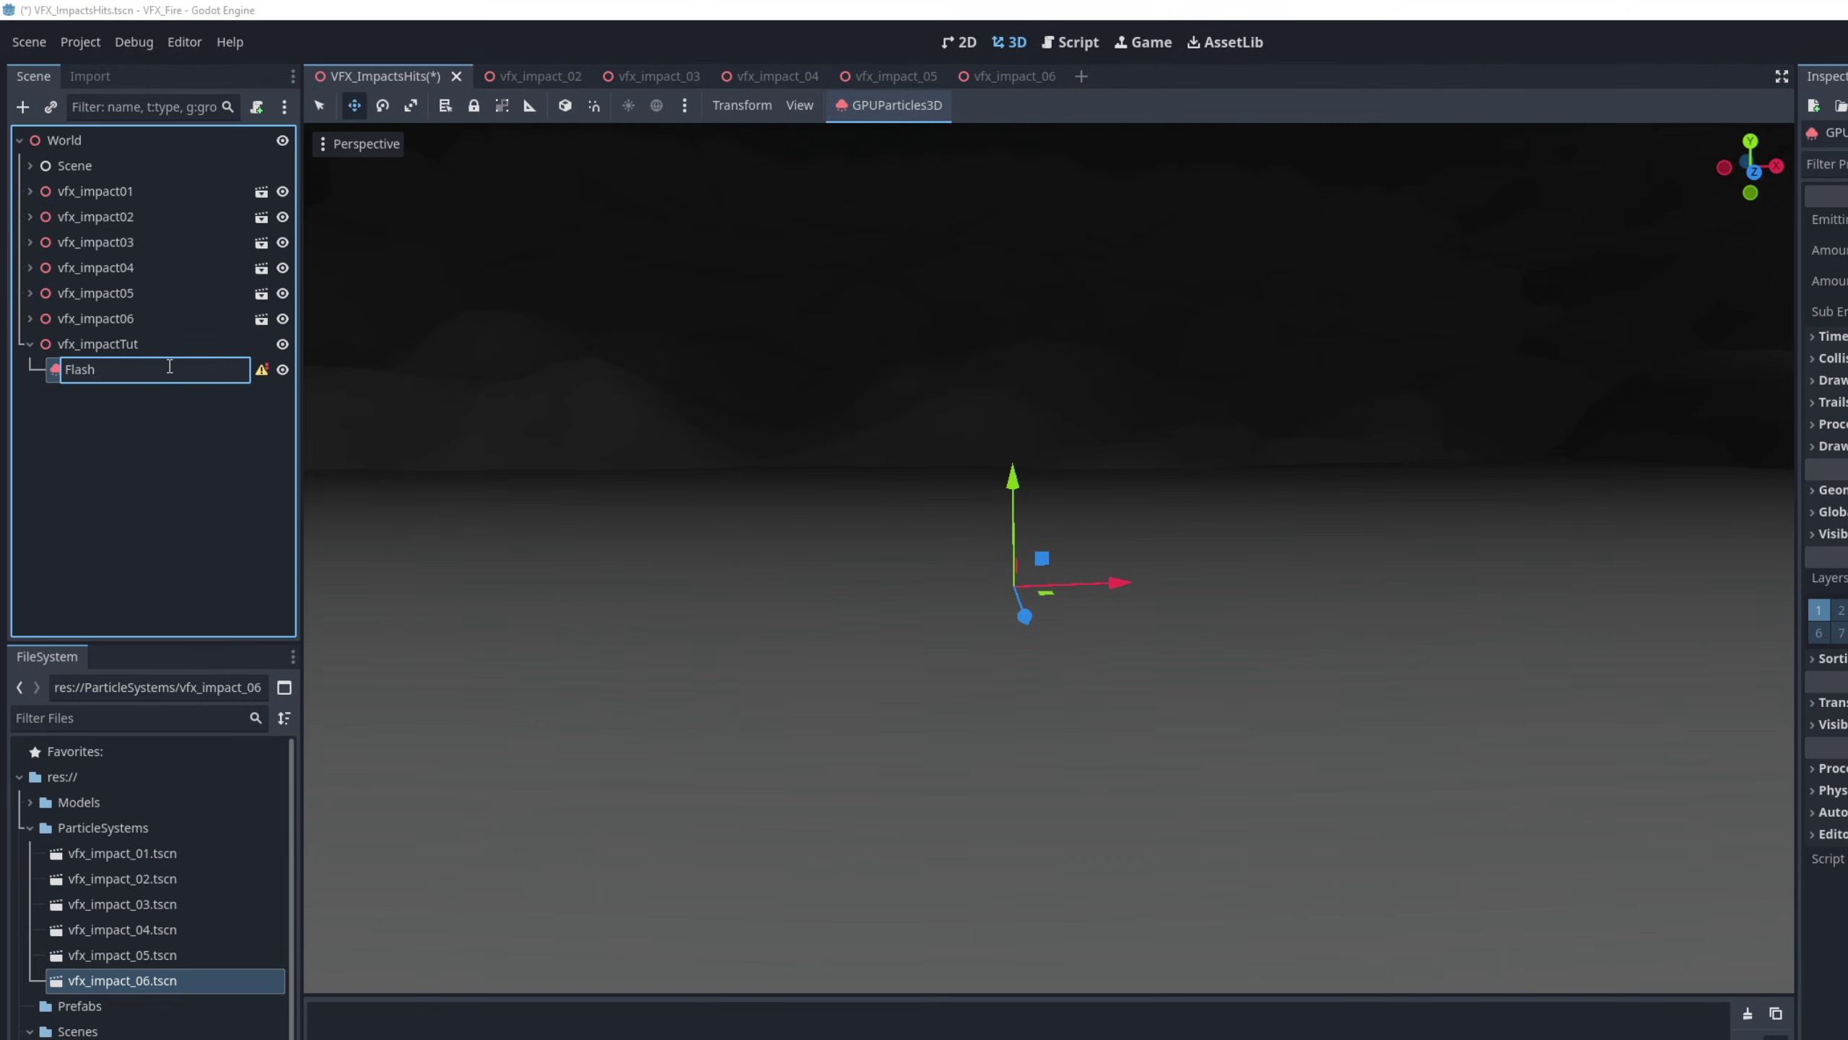
text(Flash)
key(Return)
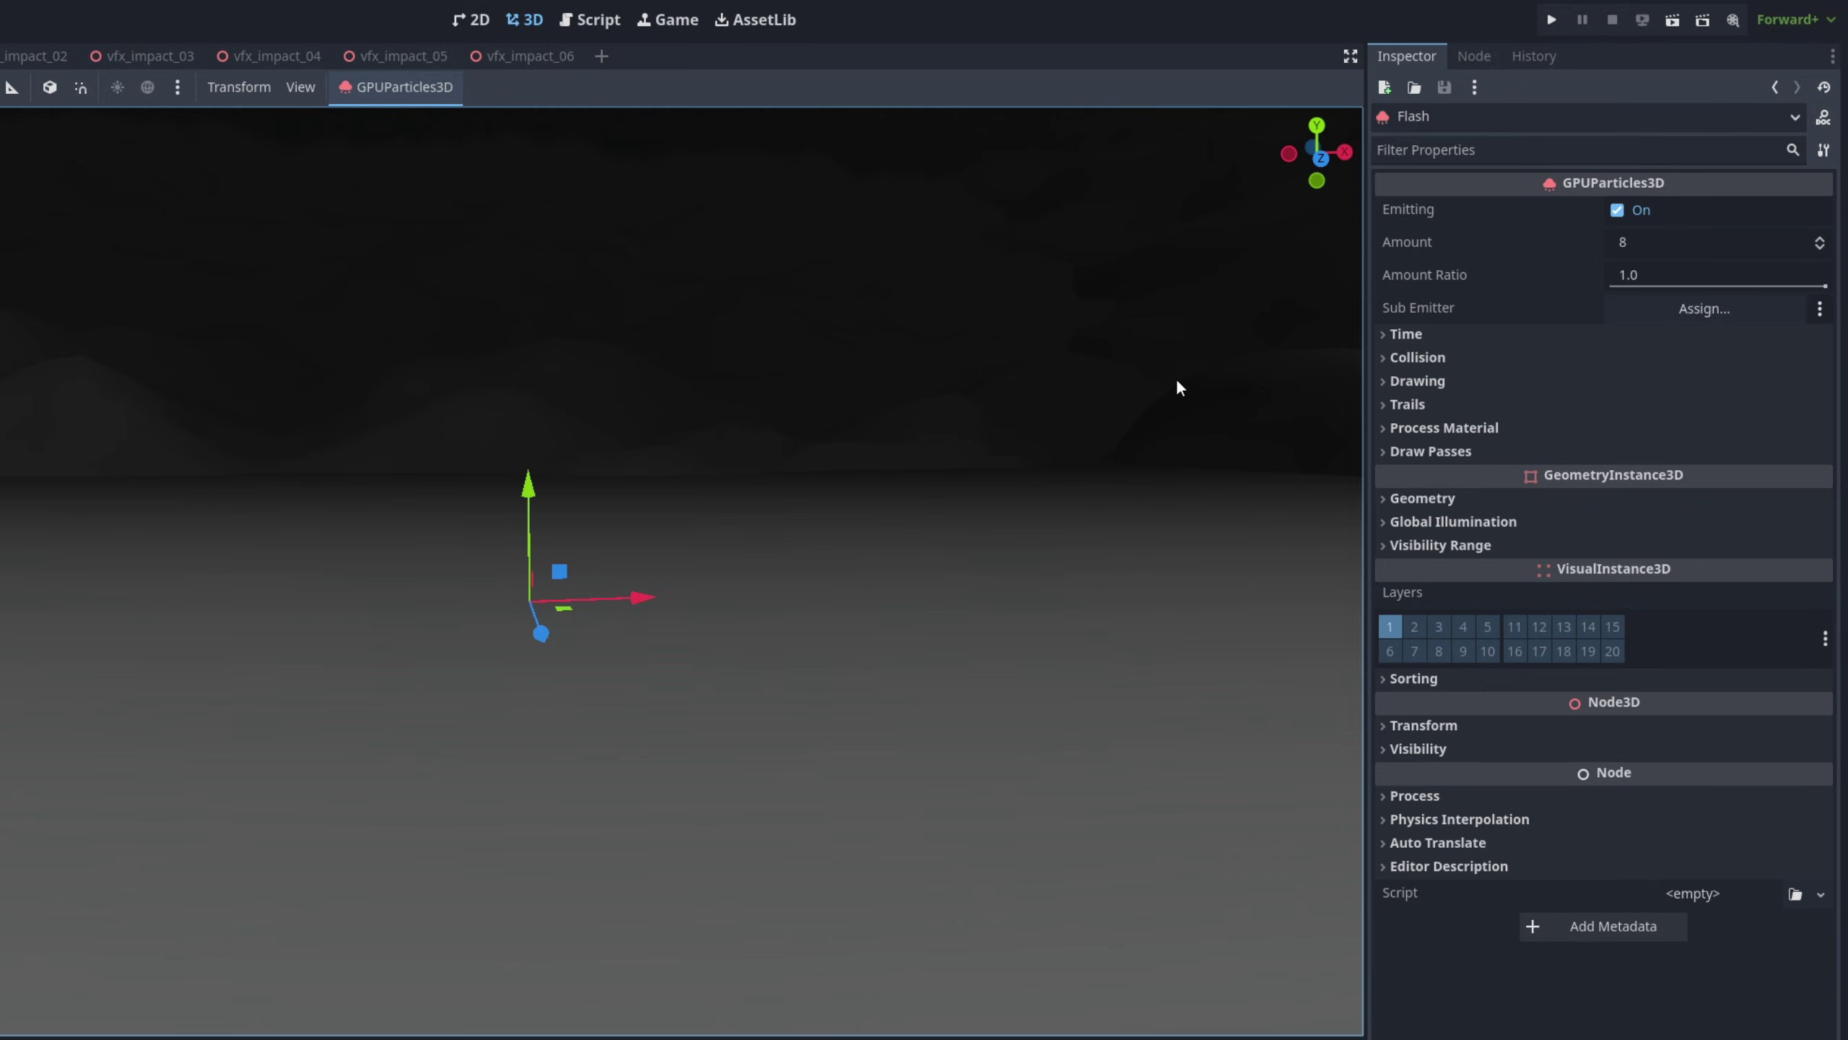
click(1643, 239)
text(1)
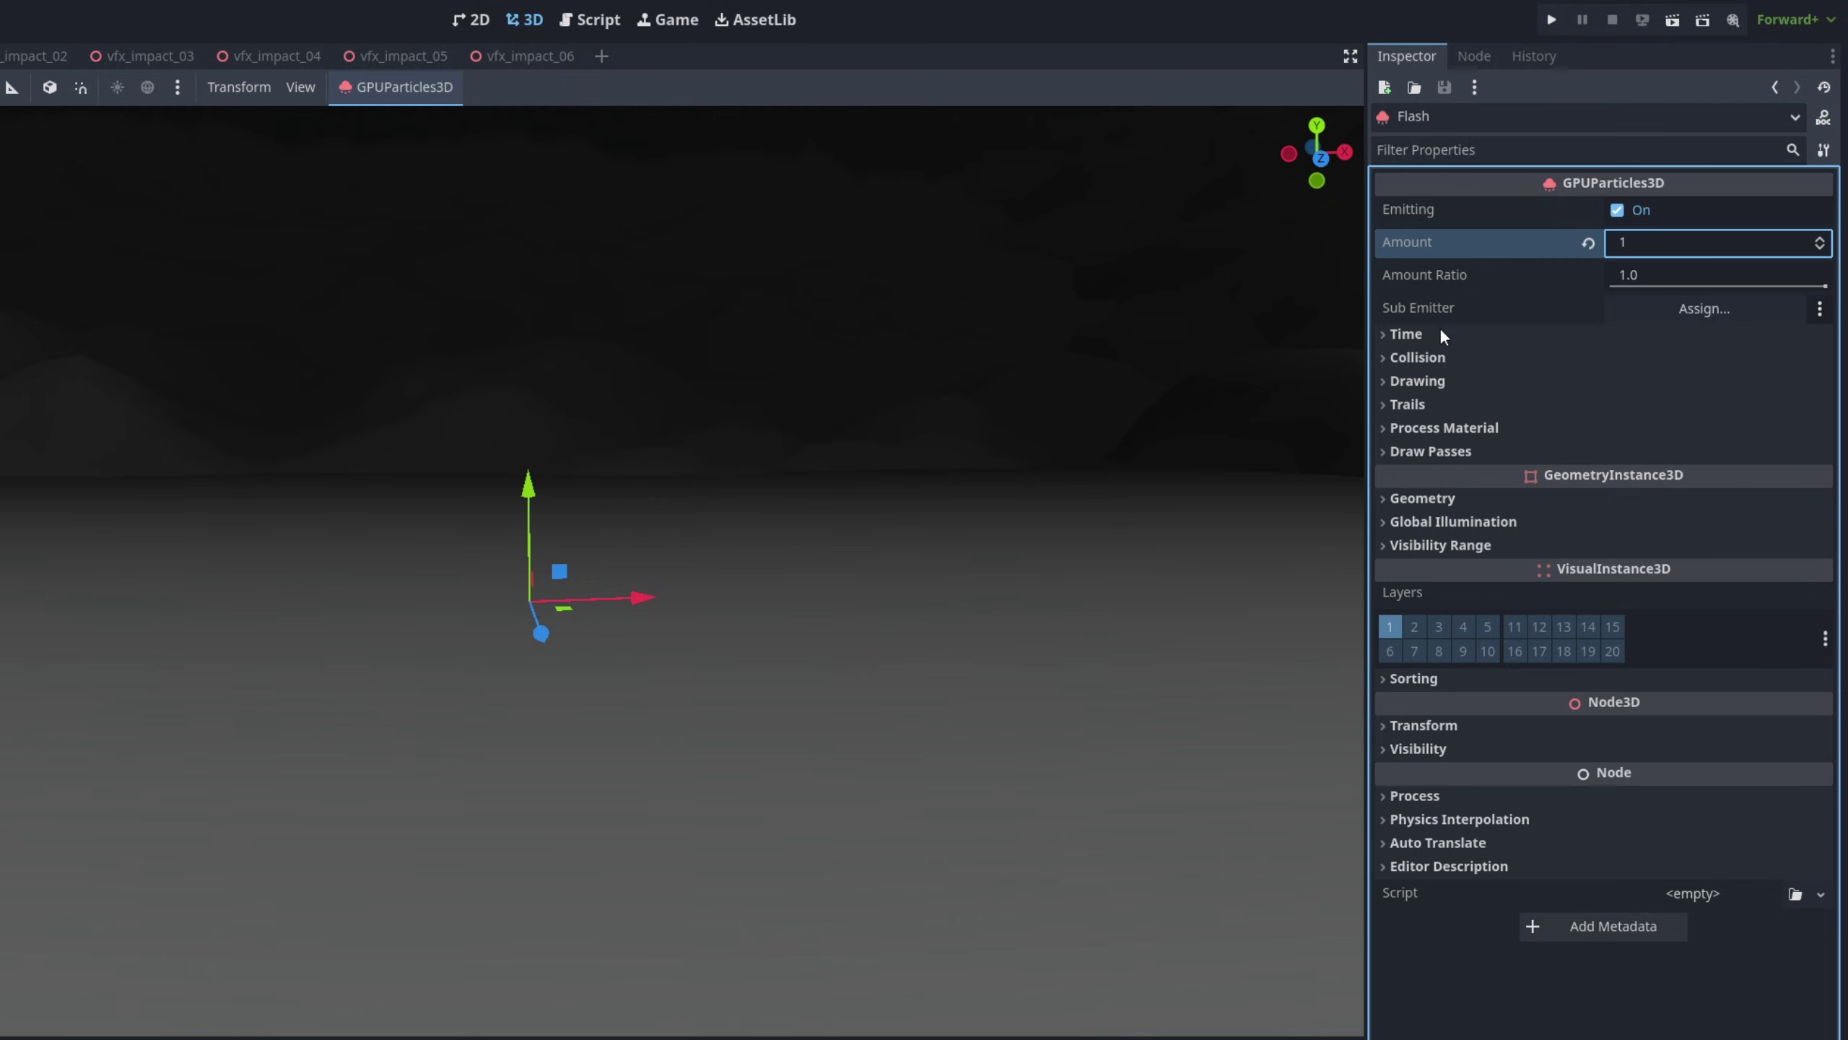
Give Flash a new ParticleProcessMaterial, a QuadMesh Pass 1 and a StandardMaterial3D override
click(1452, 428)
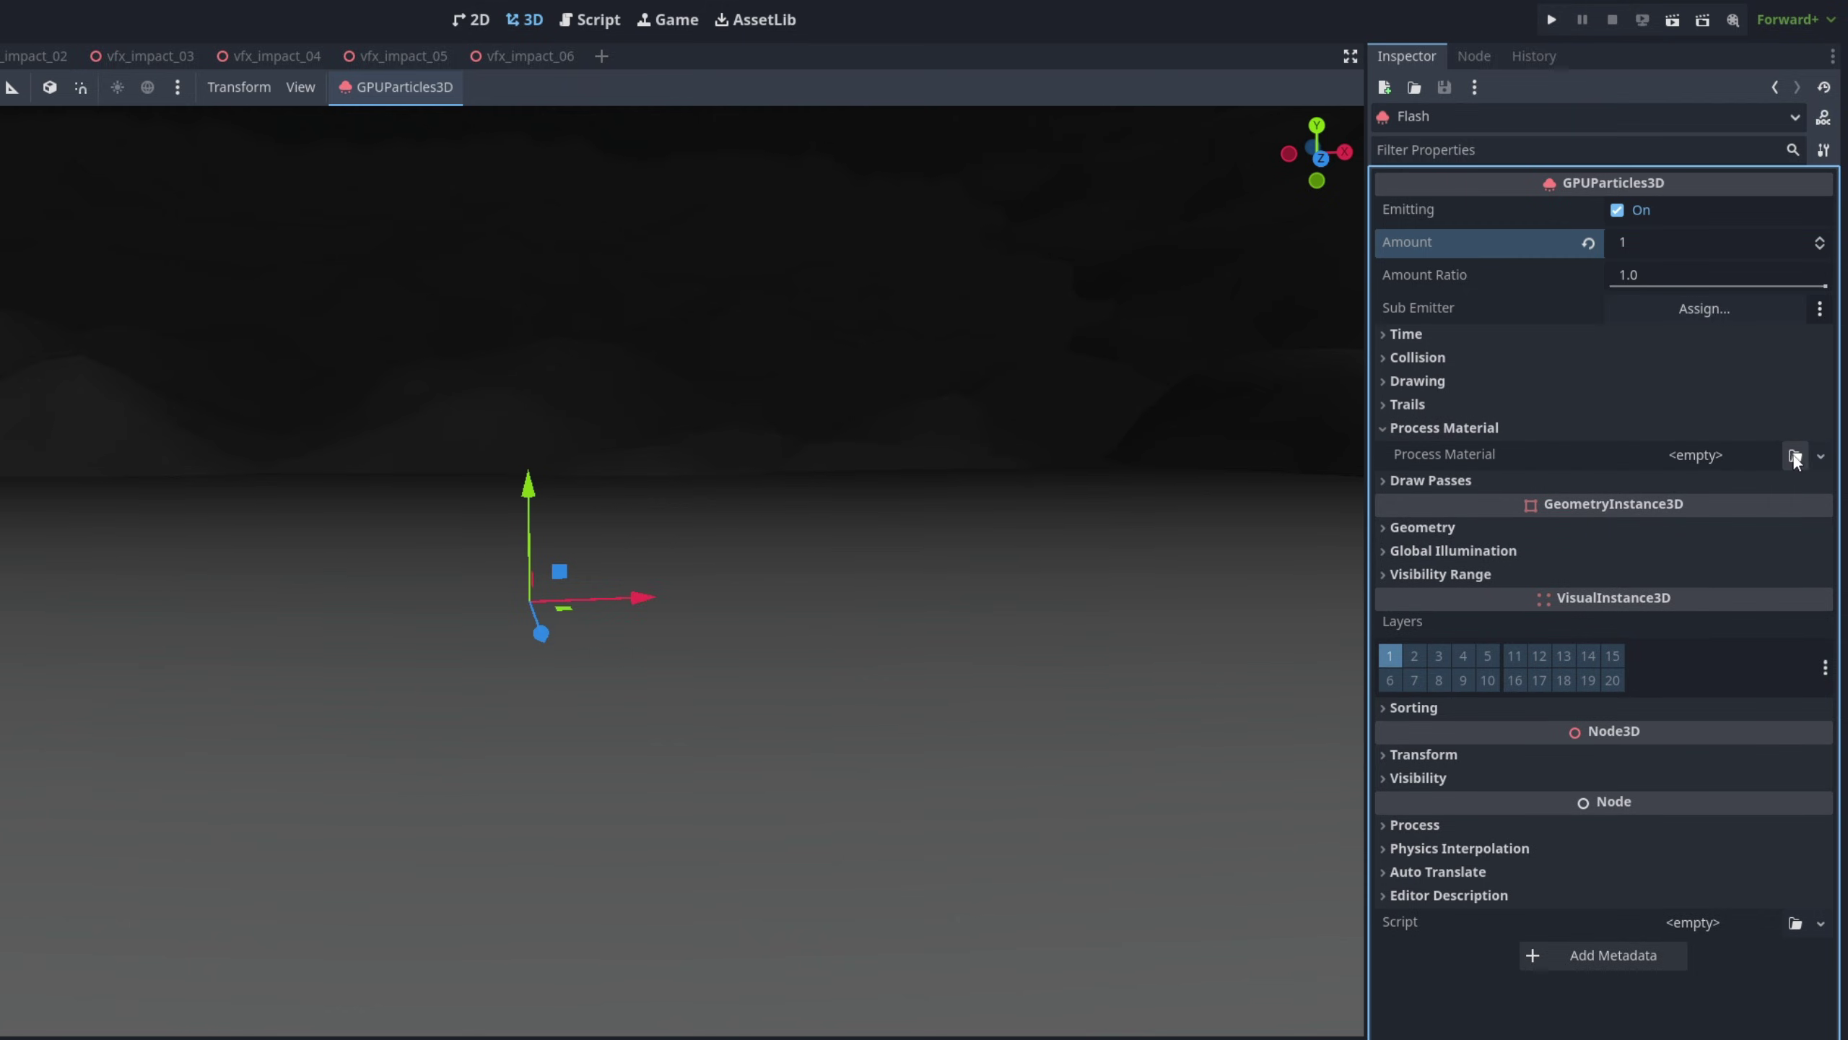
click(1819, 457)
click(1796, 483)
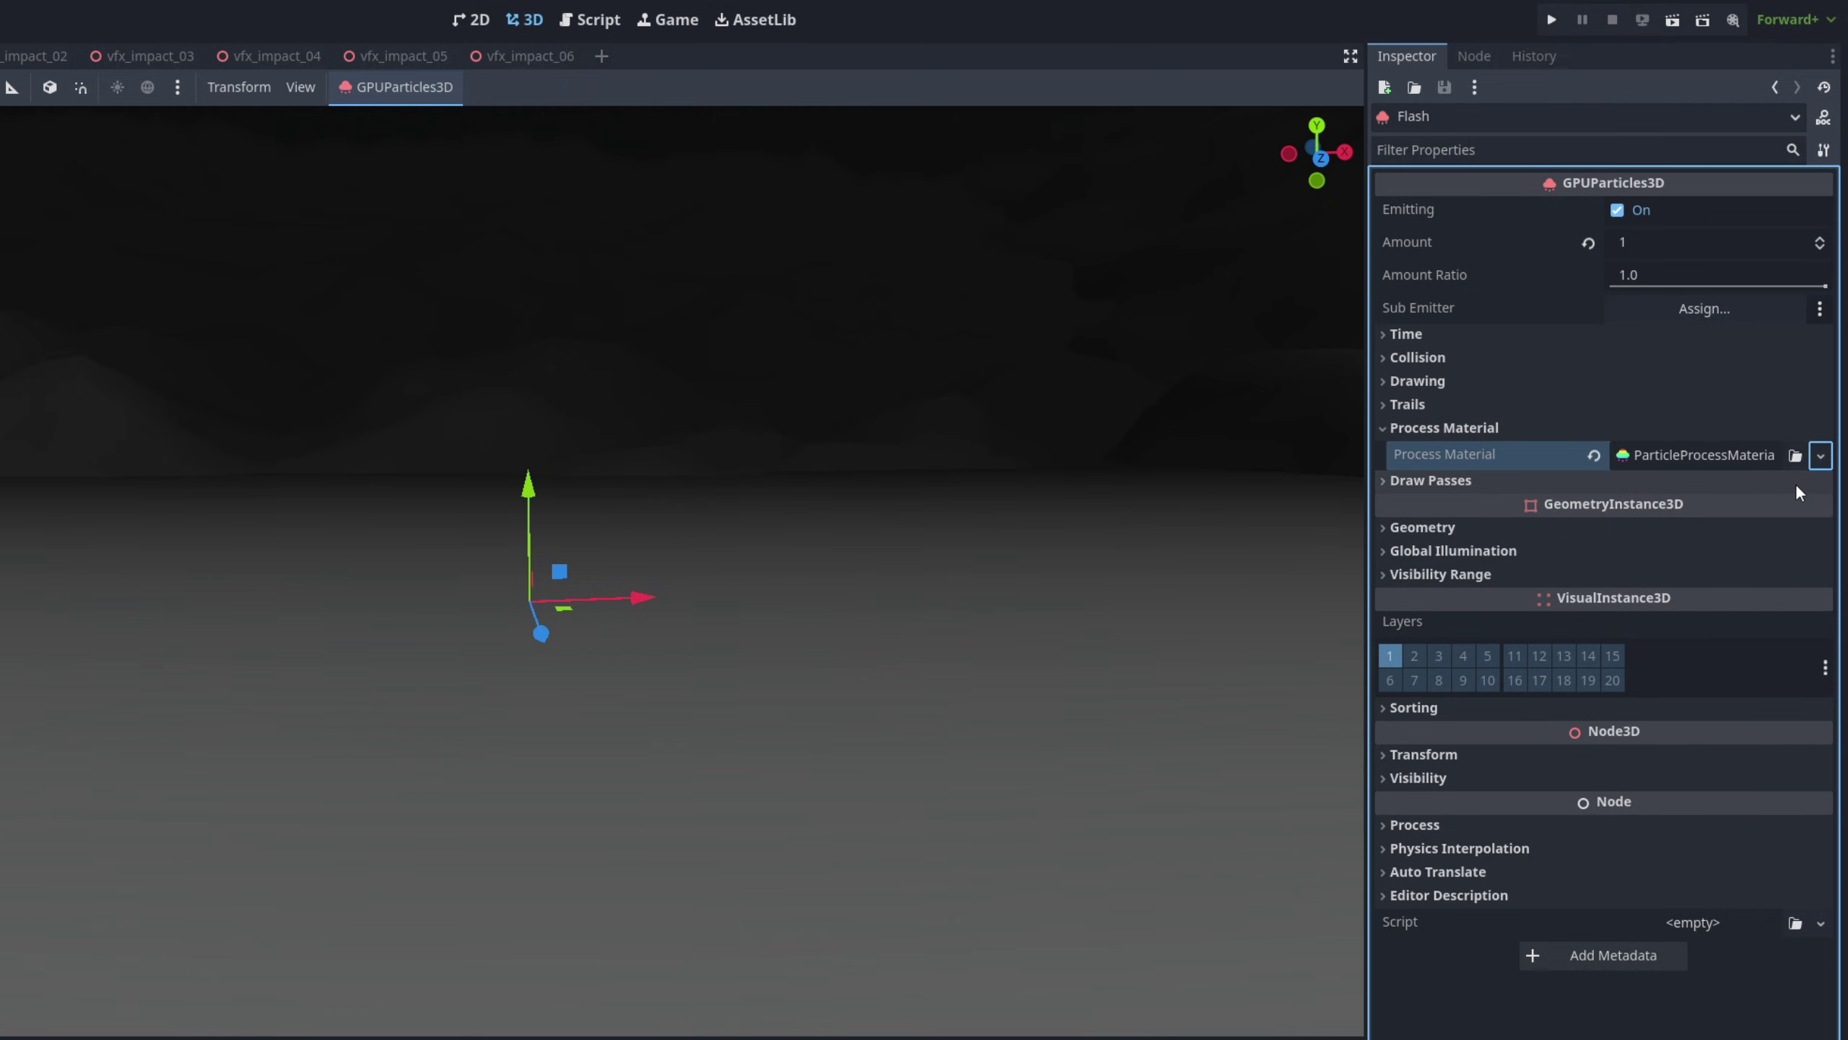
click(1434, 481)
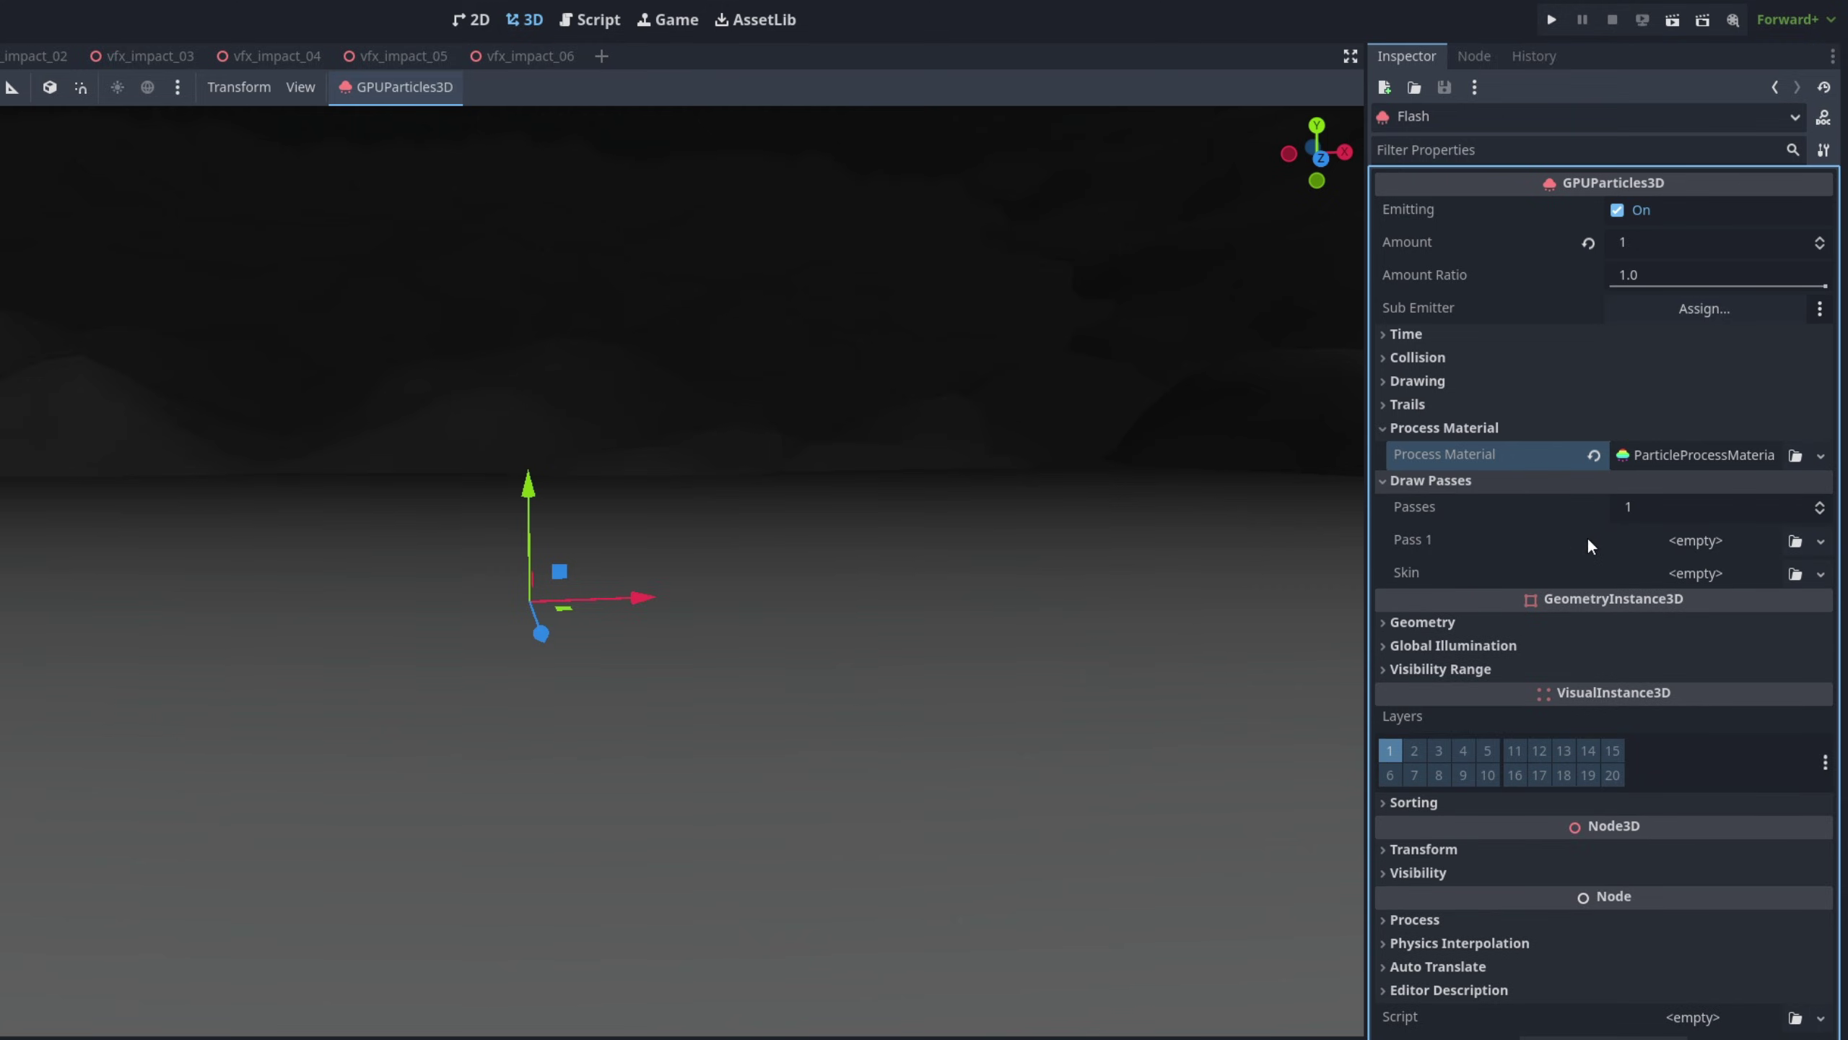
click(1821, 541)
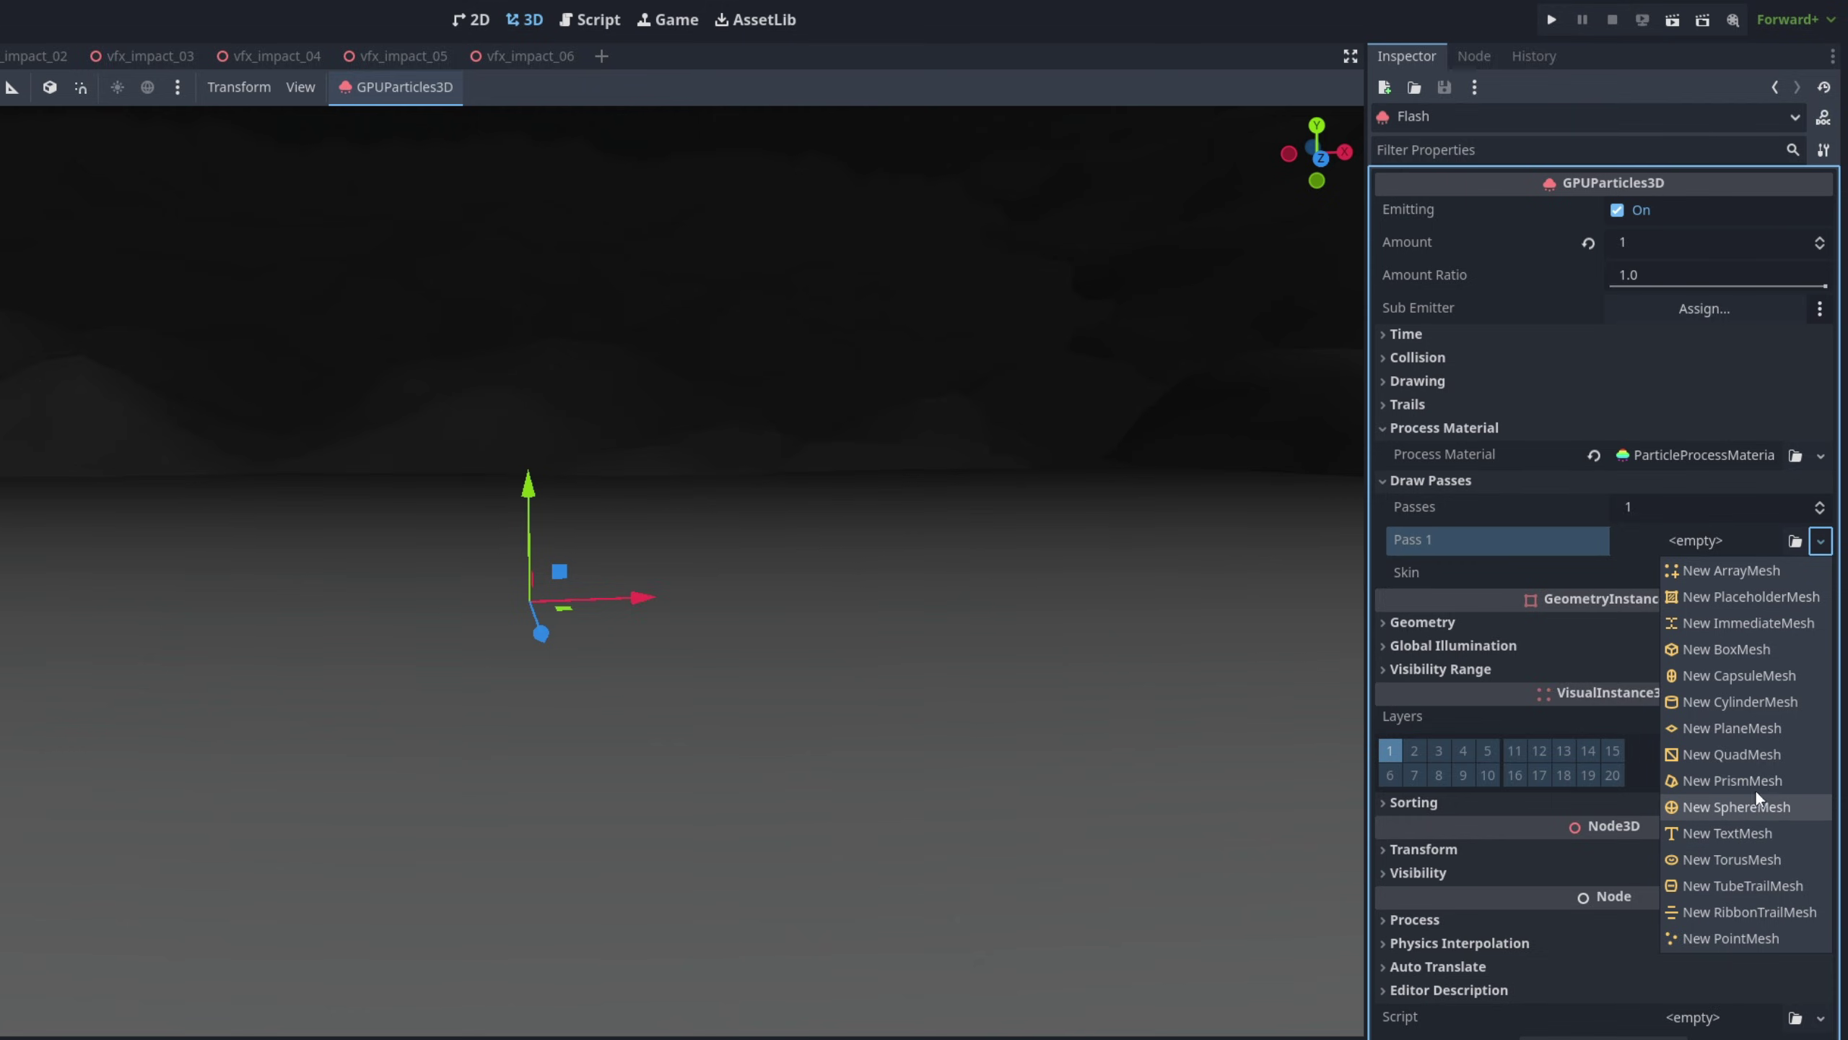
click(1764, 755)
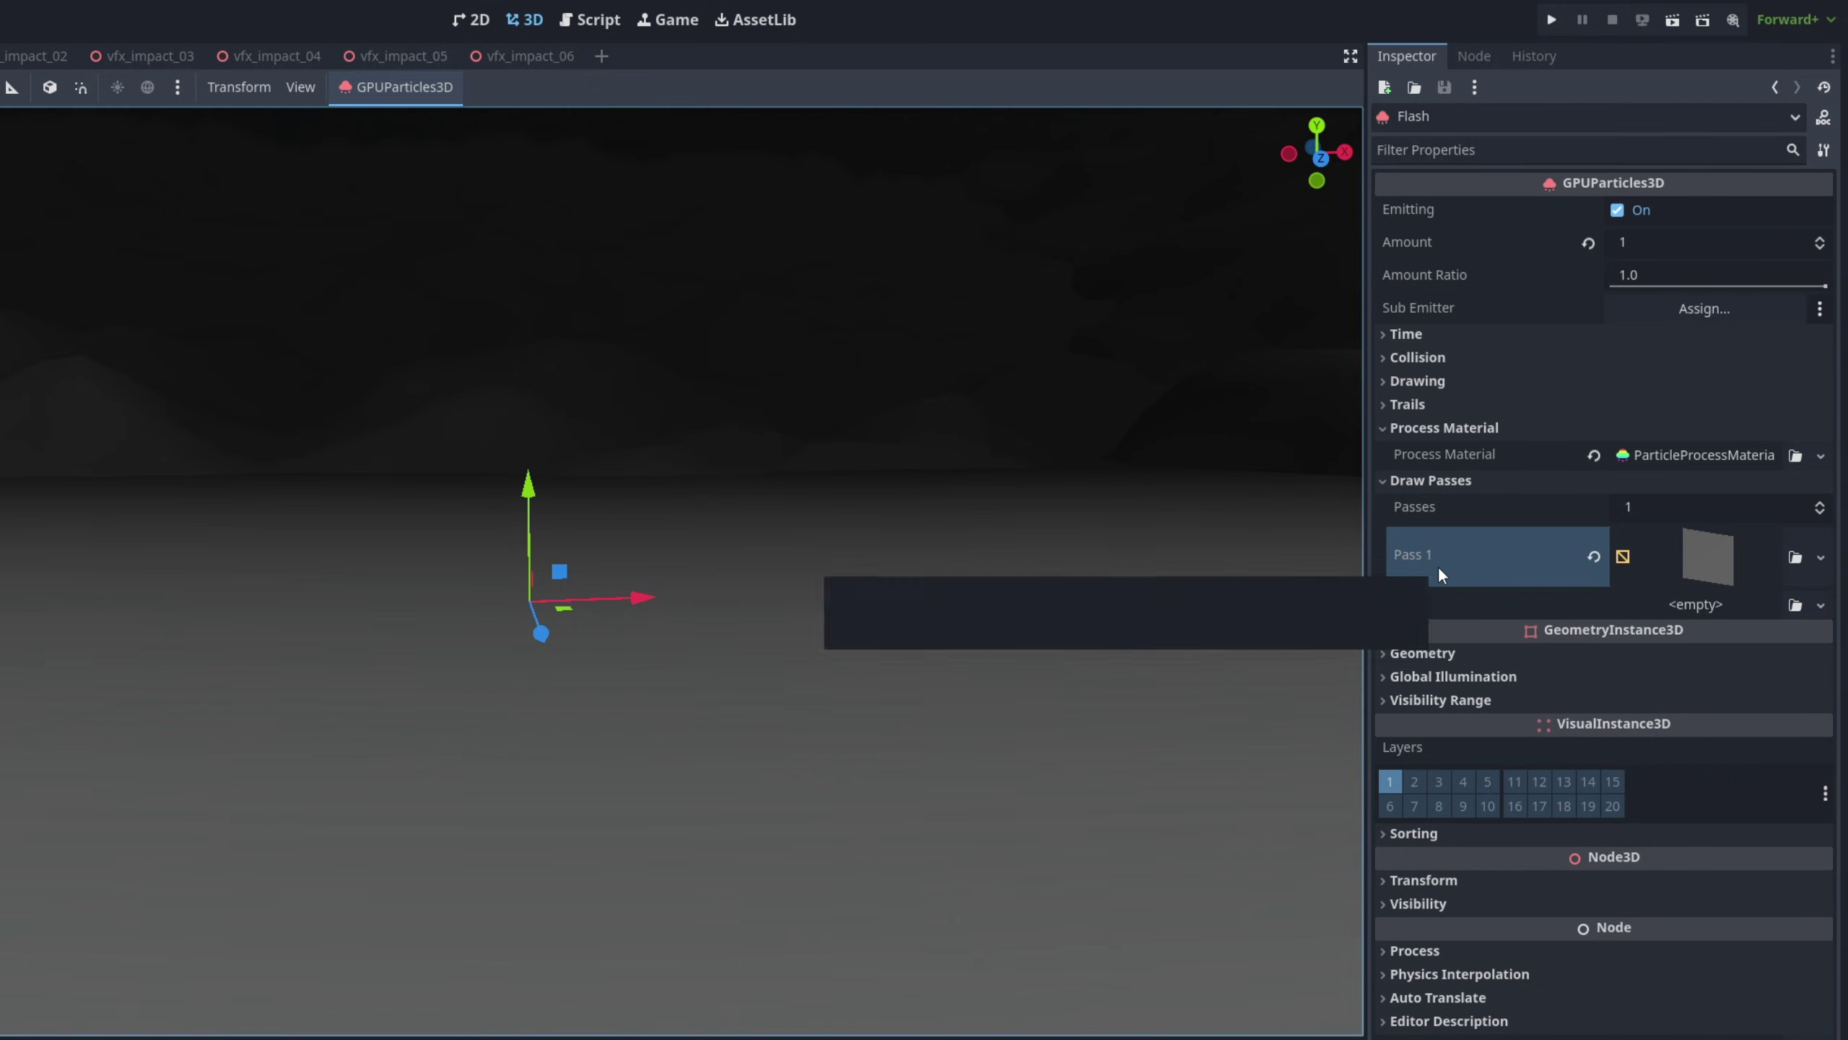
click(1471, 650)
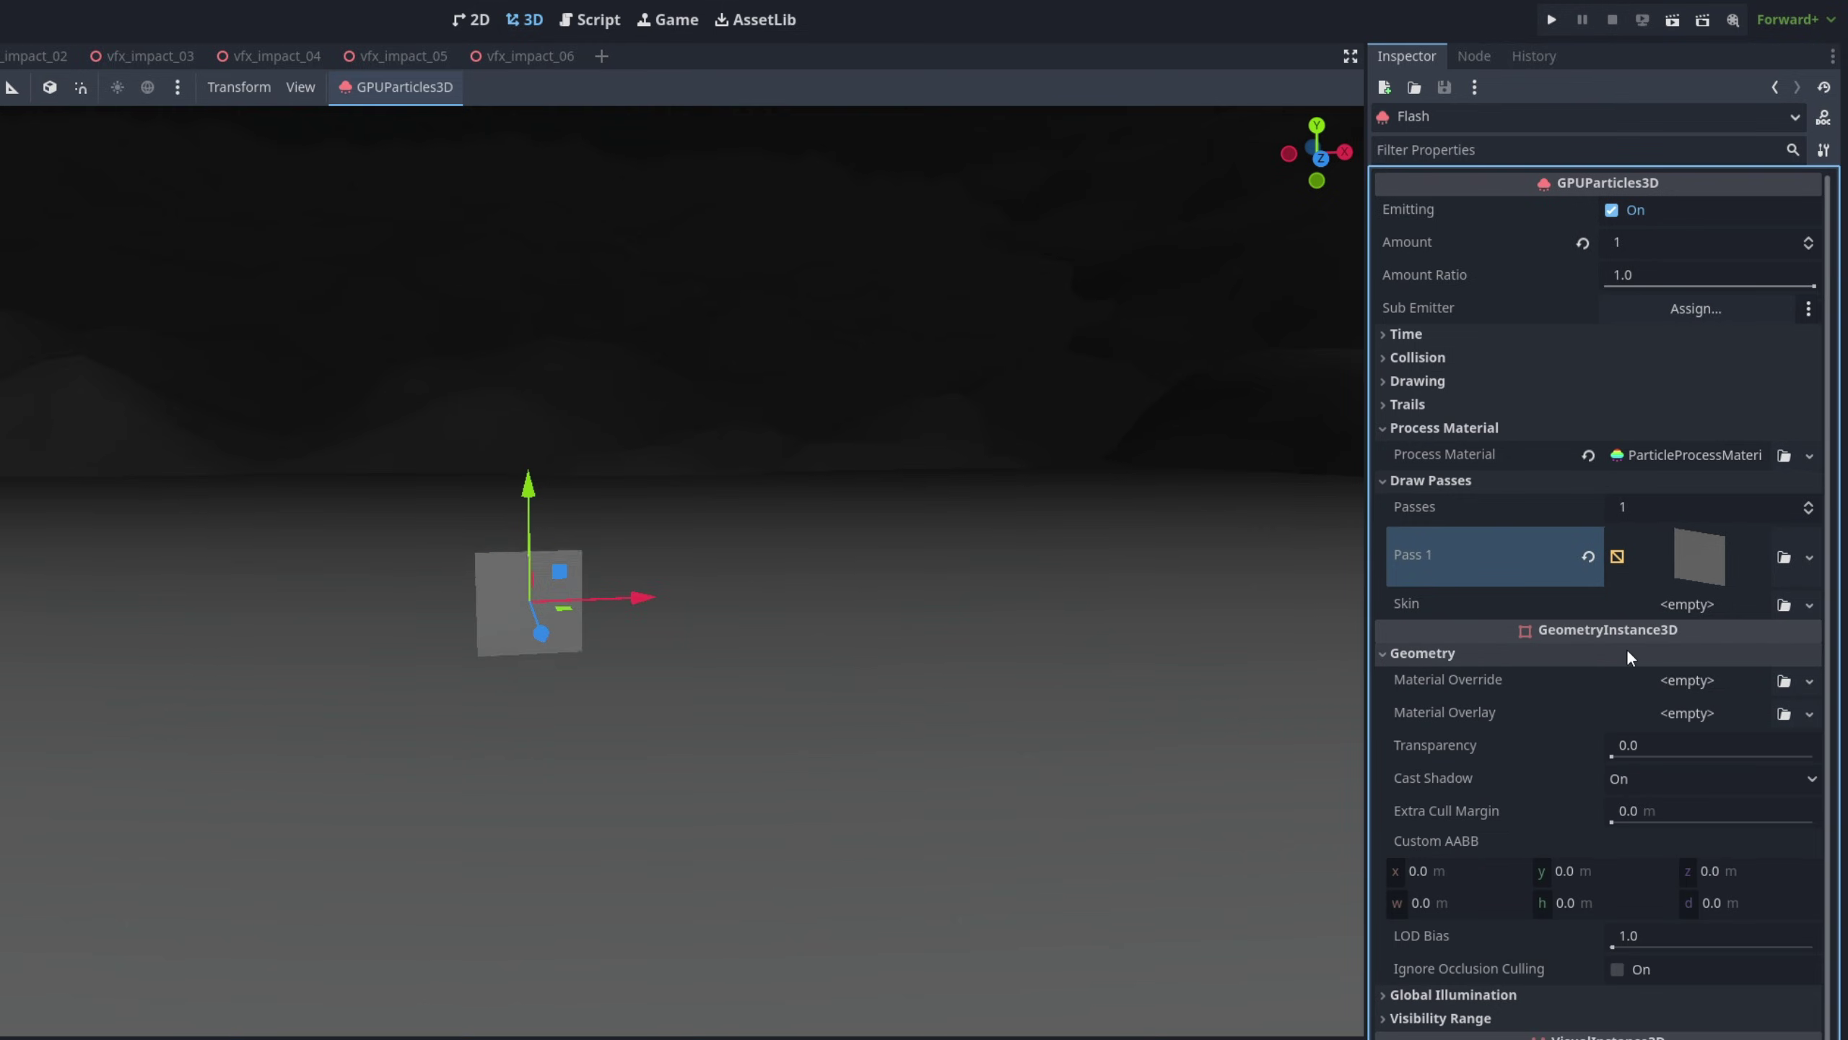
click(1810, 681)
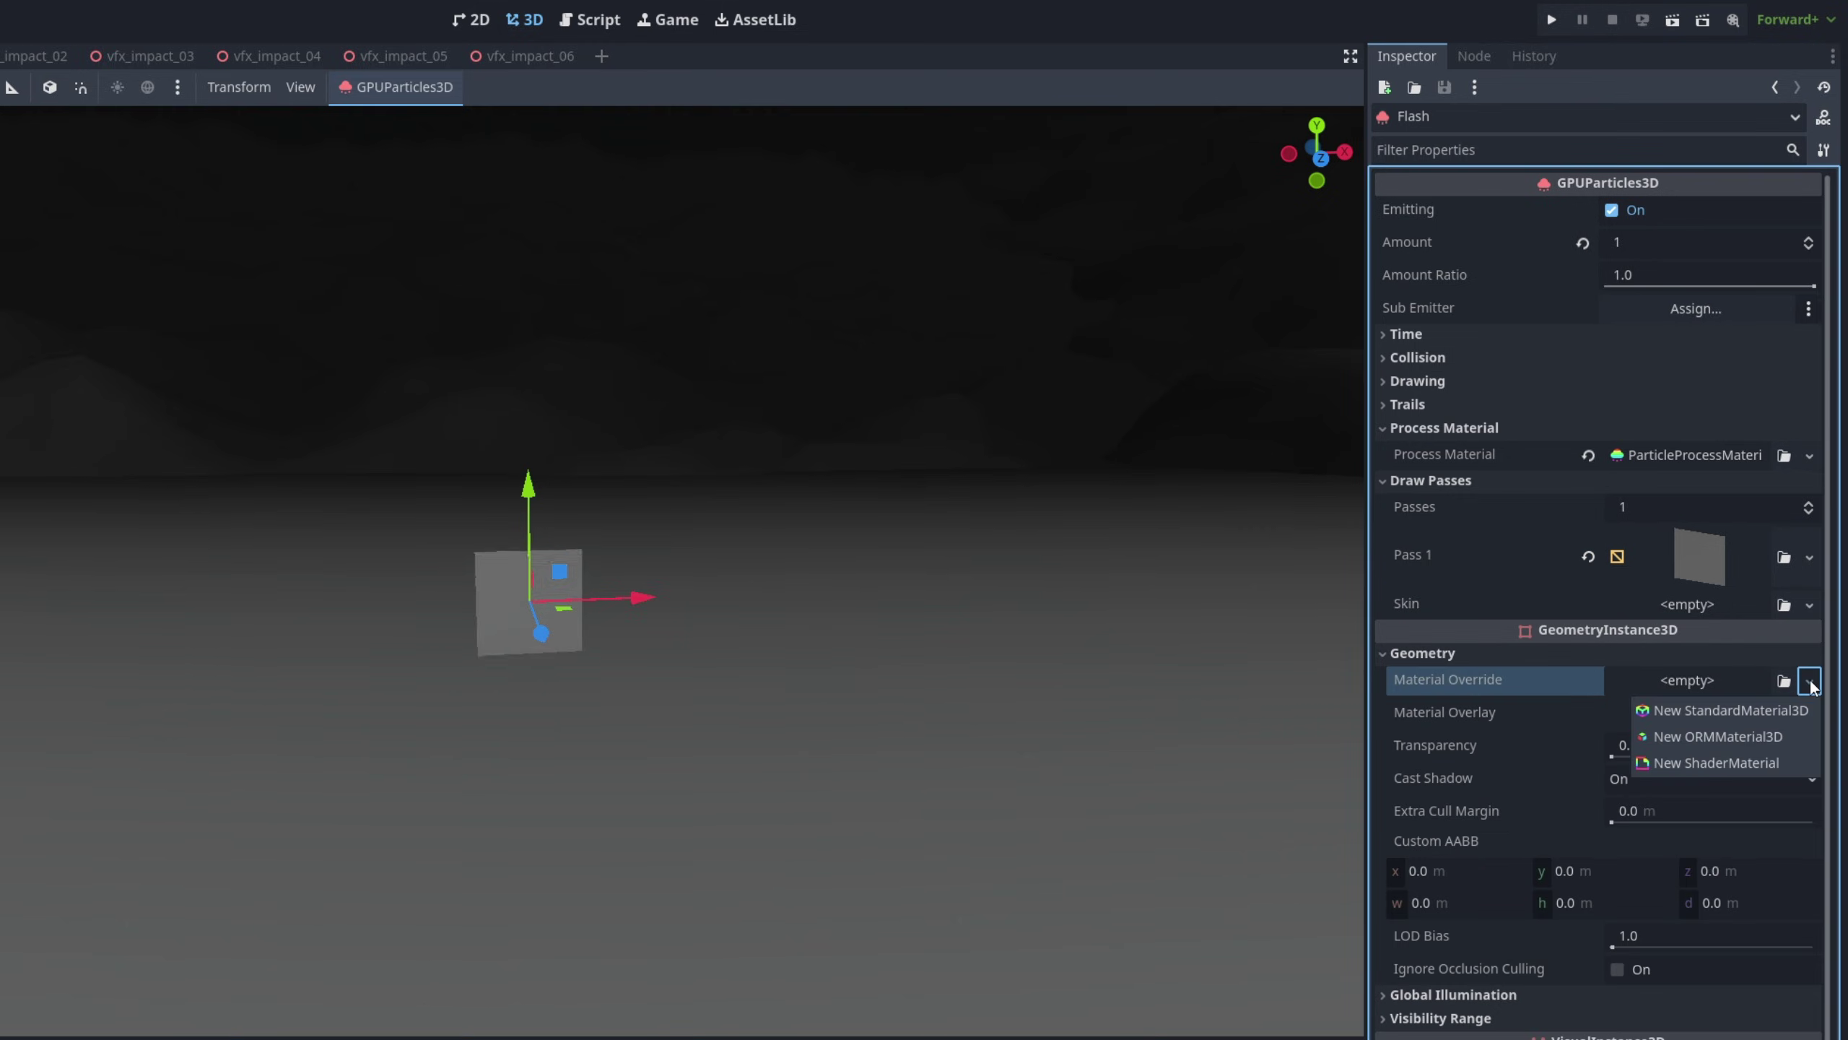
click(1730, 710)
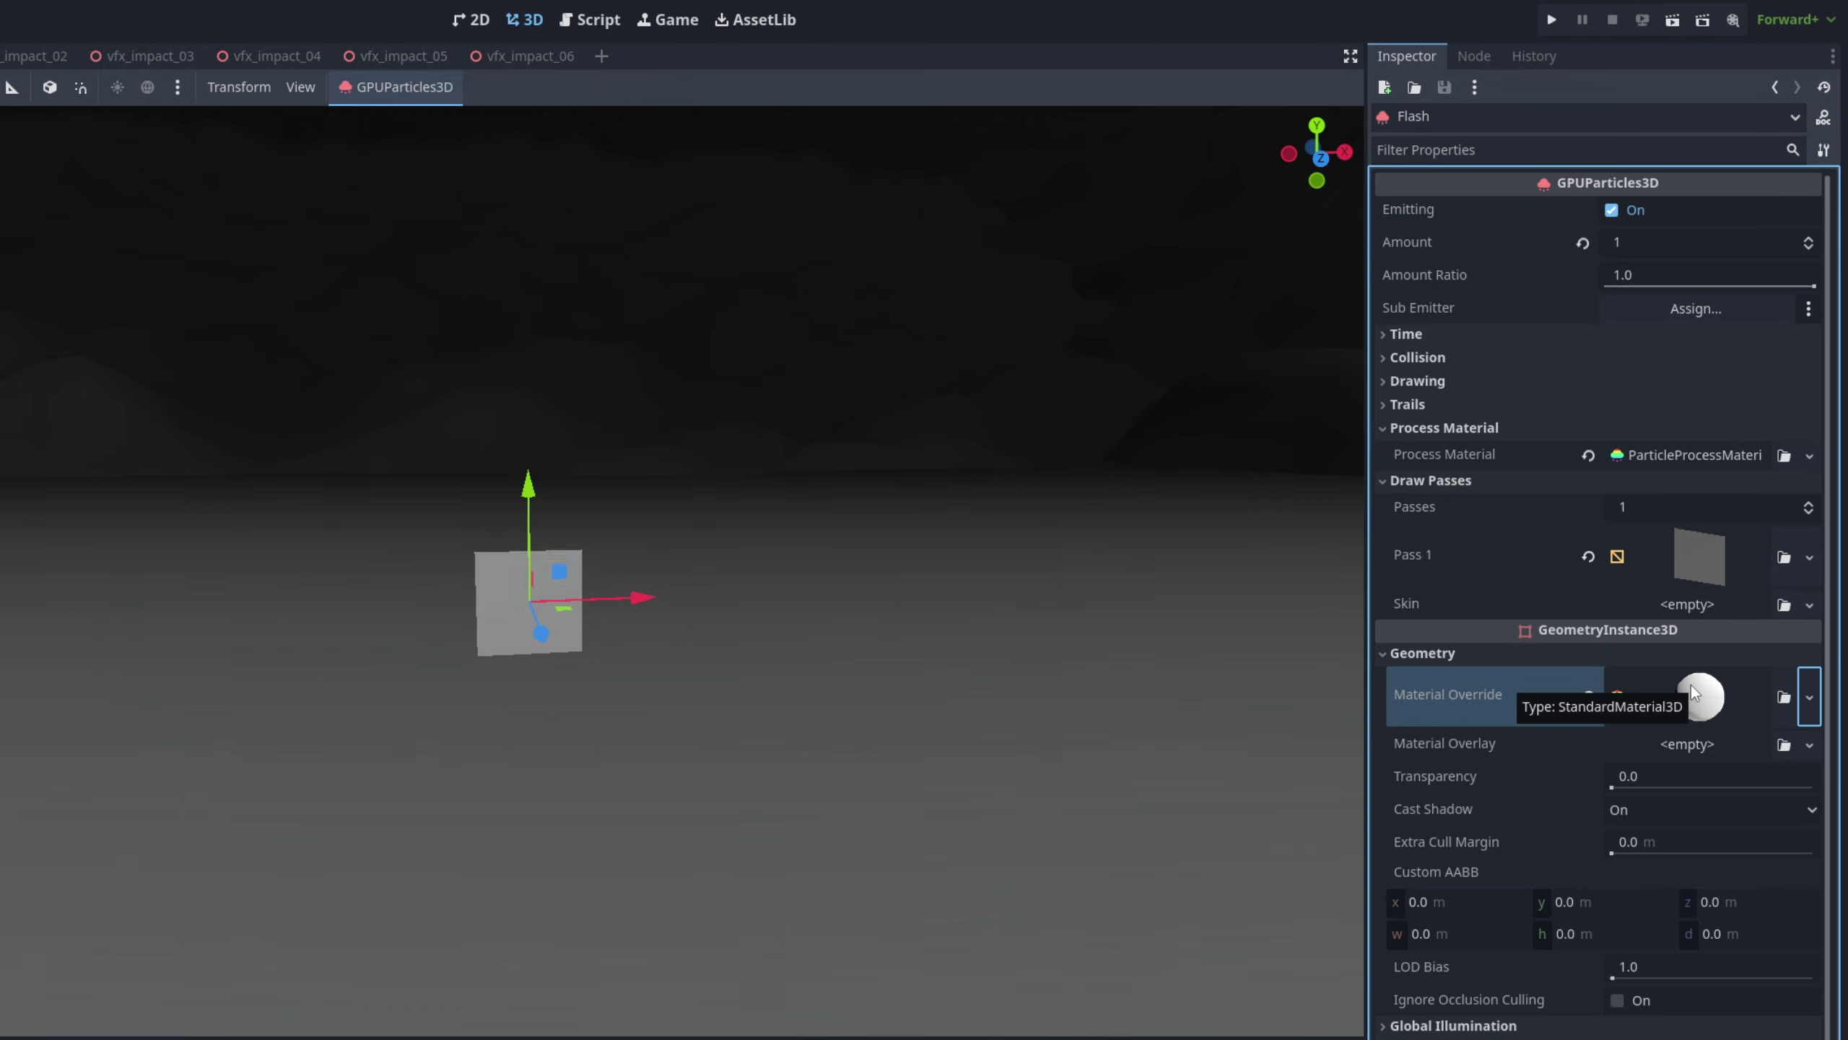
Set the process material's Gravity y to 0 so the particle floats
click(1661, 453)
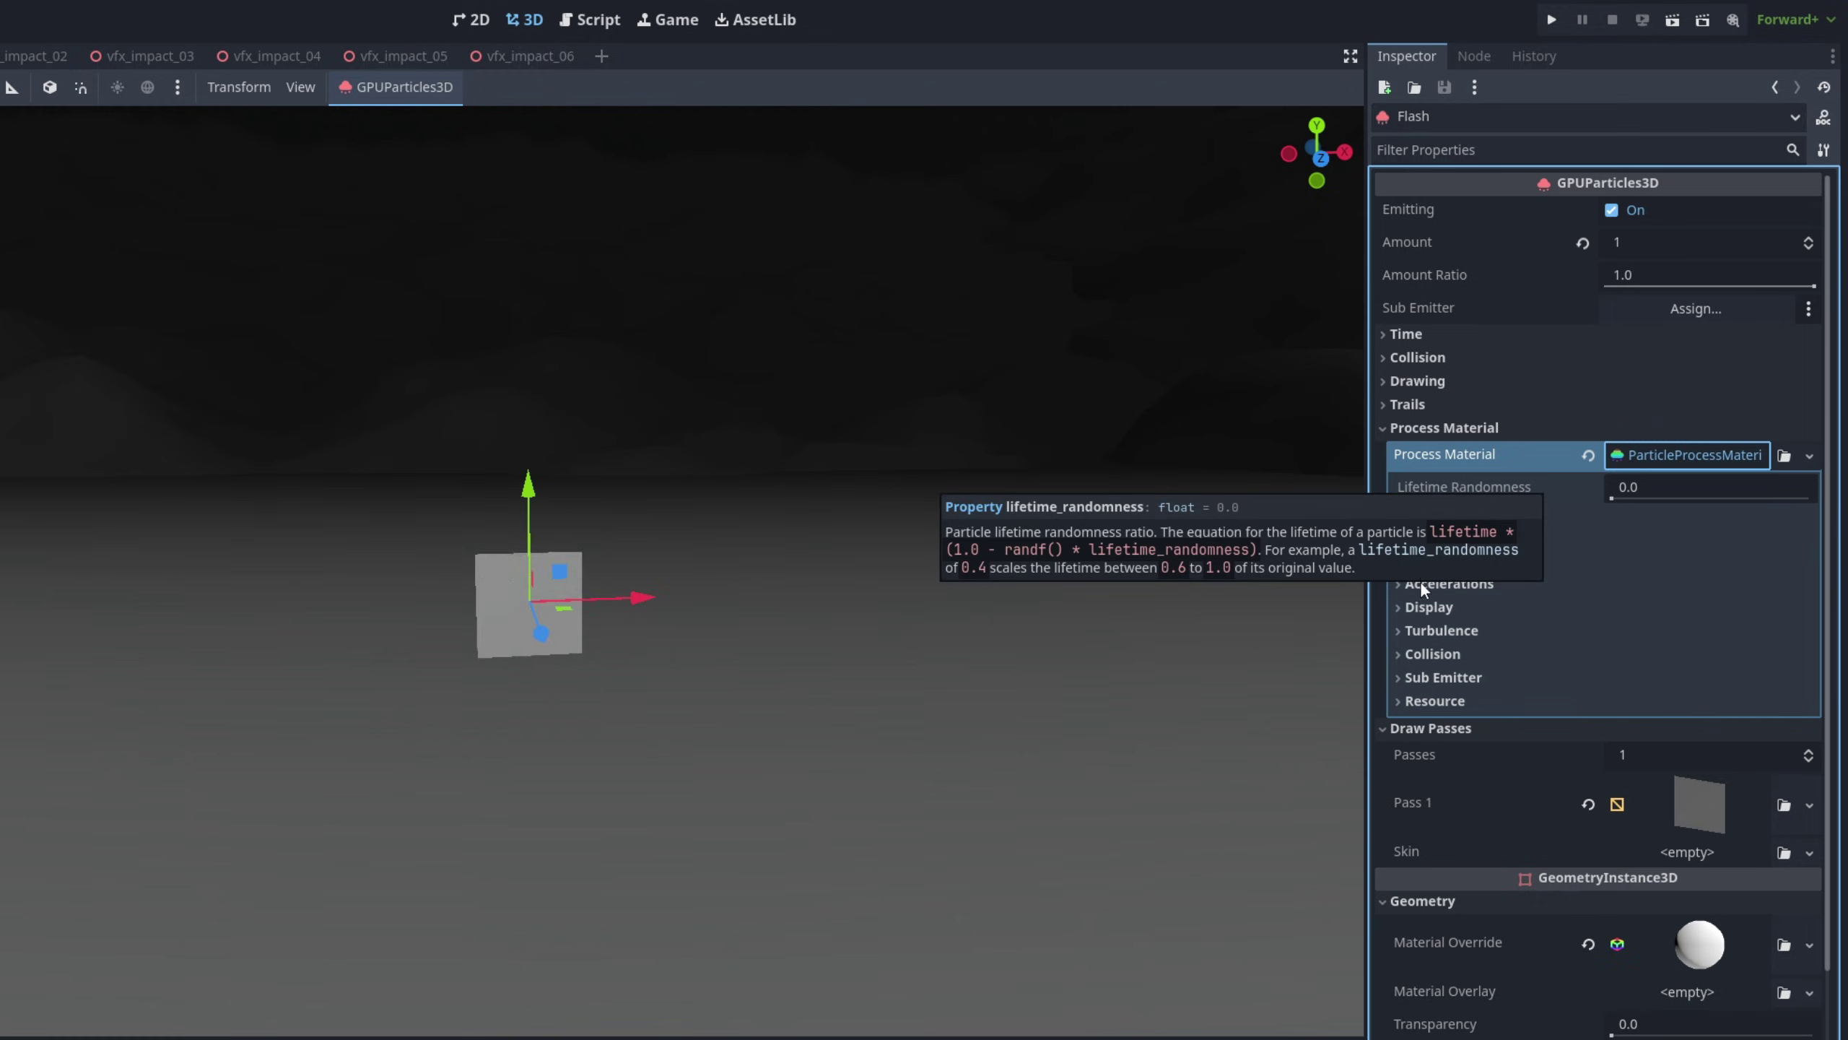
click(1470, 585)
click(1452, 606)
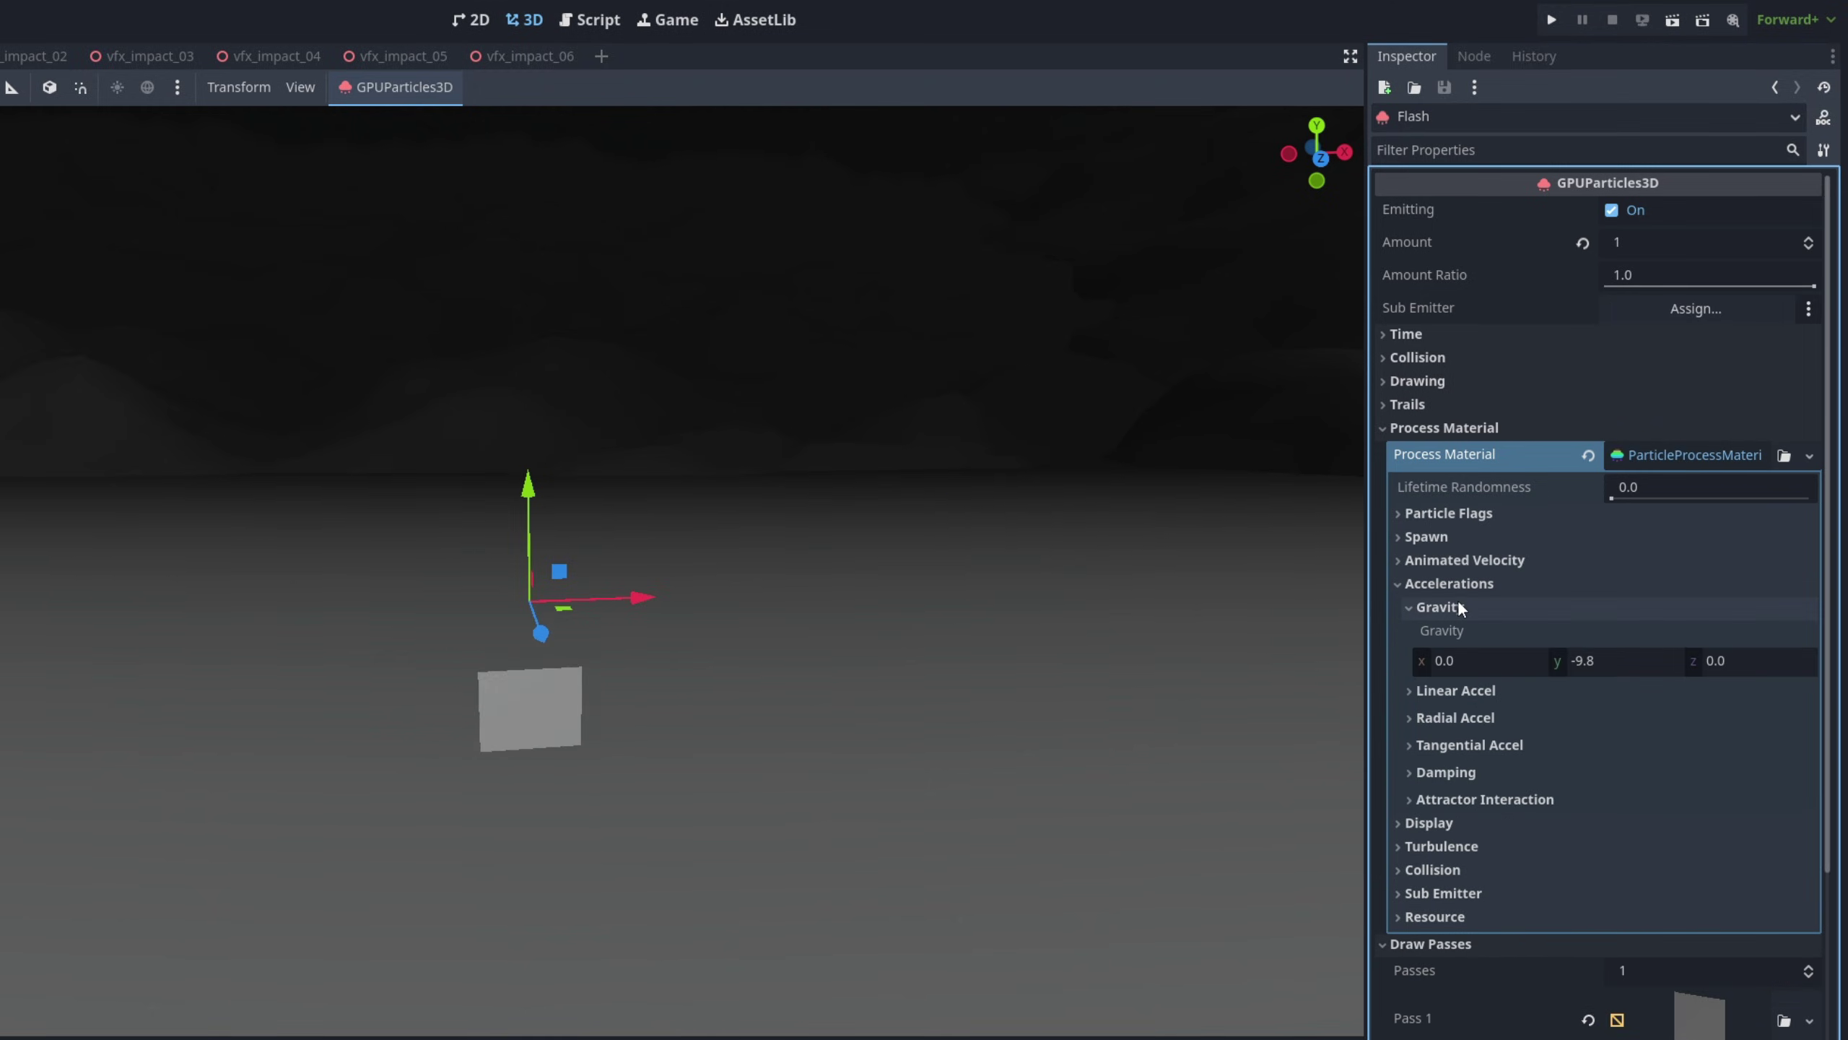
drag(1616, 661, 1646, 661)
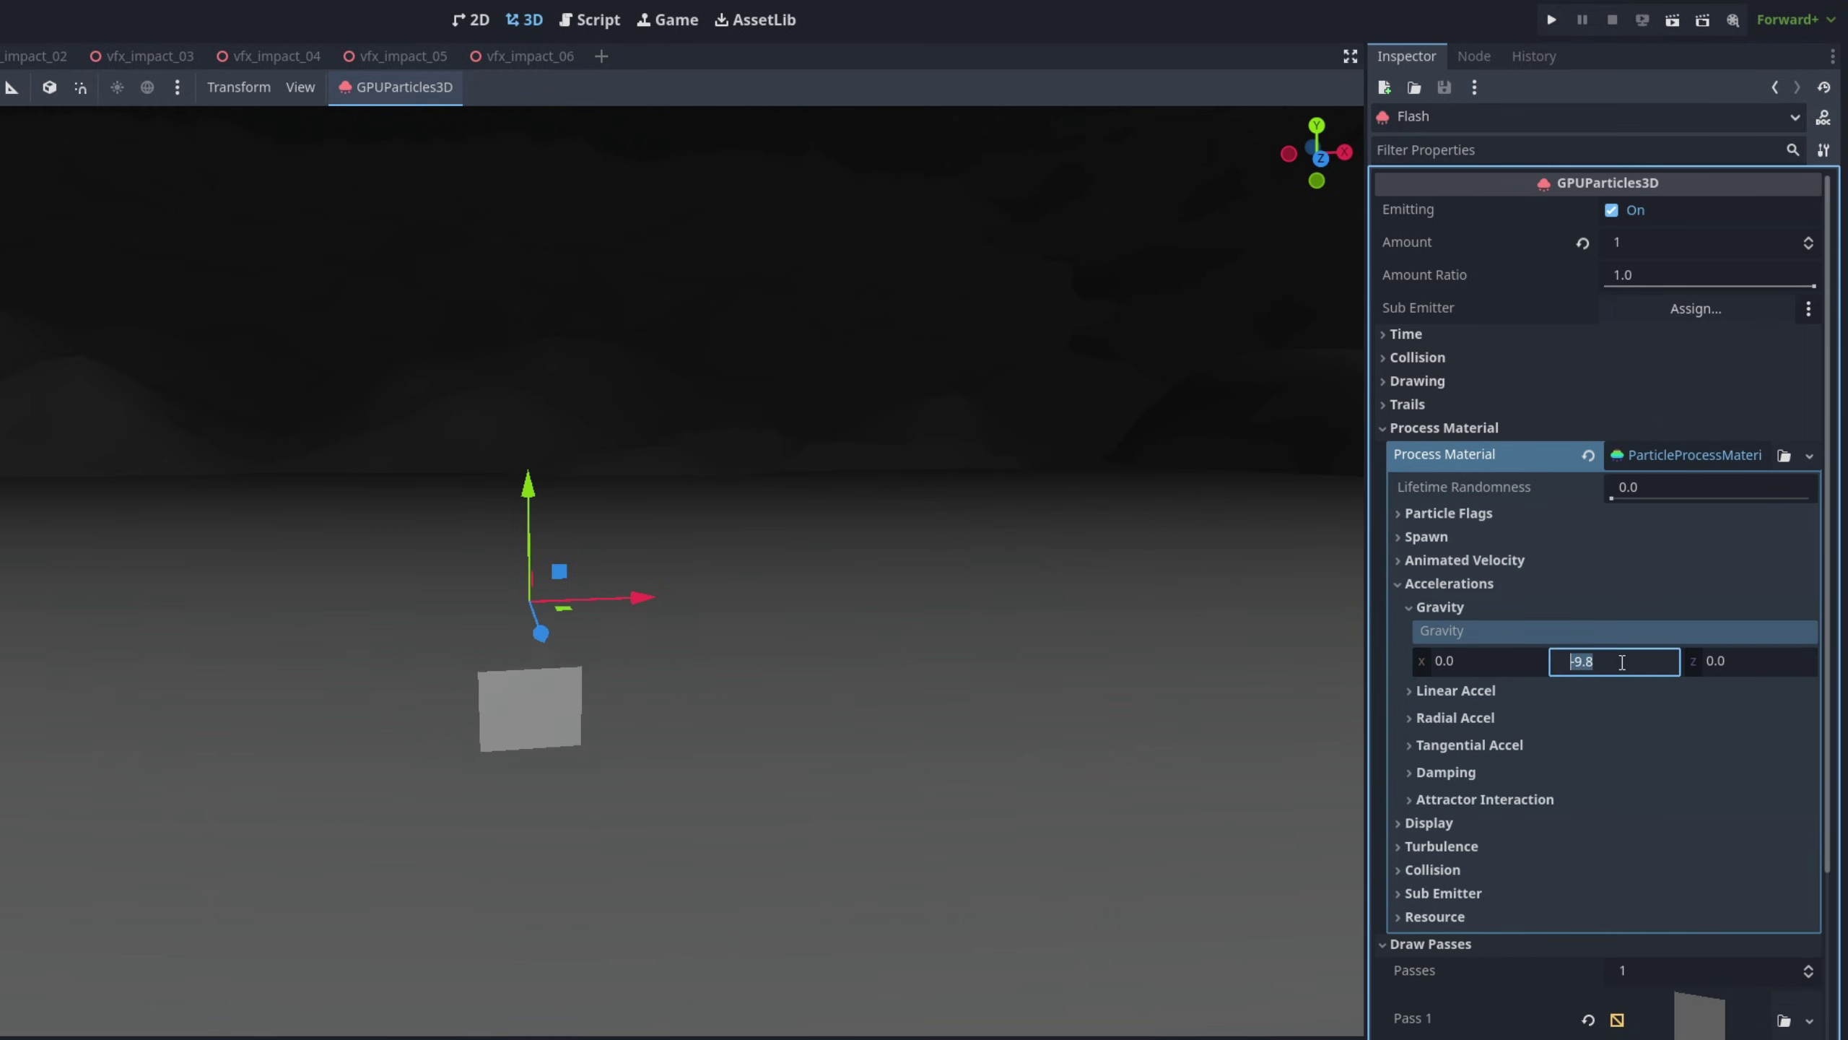
click(1408, 605)
click(1396, 584)
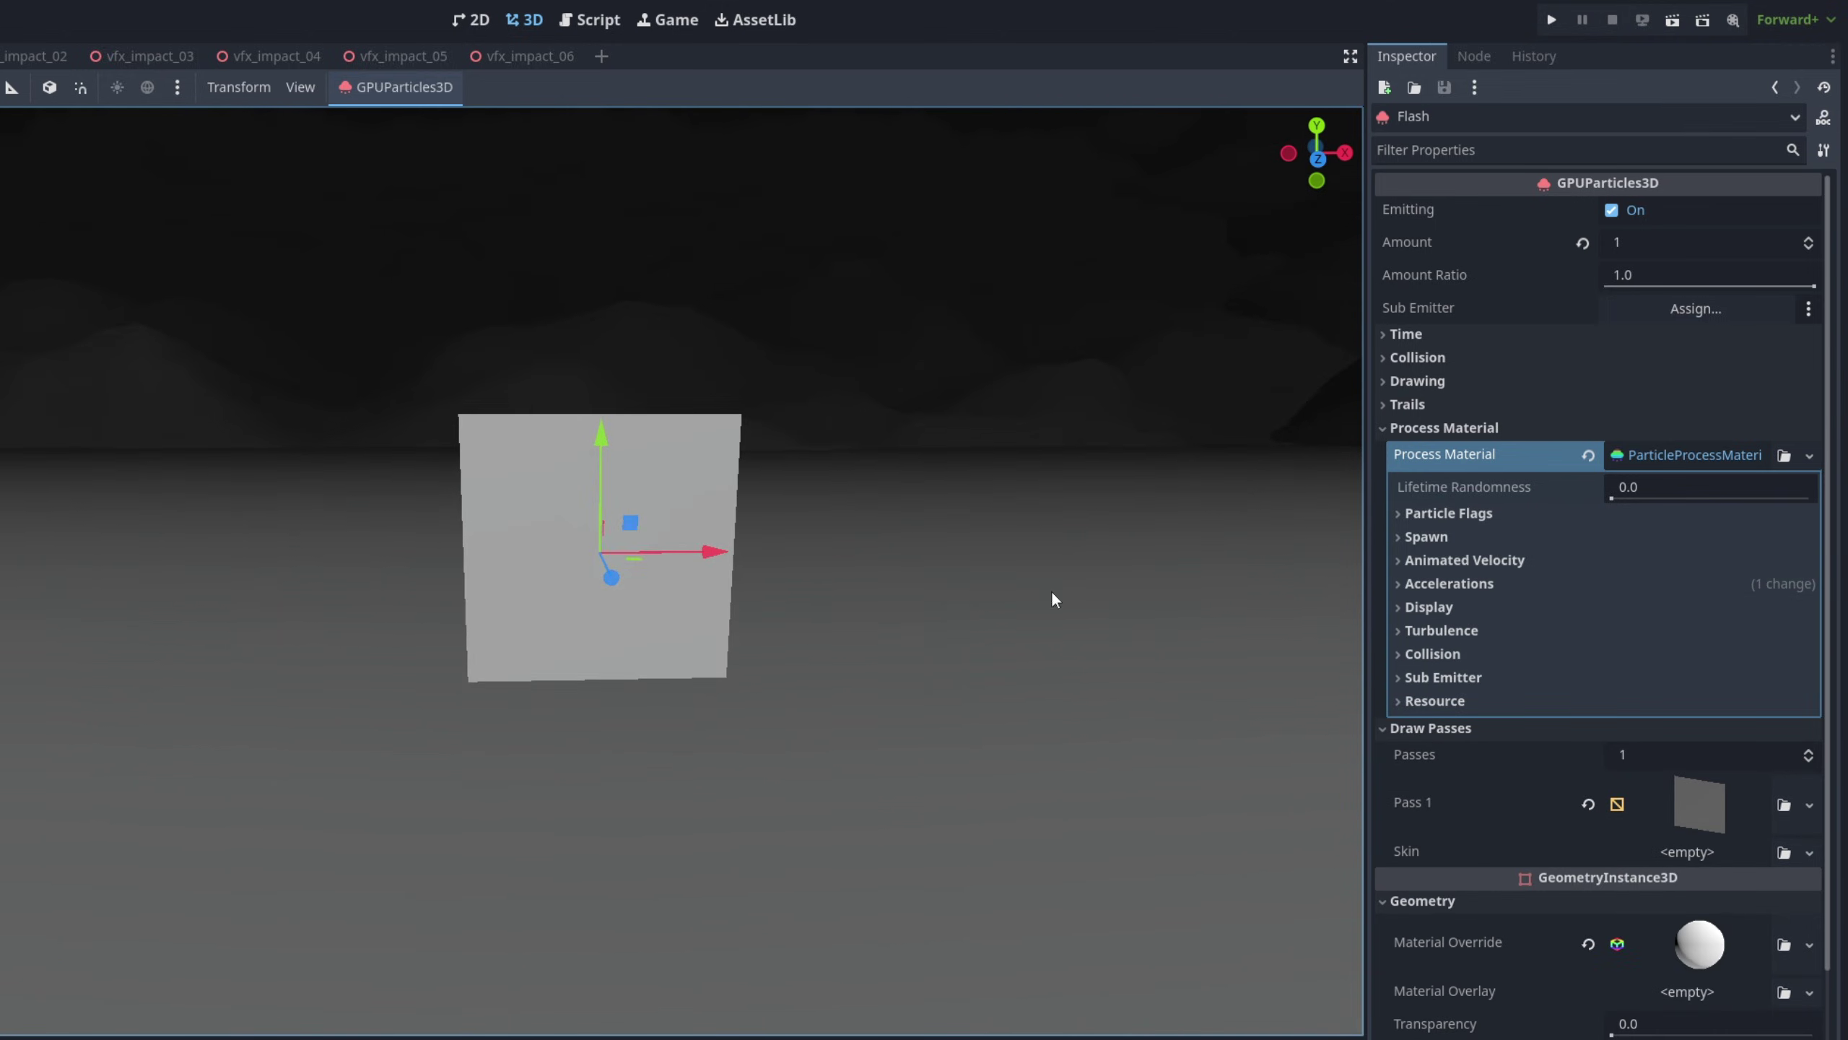
Set the Flash material's Transparency to Alpha and Cull Mode to Disabled
scroll(1679, 928, down, 3)
click(1666, 801)
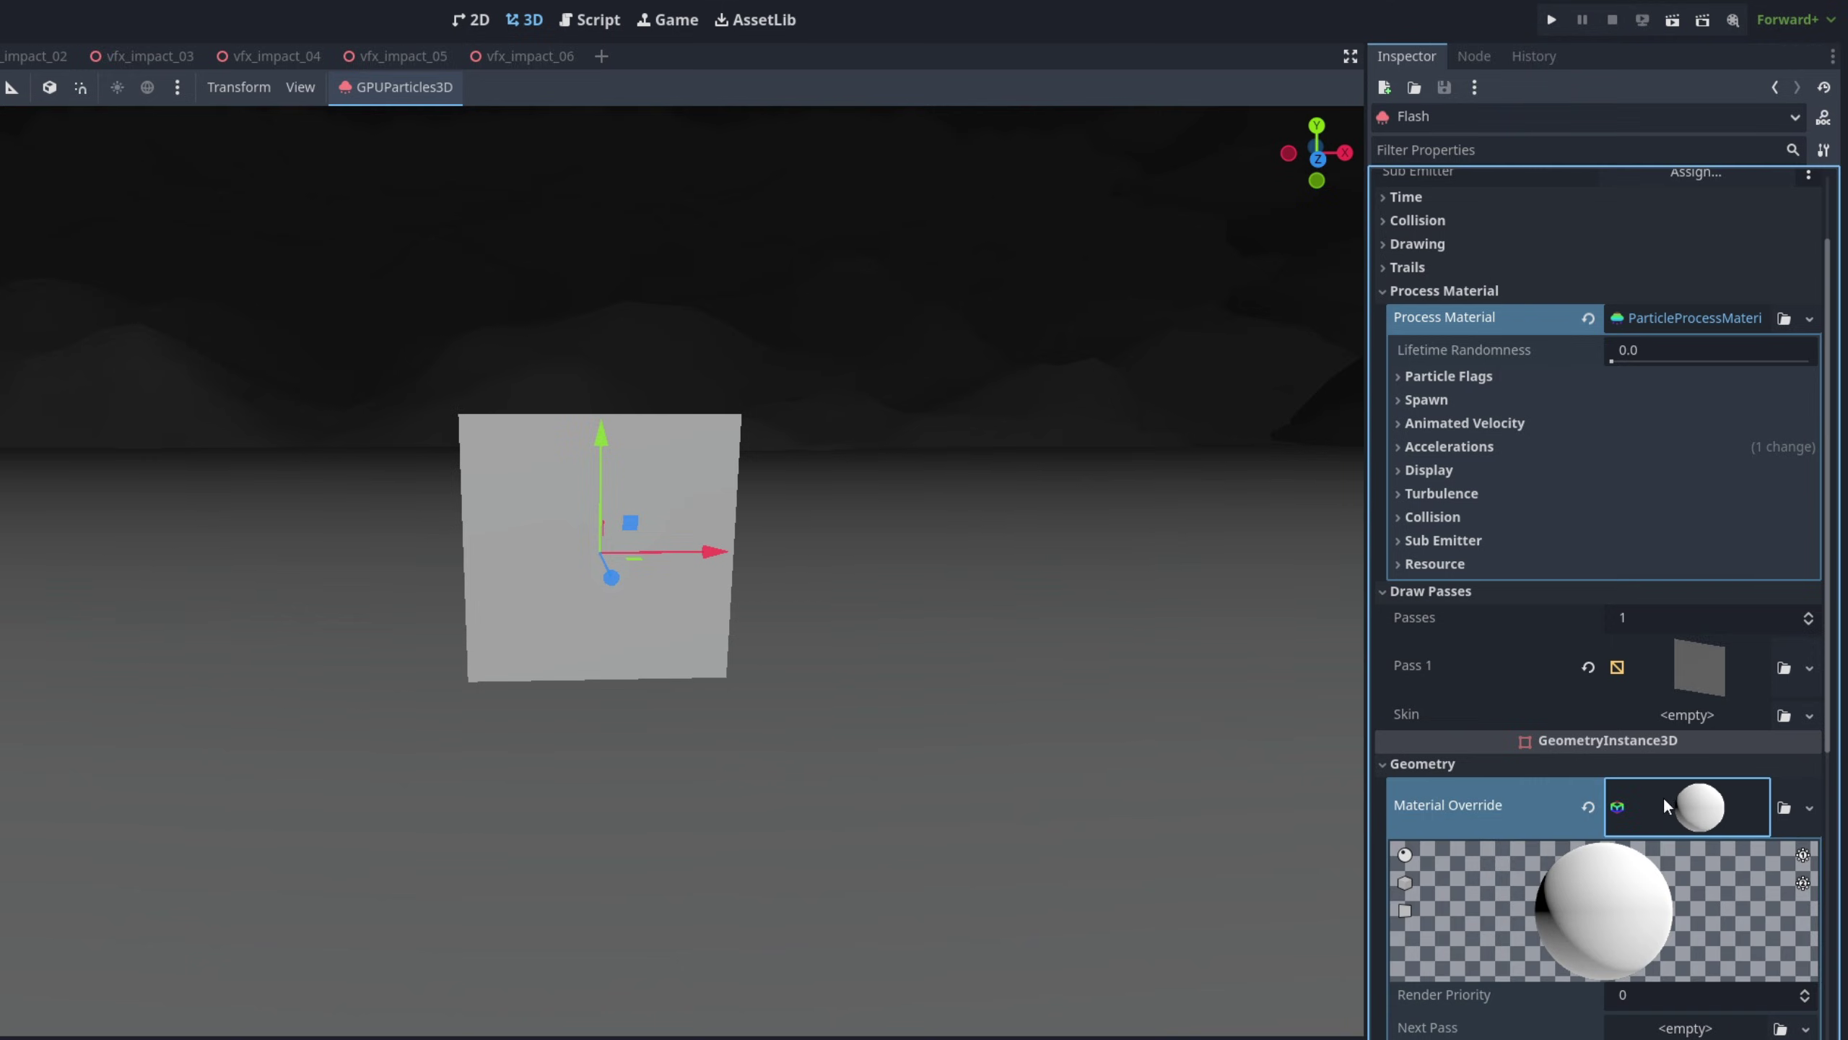
scroll(1513, 922, down, 6)
click(1428, 775)
scroll(1528, 778, down, 3)
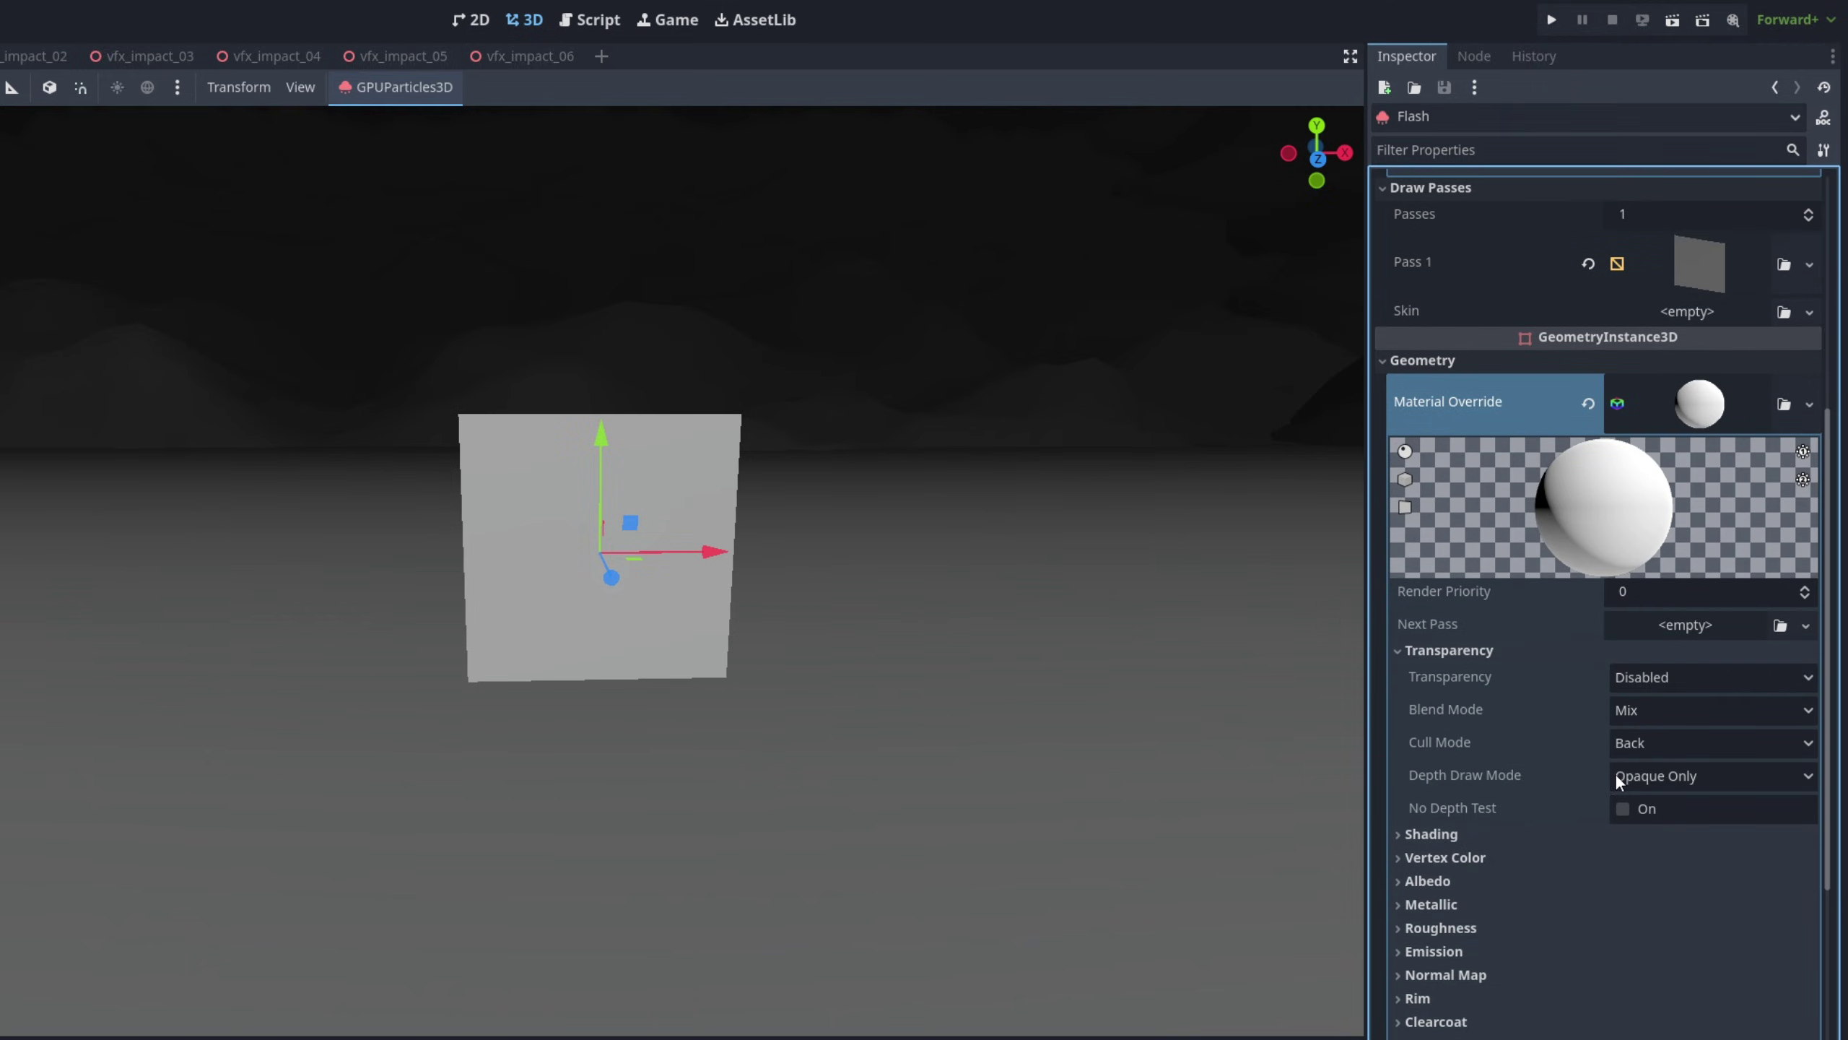
click(1674, 679)
click(1642, 732)
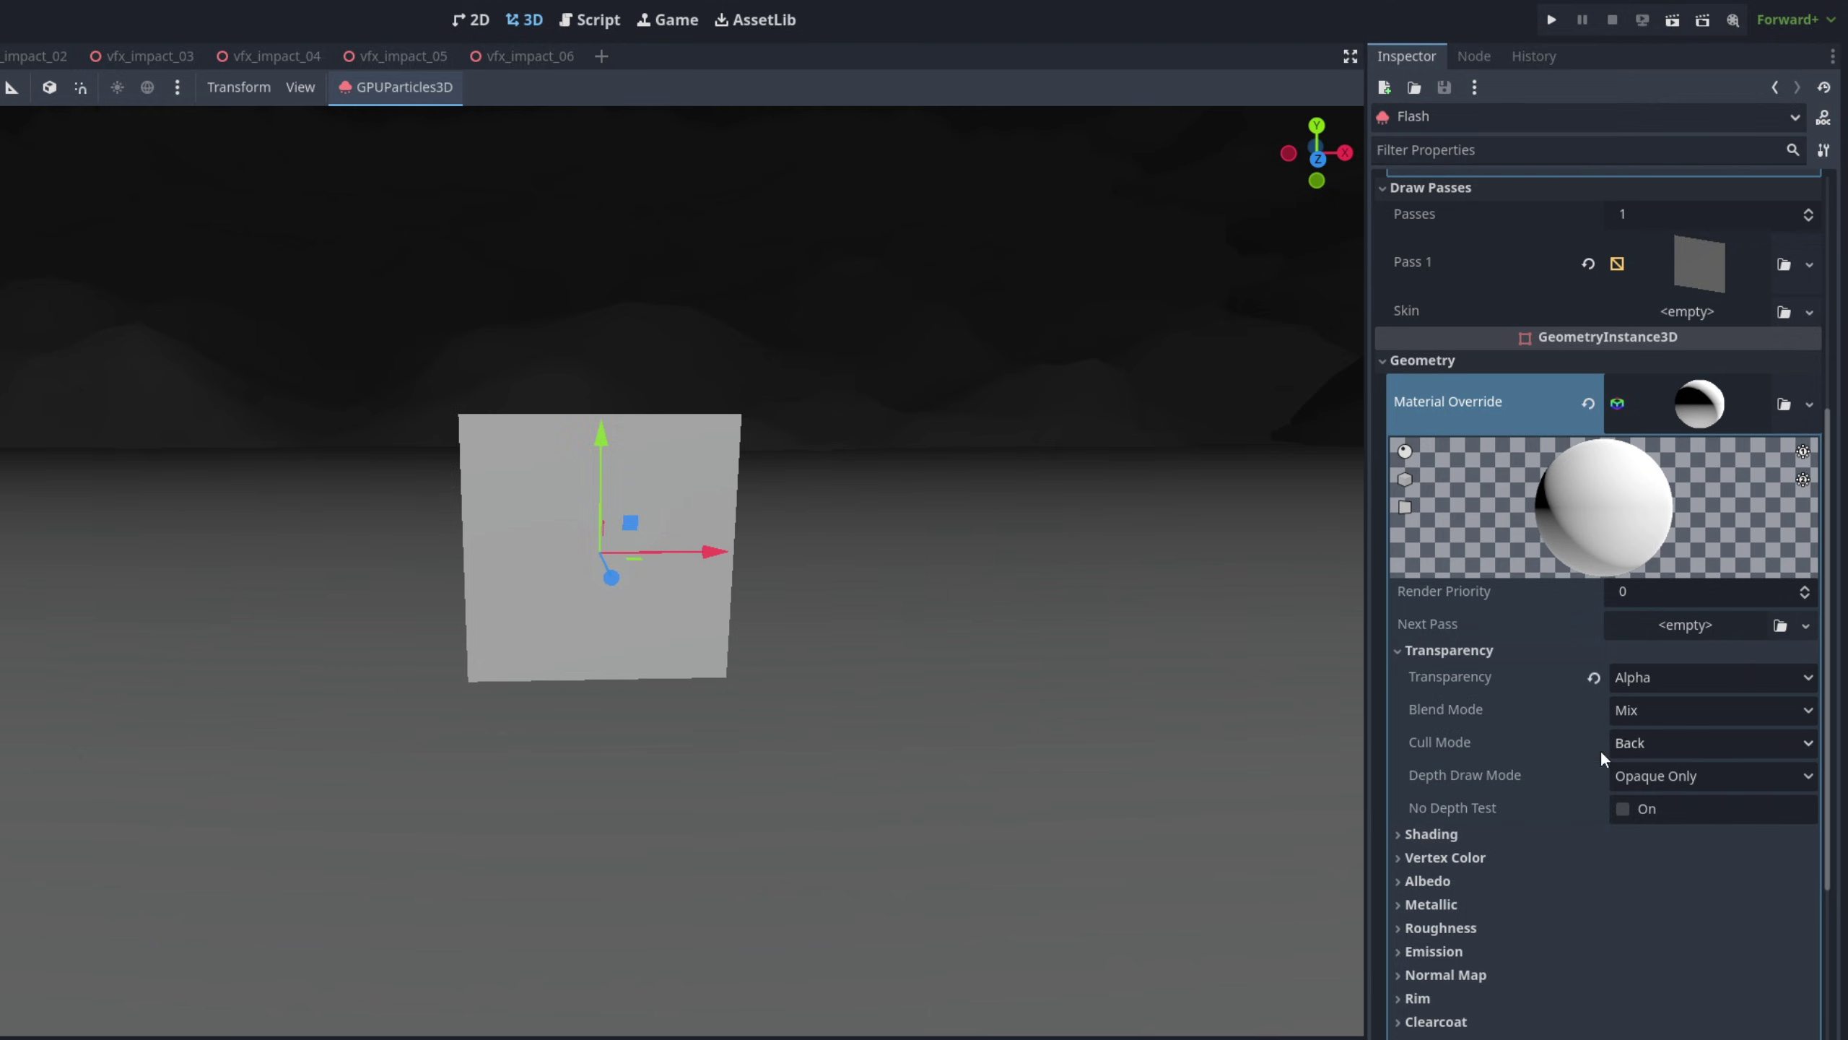
middle_drag(1086, 726, 1317, 721)
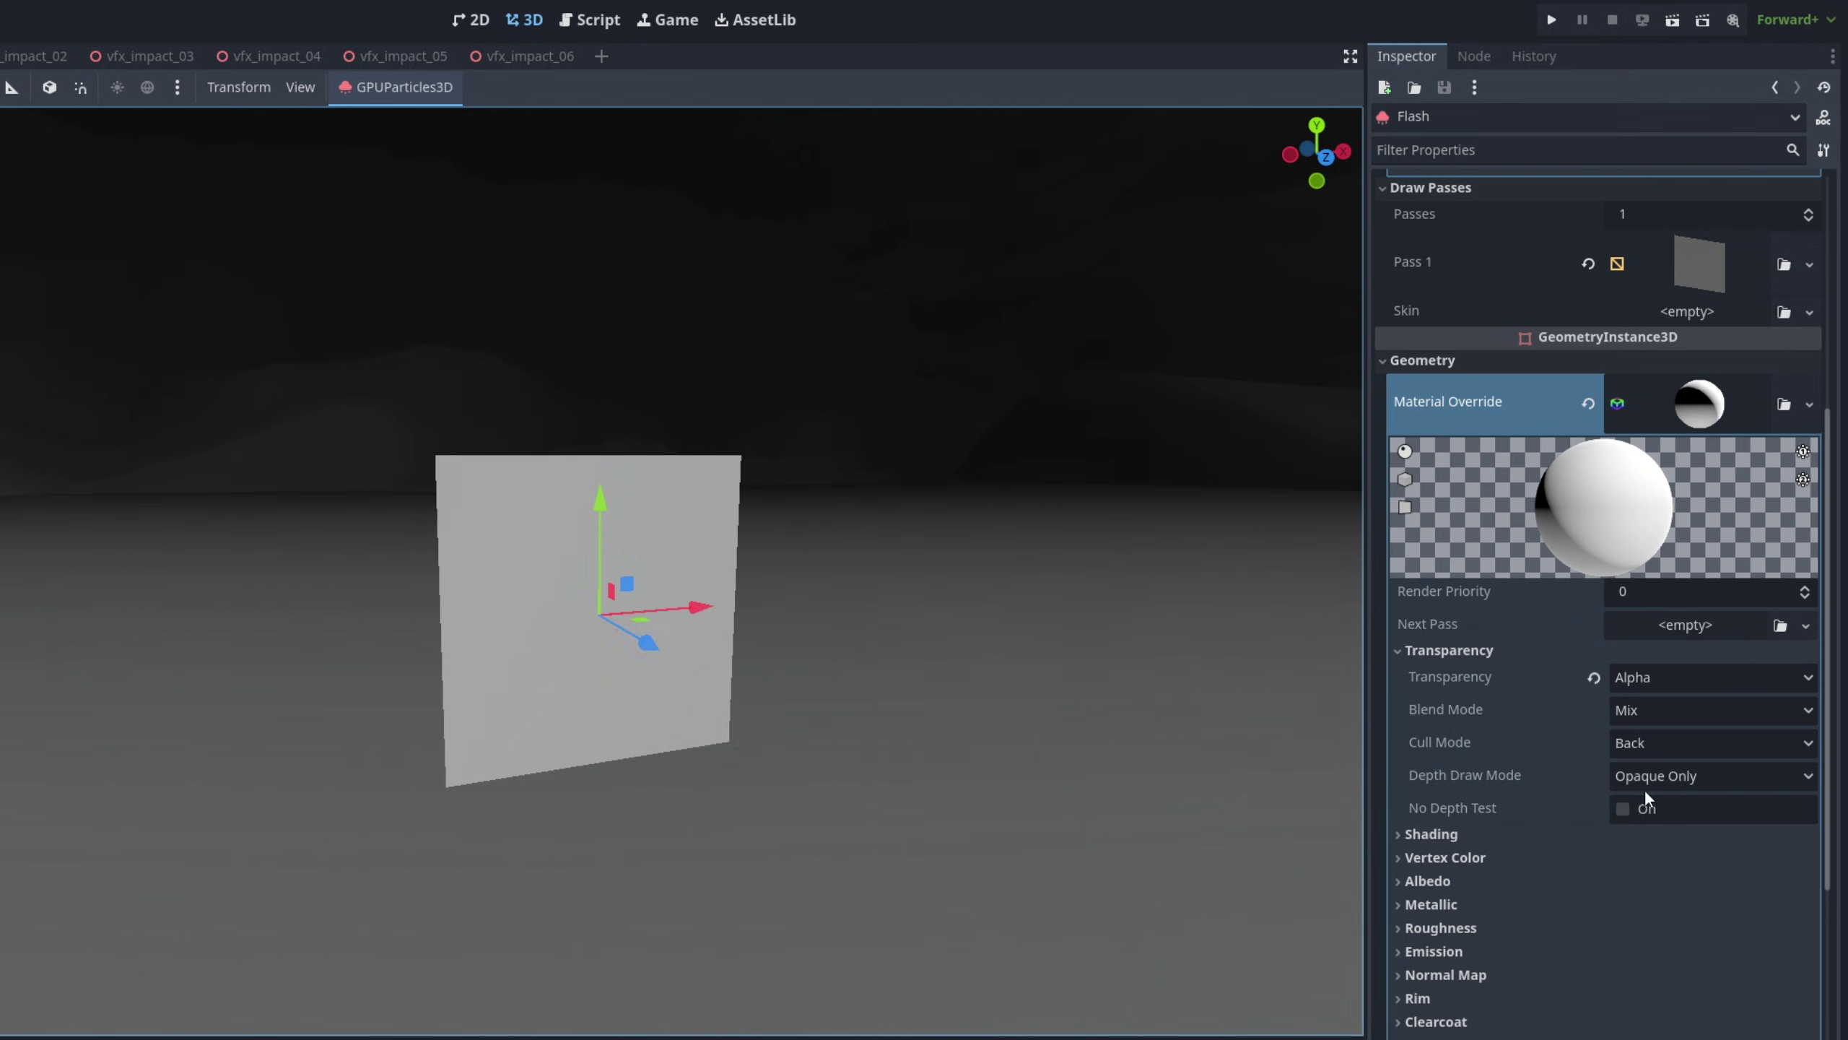
click(1689, 743)
click(1636, 829)
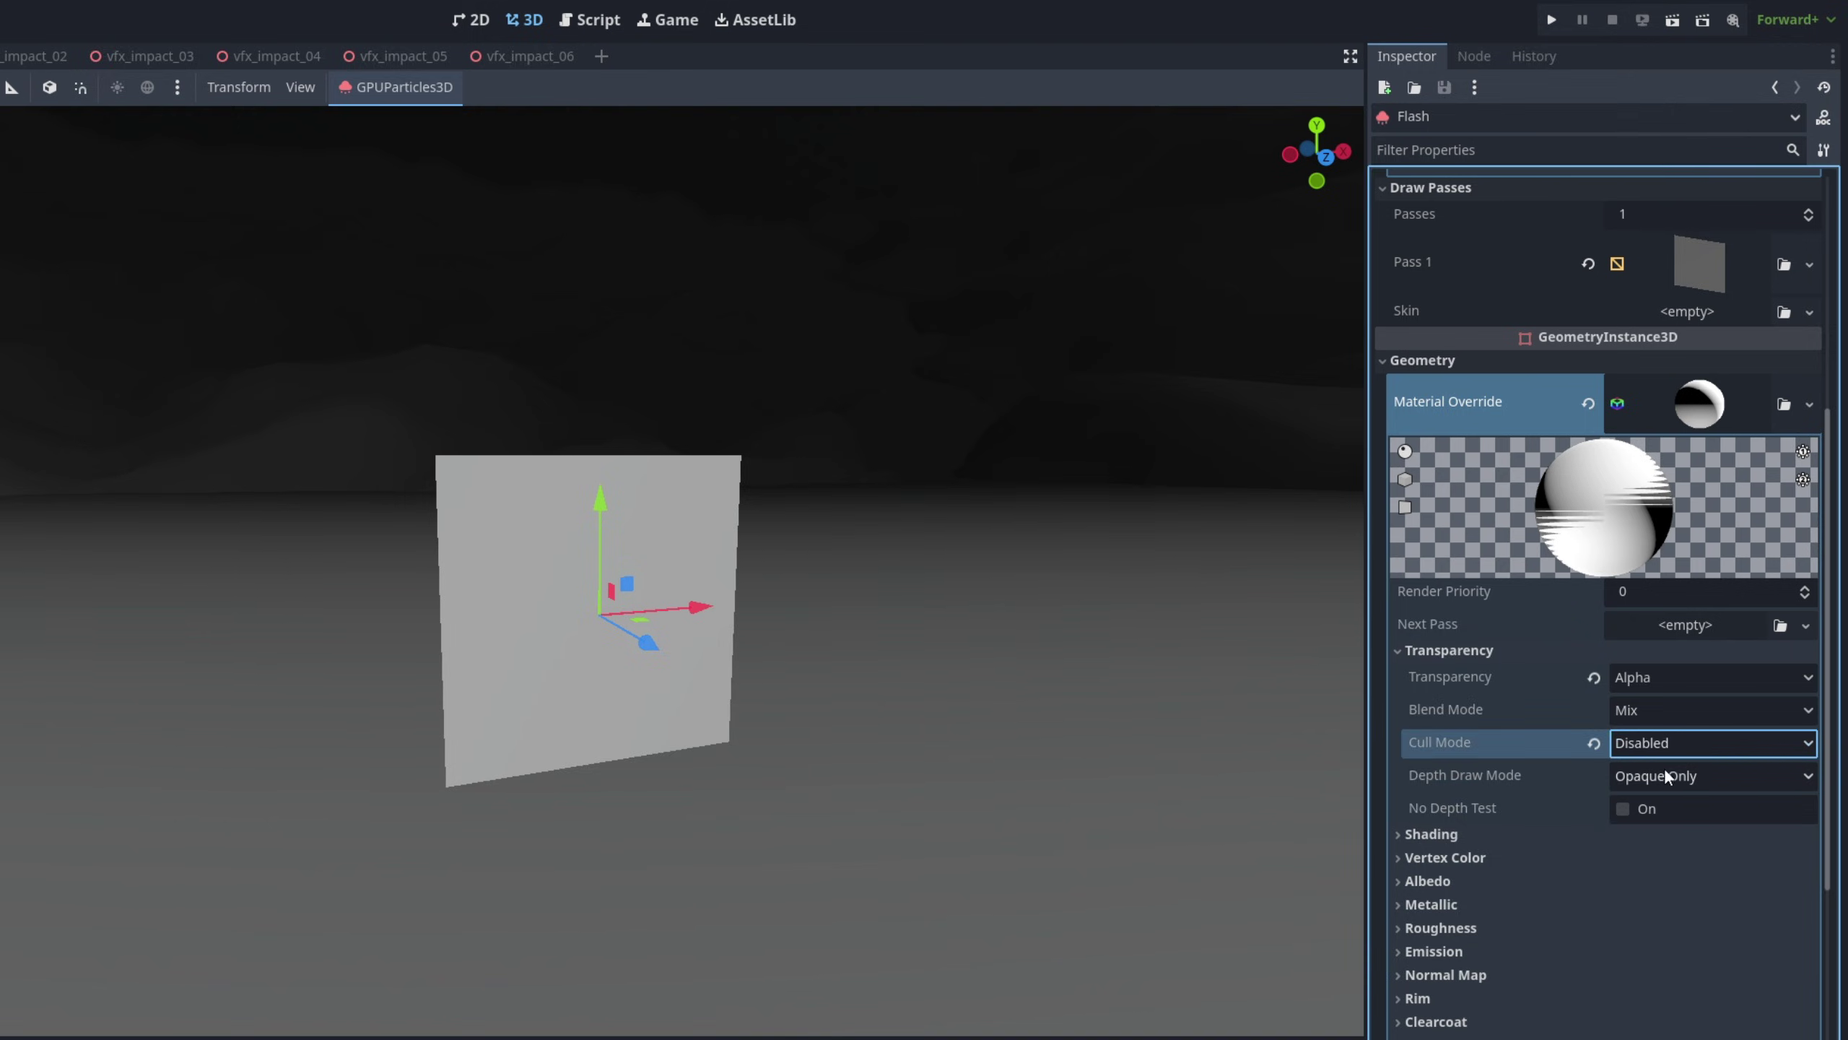
Enable vertex colour as albedo and load Flare00.PNG as the albedo texture
click(1444, 857)
scroll(1443, 857, down, 2)
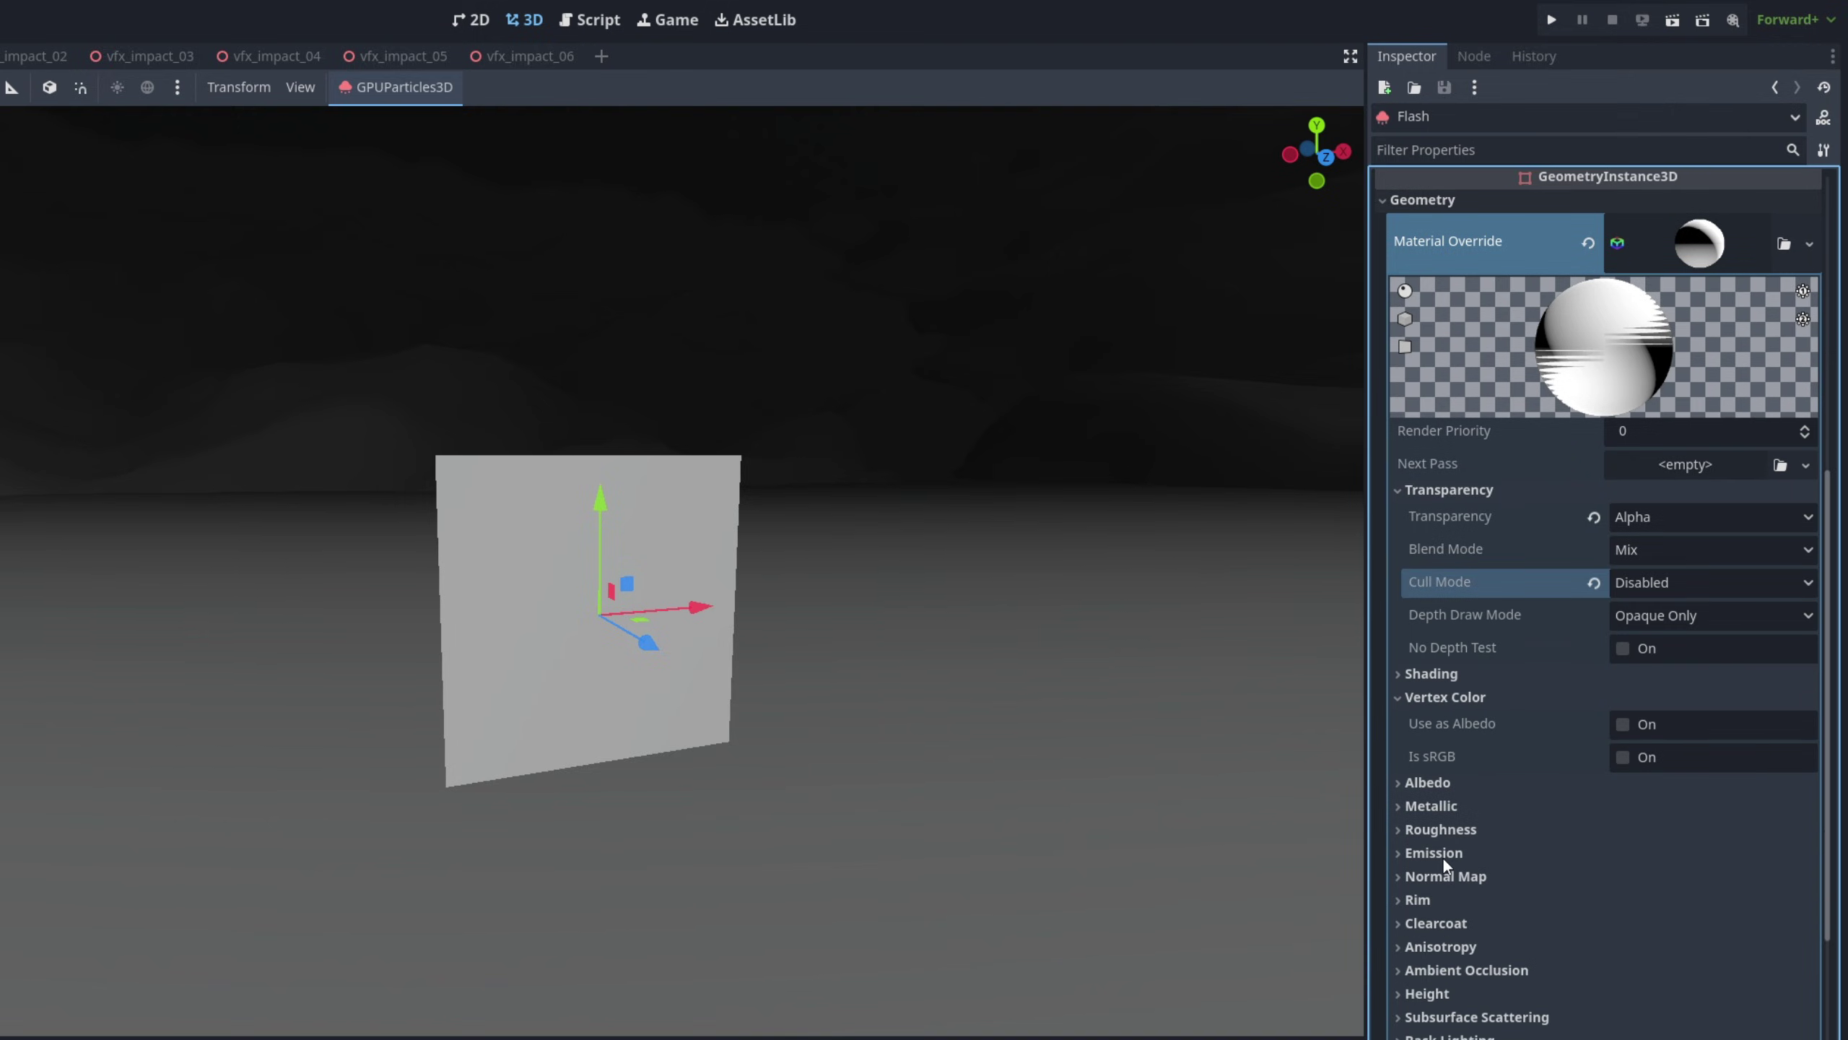
click(1620, 723)
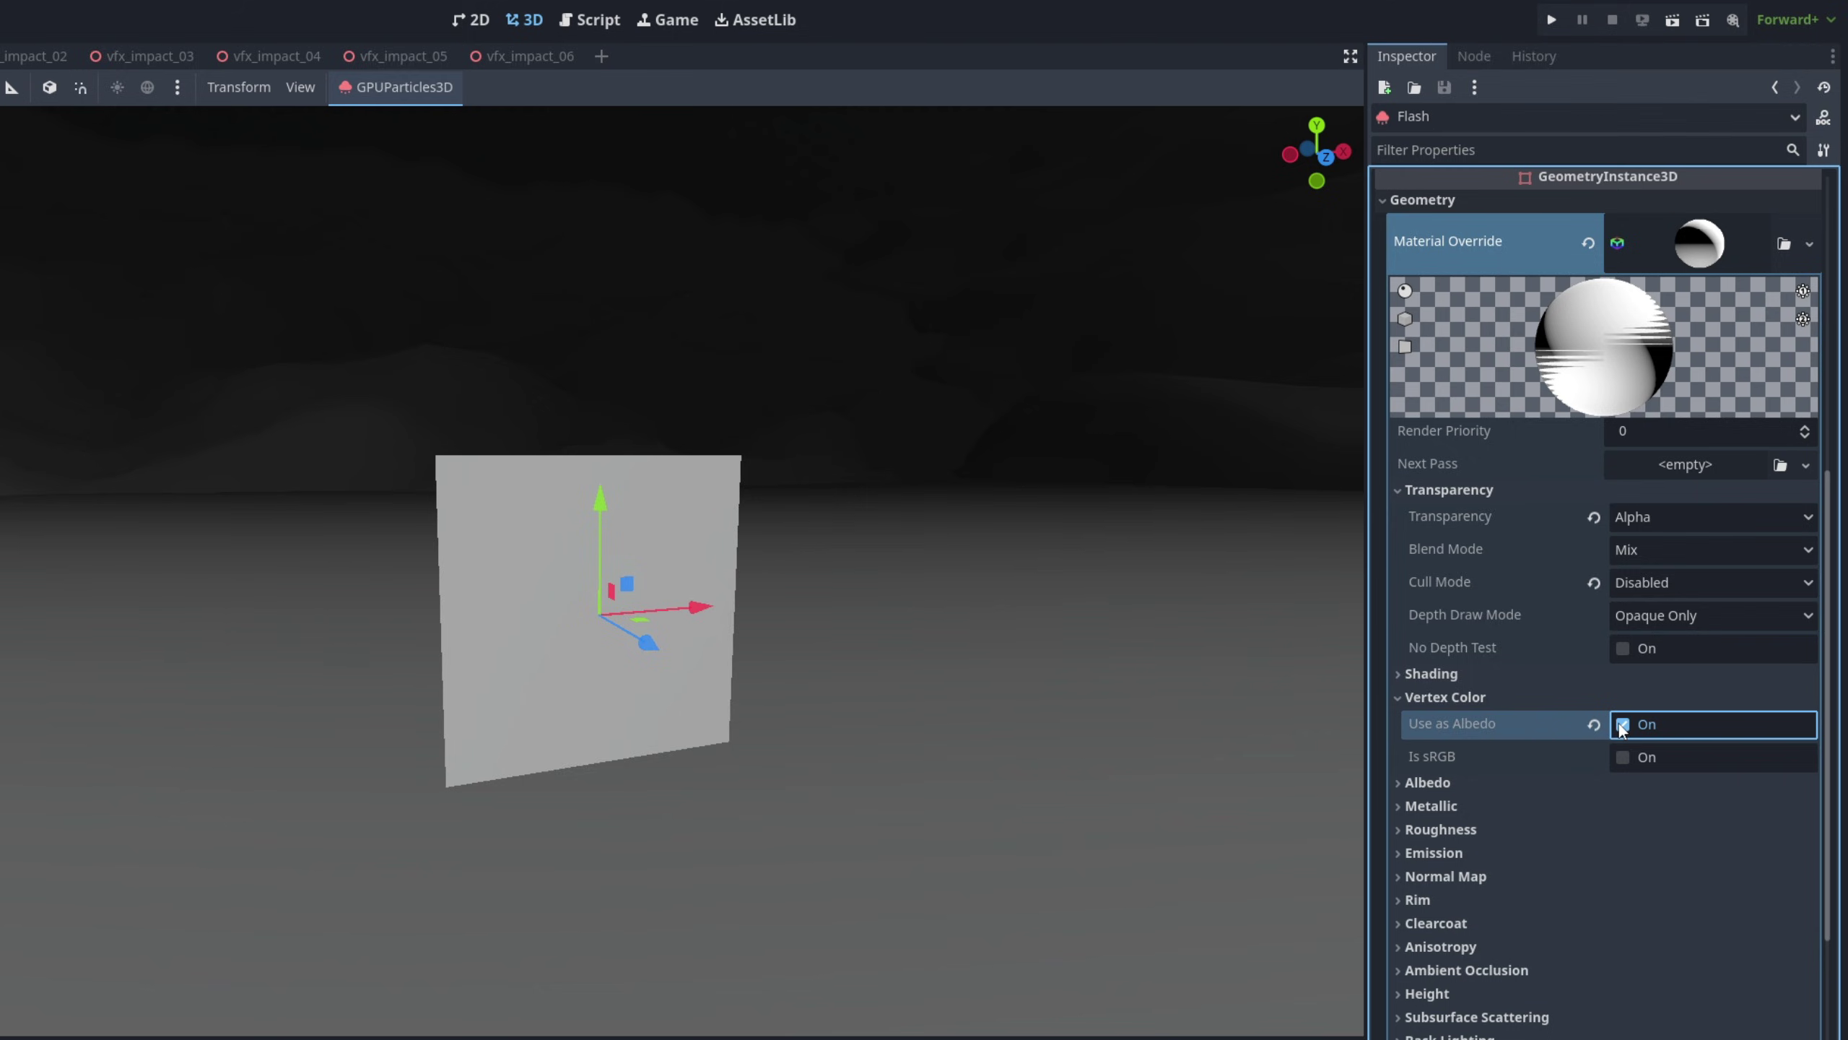
click(1425, 782)
scroll(1423, 783, down, 1)
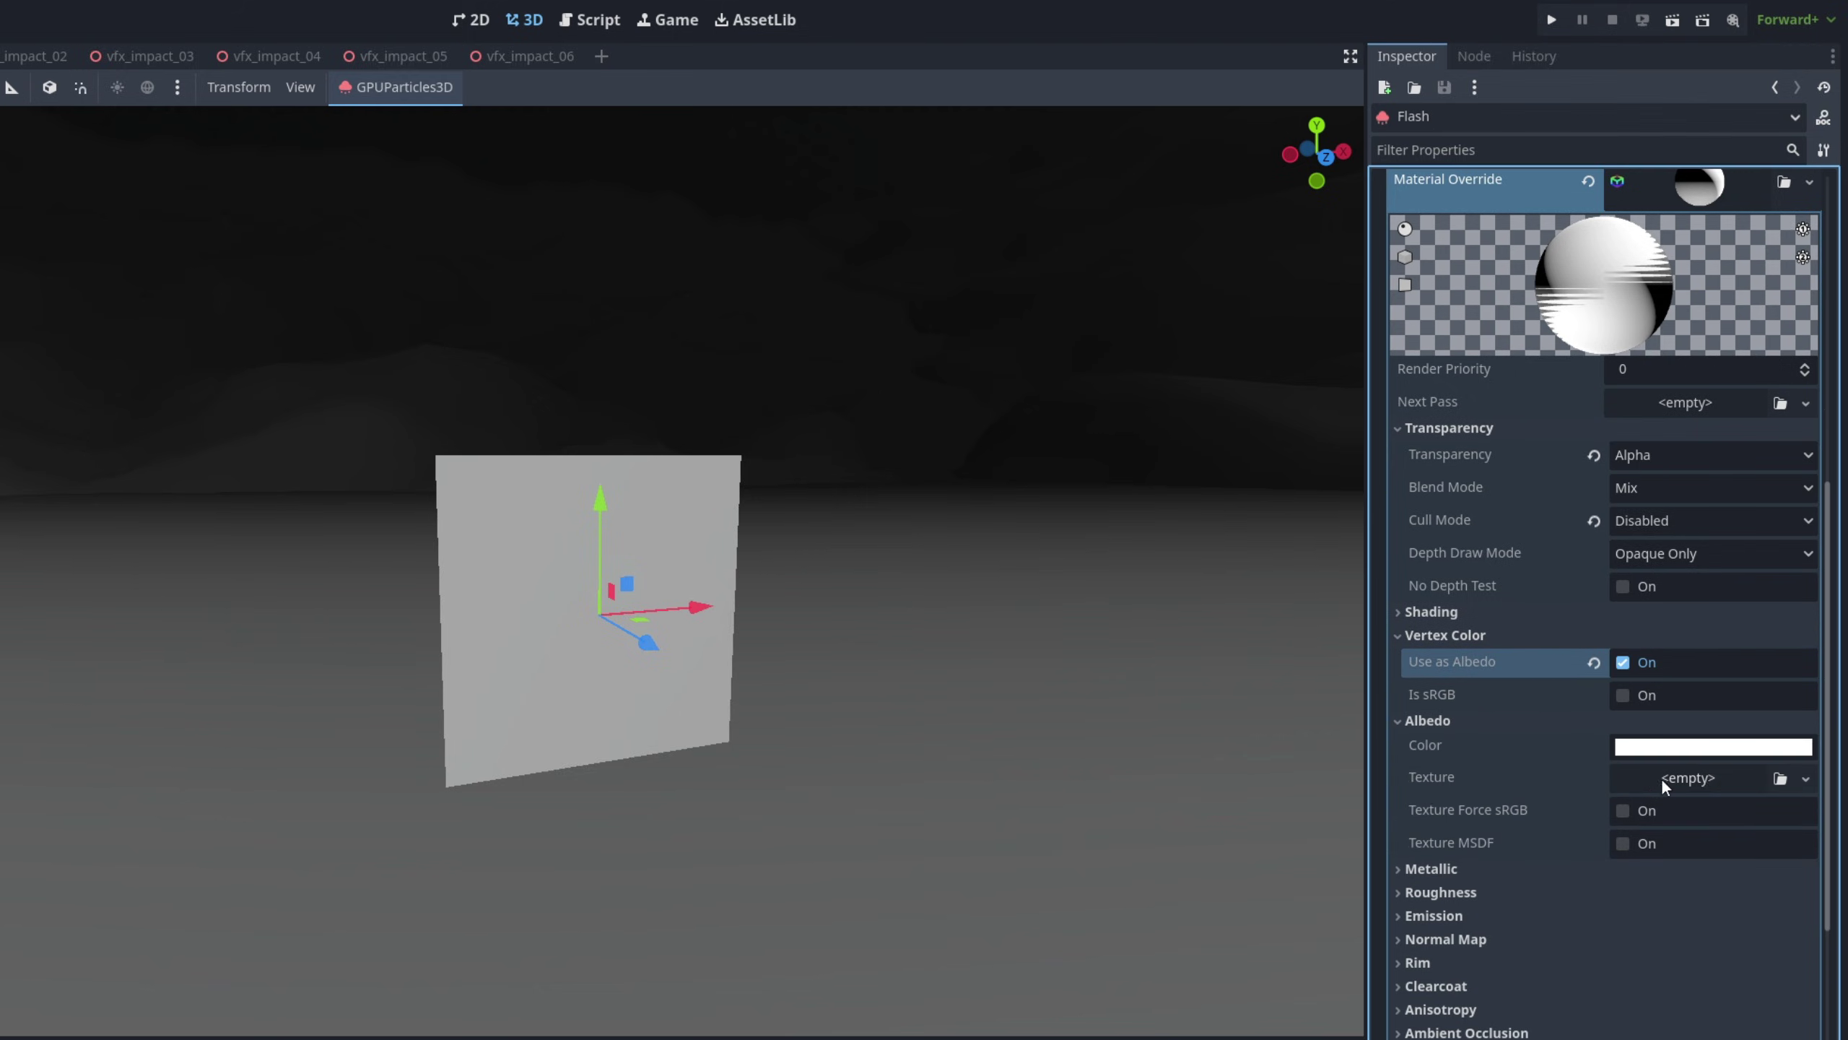
click(1779, 780)
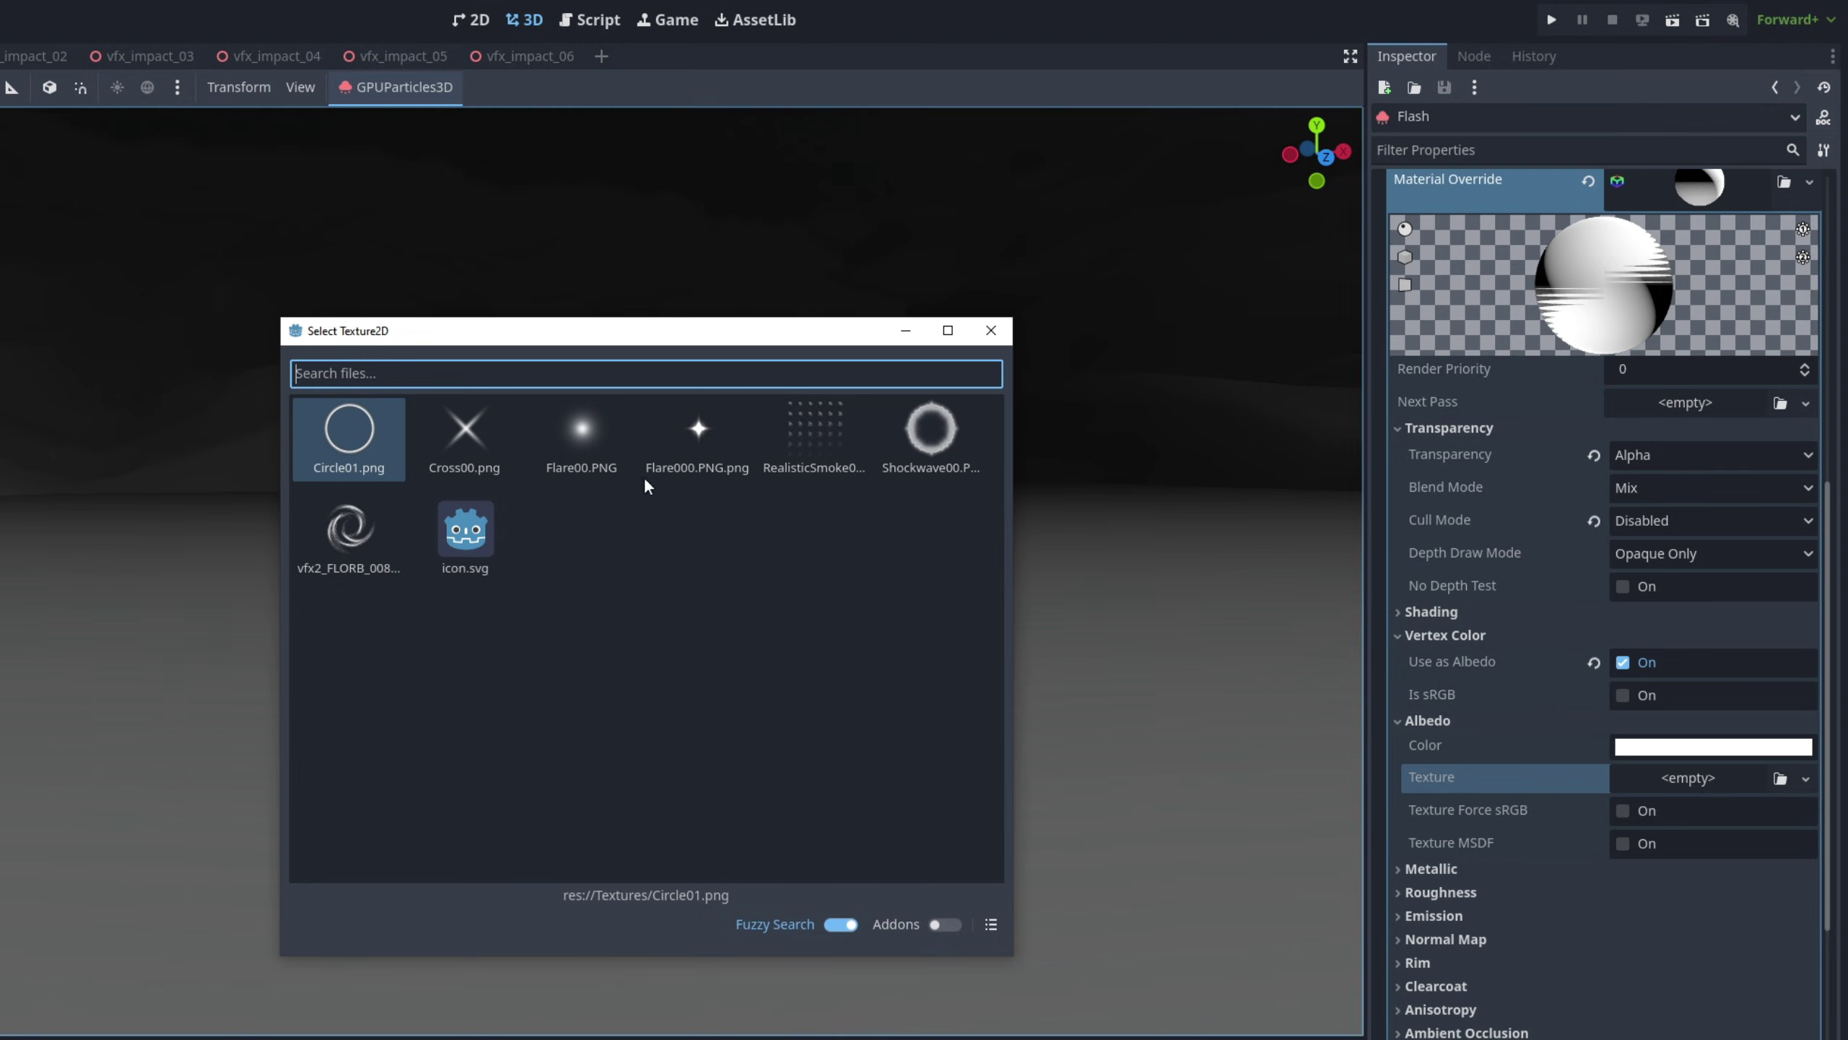
double_click(584, 437)
middle_drag(615, 607, 604, 656)
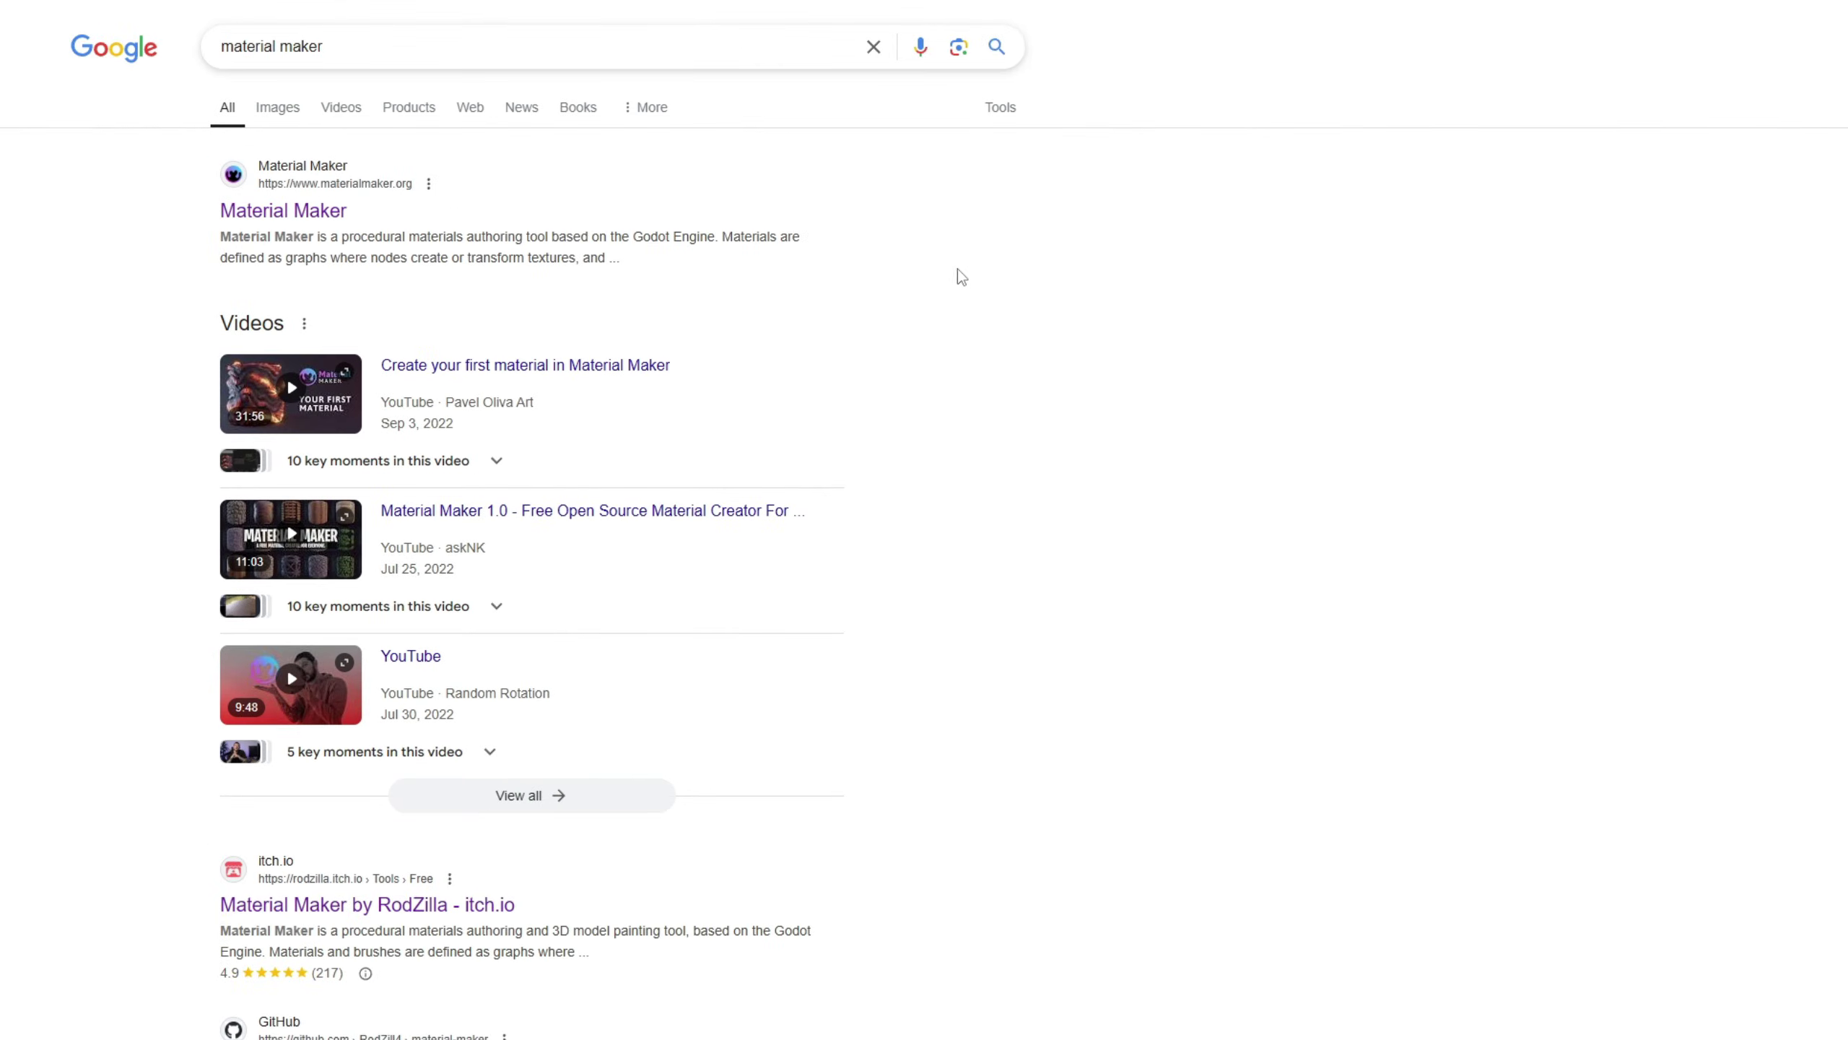
Follow the Material Maker search result through its website to the itch.io download page
click(299, 213)
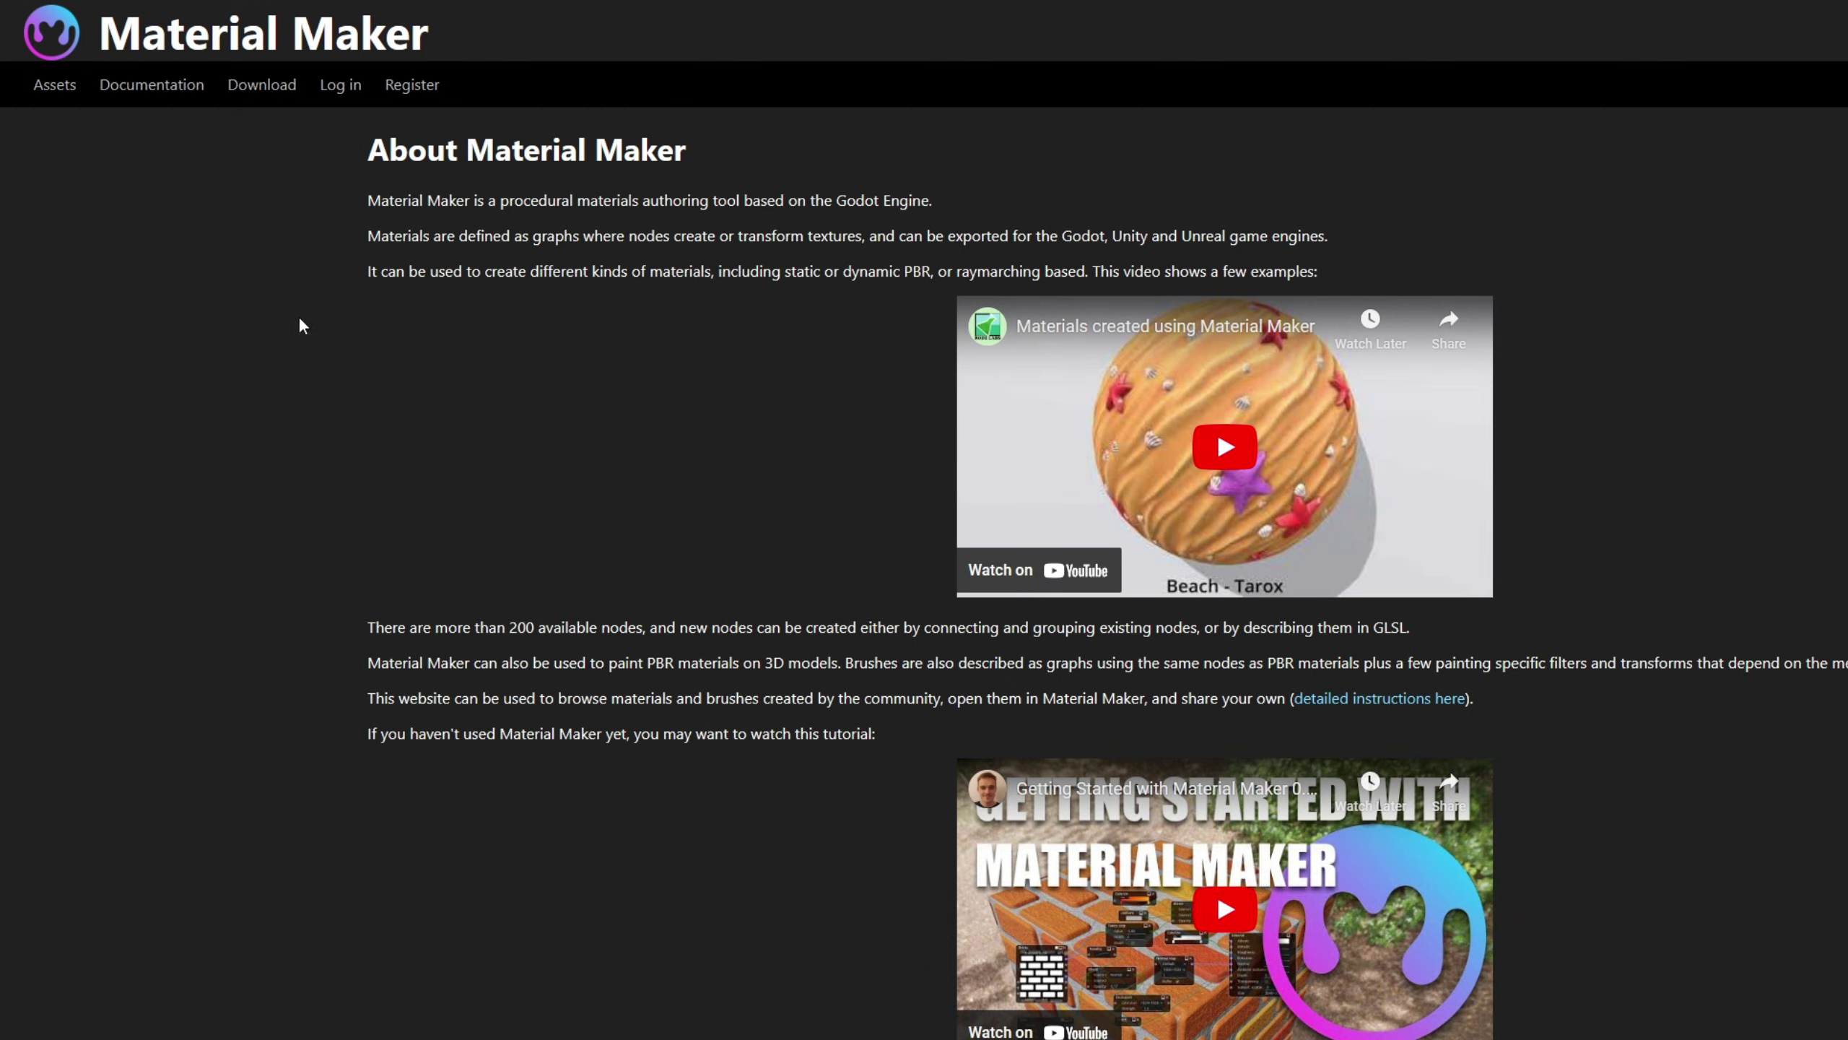
click(73, 83)
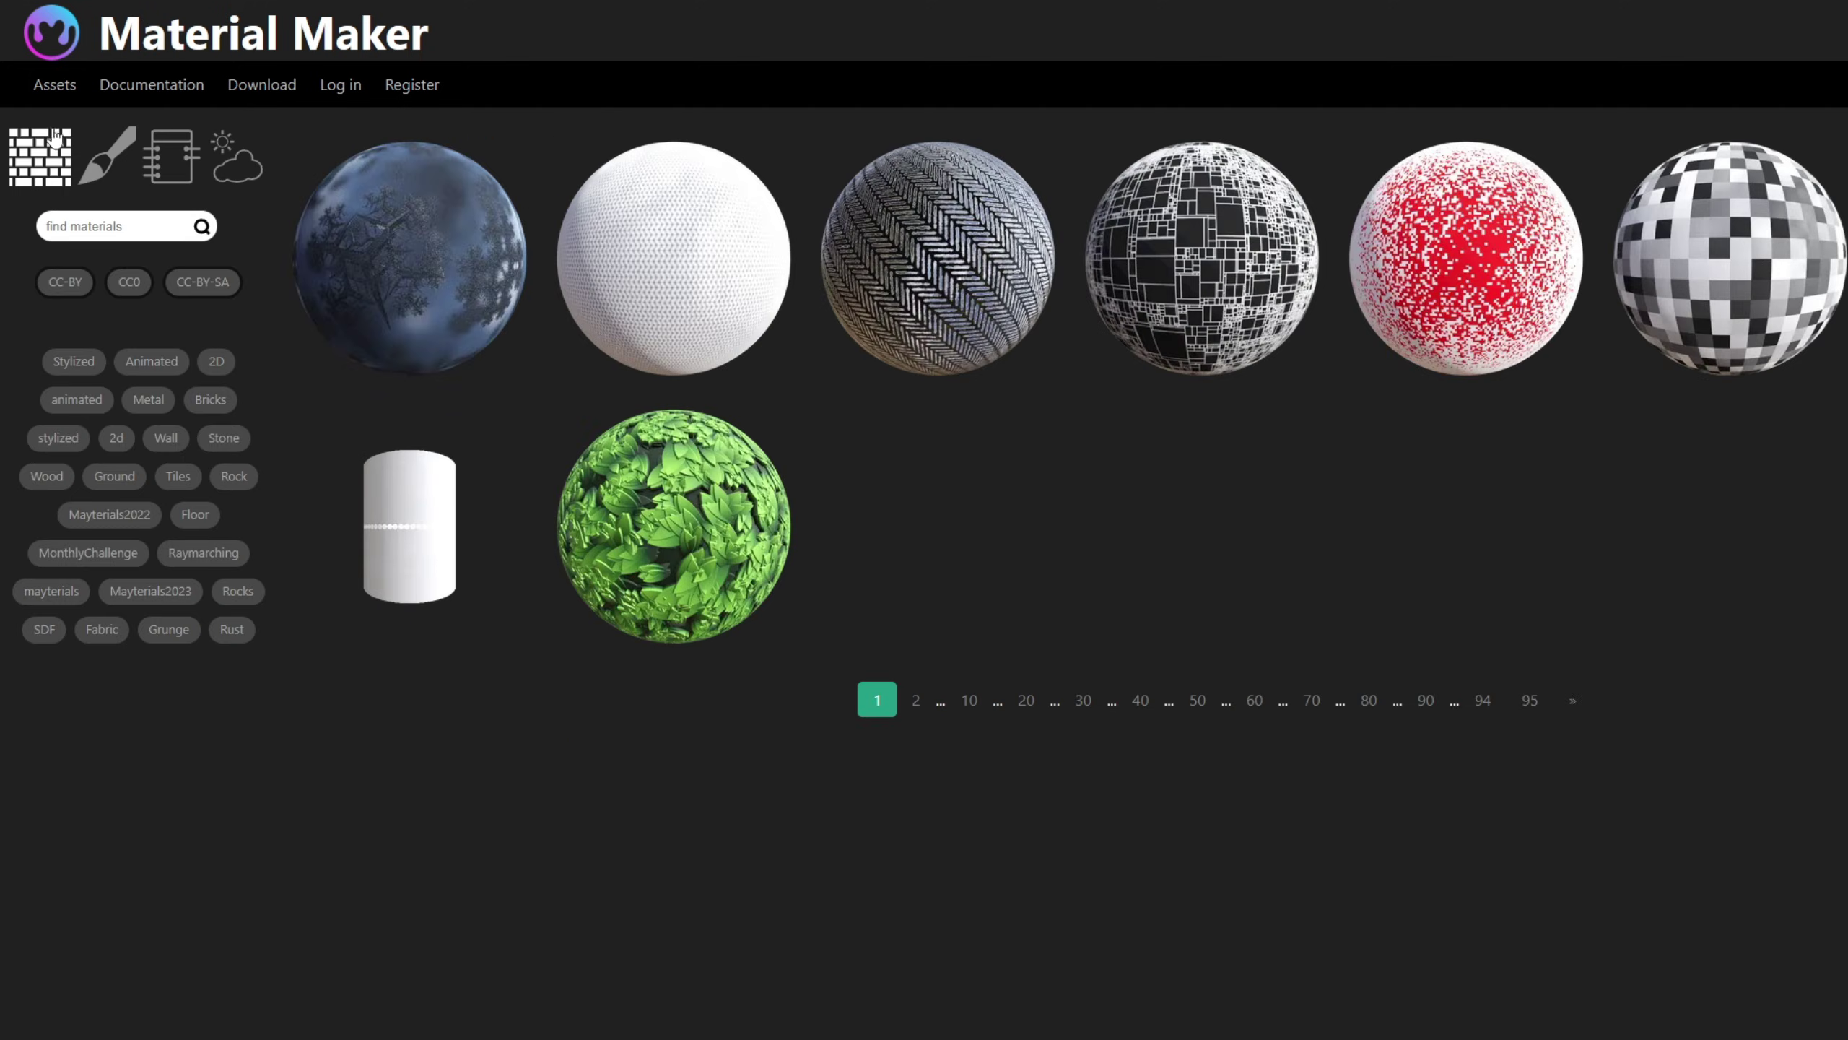
click(262, 85)
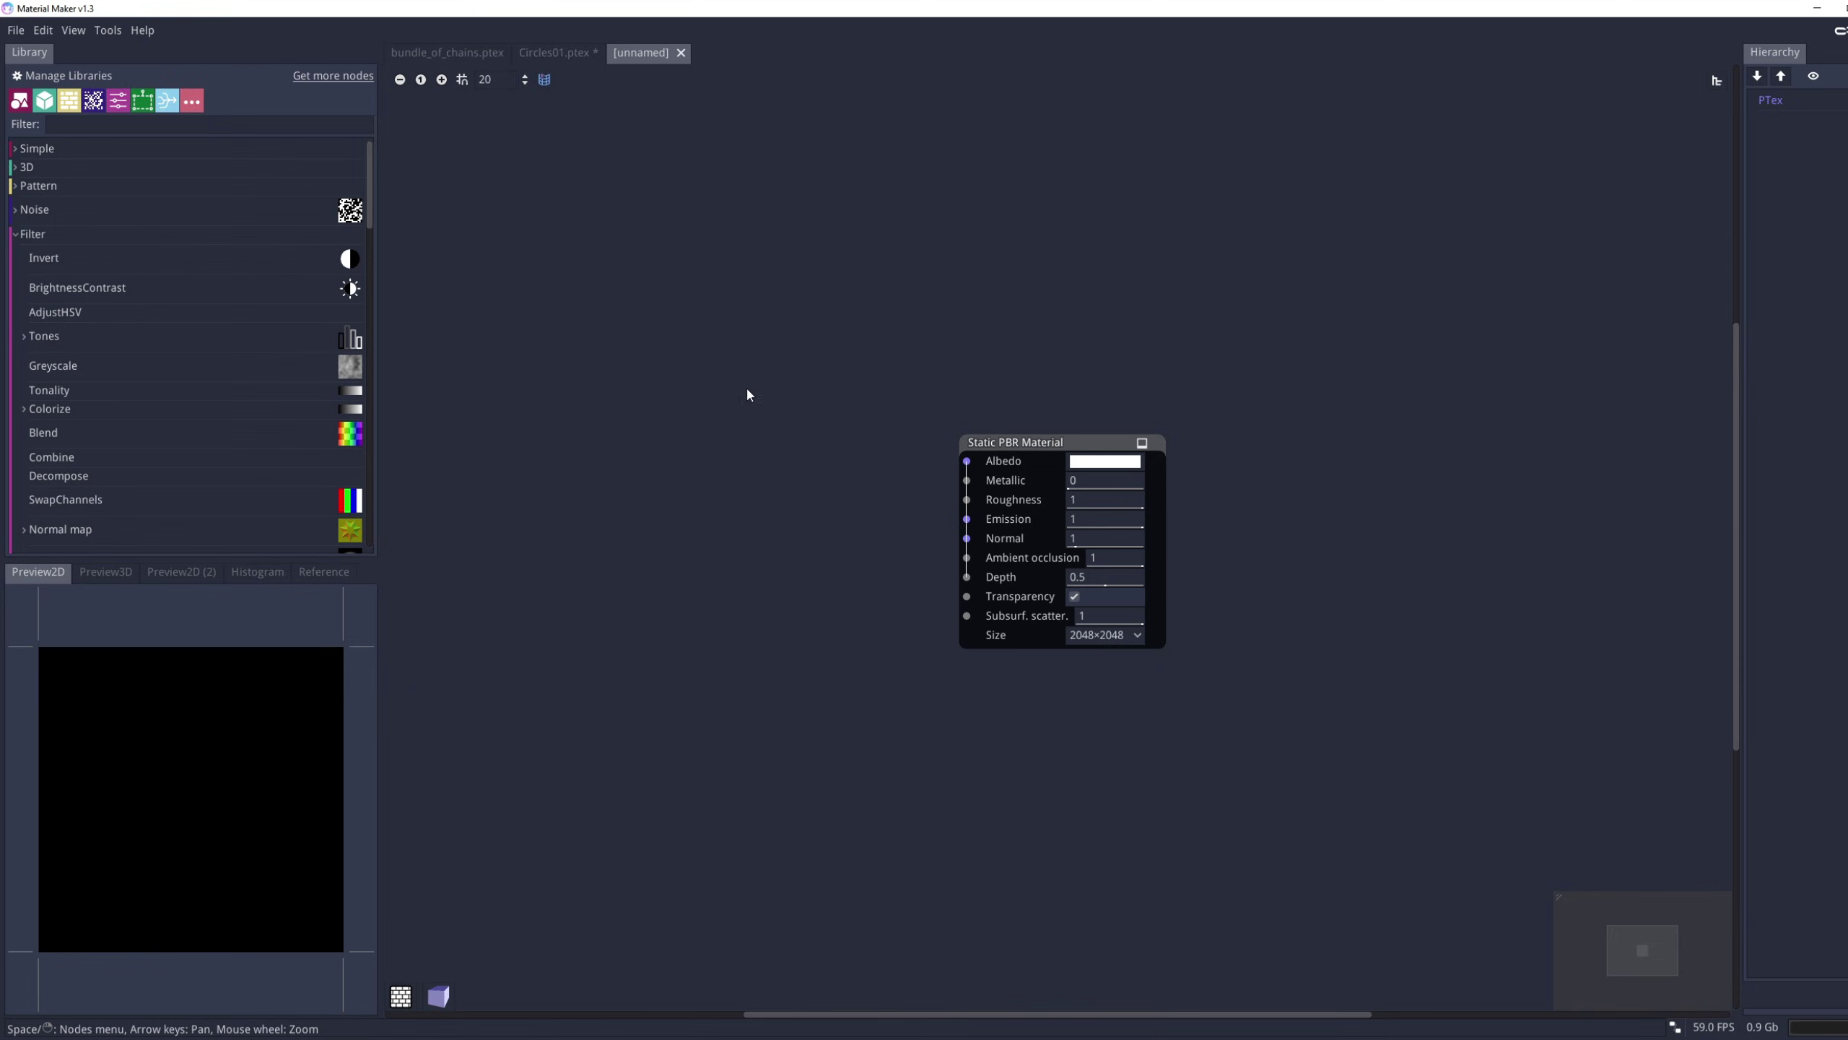
Add a Circle Shape node and soften its edge to 0.98
middle_drag(737, 397, 999, 338)
right_click(711, 387)
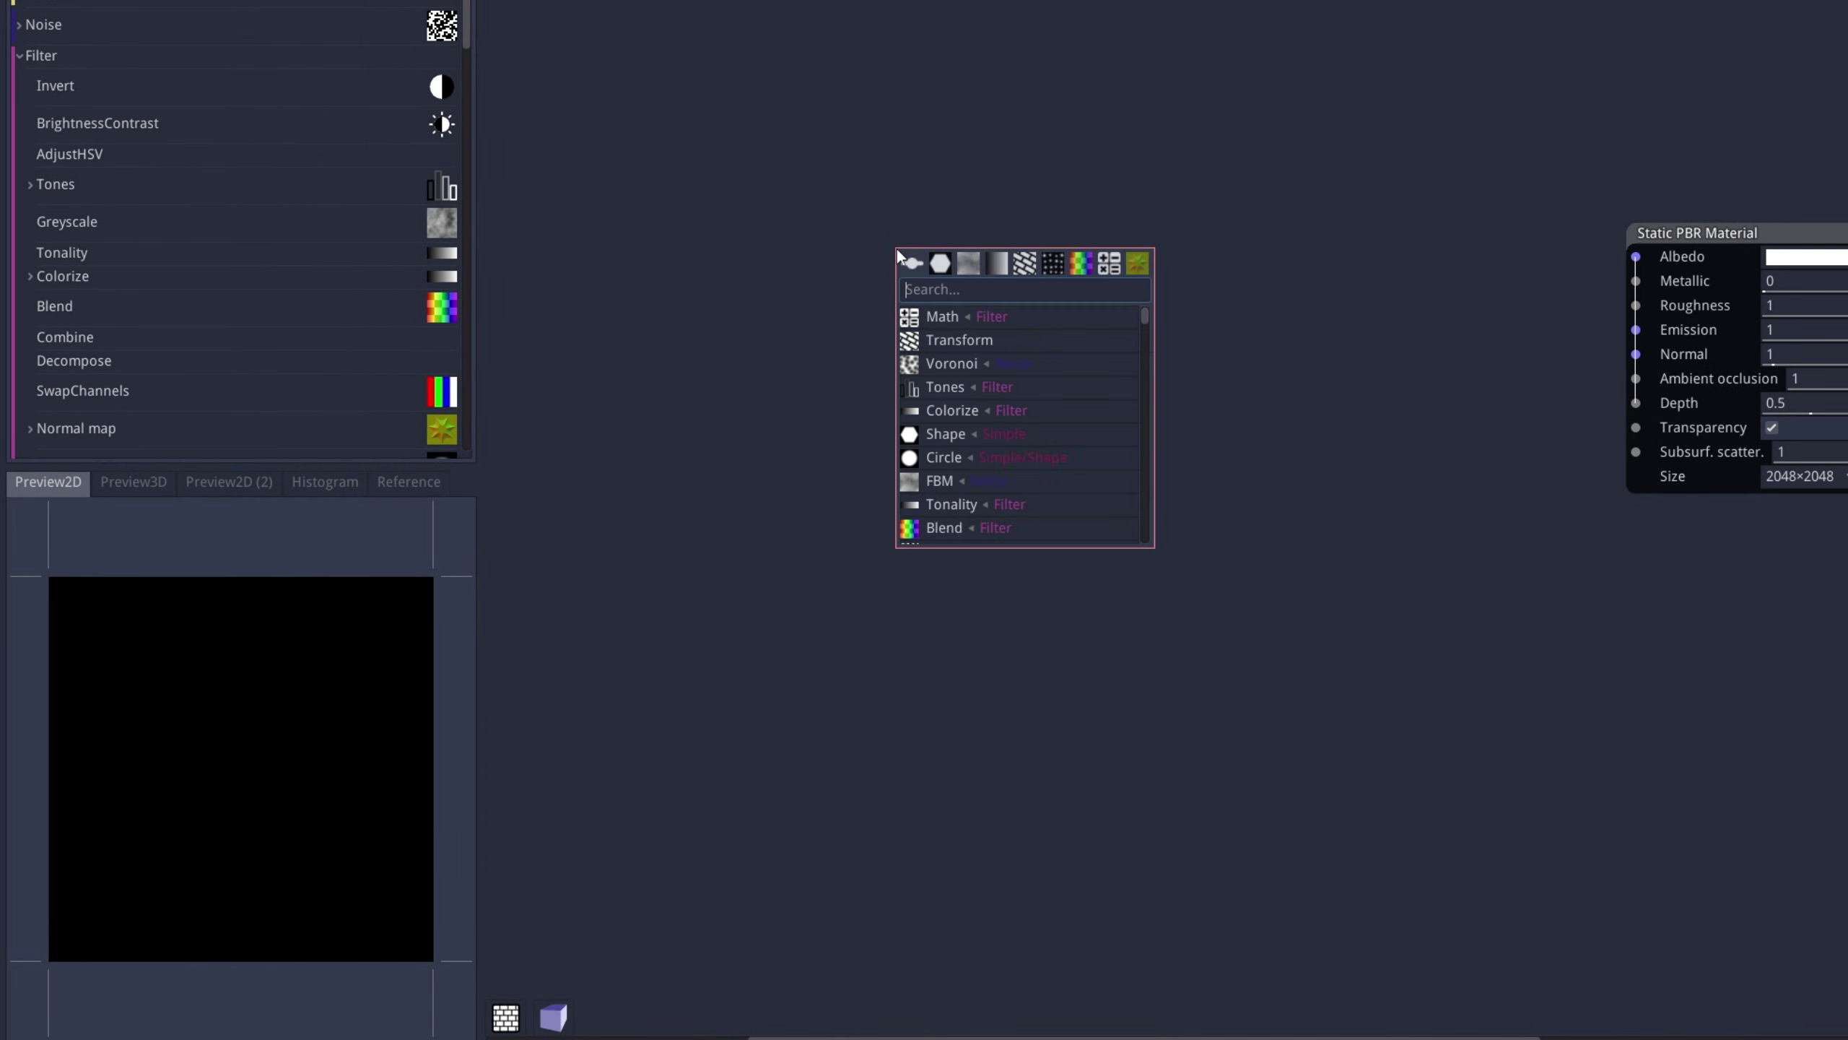
click(947, 456)
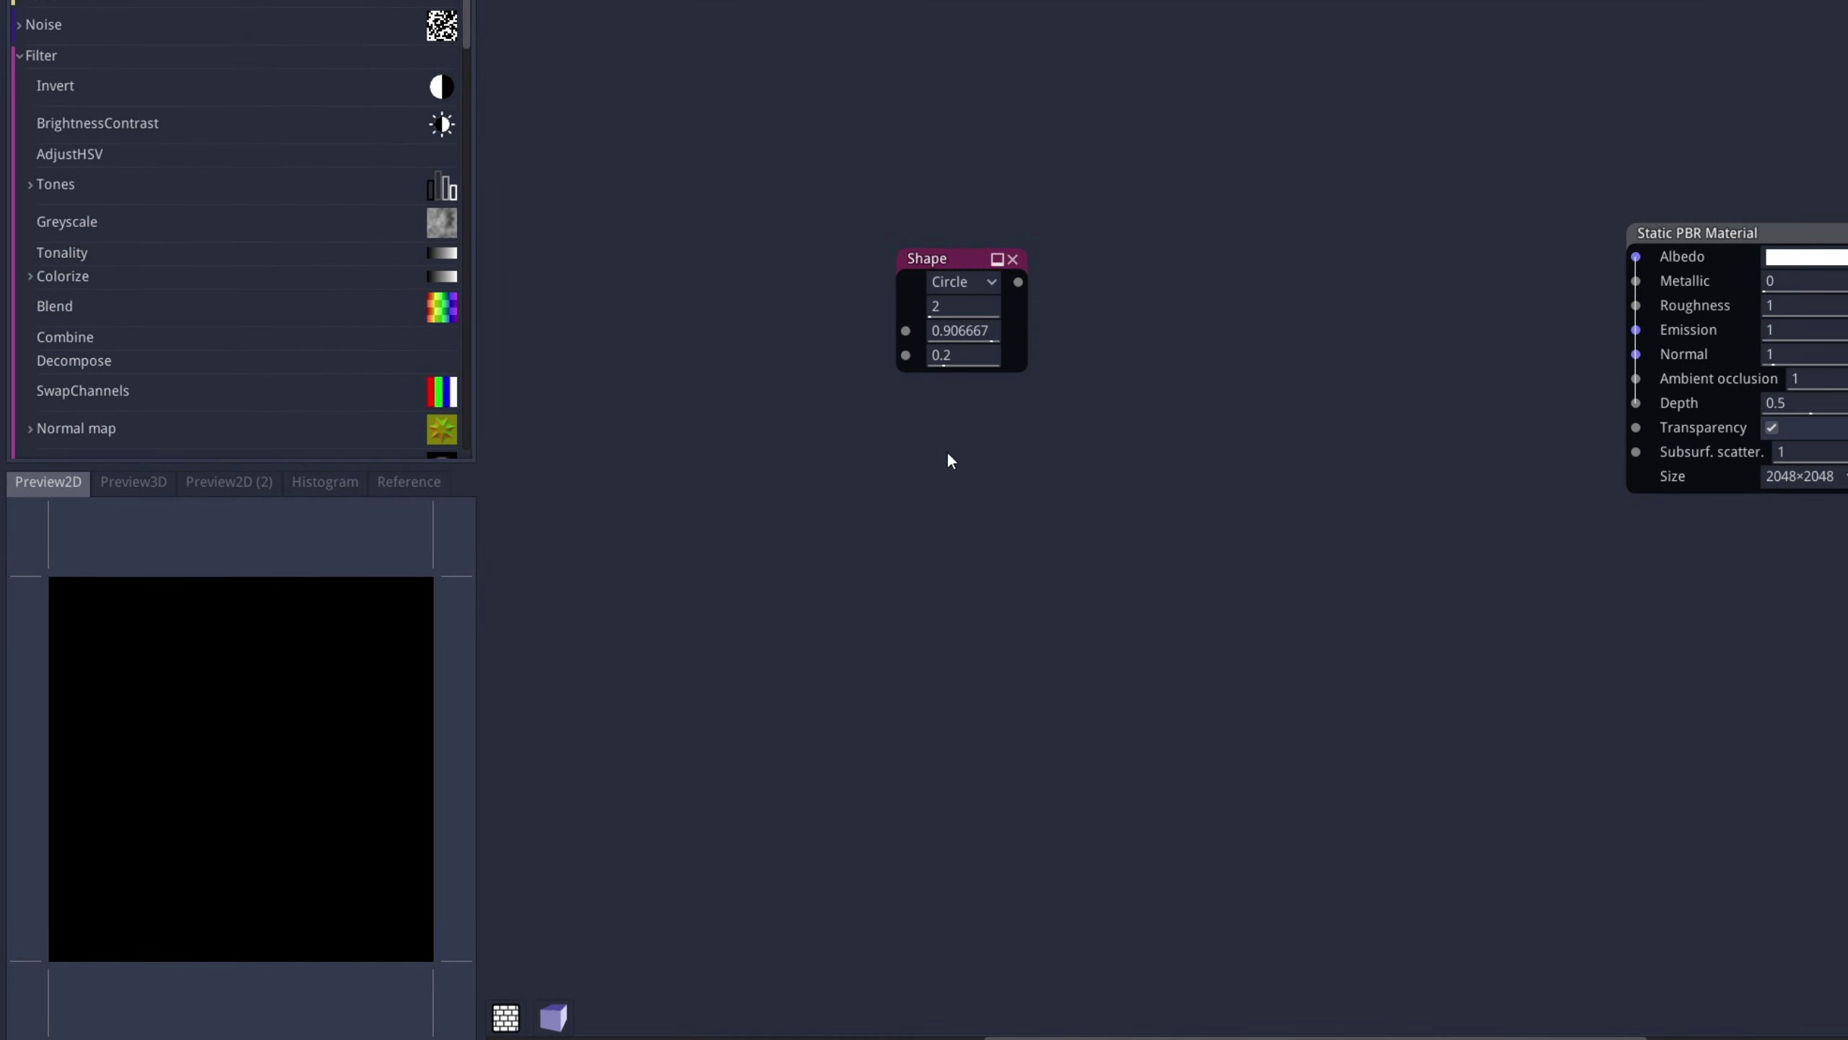
click(930, 269)
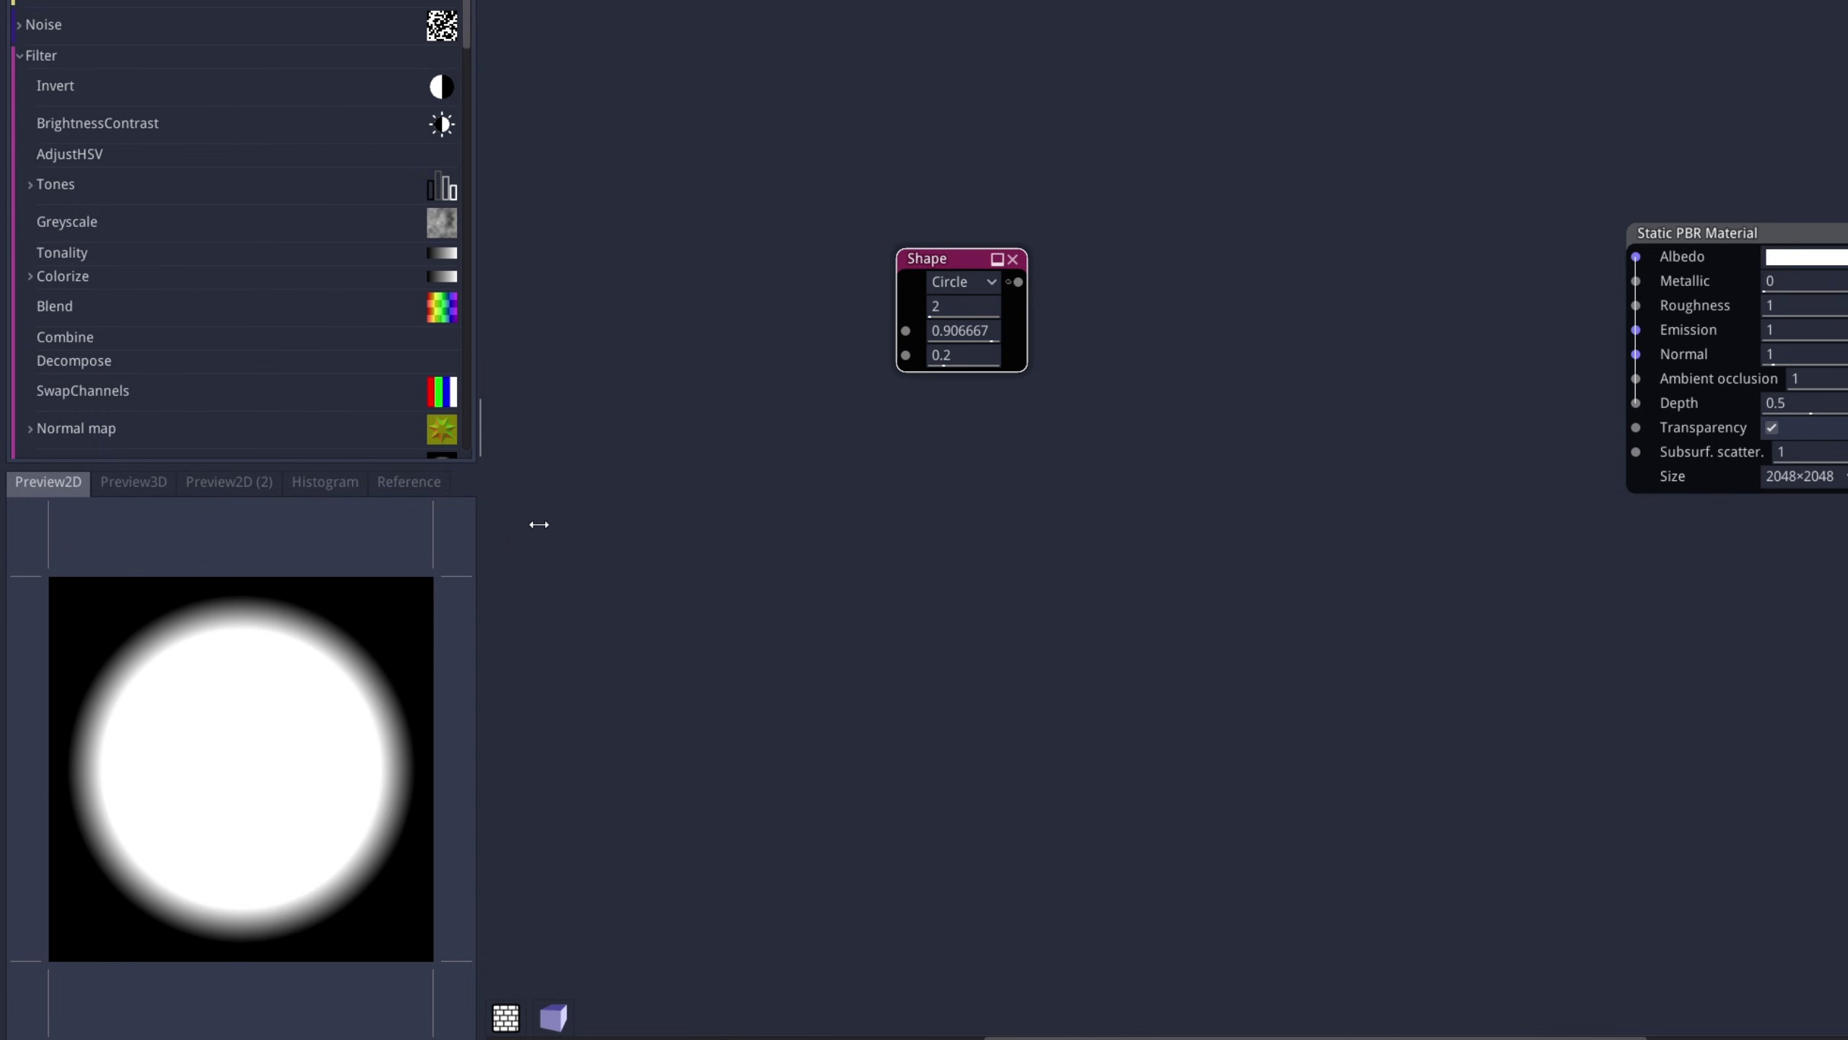
drag(538, 524, 538, 524)
middle_drag(830, 433, 682, 570)
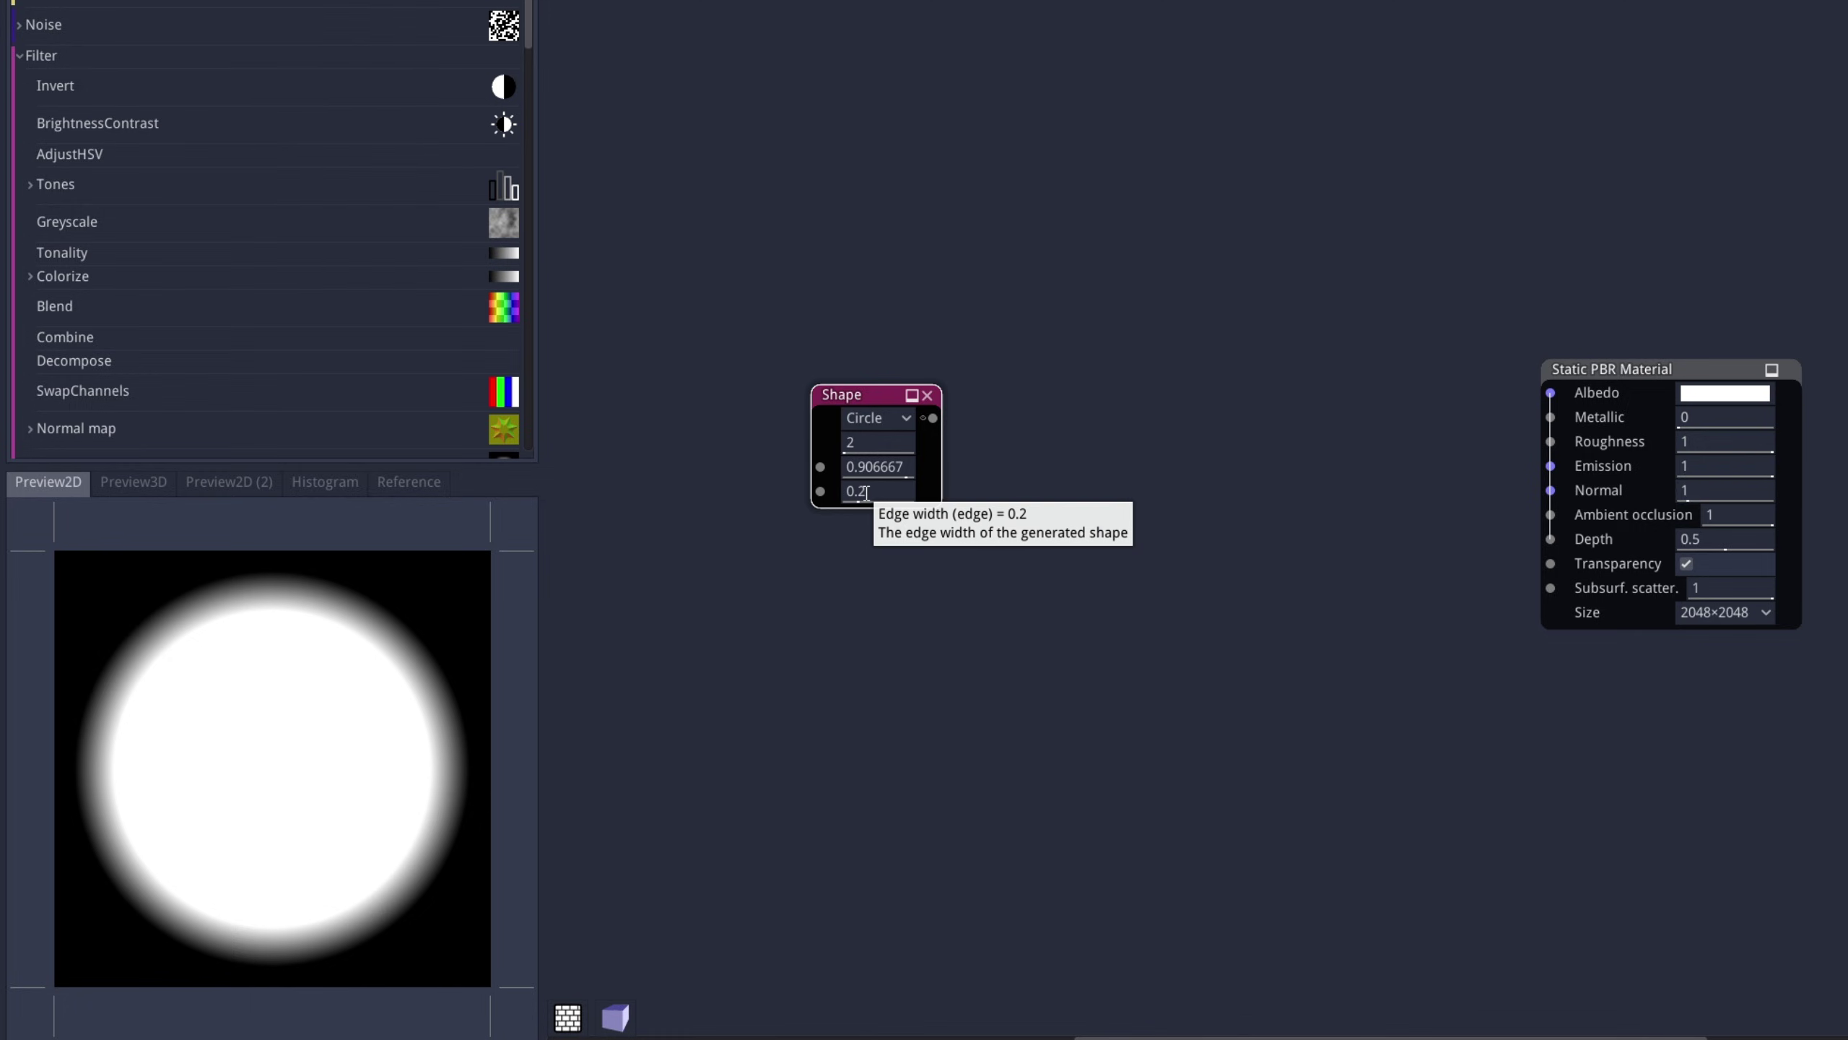
drag(866, 492, 1032, 481)
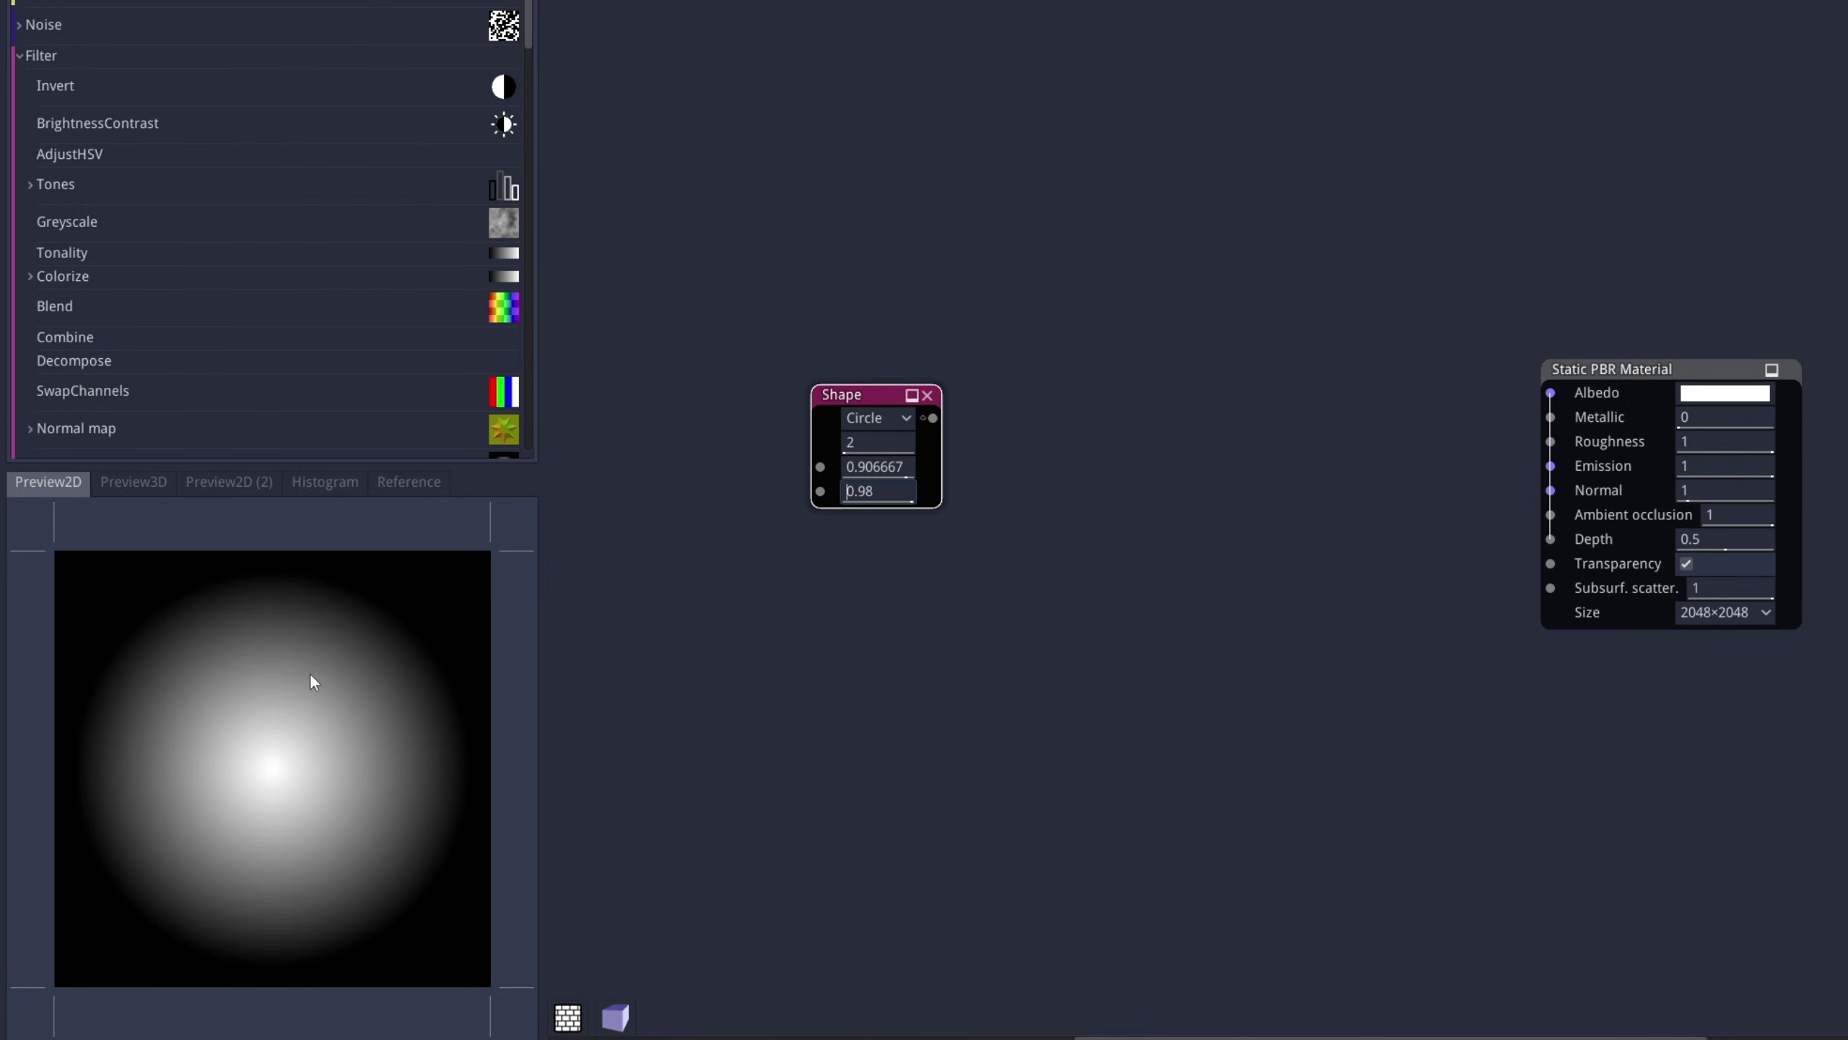
drag(837, 394, 950, 421)
Add a Tones node after the Shape and darken its midtones slightly
click(991, 542)
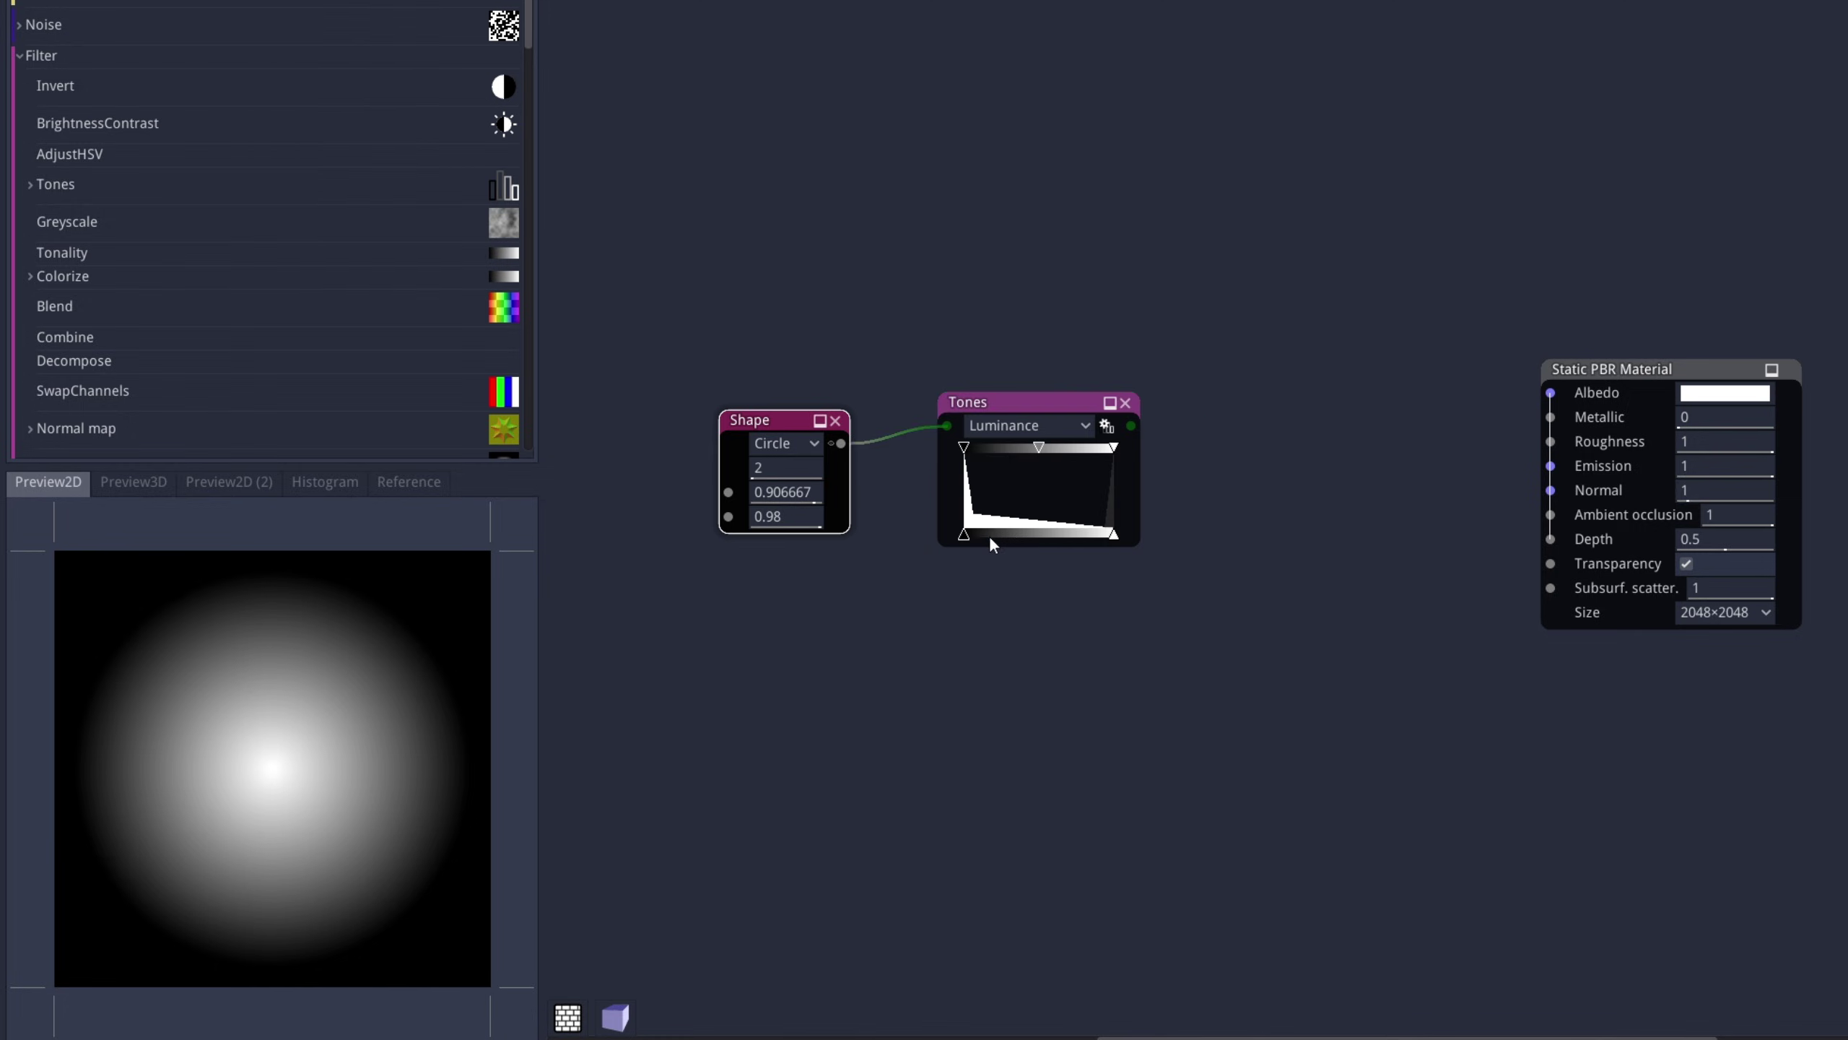
click(990, 408)
drag(1039, 447, 1124, 448)
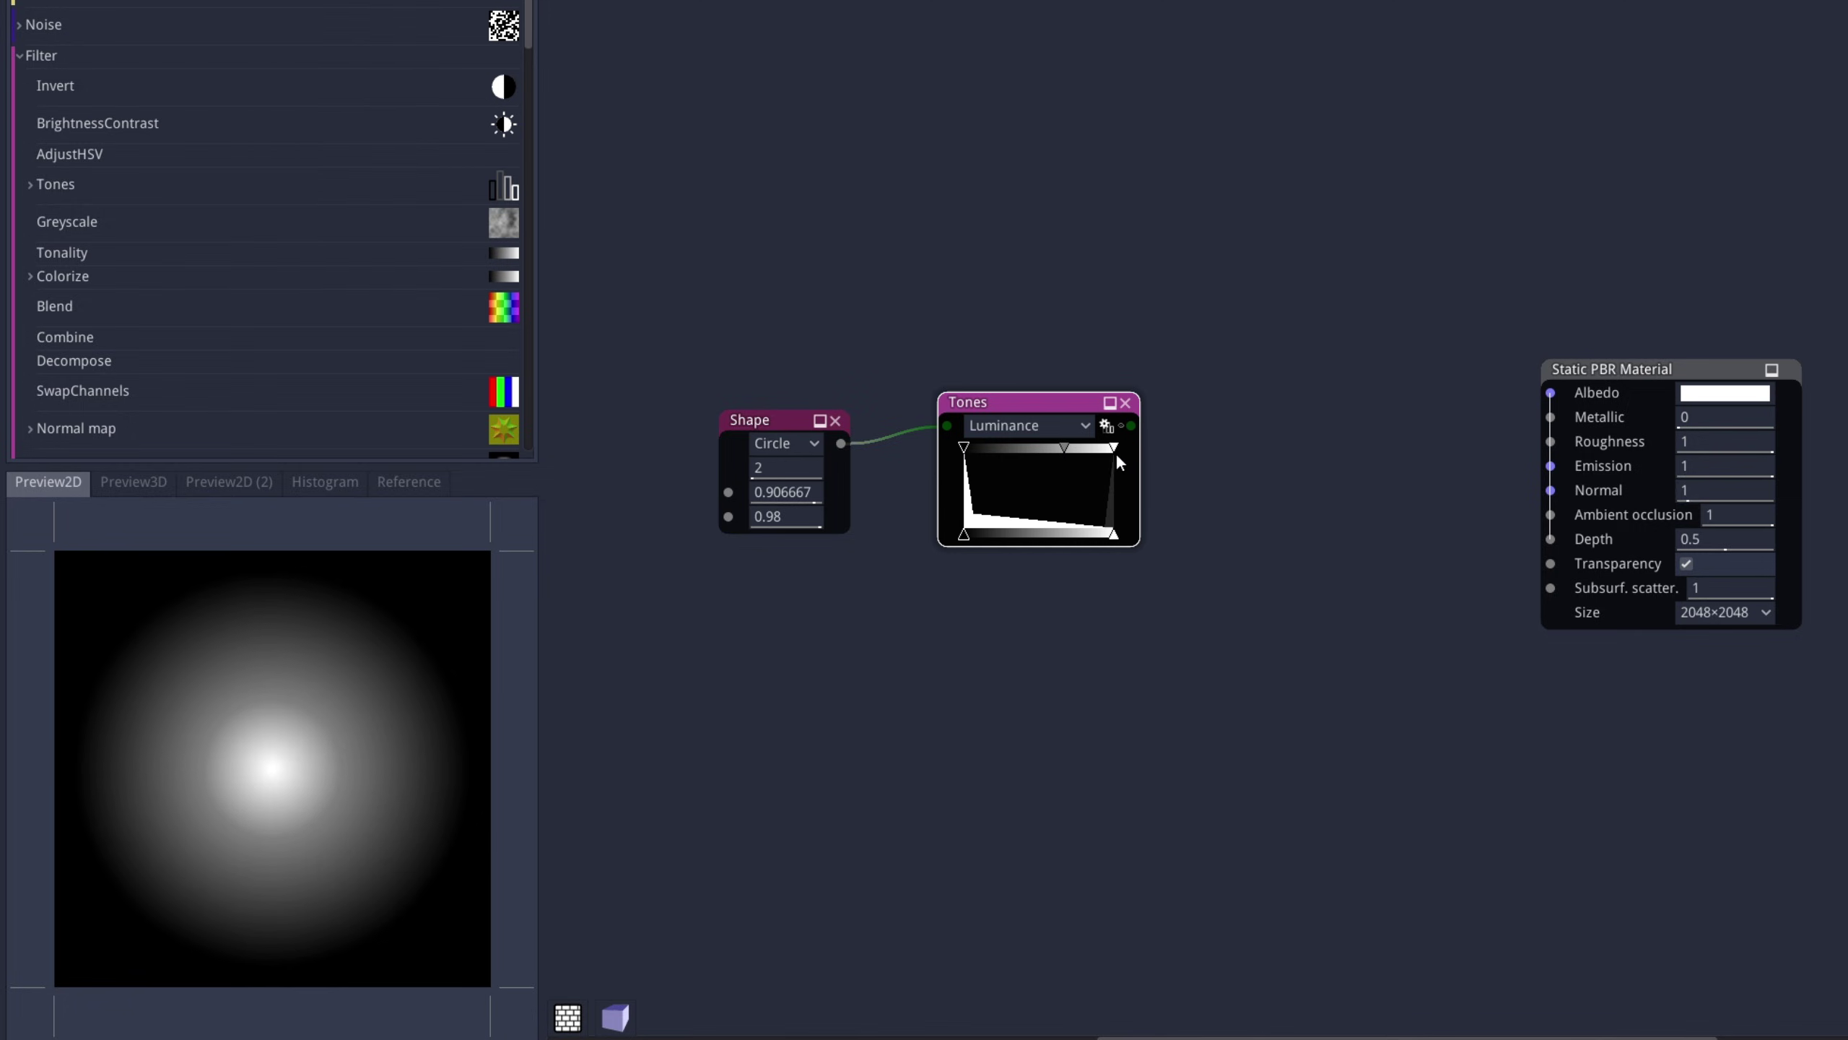
drag(1106, 545, 1183, 528)
drag(1042, 410, 999, 426)
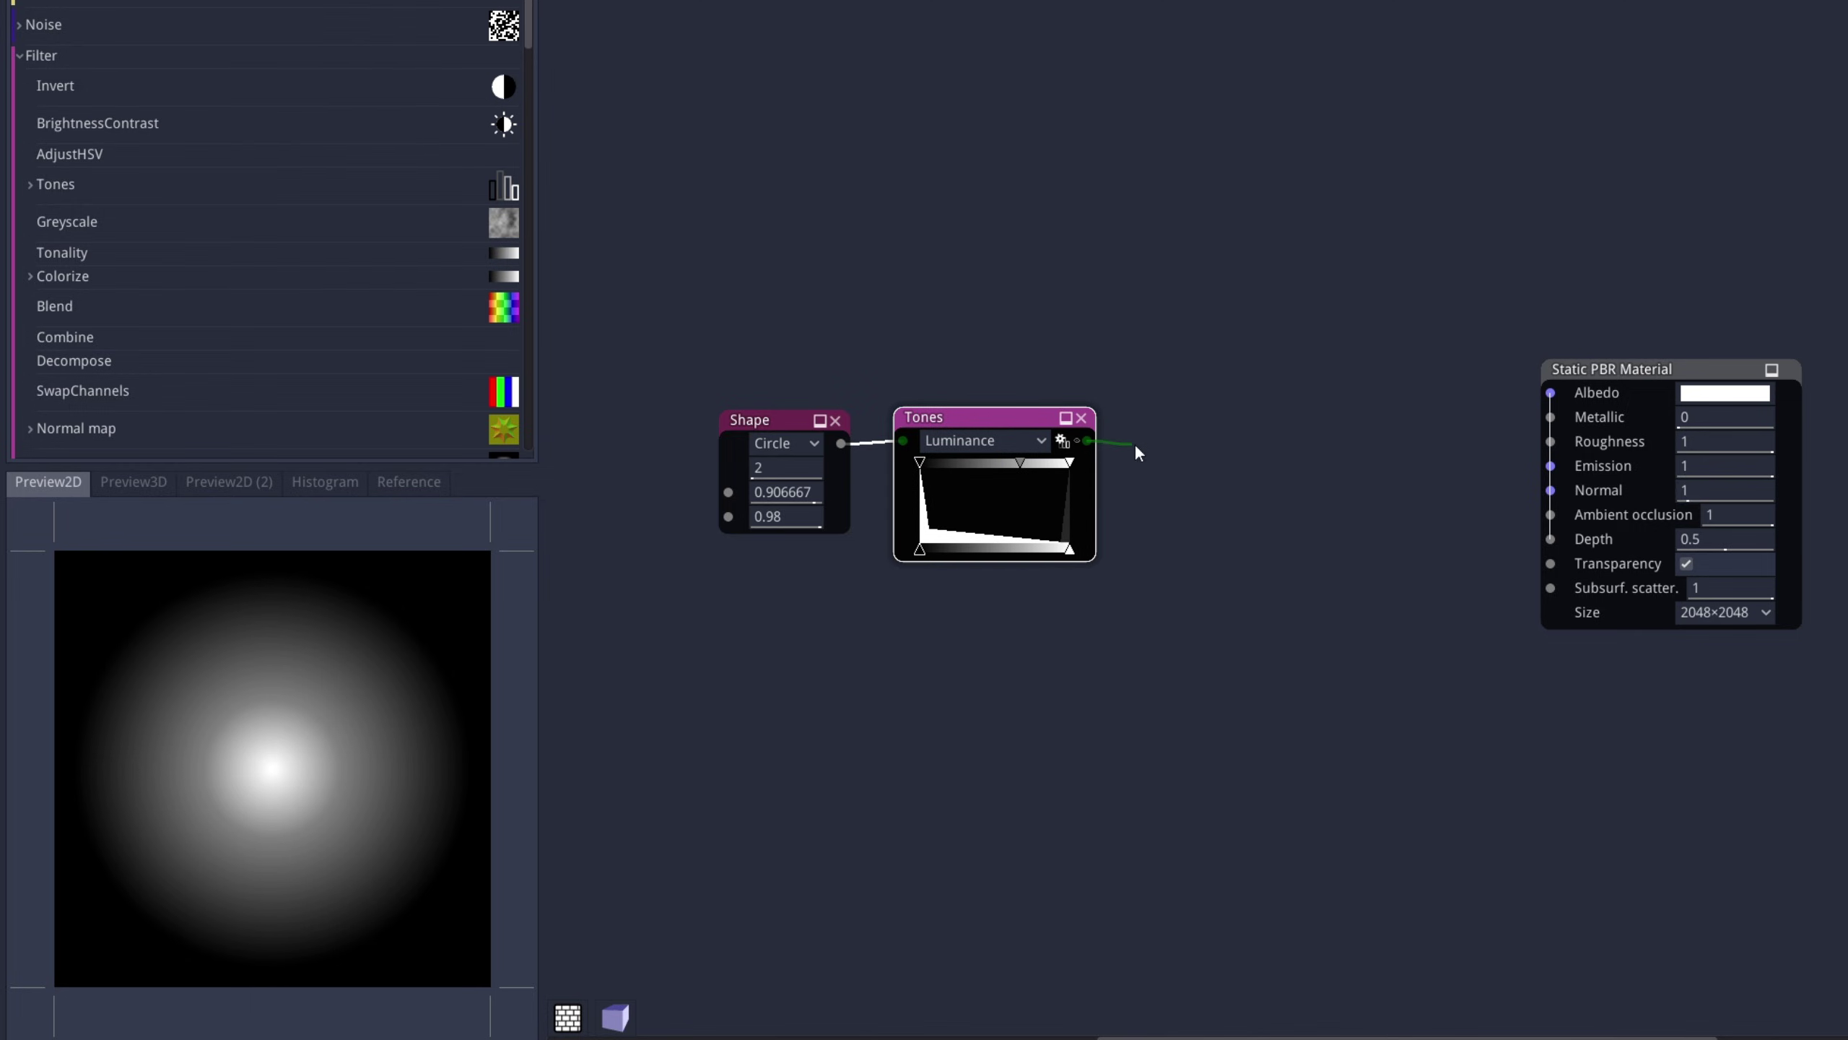
Add a Colorize node after Tones with its black gradient stop fully transparent
drag(1192, 429, 1193, 431)
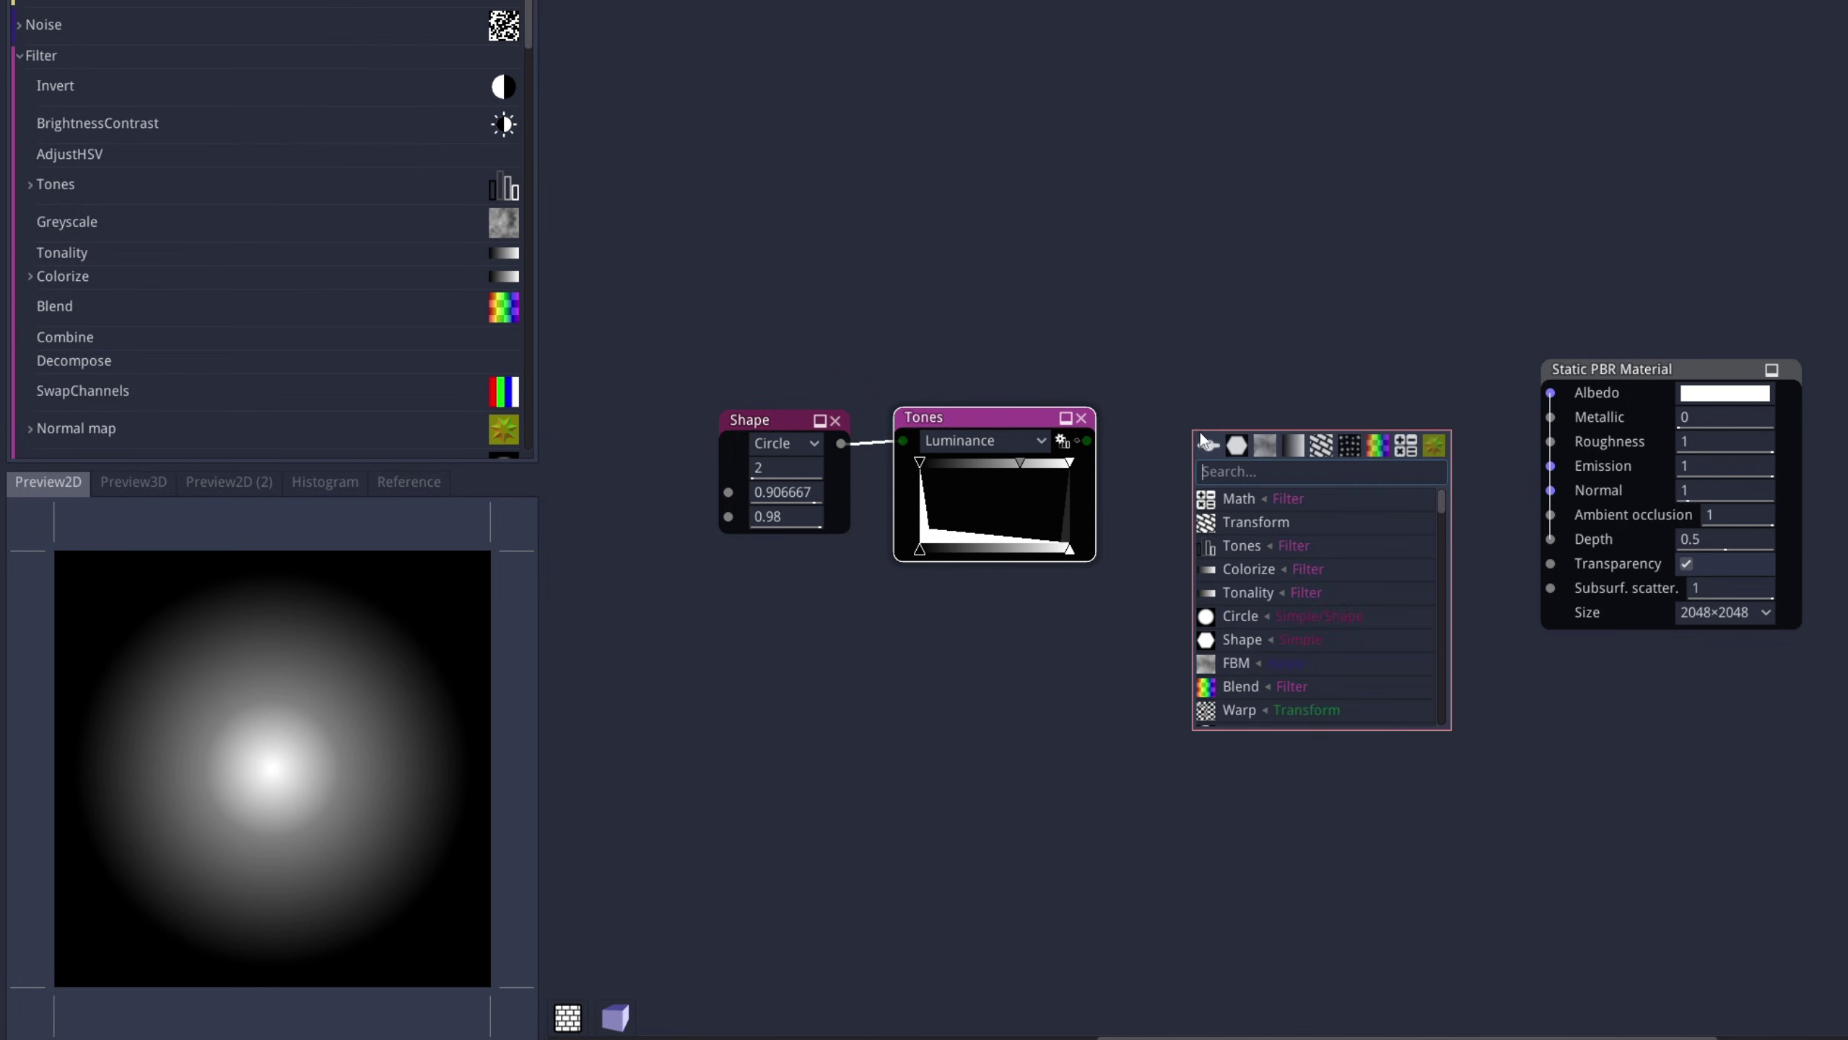
click(1245, 570)
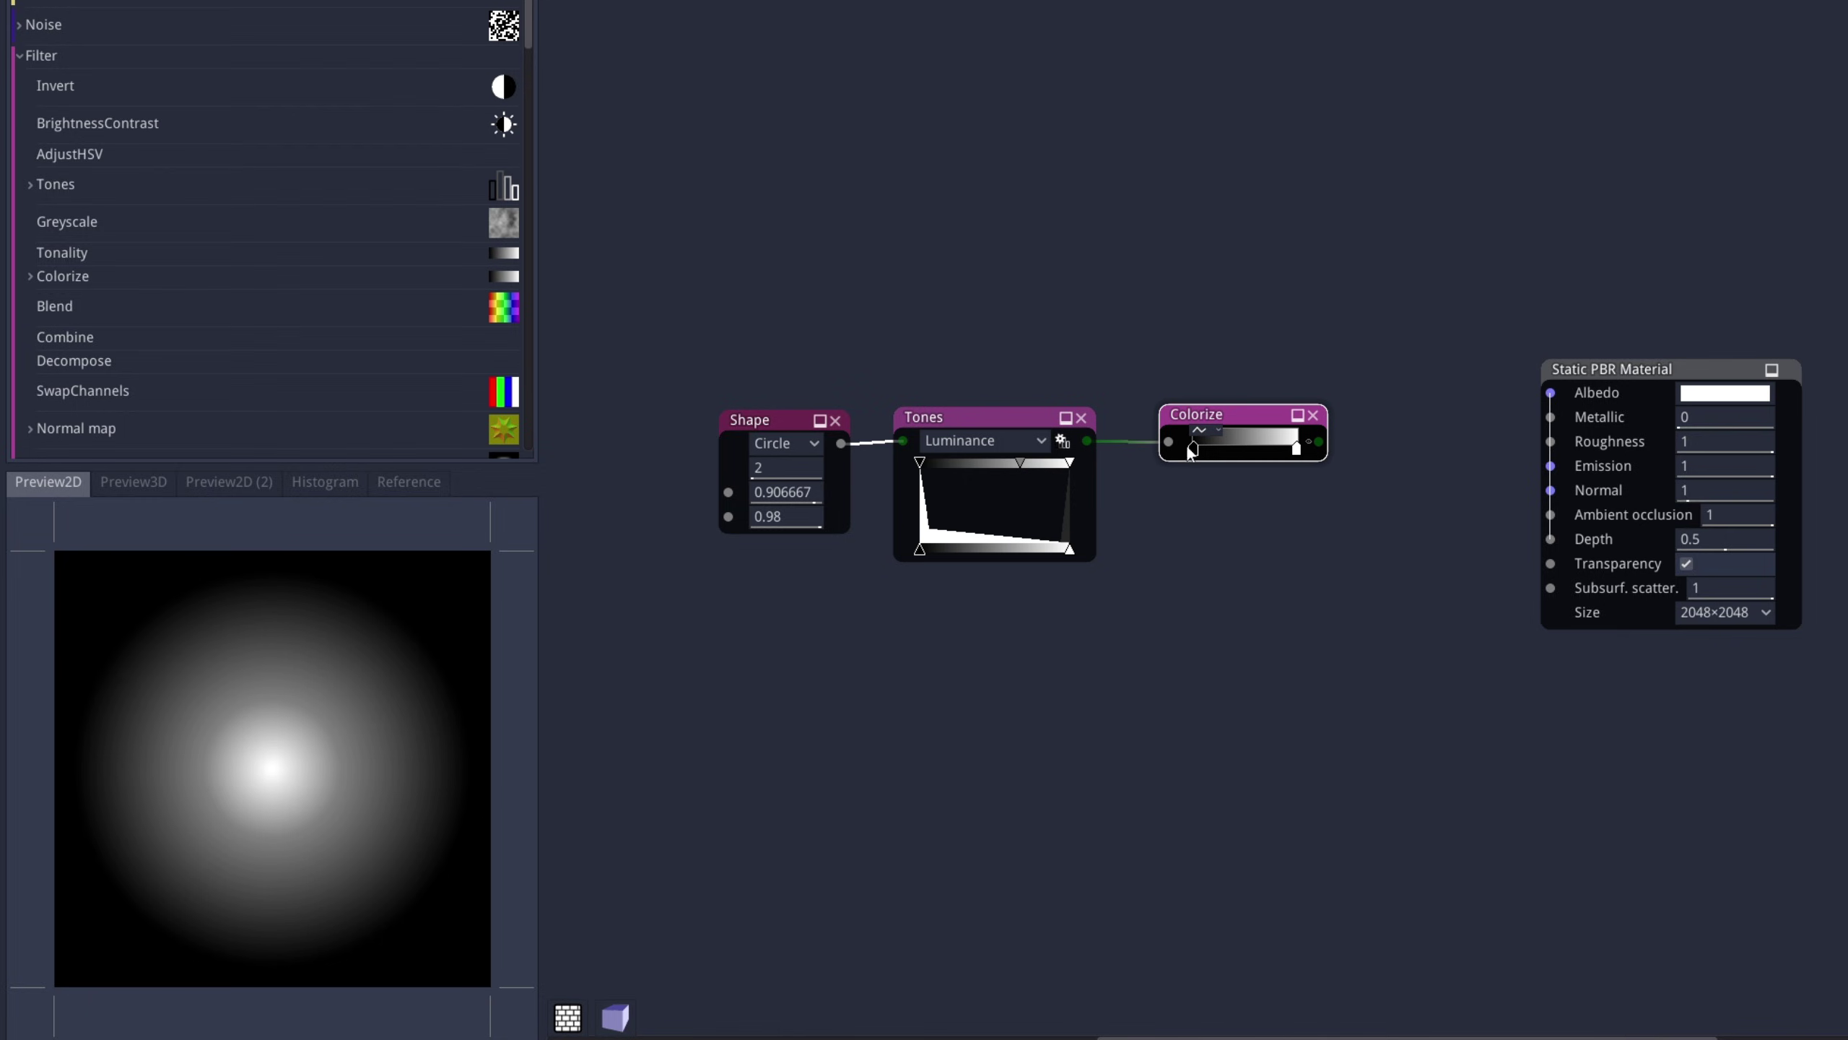
click(1194, 450)
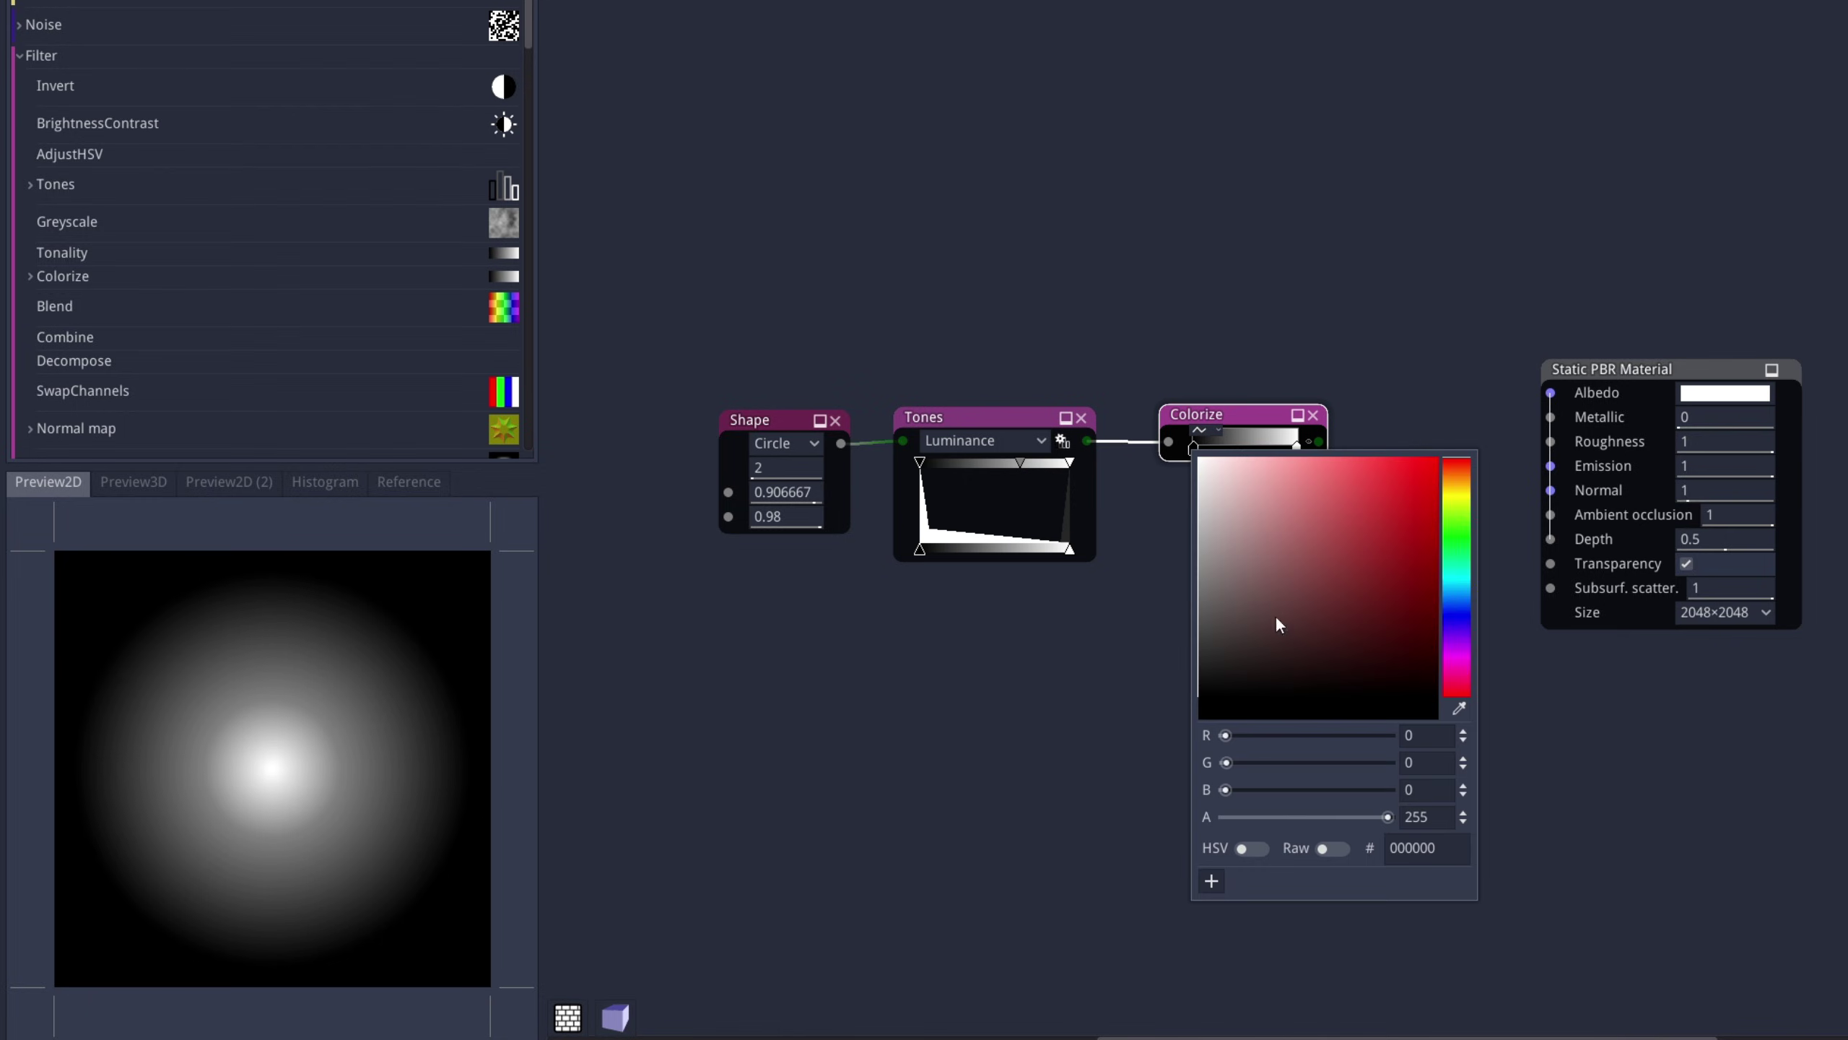
drag(1386, 817, 1221, 802)
click(1184, 799)
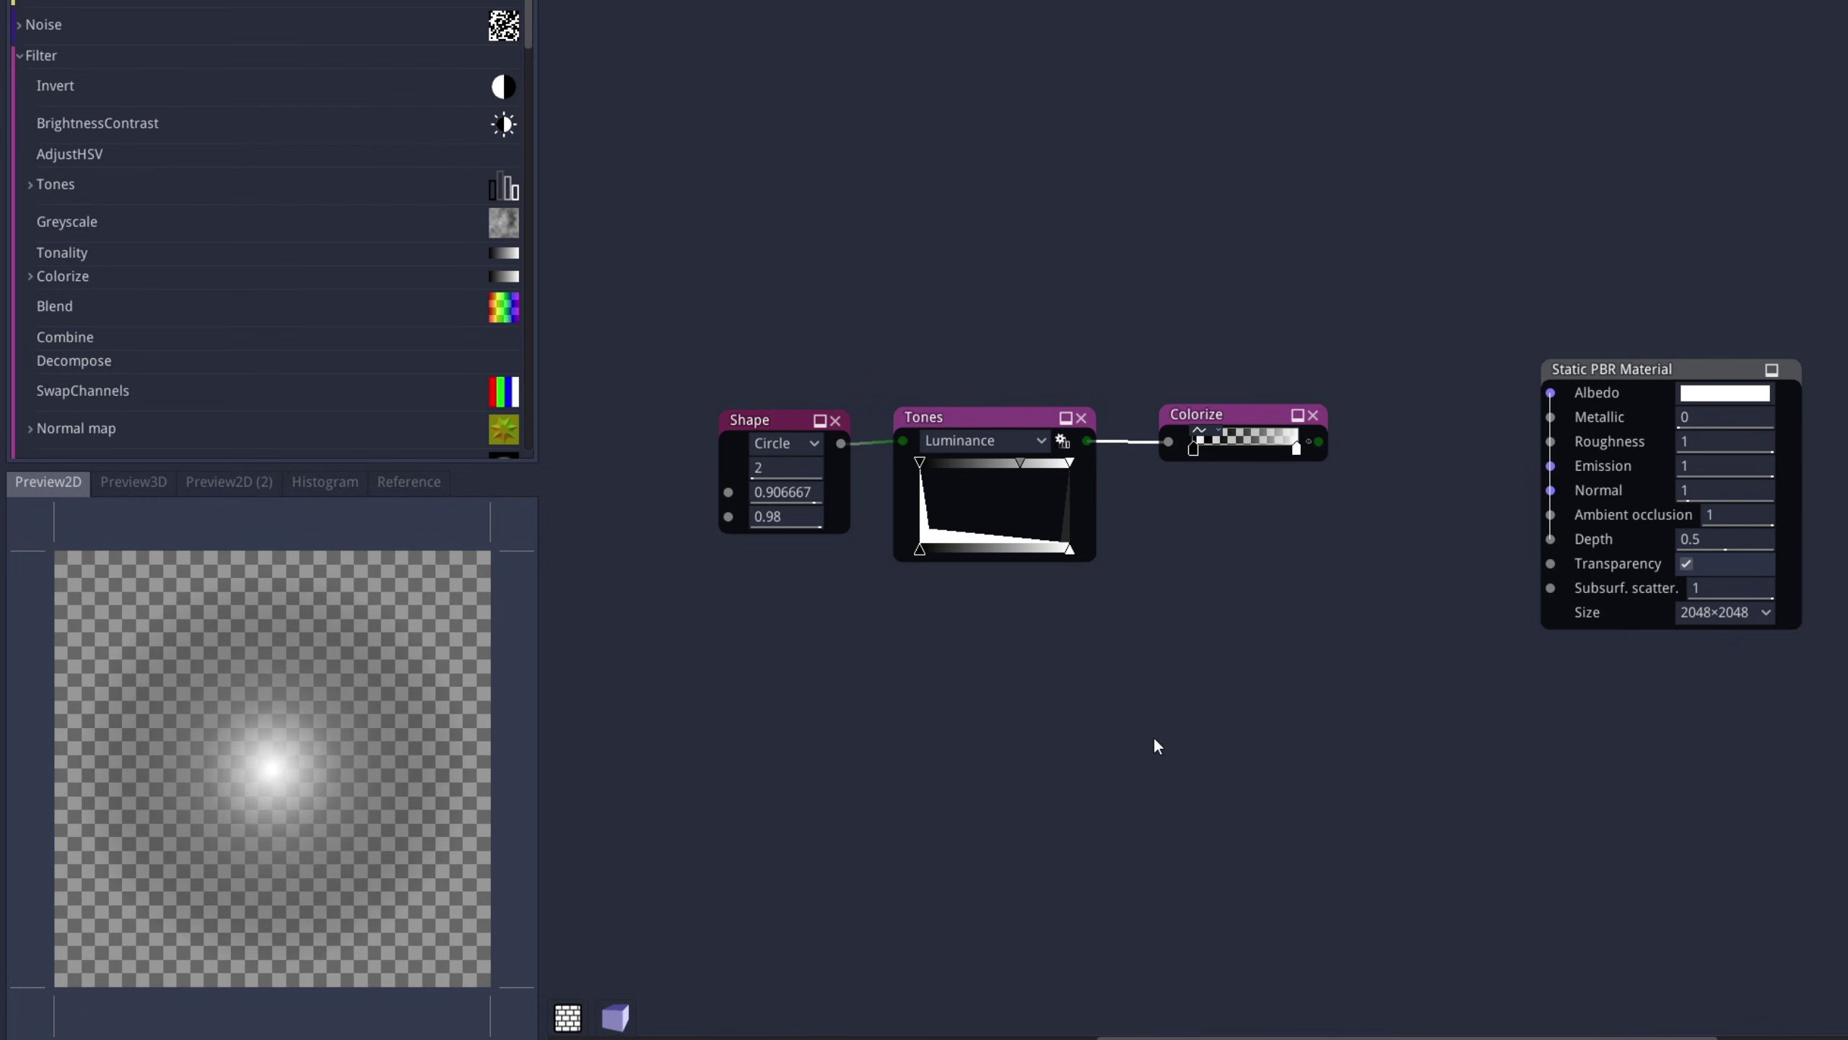
Export the Preview2D at 1024x1024 as a PNG image file
right_click(308, 669)
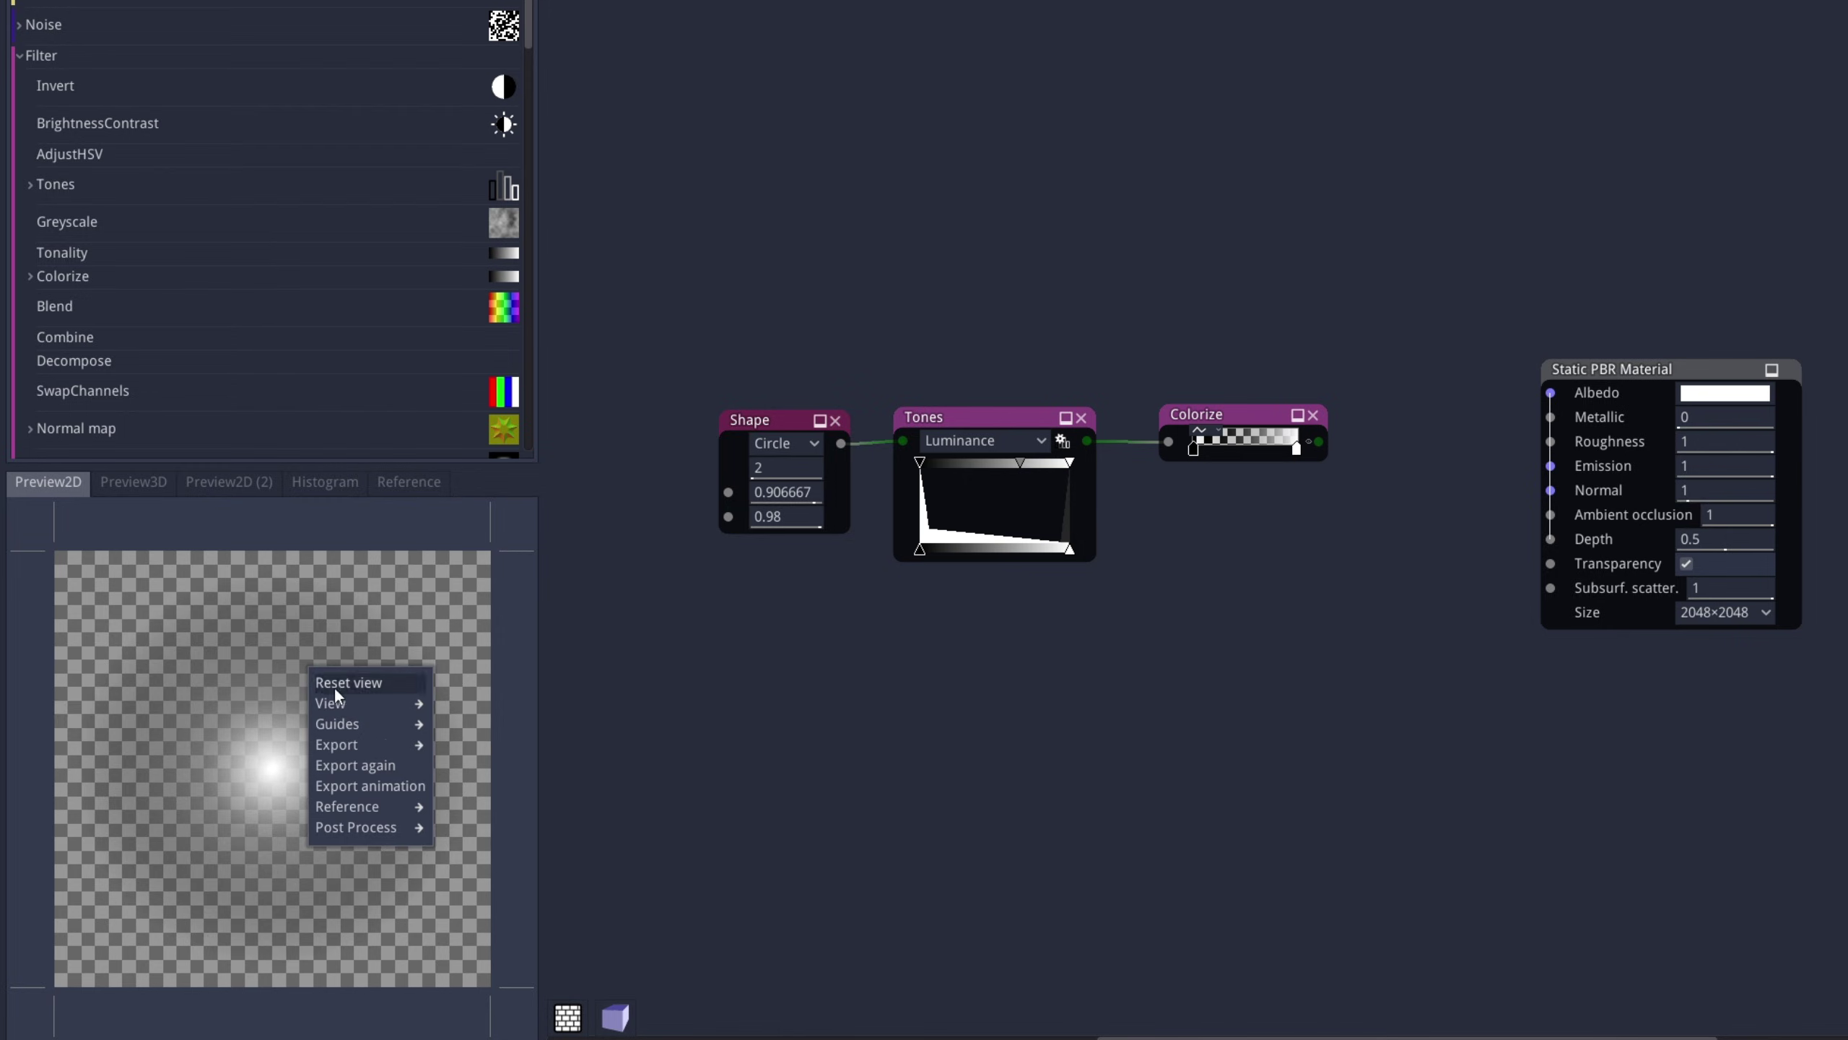
mouse_move(352, 746)
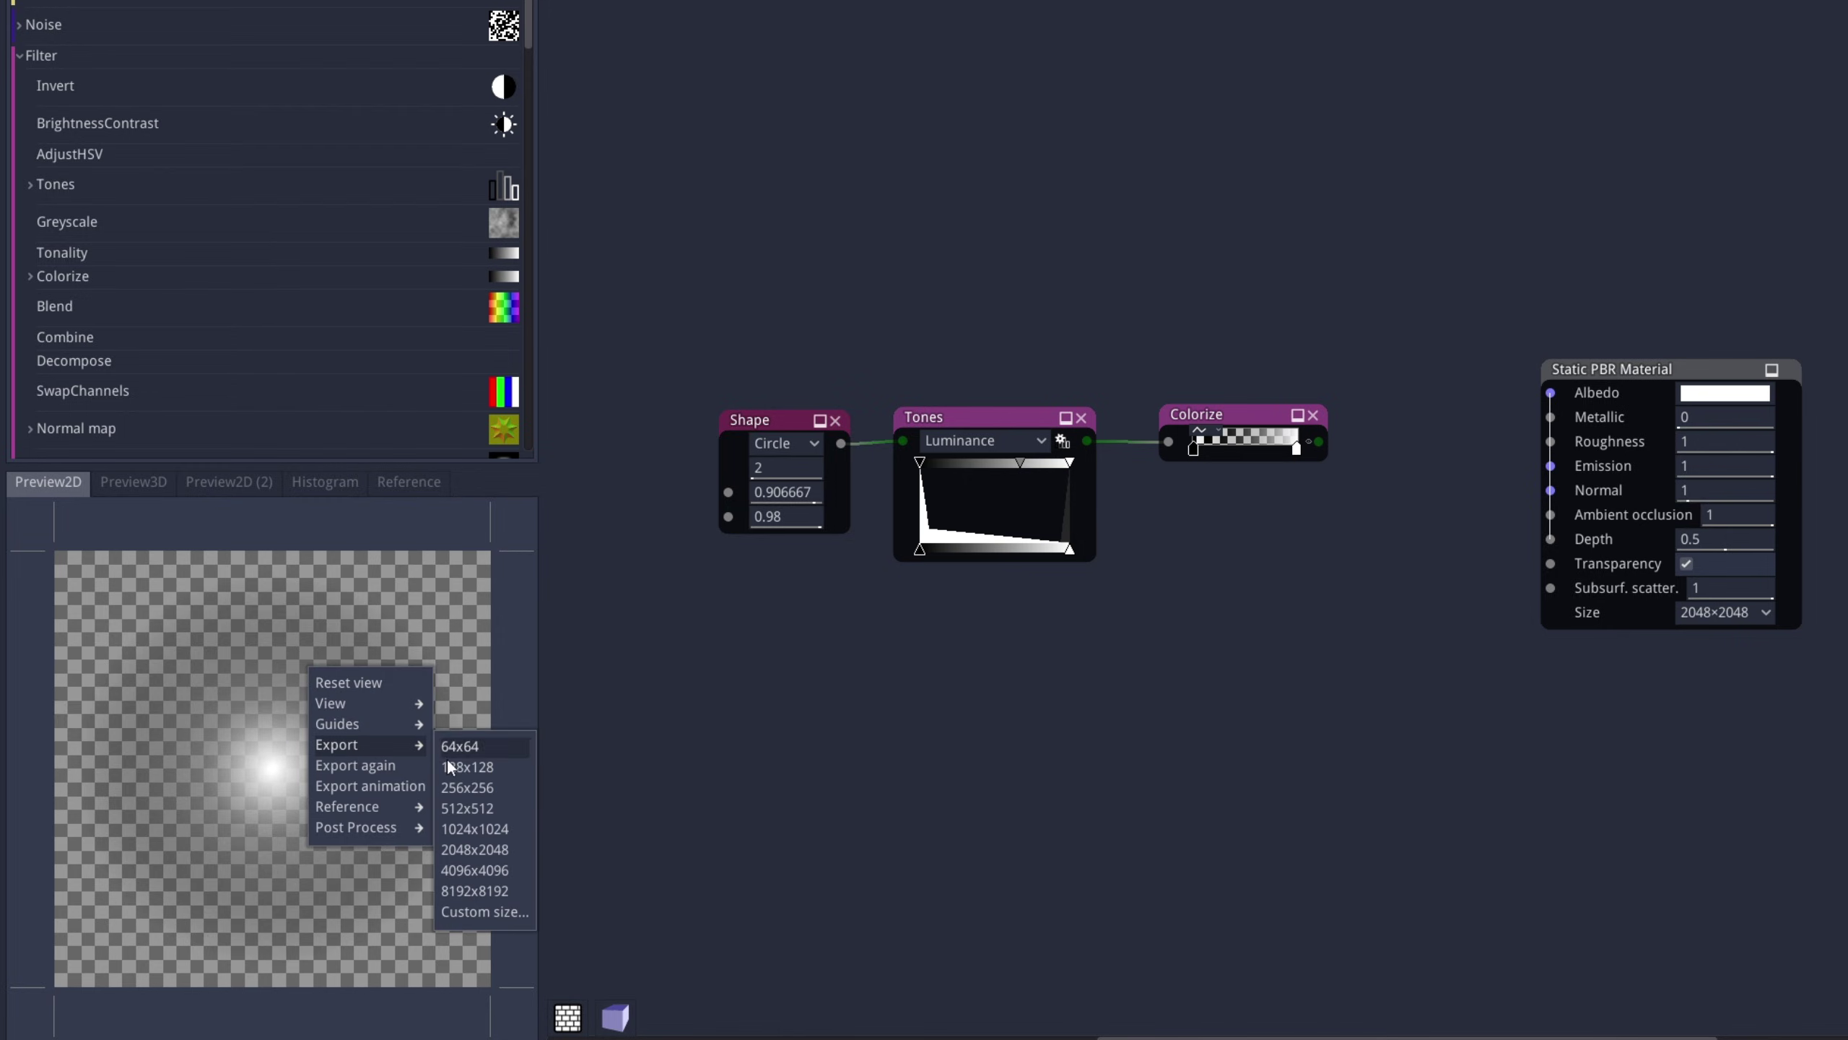
click(490, 835)
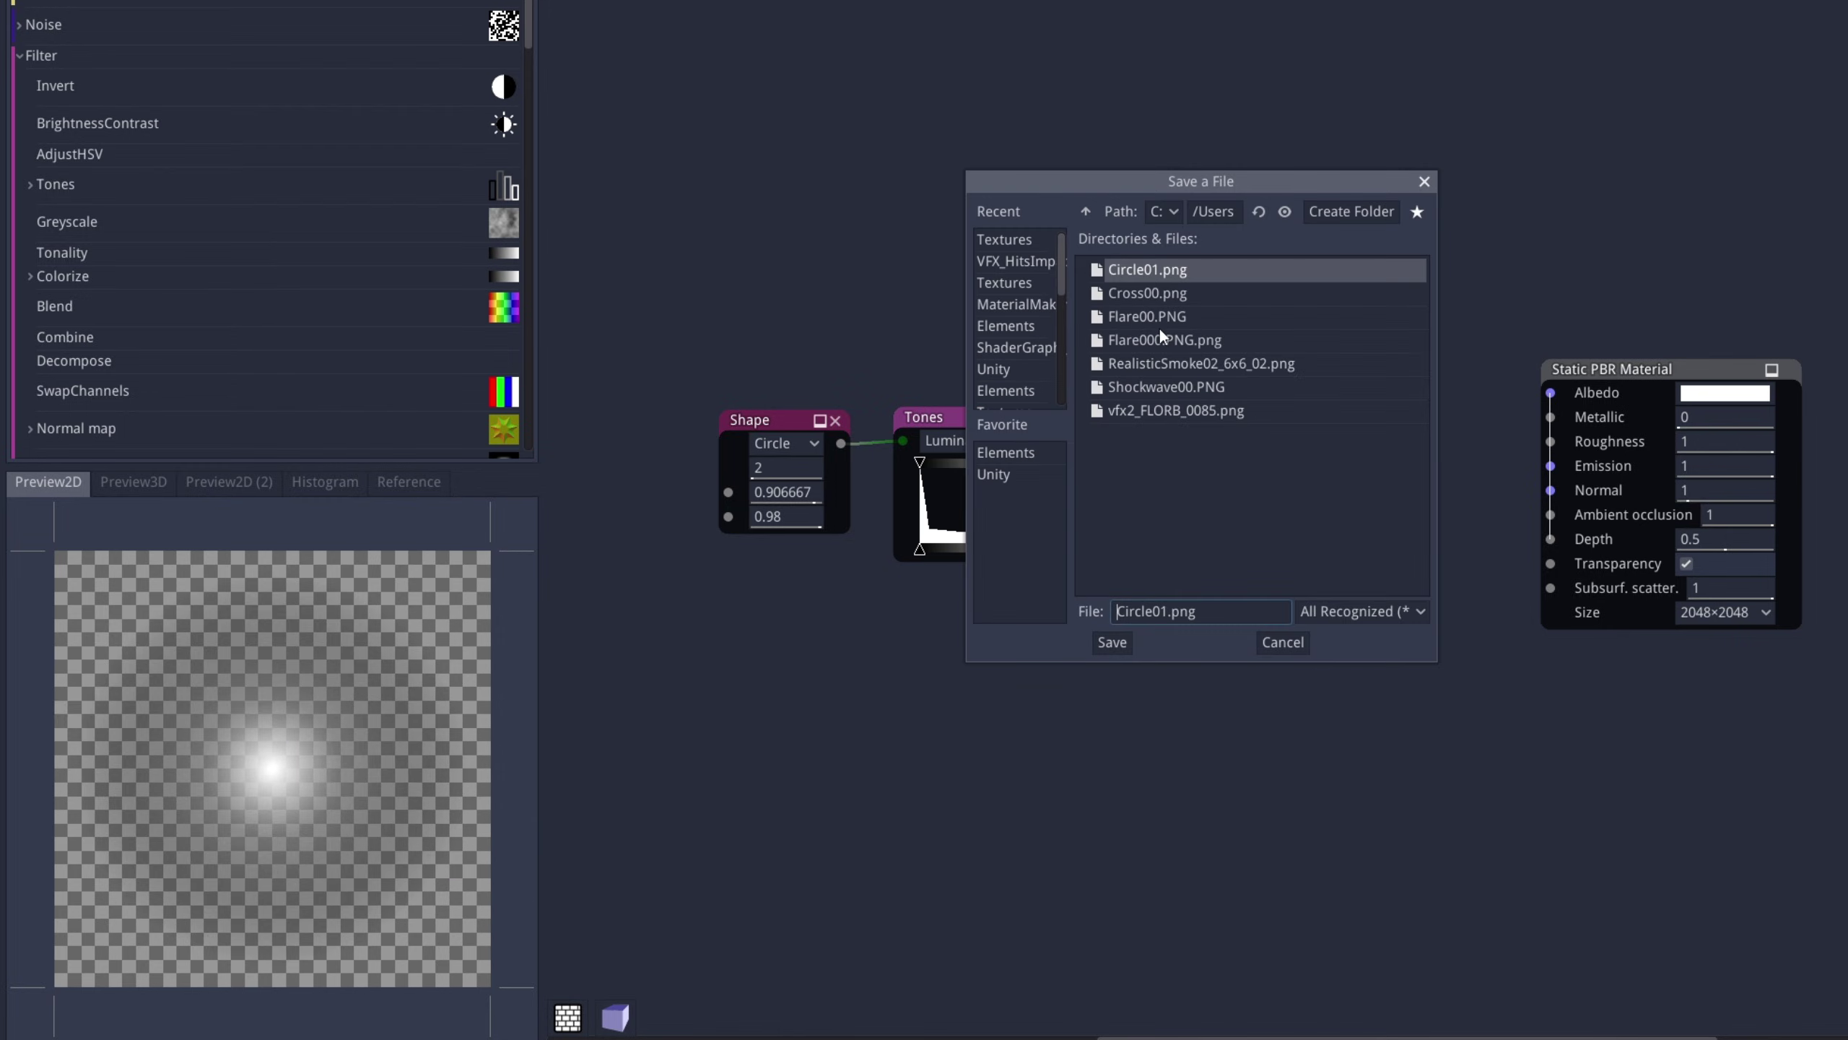
click(1359, 612)
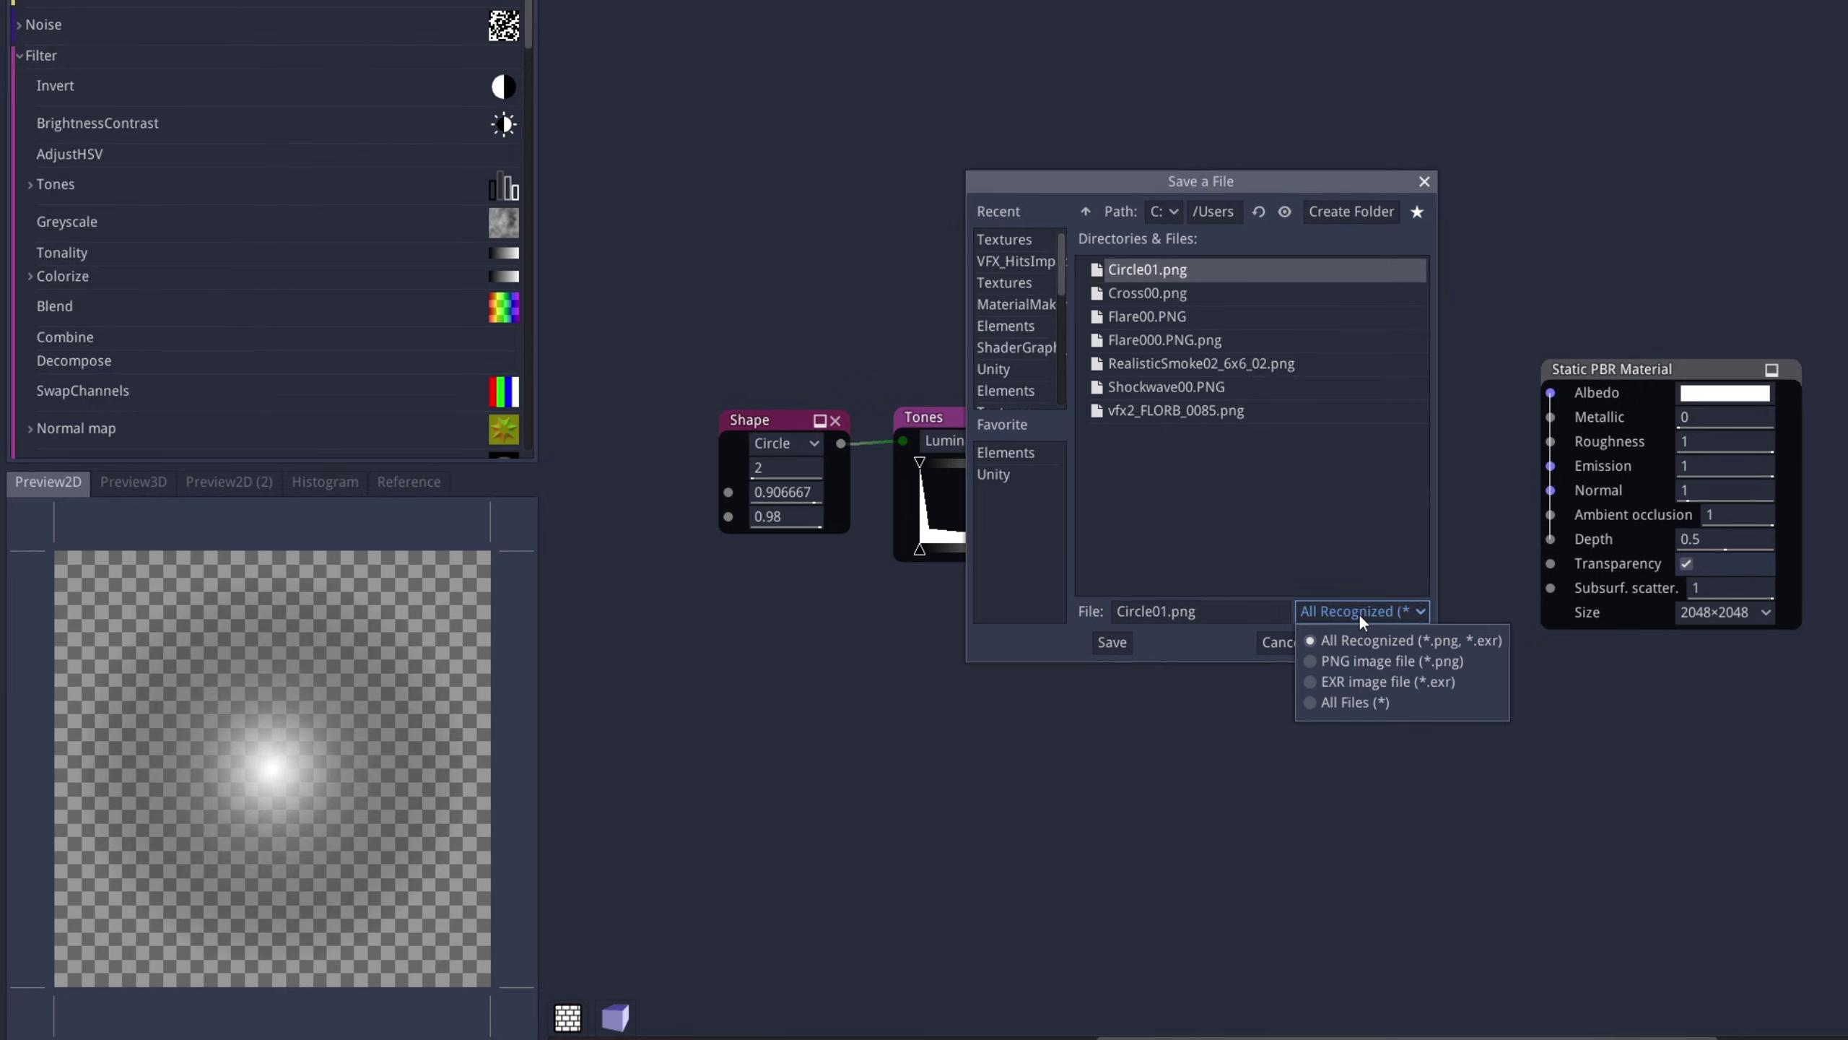
click(1344, 668)
click(1227, 617)
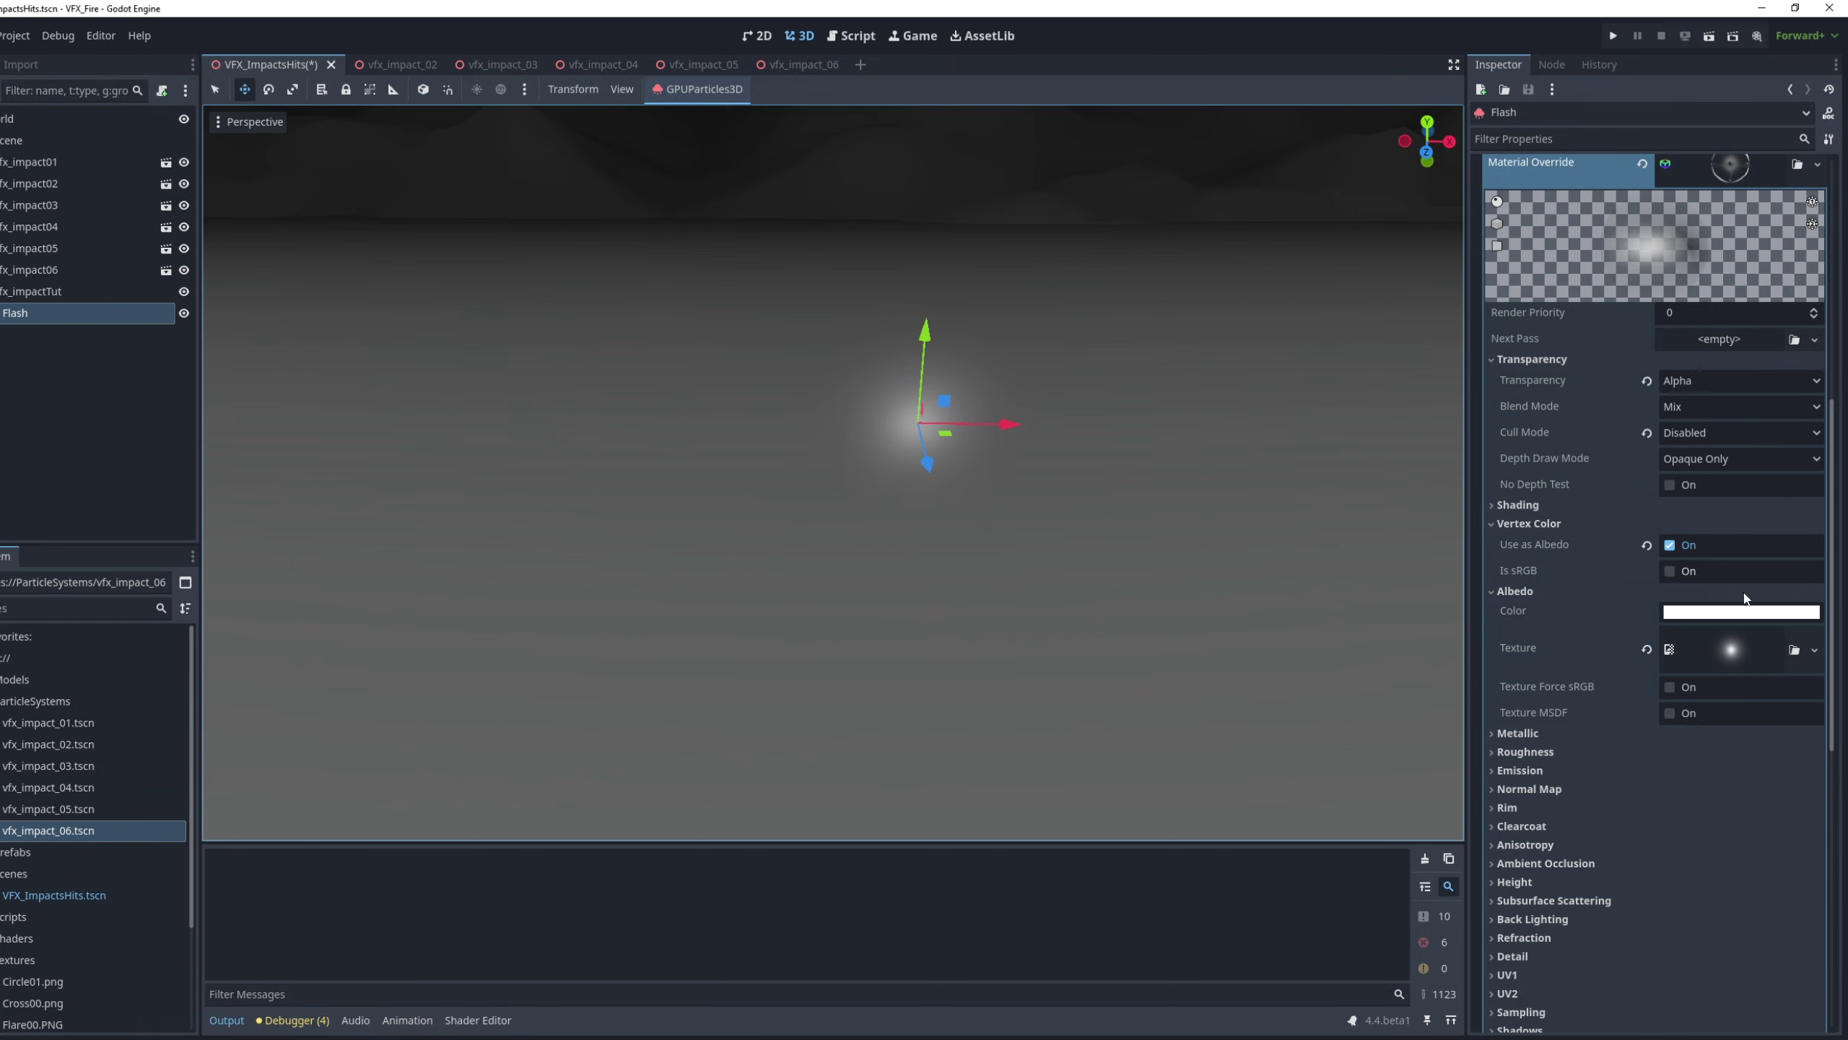
Replace the Flash albedo texture with FlareTut.png
click(1794, 652)
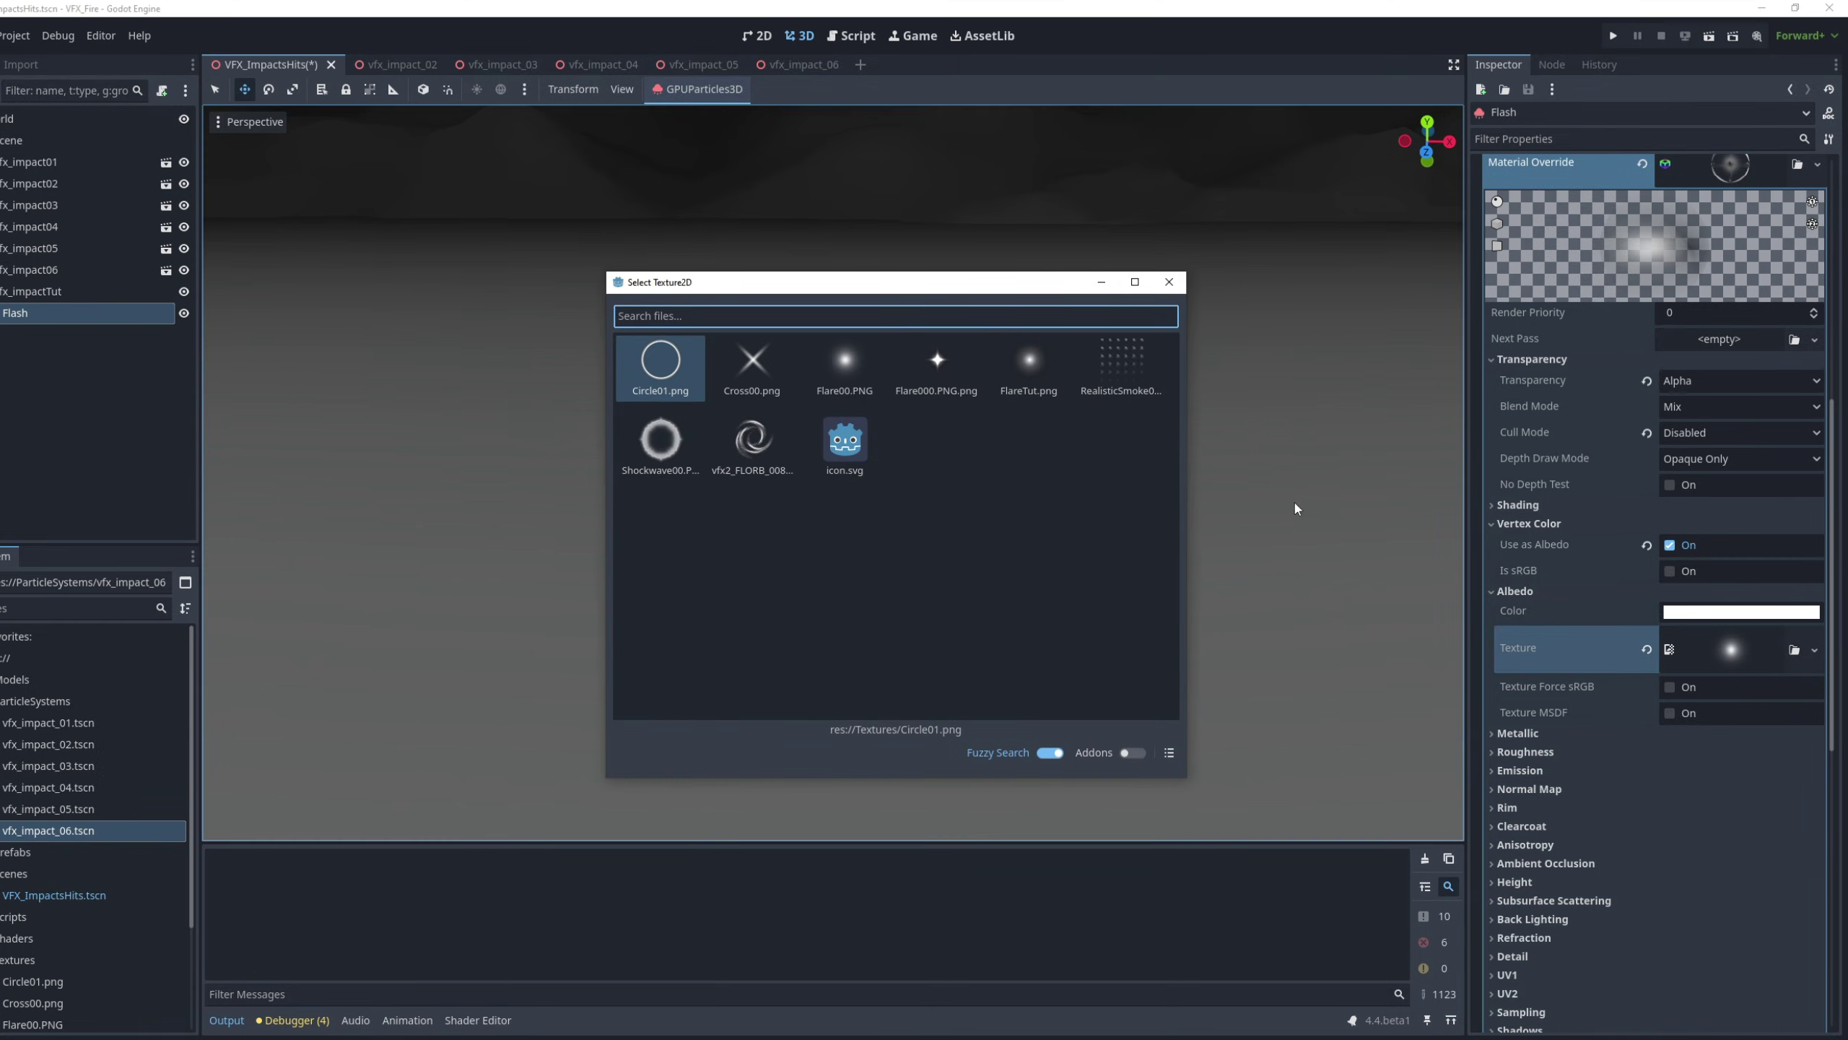
double_click(1028, 363)
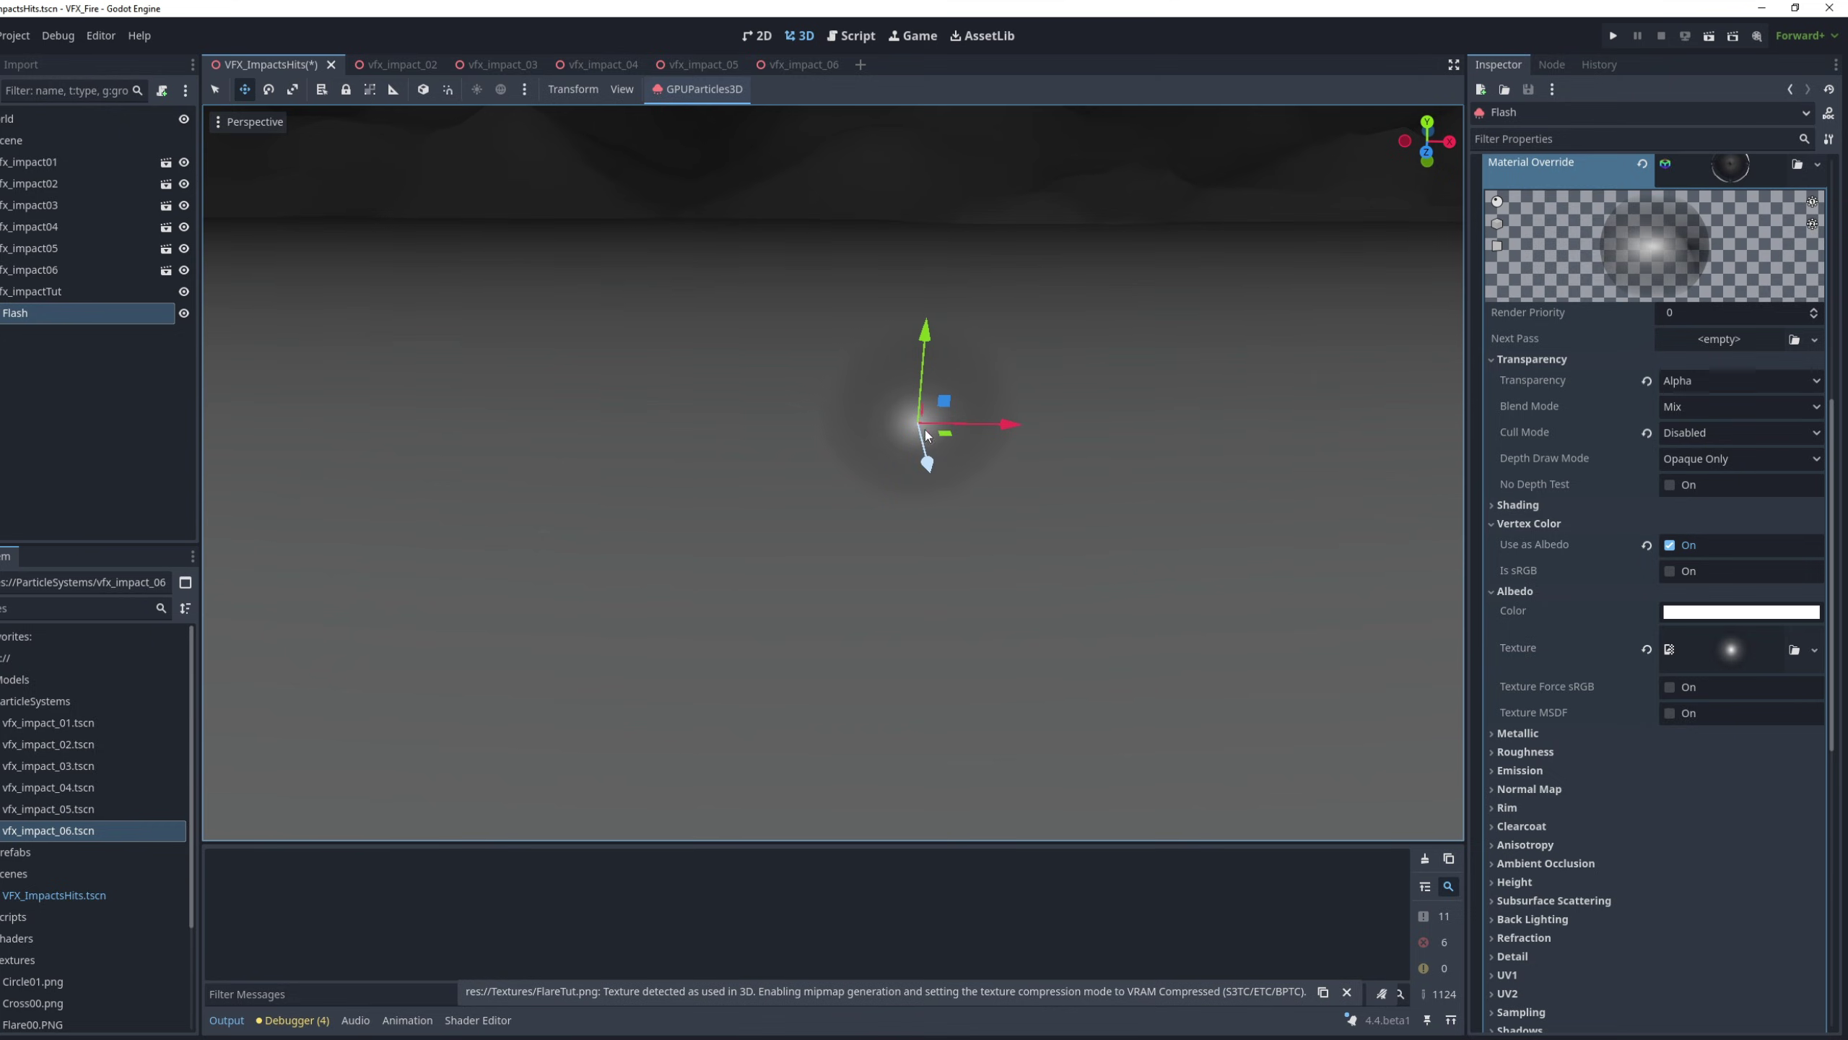
middle_drag(989, 521, 1069, 559)
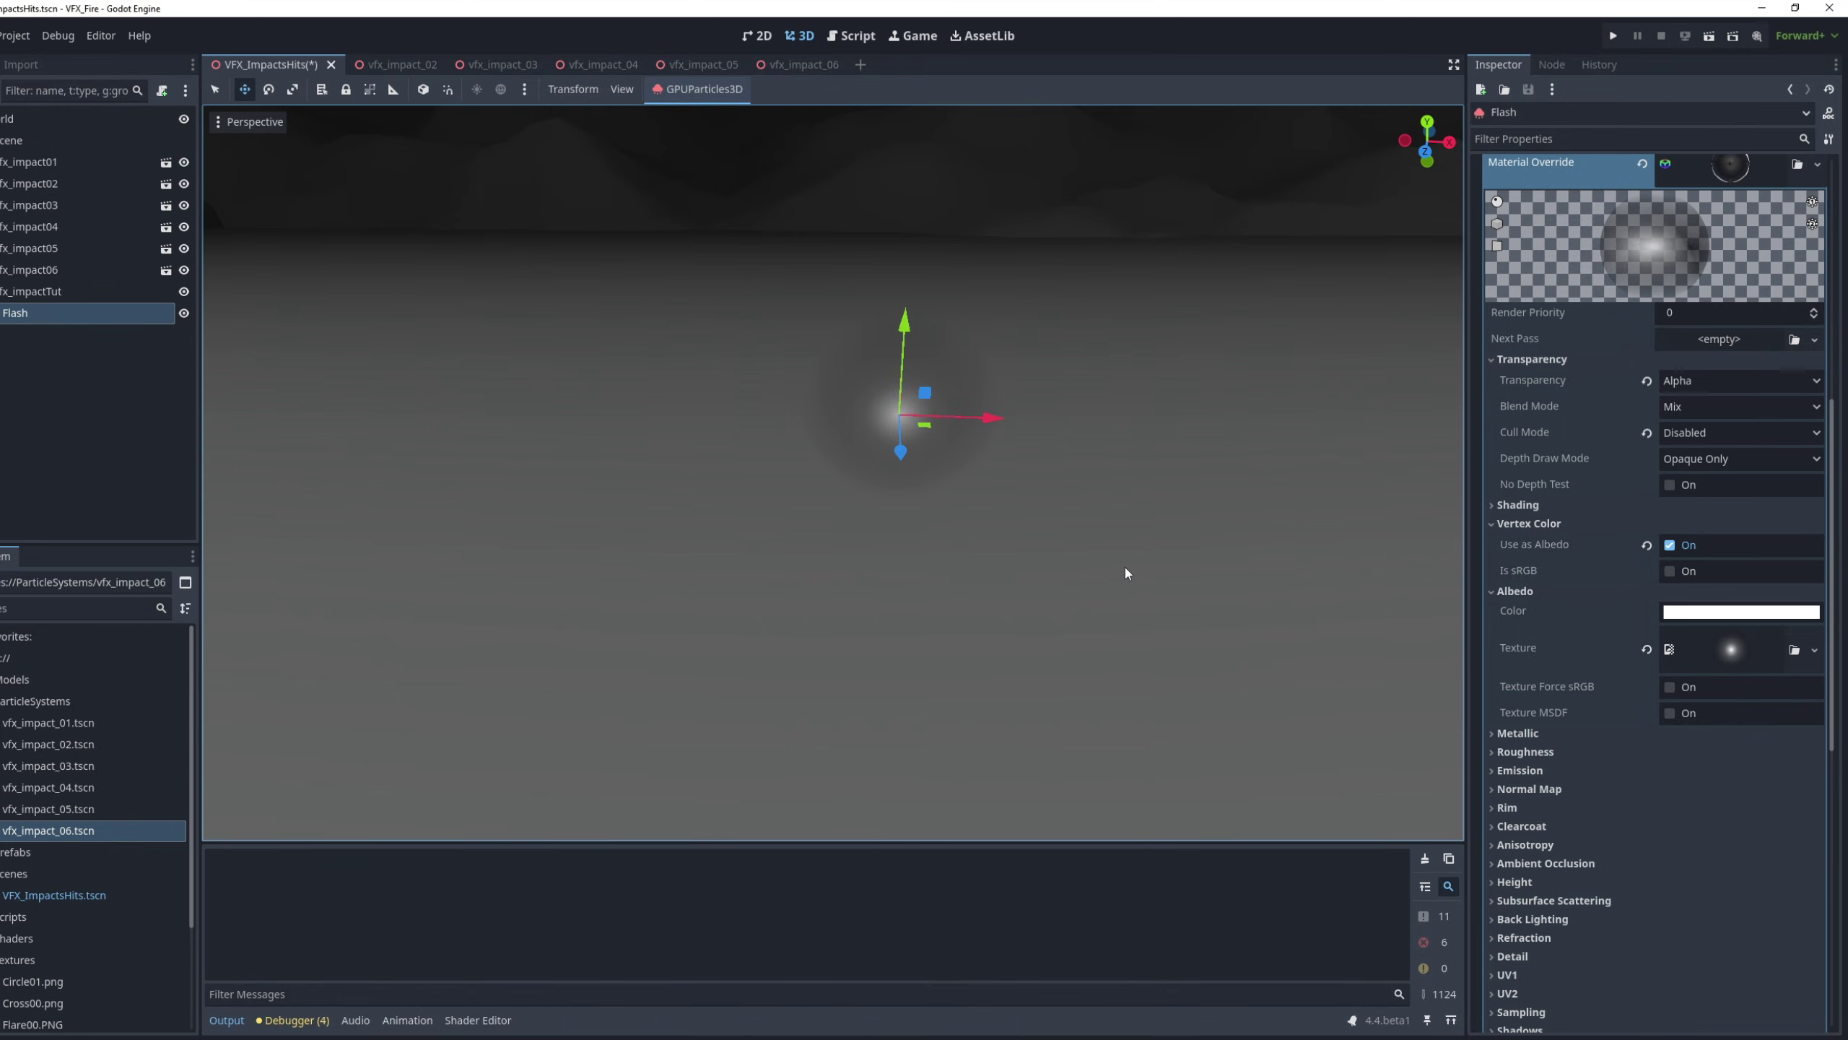
middle_drag(1295, 681, 1201, 706)
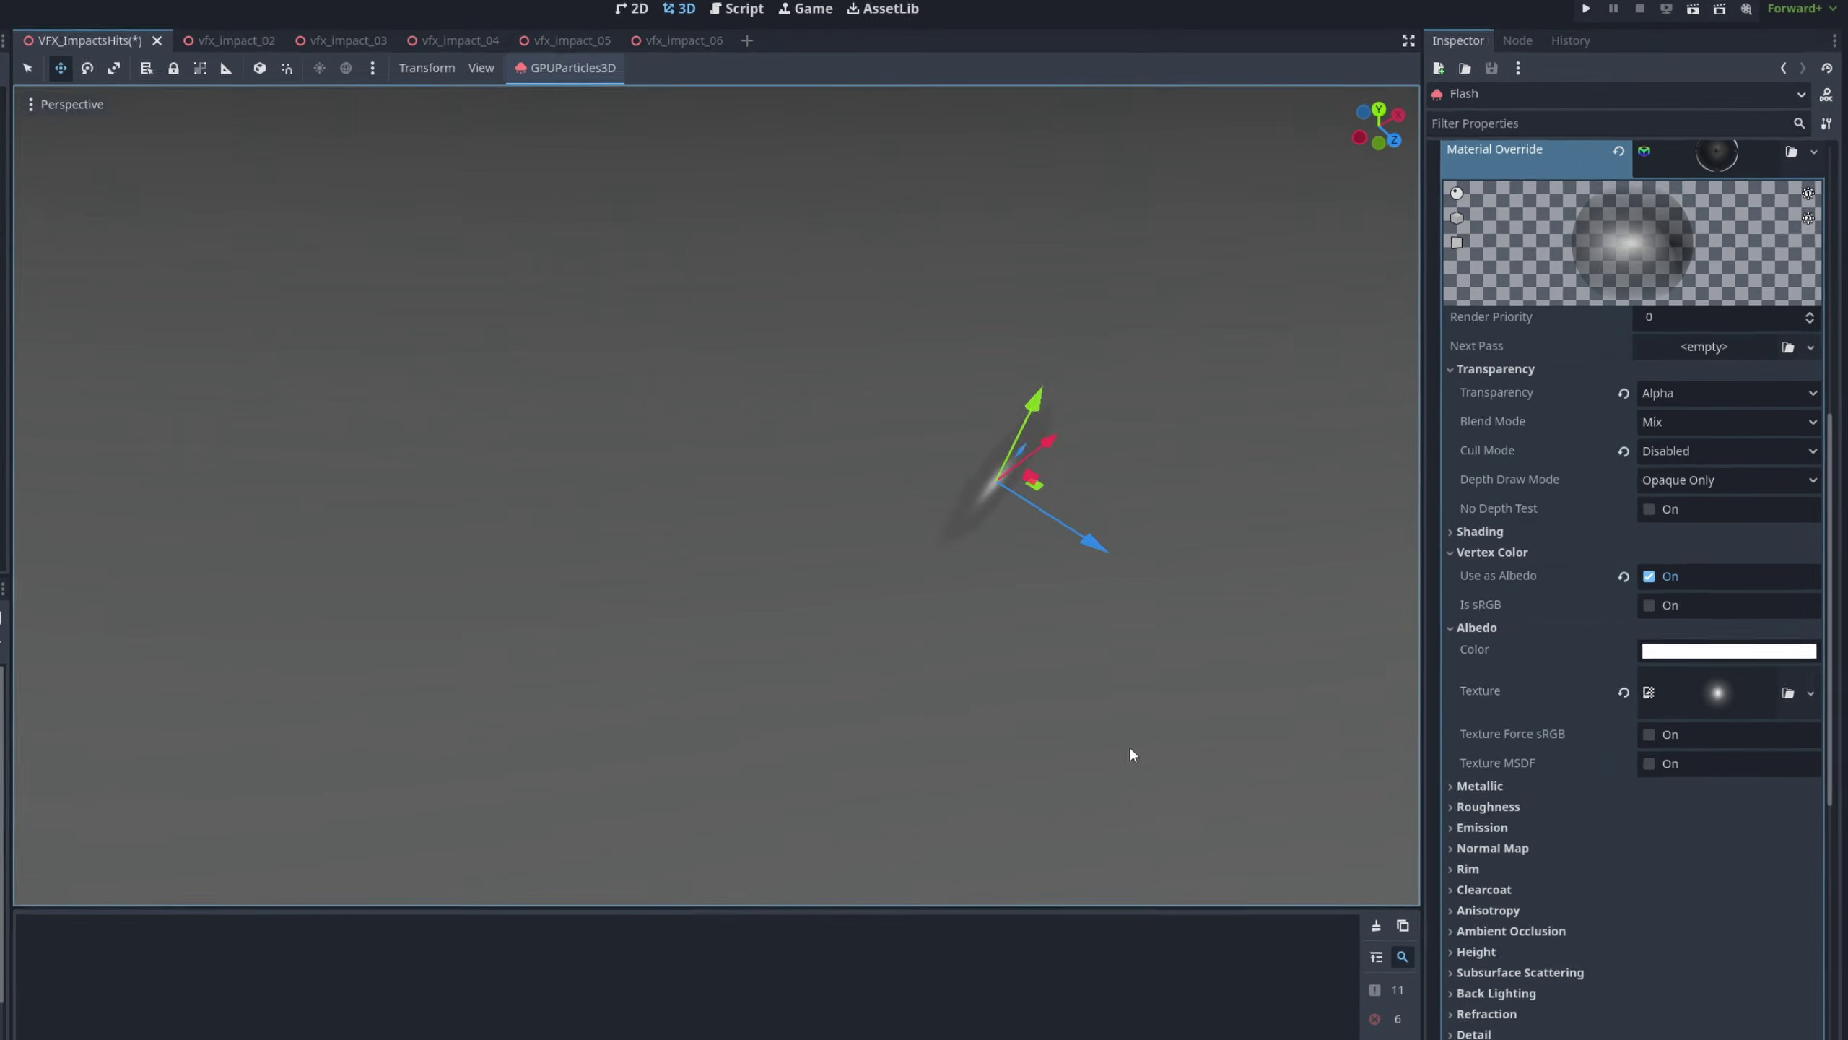
middle_drag(1121, 748, 1503, 768)
scroll(1575, 851, down, 5)
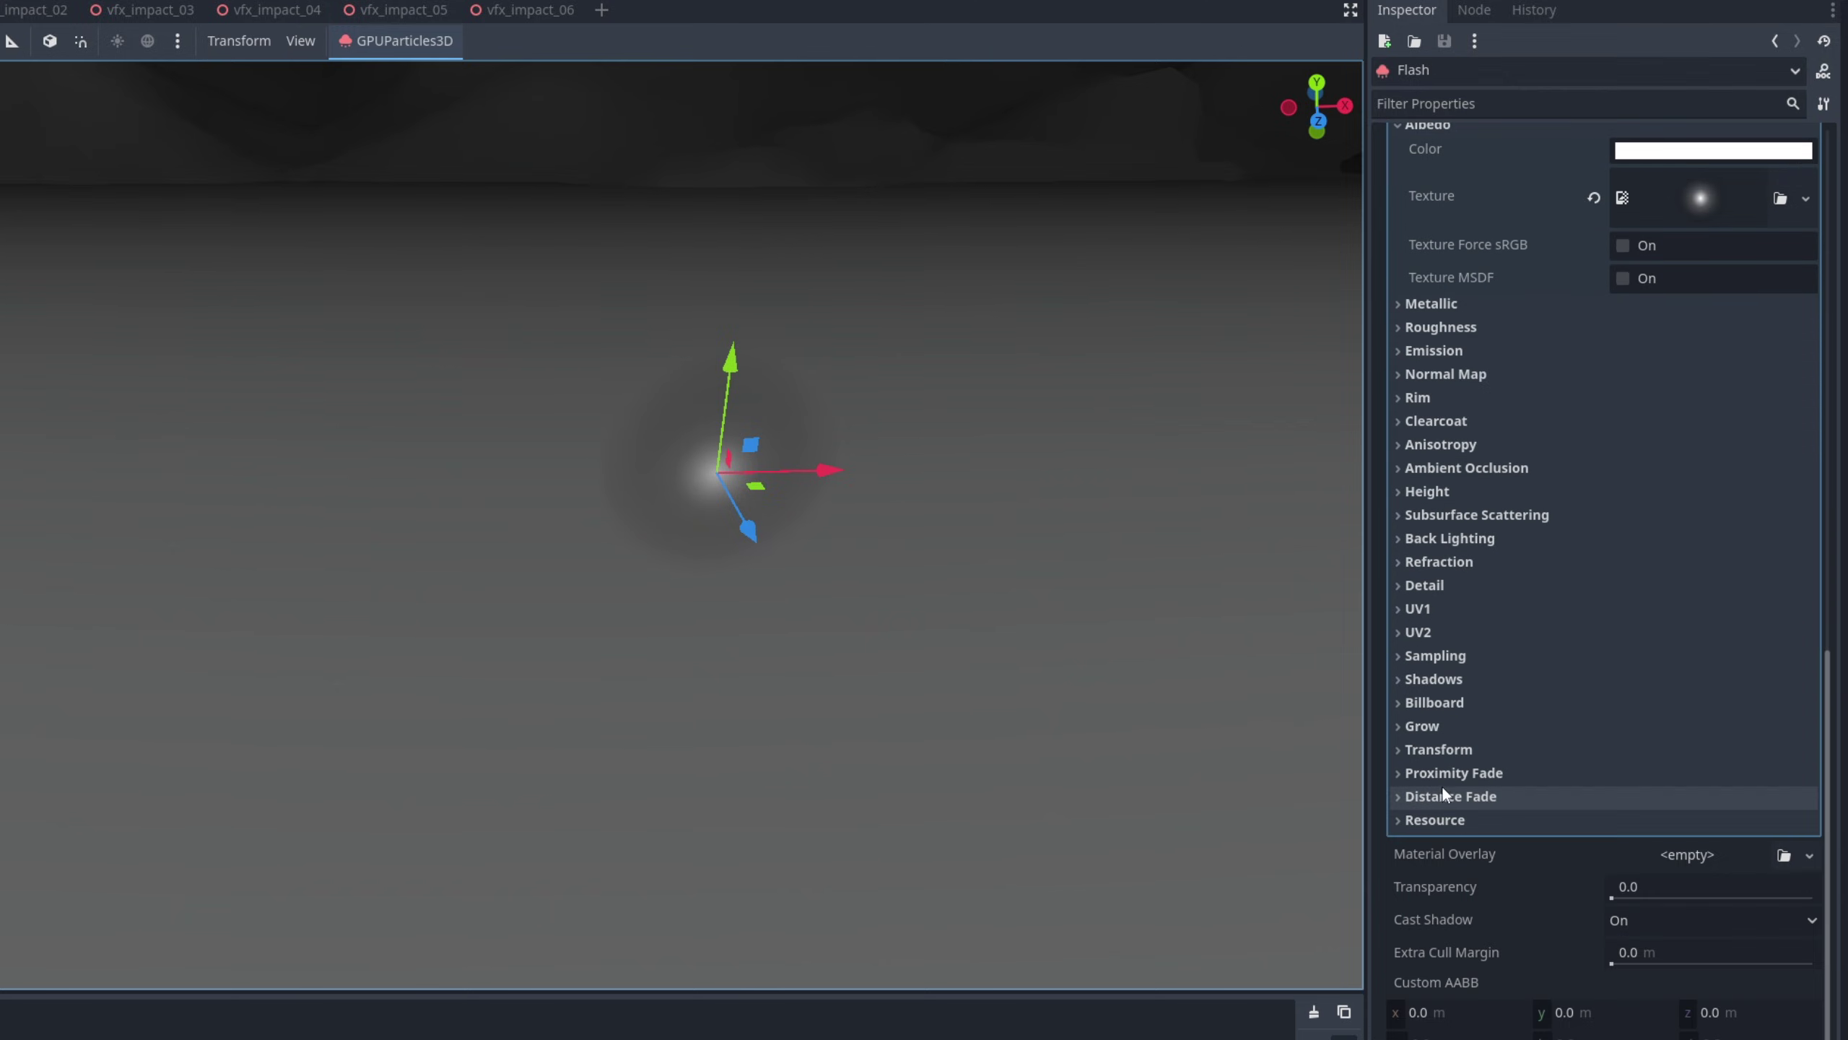
Set the Flash material's Billboard Mode to Particle Billboard with Keep Scale enabled
click(1450, 705)
scroll(1541, 938, down, 4)
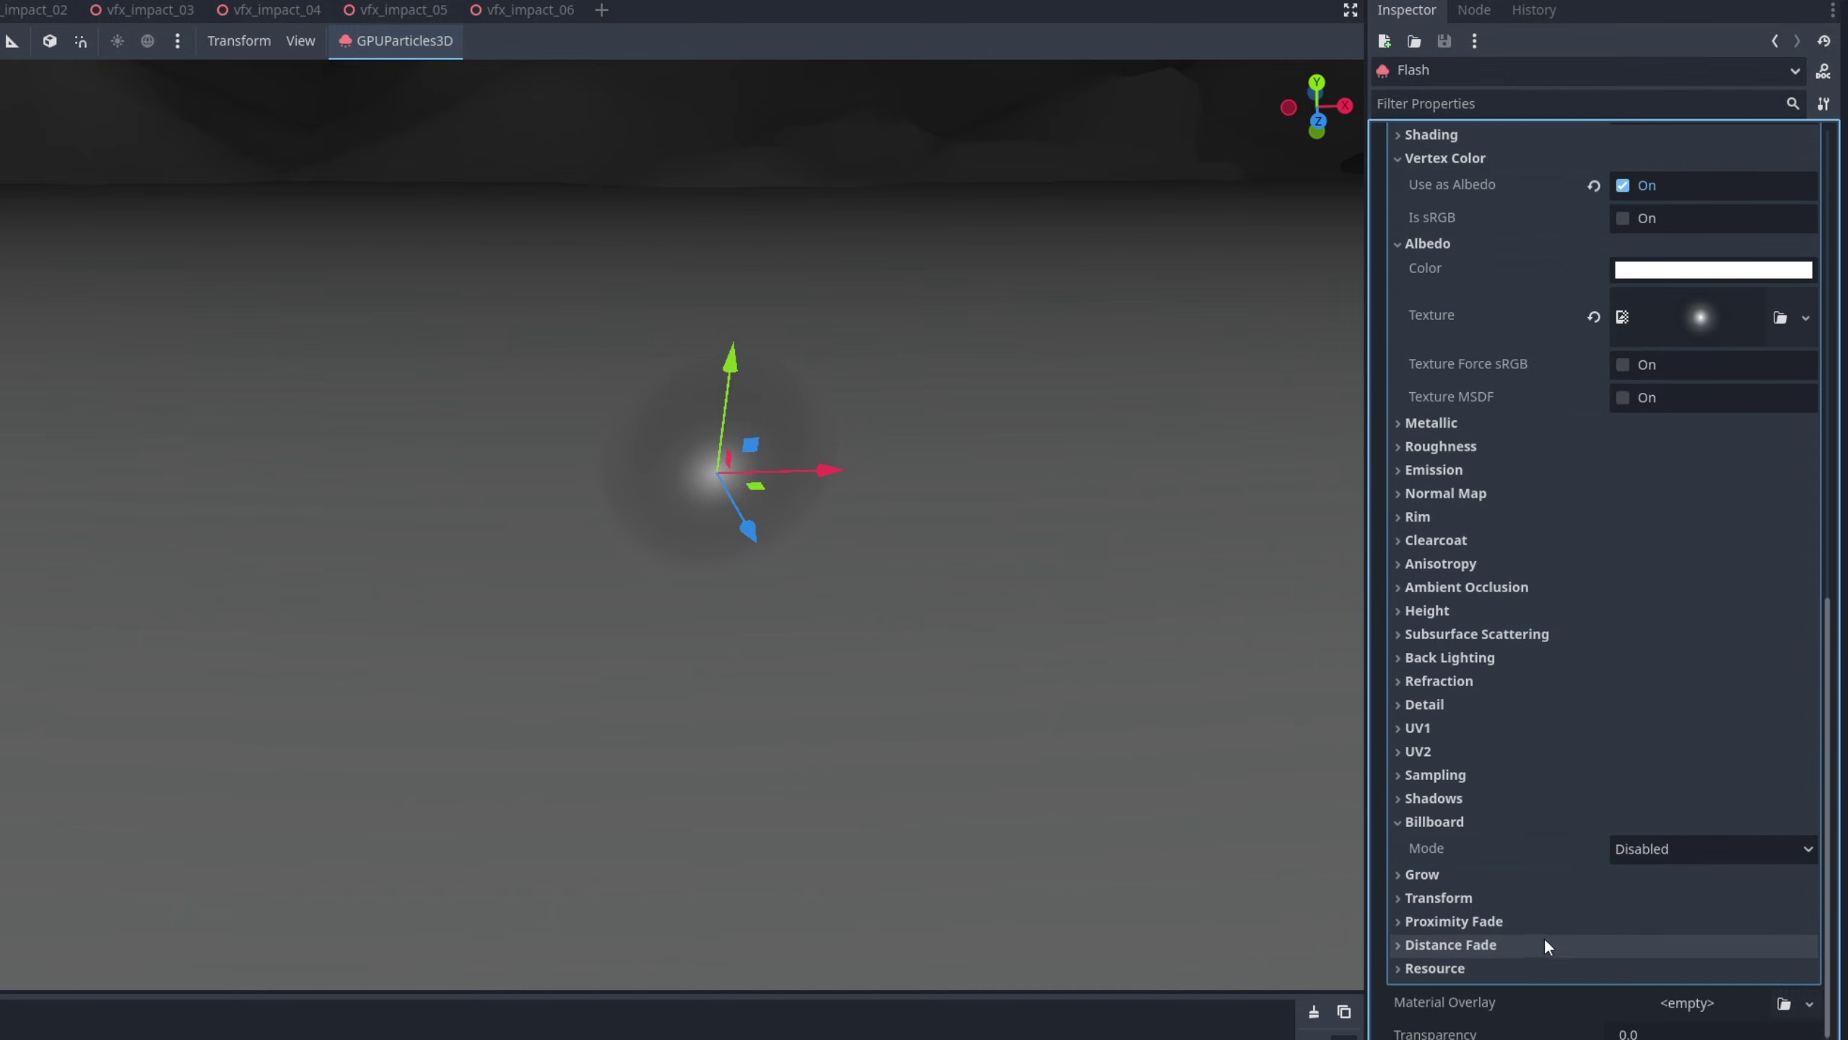
scroll(1541, 938, down, 2)
click(1652, 712)
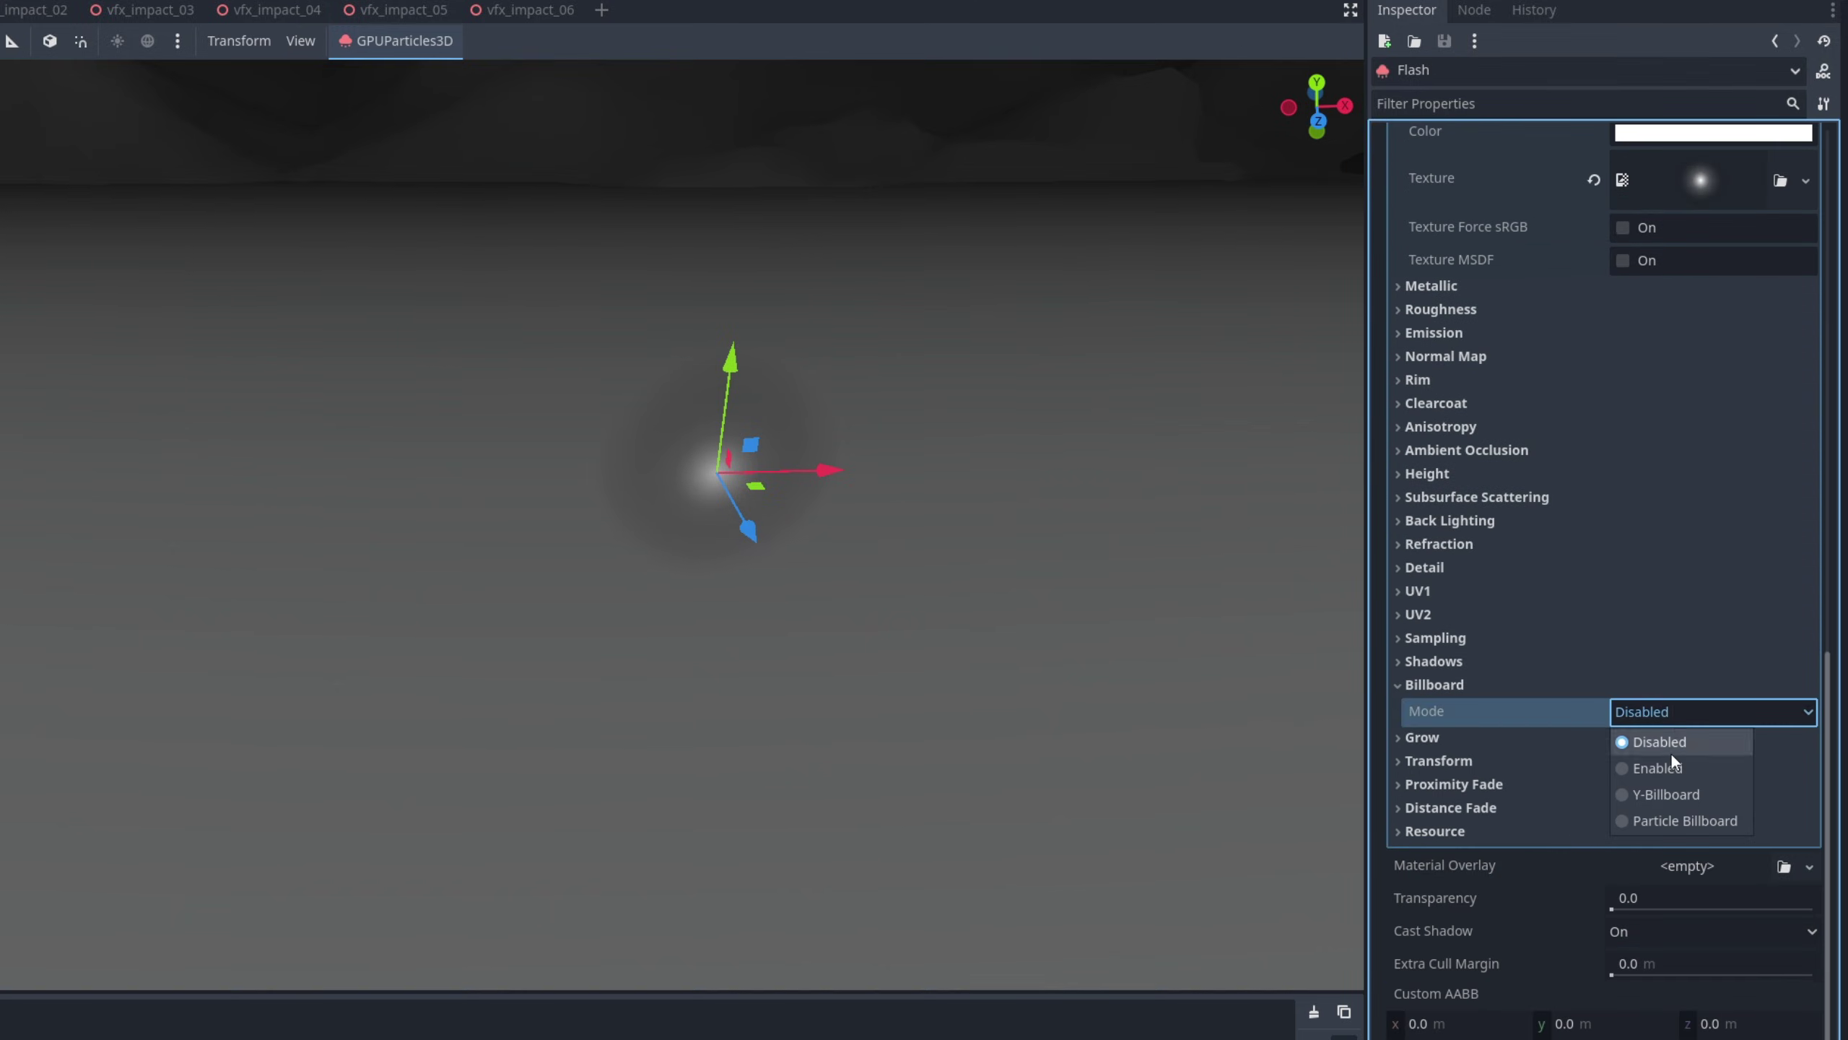
click(1664, 820)
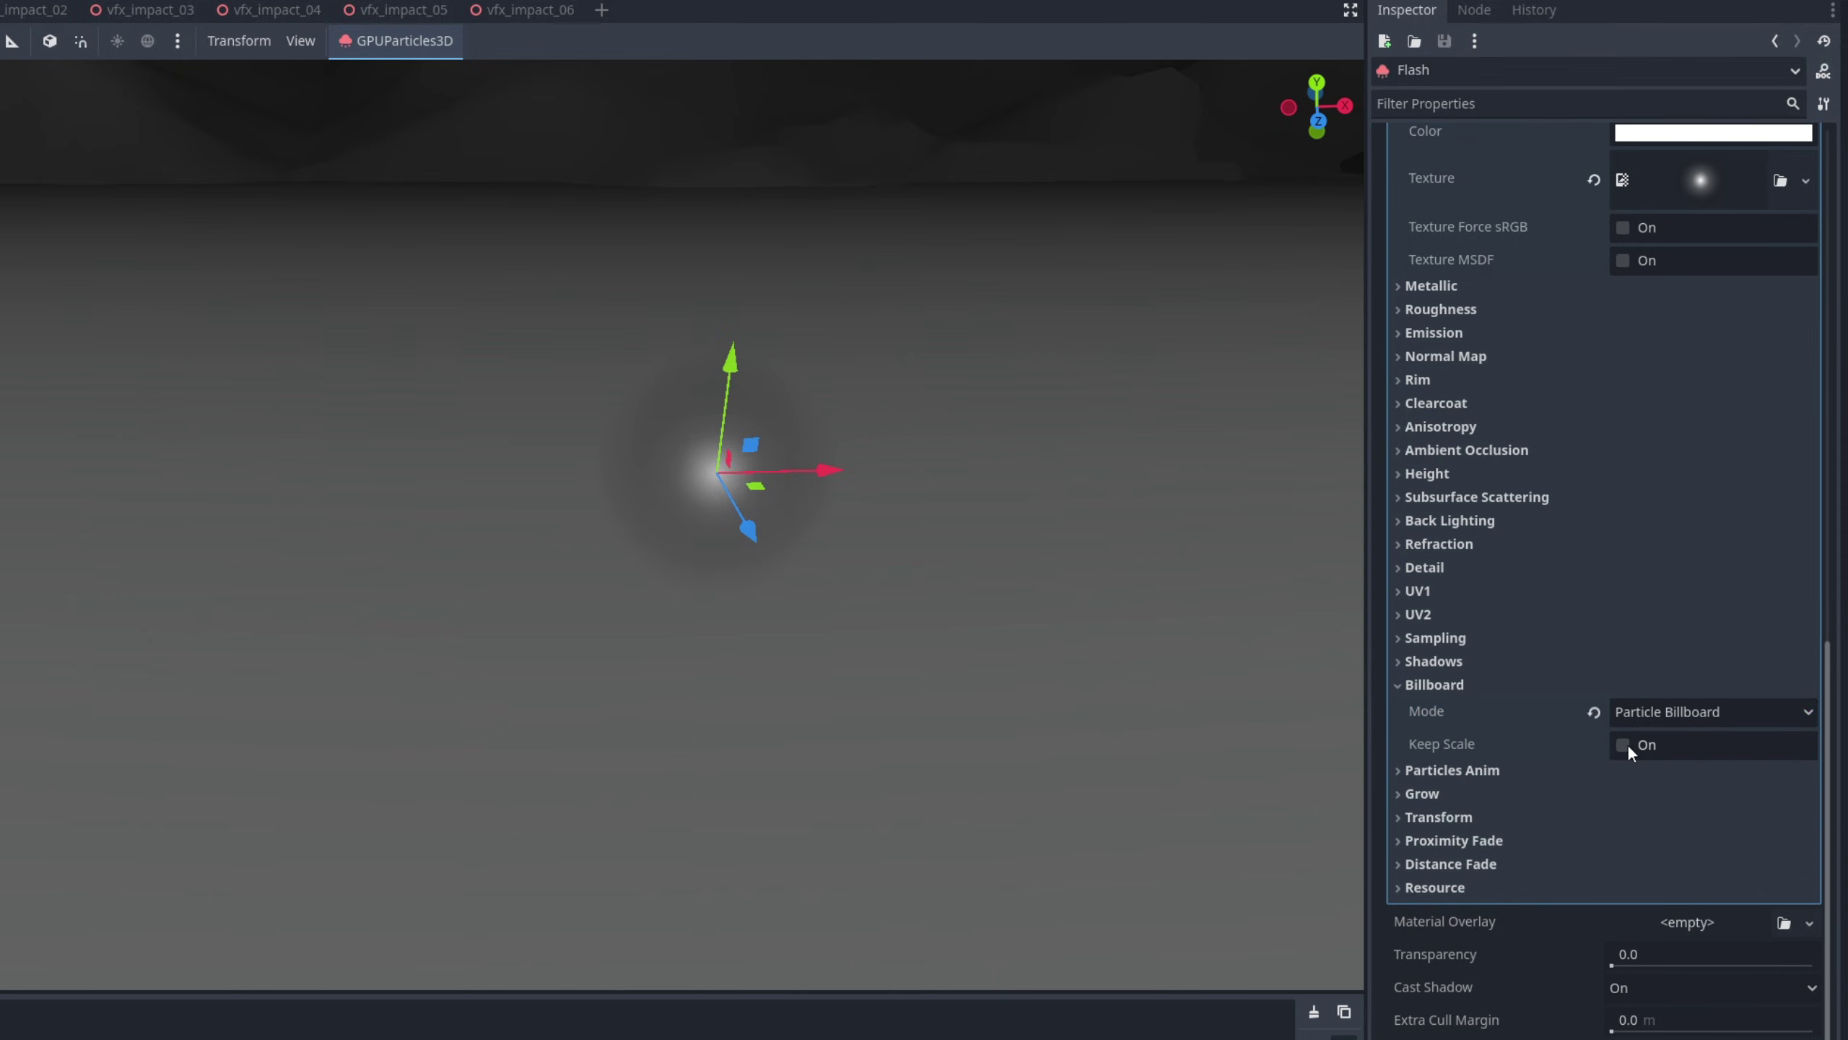
click(1625, 745)
middle_drag(791, 680, 562, 630)
scroll(1659, 531, up, 10)
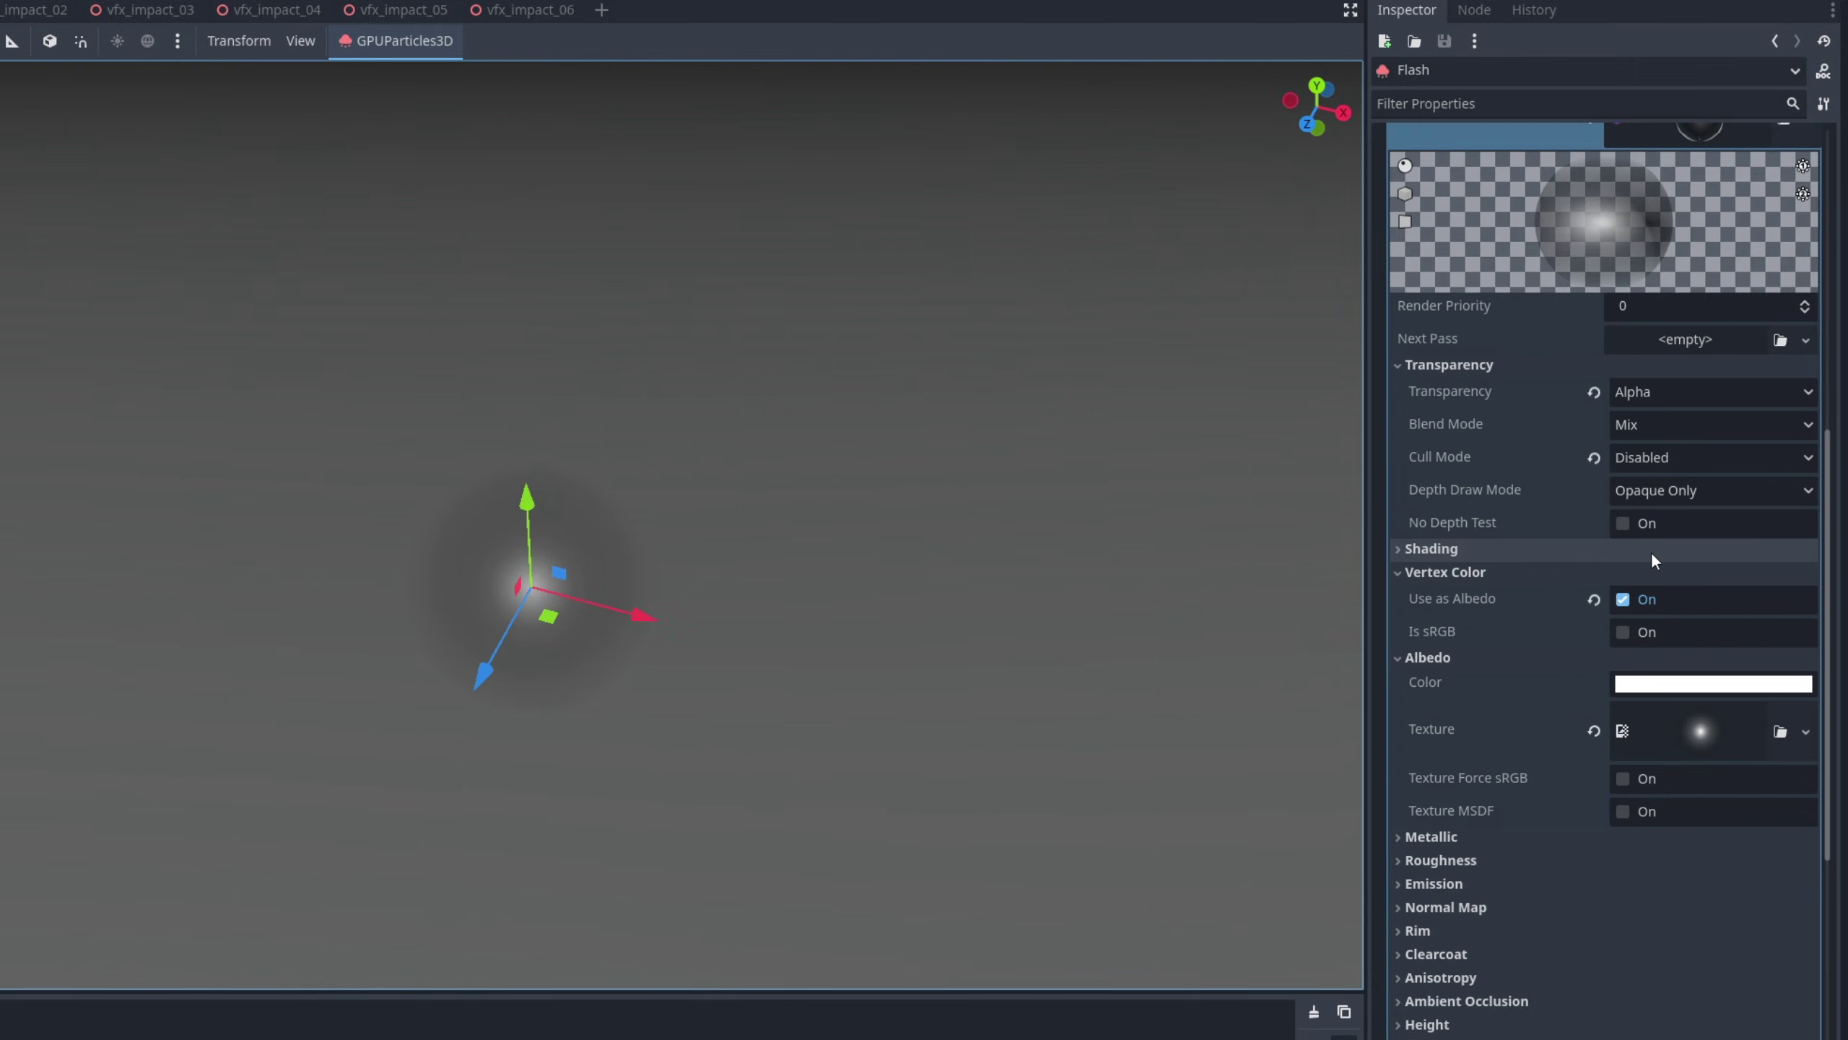
Turn on One Shot for Flash and preview the single burst
scroll(1646, 512, up, 4)
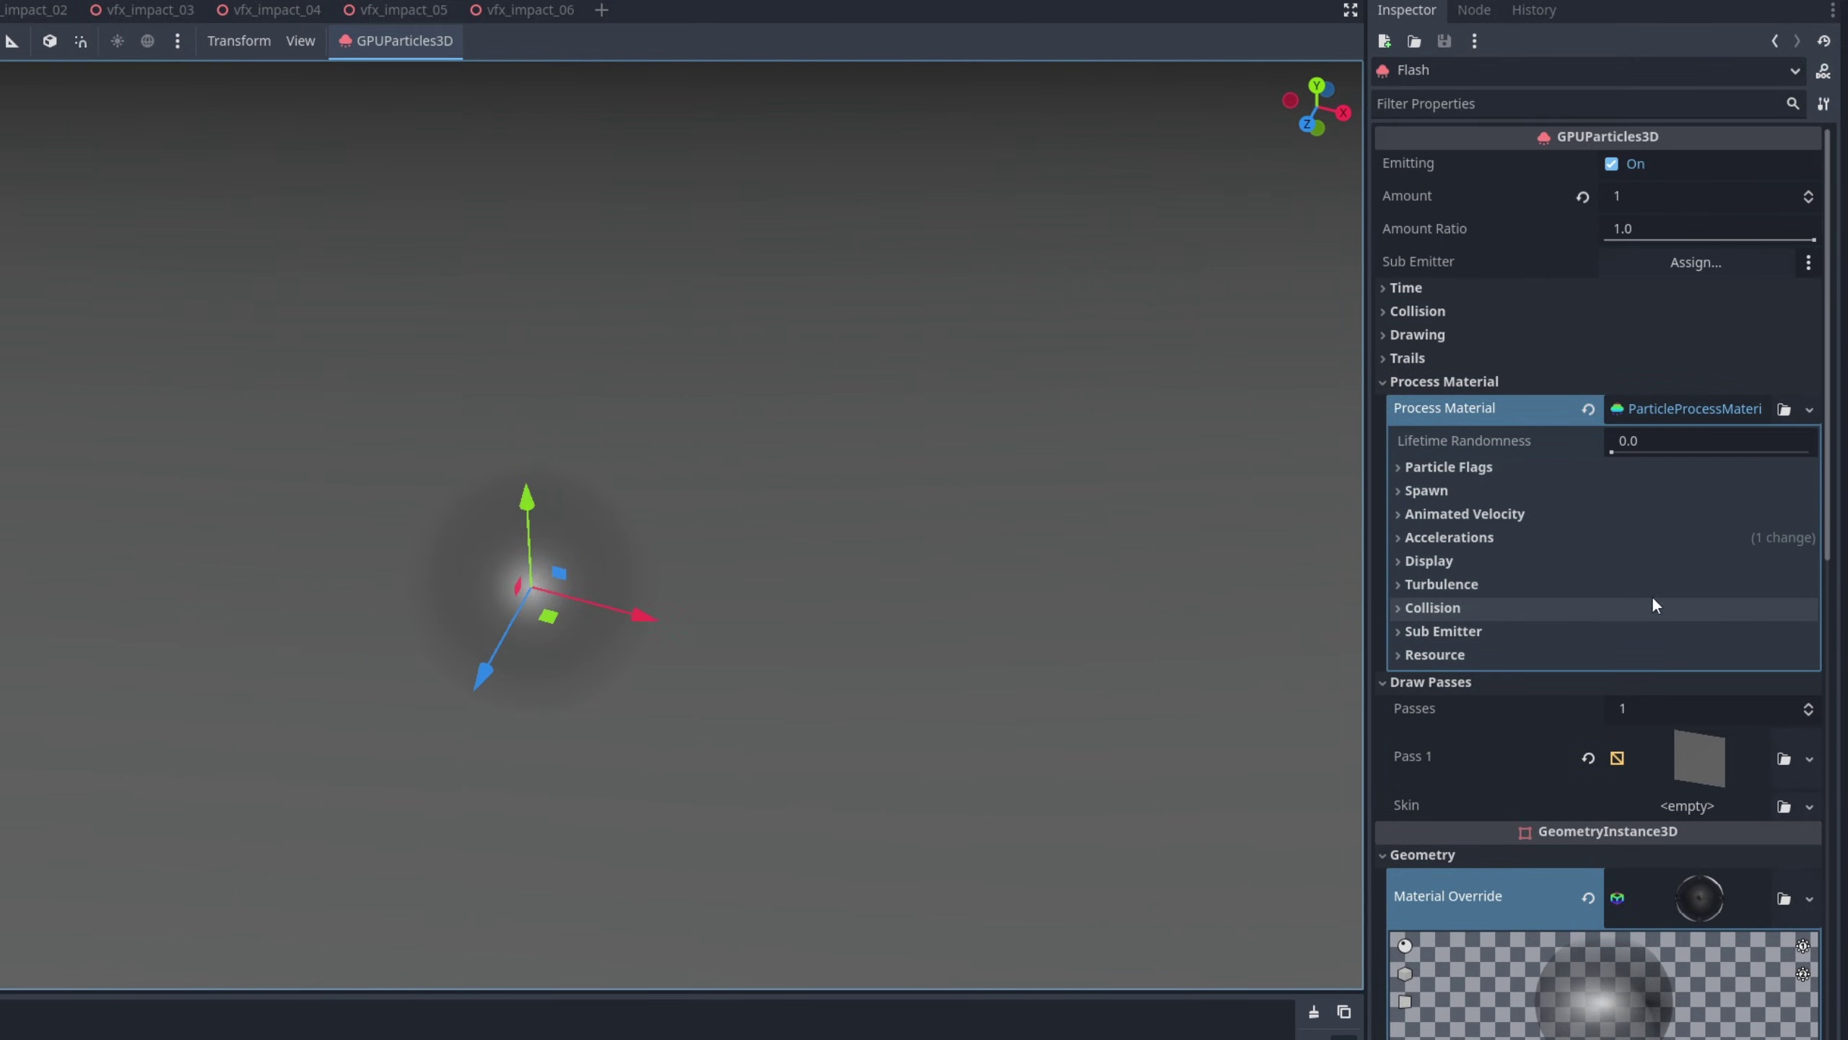
click(1445, 288)
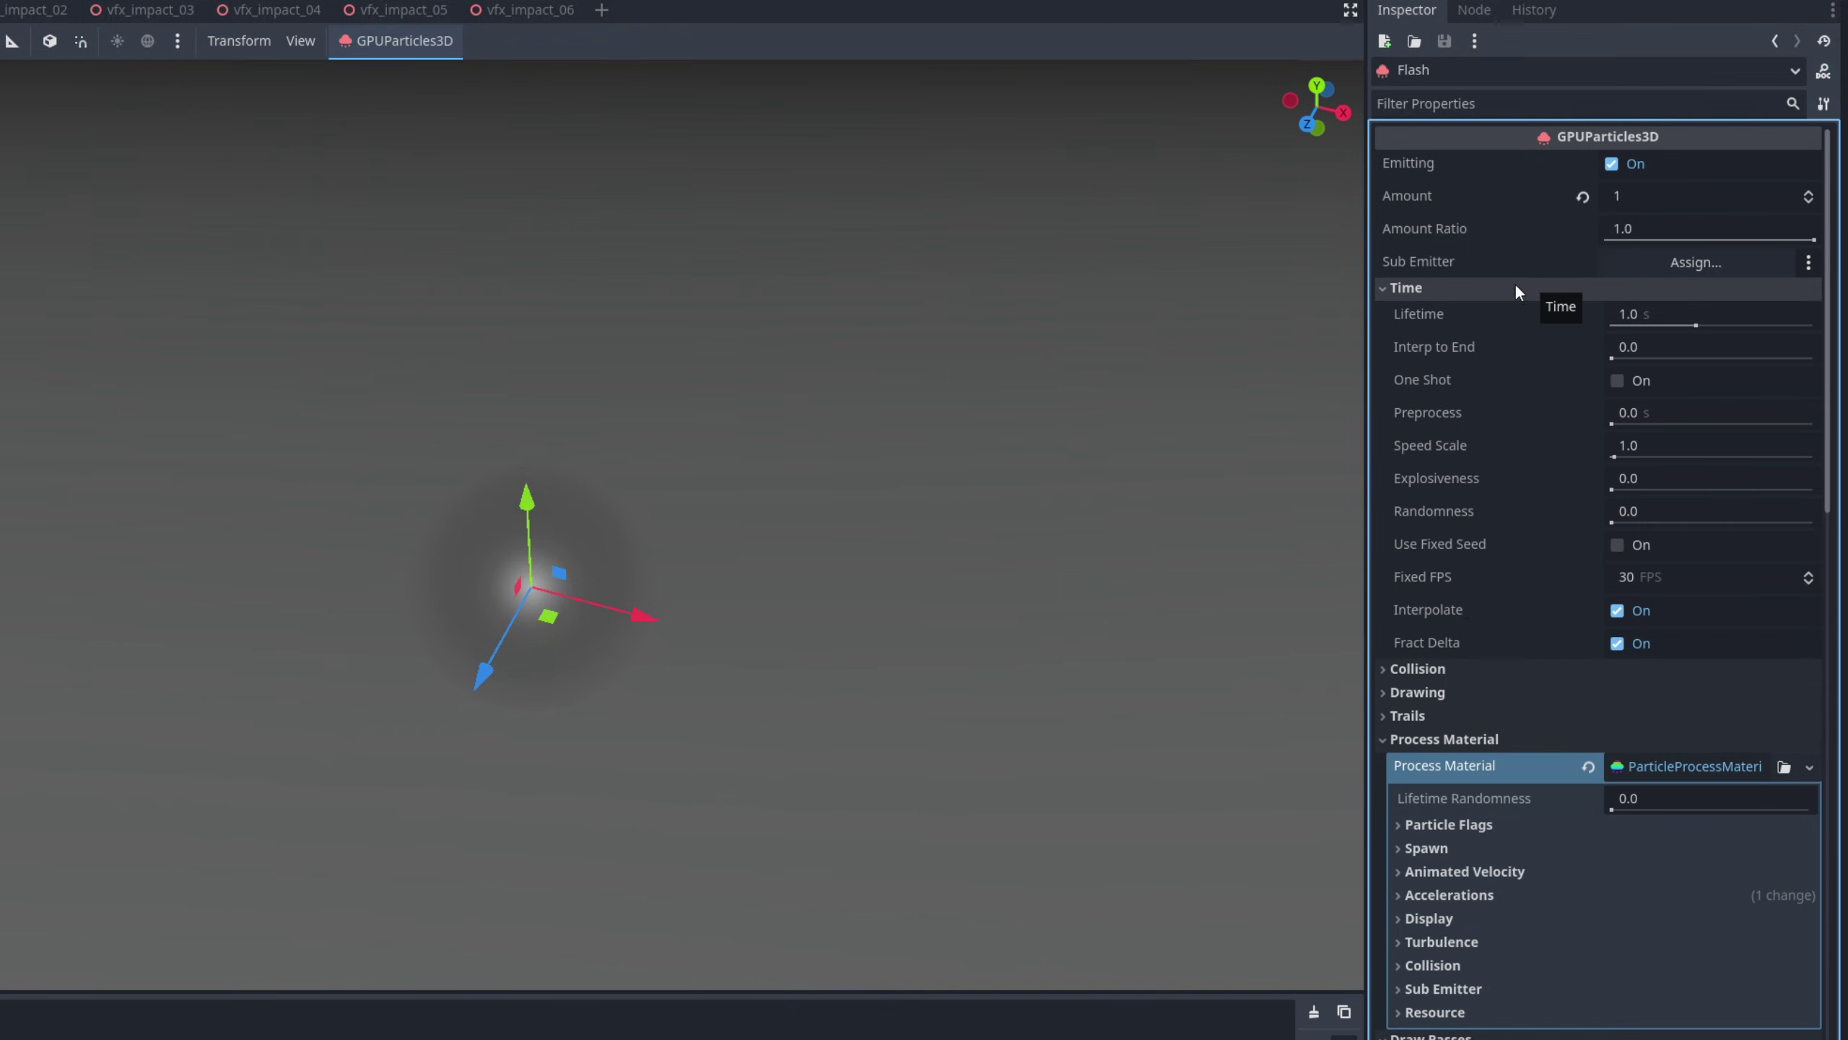
click(1617, 379)
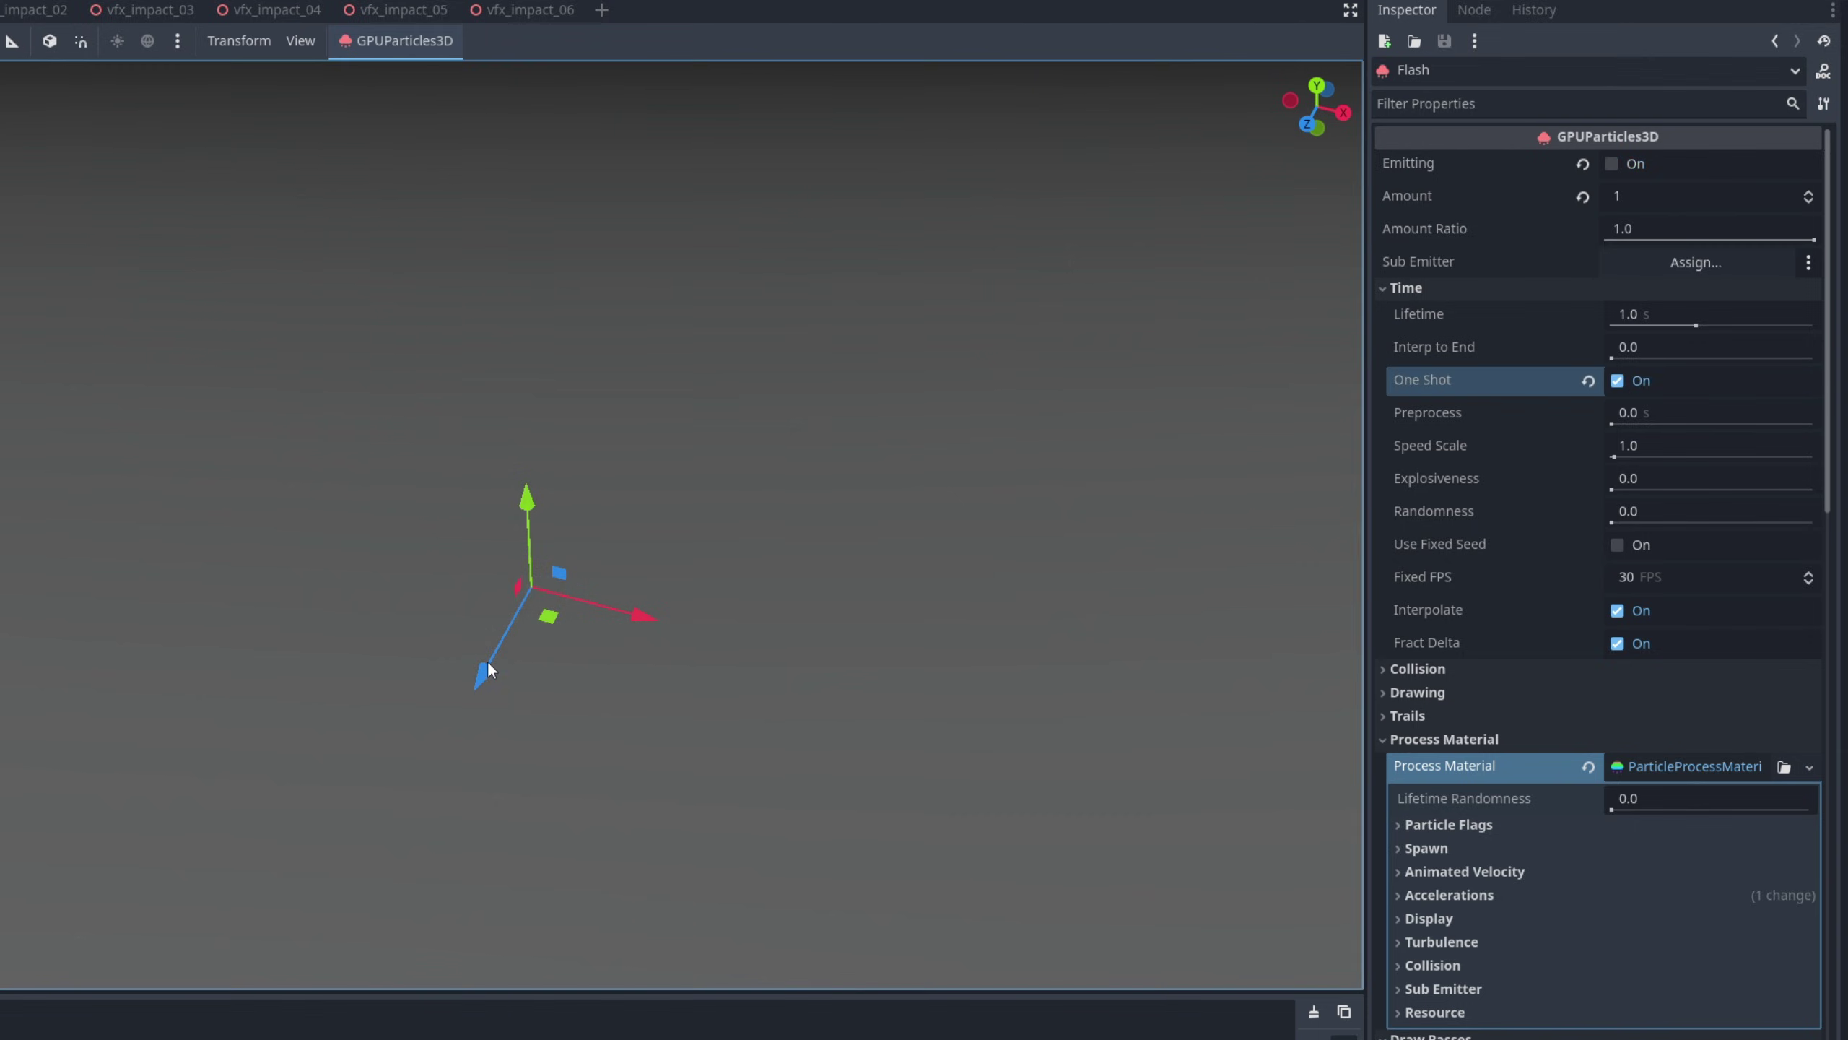
click(1611, 164)
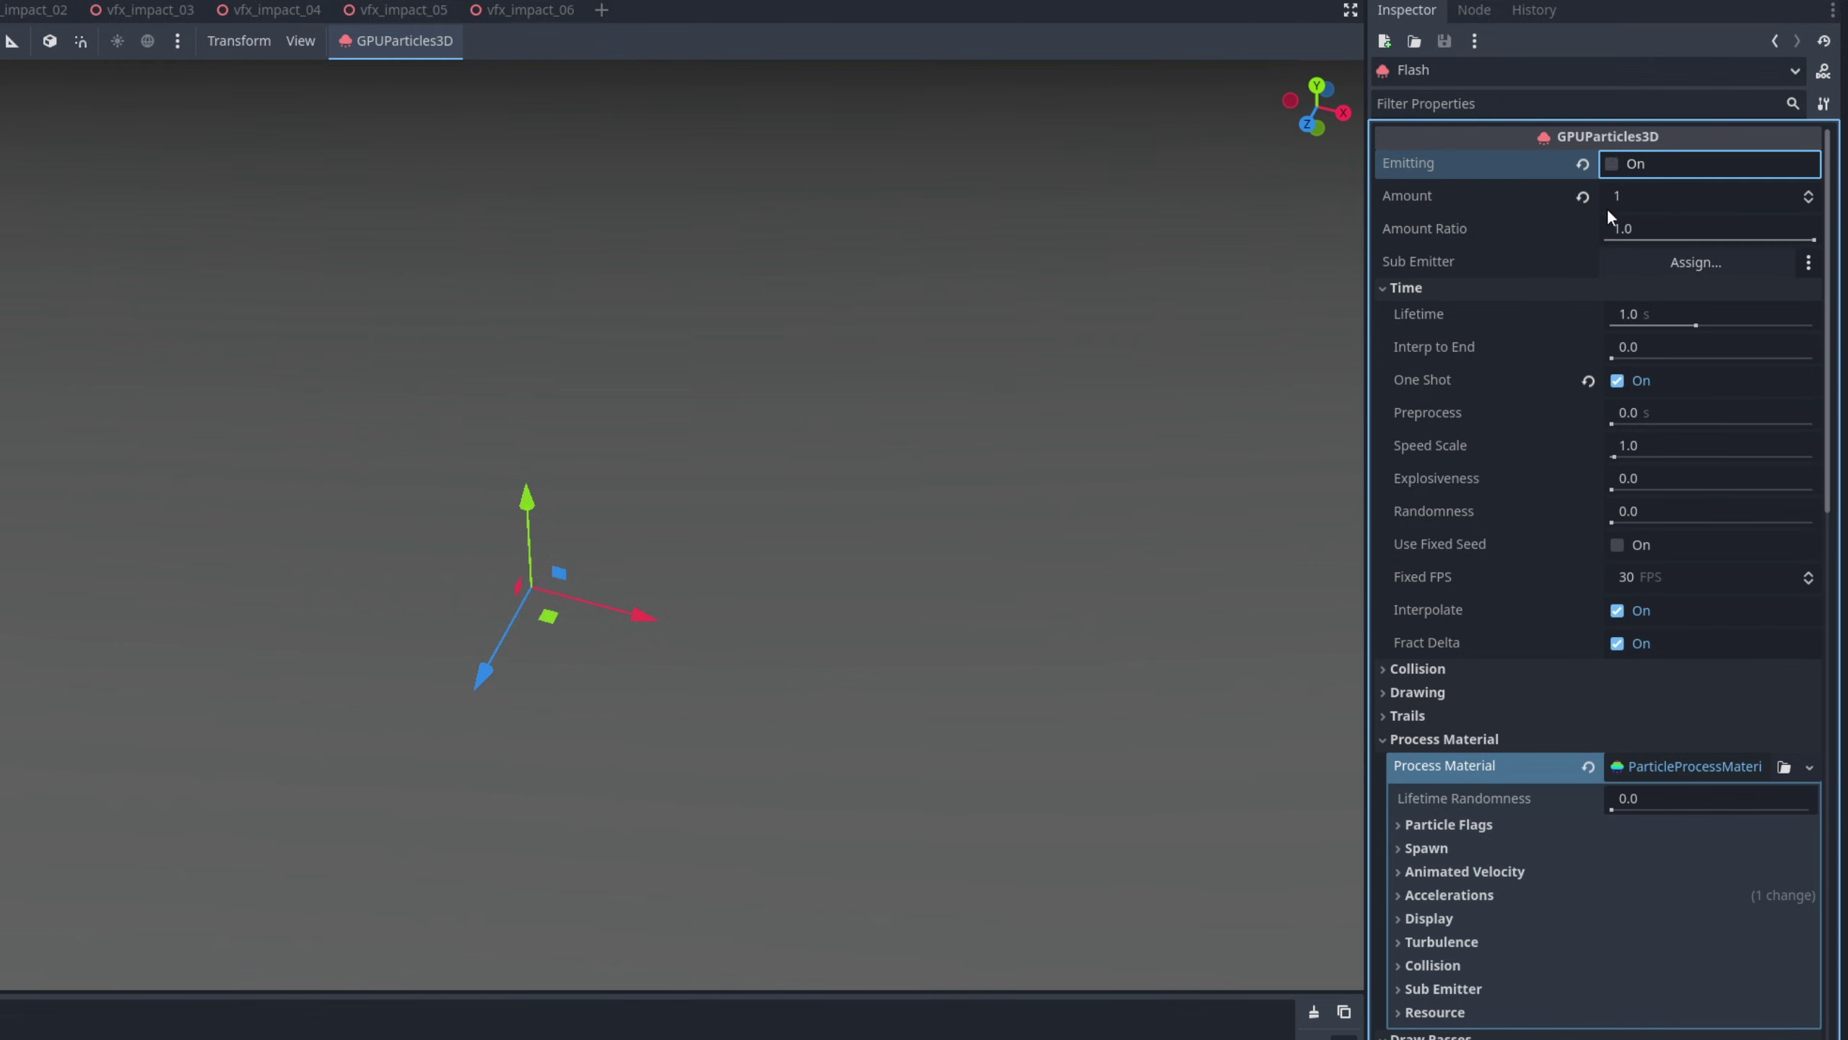
click(1612, 387)
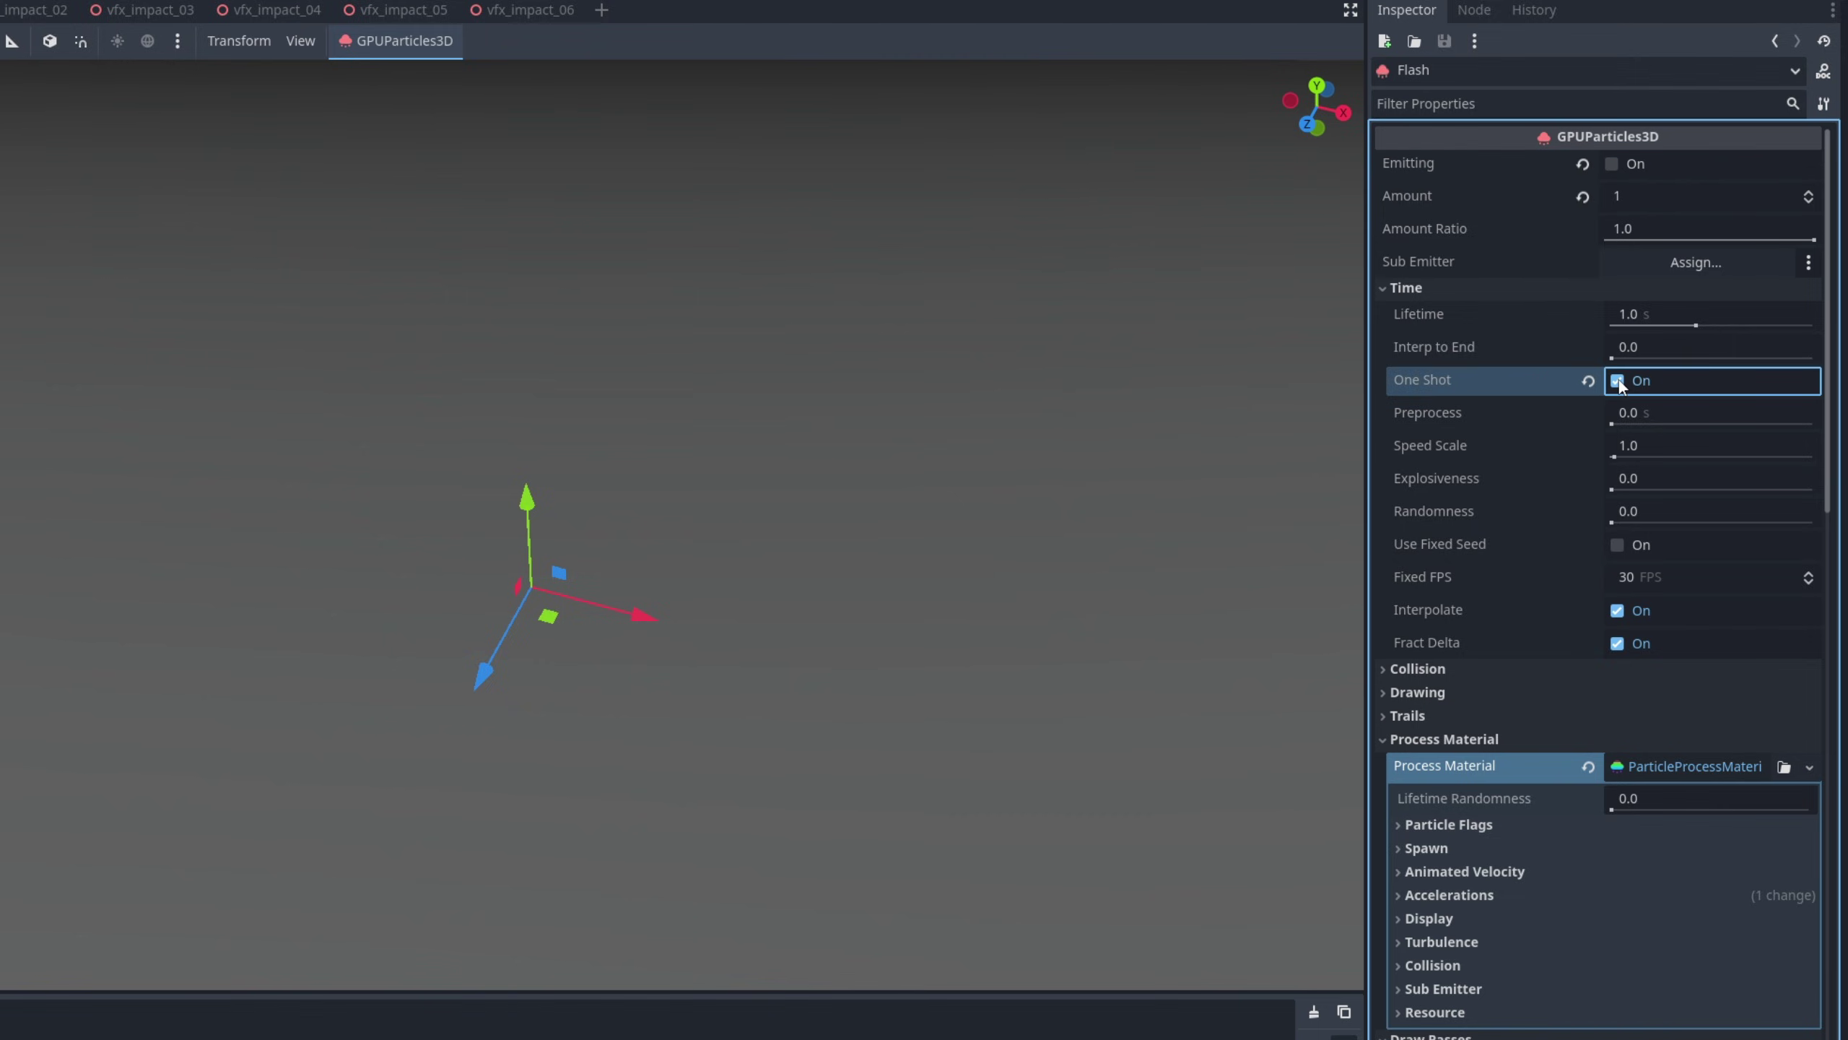
Set the Flash lifetime to 0.2 s and Fixed FPS to 60
click(1648, 316)
text(.2)
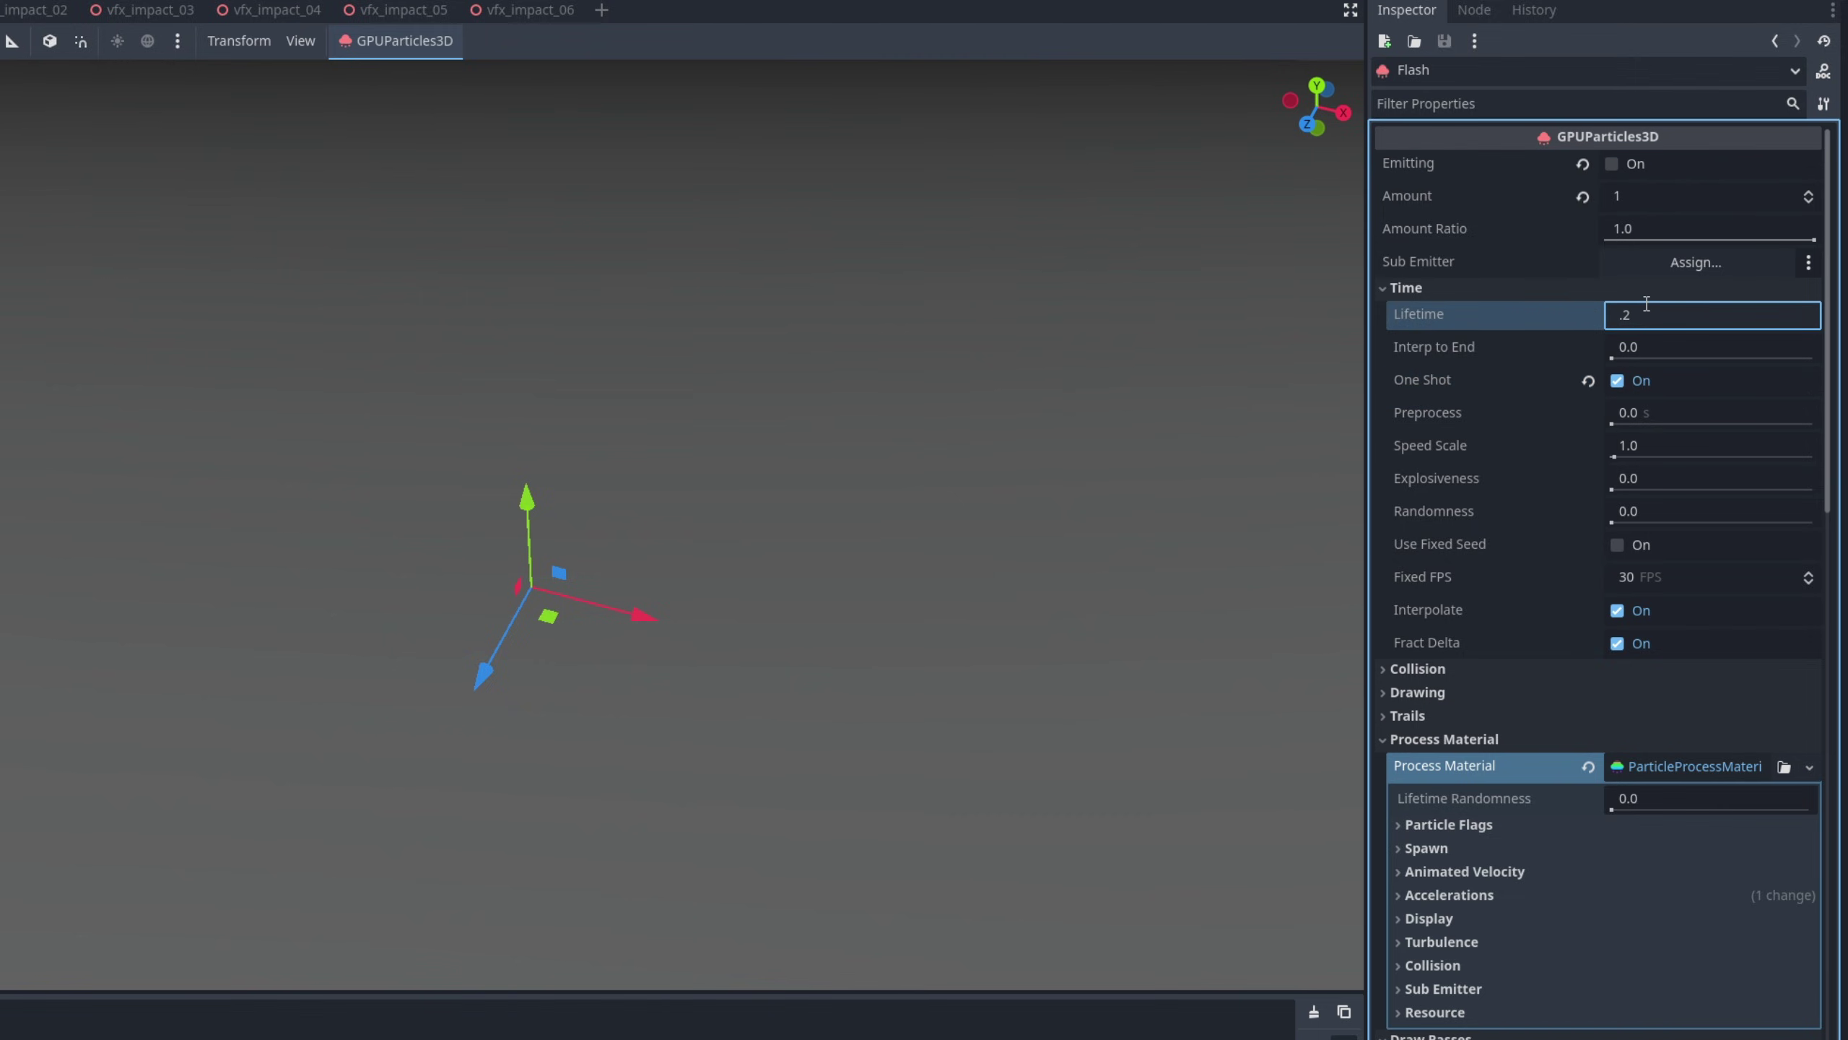
key(Return)
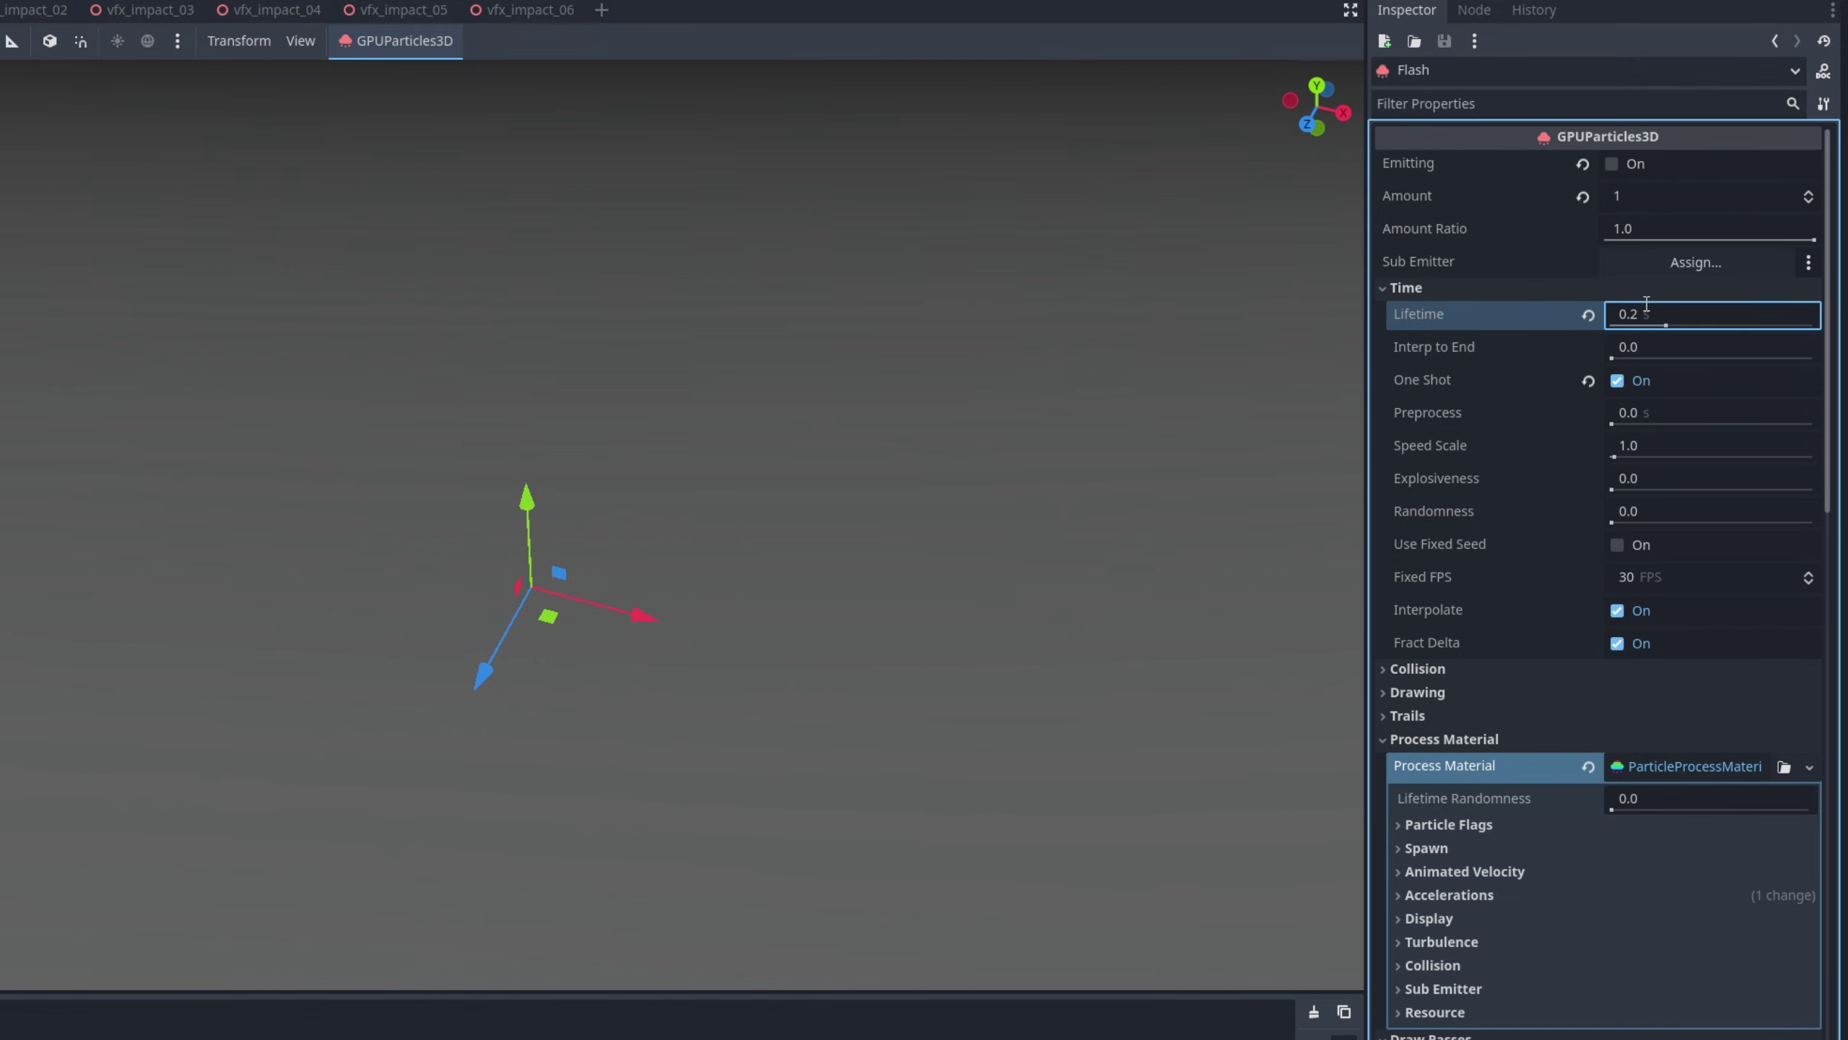
click(1658, 577)
text(6)
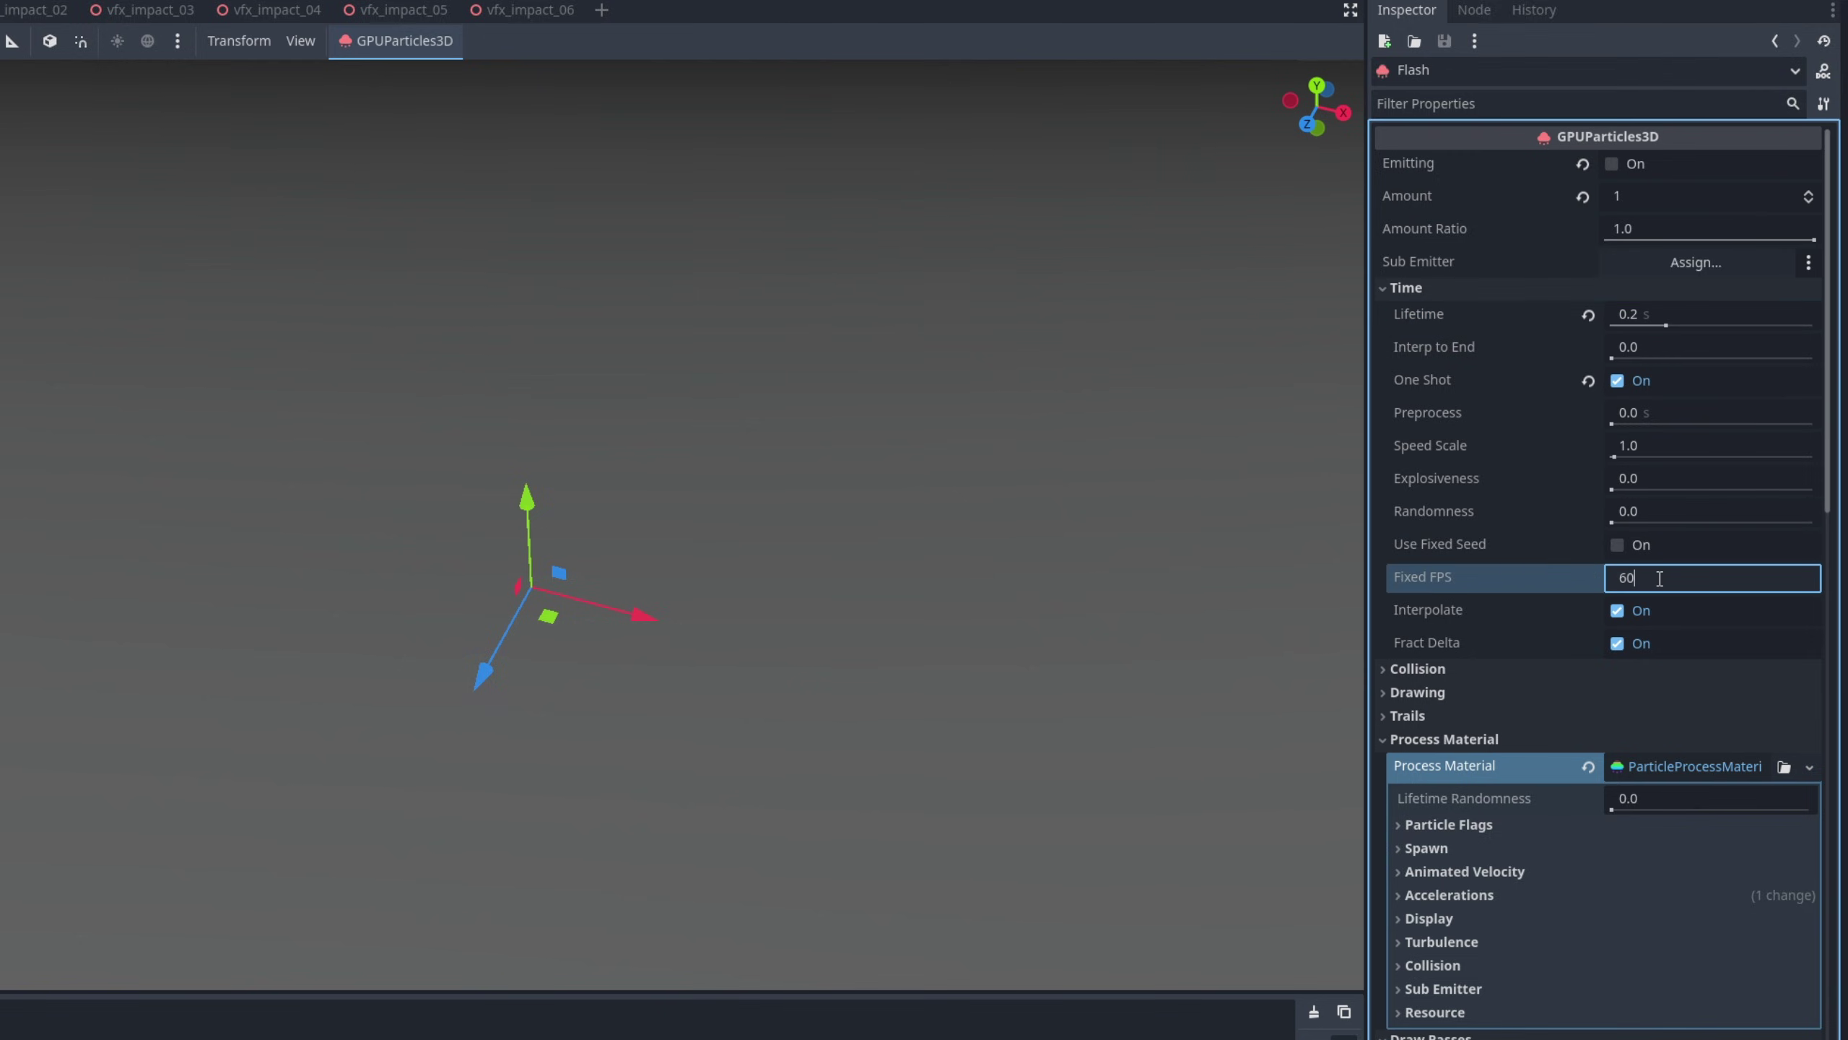
key(Return)
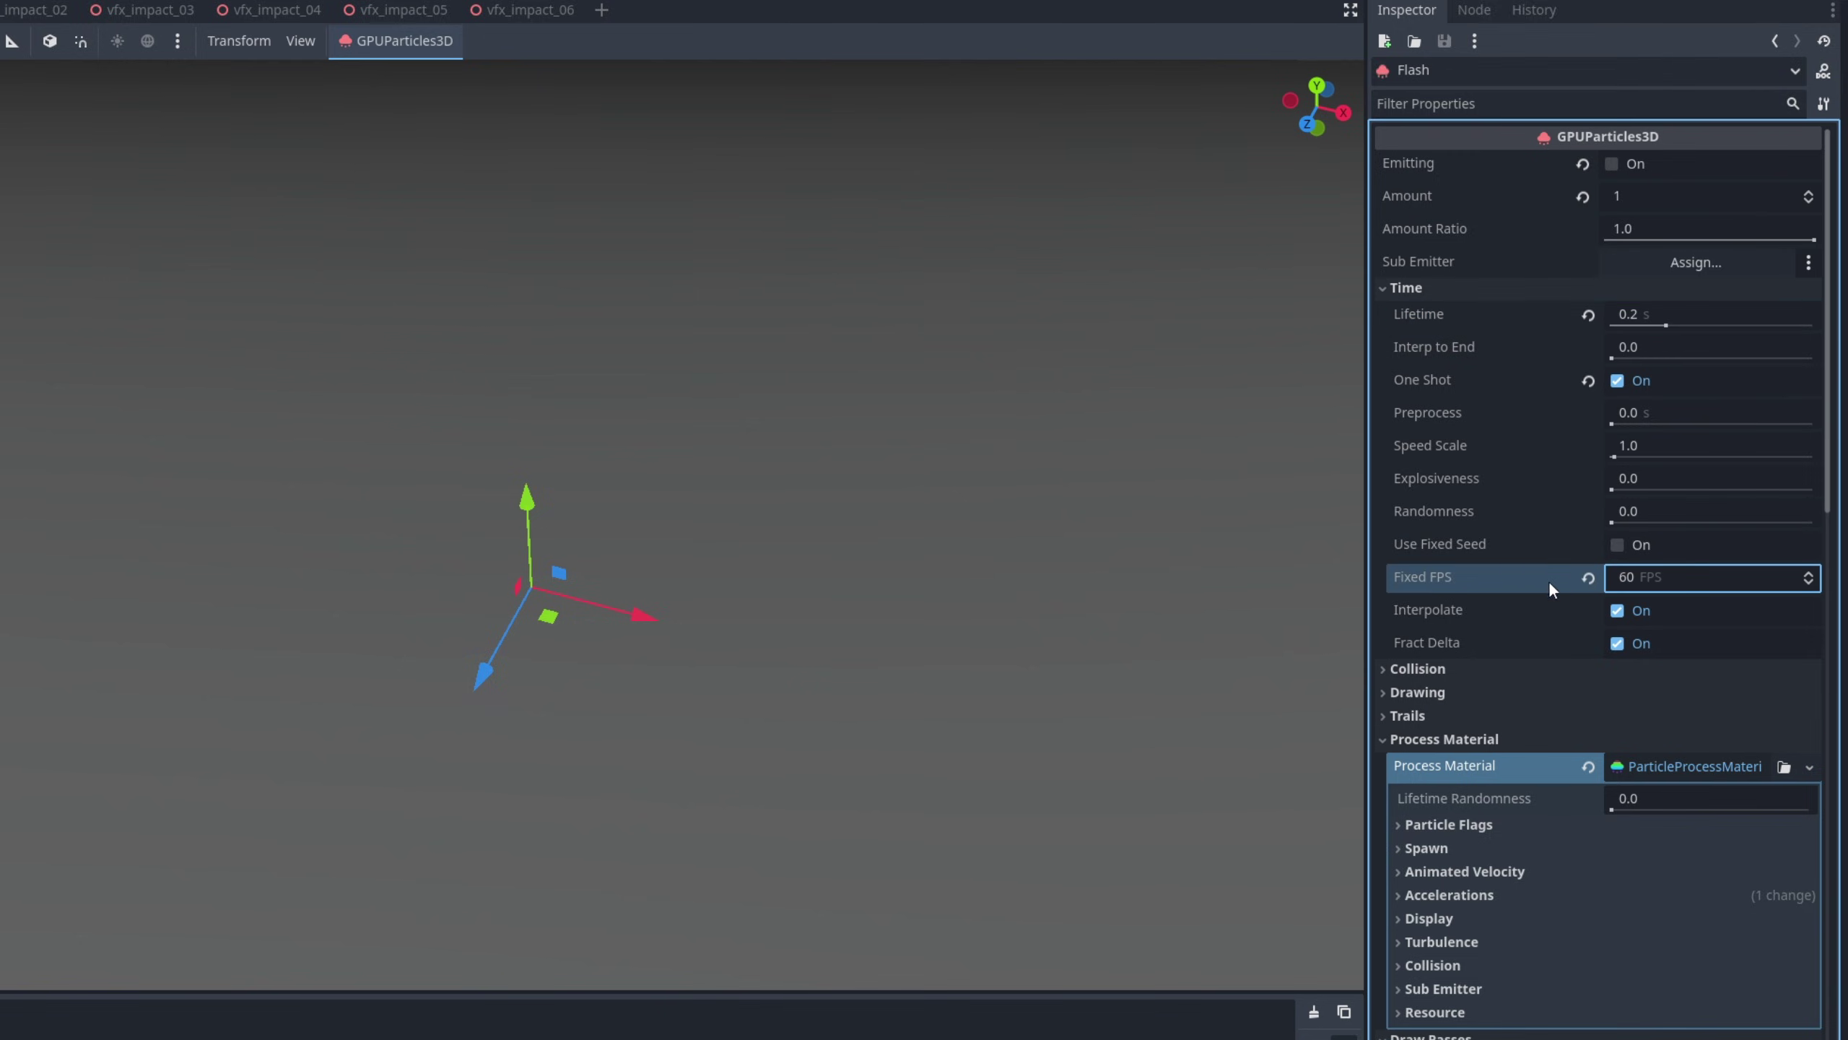
Set the Flash particle scale min and max to 6 and preview it
scroll(1526, 607, down, 4)
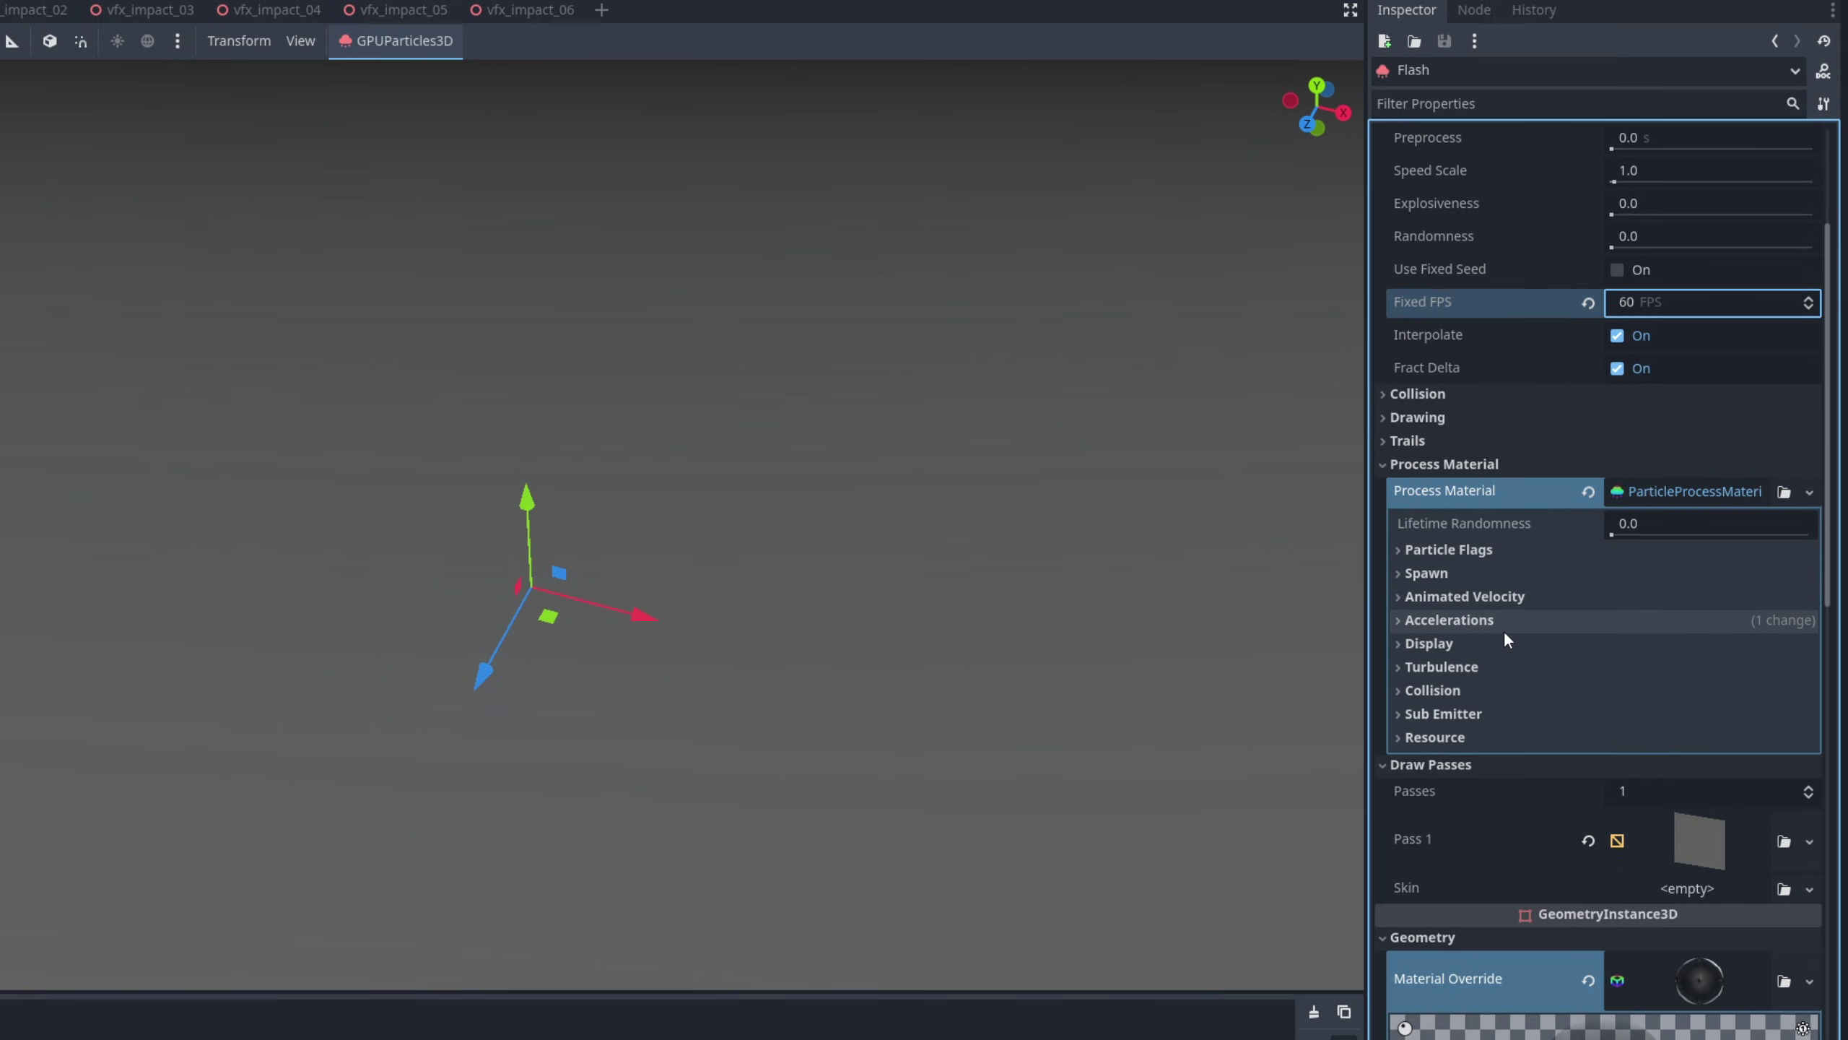
click(1490, 645)
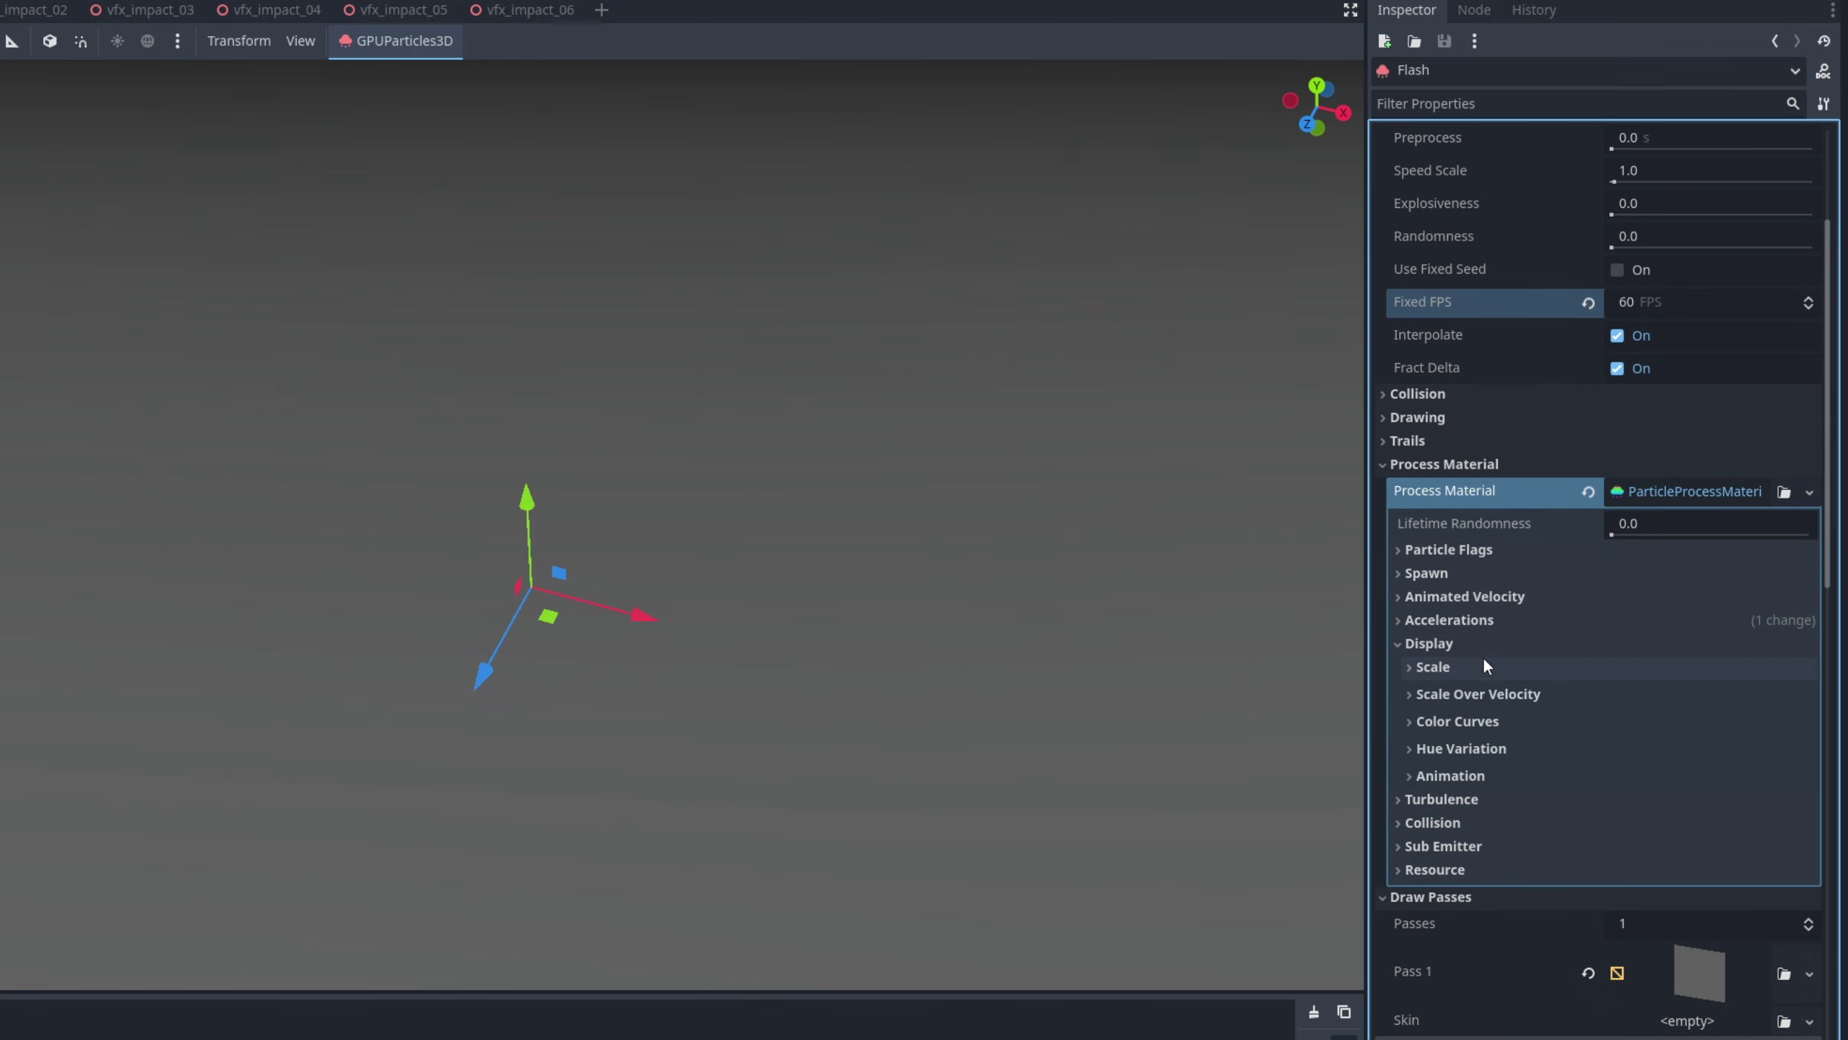
click(1475, 669)
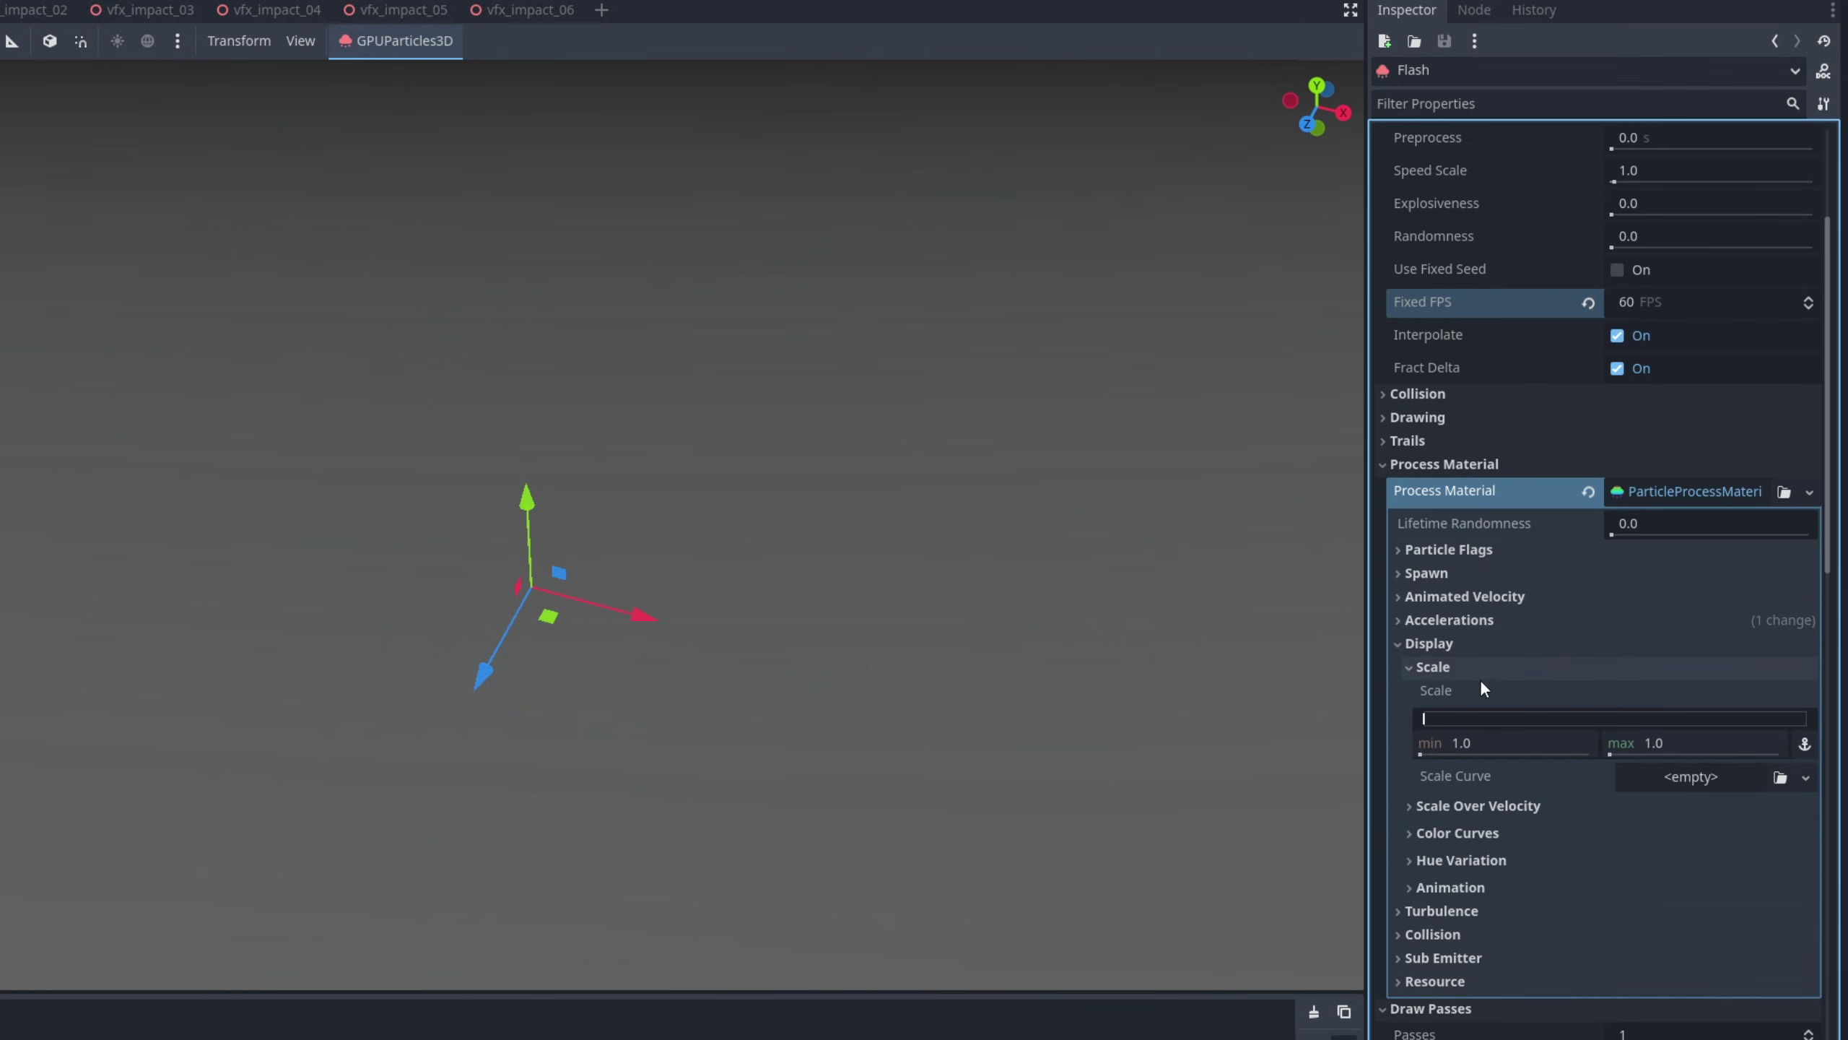
click(1486, 738)
text(6)
click(1667, 742)
key(Return)
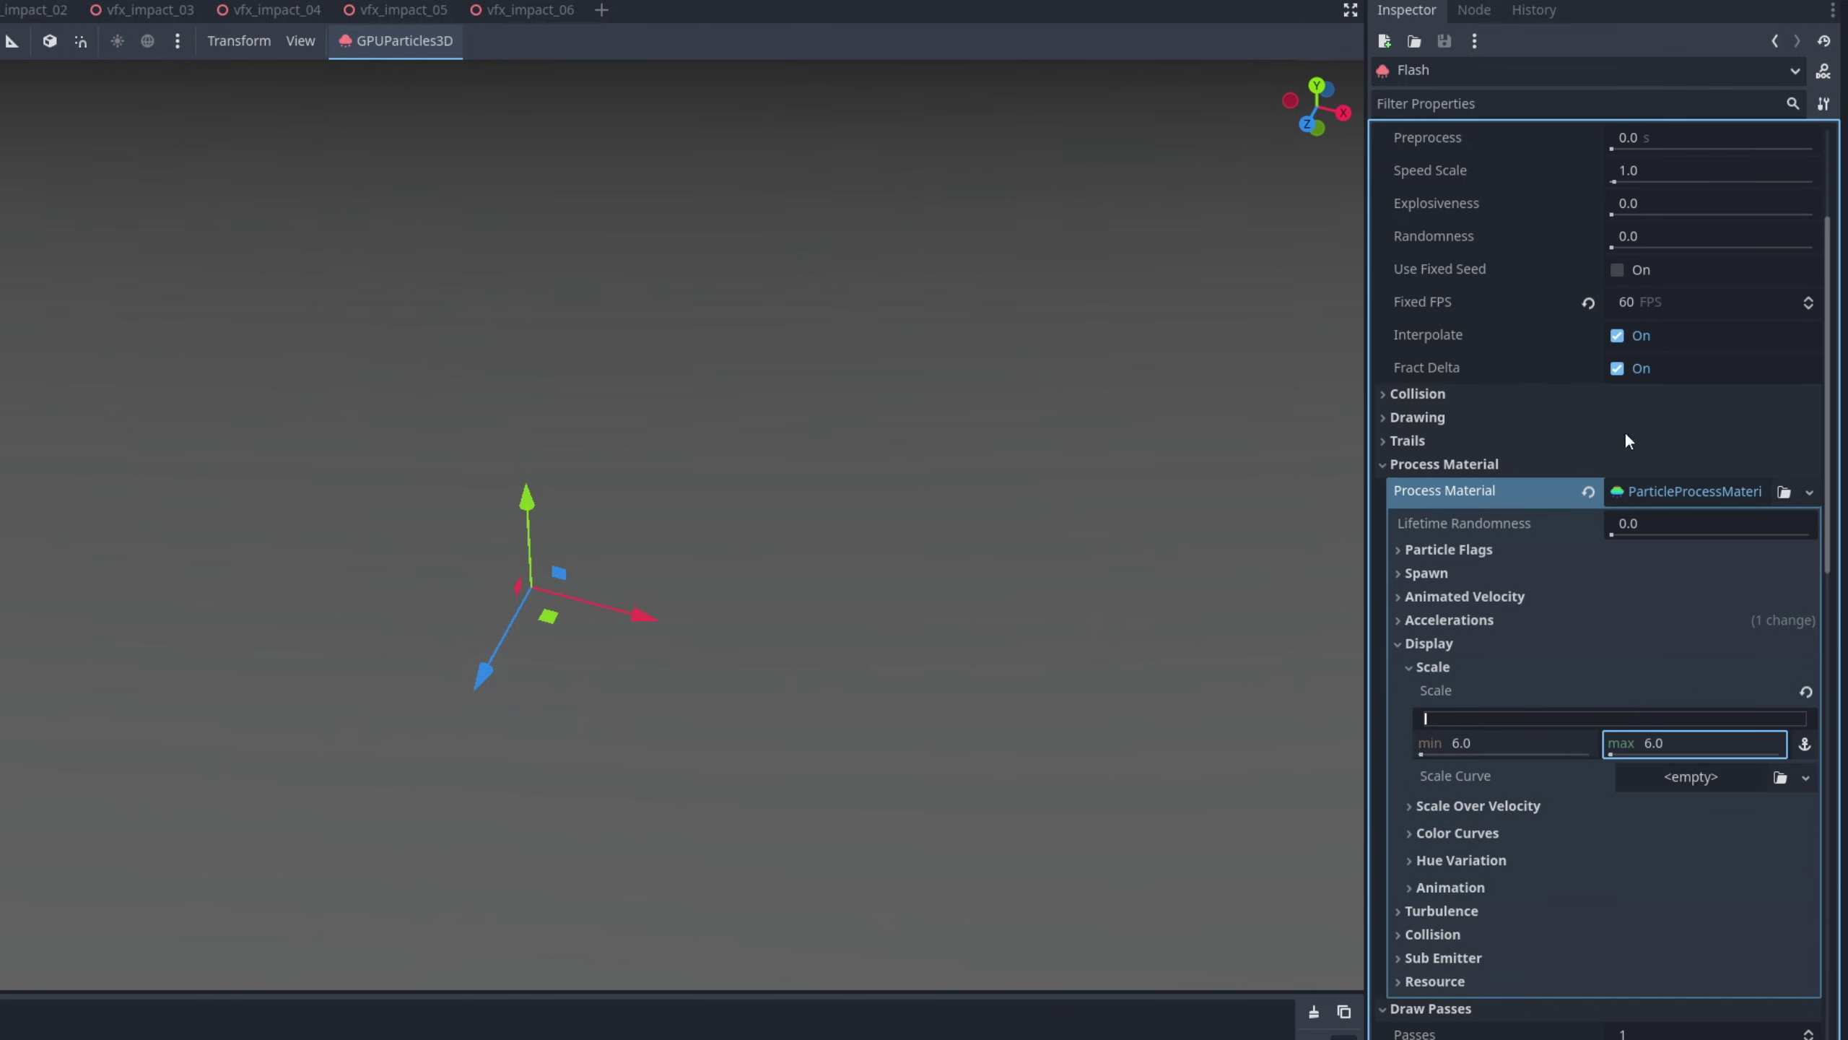
scroll(1638, 197, up, 4)
click(1612, 164)
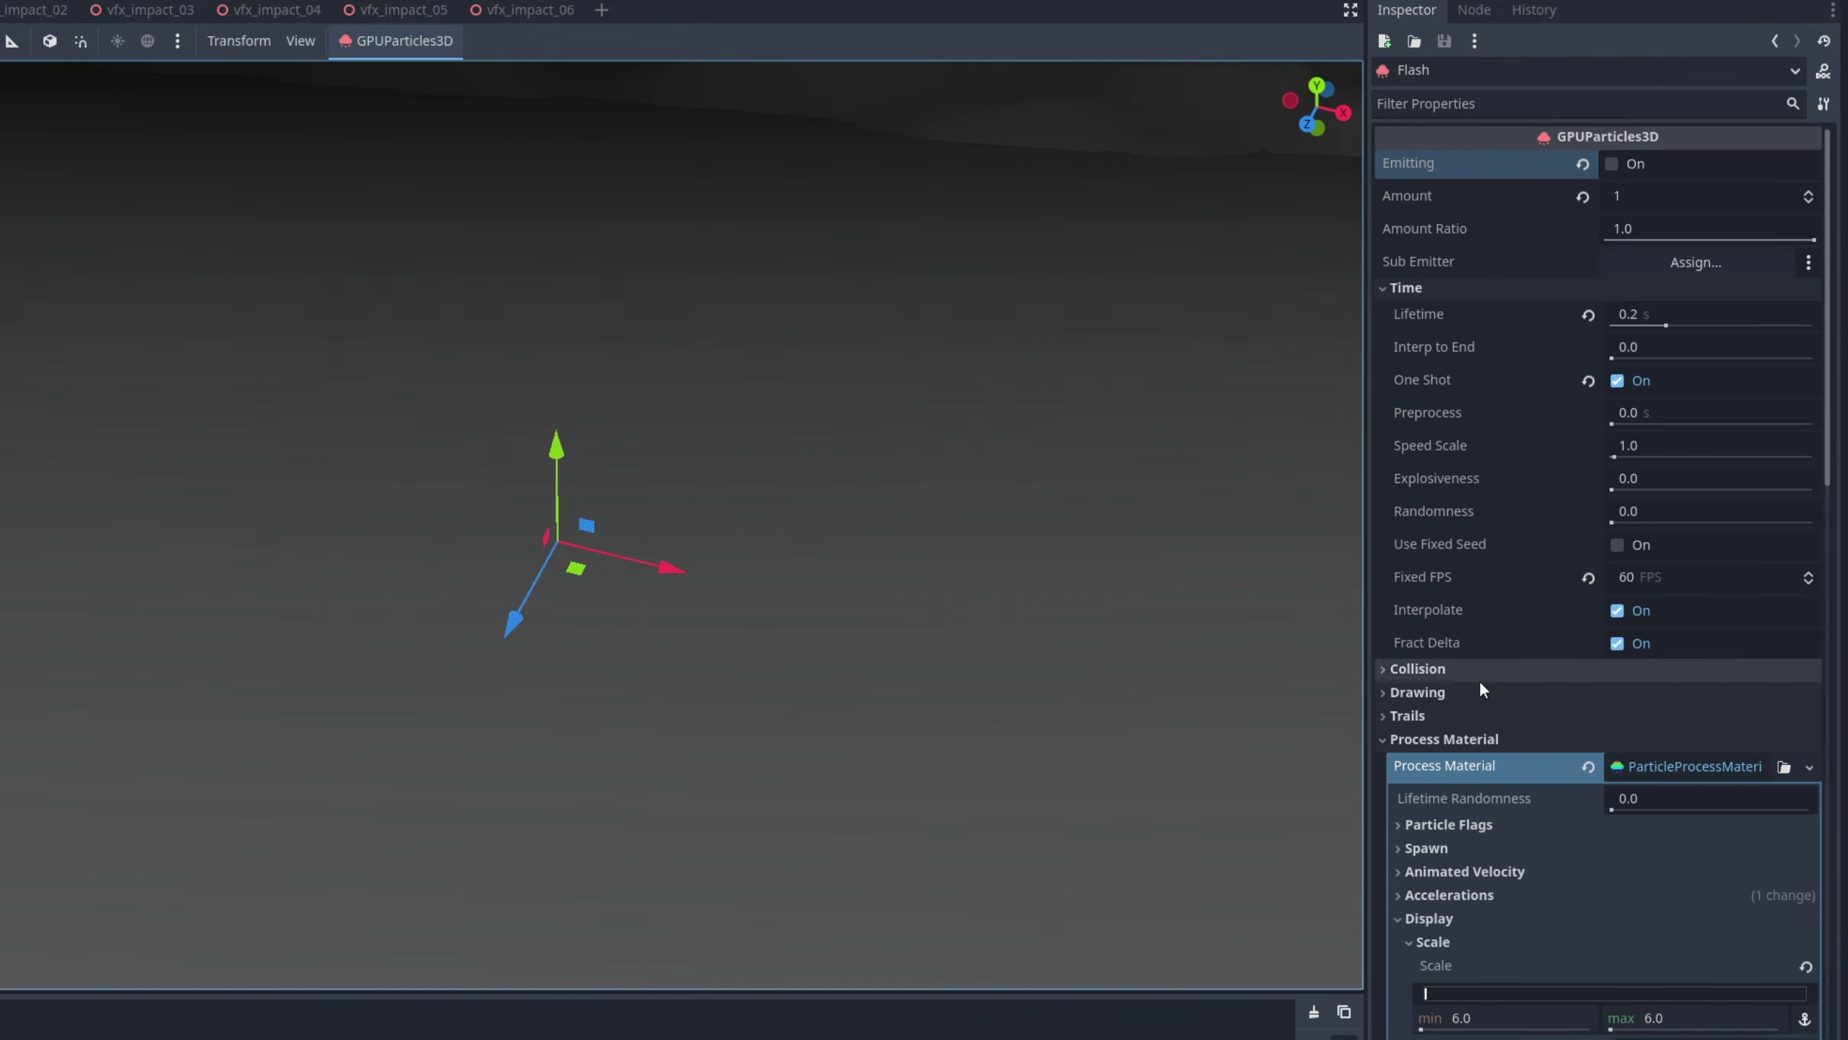
Add a scale CurveTexture using the Linear curve preset and replay the flash
scroll(1528, 727, down, 4)
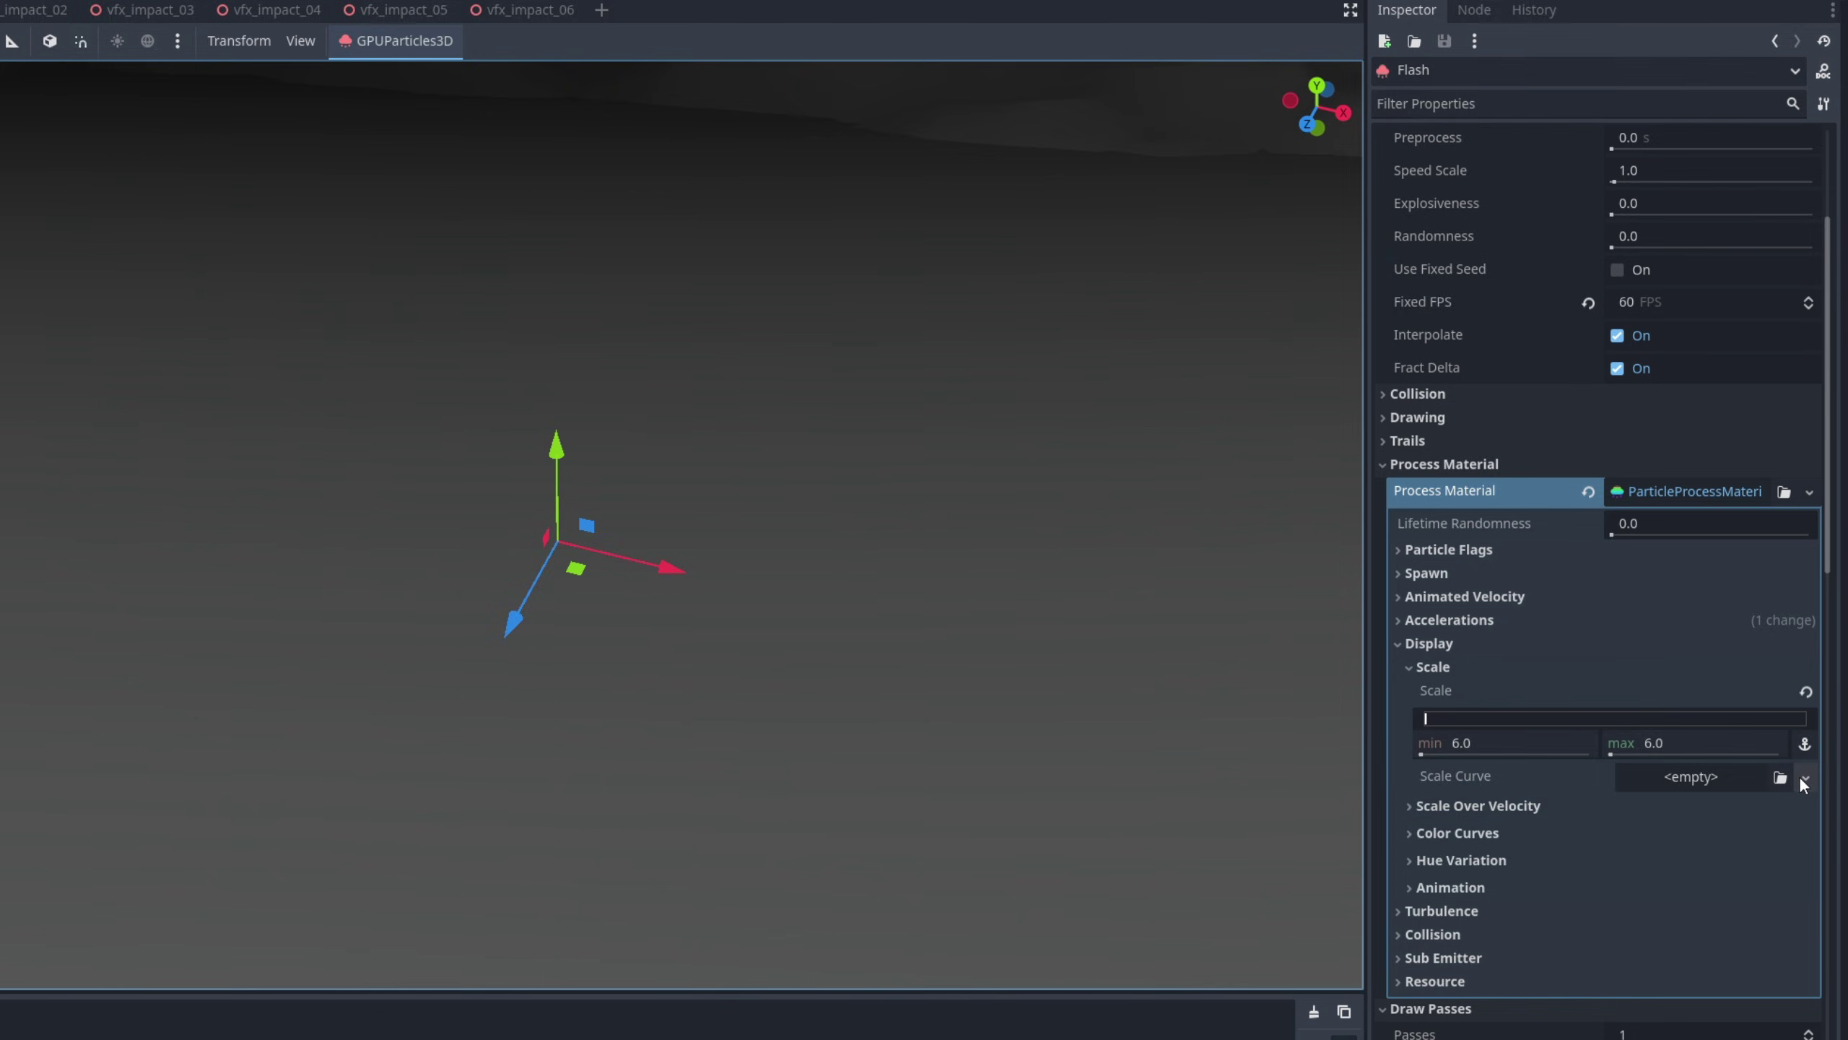
click(1718, 778)
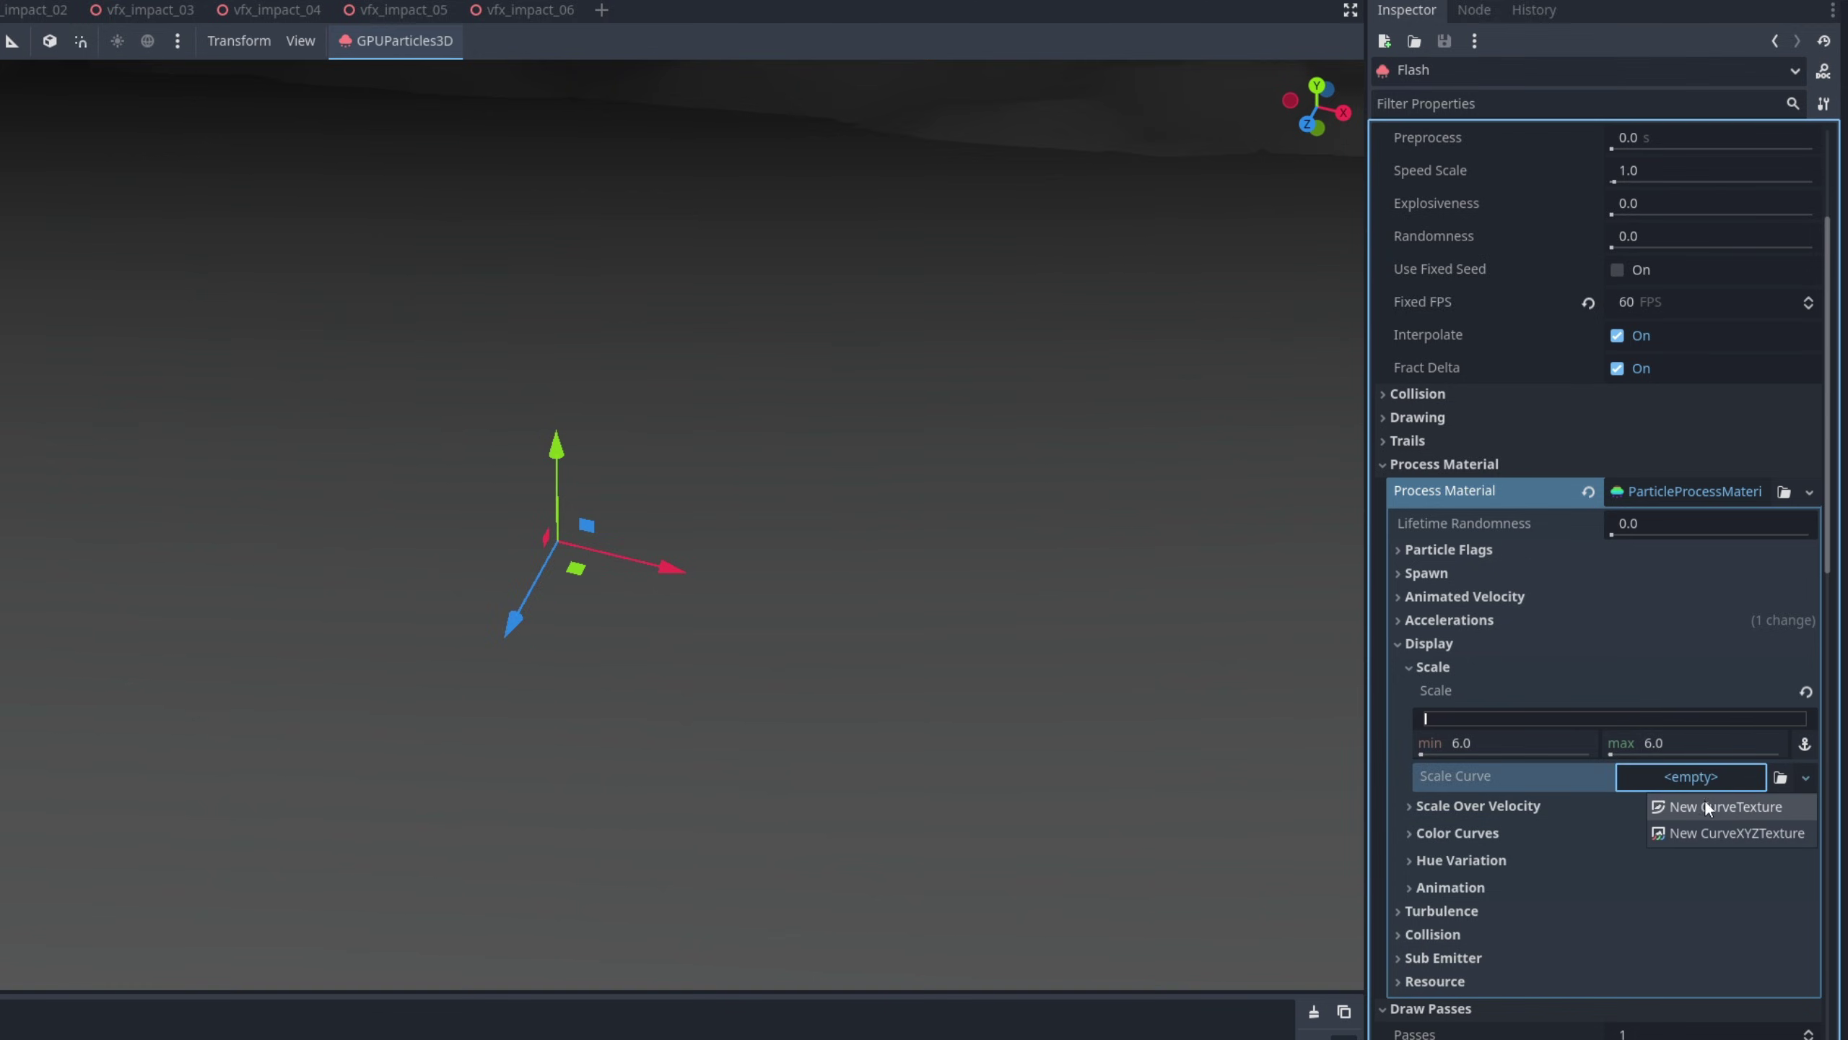
click(1707, 801)
click(1703, 775)
click(1704, 885)
click(1704, 903)
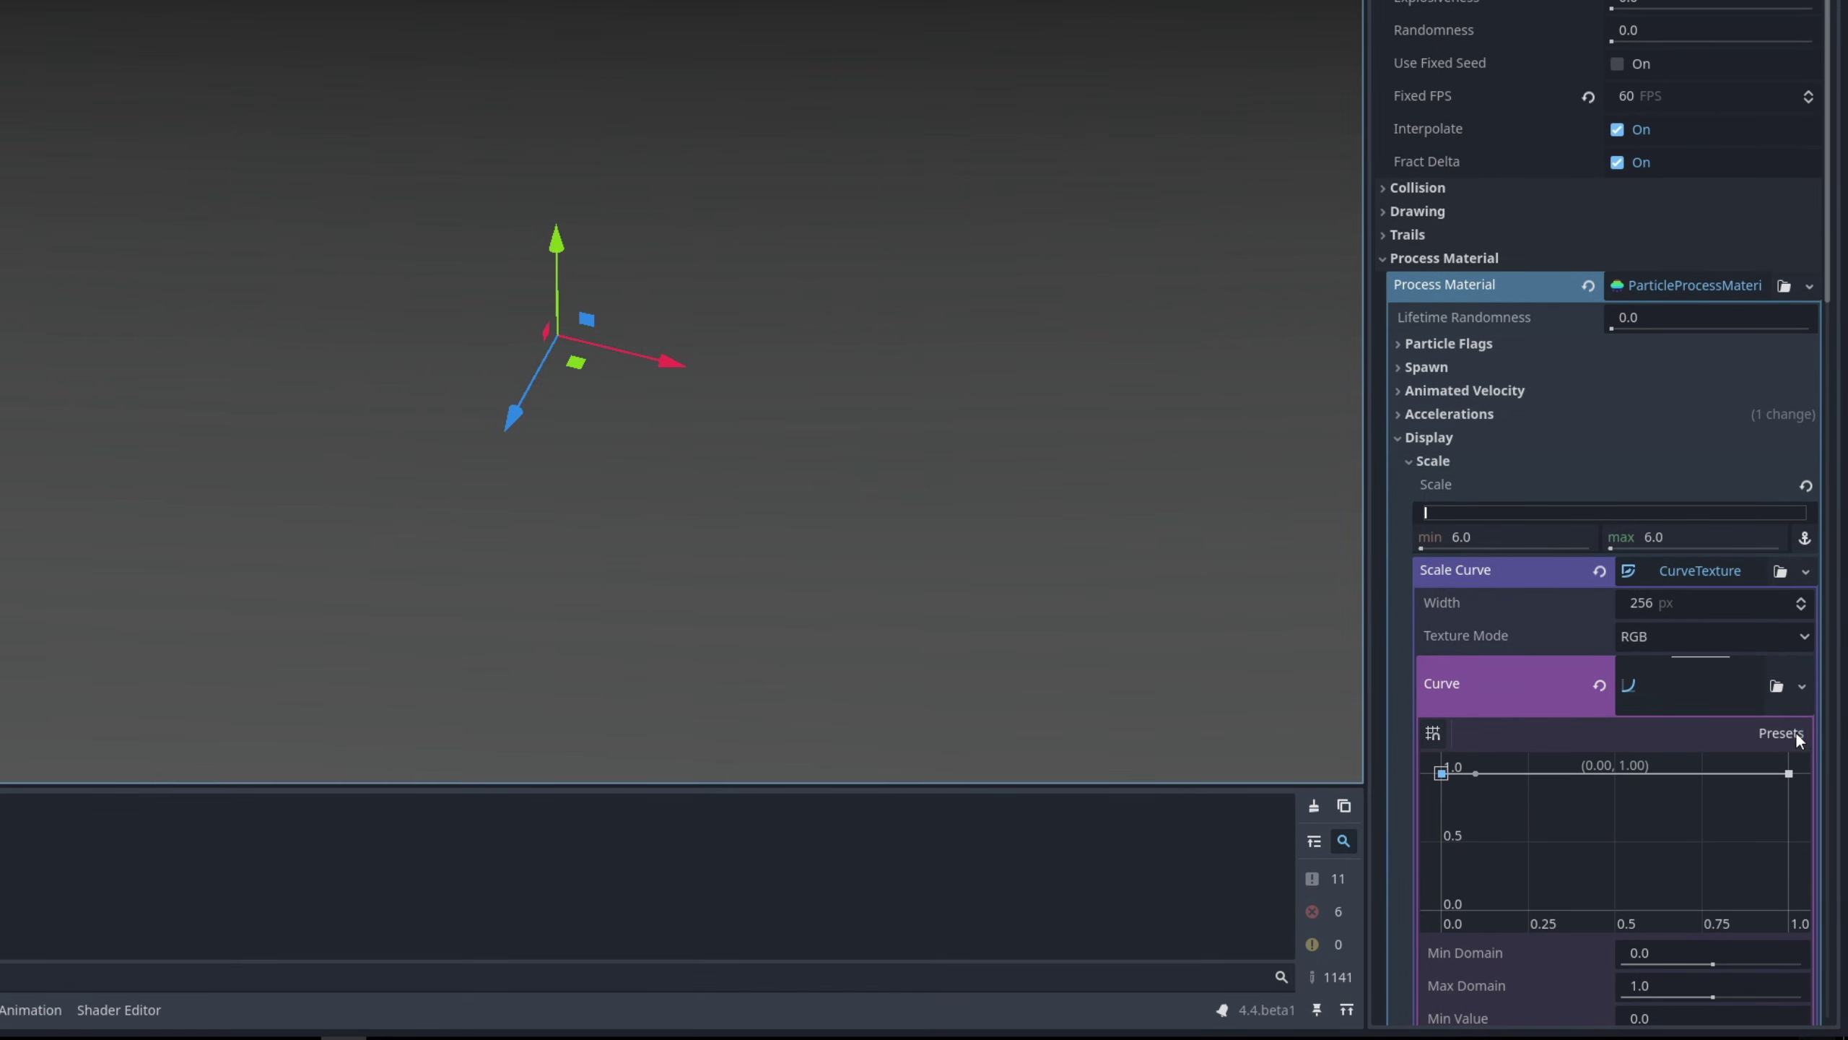
click(1782, 733)
click(1770, 794)
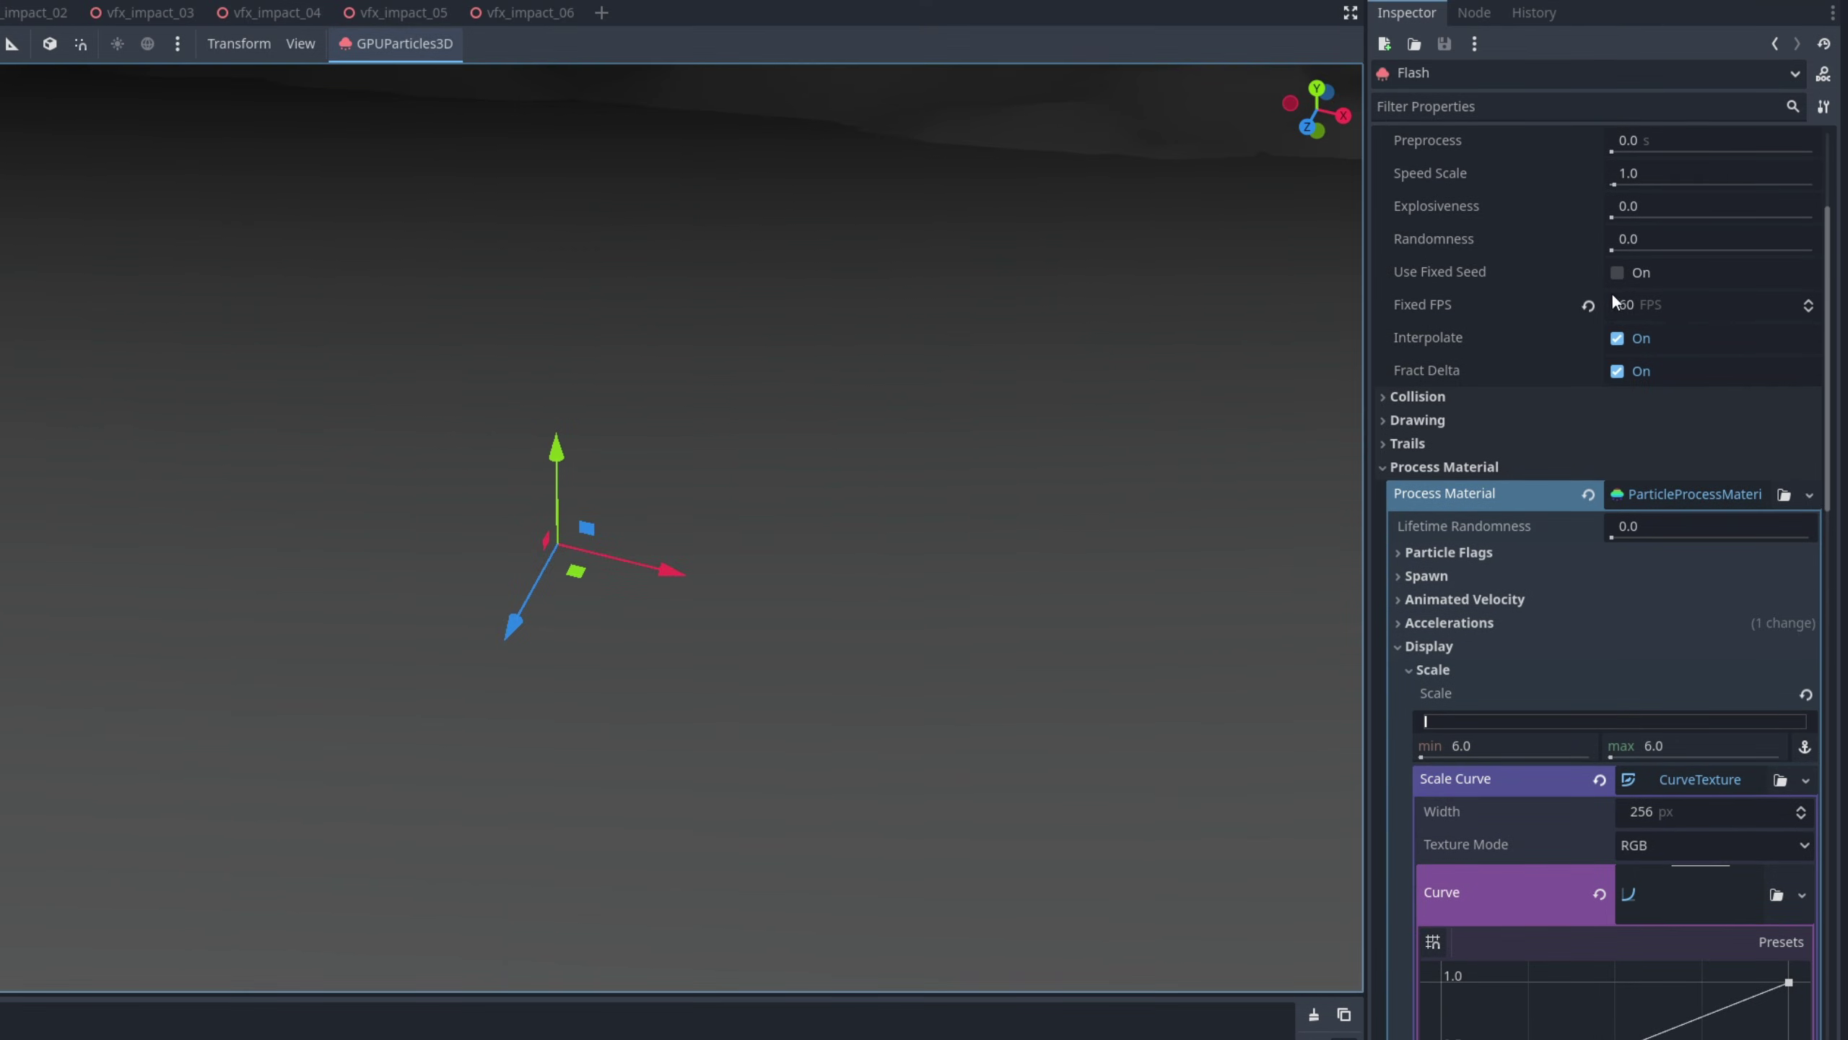
scroll(1593, 248, up, 5)
click(1608, 166)
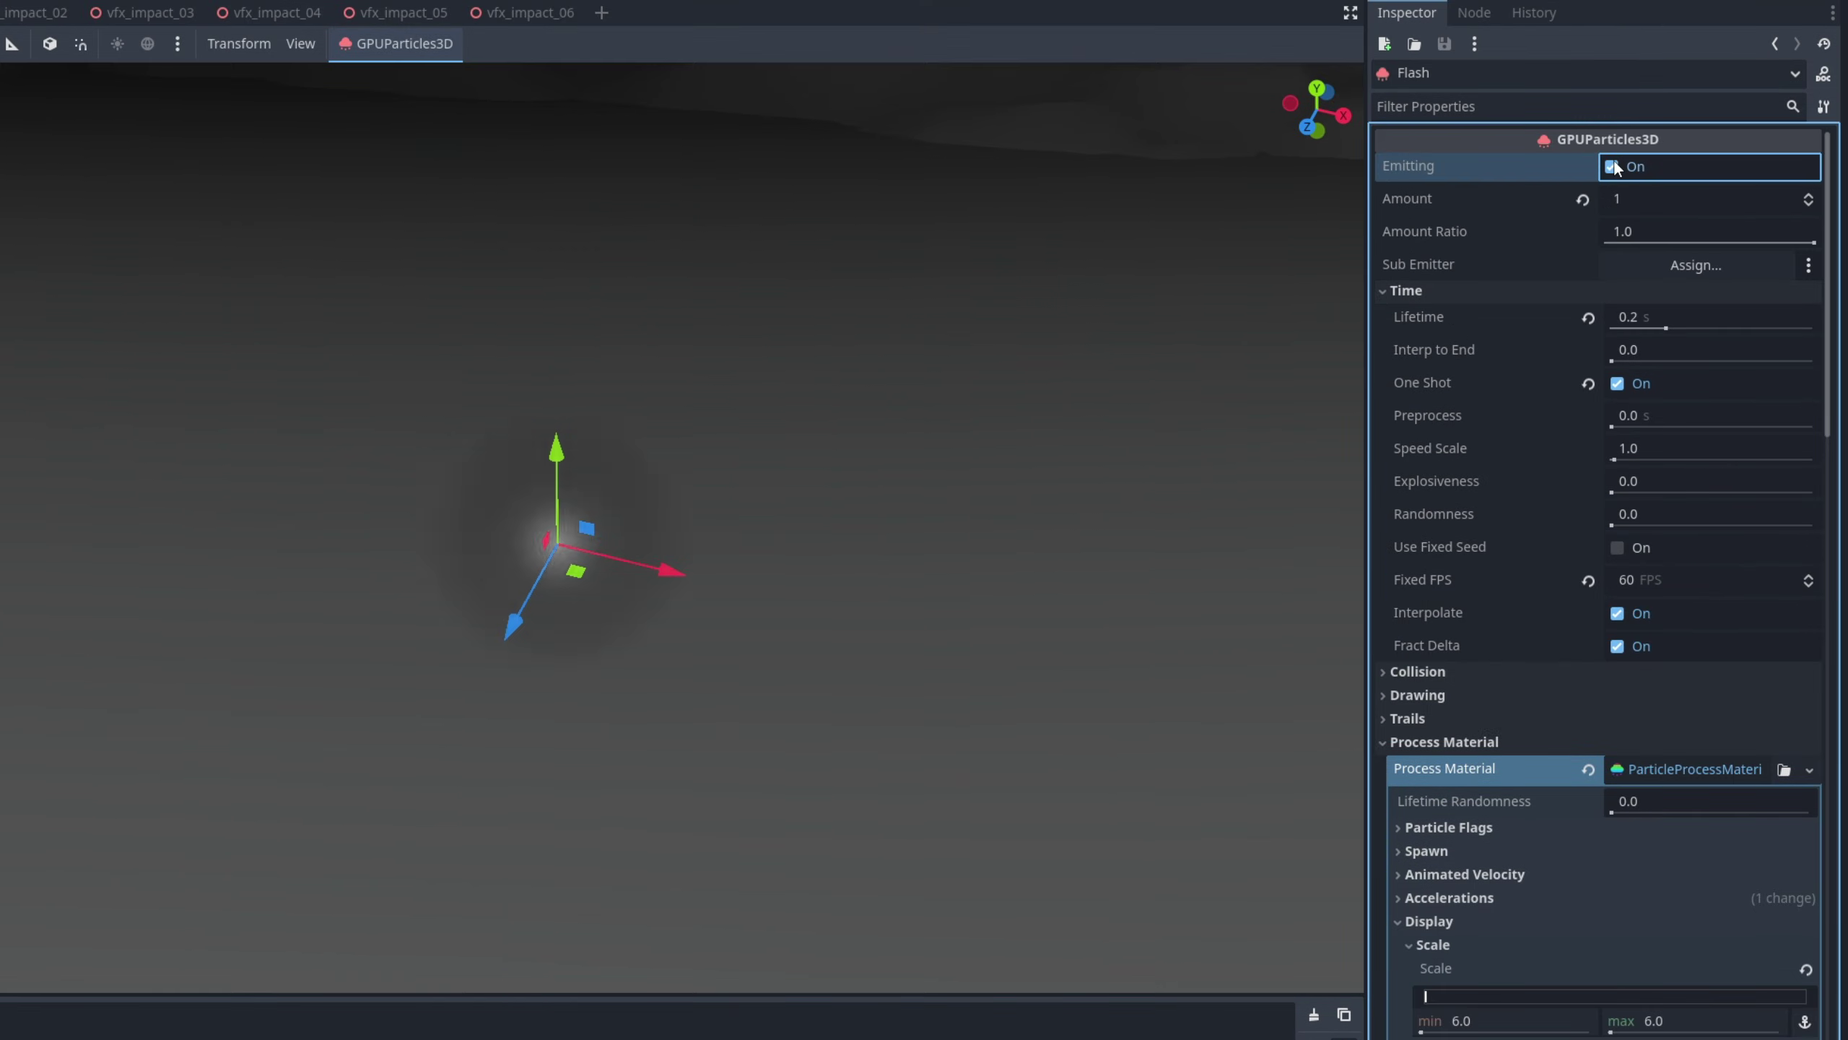
Set the Flash particle colour to an overbright pale yellow: R 3.5, G 2, B 1
click(1612, 167)
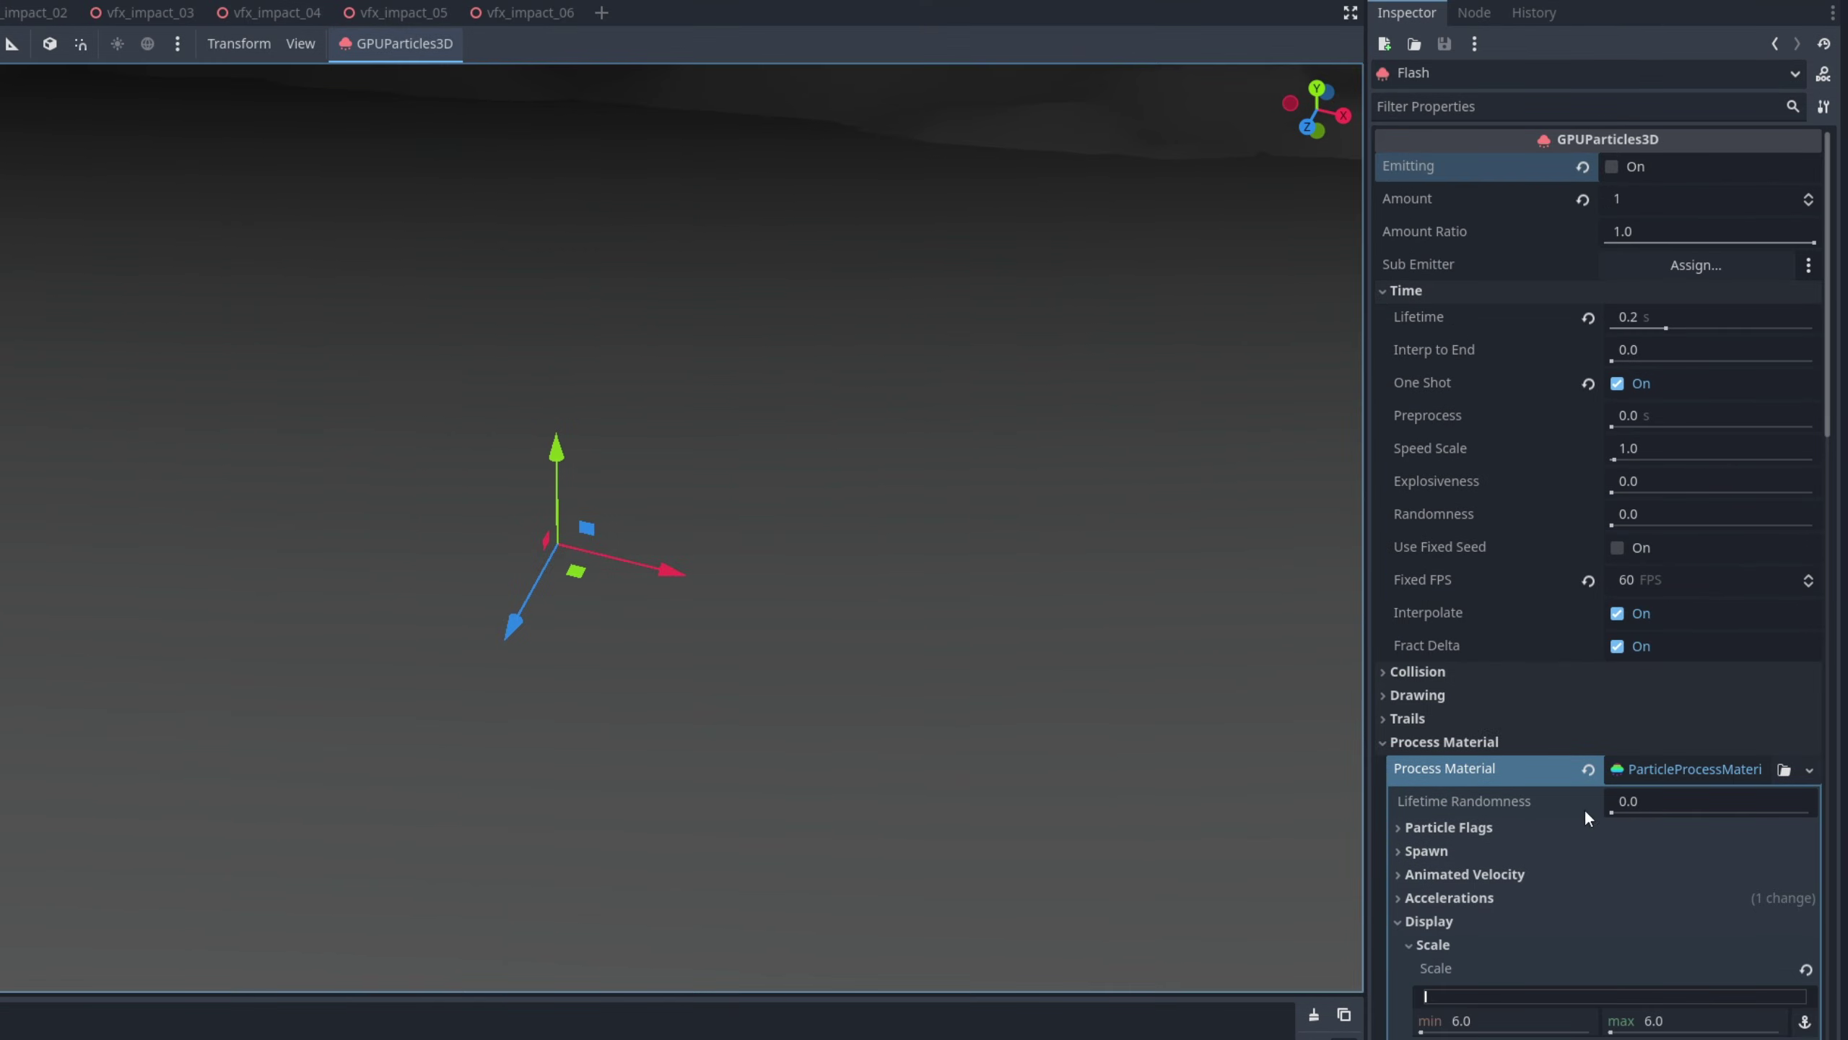
scroll(1581, 814, down, 10)
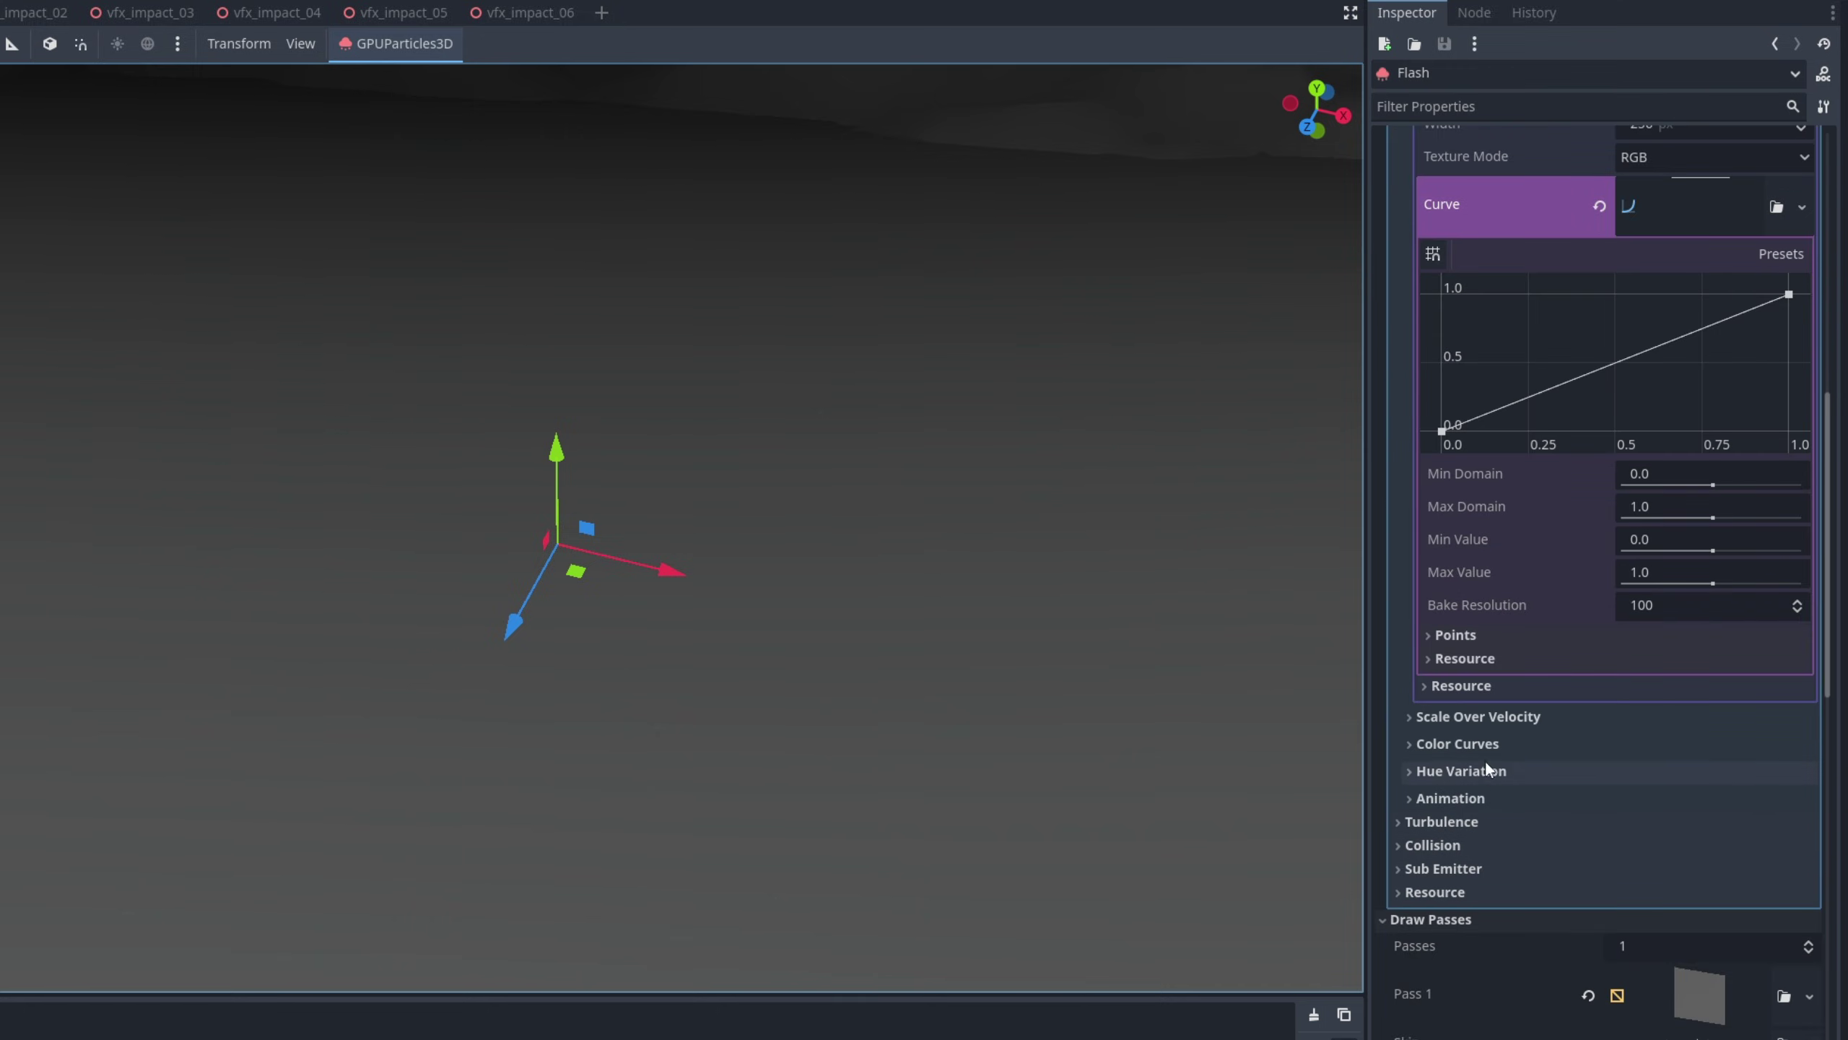
click(1475, 744)
scroll(1548, 937, down, 5)
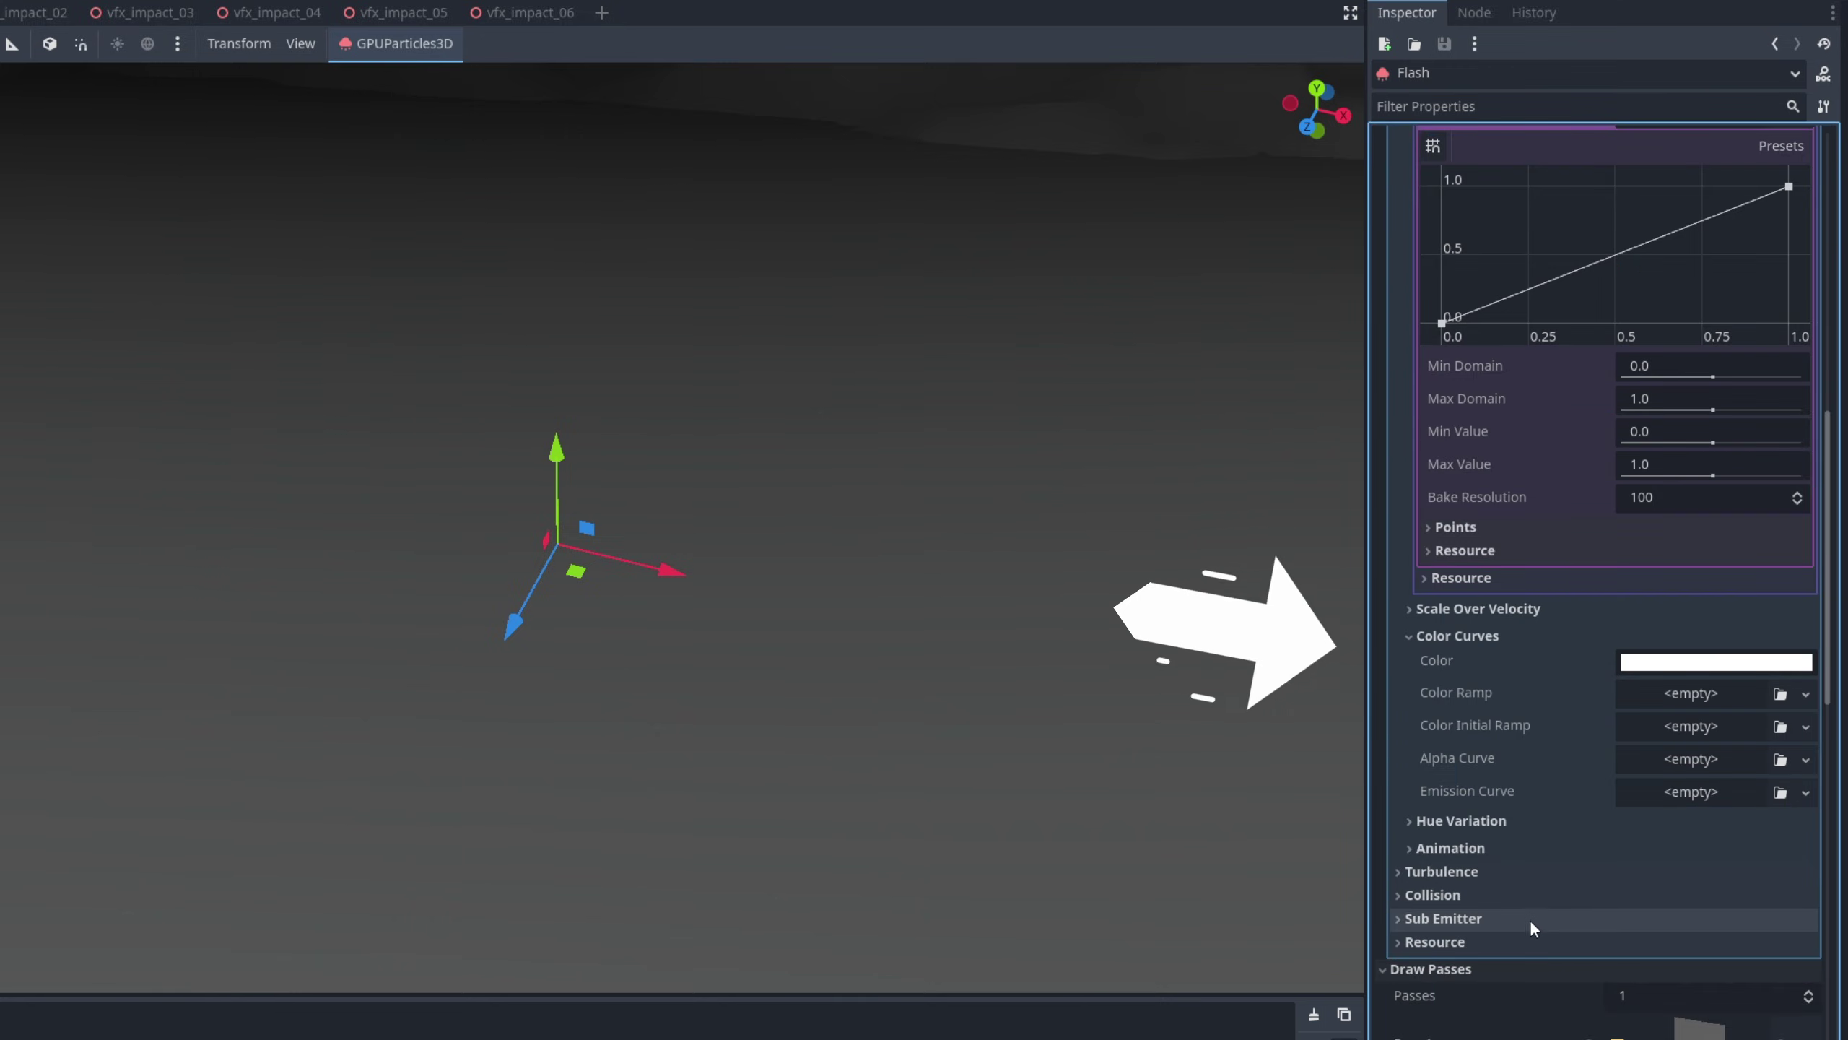
click(1716, 662)
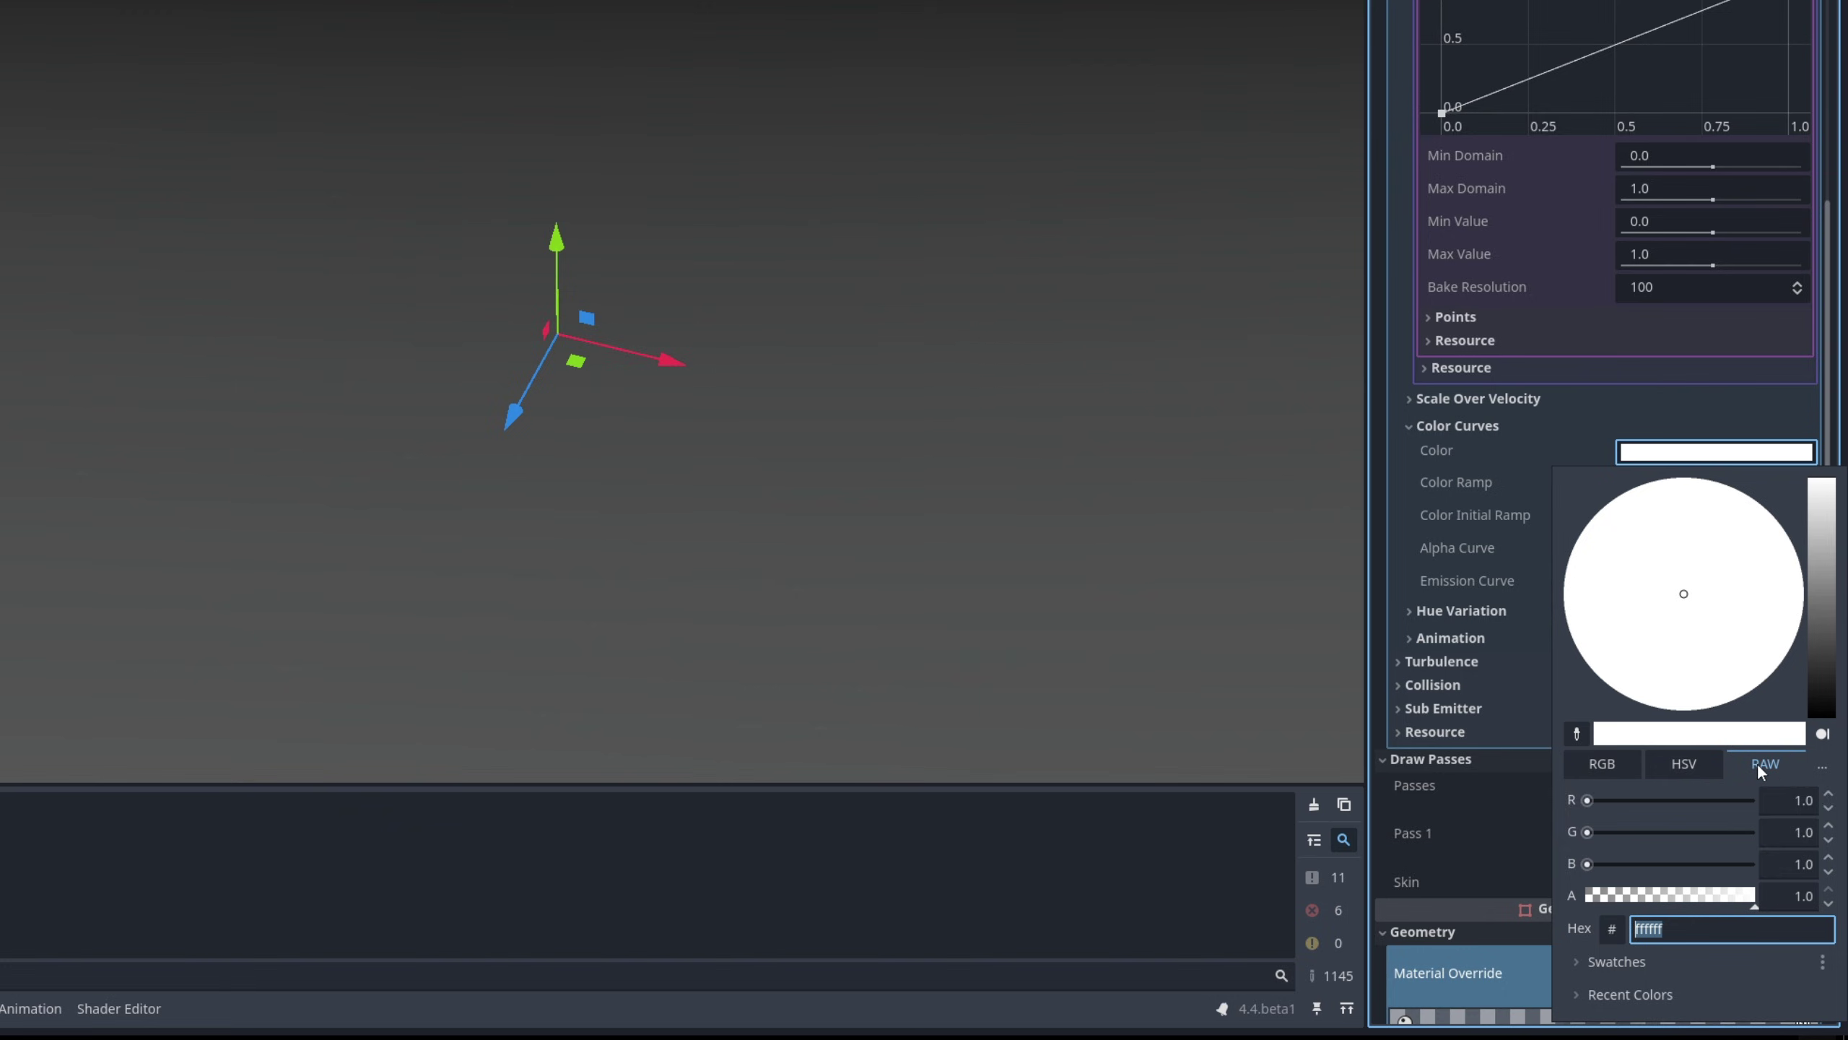
click(1786, 800)
text(3.5)
click(1803, 810)
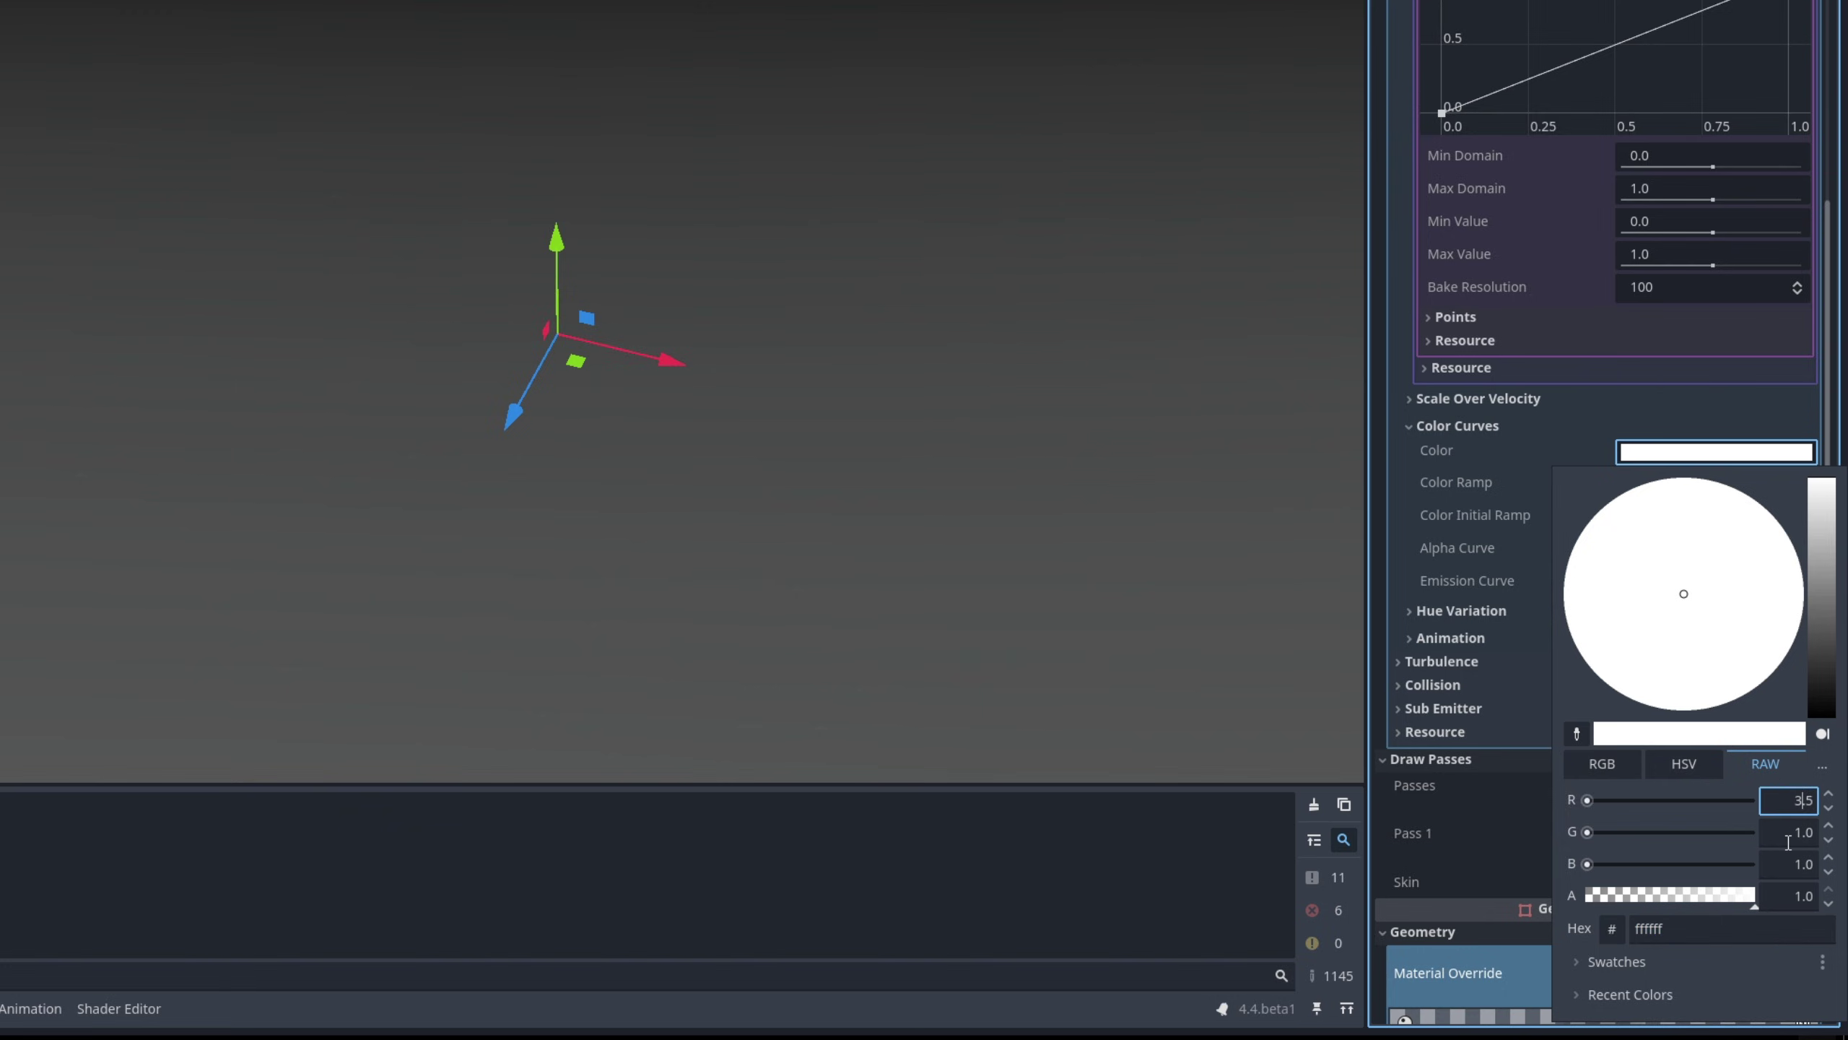
click(1787, 839)
text(2)
click(1805, 868)
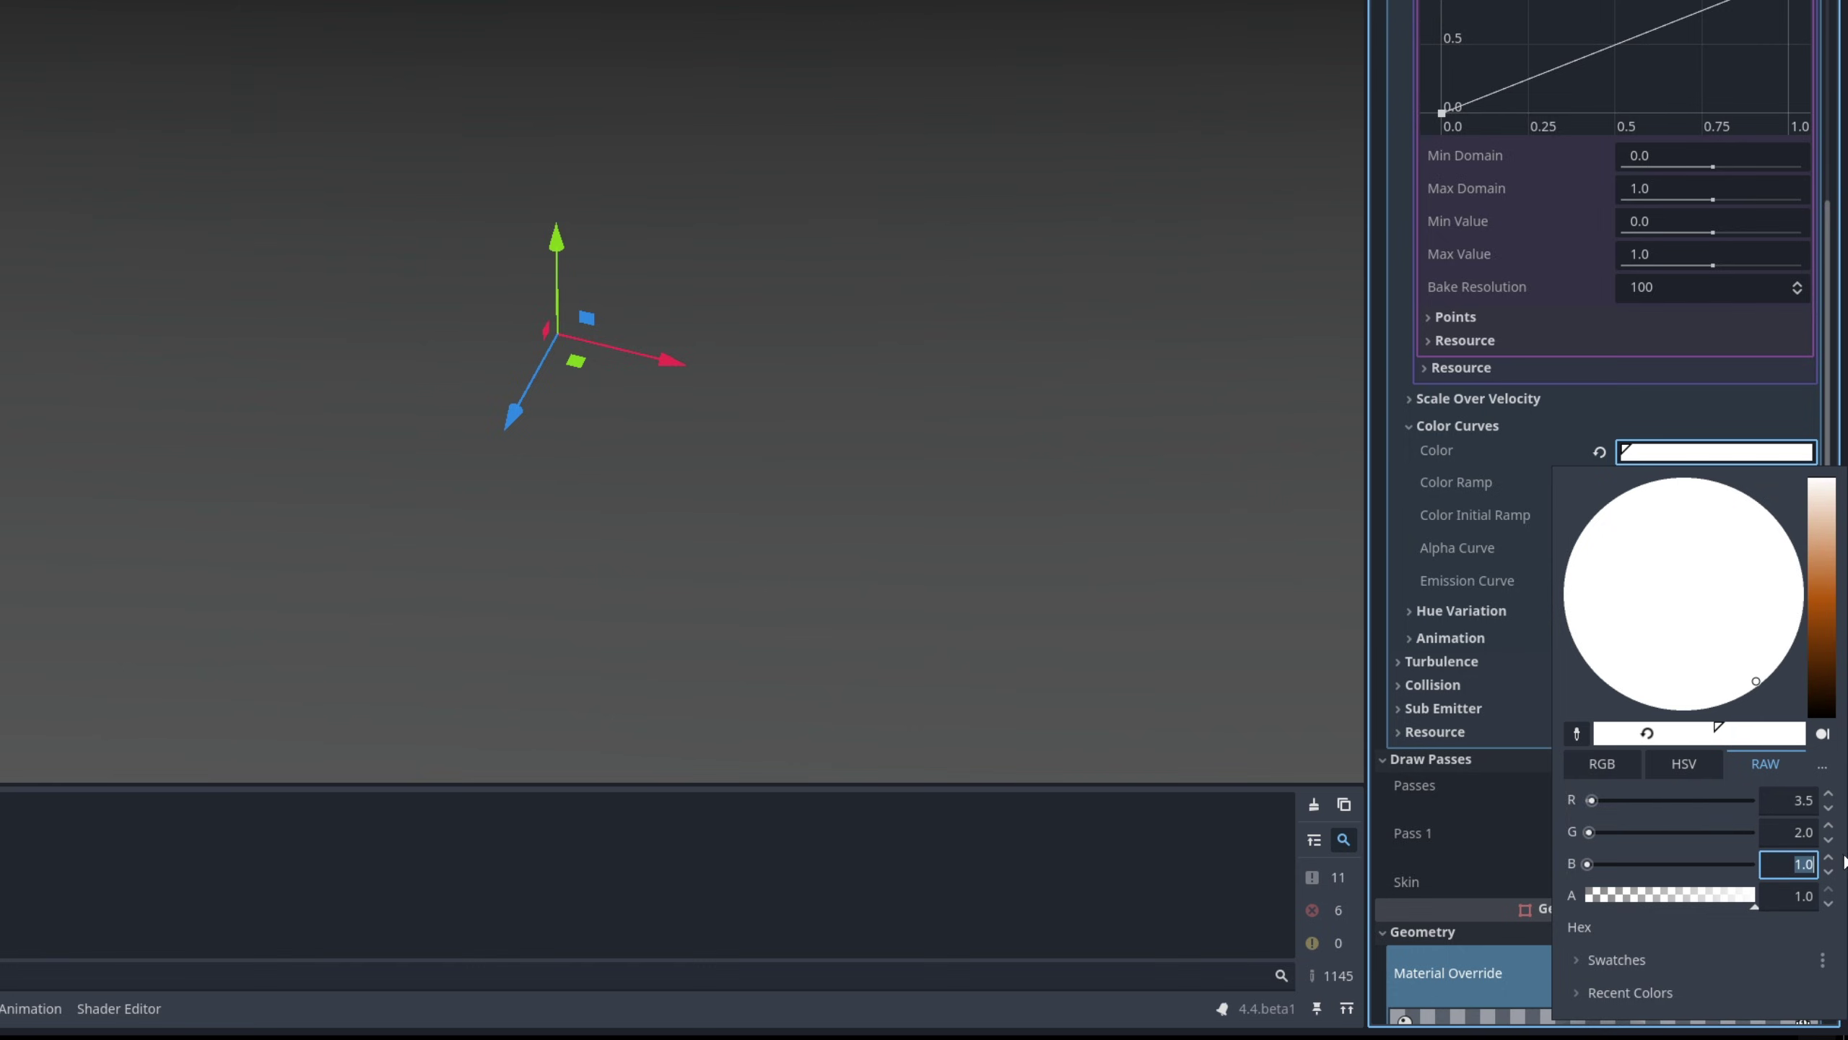
click(1845, 863)
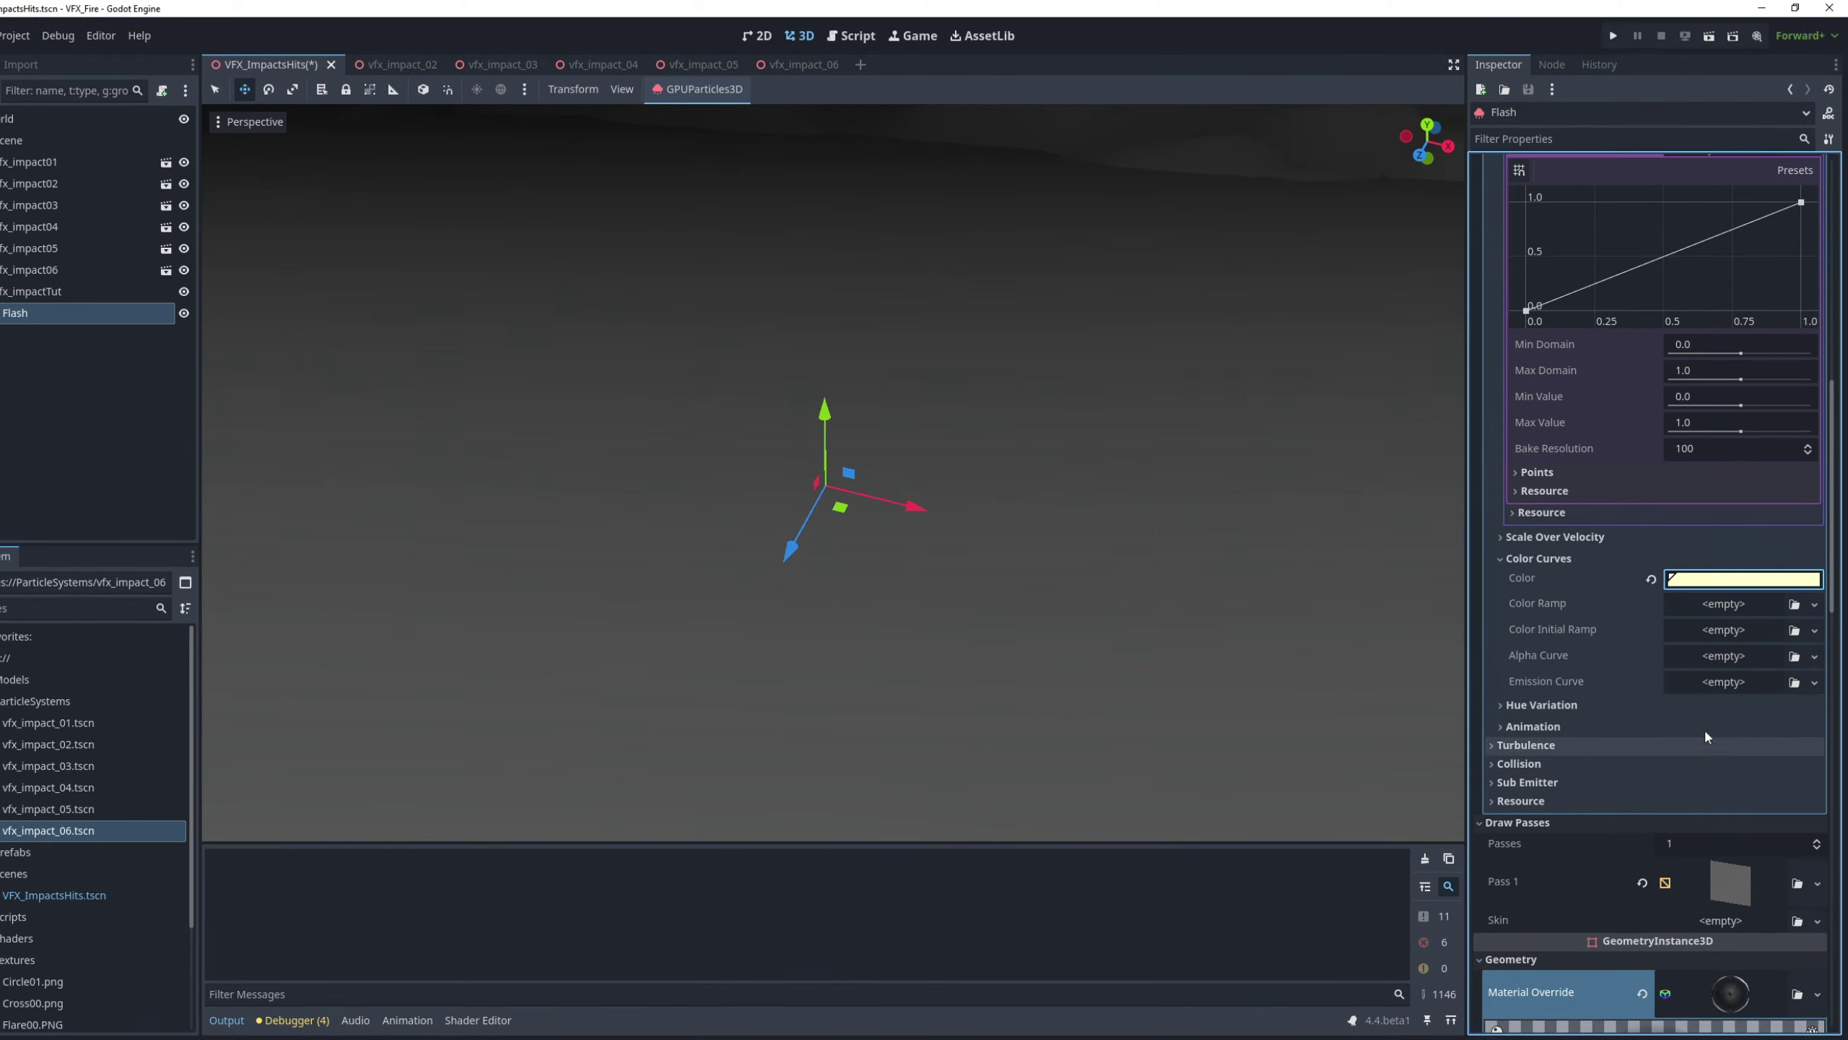
Replay the Flash several times to preview it, then cut its lifetime from 0.2 to 0.1 s
scroll(1704, 717, up, 15)
click(1663, 187)
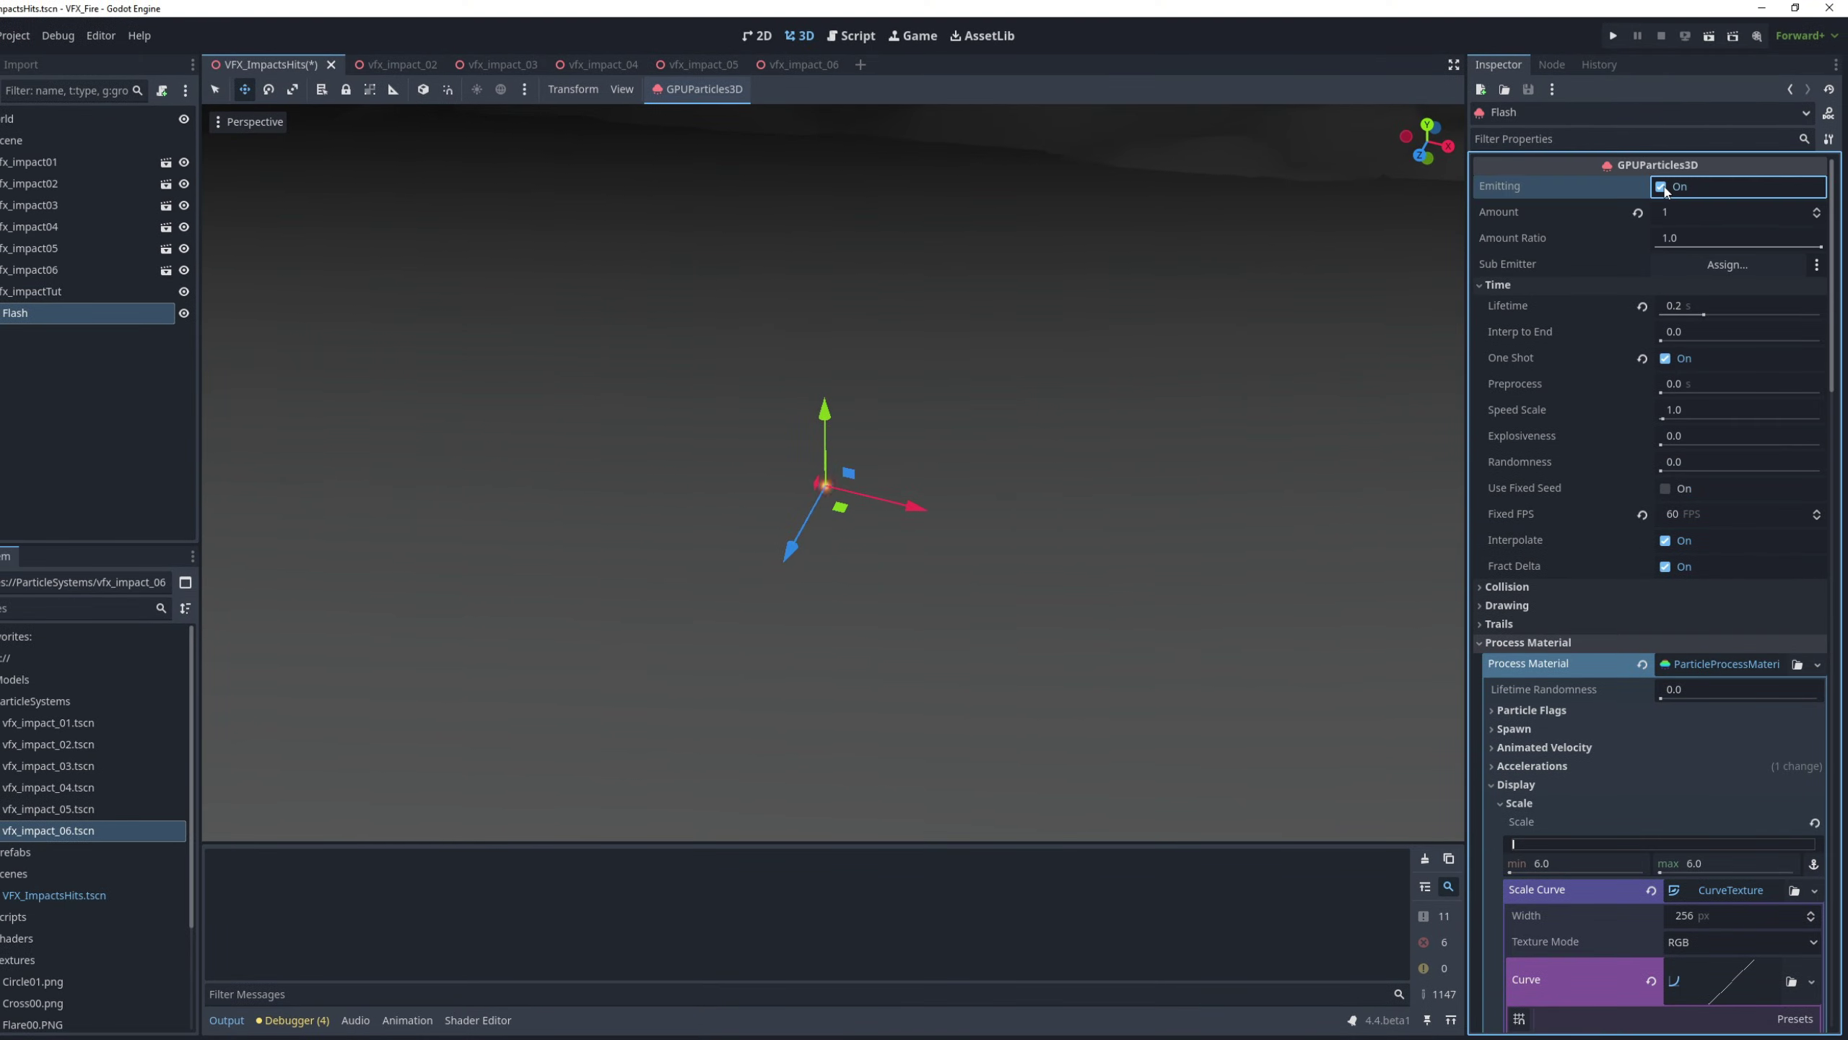
click(1665, 189)
click(1662, 187)
click(1662, 187)
click(1663, 188)
click(1662, 187)
click(1663, 187)
click(1662, 187)
click(1663, 187)
drag(1770, 315, 1750, 315)
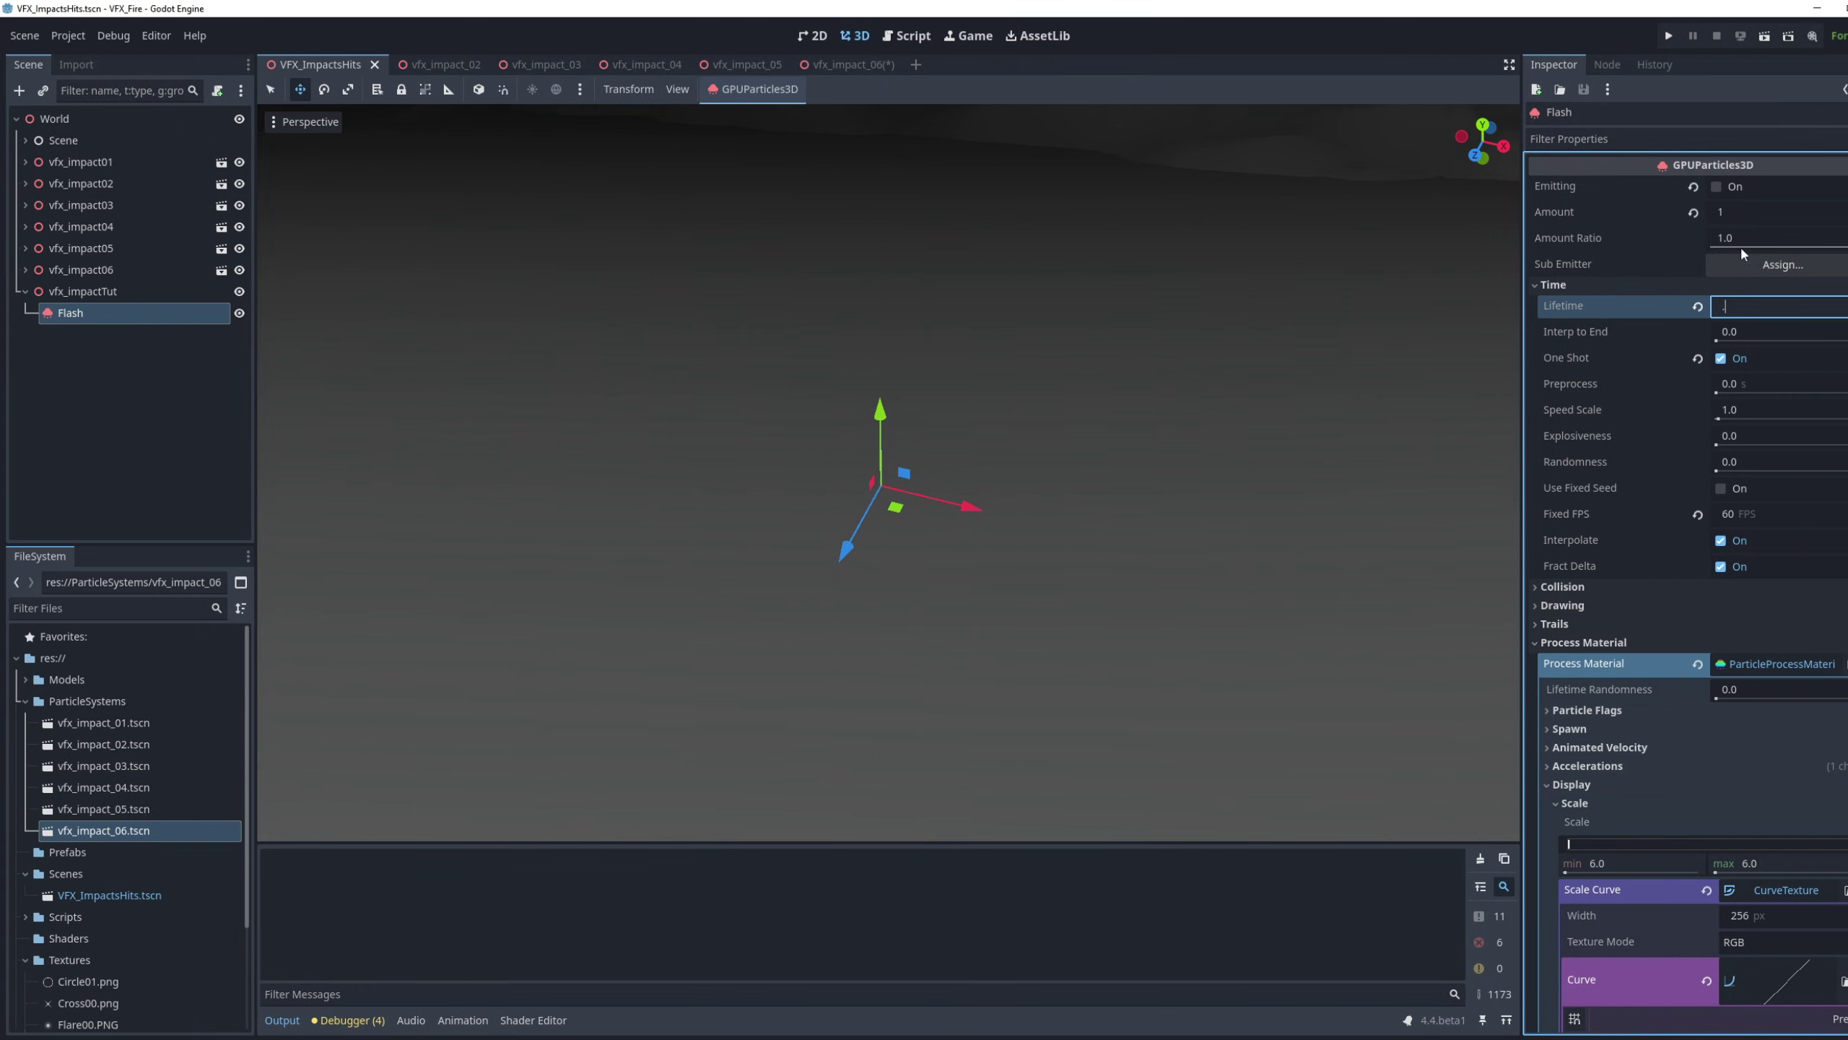
click(1719, 187)
Replay the Flash a few more times to preview the shorter 0.1 s lifetime
click(1719, 187)
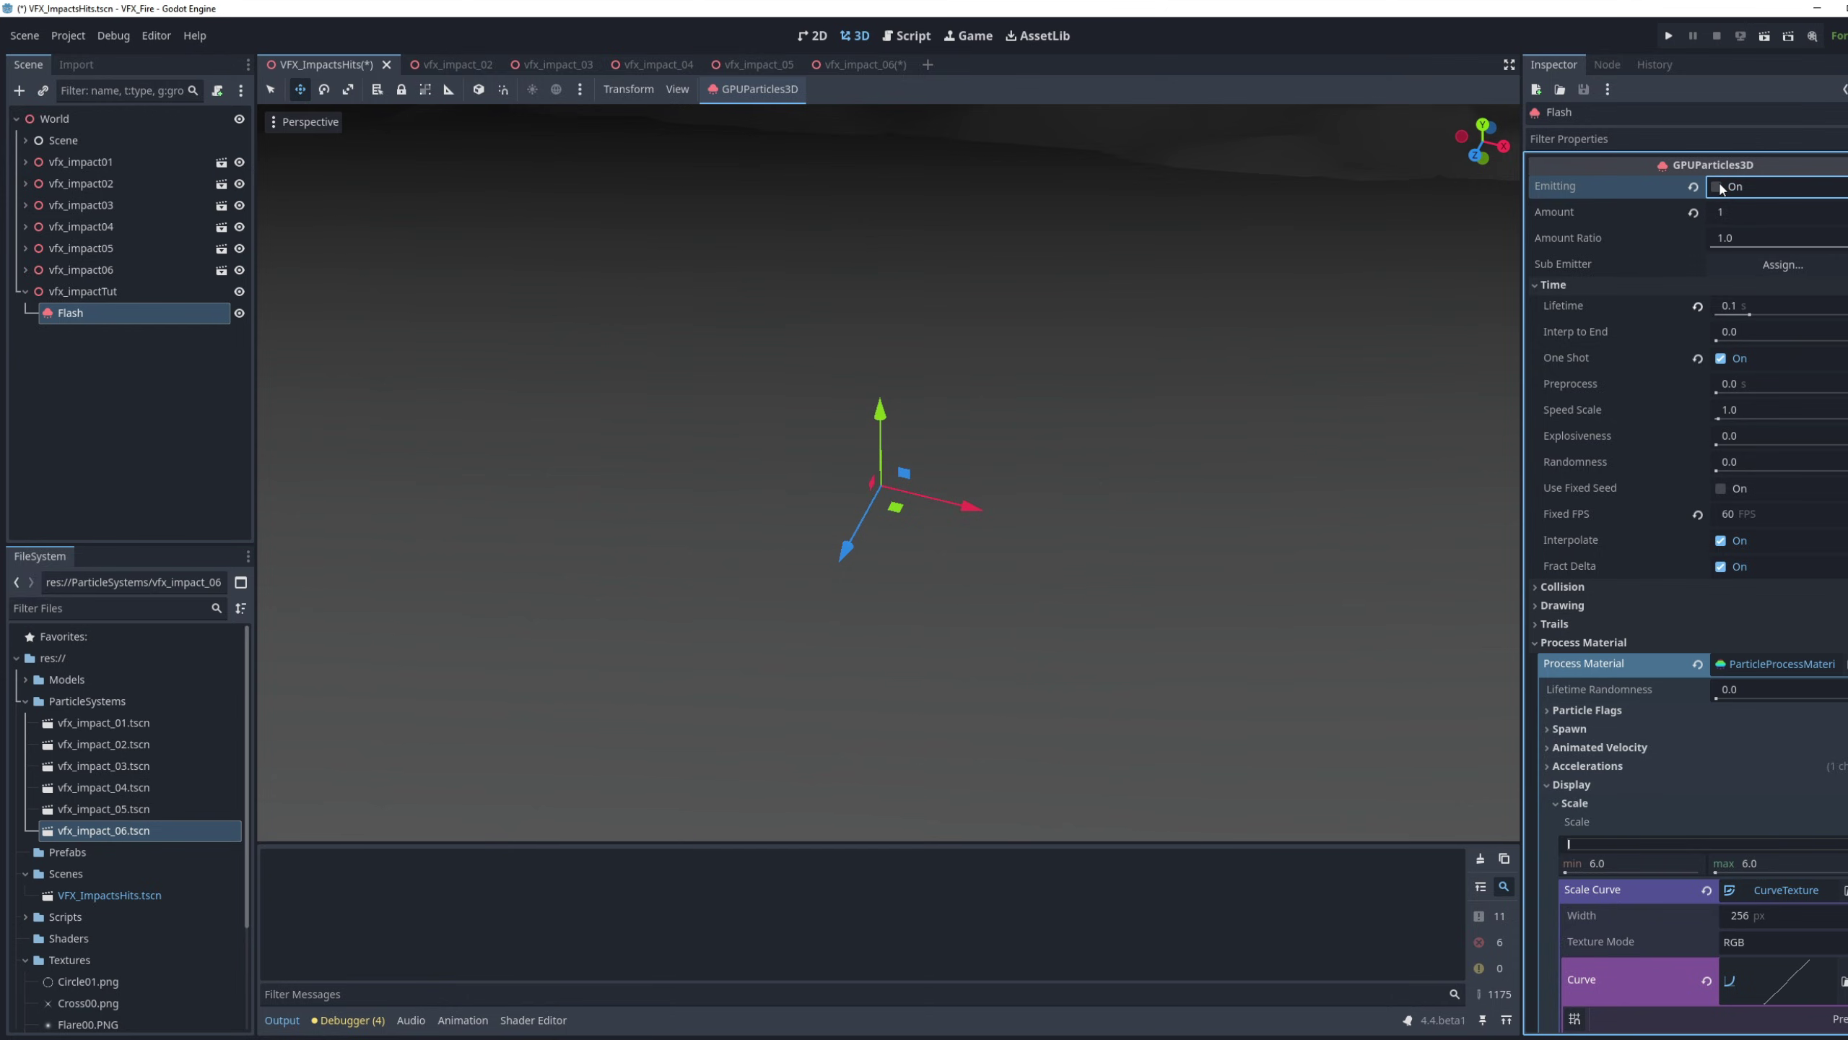
click(1719, 187)
click(1719, 187)
click(1719, 187)
click(1719, 187)
Duplicate the Flash node and rename the copy to 'Flare'
click(129, 292)
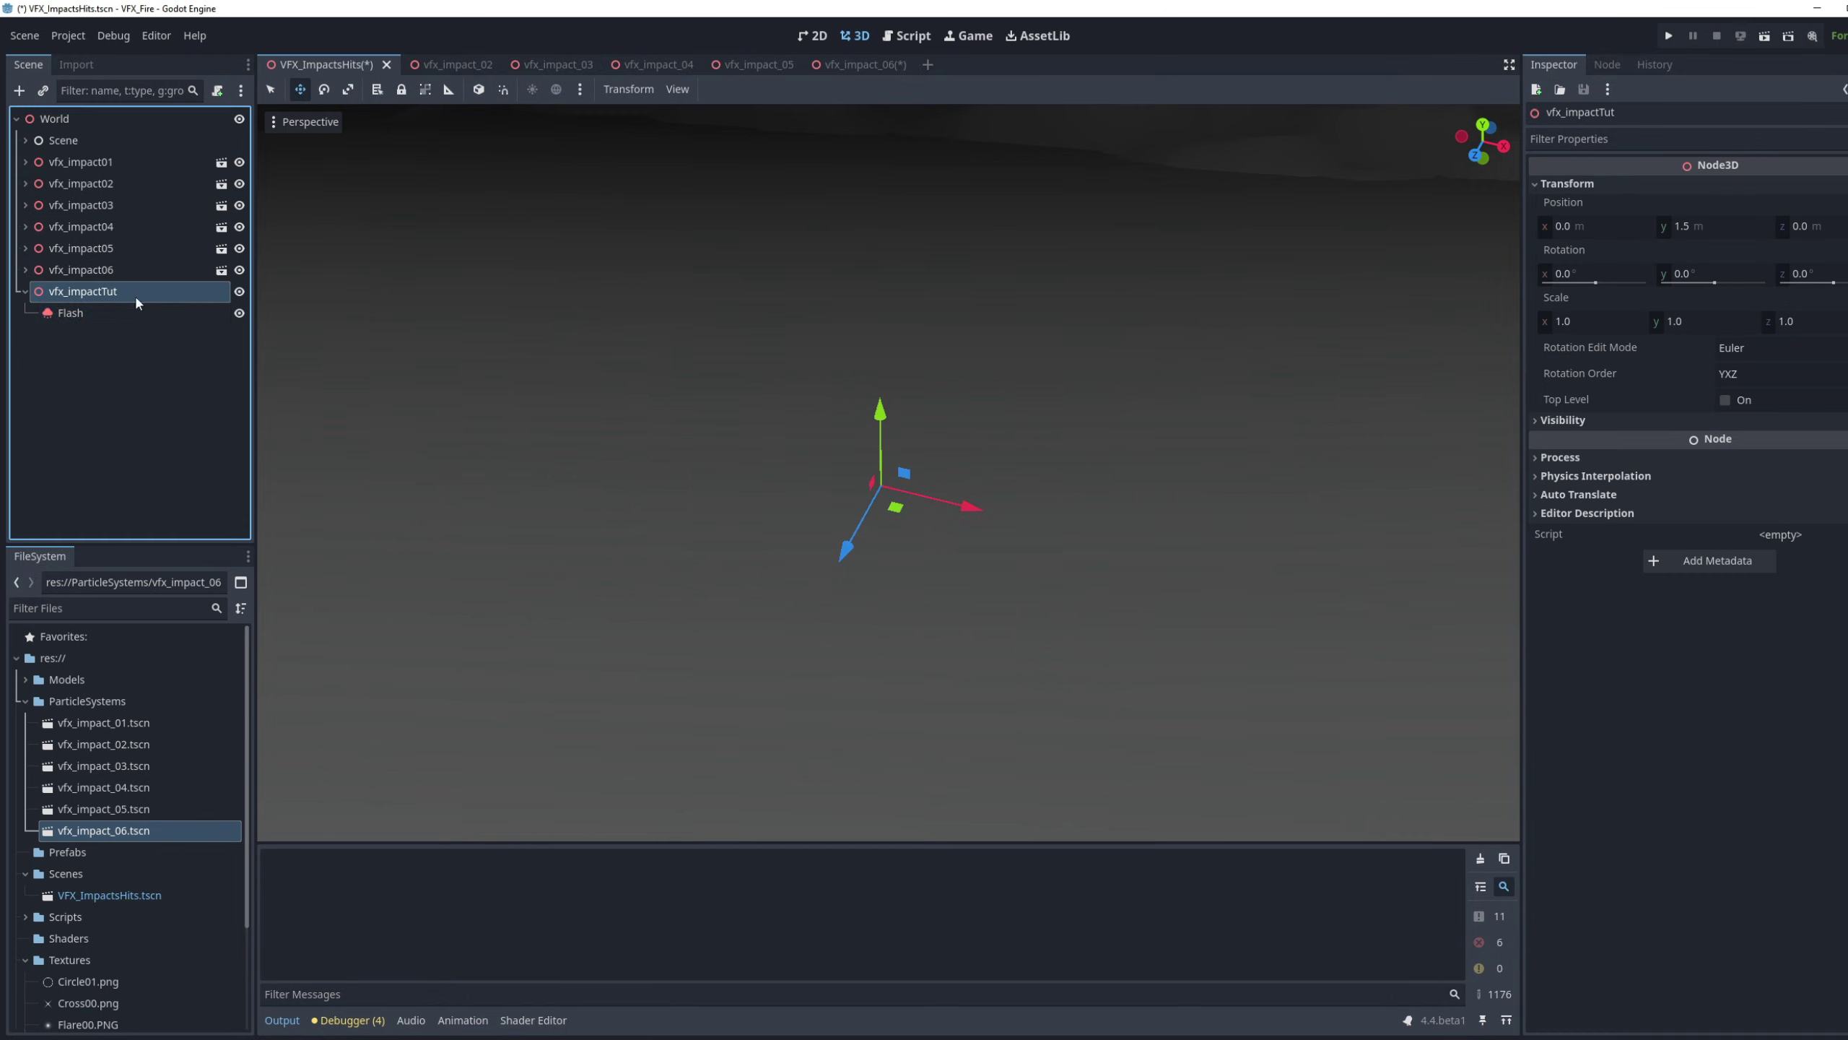
click(102, 314)
key(ctrl+d)
double_click(88, 326)
drag(94, 328, 2, 336)
text(Flare)
key(Return)
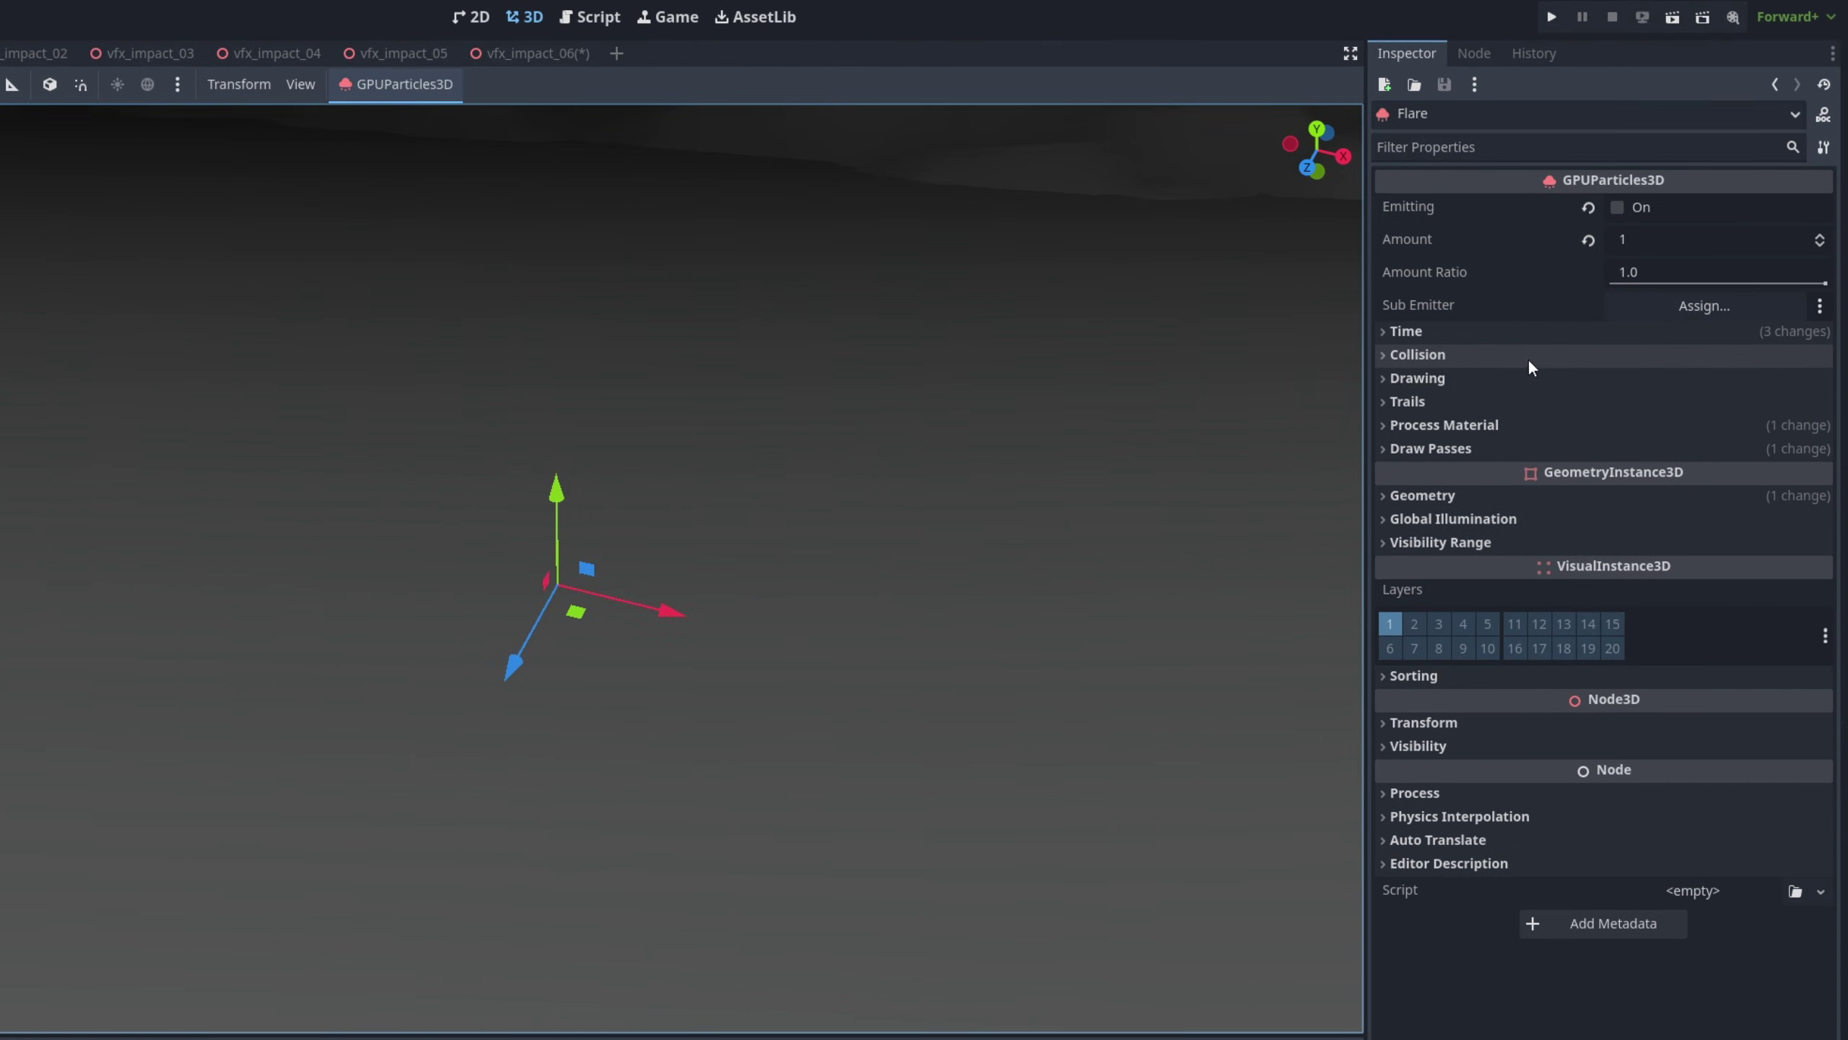
Make Flare's Process Material and Geometry Material Override unique
click(1447, 424)
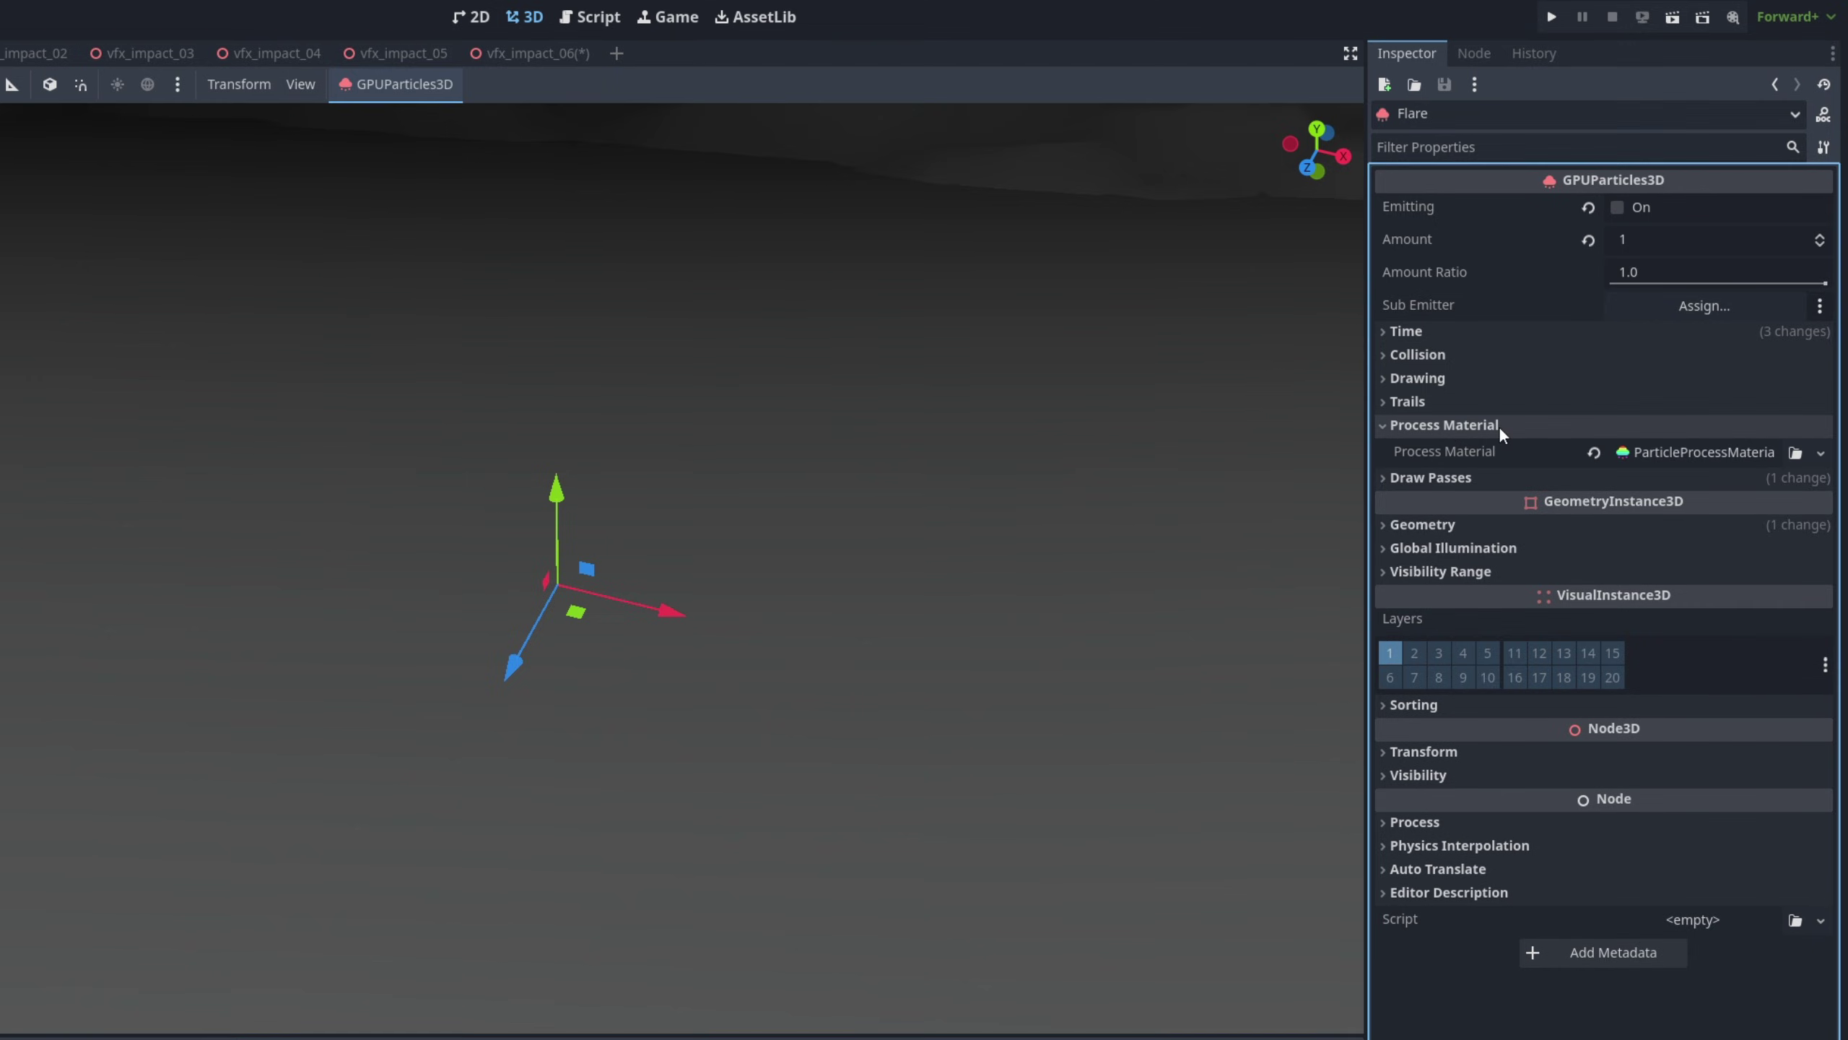
click(1821, 452)
click(1704, 599)
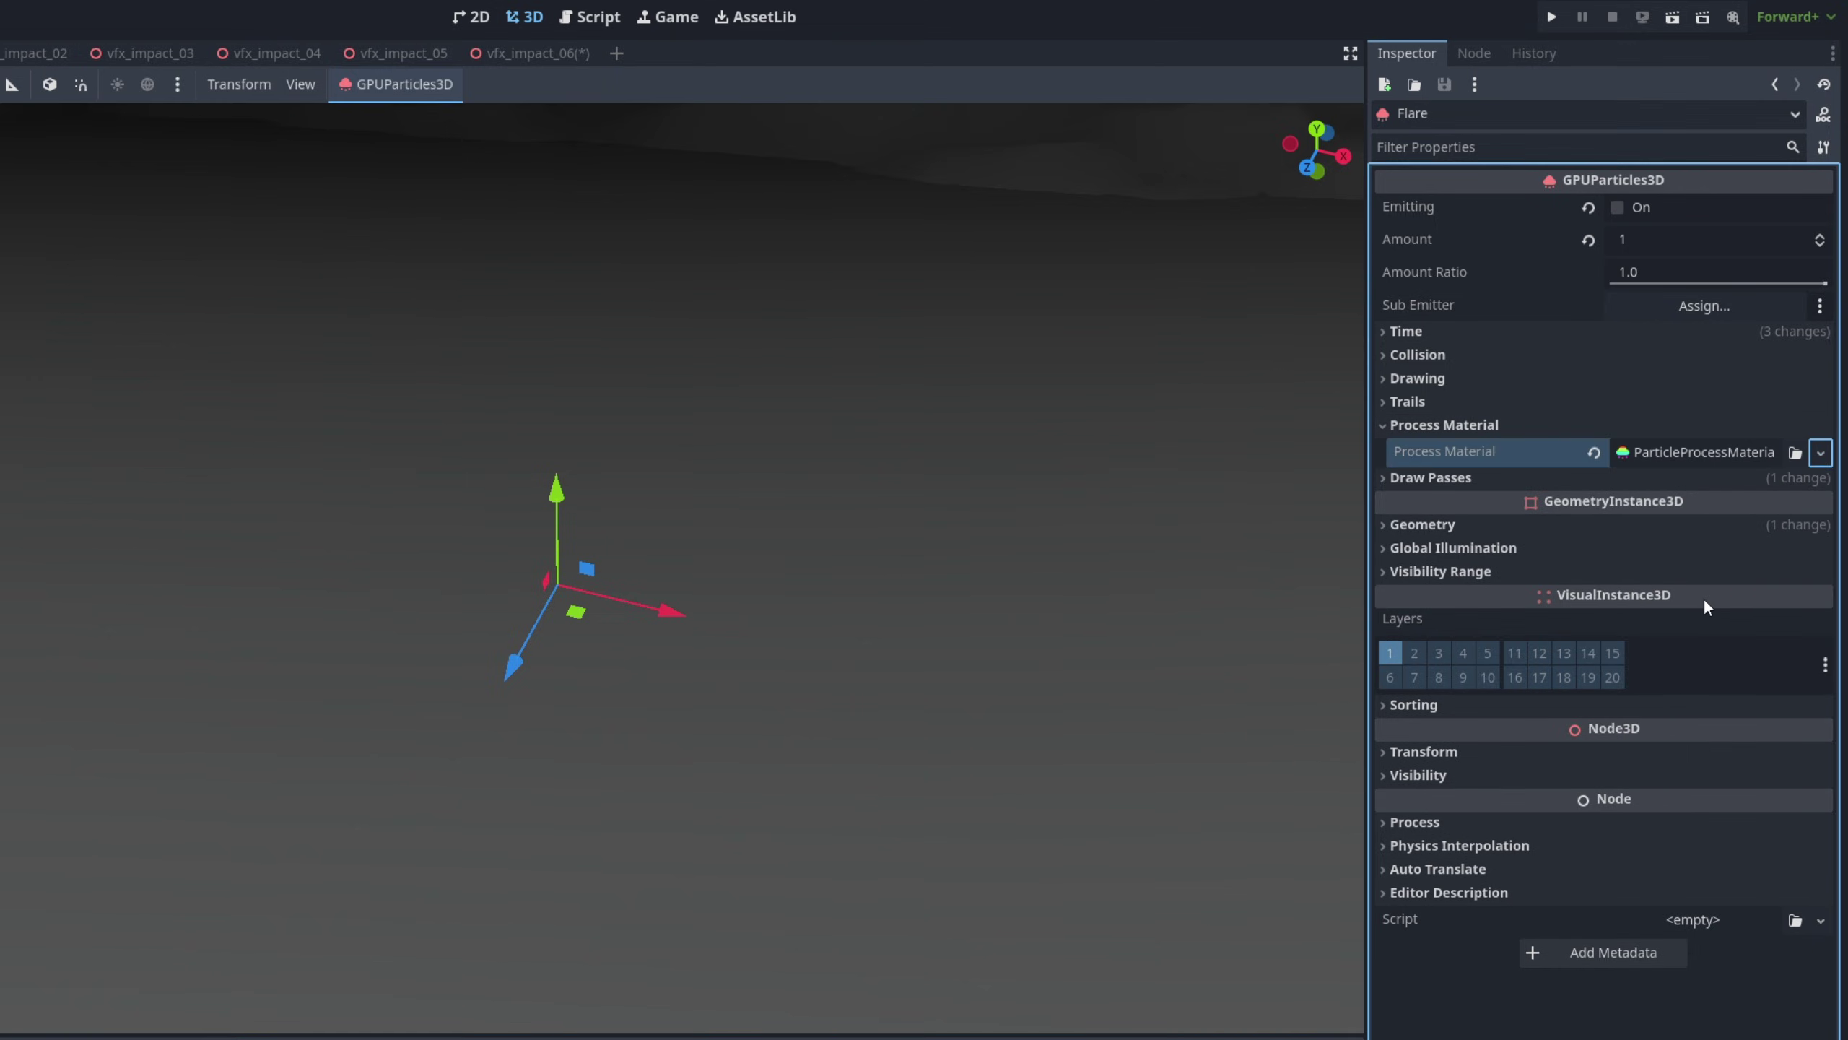
click(1651, 526)
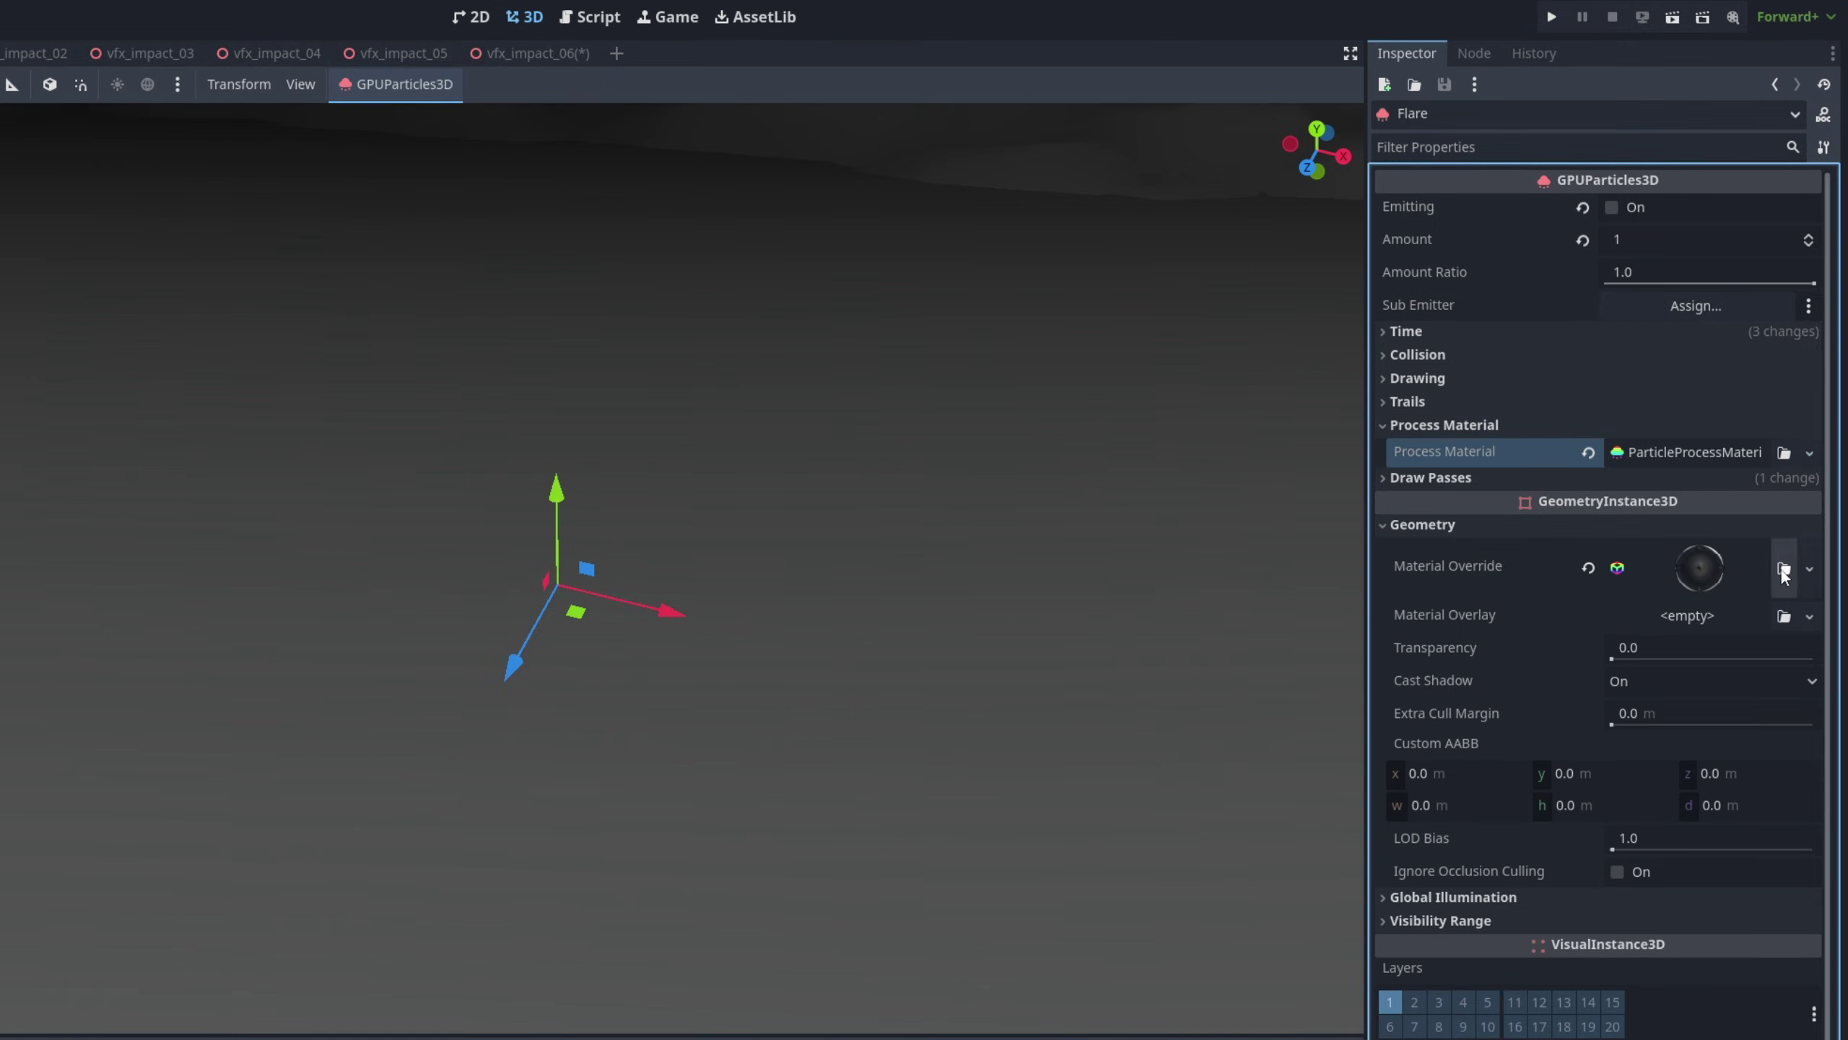
click(1810, 569)
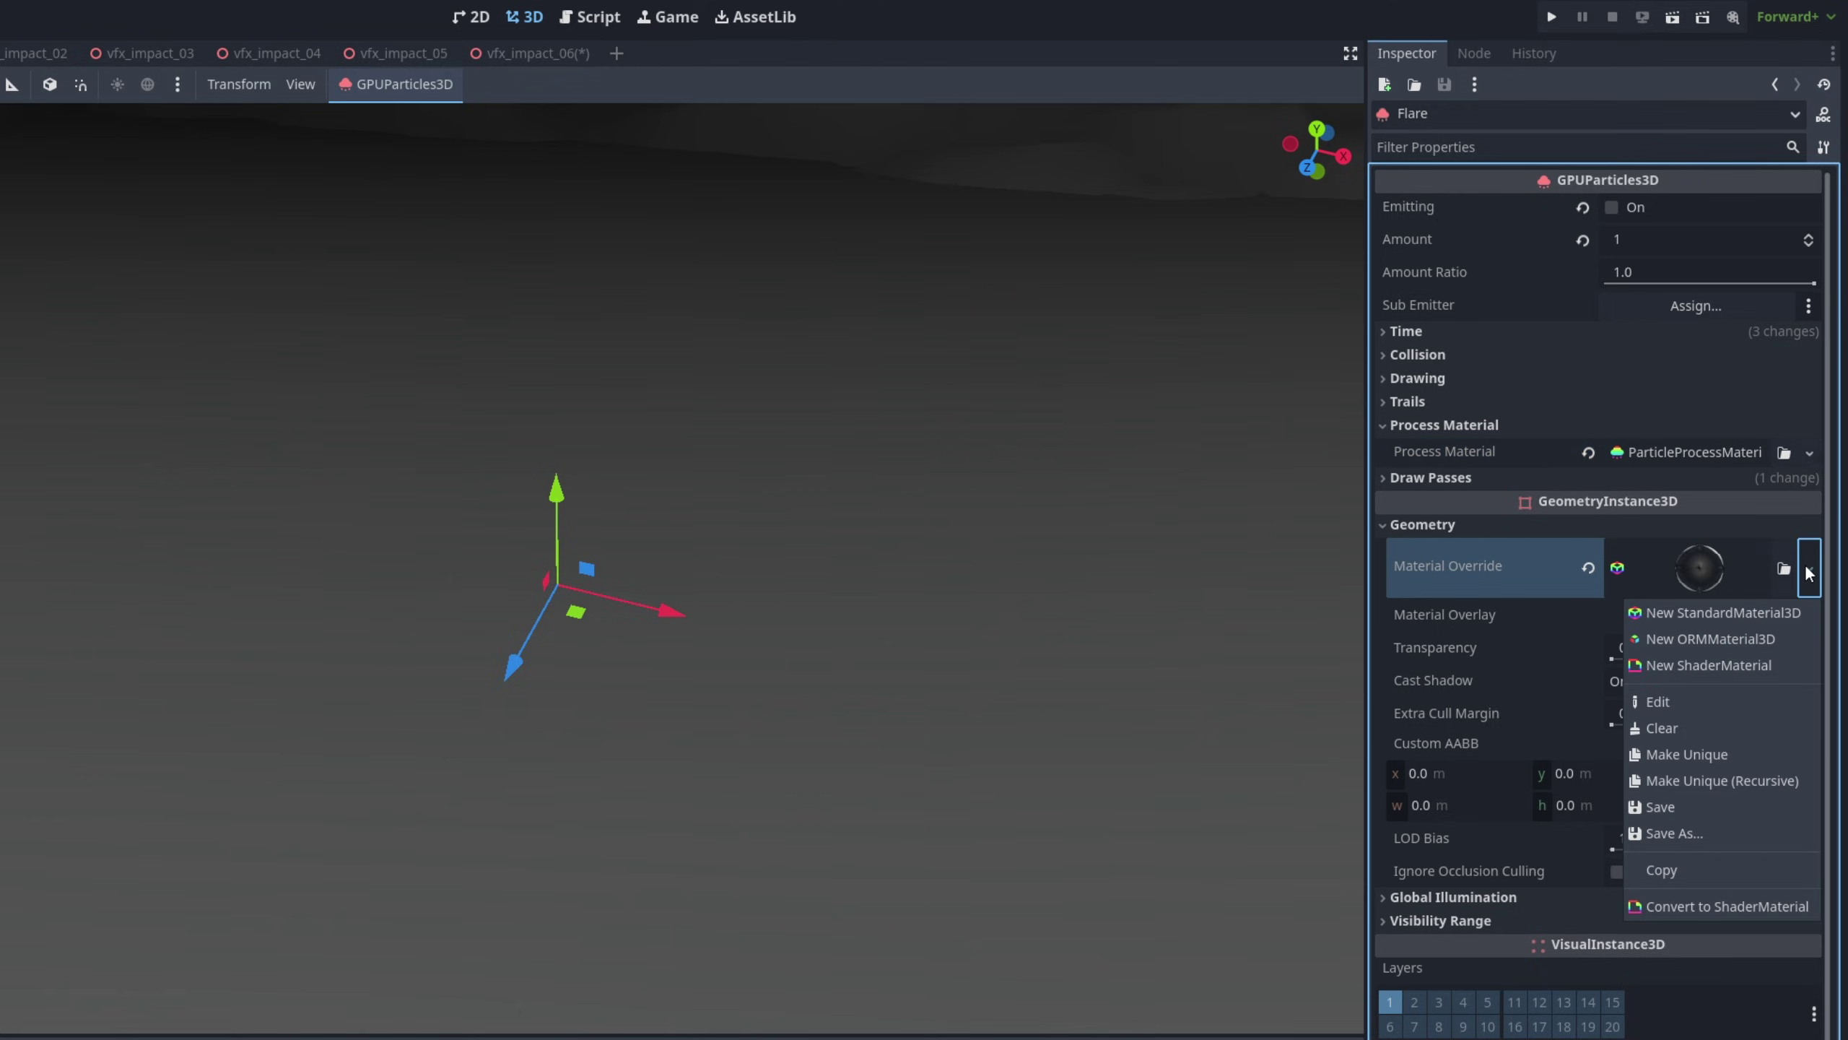
click(1738, 753)
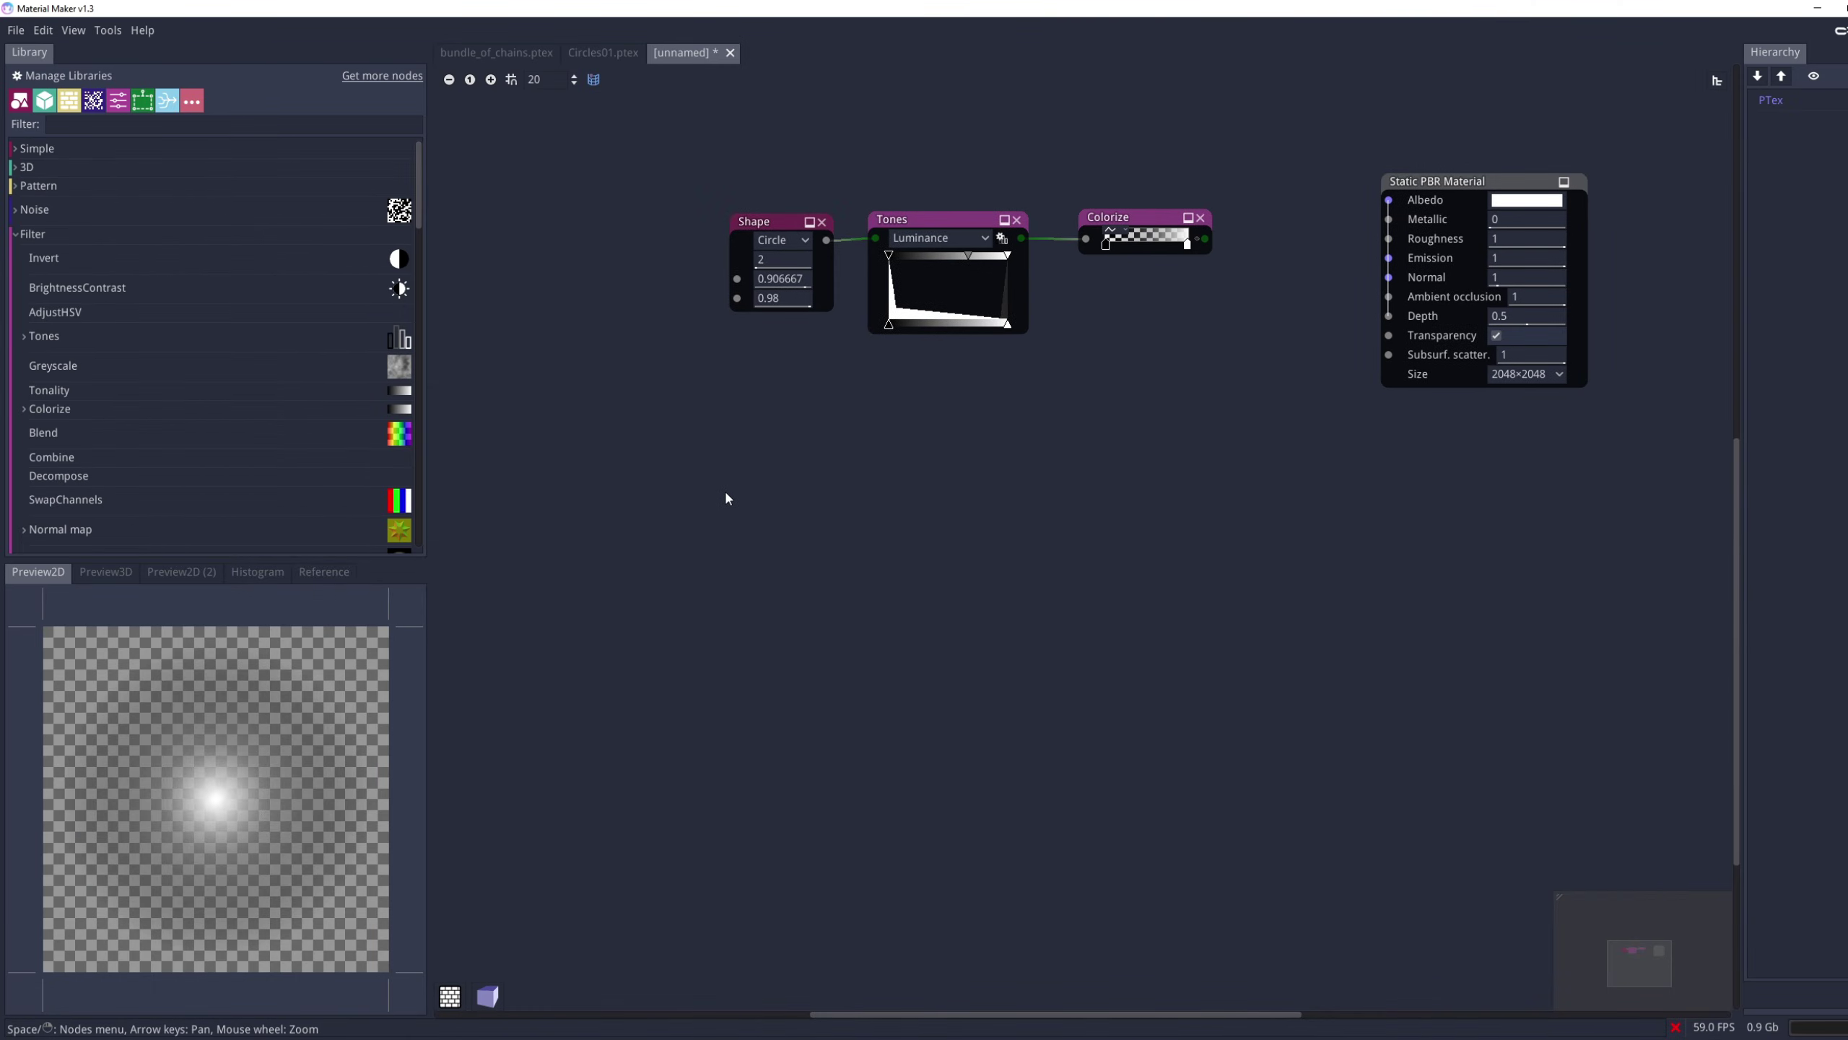
Add a circle Shape node feeding a Transform with Scale Y set to 0.1
right_click(726, 496)
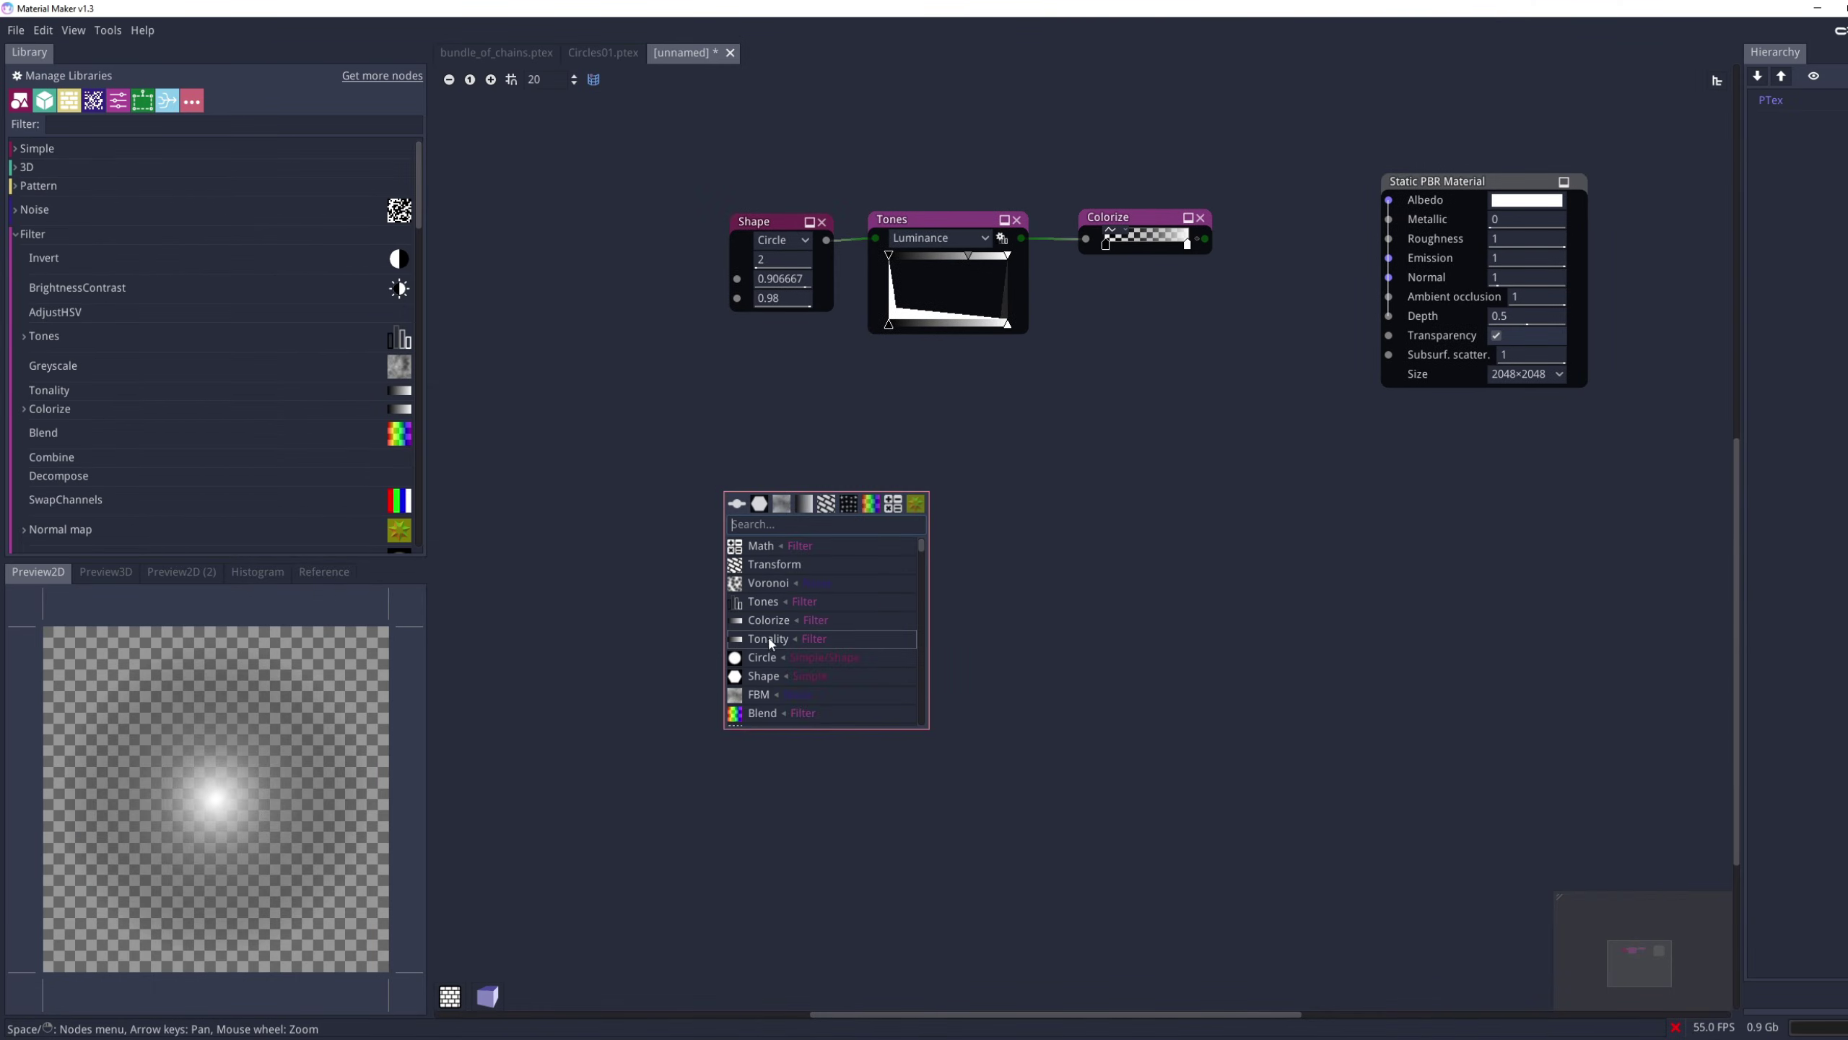
click(762, 658)
drag(764, 508, 848, 548)
text(transform)
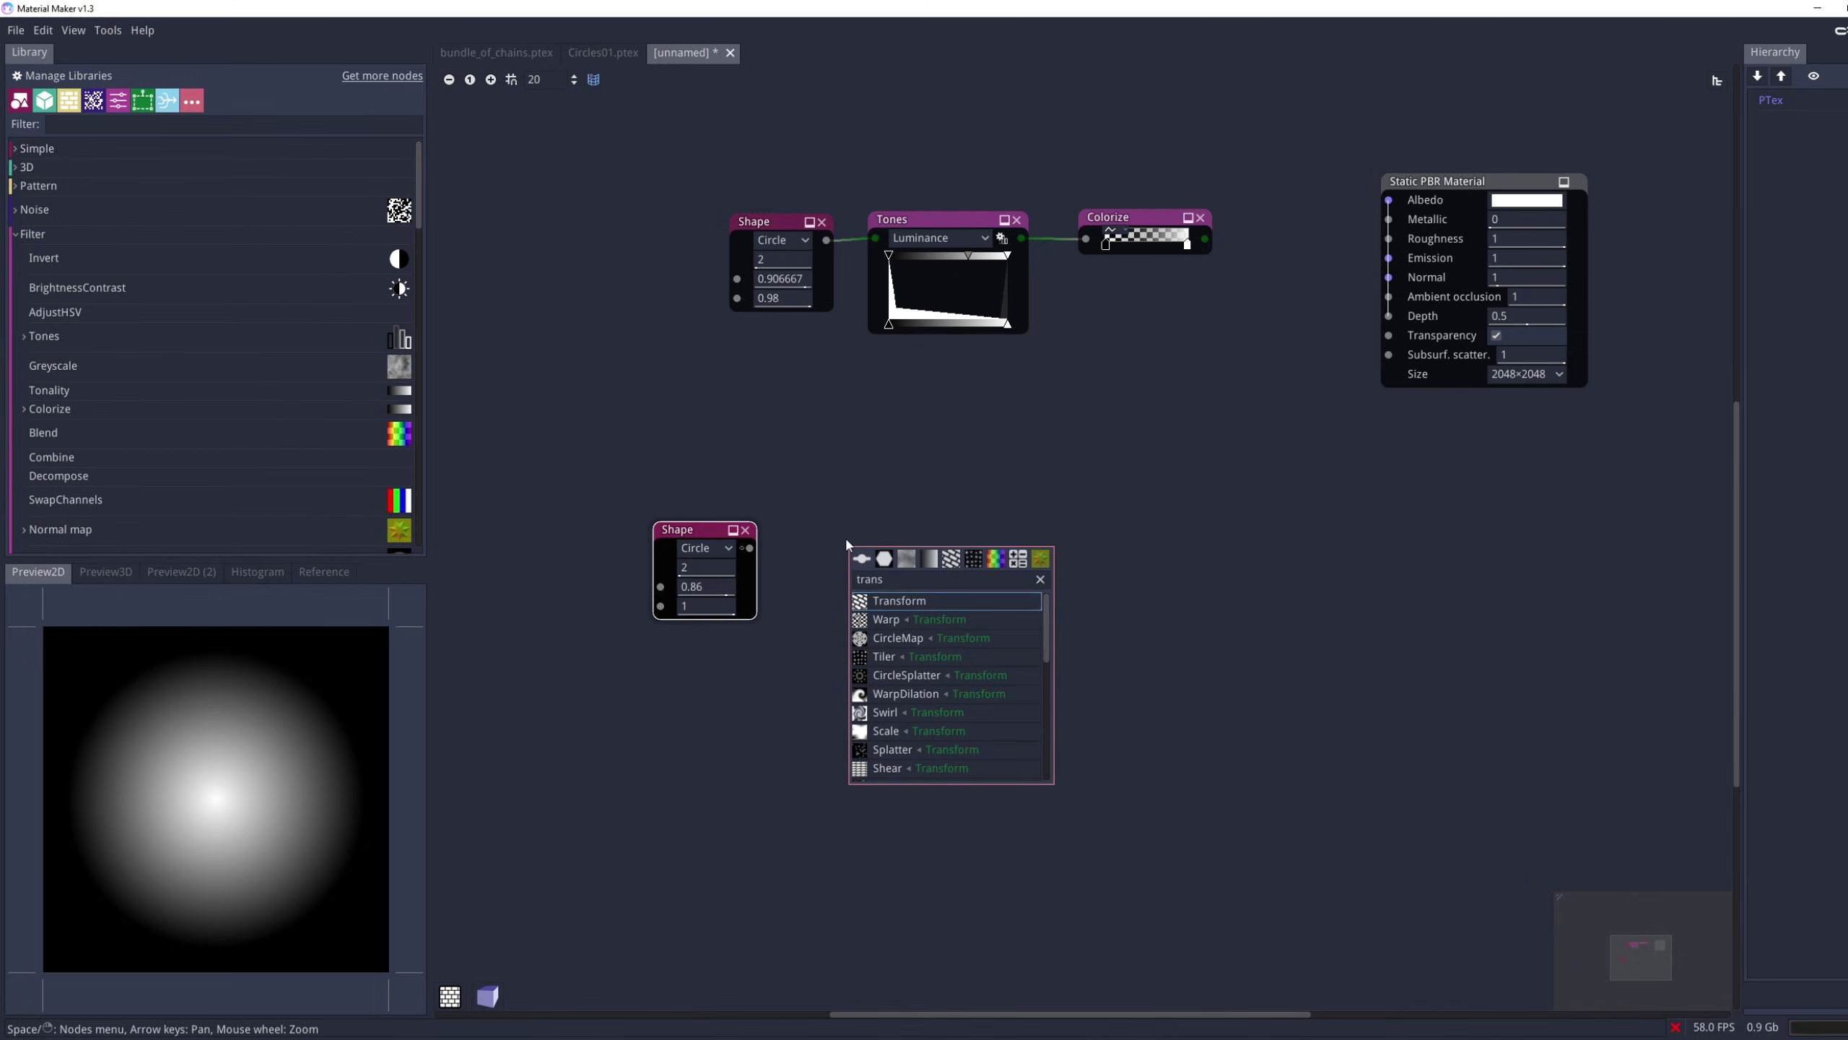
key(Return)
click(891, 542)
drag(950, 642, 956, 640)
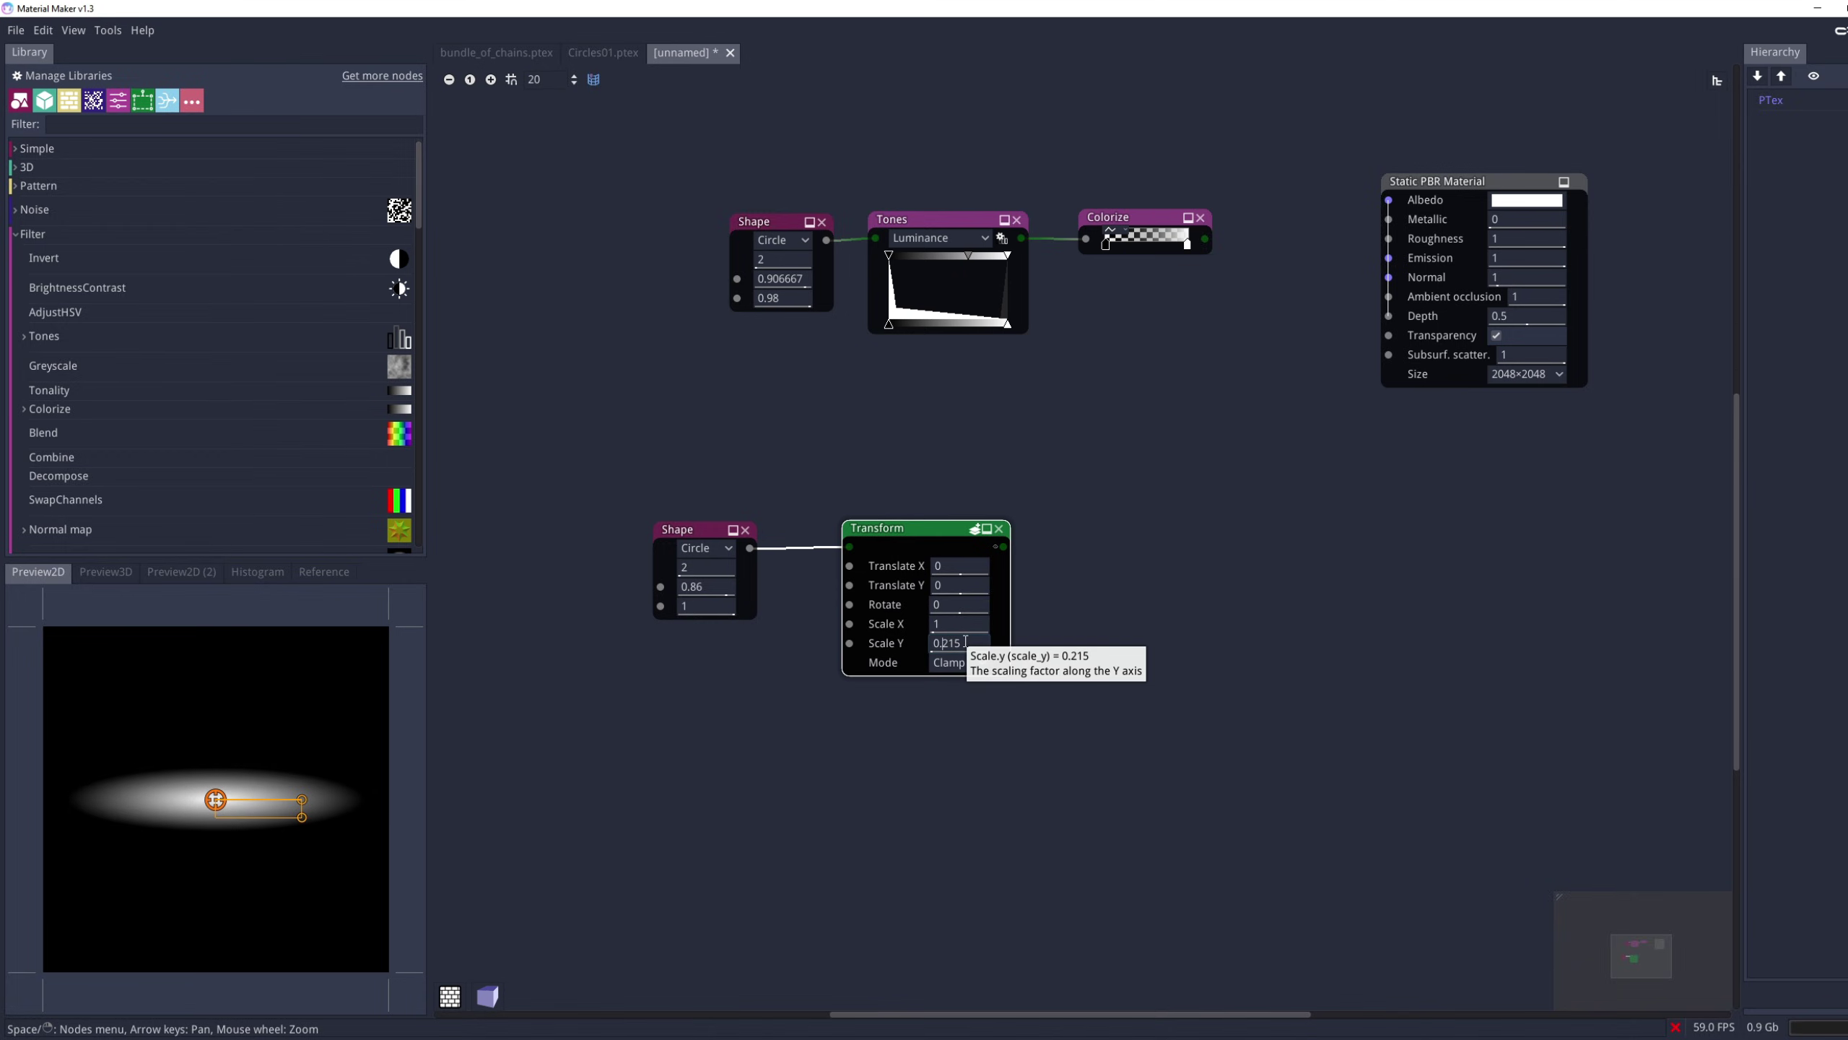
click(960, 639)
text(.1)
key(Return)
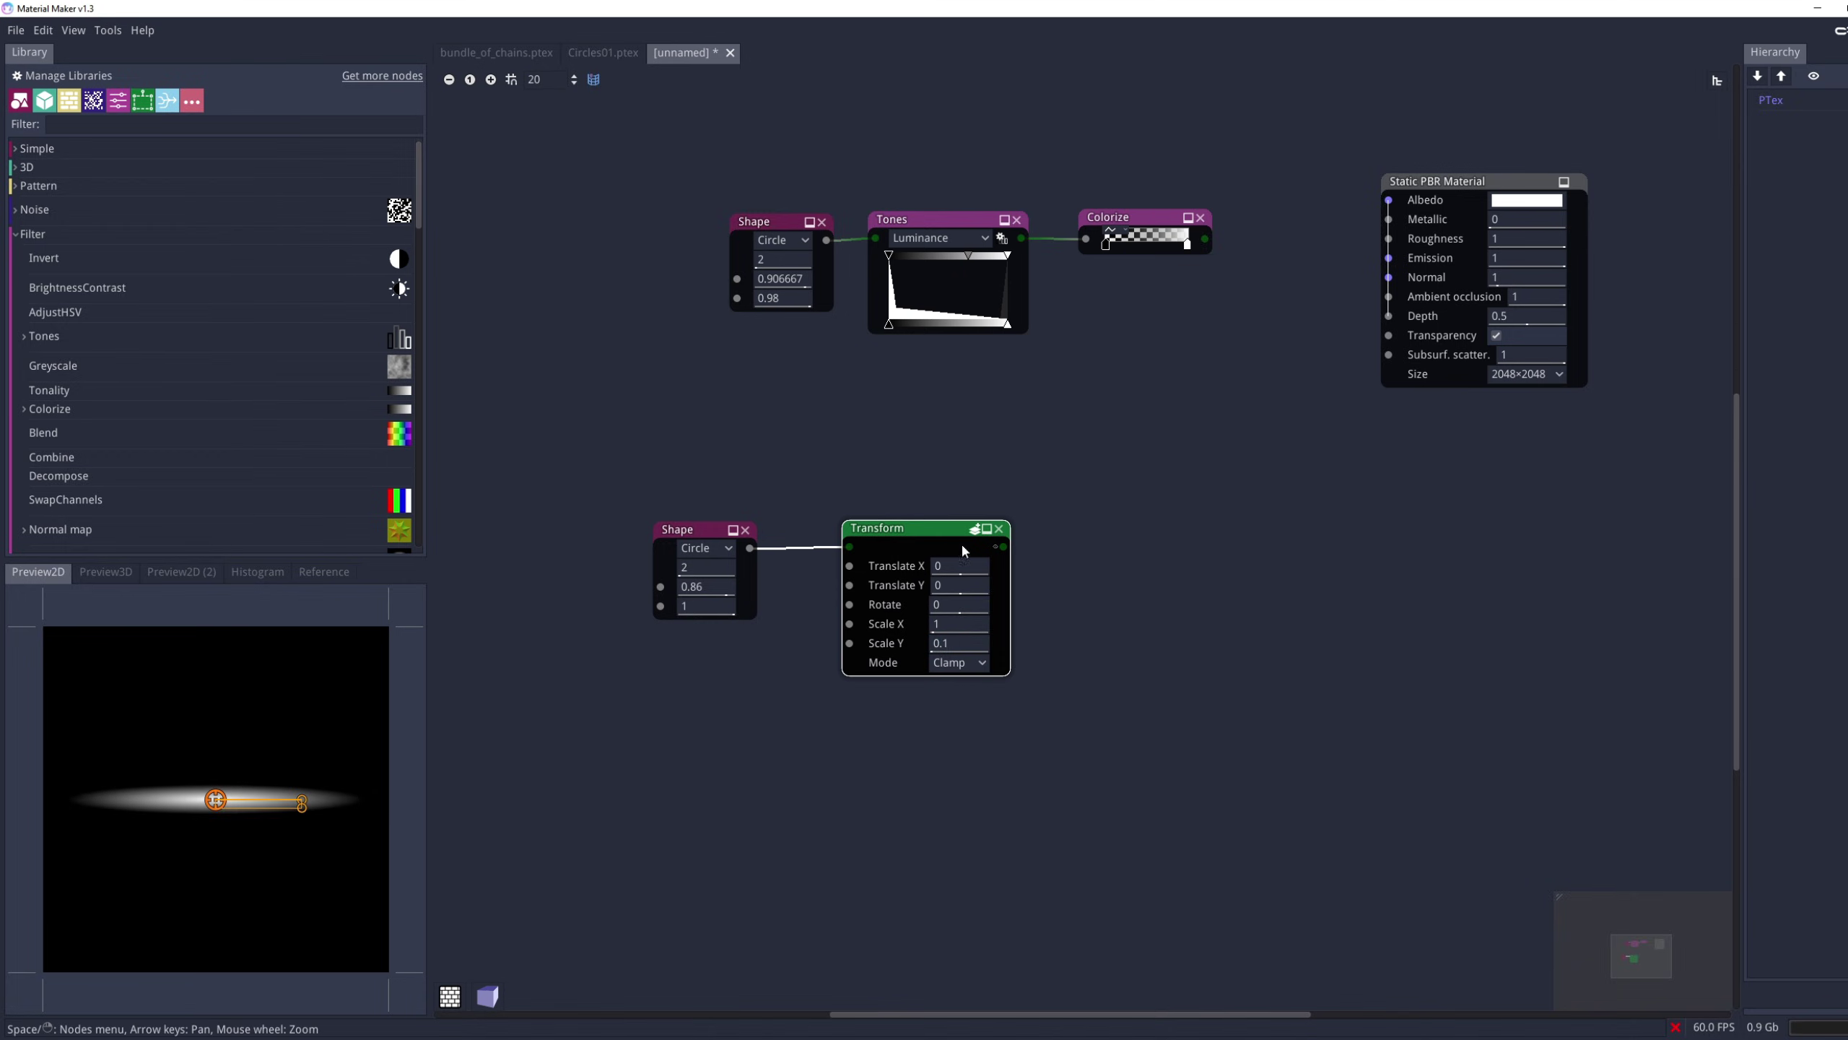
Duplicate the Transform below the original and connect the Shape output into the copy
key(ctrl+d)
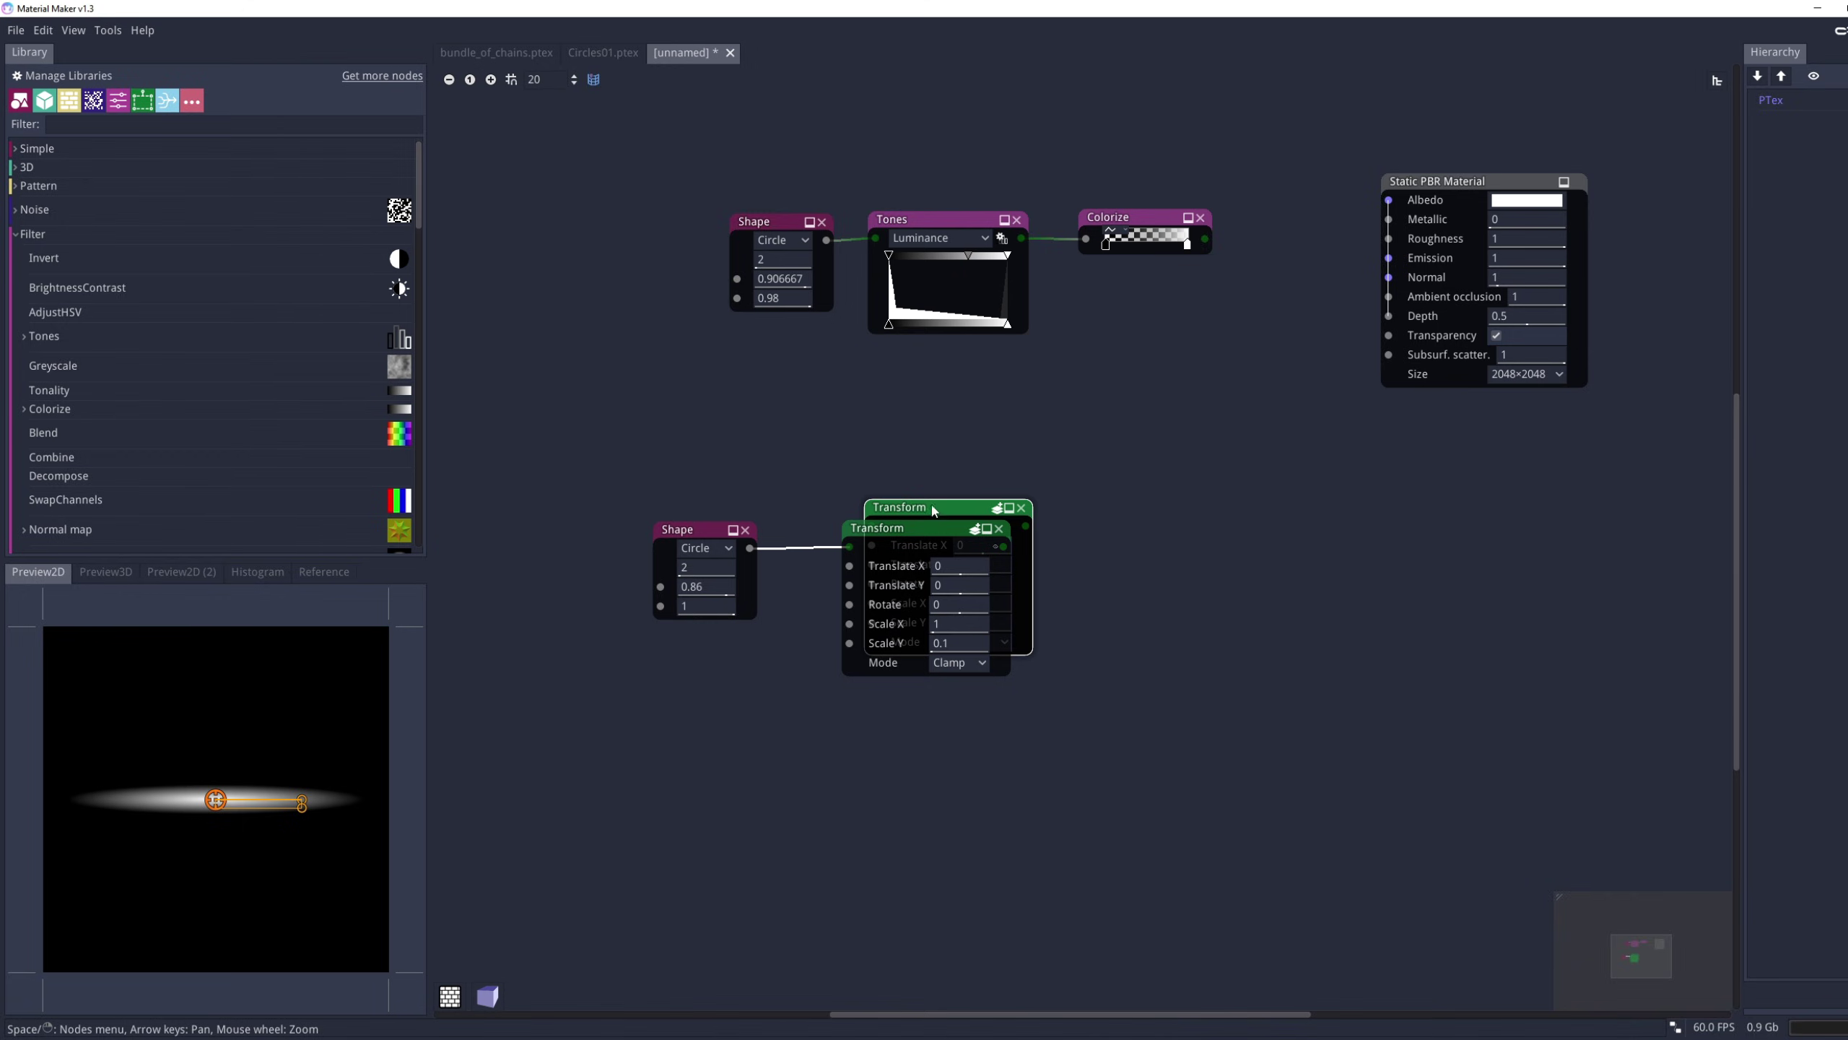
drag(934, 512, 916, 712)
drag(750, 547, 847, 746)
Rotate the lower Transform 90° and add both Transforms together in an A+B Math node
click(959, 784)
text(90)
key(Return)
middle_drag(1050, 655, 909, 626)
right_click(956, 566)
click(994, 612)
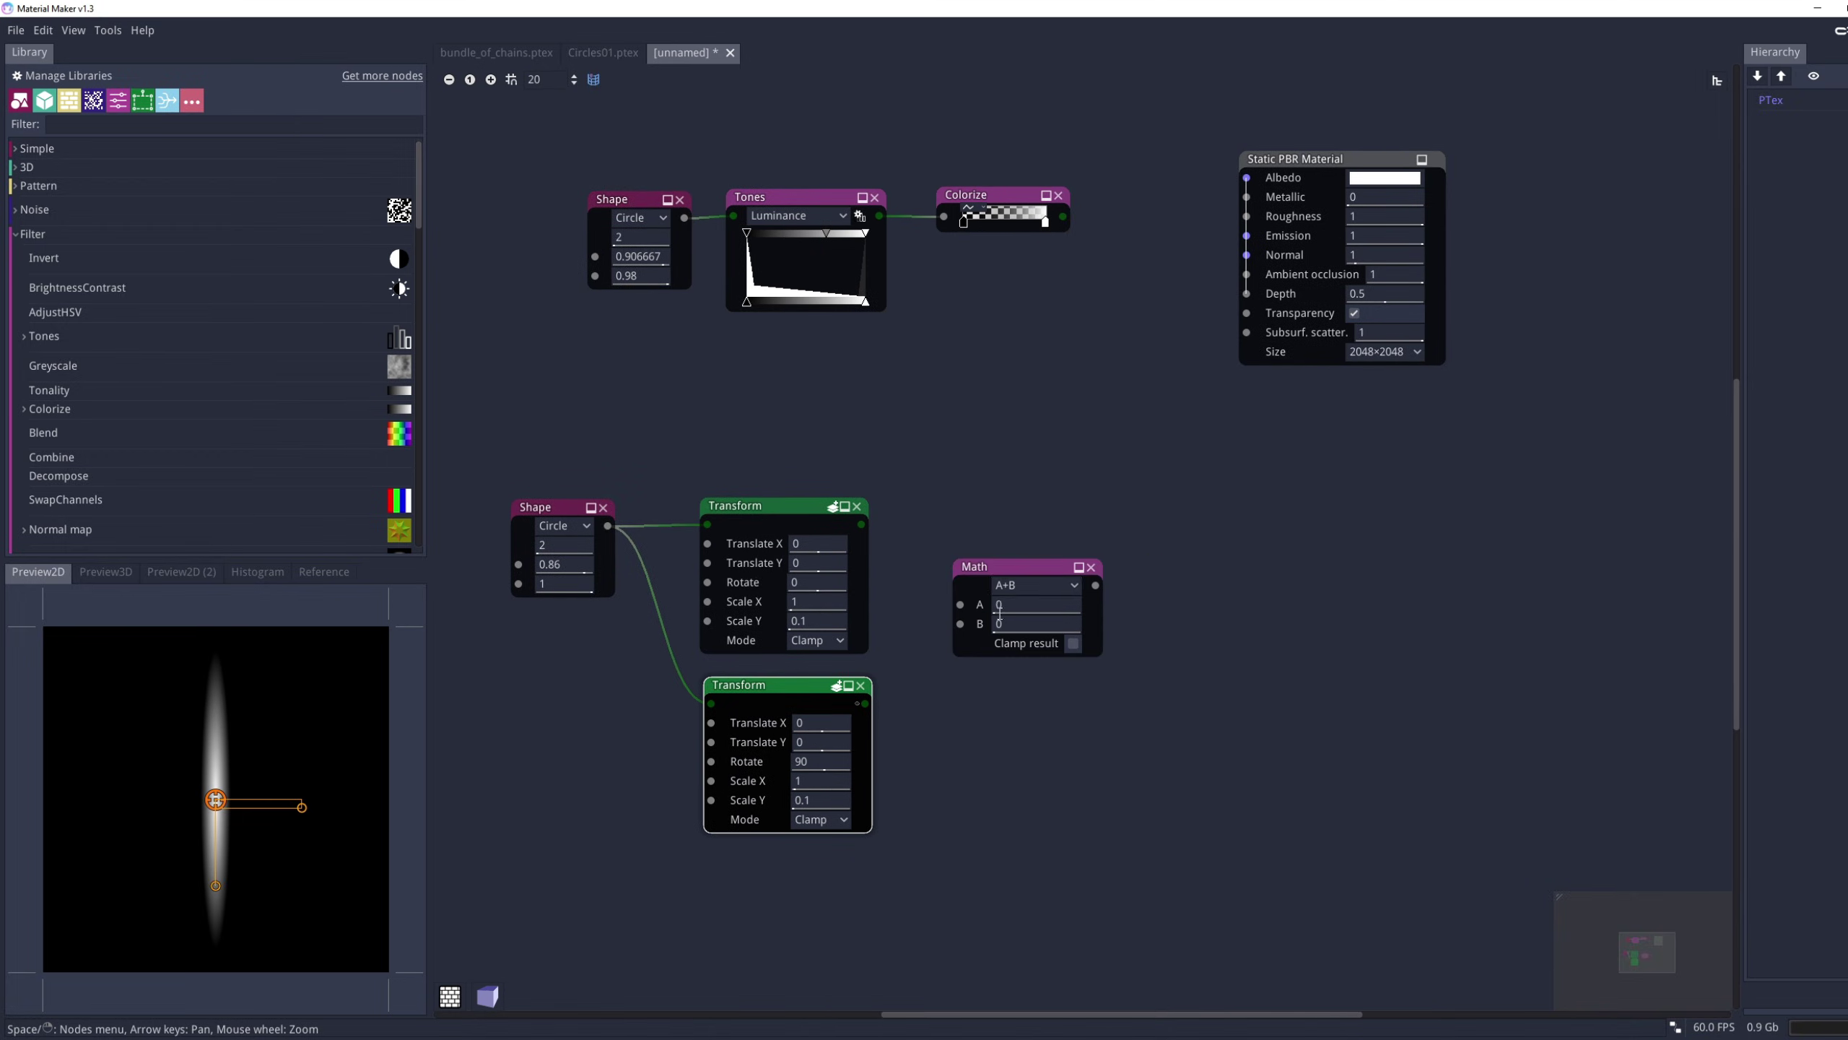
drag(1007, 571, 1002, 502)
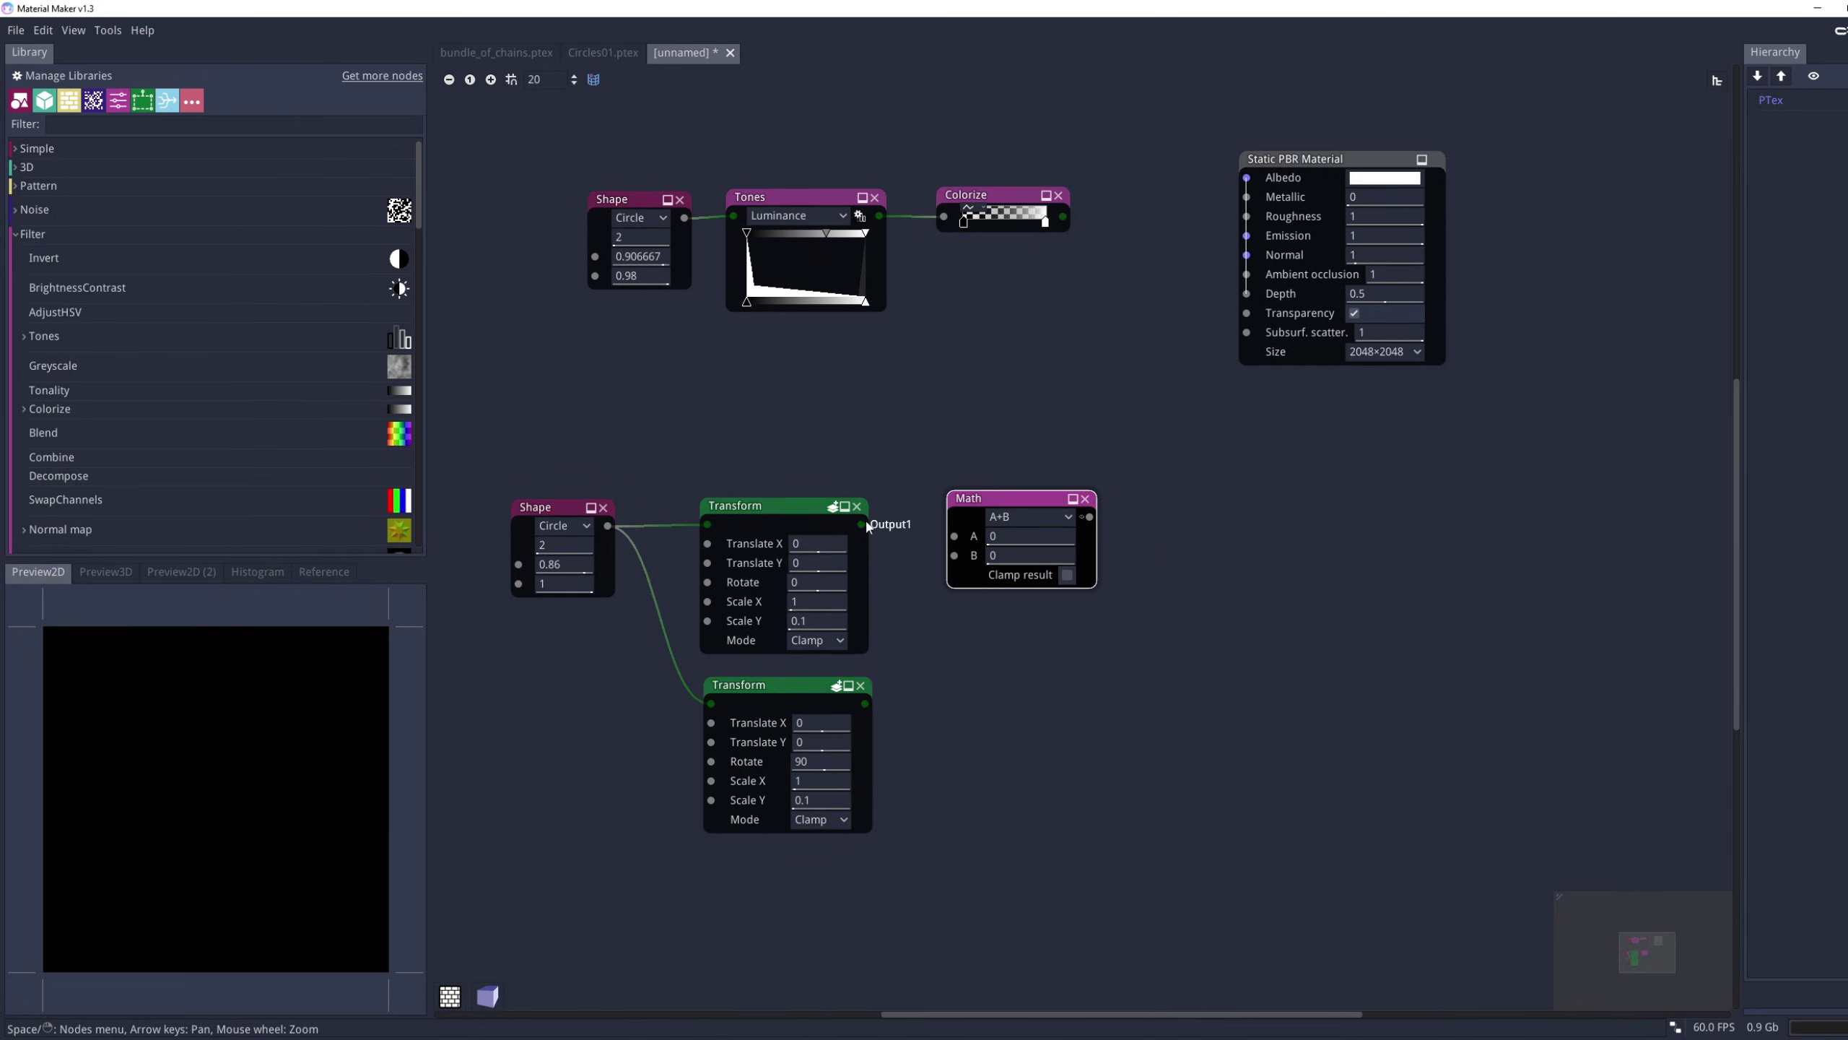
drag(861, 525, 954, 536)
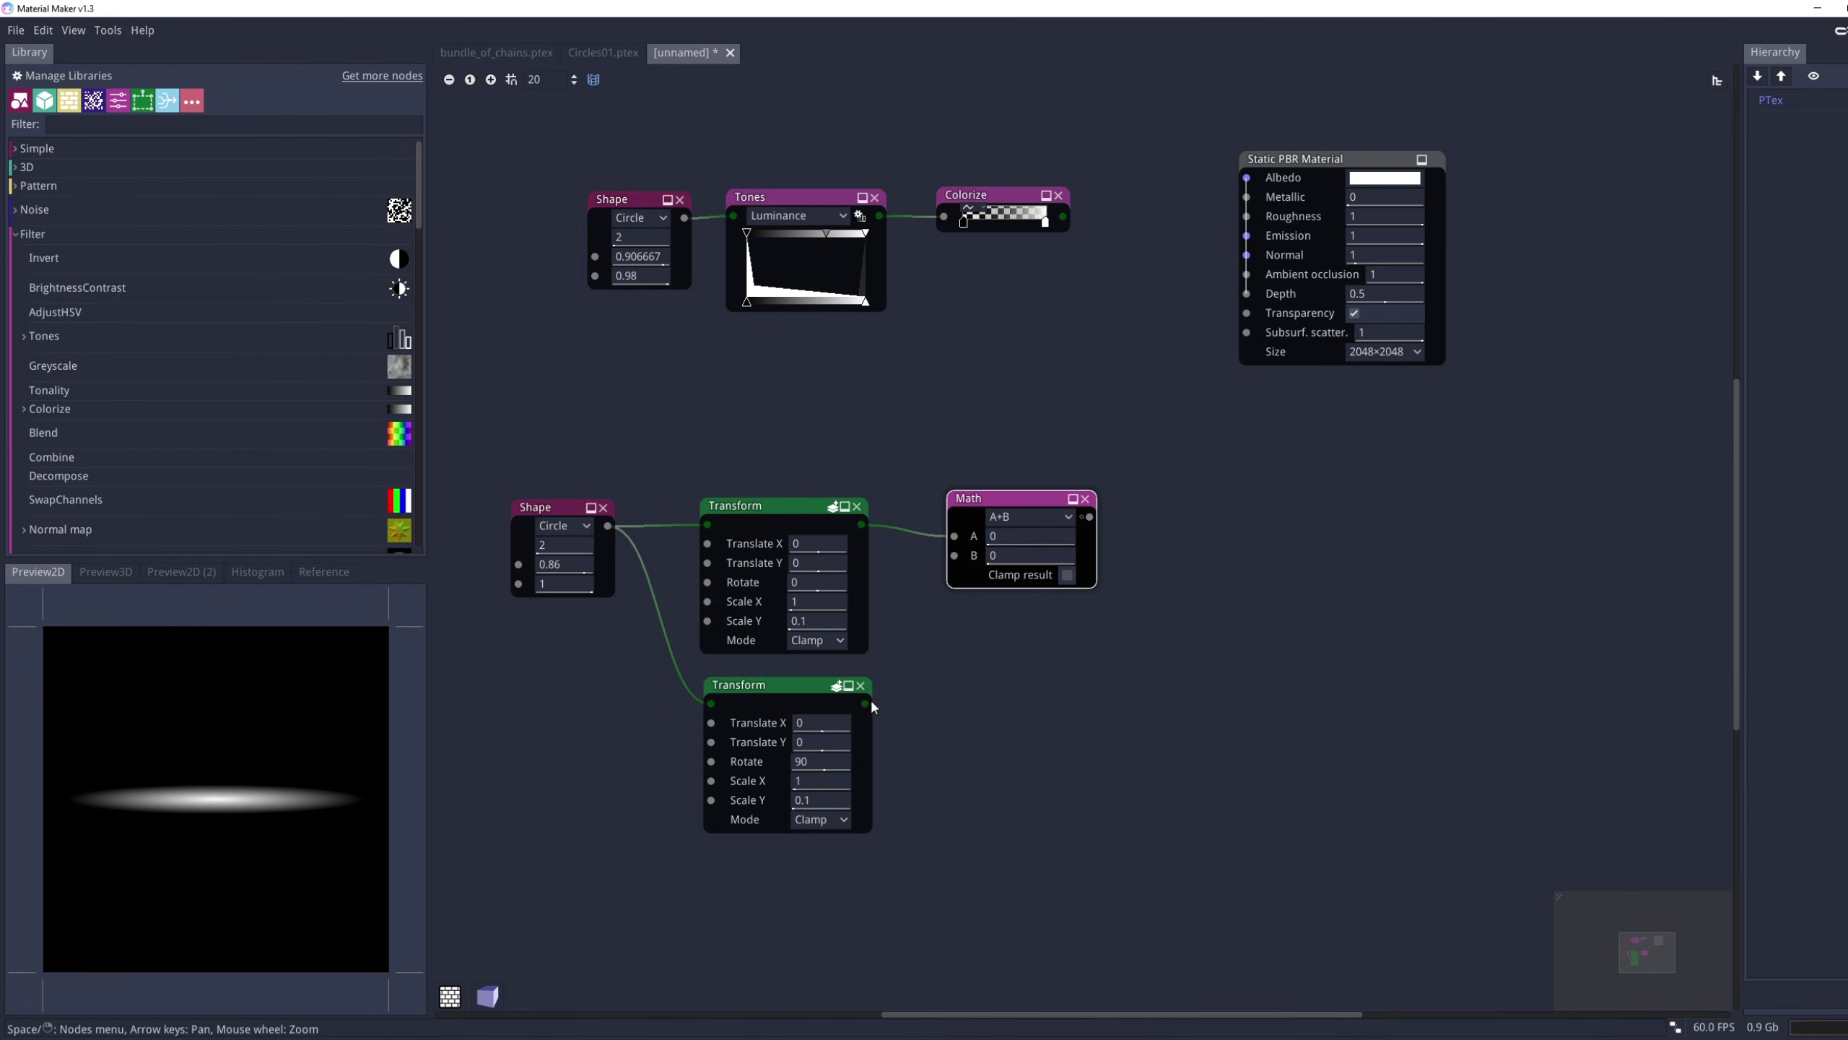
drag(865, 703, 953, 555)
Chain a second A+B Math node fed by a duplicated circle Shape with radius 0.41
middle_drag(1188, 585, 1004, 591)
drag(914, 529, 1029, 552)
click(1067, 580)
click(1098, 501)
click(1092, 518)
middle_drag(1029, 552, 1163, 548)
click(500, 518)
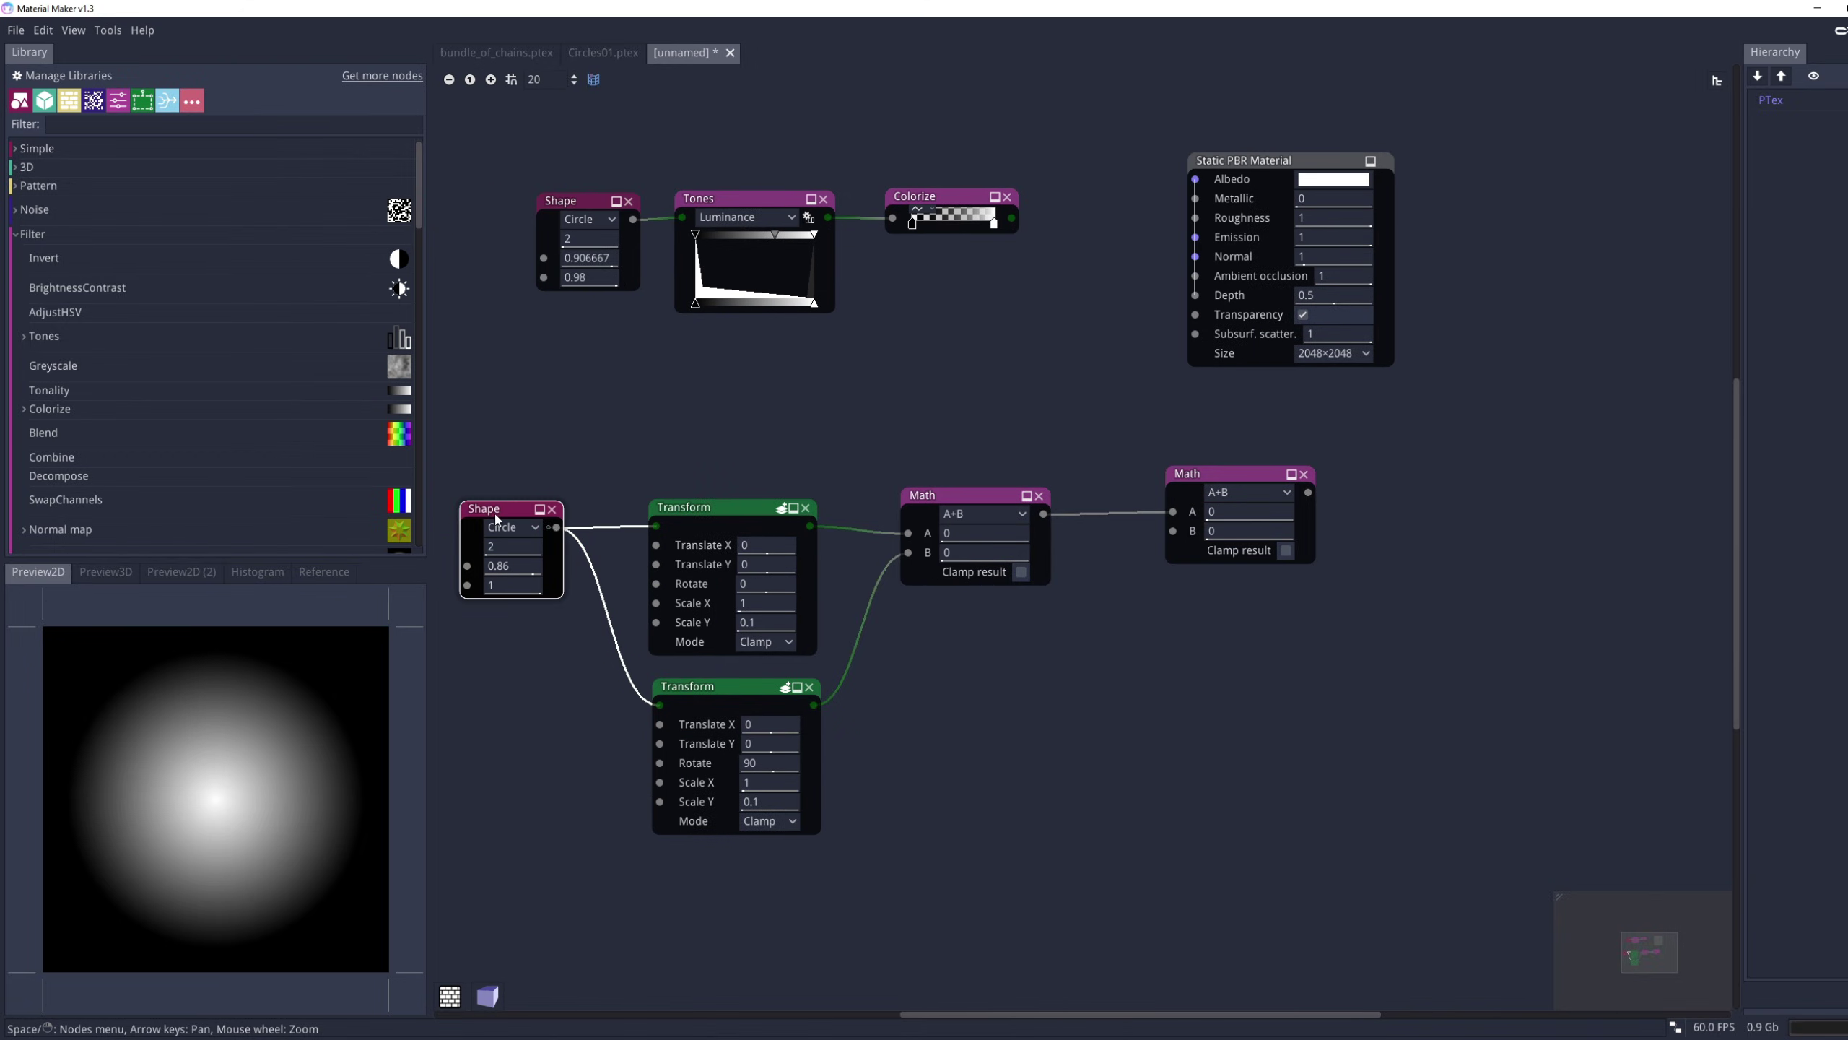
key(ctrl+d)
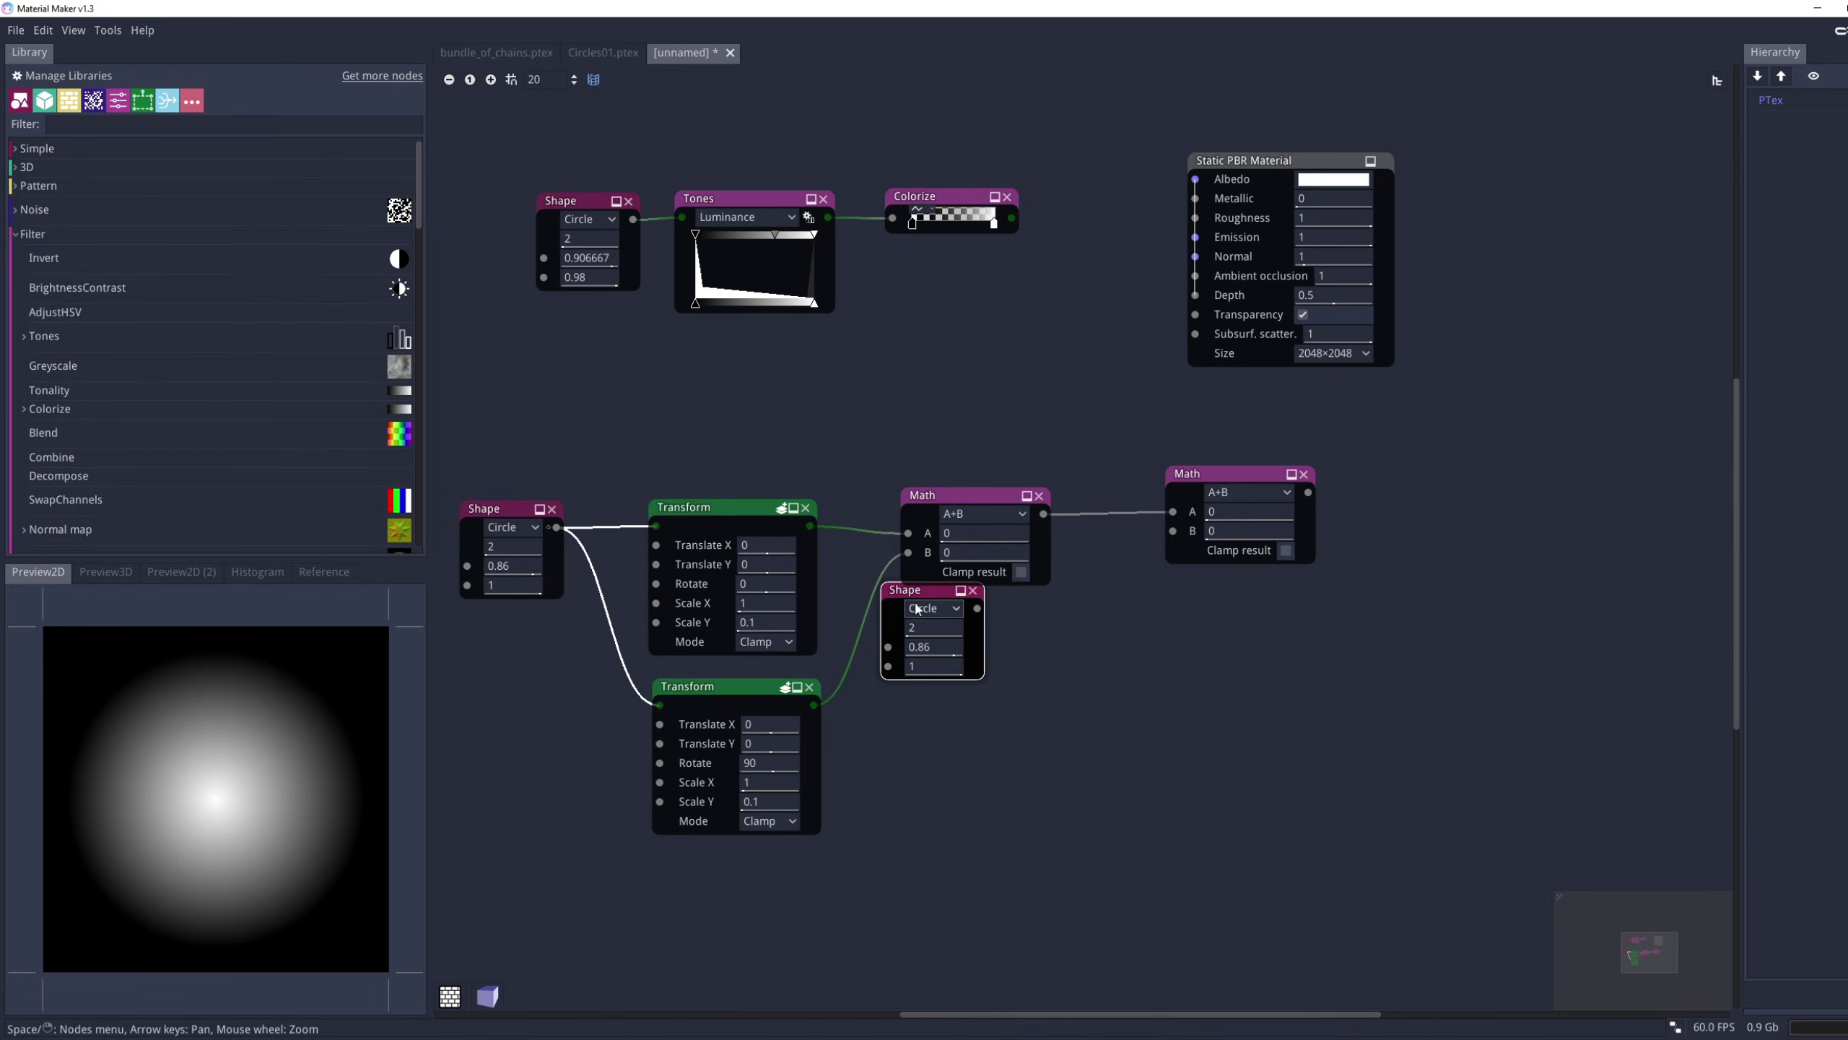
drag(909, 595, 1187, 512)
click(1202, 500)
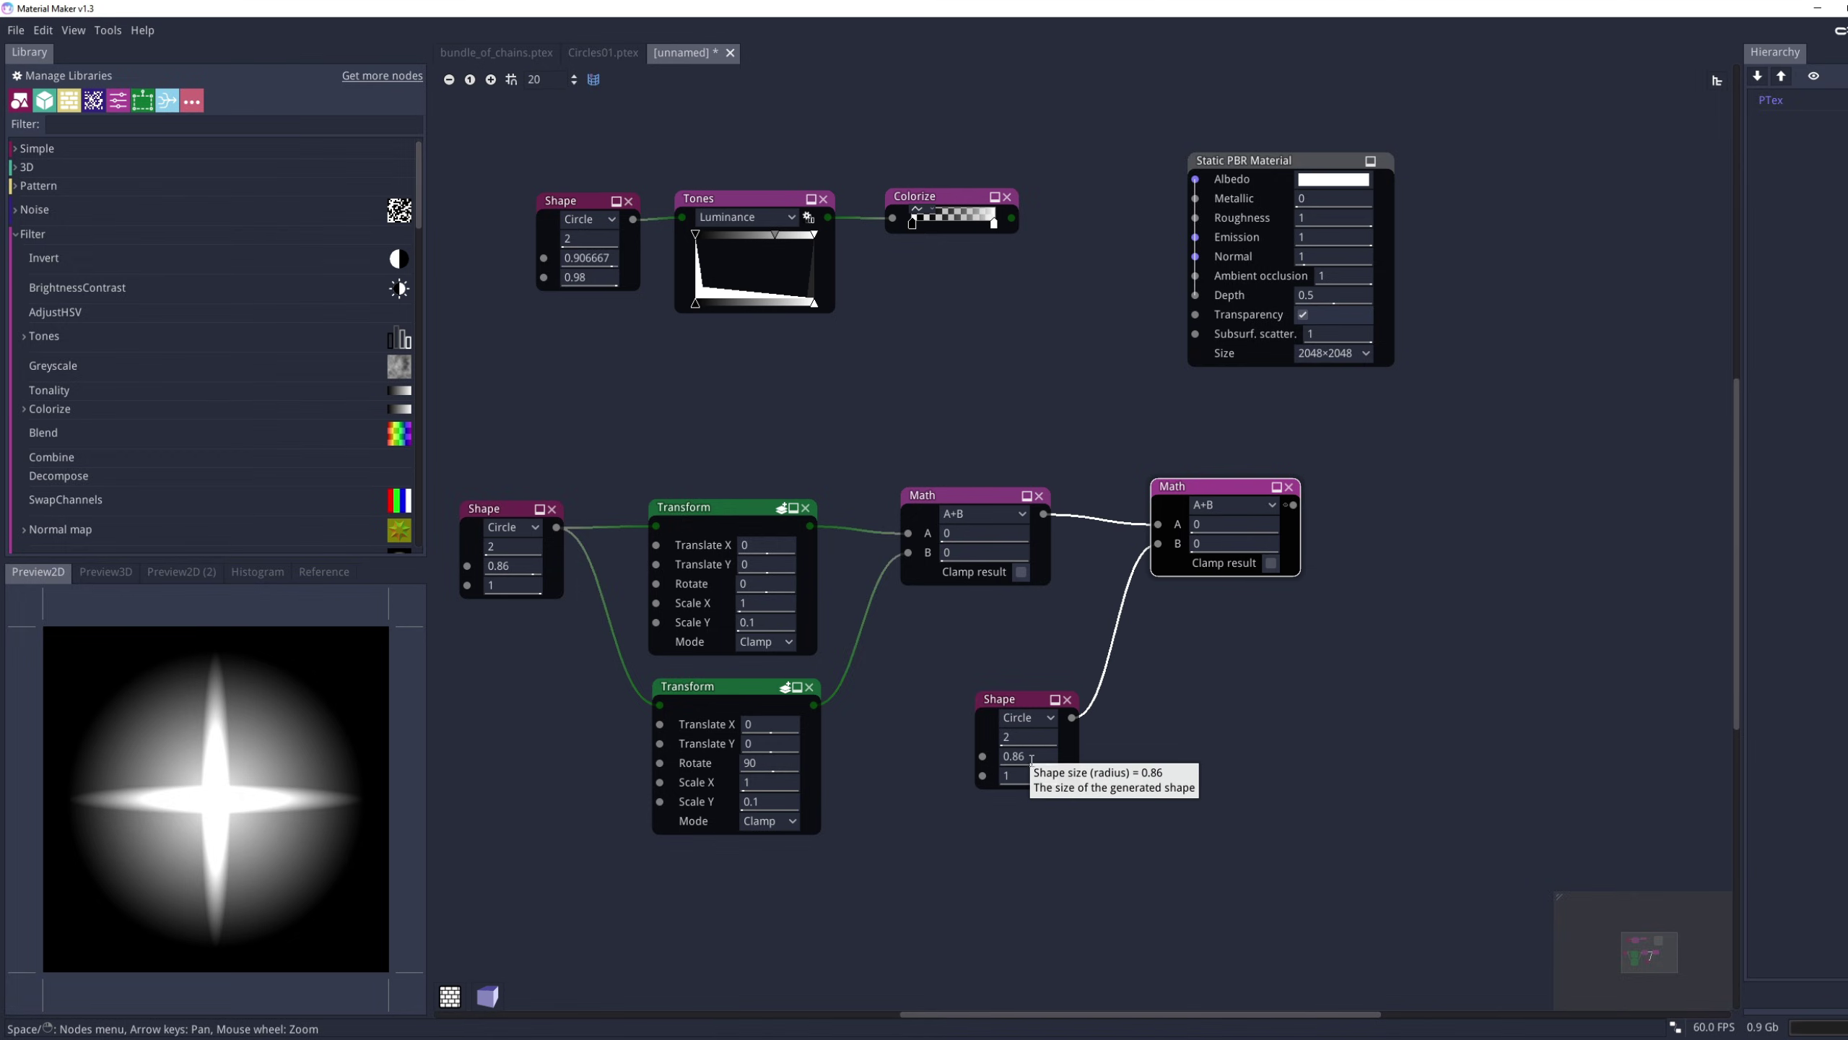
drag(1034, 756, 935, 770)
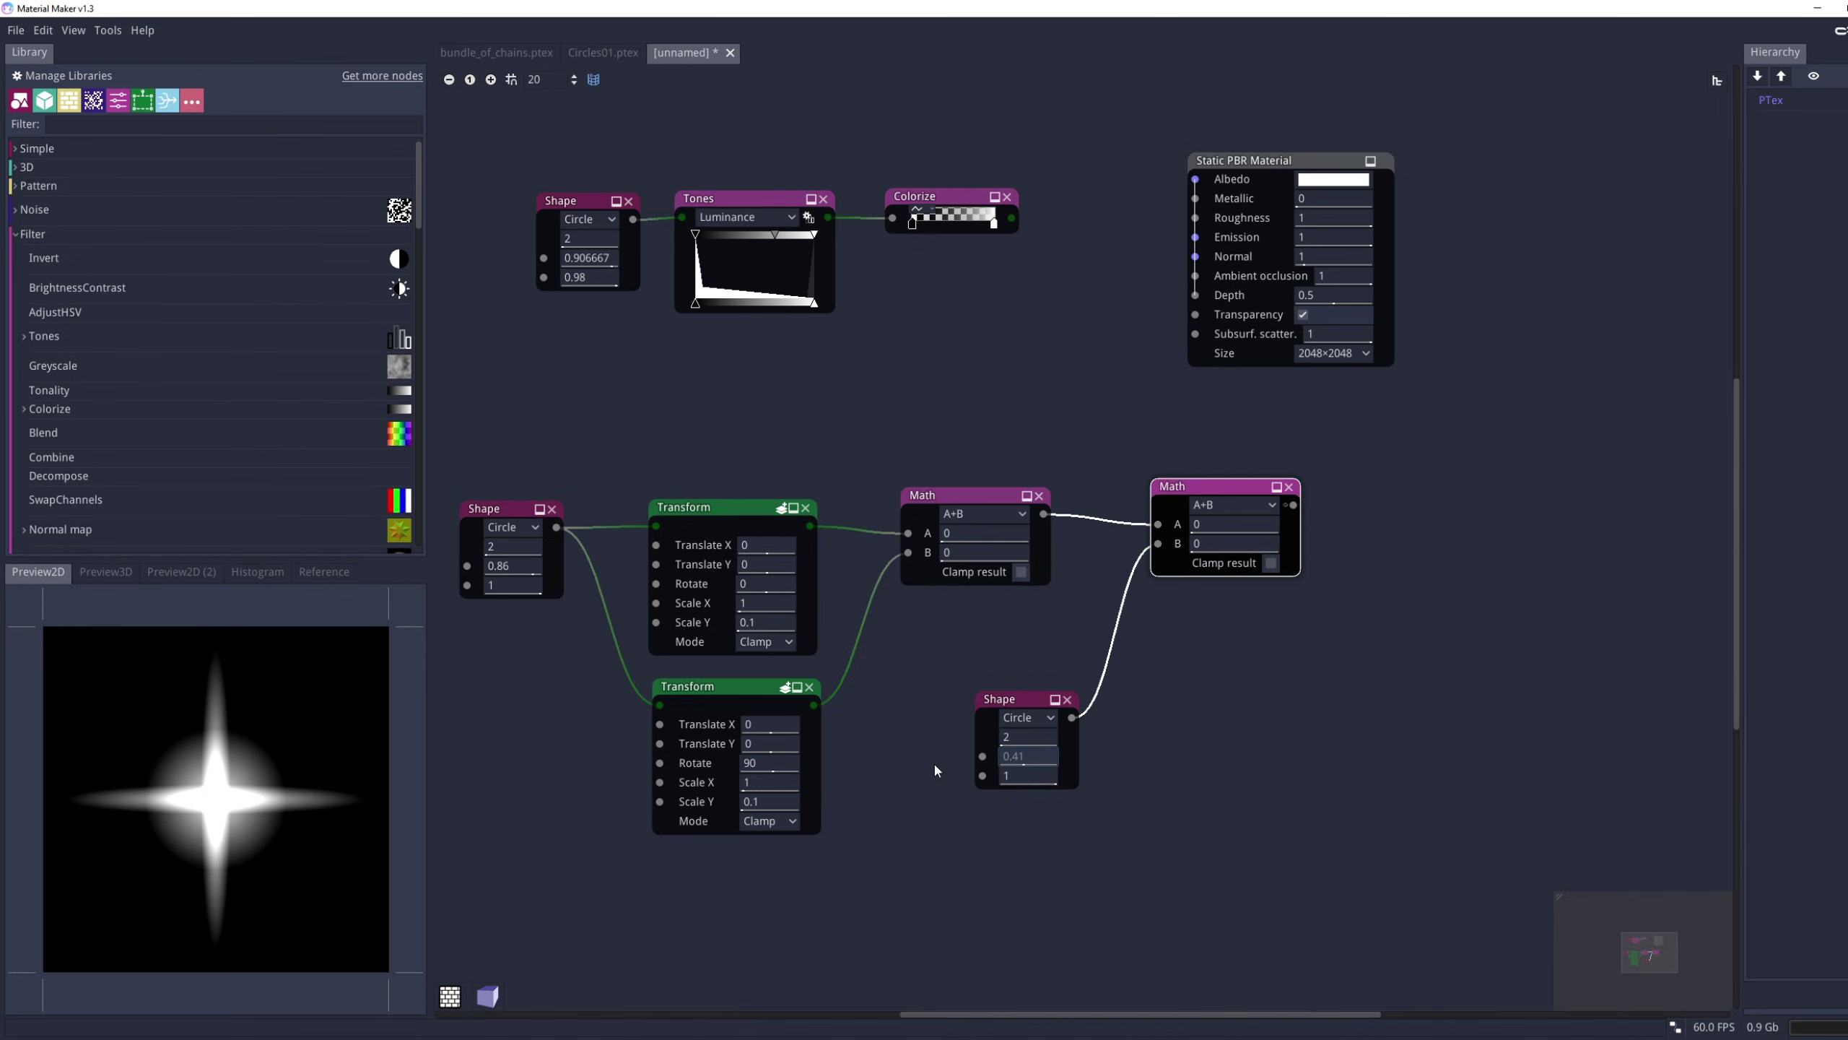
Adjust the circle's edge softness and try A-B and A*B before keeping the Math operation A+B
mouse_move(1021, 777)
mouse_down()
mouse_move(878, 772)
mouse_move(1033, 770)
mouse_up()
click(1274, 504)
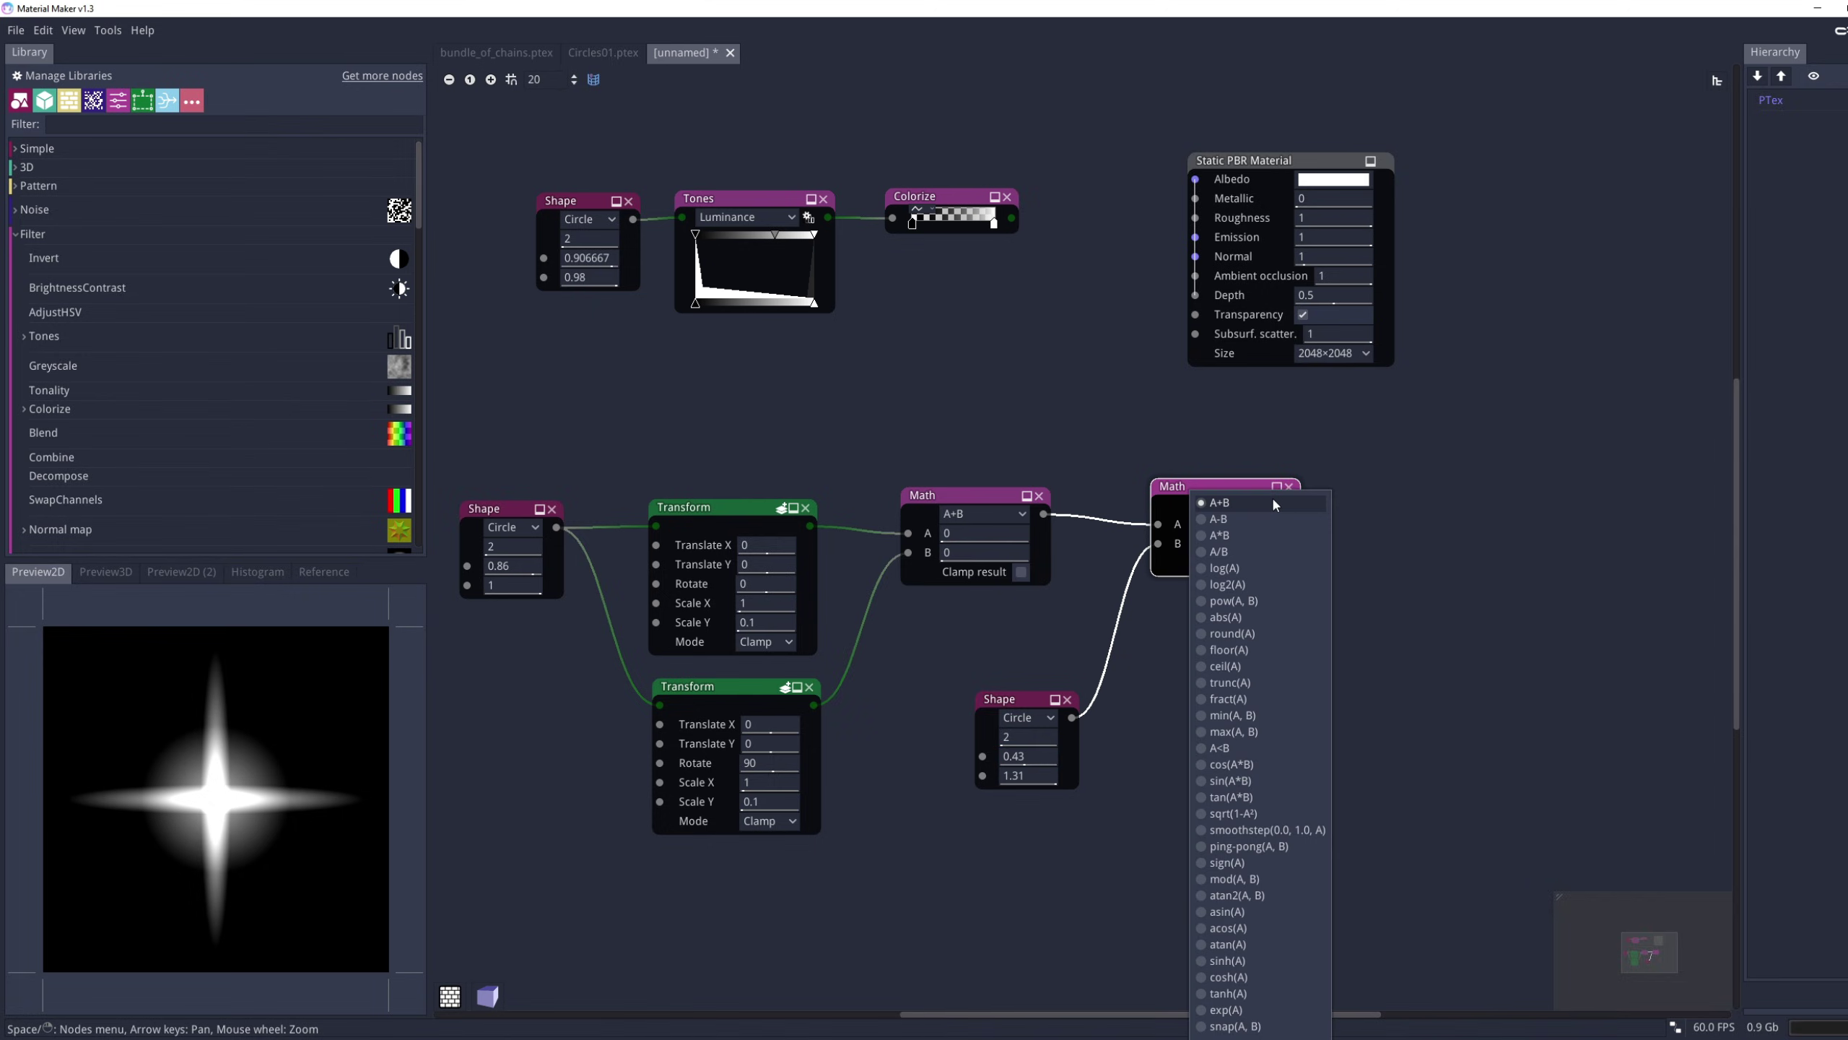
click(1228, 519)
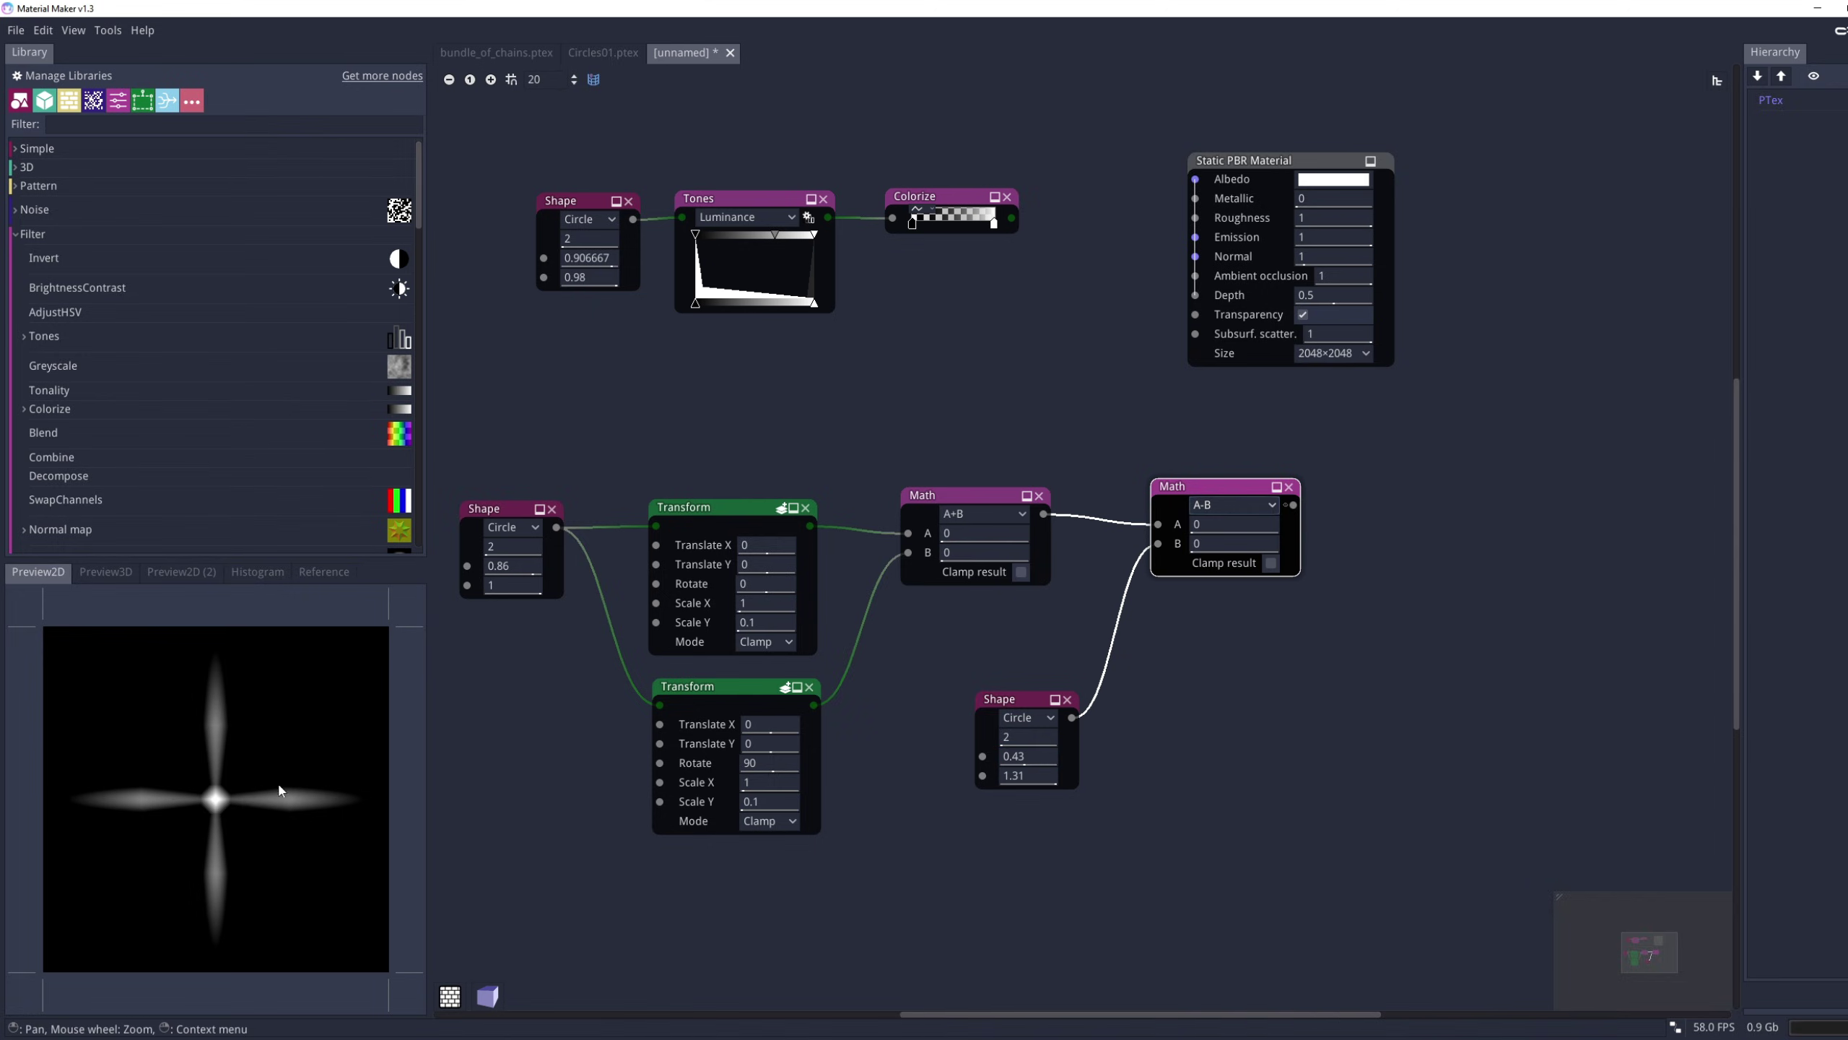
click(1270, 505)
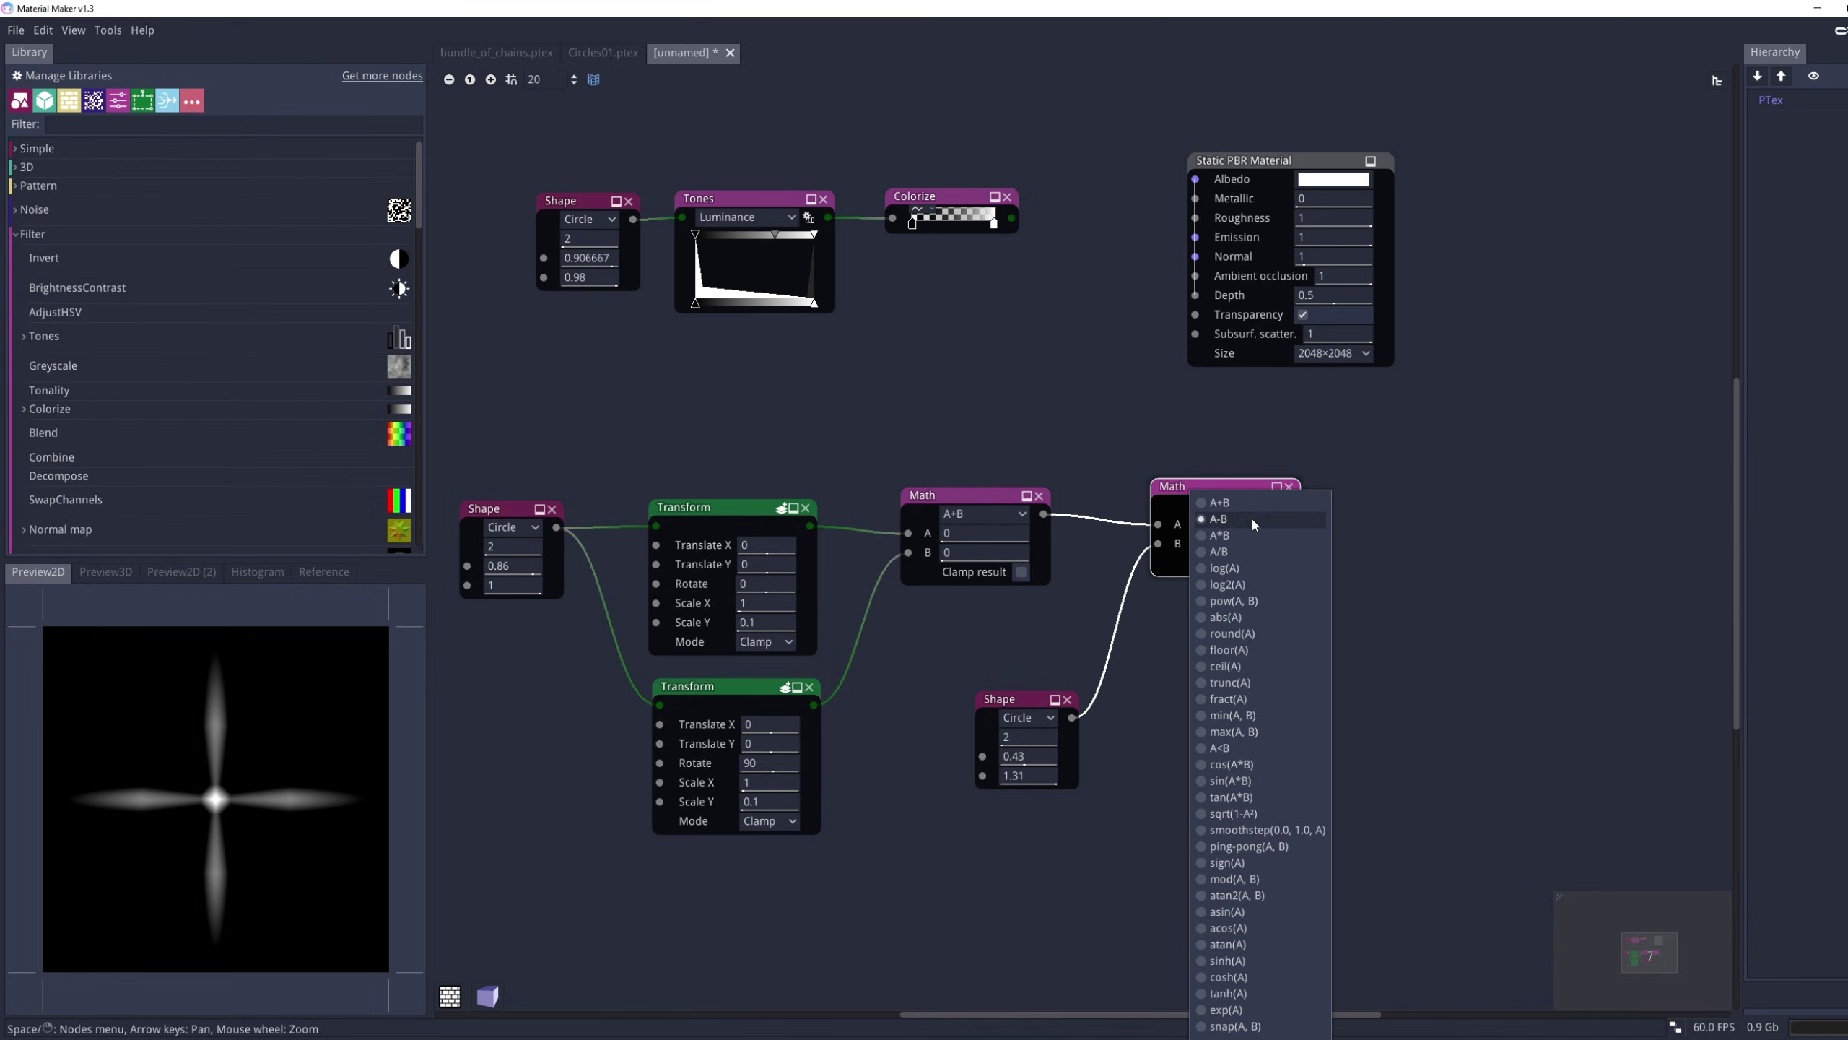
click(1227, 537)
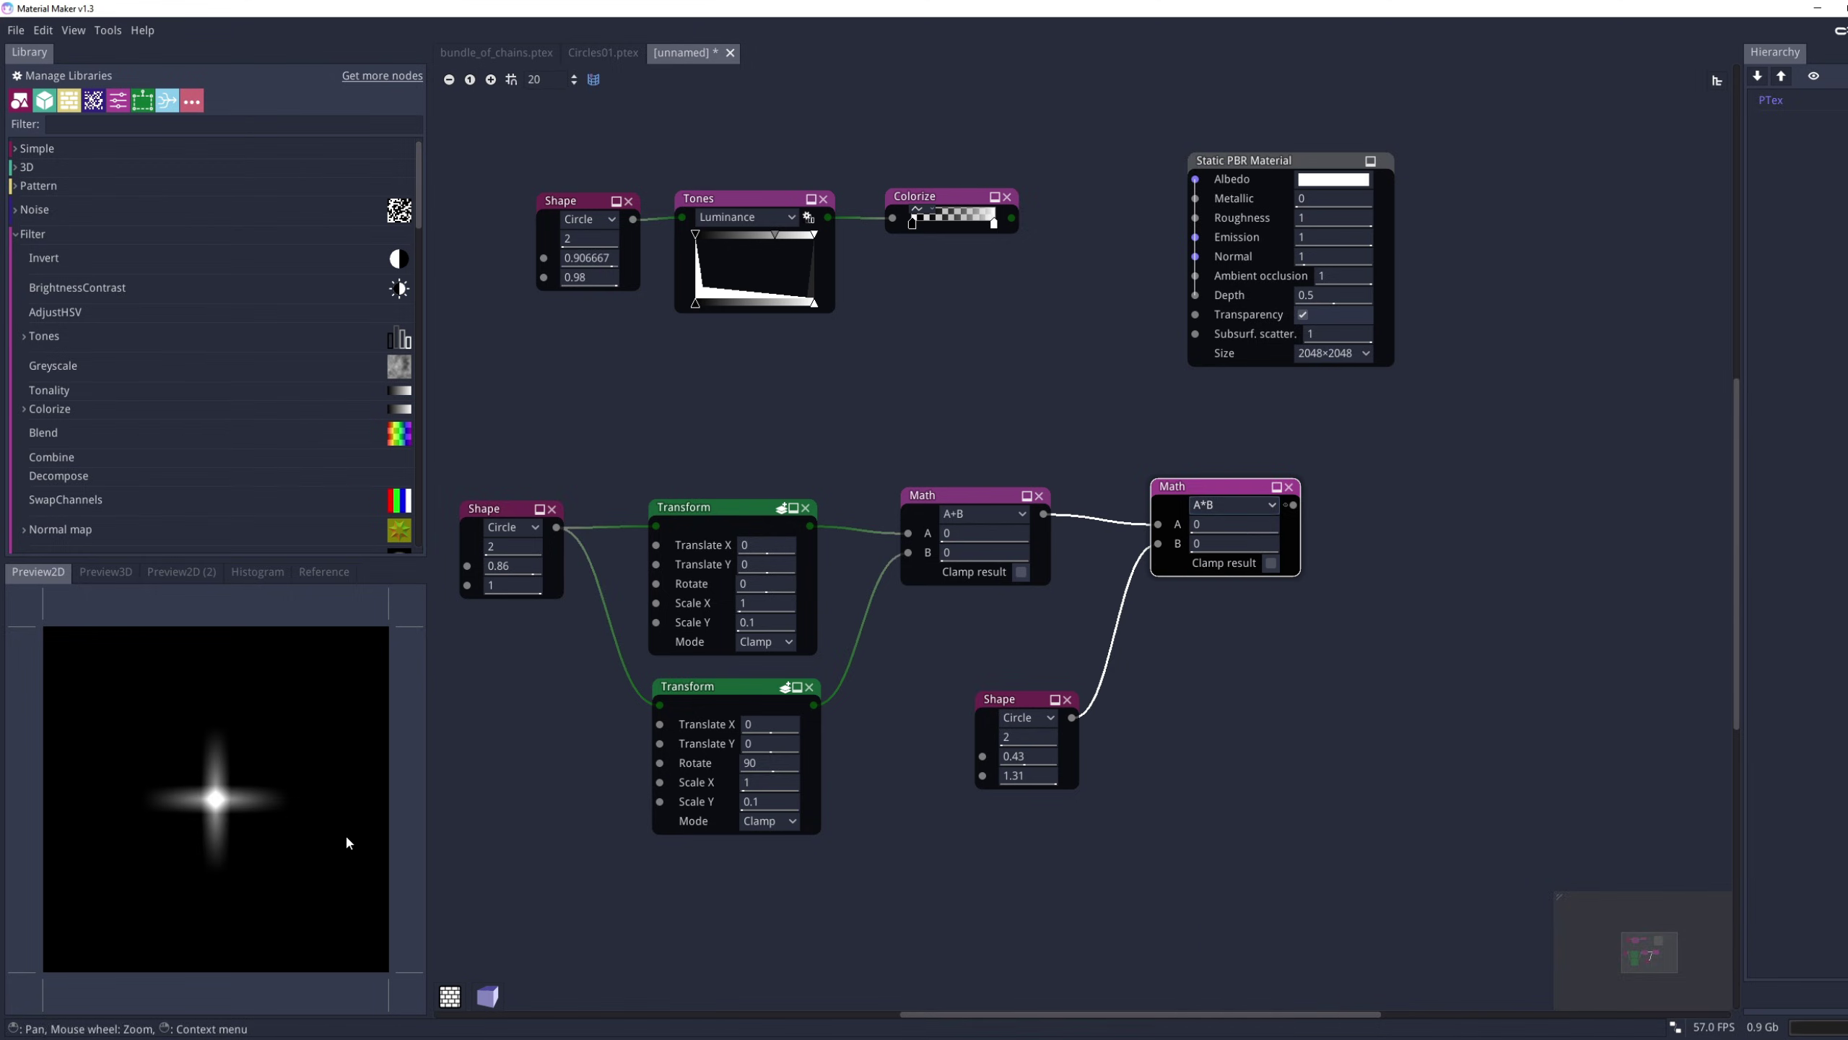
click(1249, 510)
click(1220, 502)
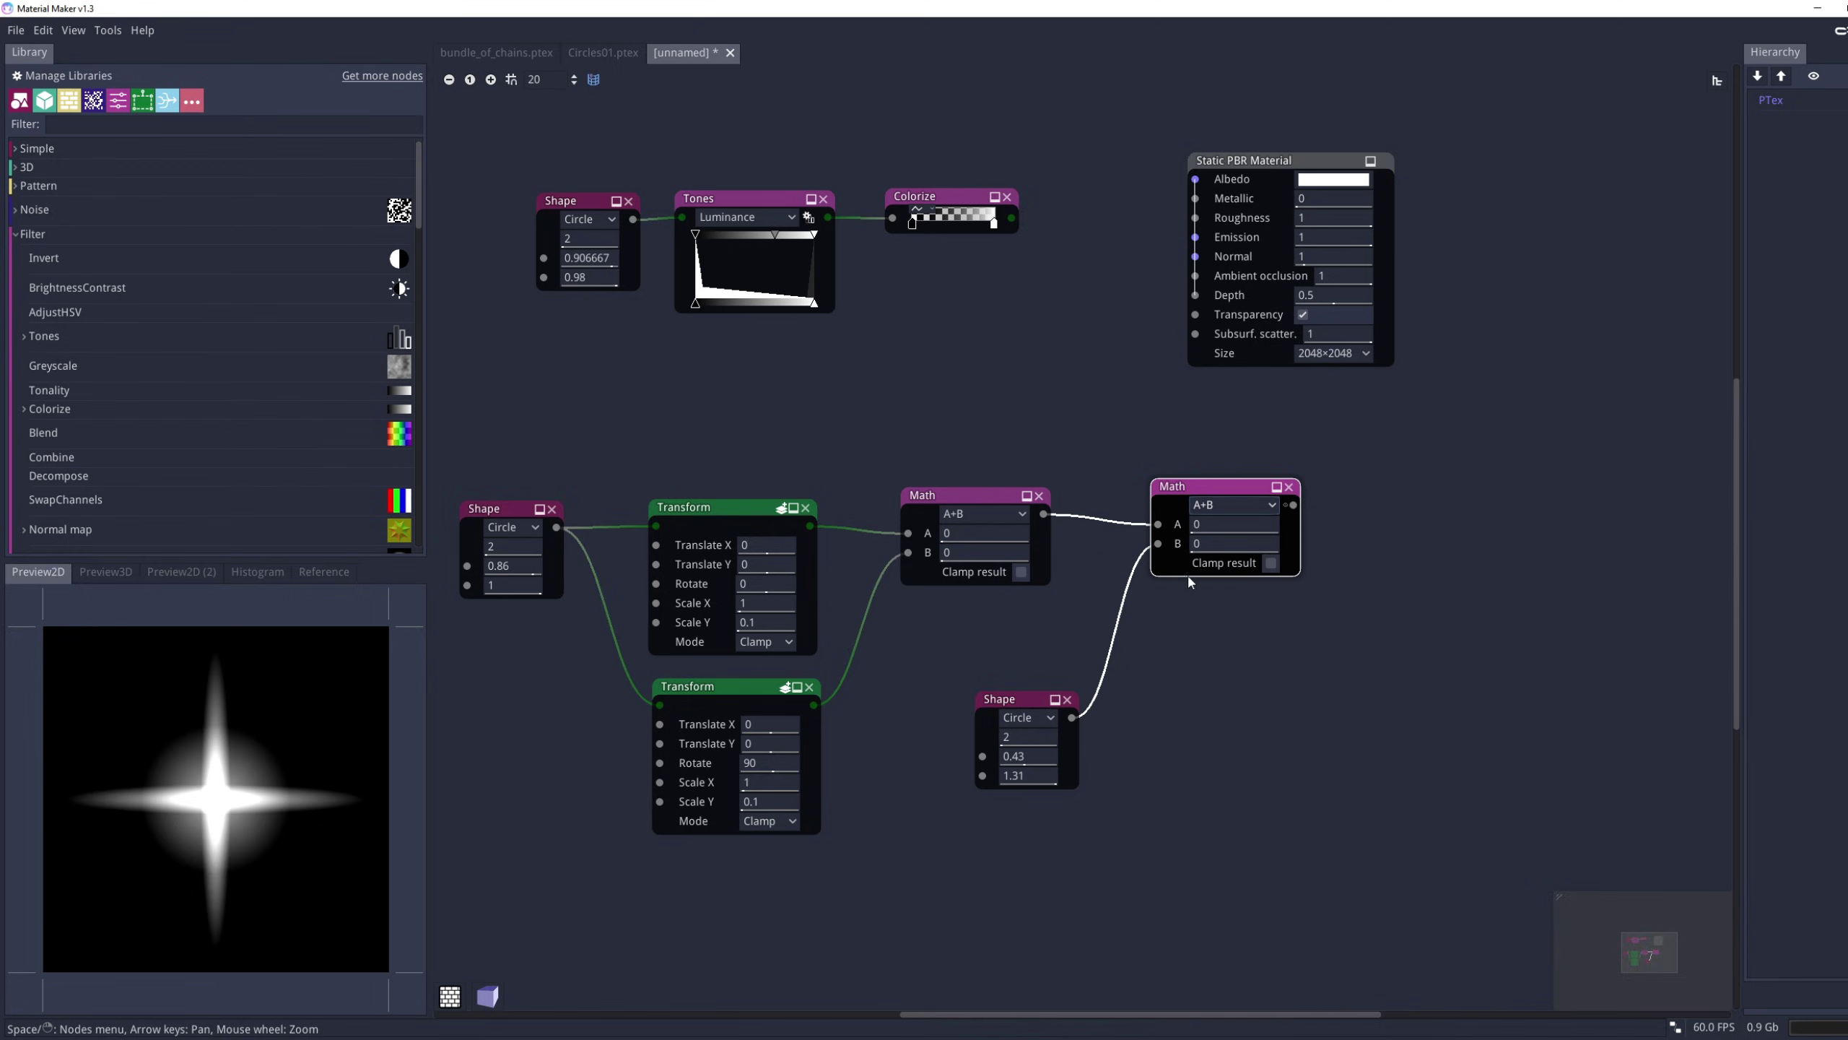
Copy and paste the Colorize node and place the copy after the star
key(Right)
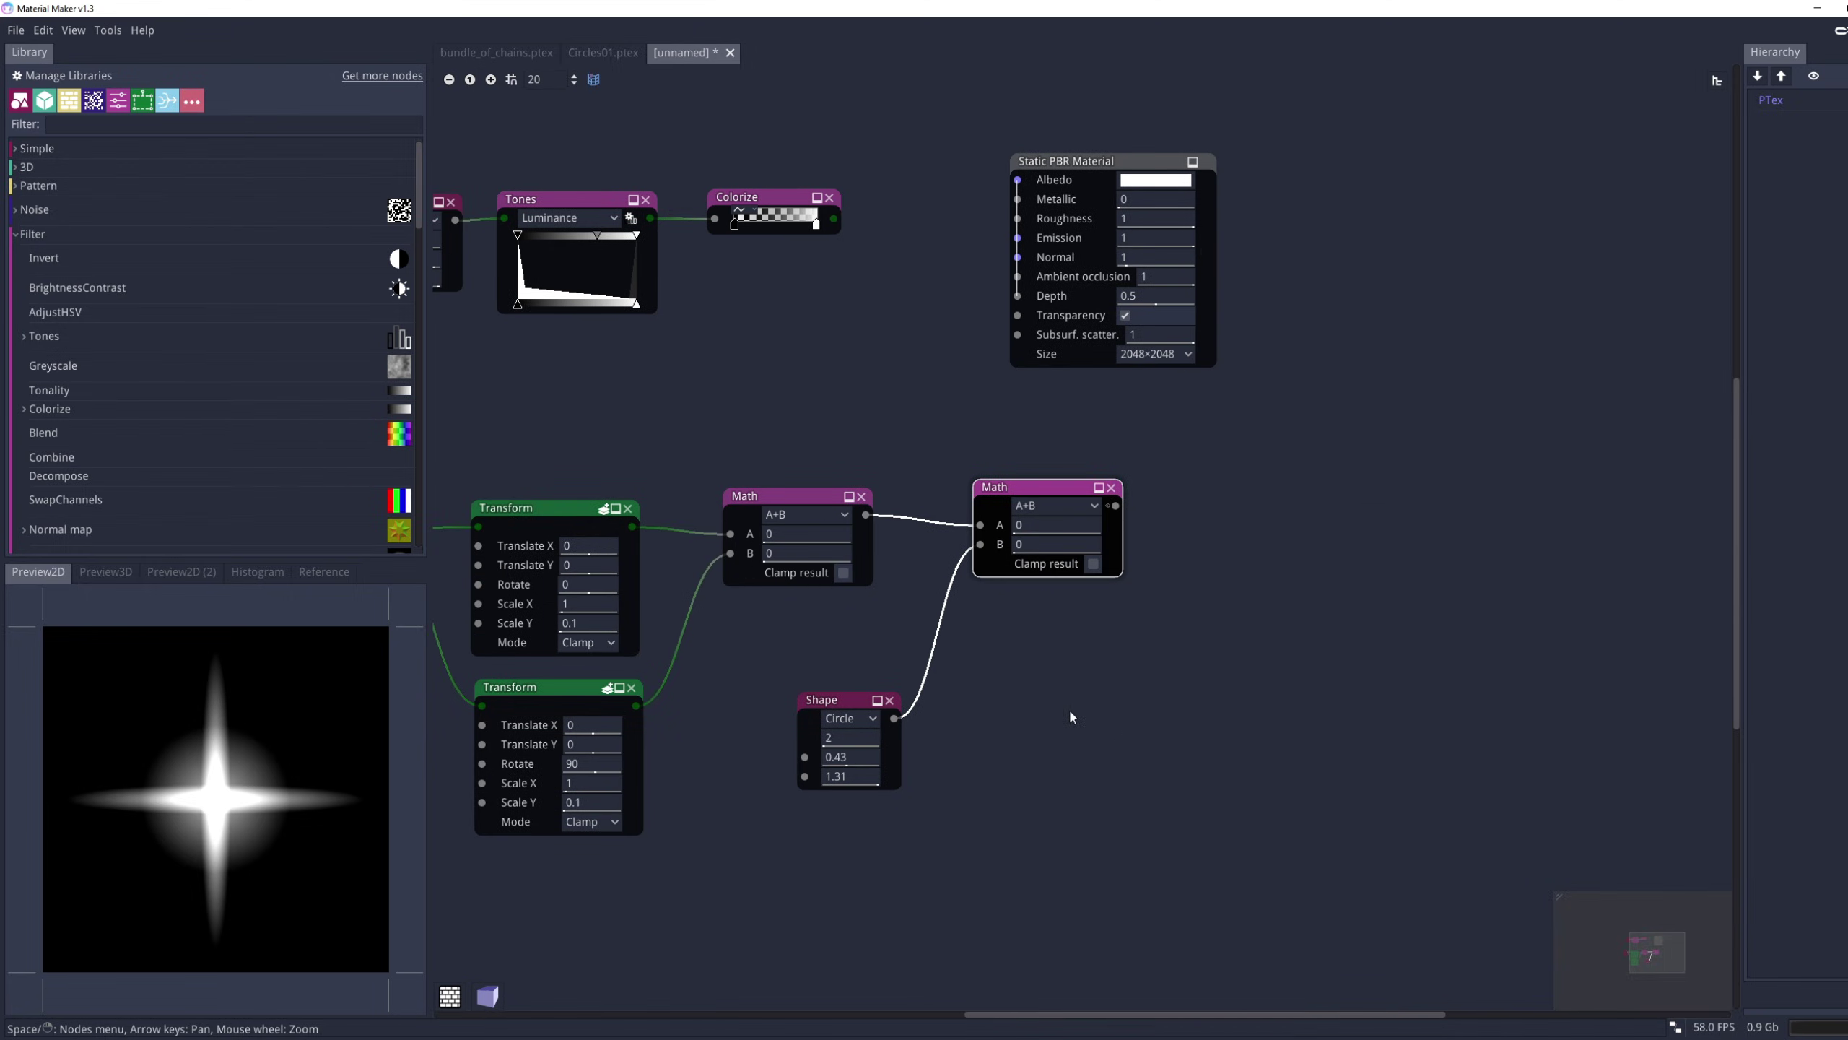
click(769, 201)
key(ctrl+c)
key(ctrl+v)
mouse_move(1177, 473)
mouse_down()
mouse_move(1201, 512)
mouse_move(1107, 508)
mouse_move(1205, 485)
mouse_up()
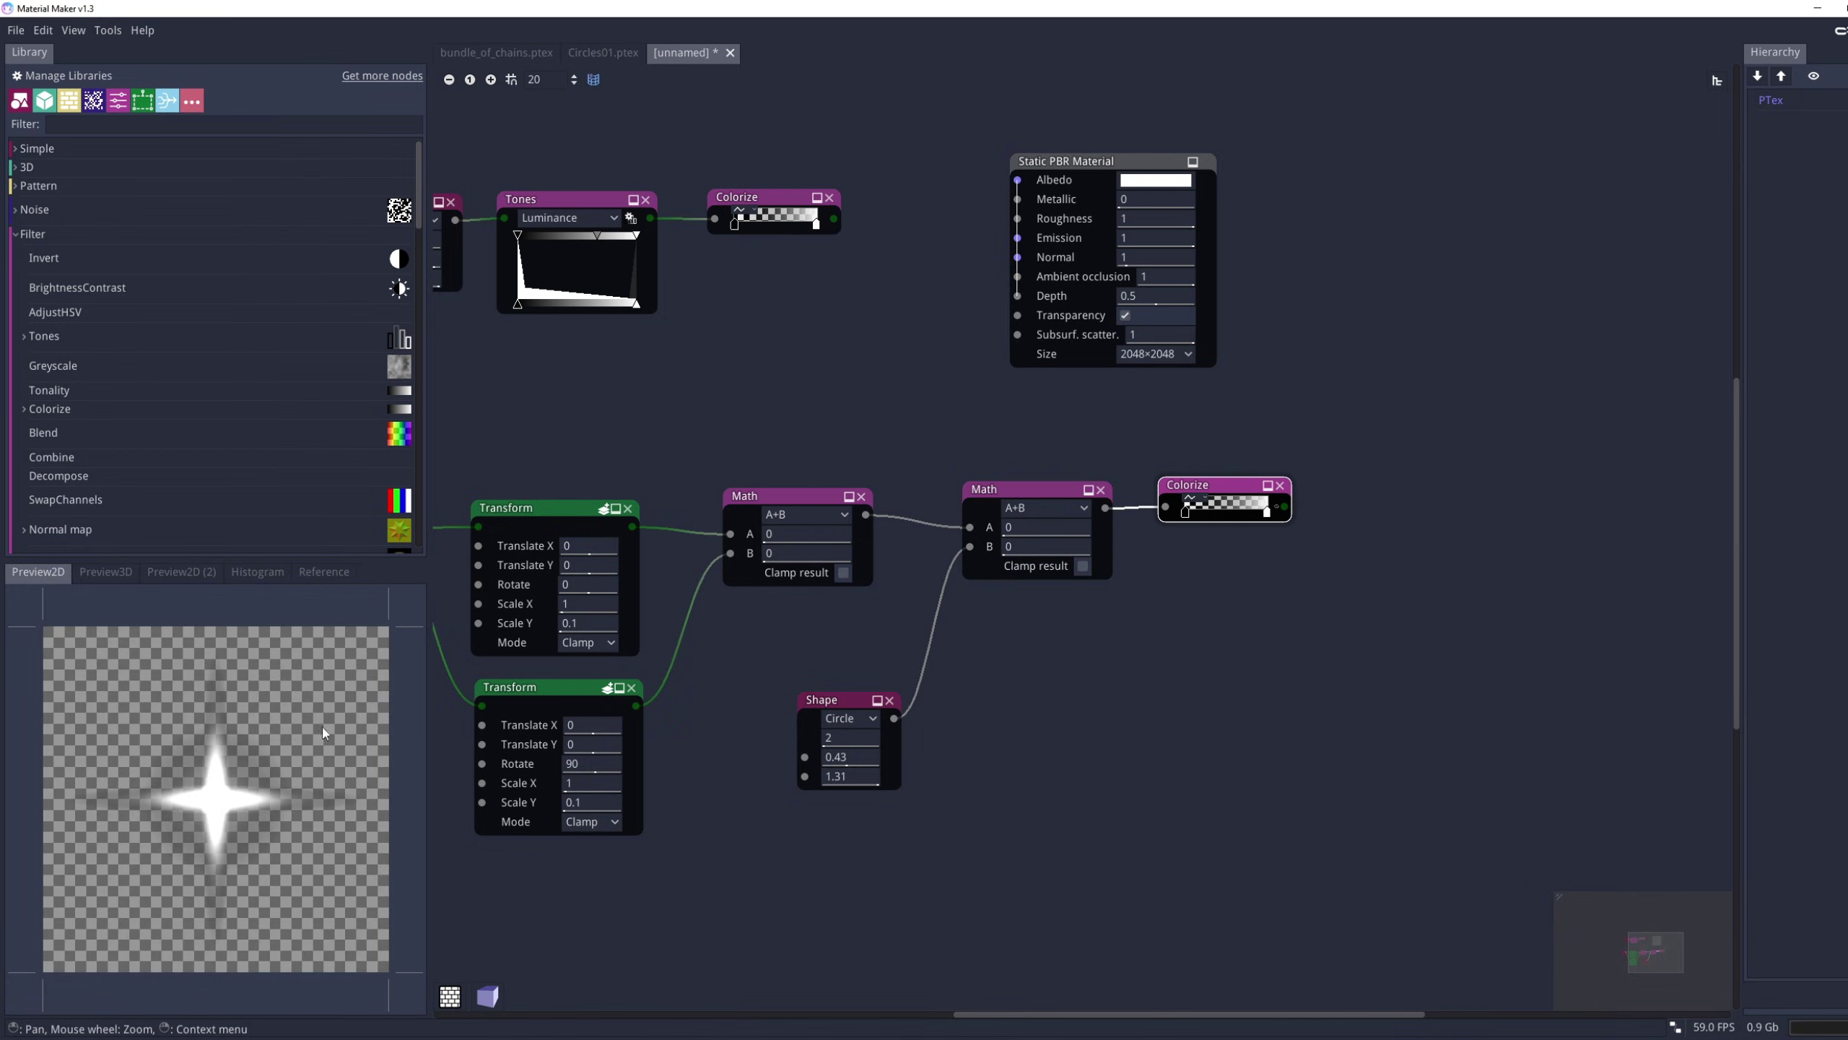
Export the star preview as a PNG image named Falre02Tut.png
right_click(167, 746)
mouse_move(208, 806)
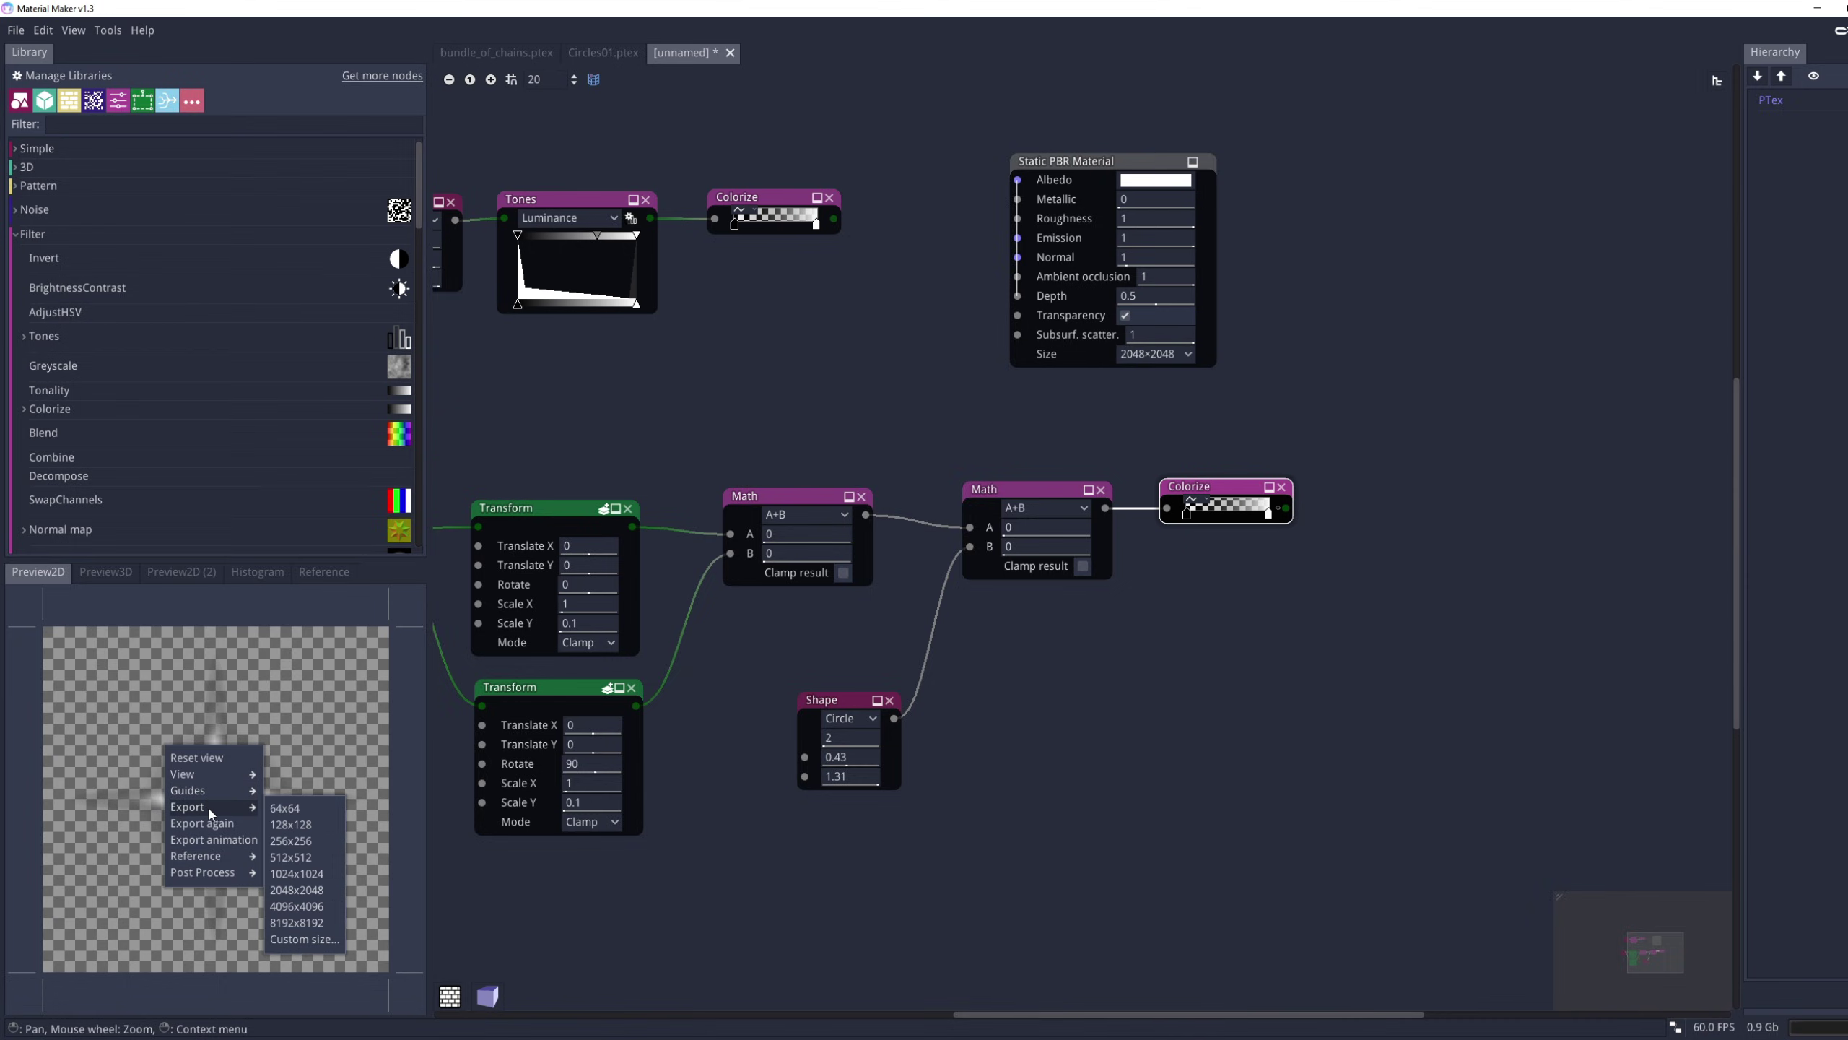
click(307, 877)
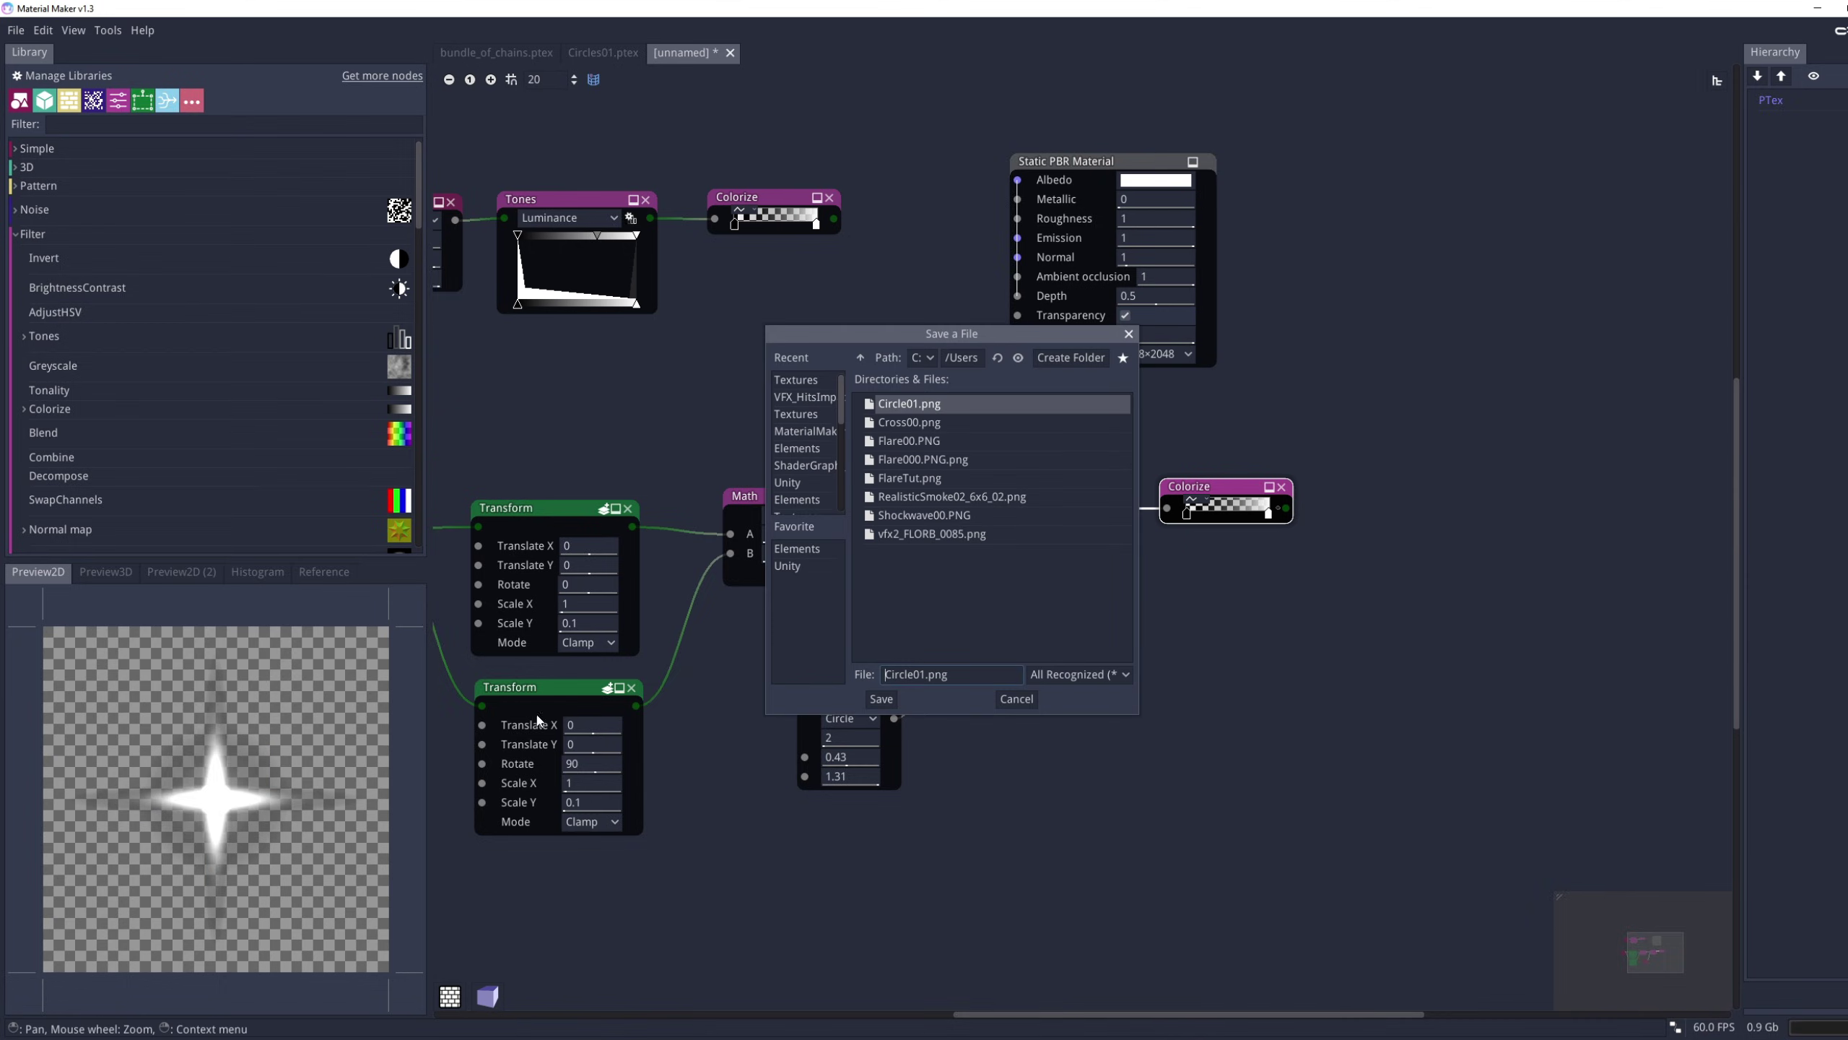
click(1045, 672)
click(1060, 719)
key(Delete)
key(Delete)
key(Delete)
key(Delete)
key(Delete)
key(Delete)
key(Delete)
text(Falre)
key(Delete)
text(02Tut)
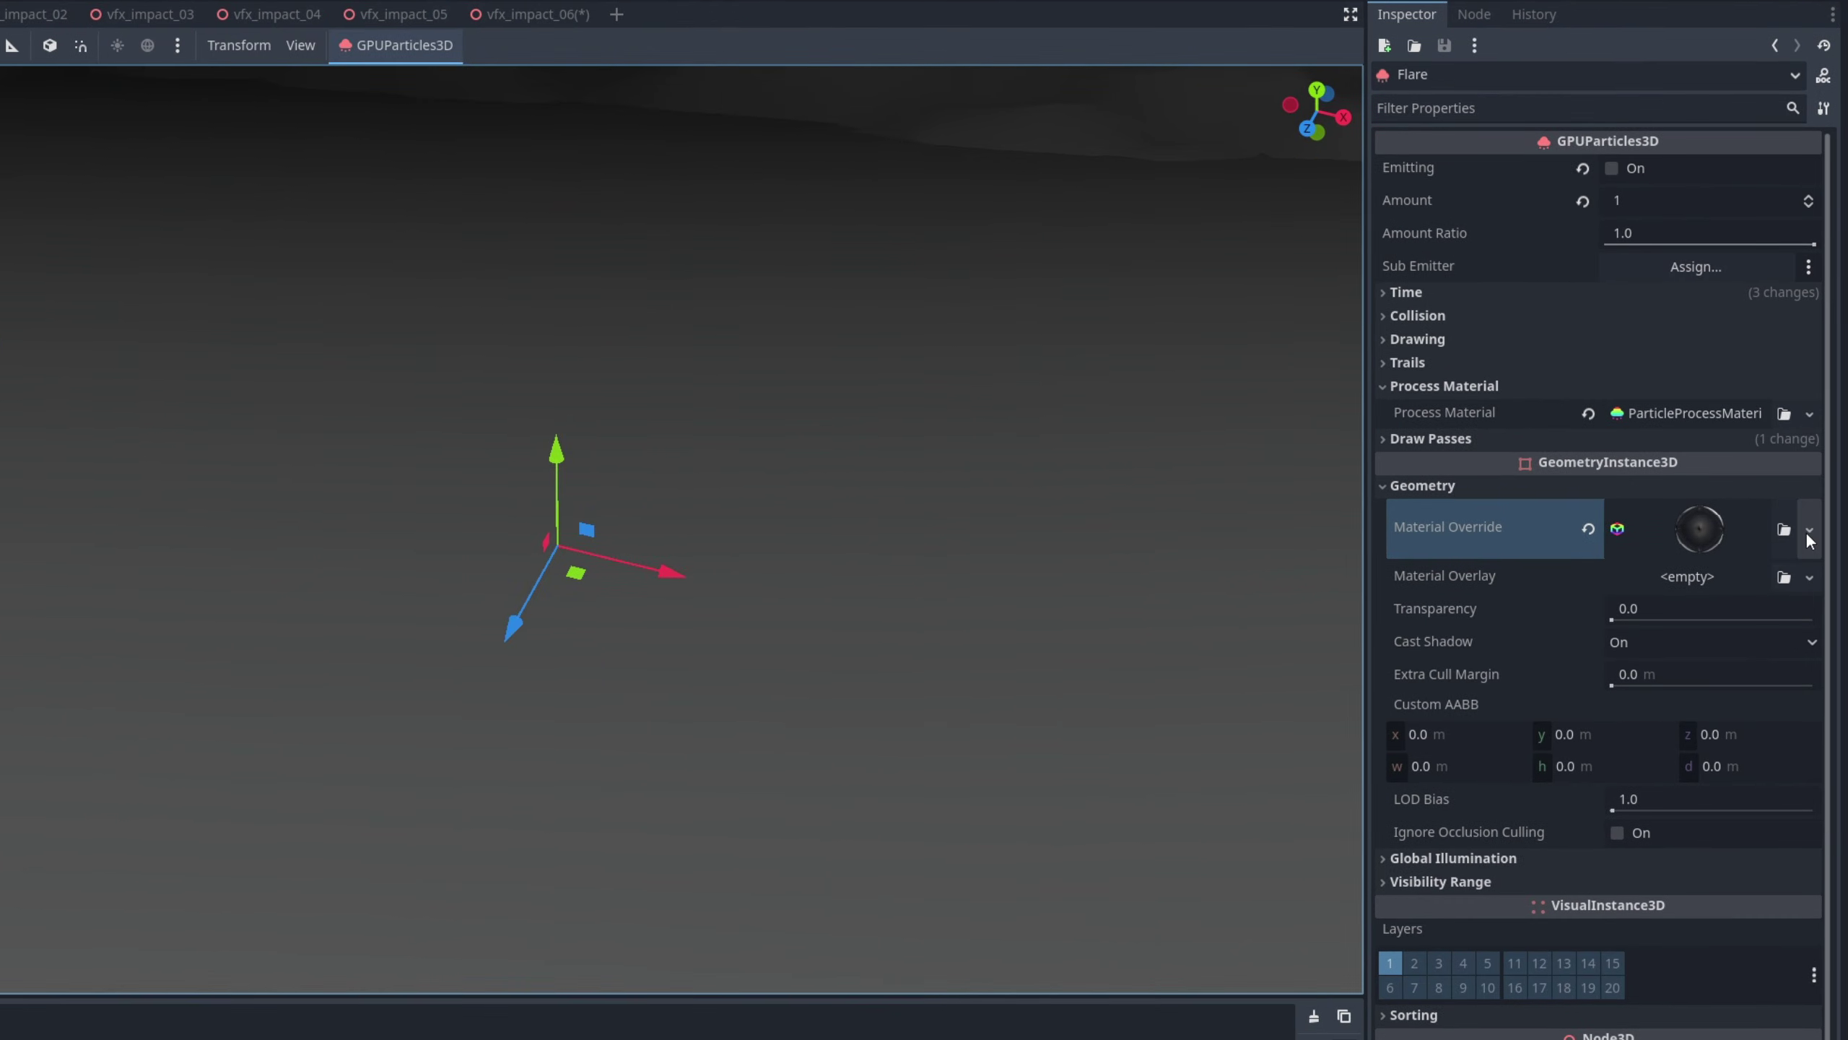
Make Flare's material override unique, load Falre02Tut.png as its albedo texture, and fire a preview
click(1818, 472)
click(1691, 714)
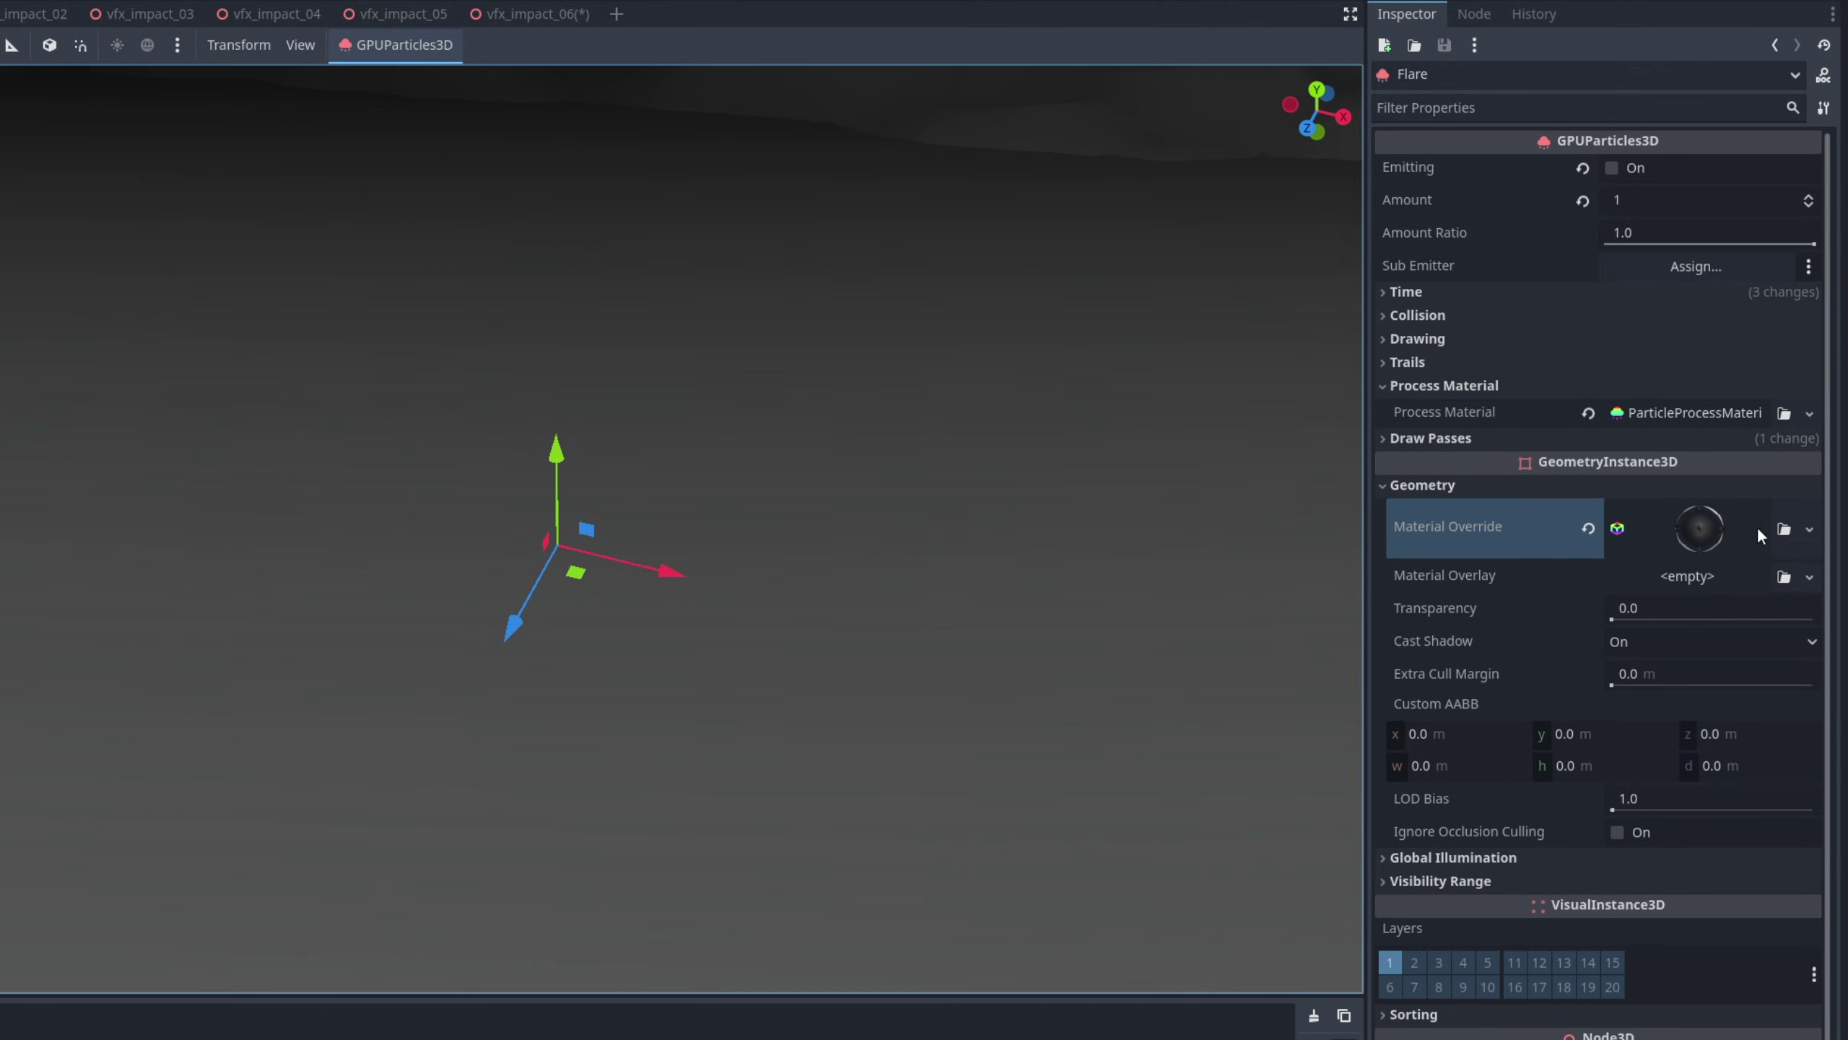
click(1719, 528)
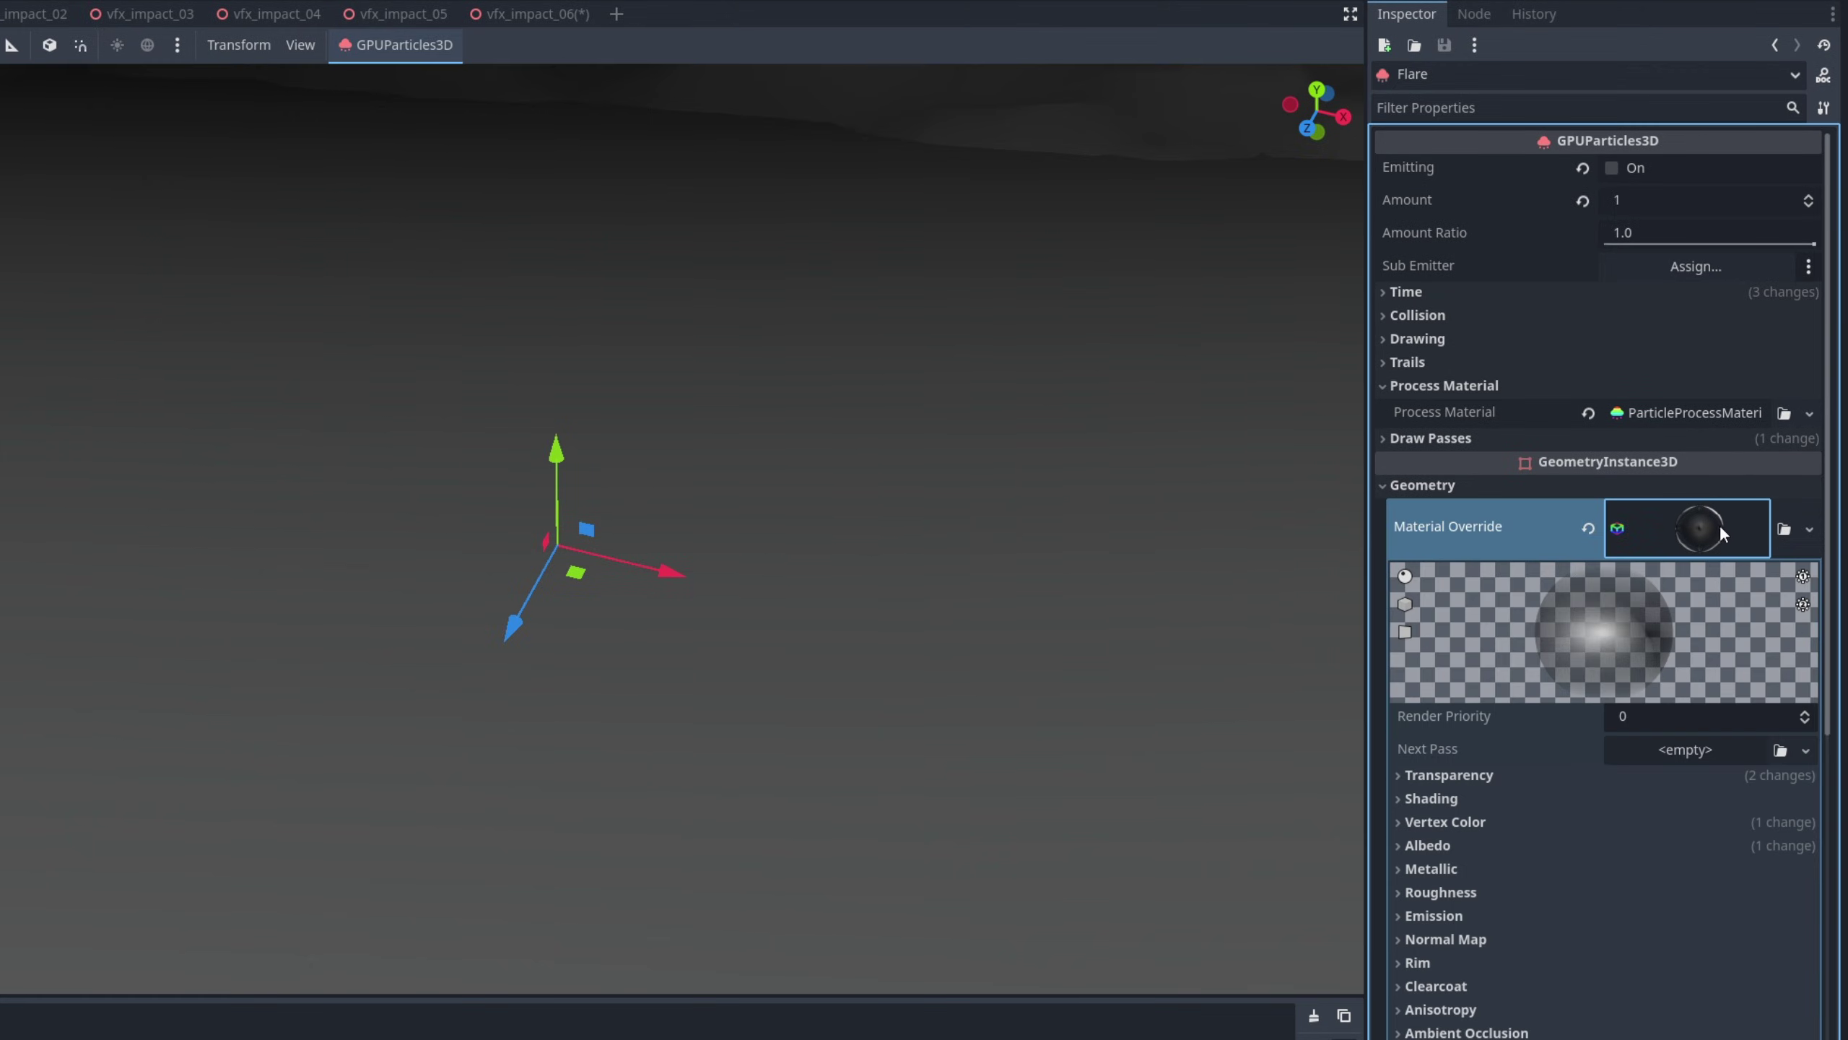
click(1427, 844)
click(1781, 728)
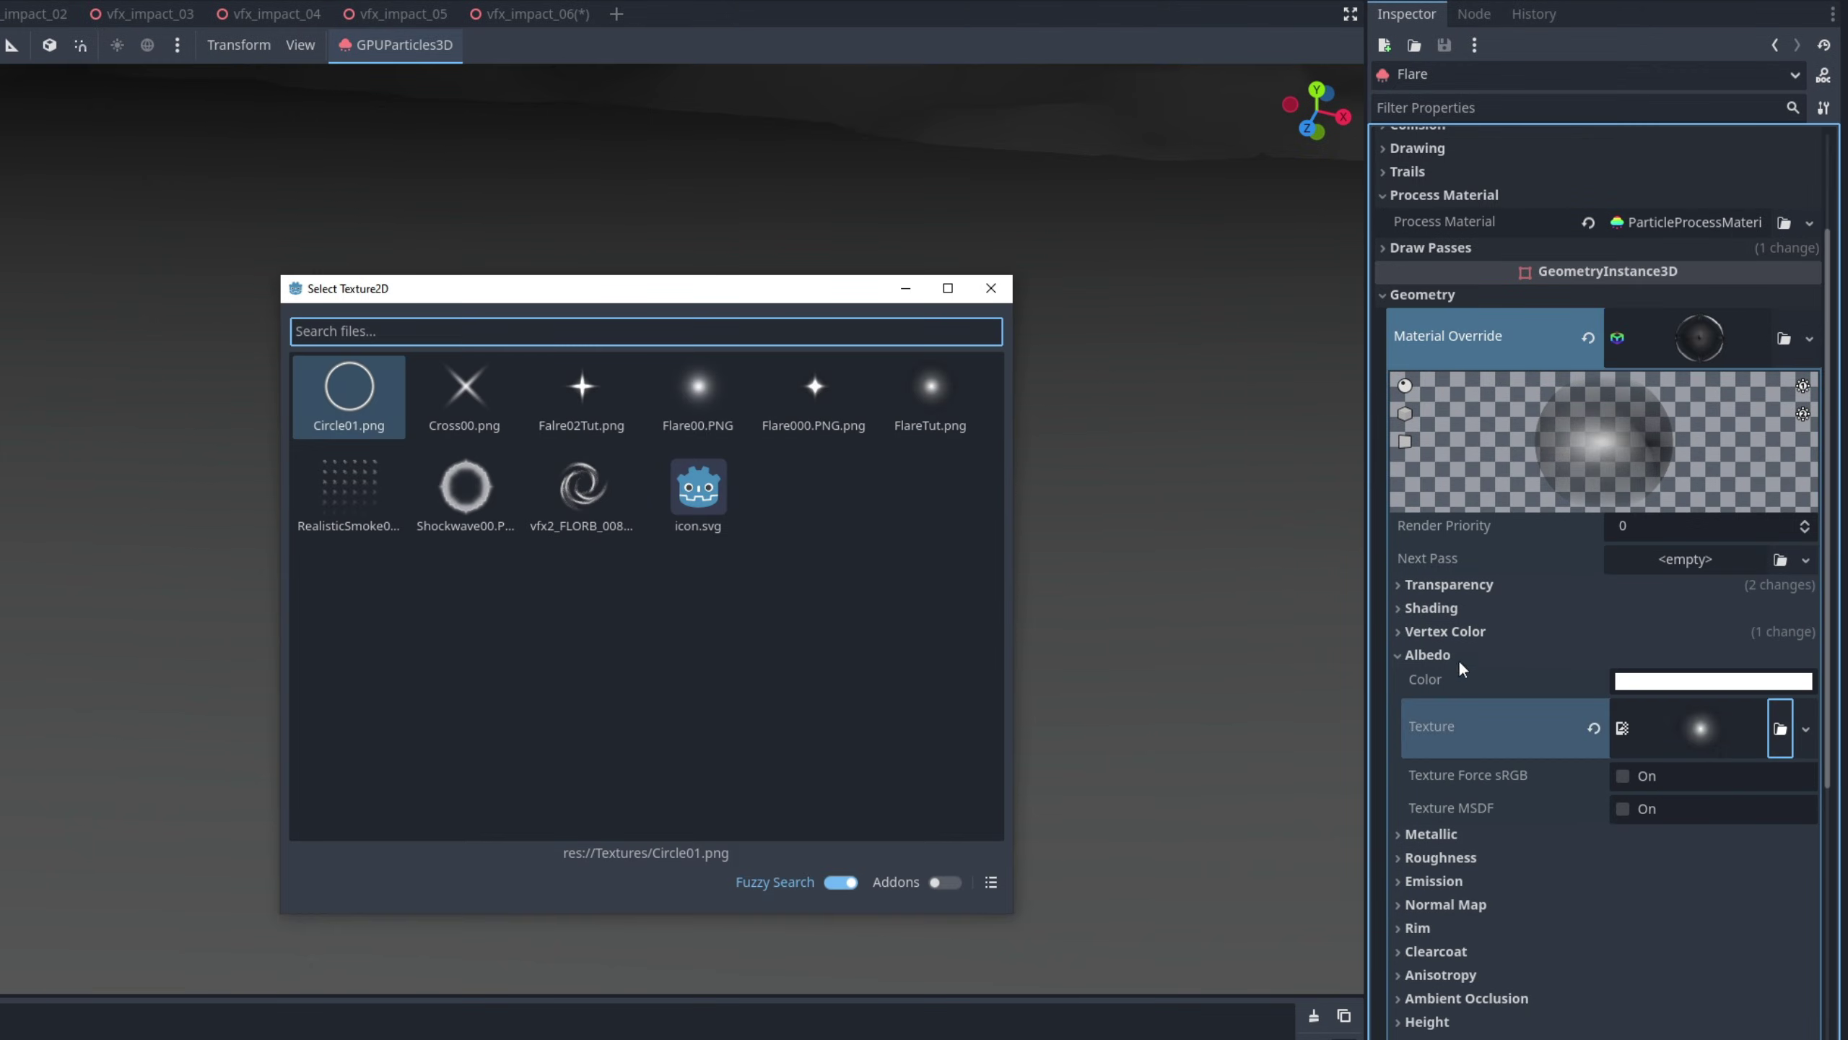
double_click(608, 419)
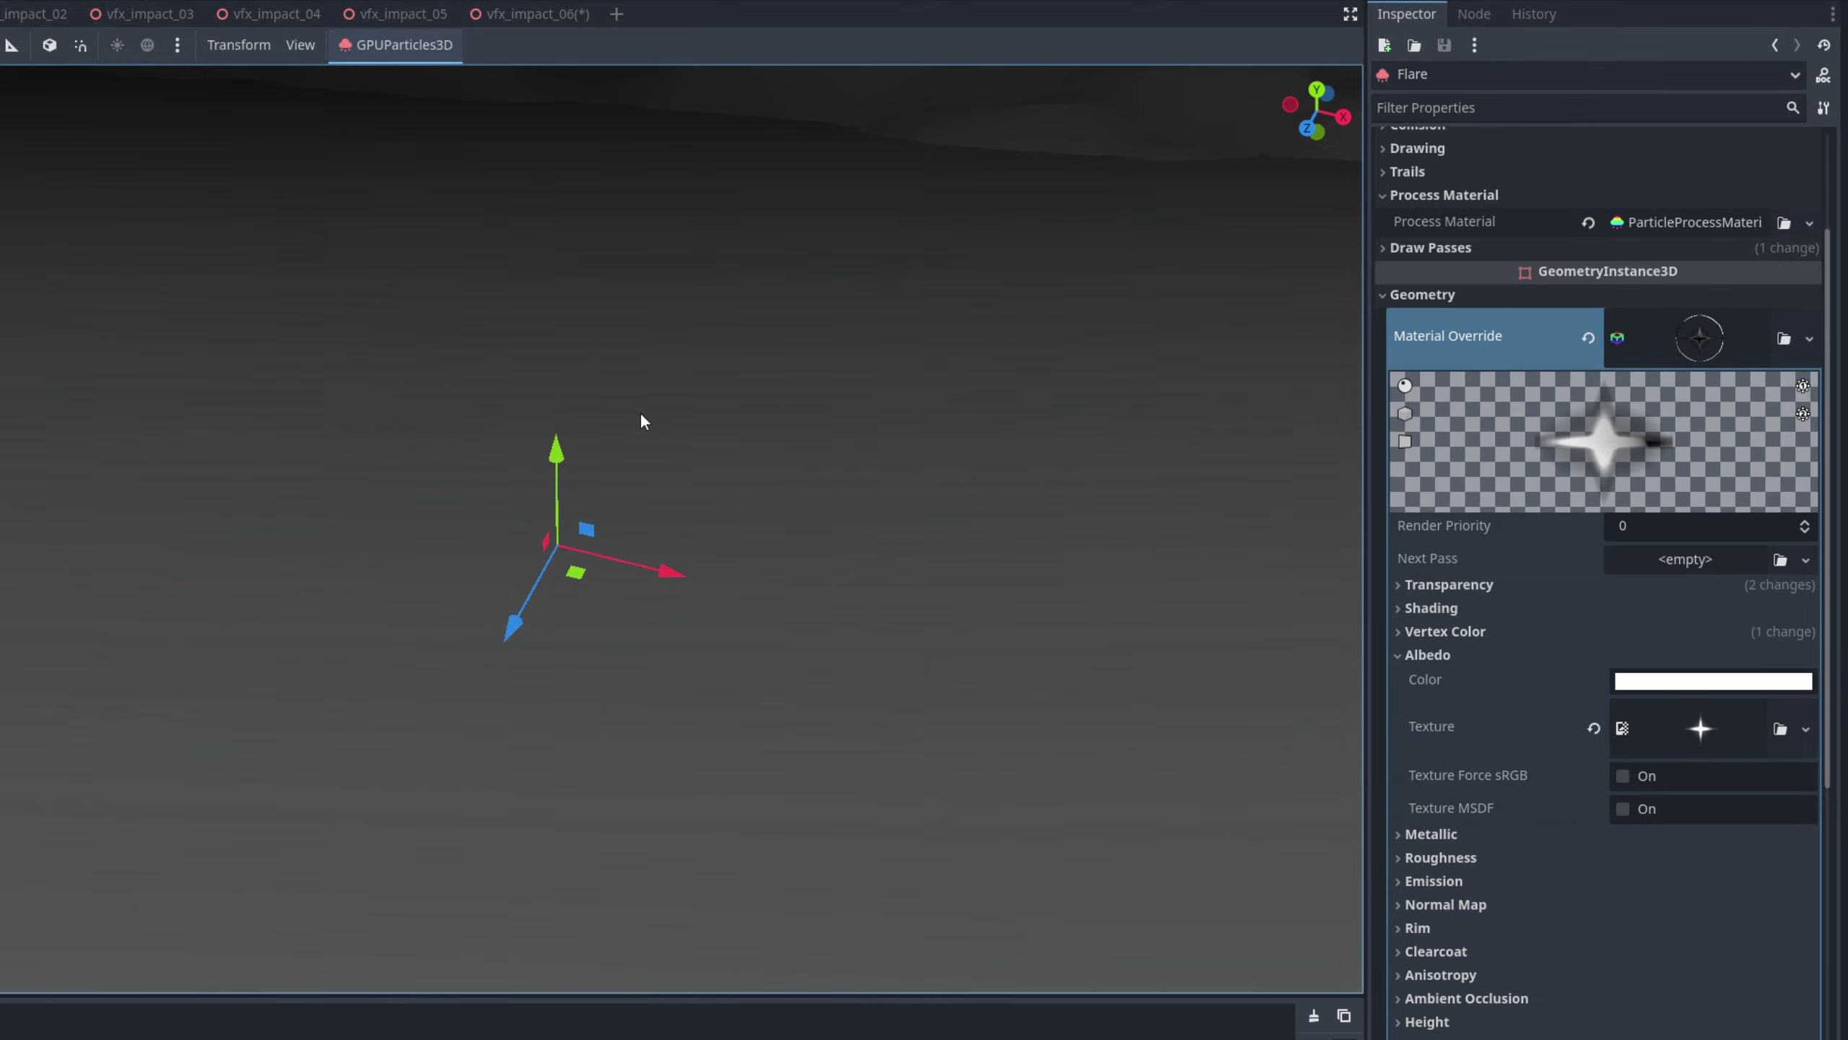
scroll(1719, 356, up, 5)
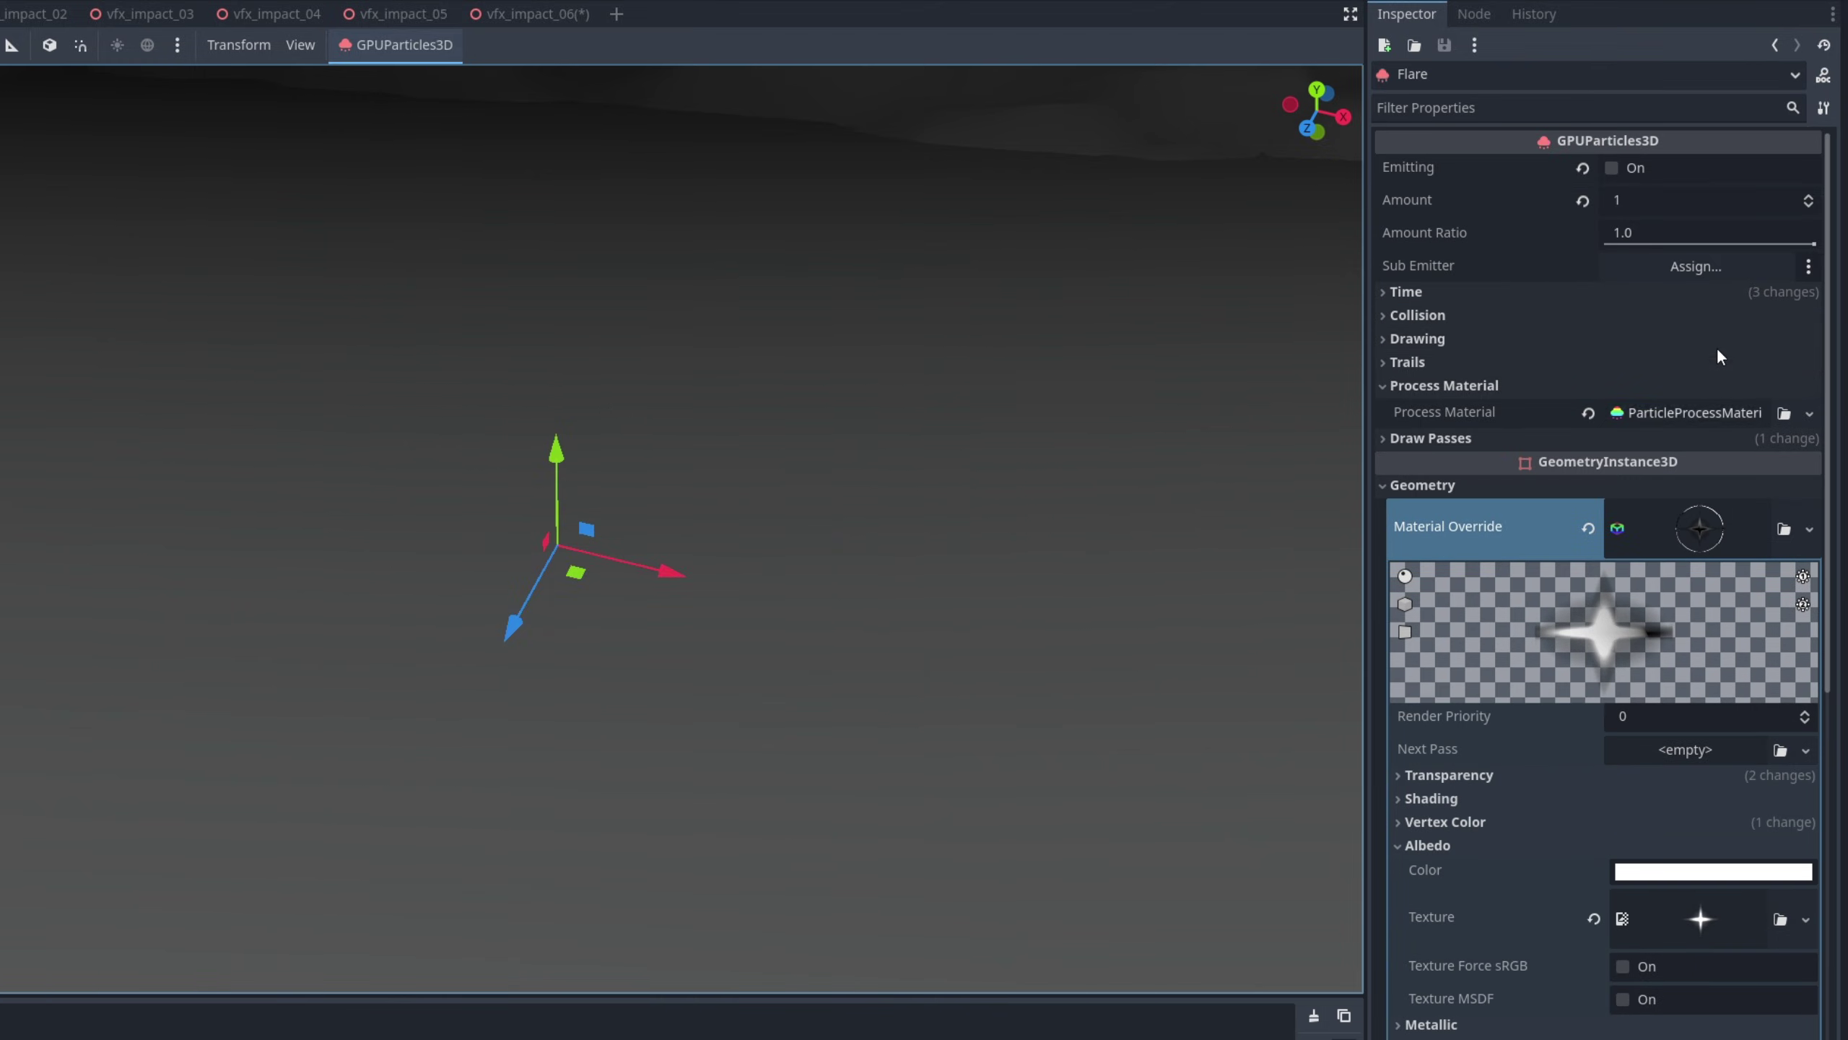
click(1612, 168)
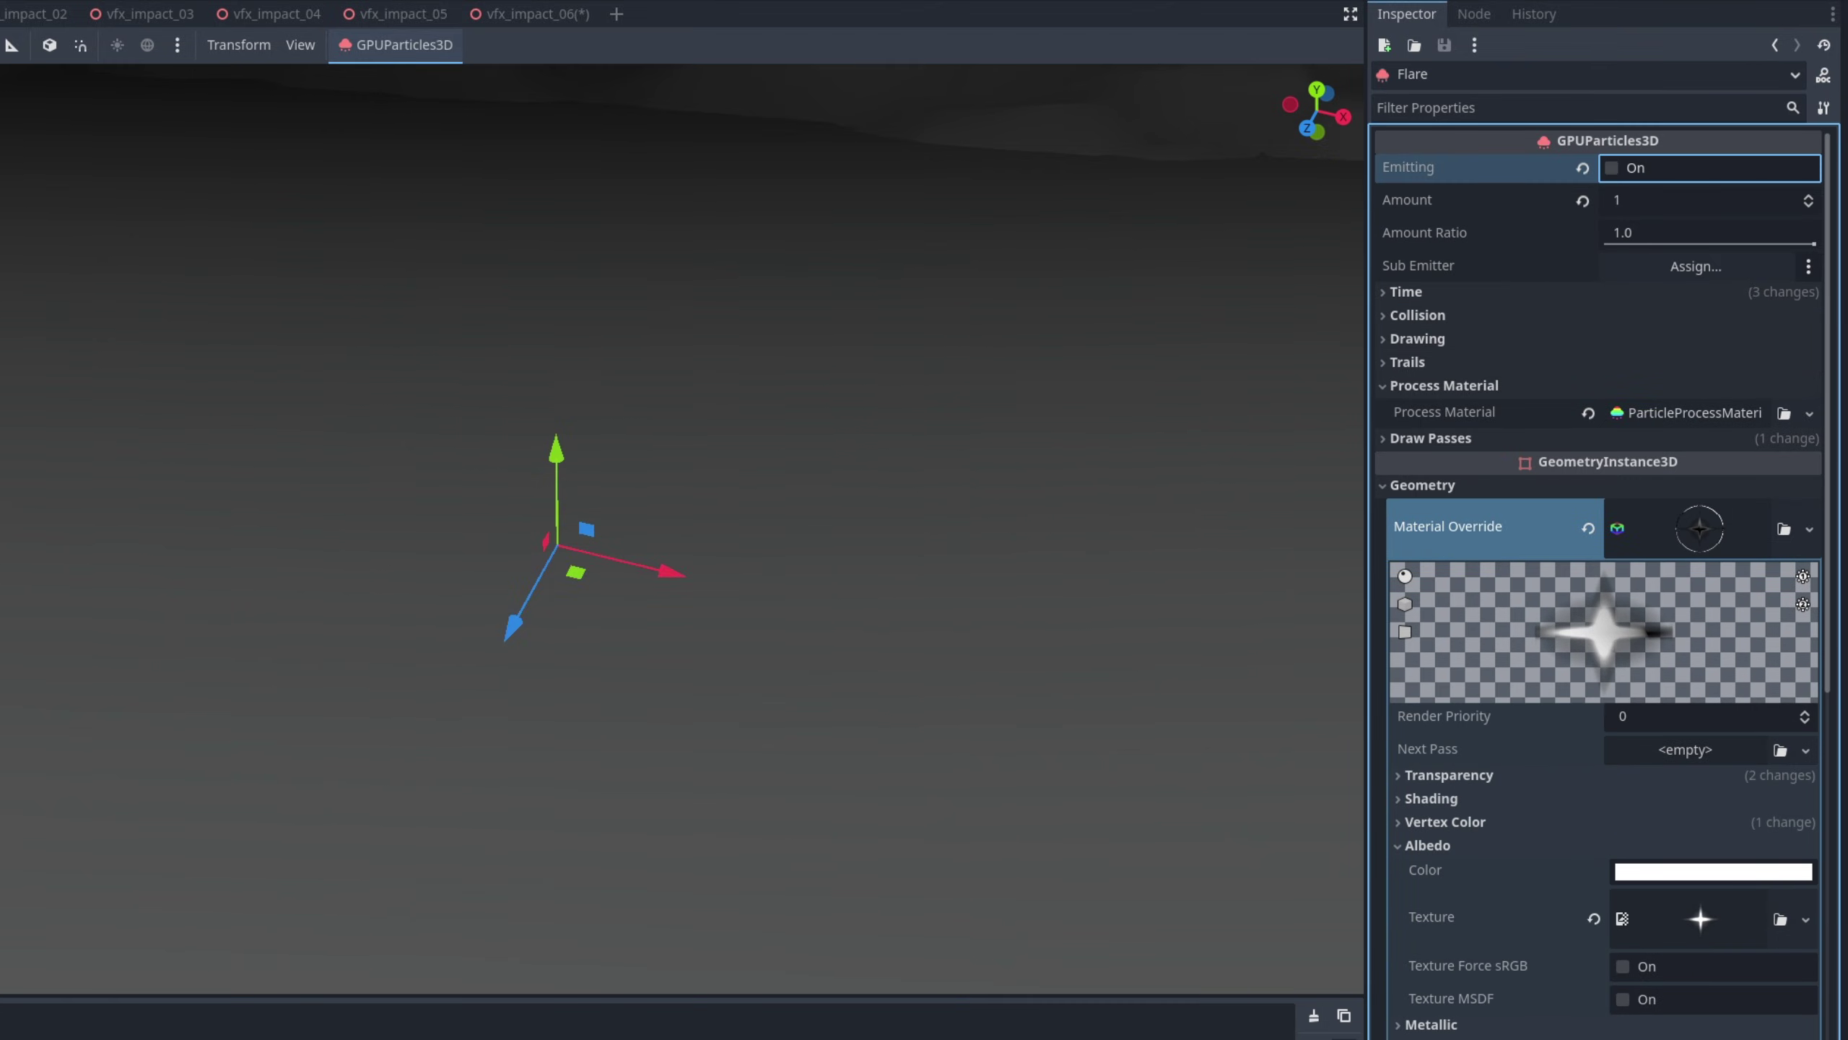
Set Flare's particle lifetime to 0.2 s
click(1415, 291)
click(1641, 318)
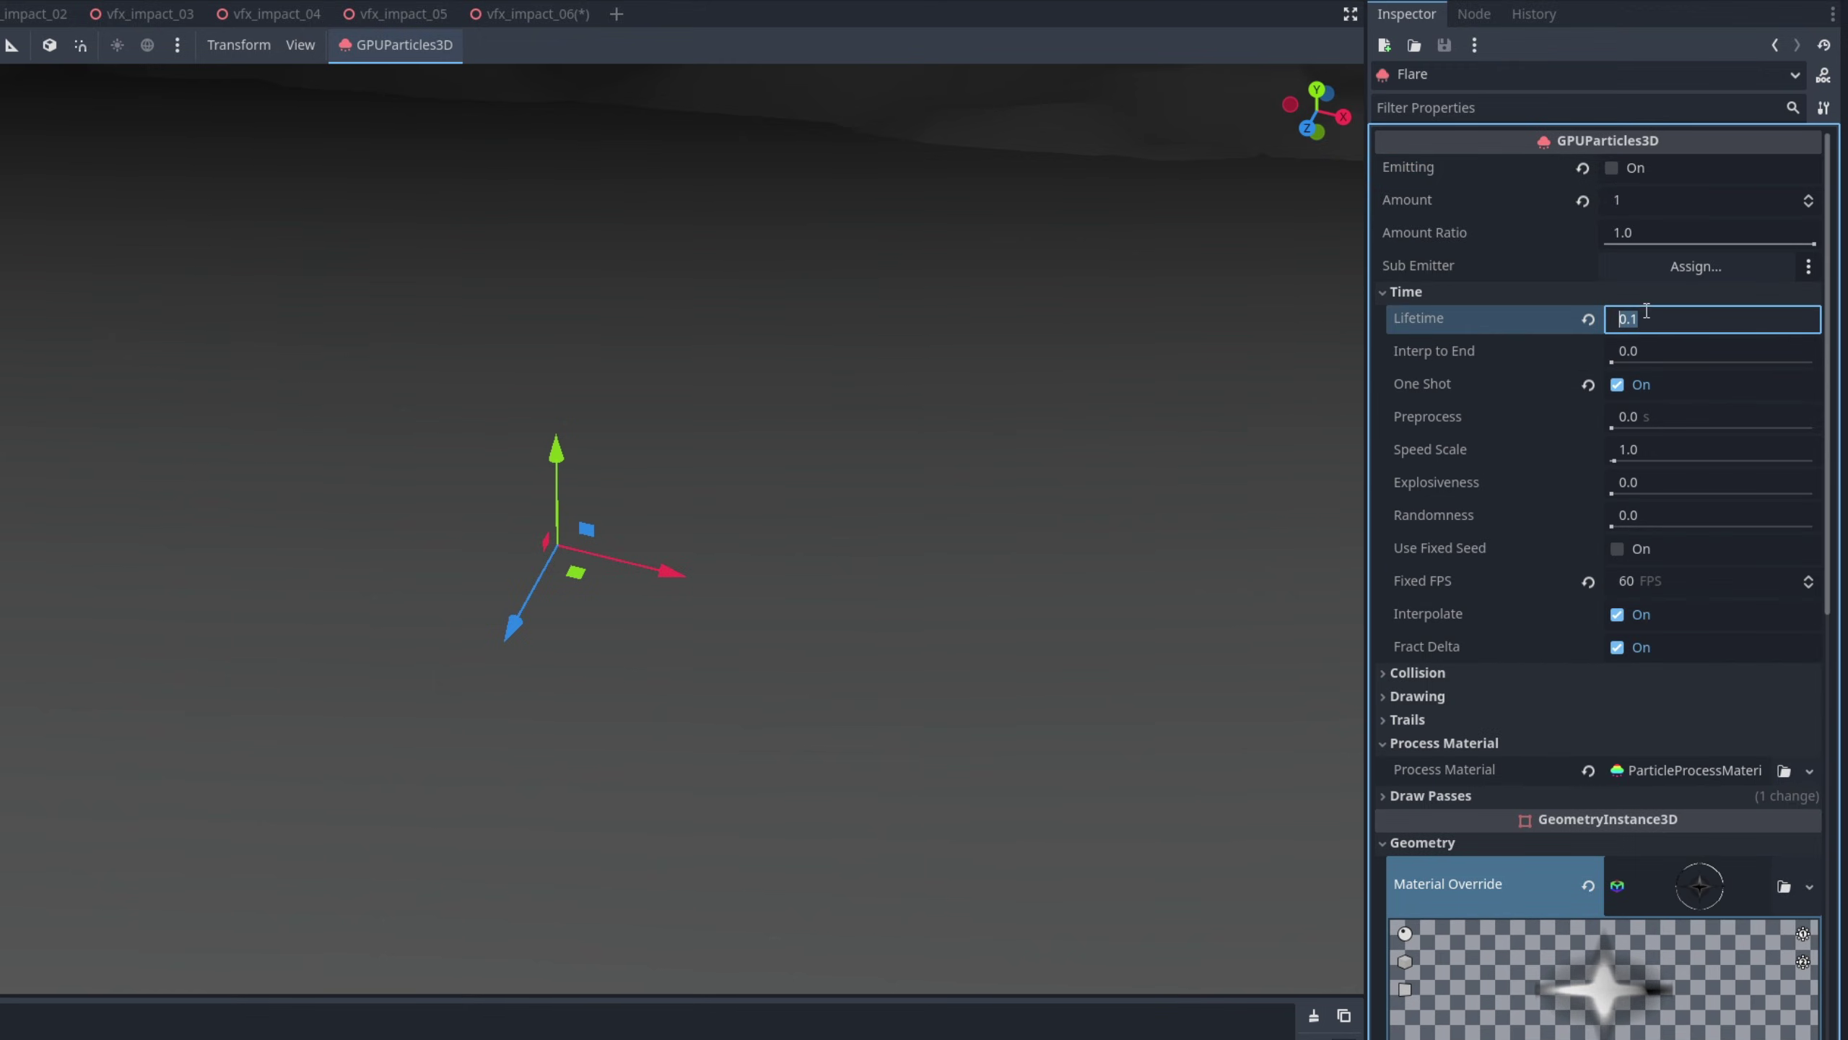
text(0.2)
key(Return)
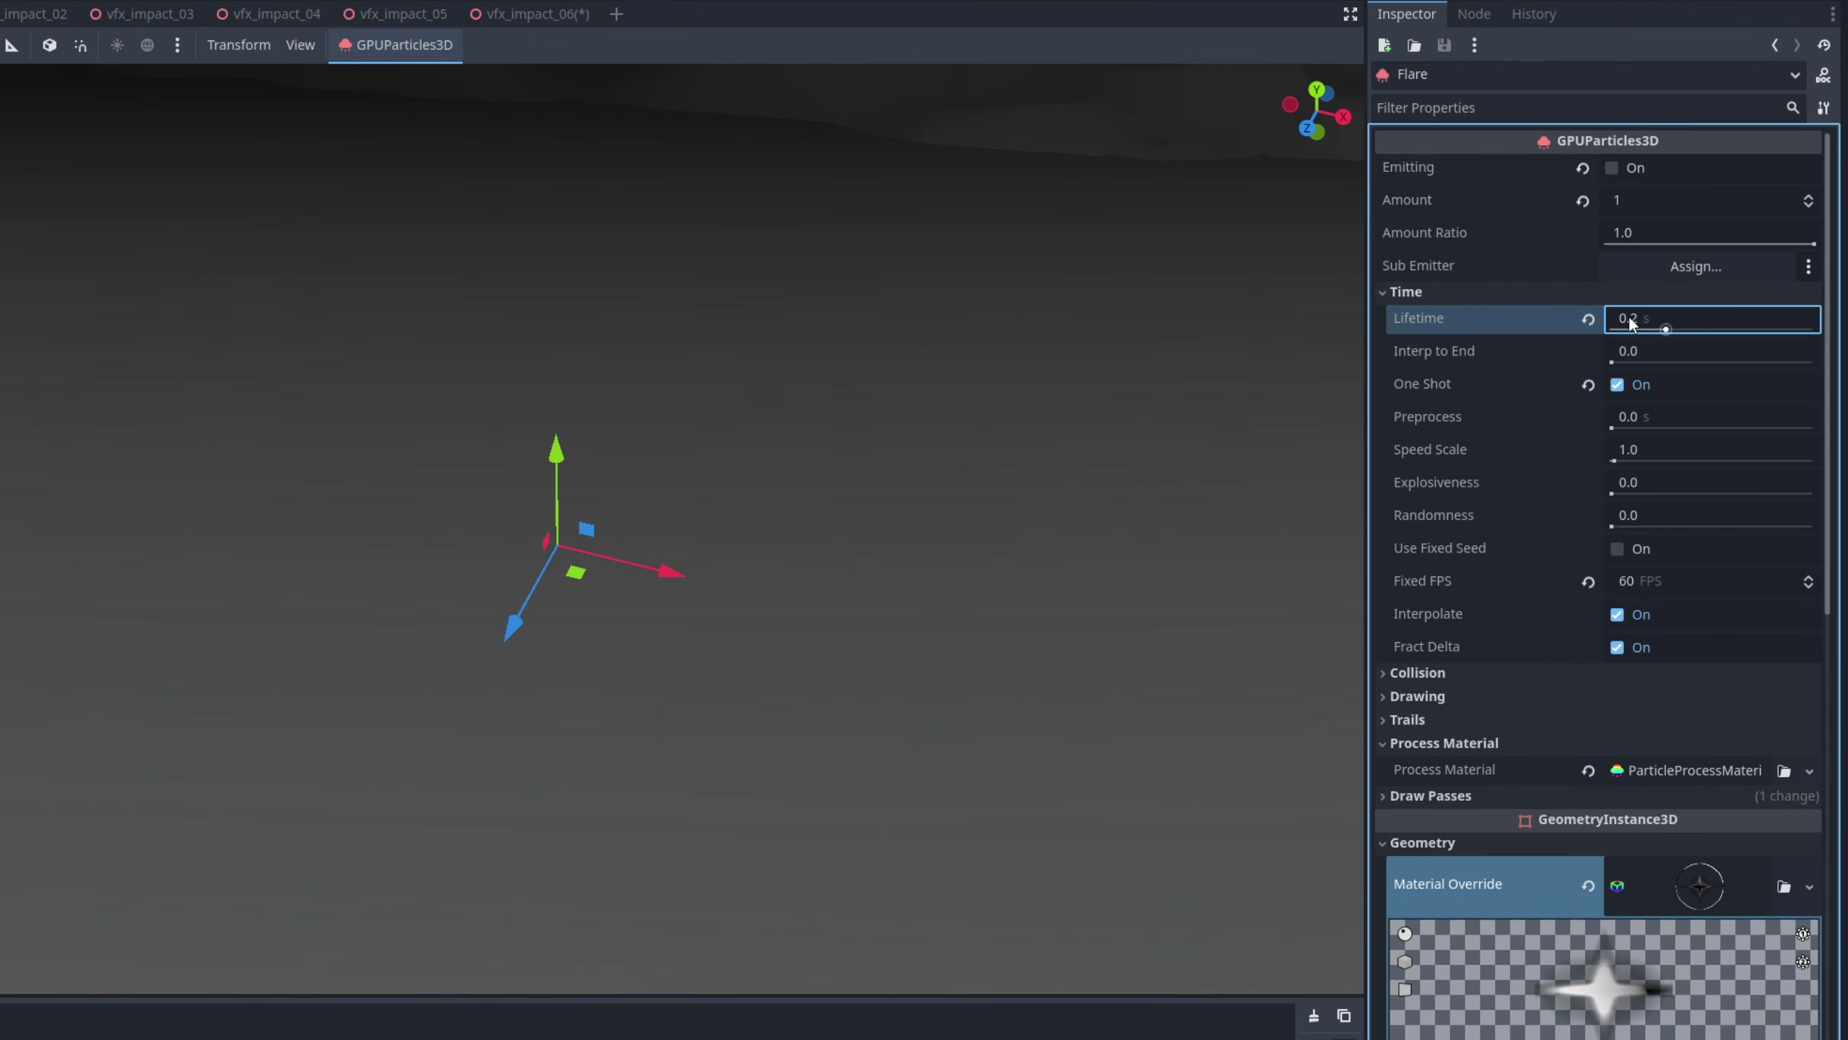
Set Flare's minimum scale to 4.0 in the process material's Display settings
click(1647, 771)
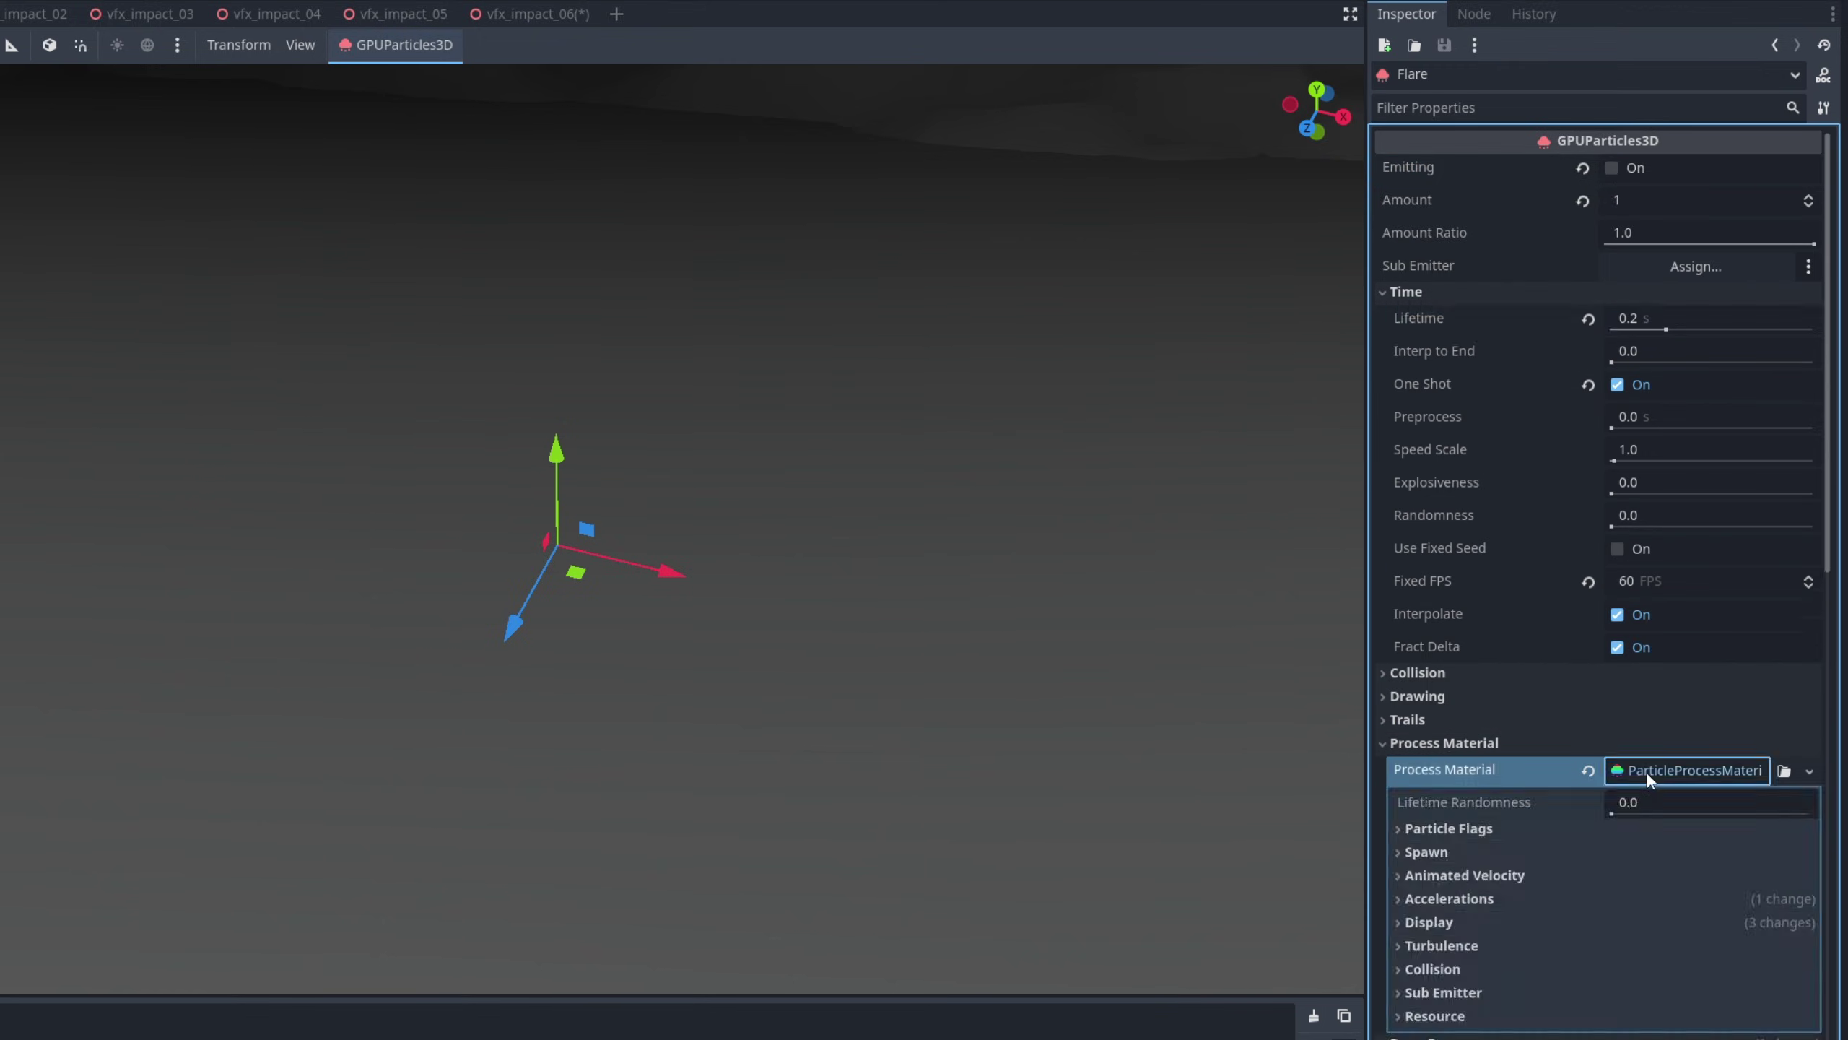
scroll(1506, 763, down, 2)
click(1448, 784)
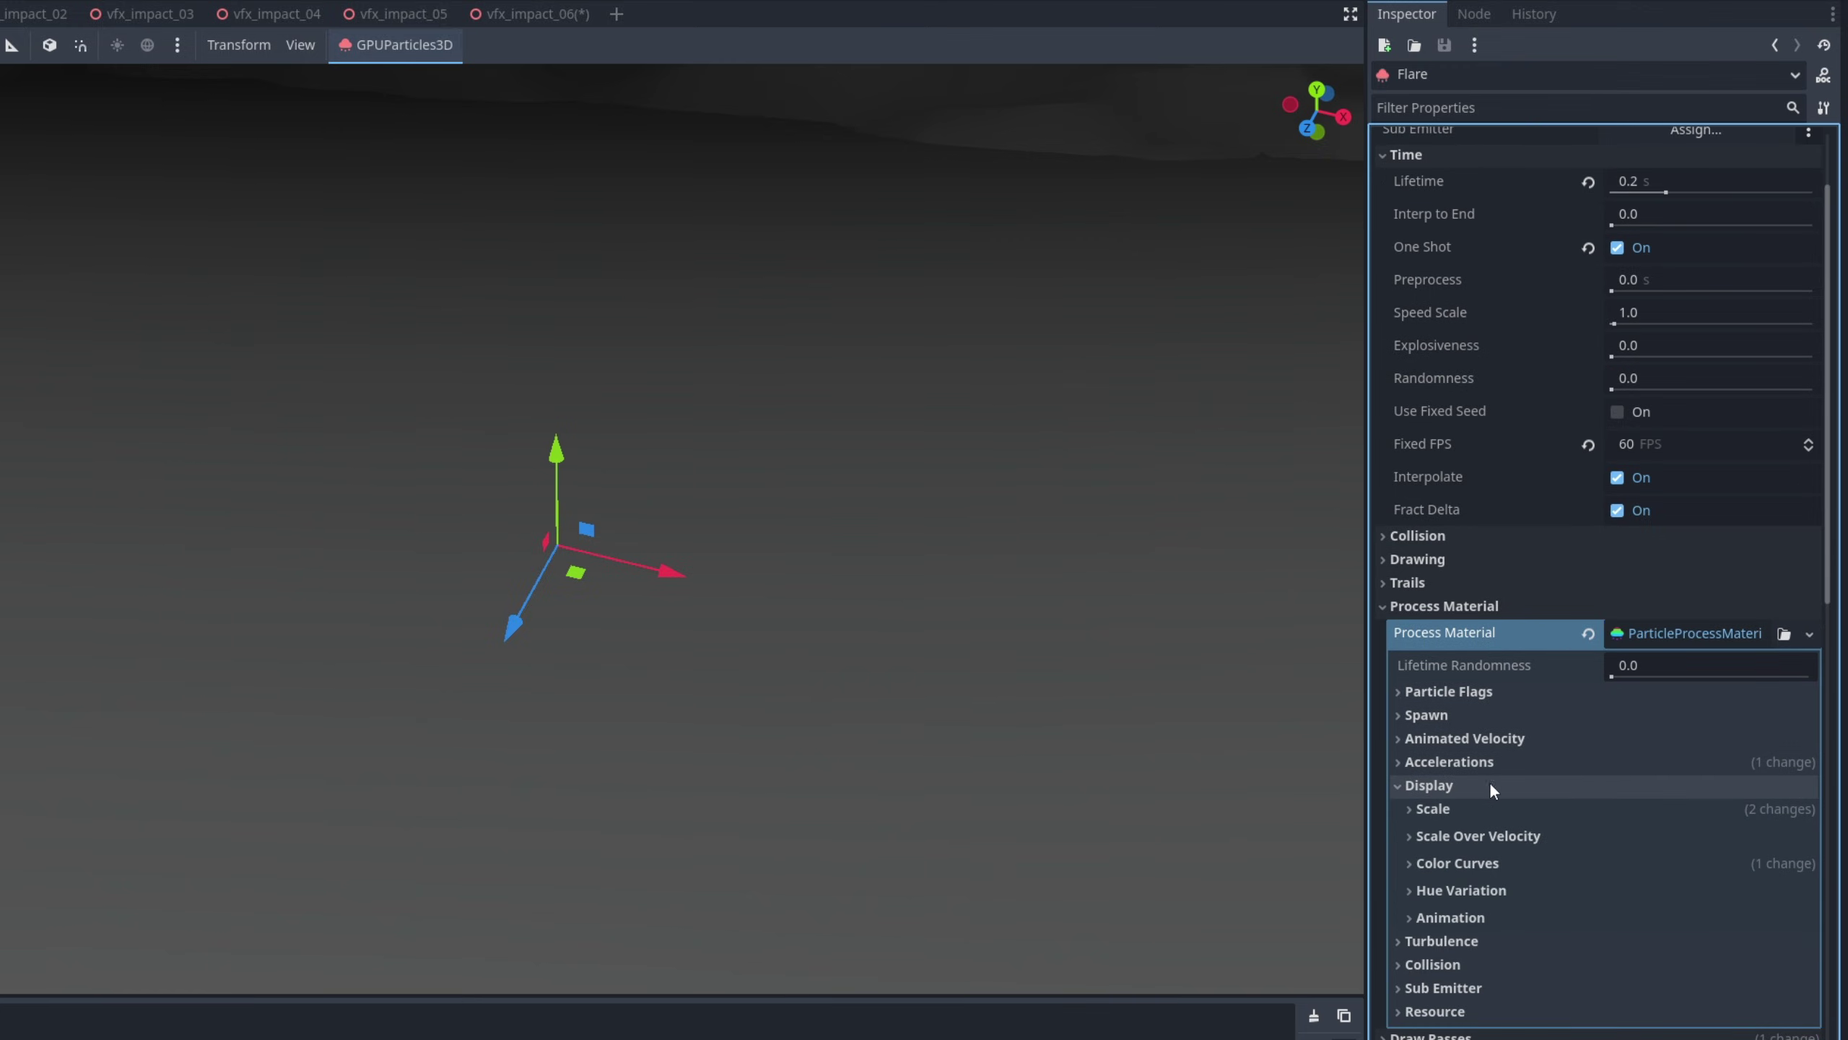
click(1475, 809)
scroll(1510, 791, down, 2)
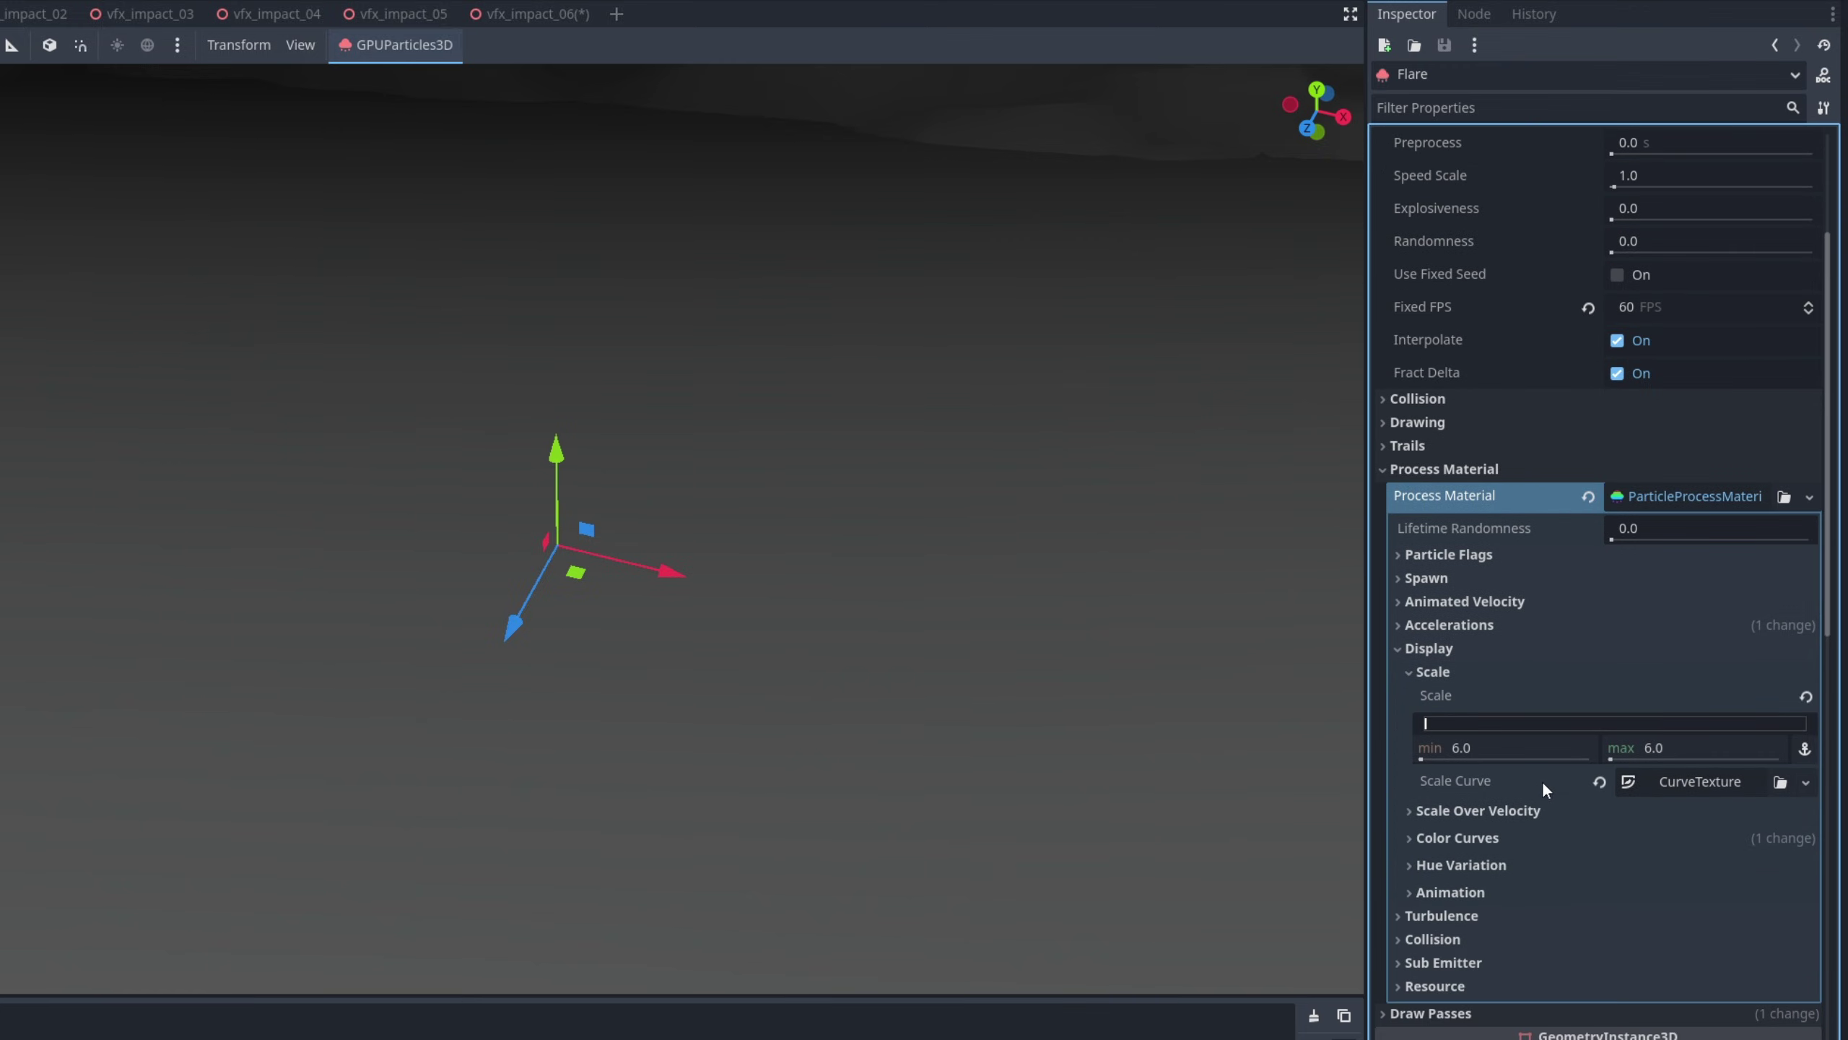
click(1496, 746)
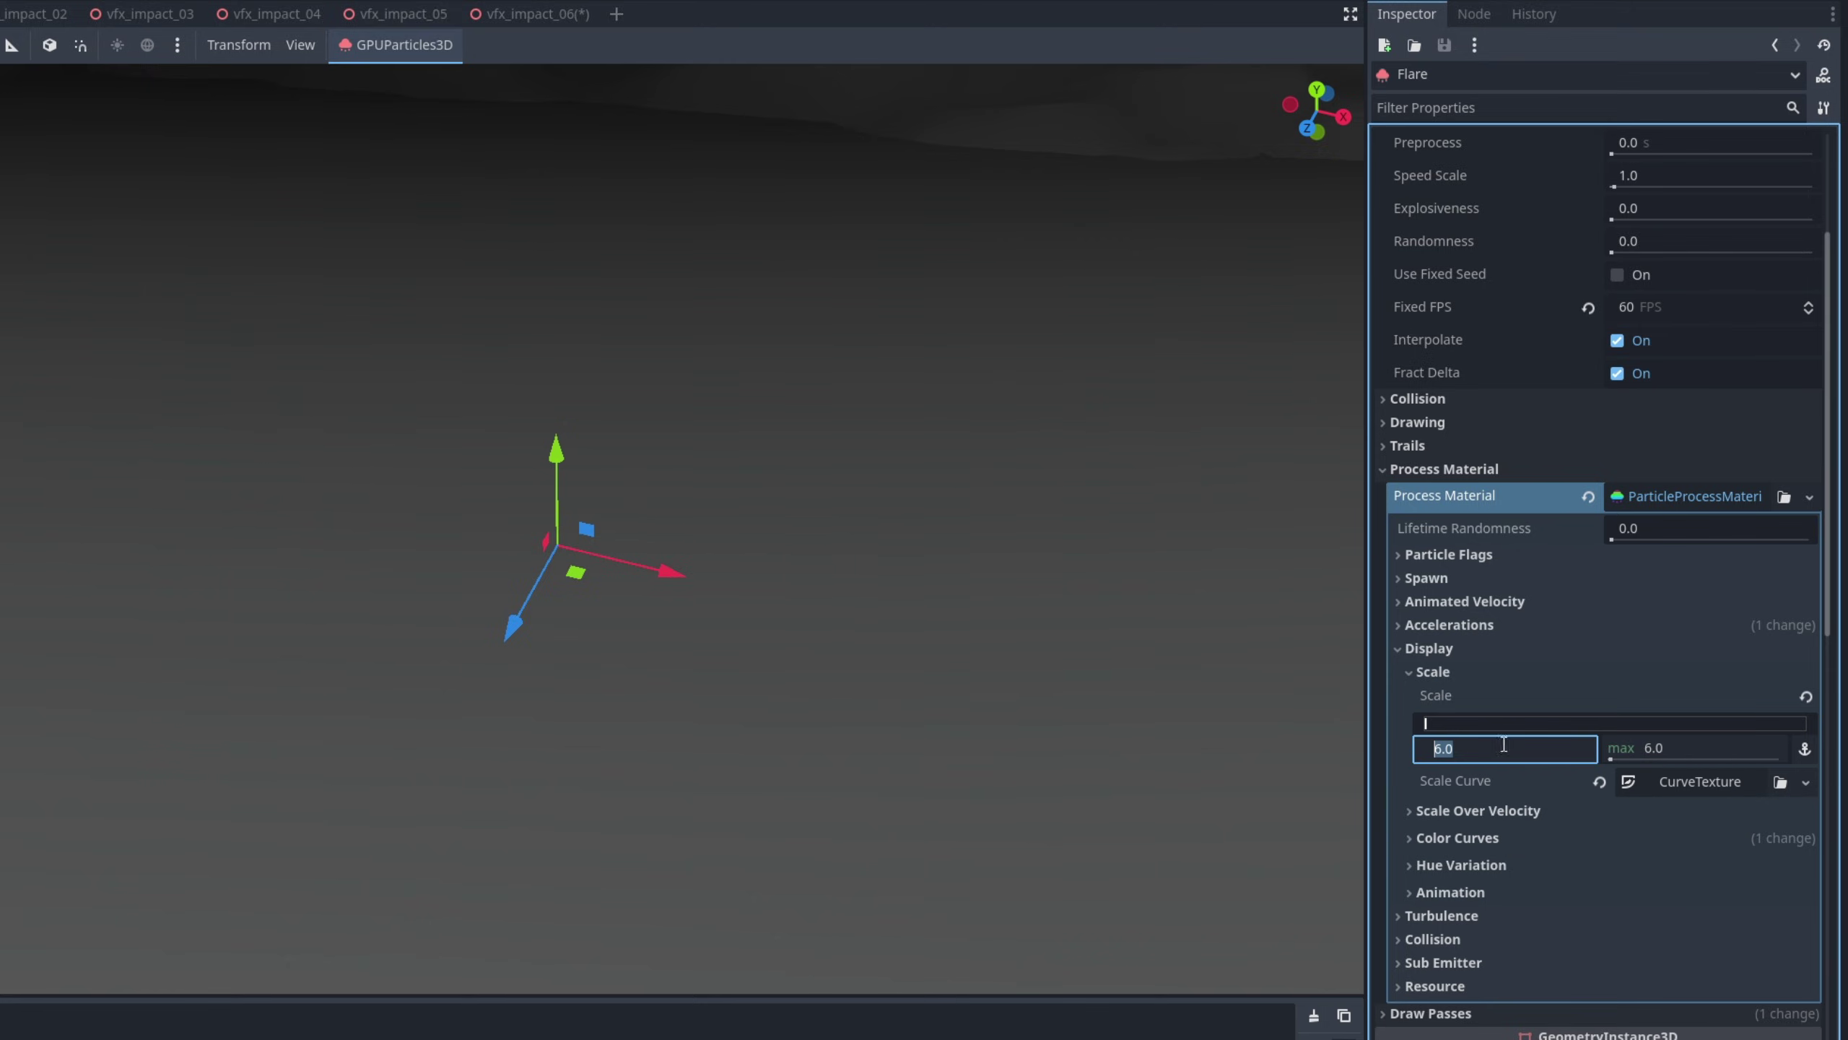
text(4.0)
Give Flare its own scale curve and flatten its end into an ease-out
click(1694, 786)
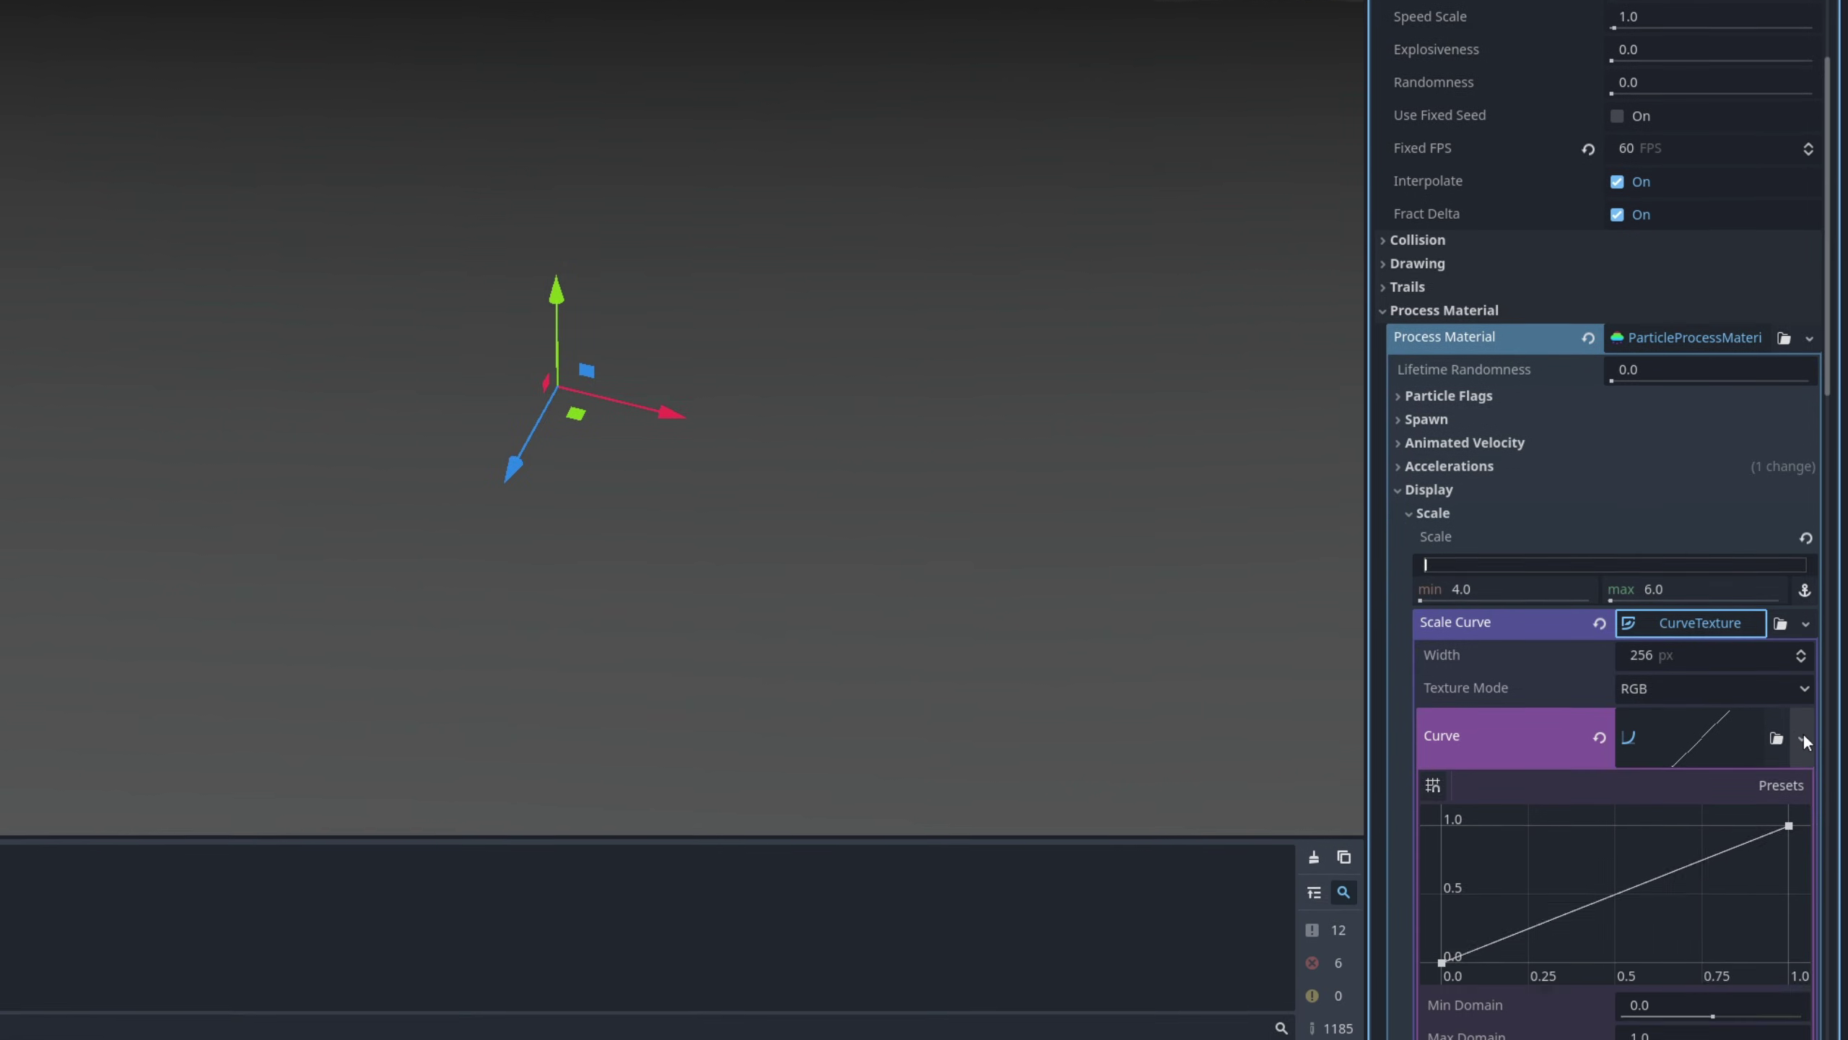
click(1802, 896)
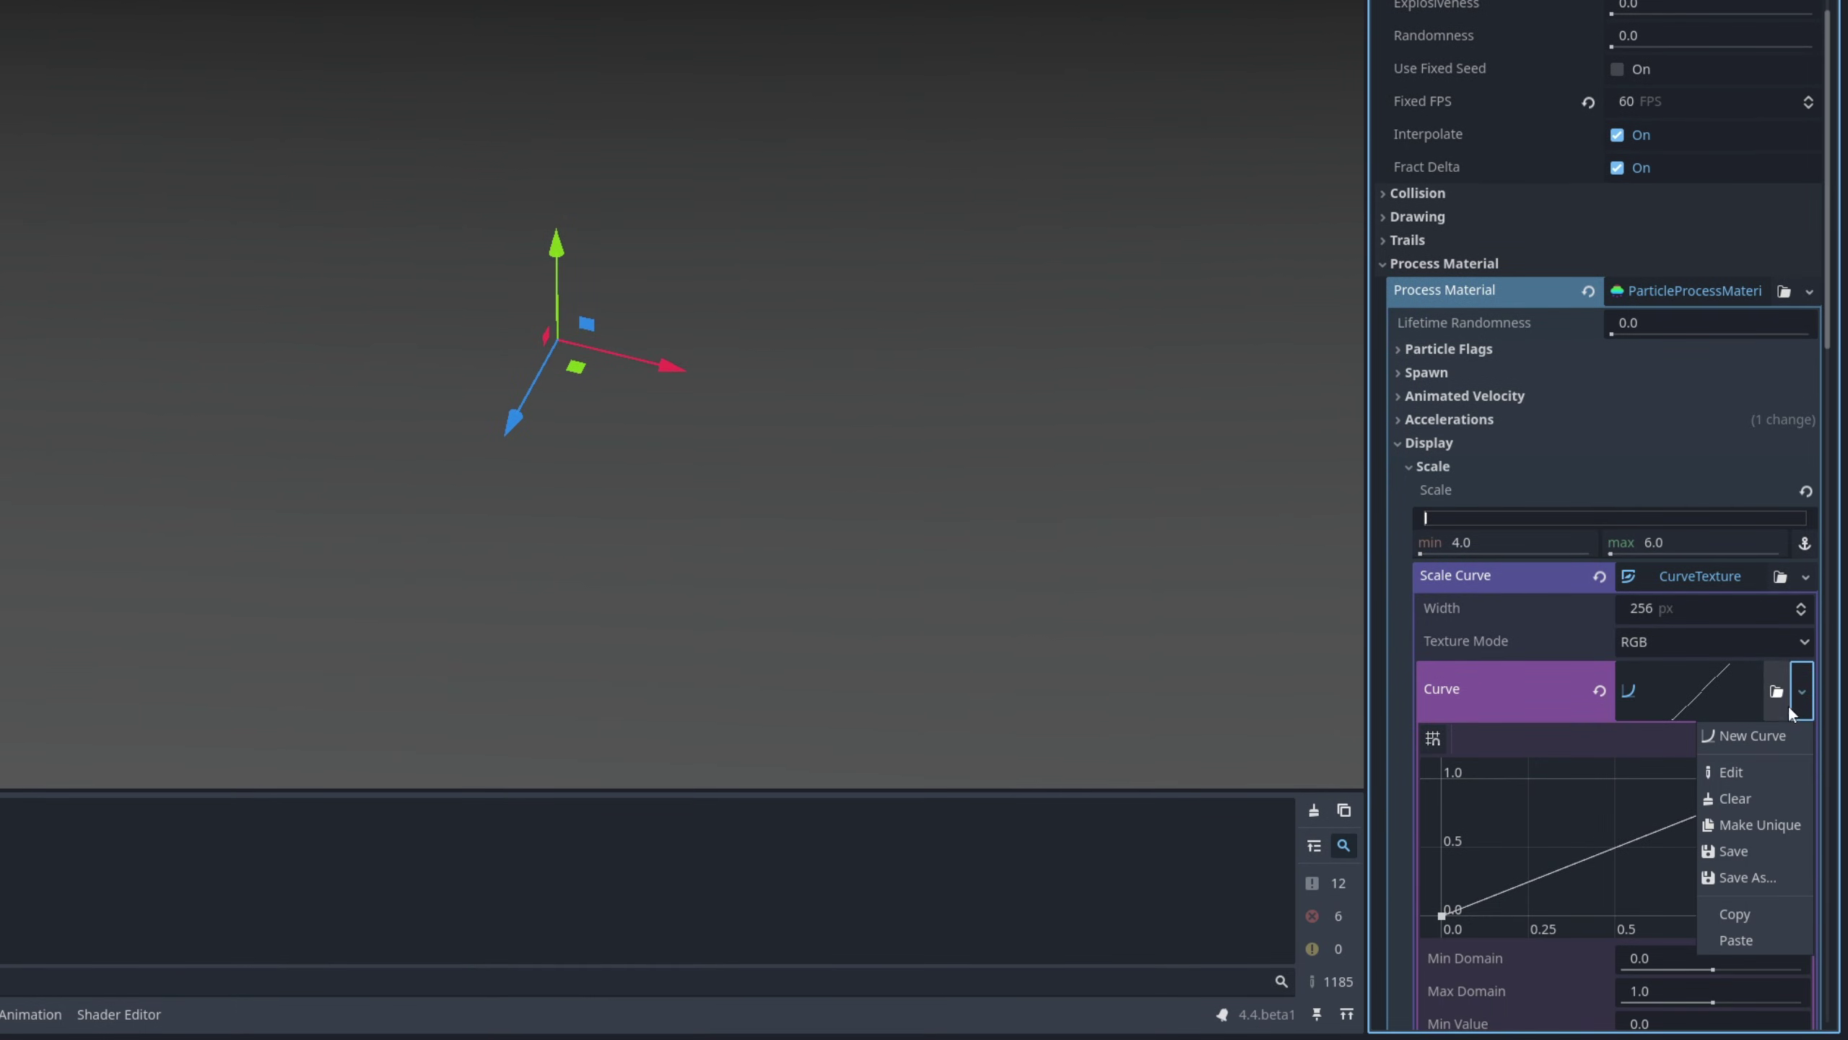
click(1756, 824)
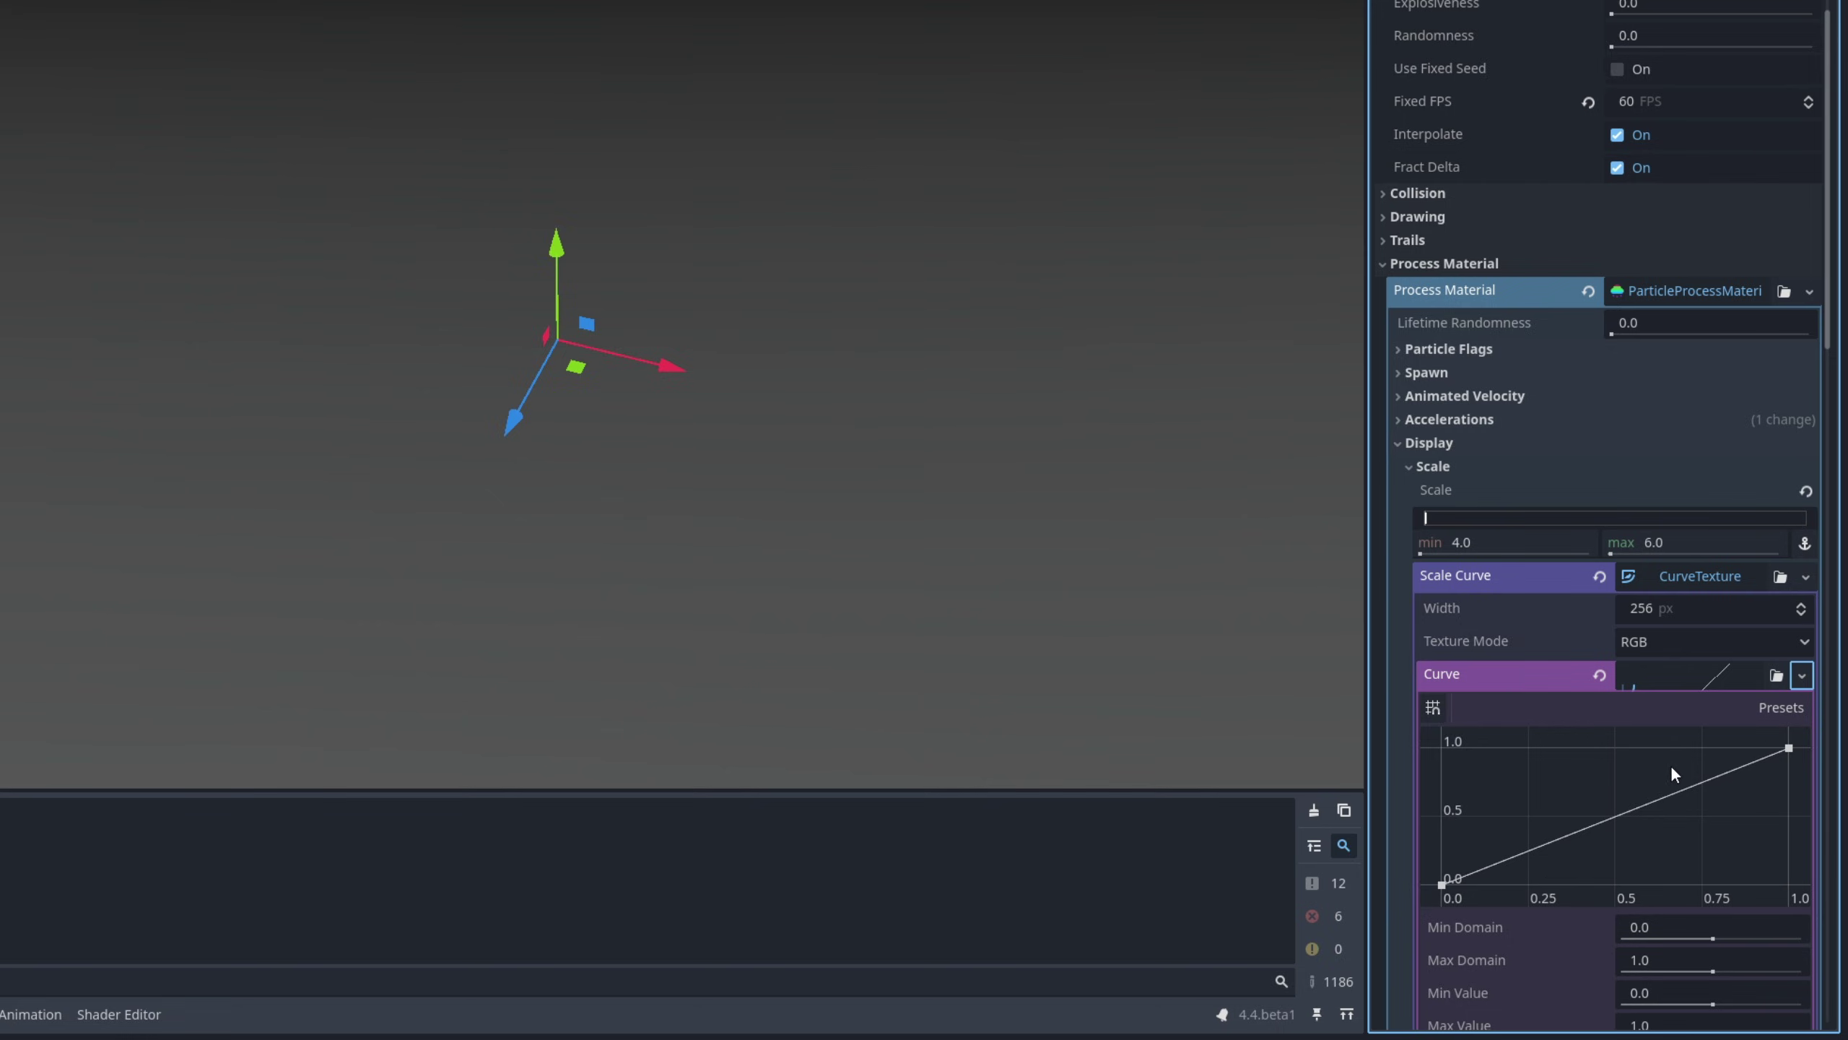
click(1788, 748)
drag(1757, 761, 1638, 730)
Select Flash with Flare, test-fire the hit effect repeatedly, and save the scene
shift+click(107, 315)
click(1727, 187)
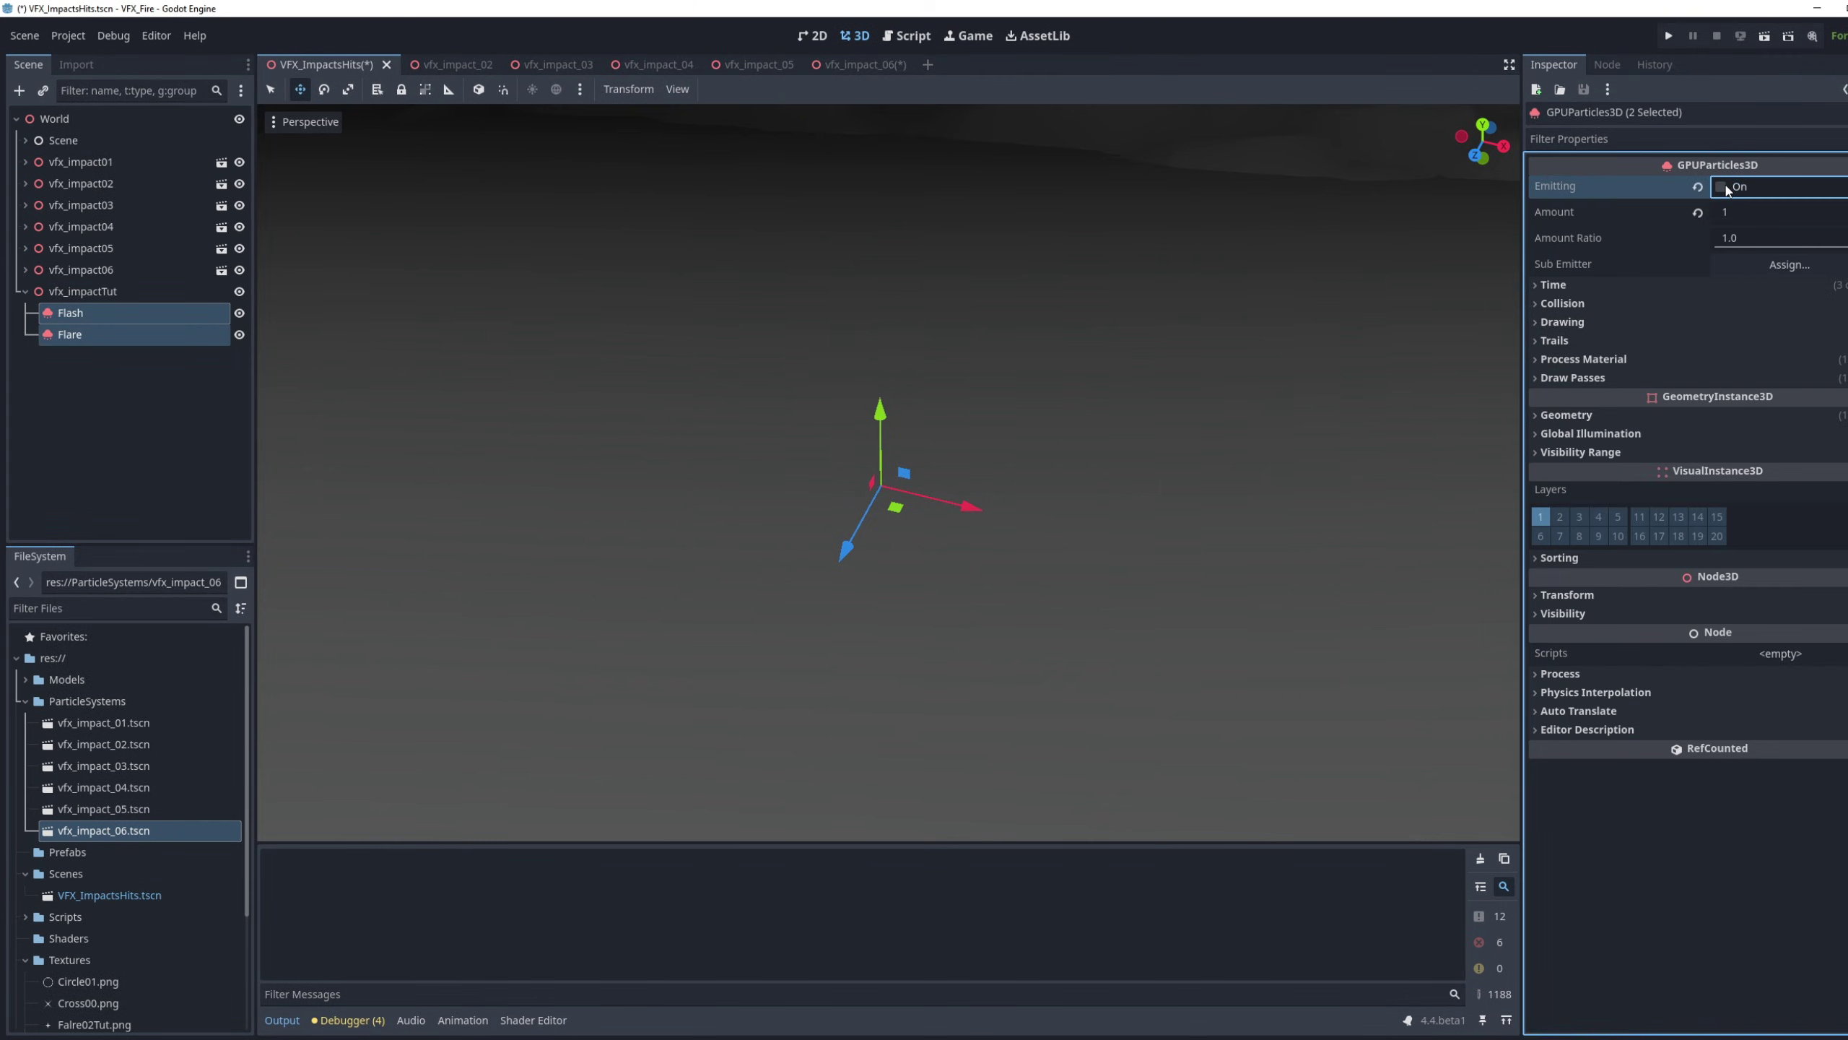
click(1727, 188)
click(1727, 188)
key(ctrl+s)
click(1727, 187)
Give the Flash a new alpha curve that falls from full value to zero
click(124, 312)
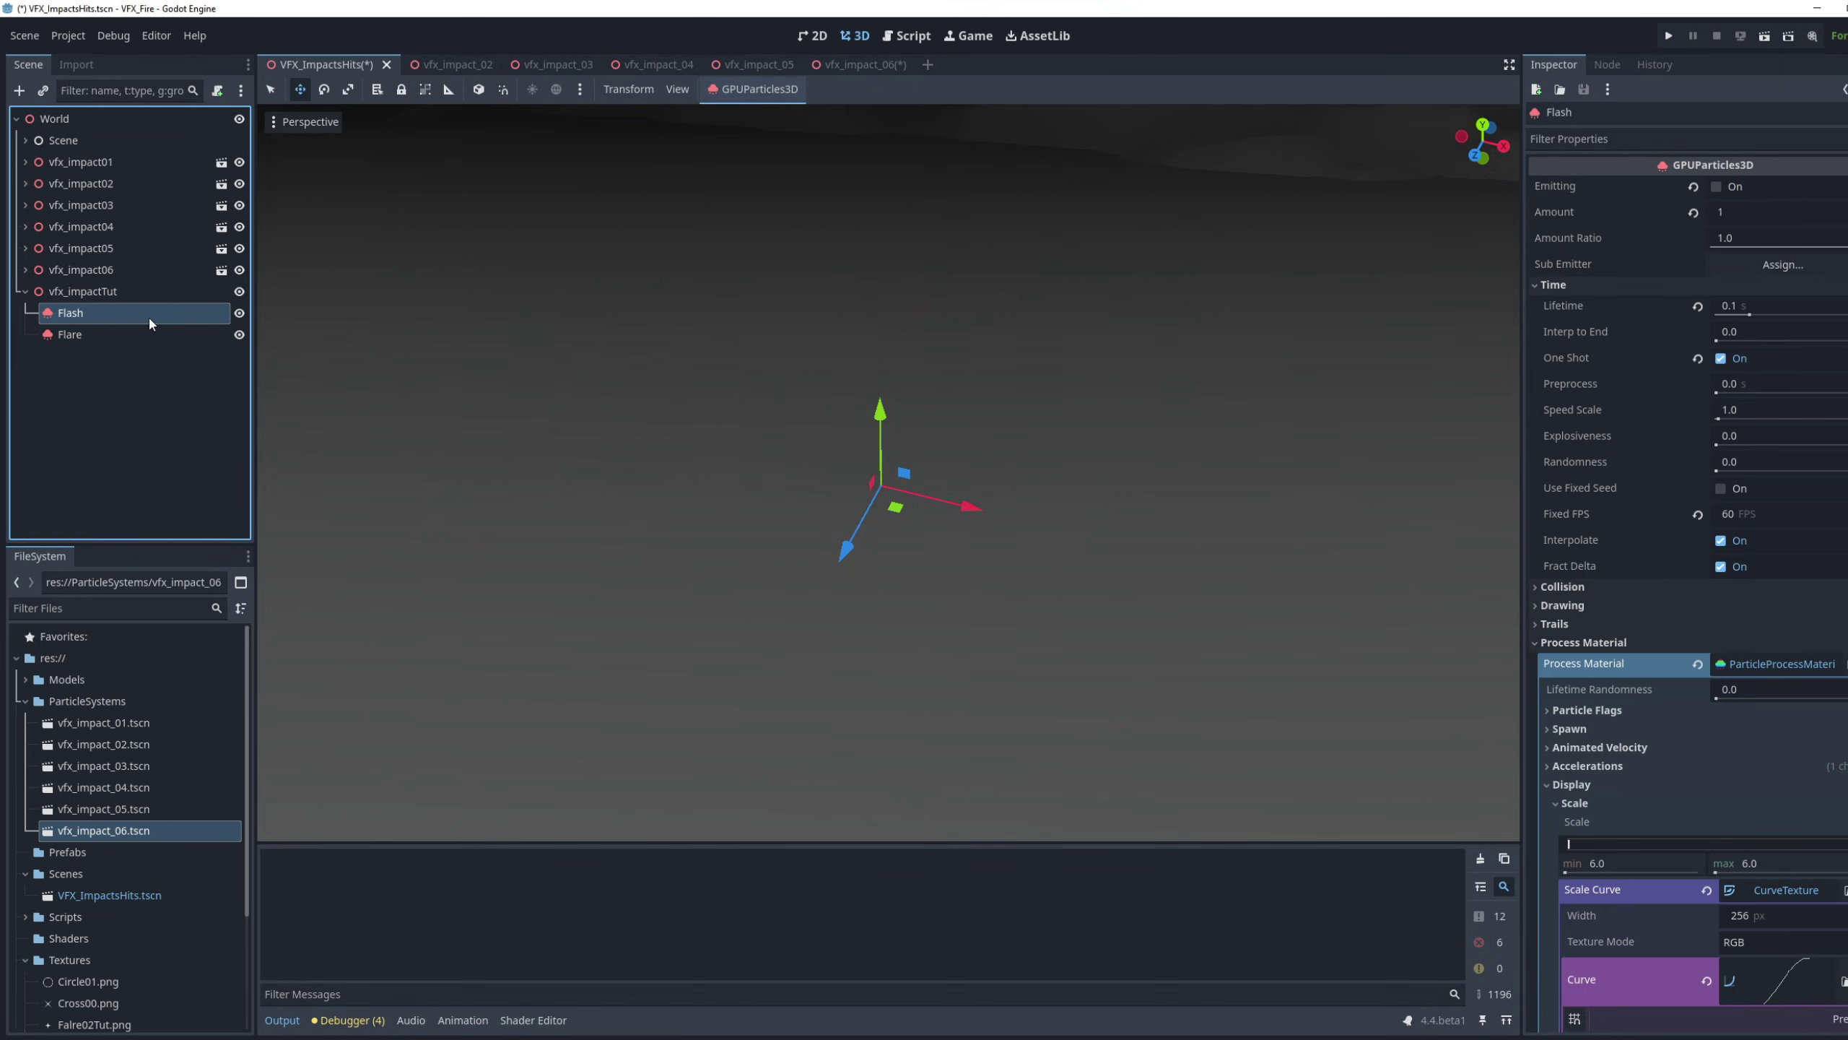
scroll(1740, 604, down, 7)
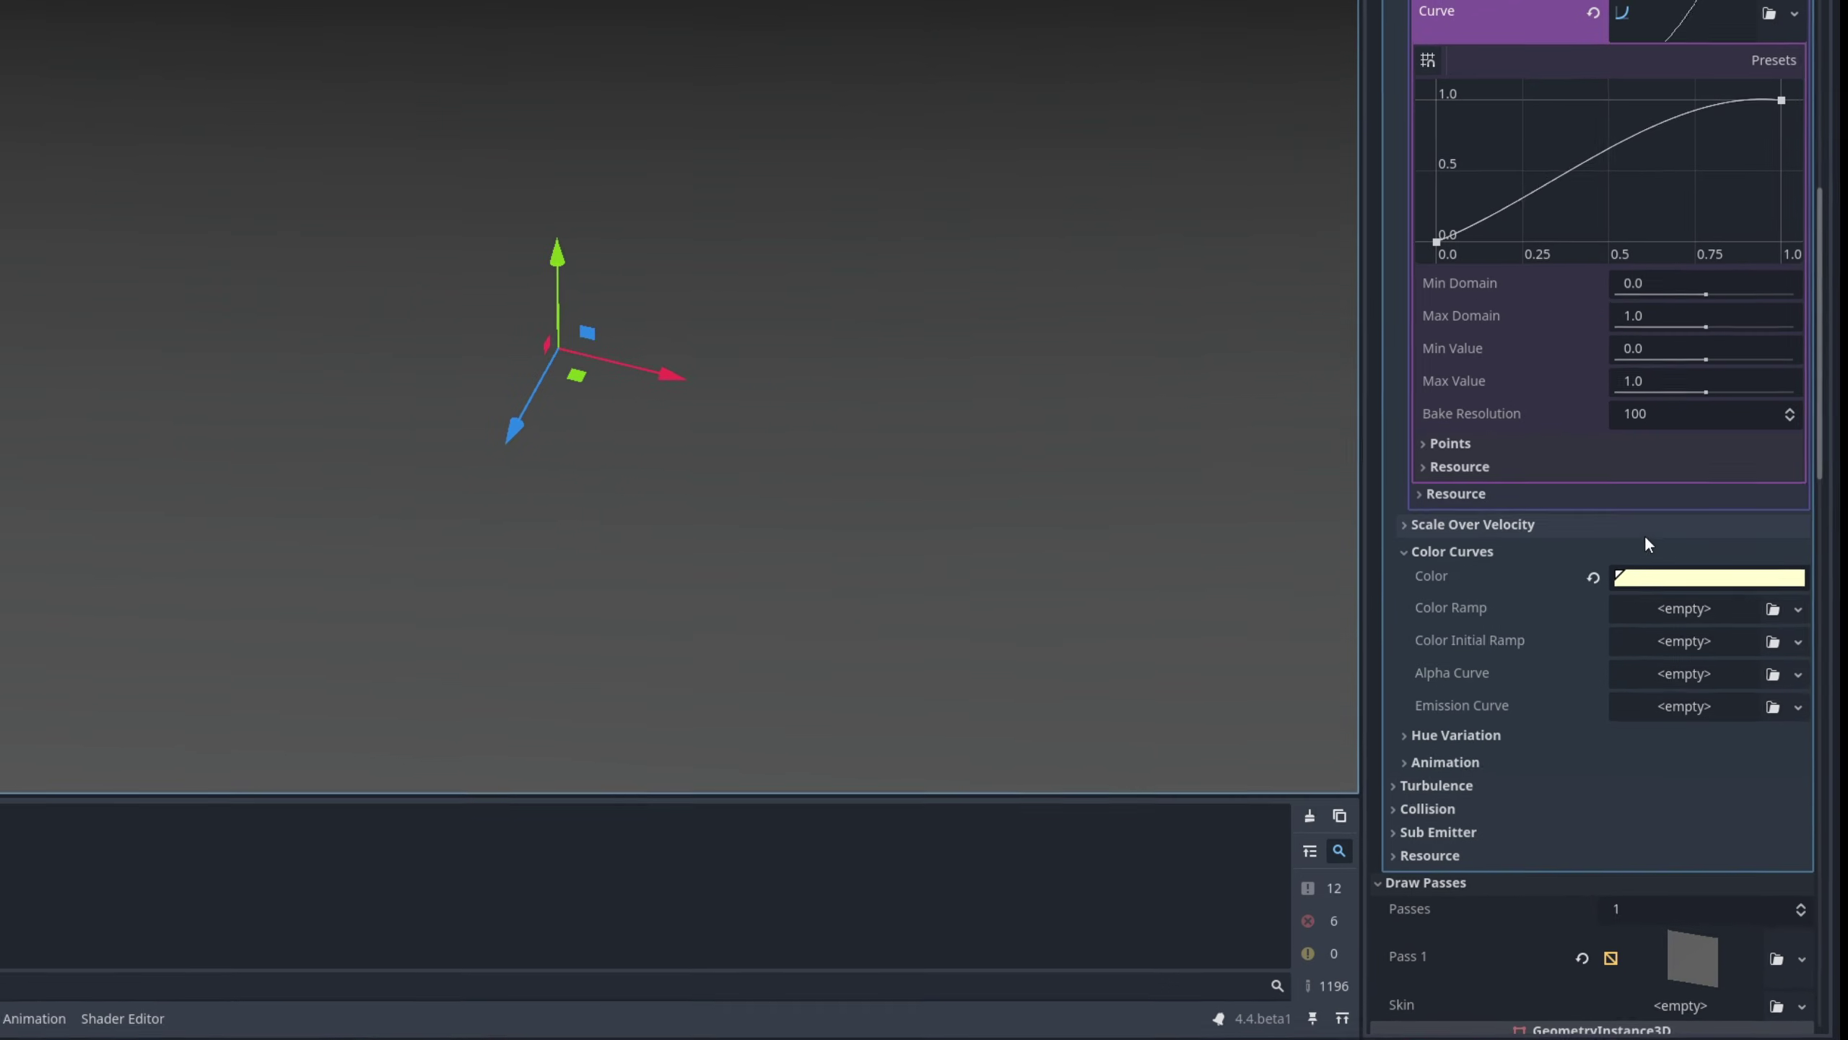
scroll(1652, 540, down, 2)
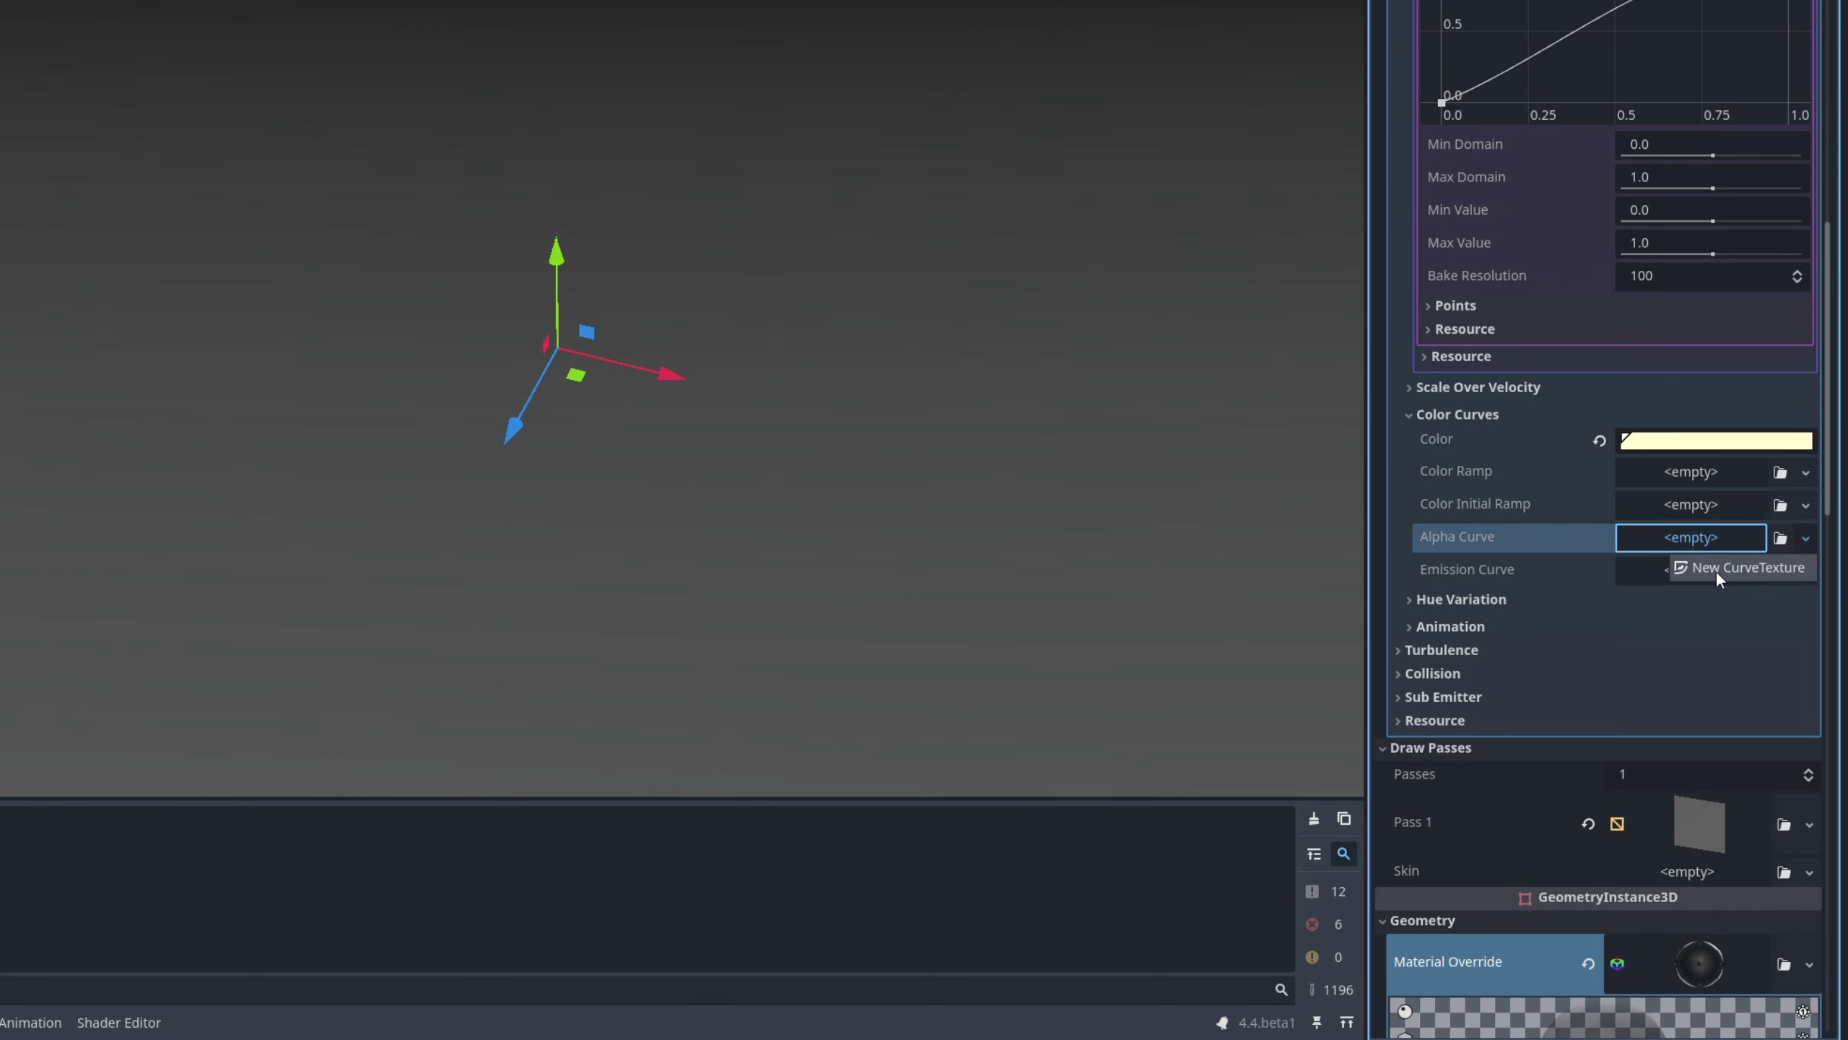
click(1716, 569)
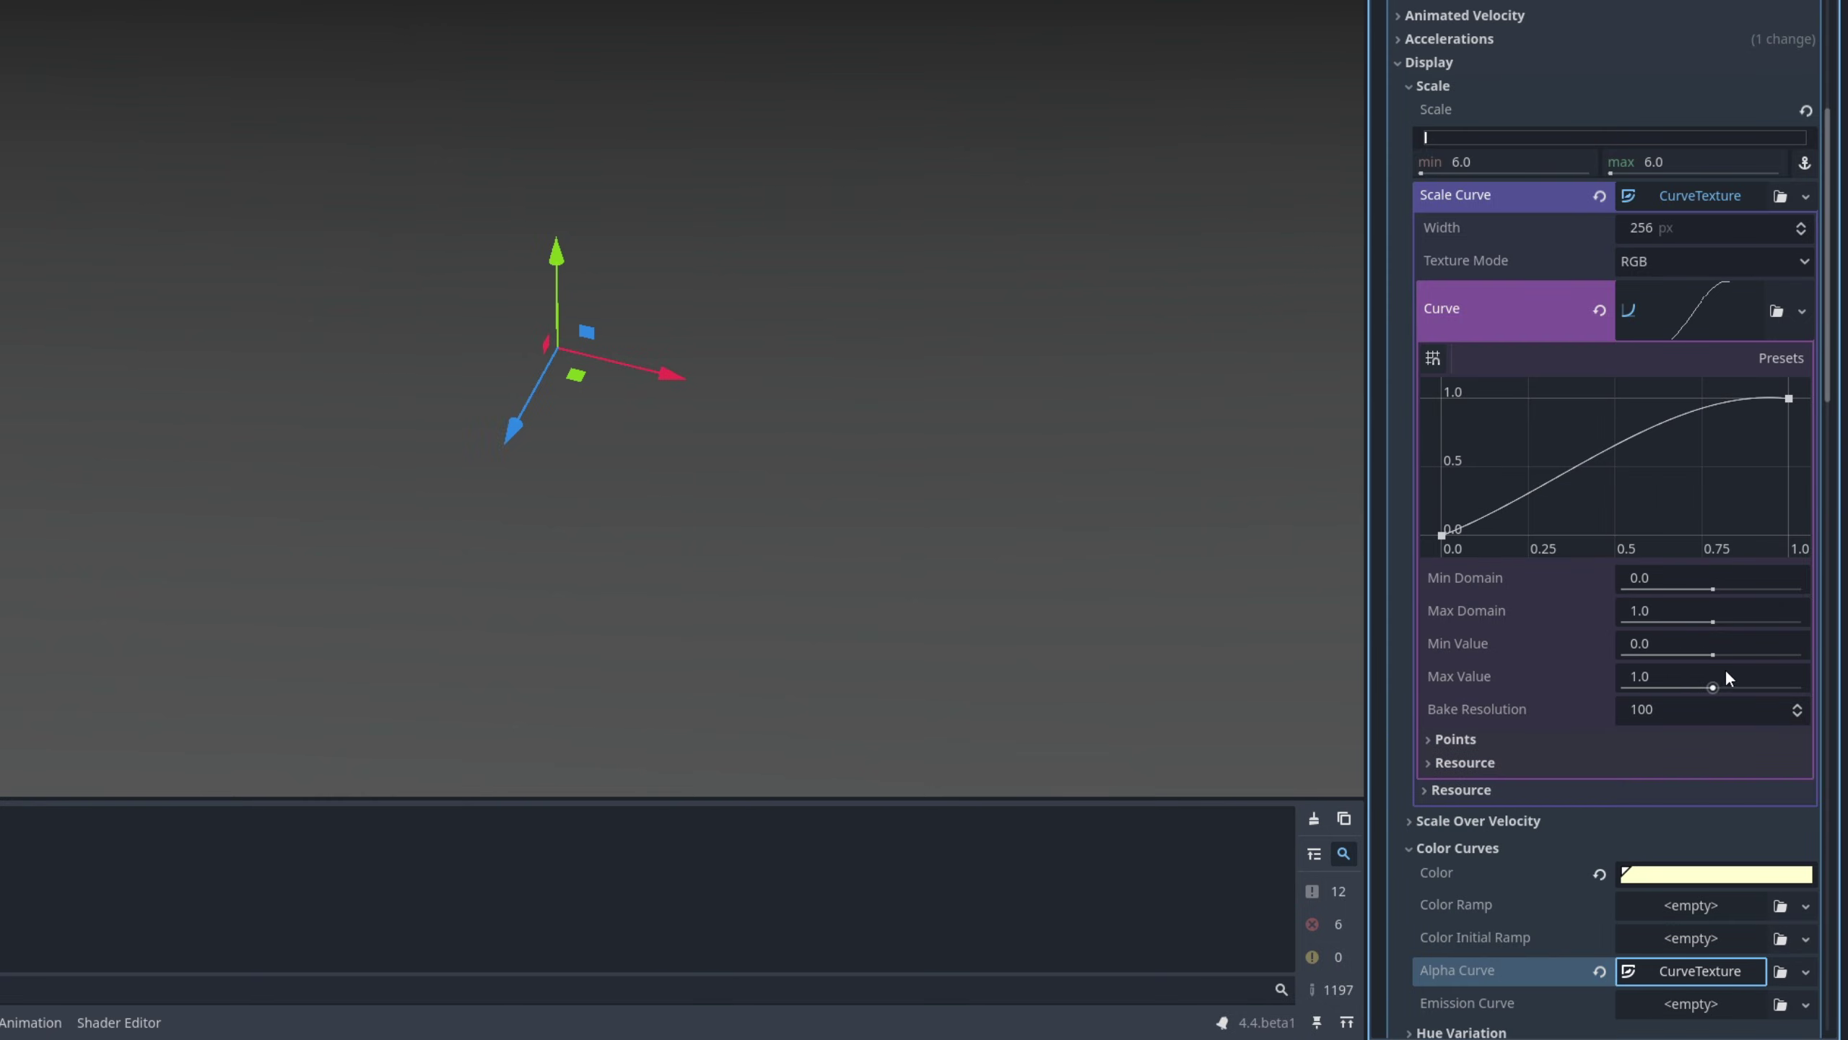
click(1792, 360)
click(1778, 414)
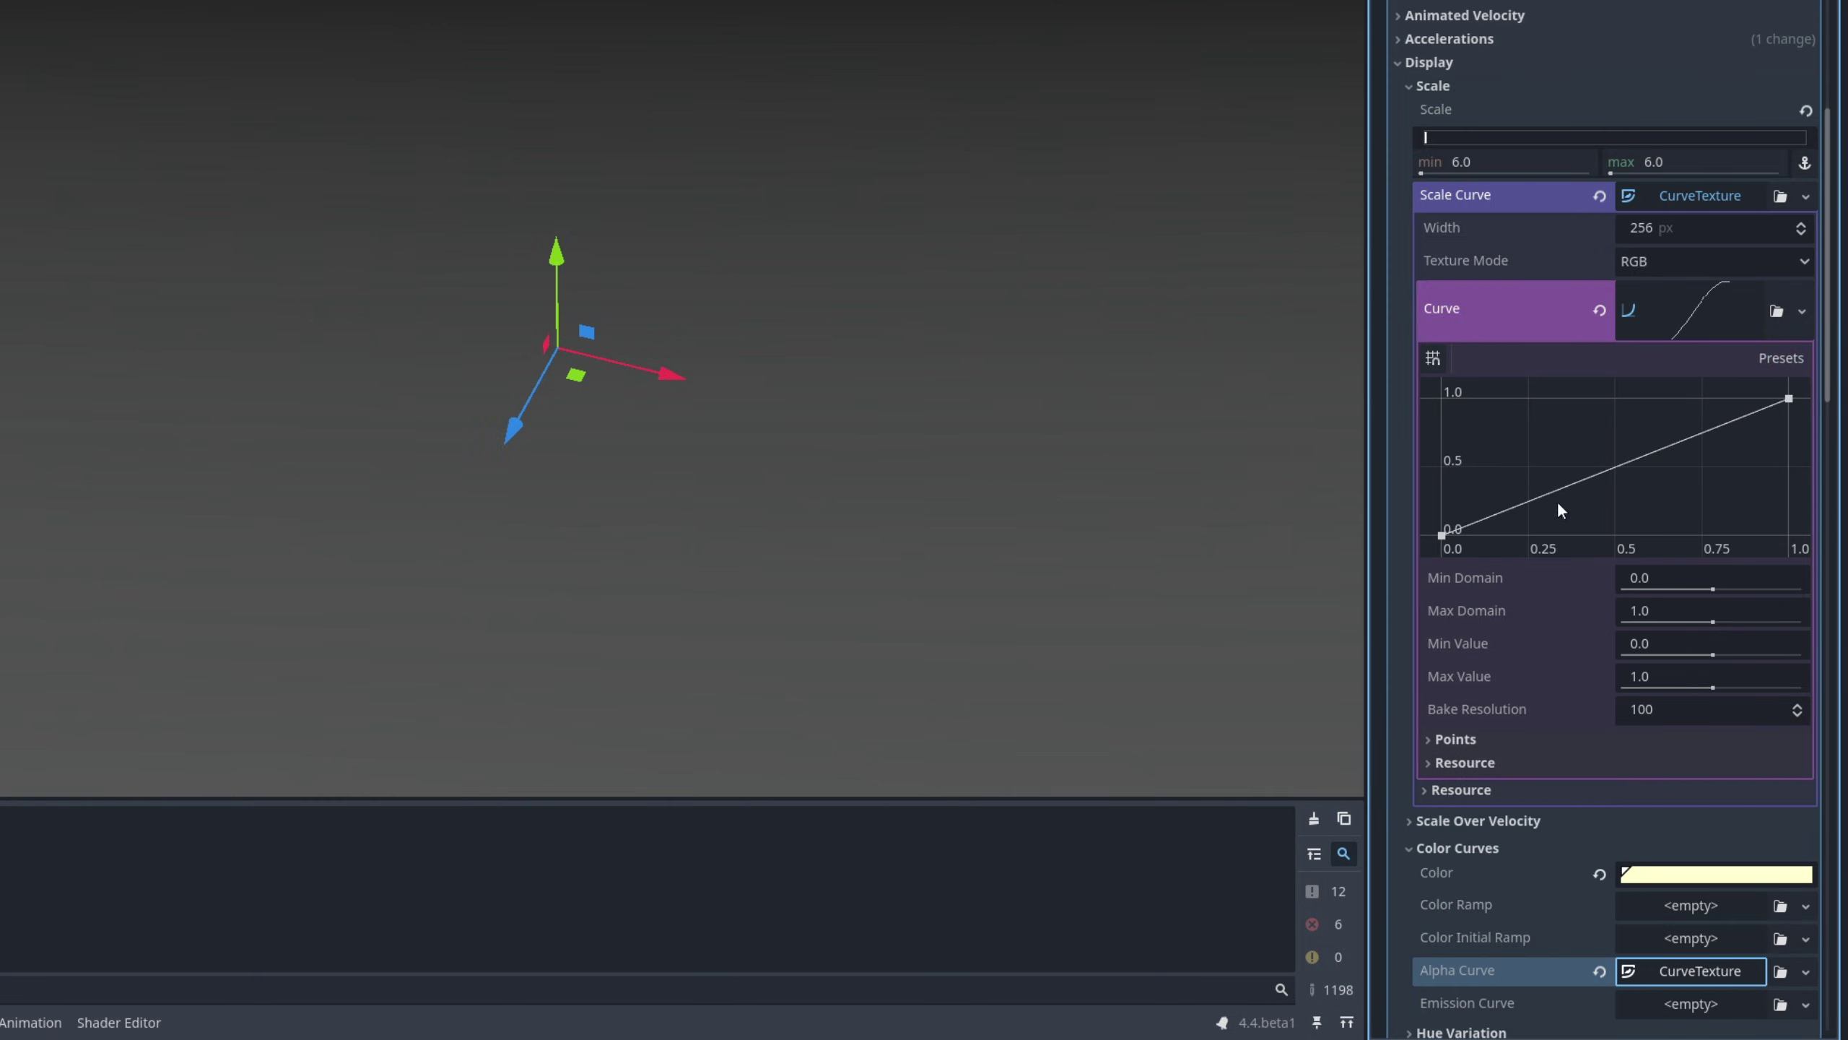
drag(1449, 542, 1430, 356)
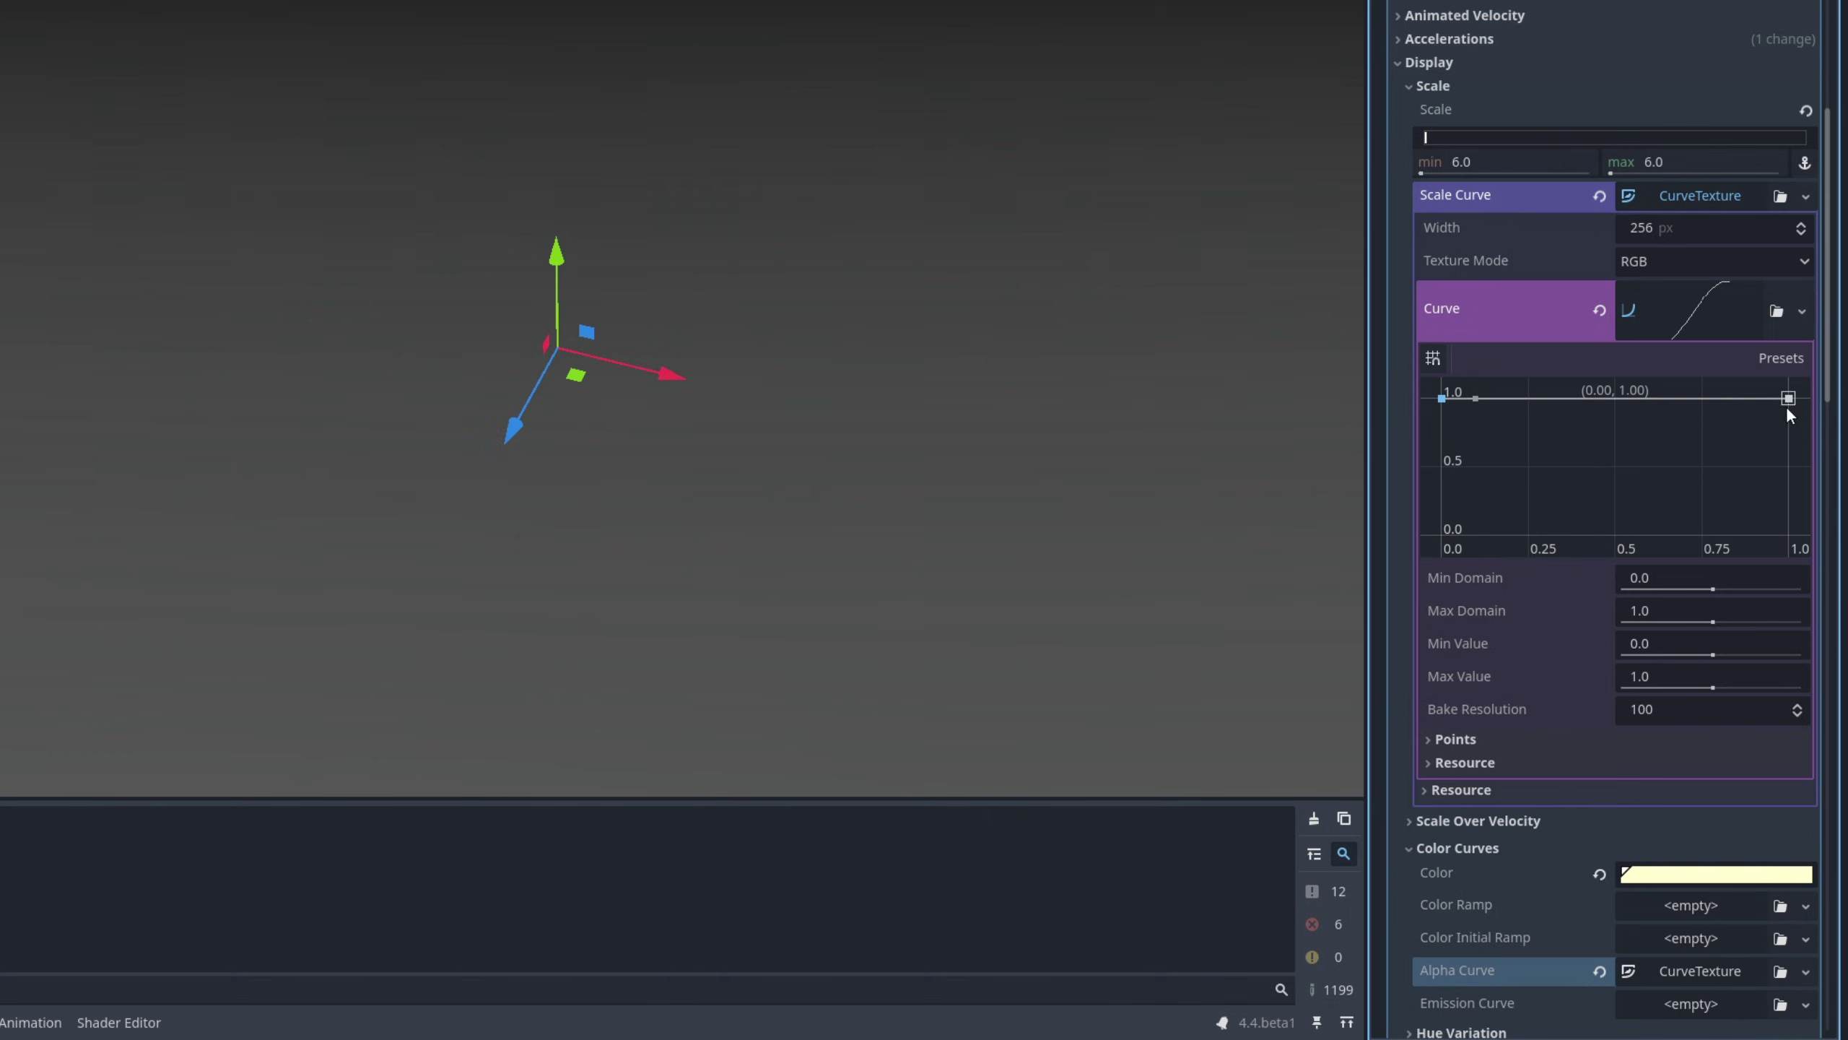
drag(1788, 399, 1819, 590)
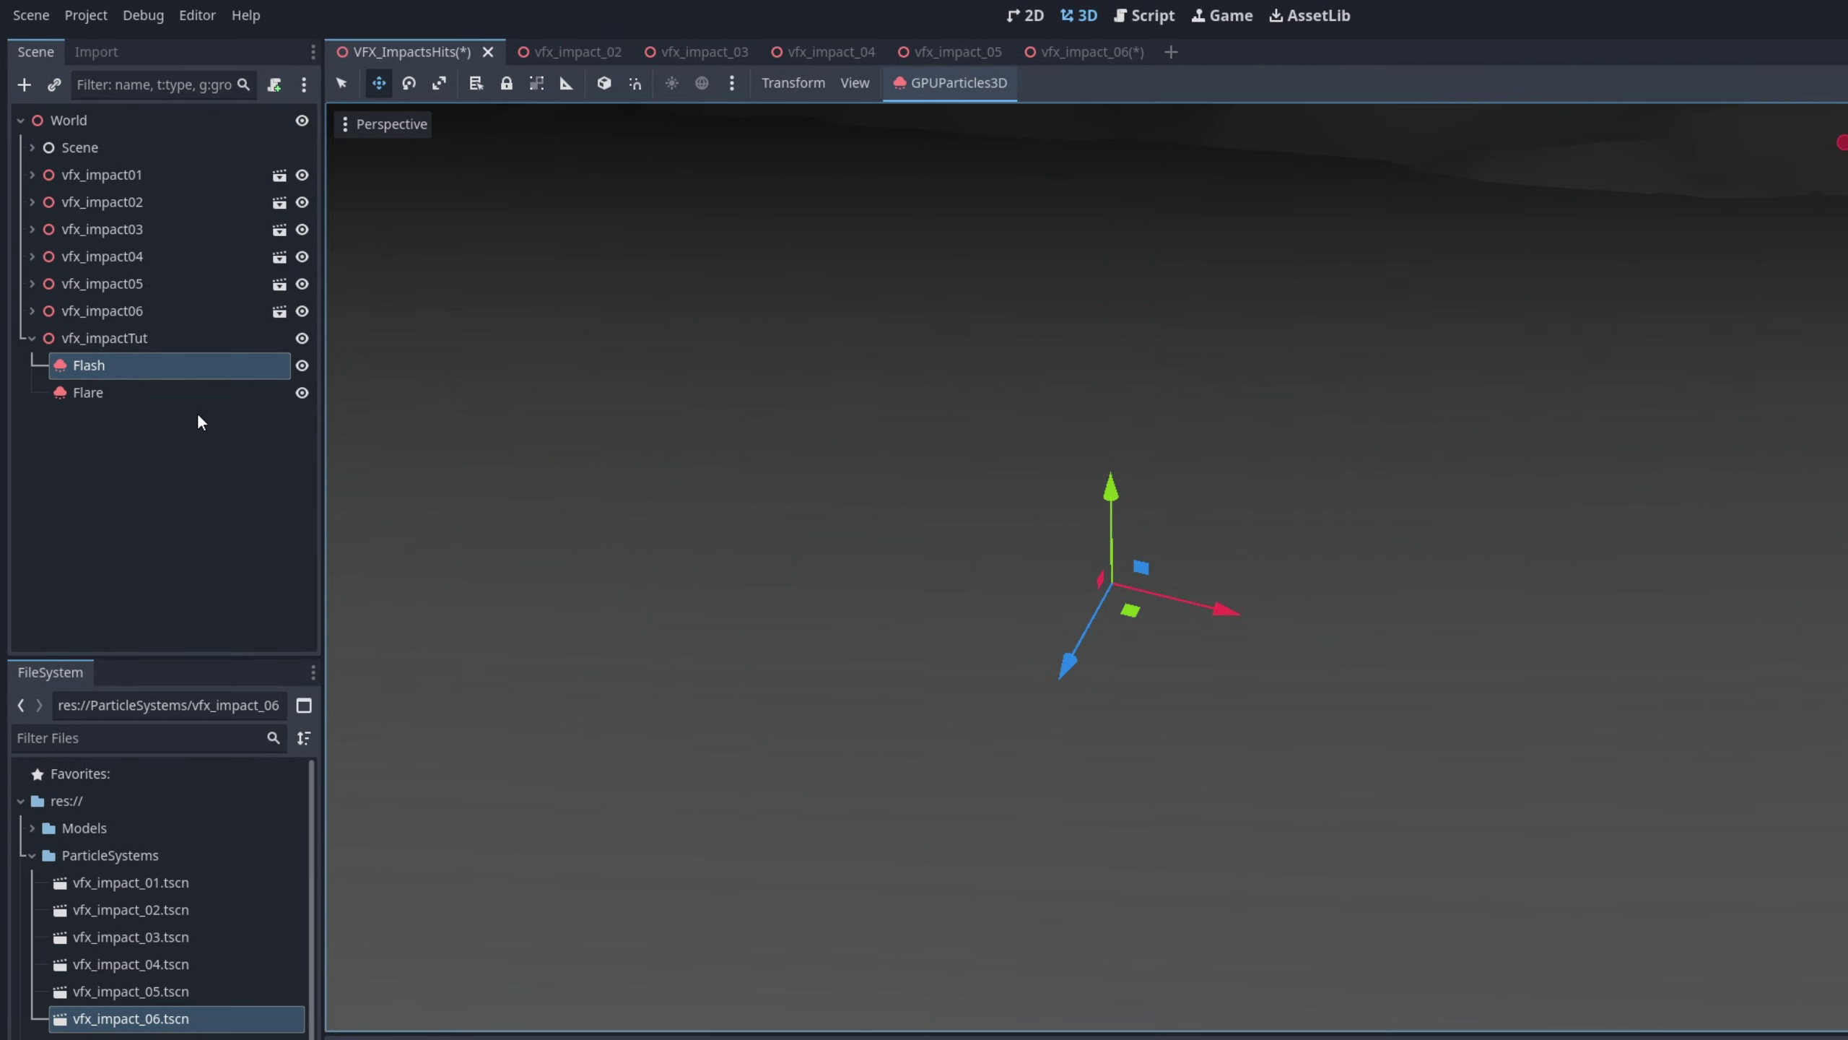
Give Flare's Emission Curve a CurveTexture and paste the falling curve into it
click(148, 397)
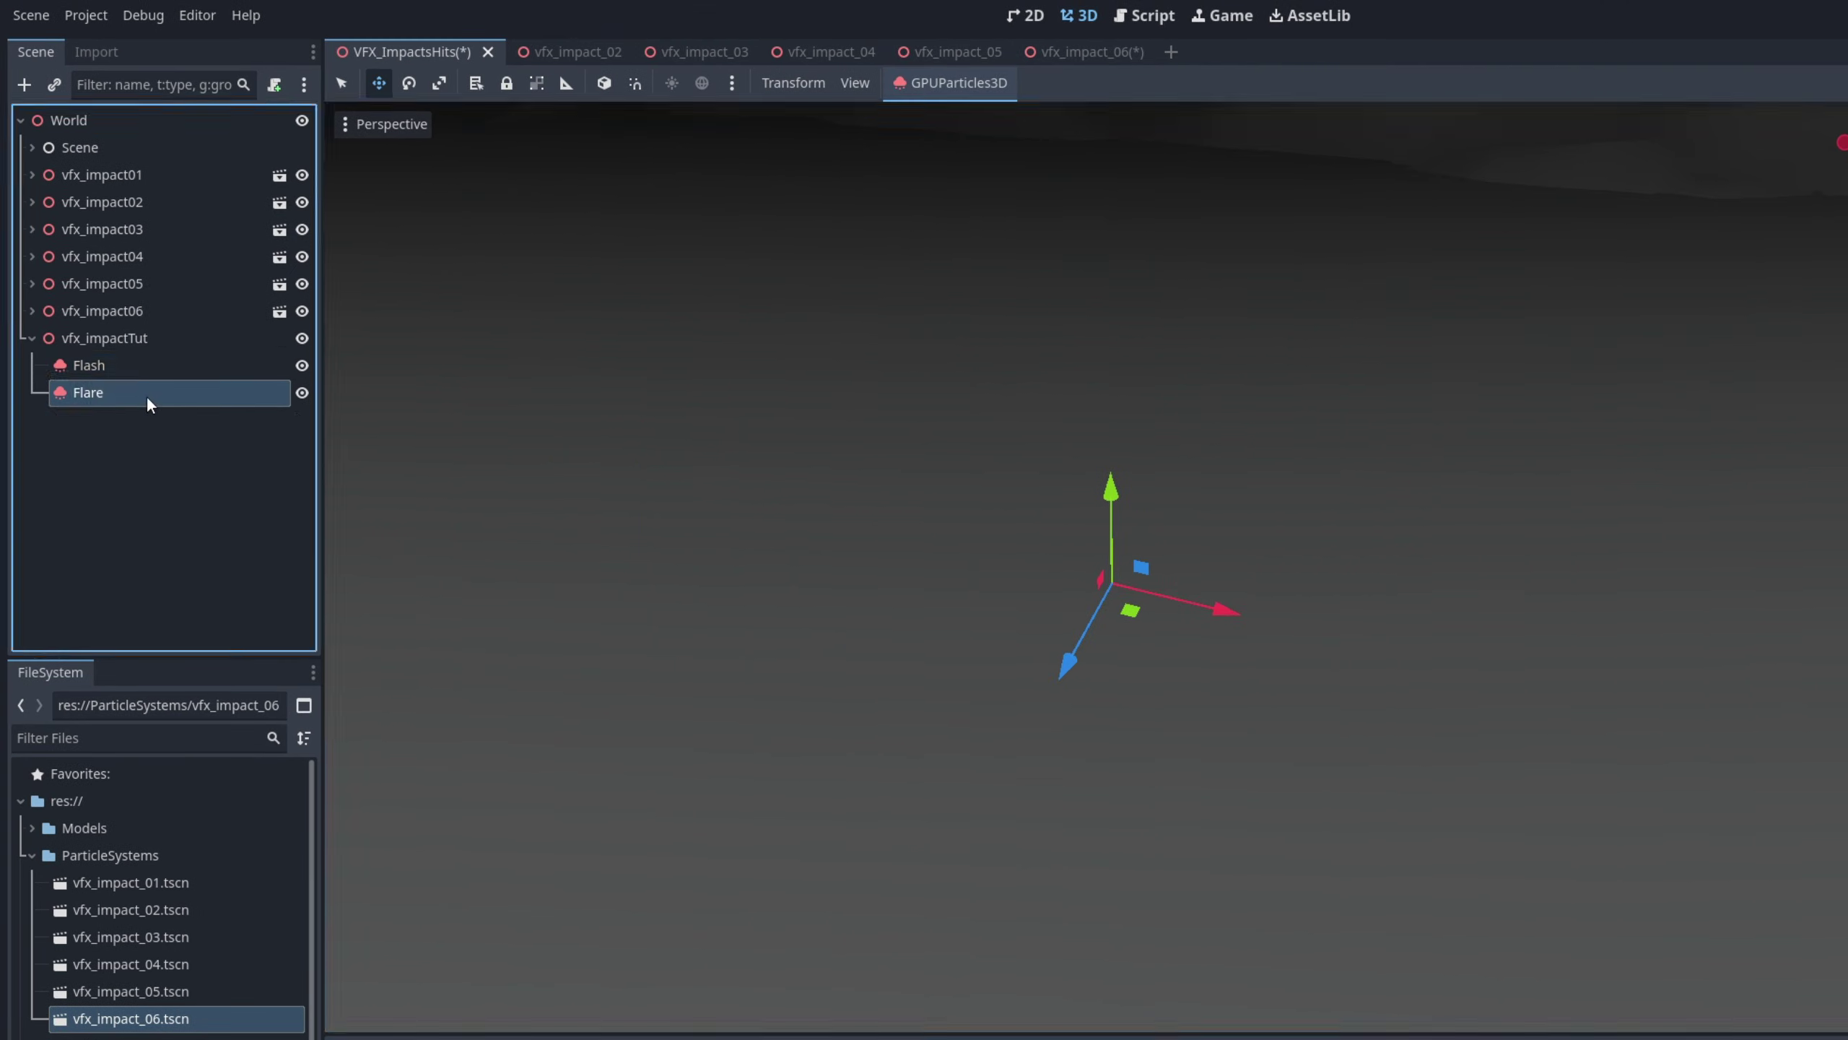
scroll(1616, 506, down, 10)
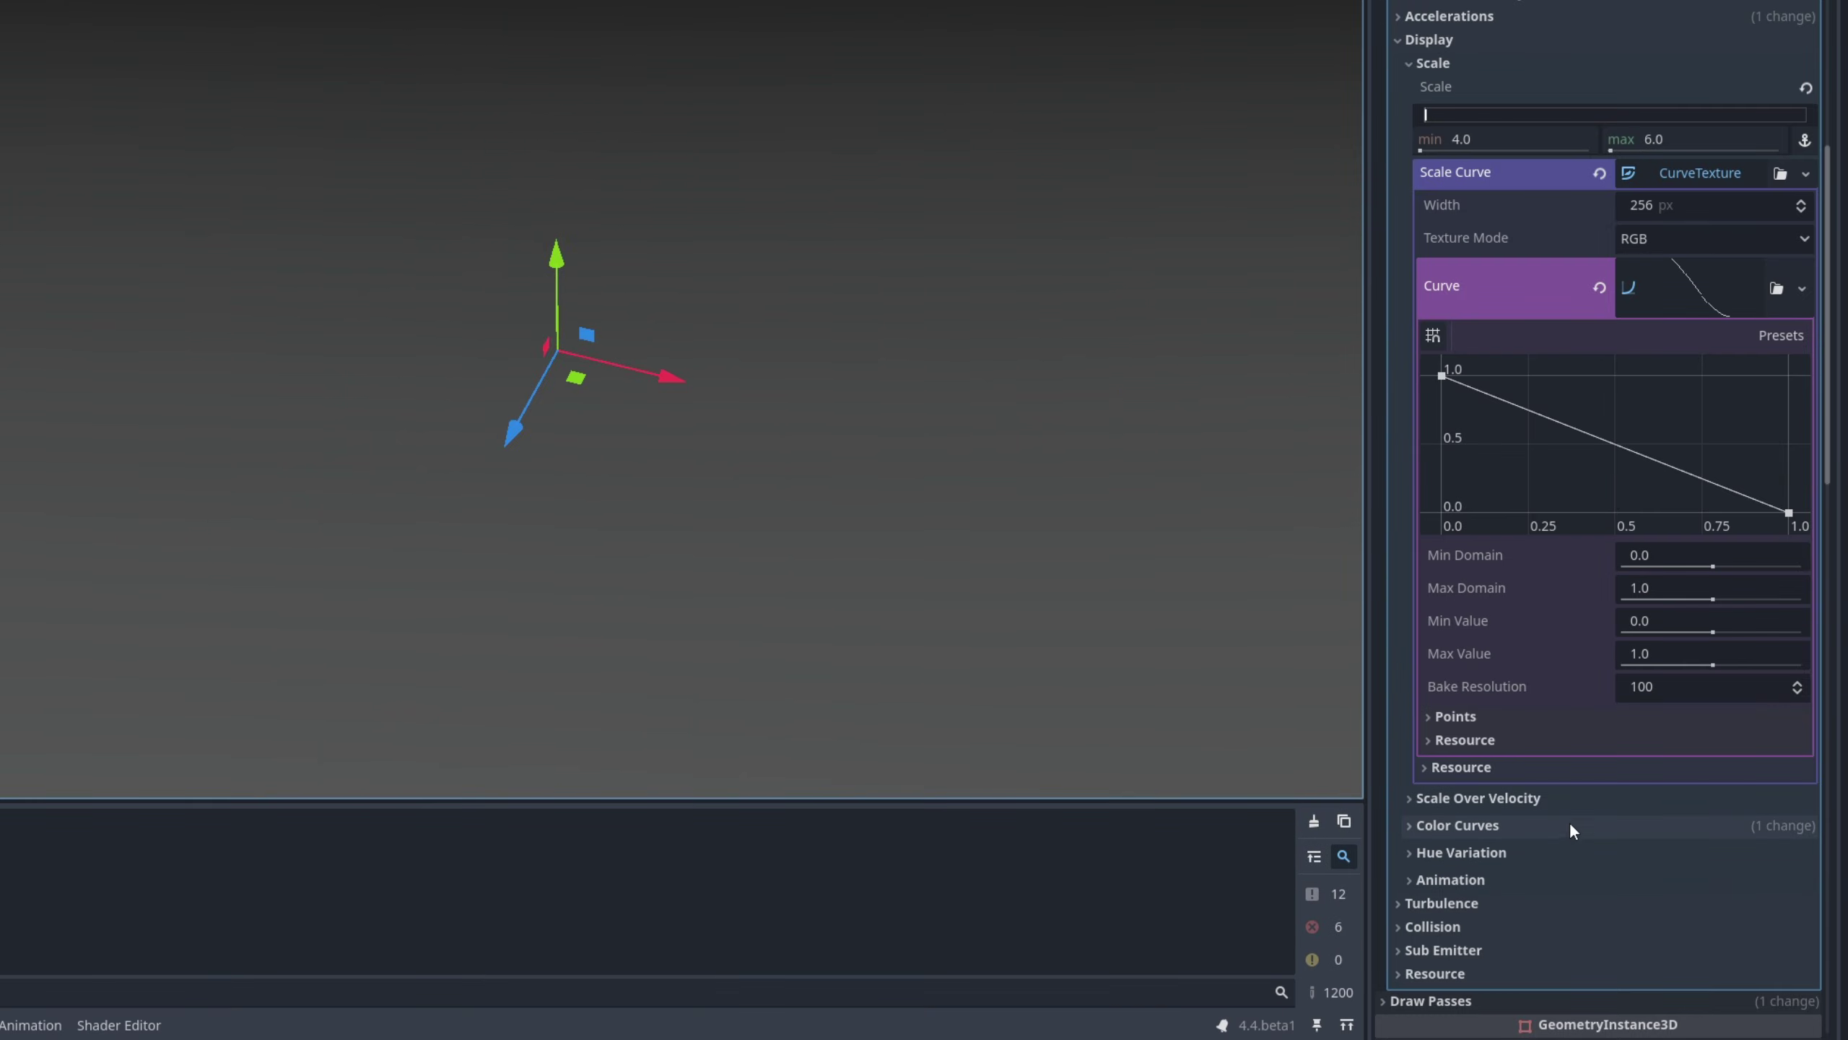
click(1551, 826)
scroll(1550, 728, down, 5)
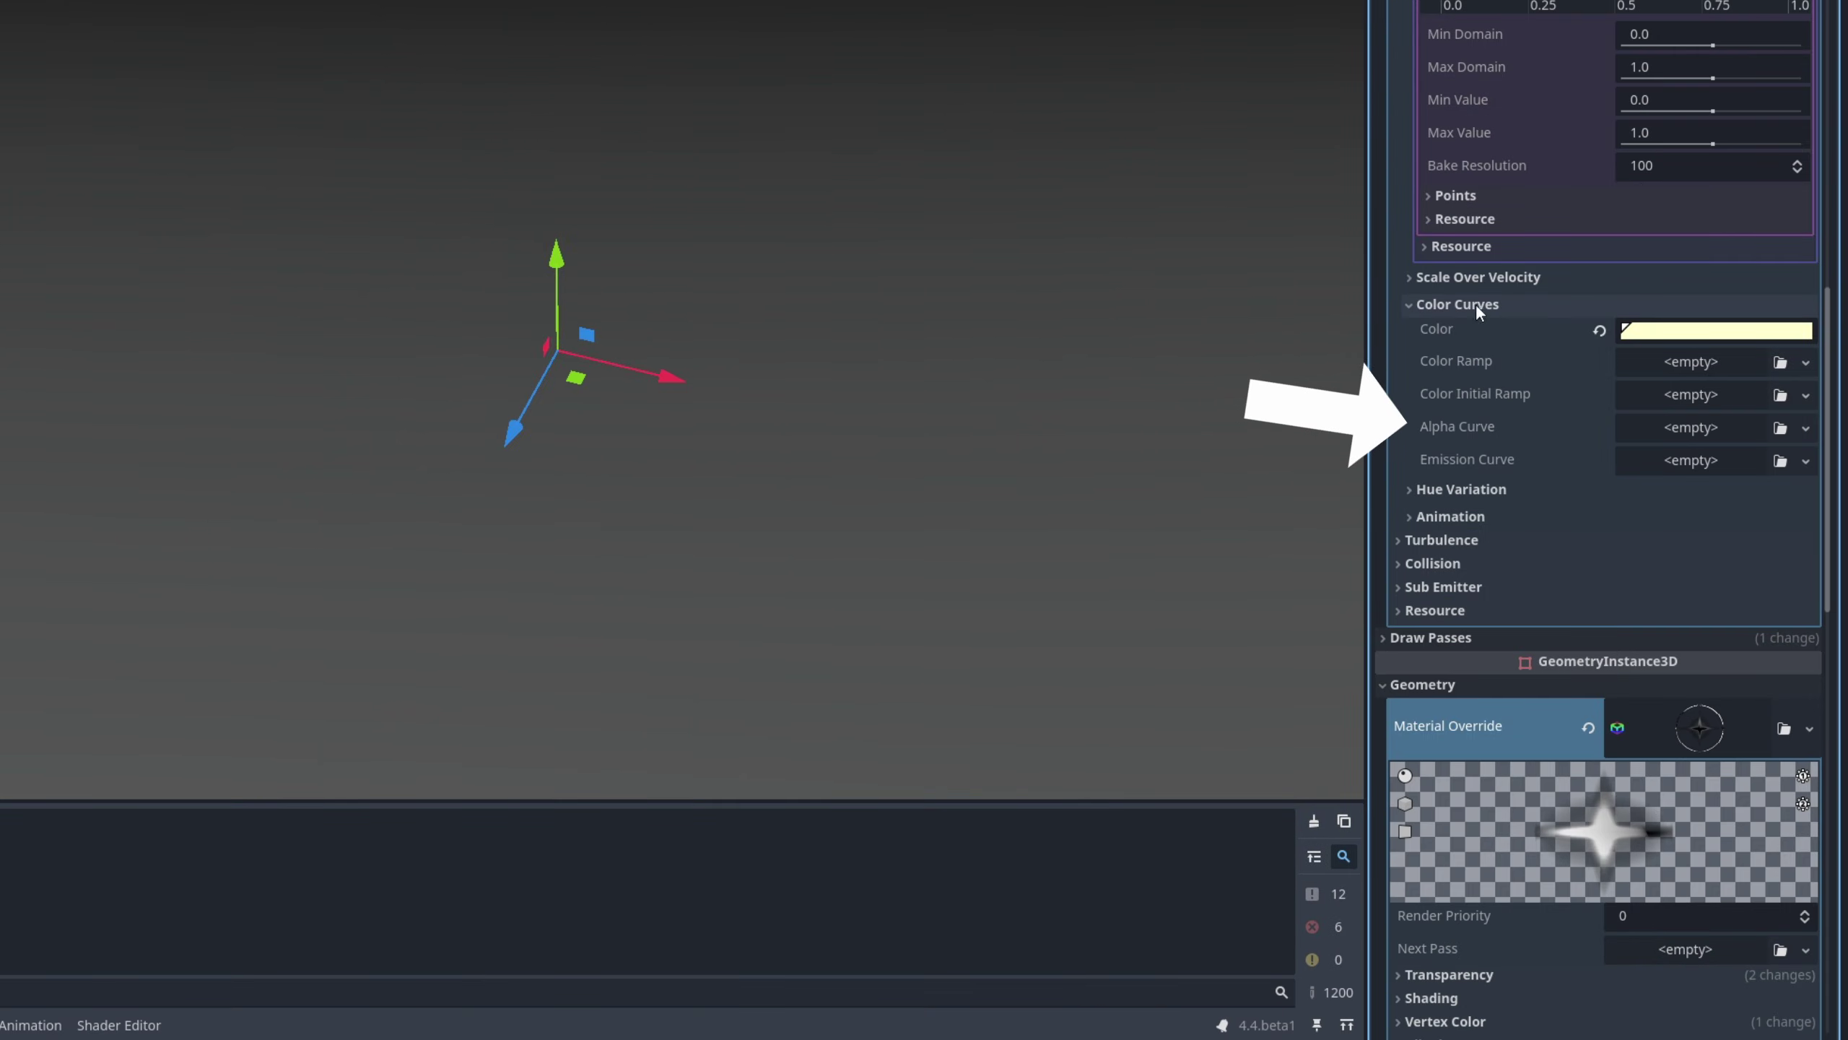
key(ctrl+v)
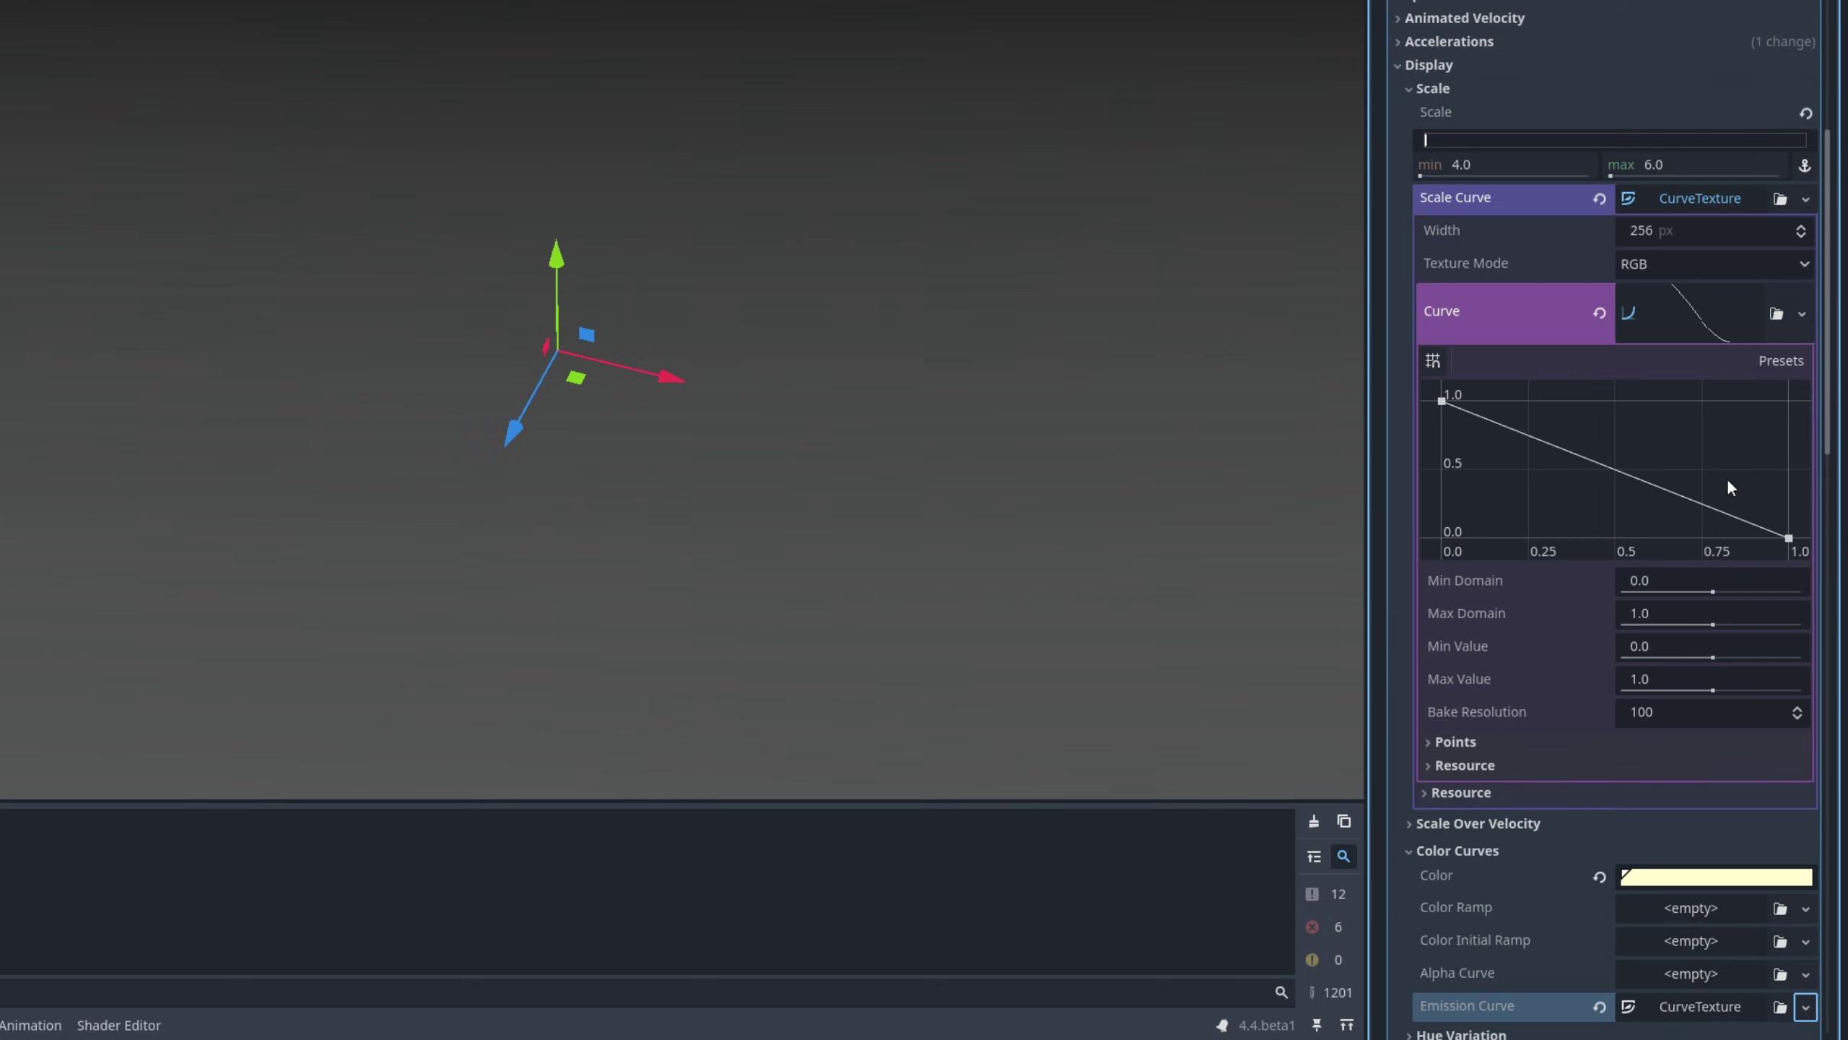
scroll(1678, 522, down, 2)
click(1698, 456)
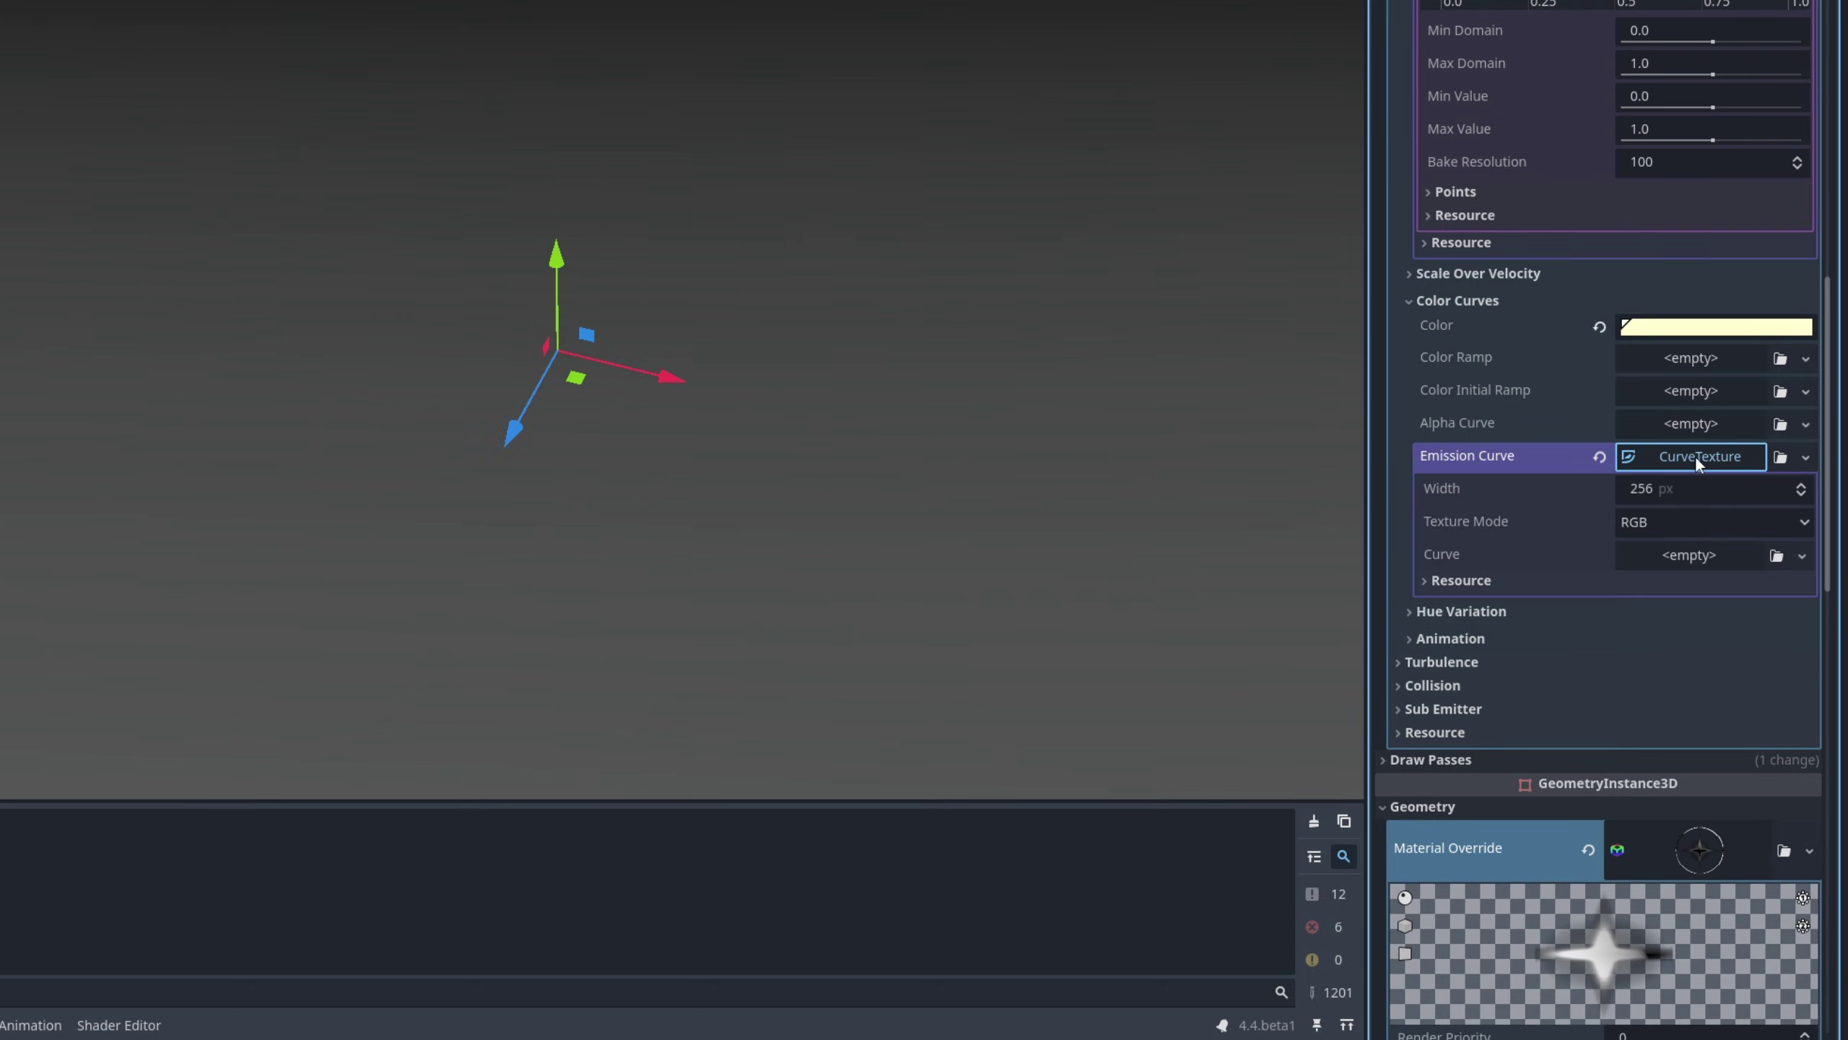
click(1730, 557)
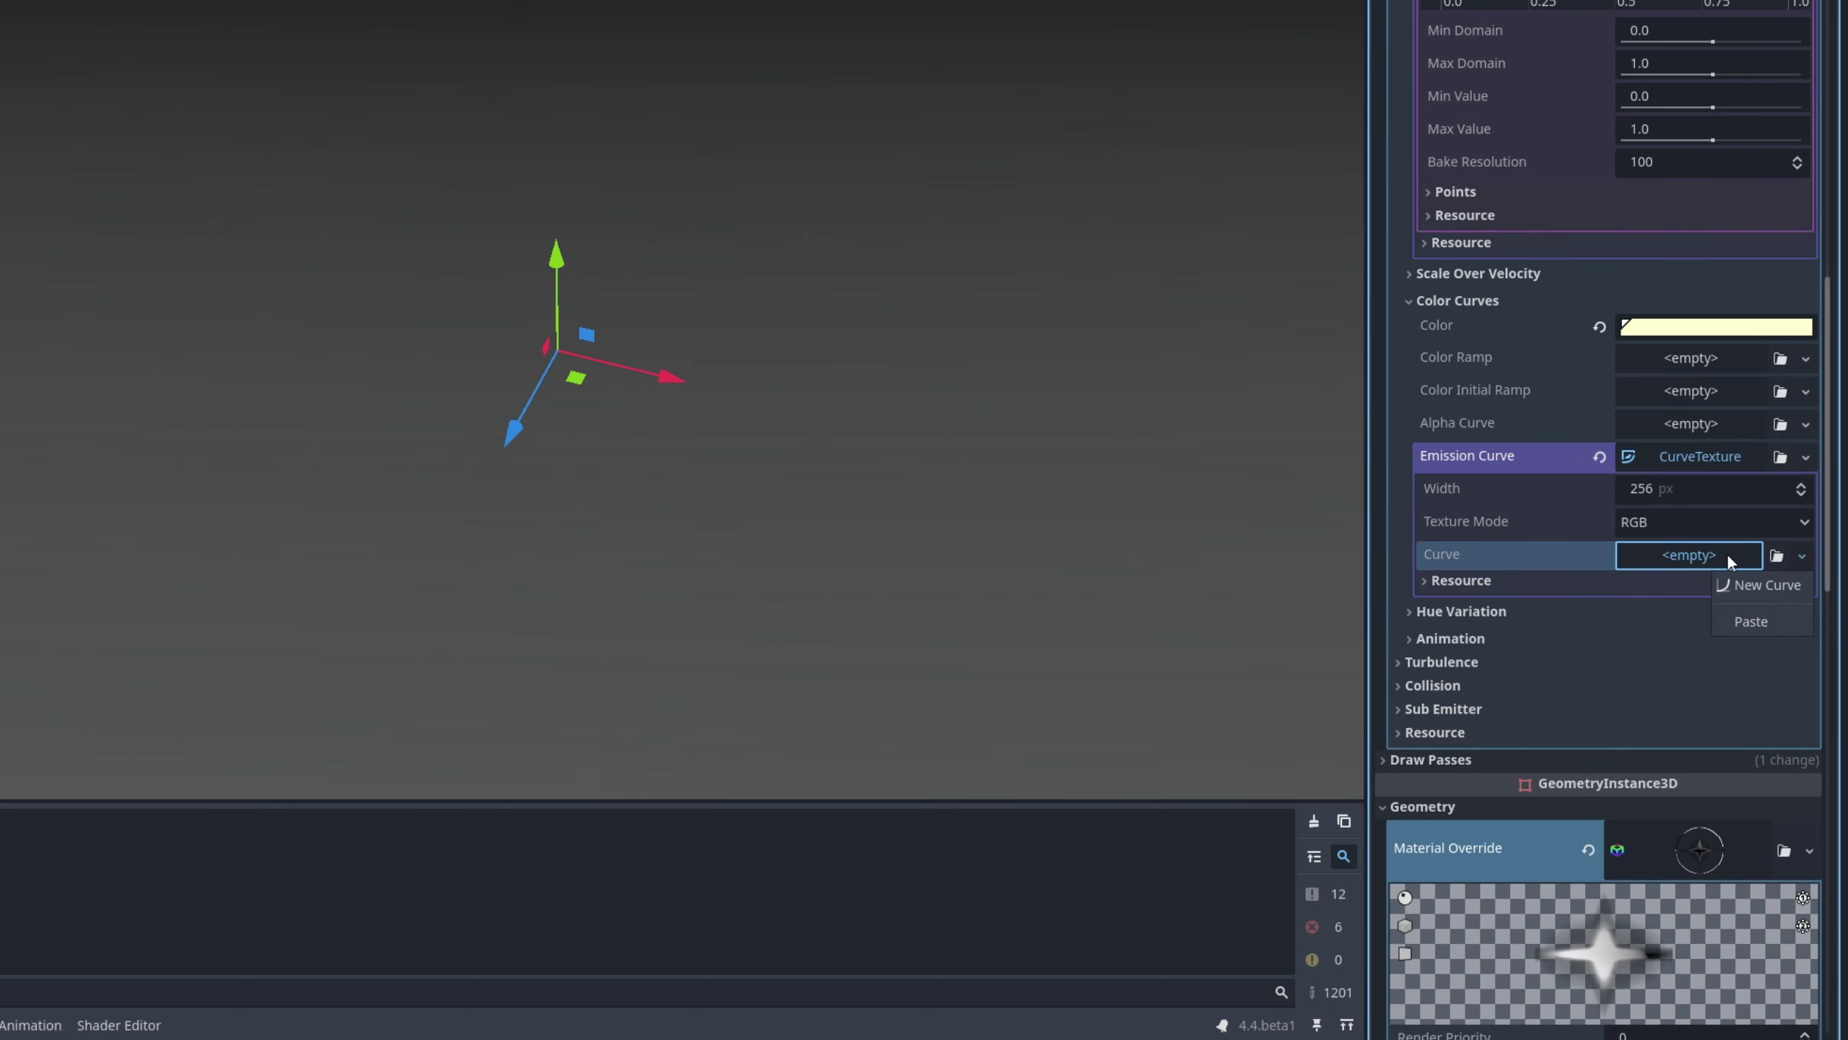
click(1743, 621)
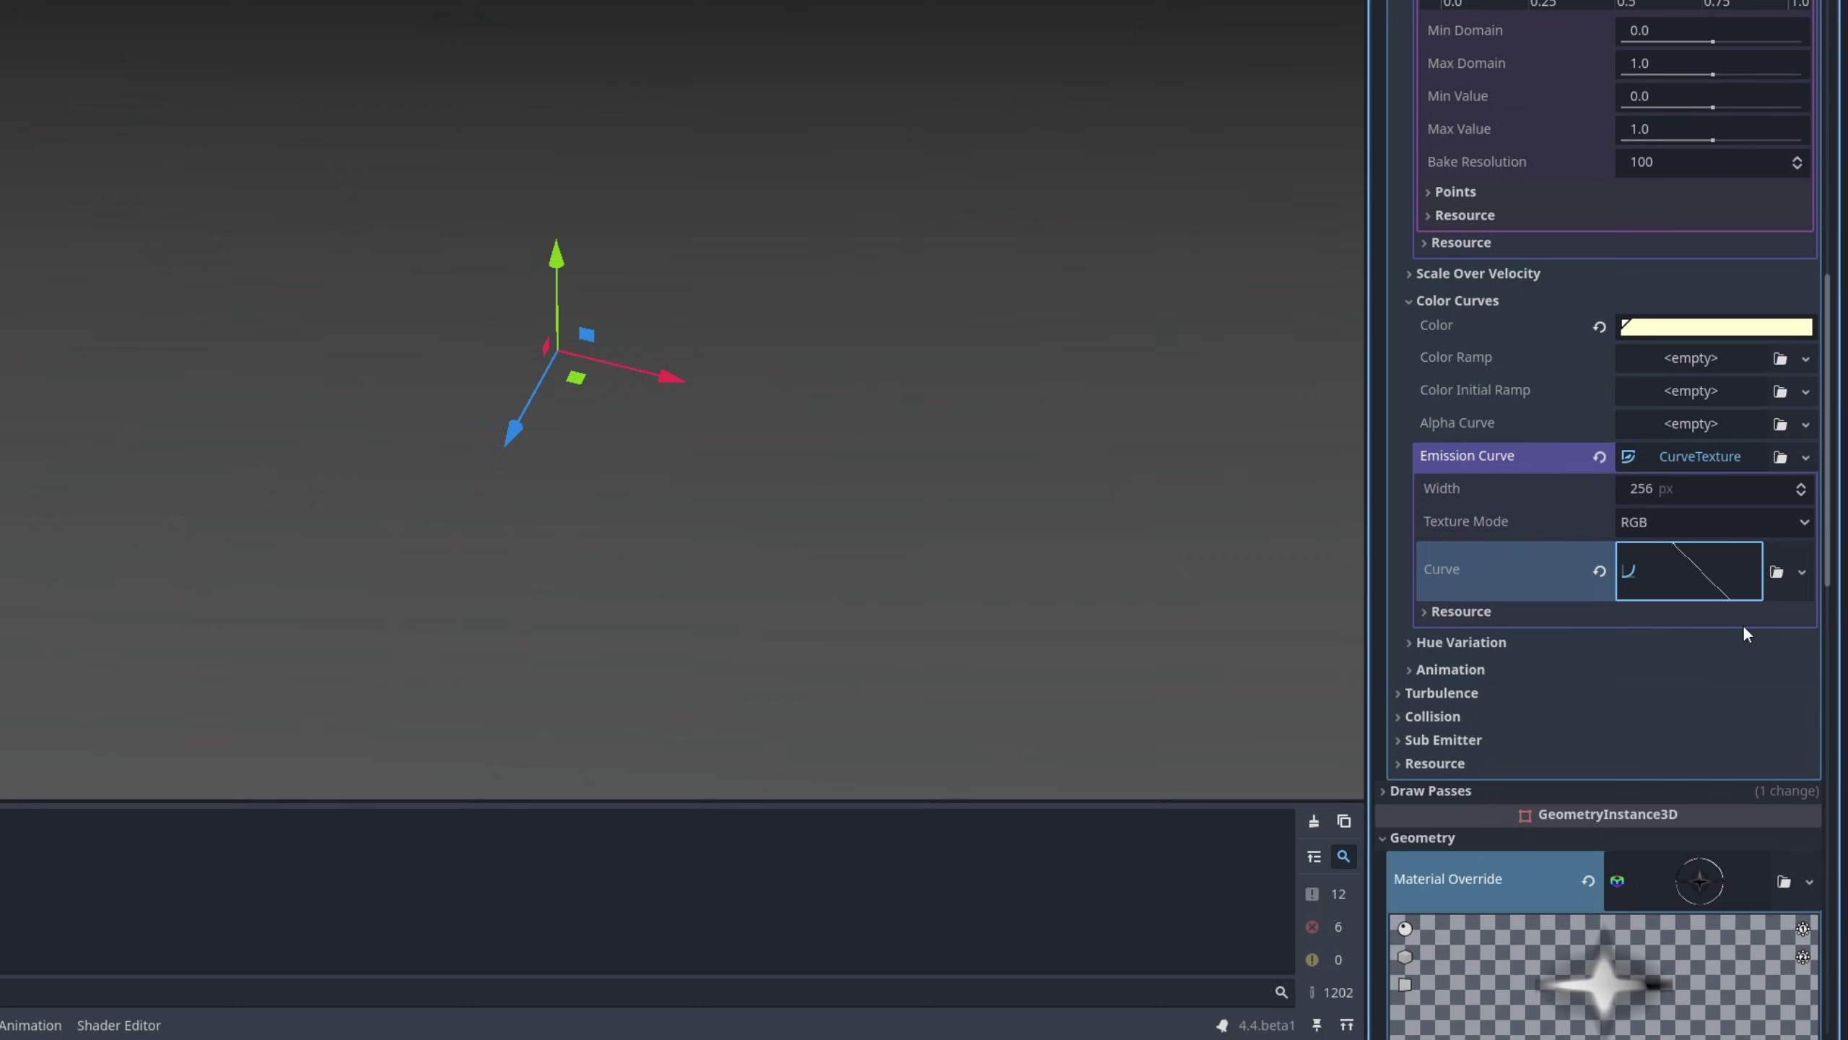
click(1678, 562)
click(1682, 565)
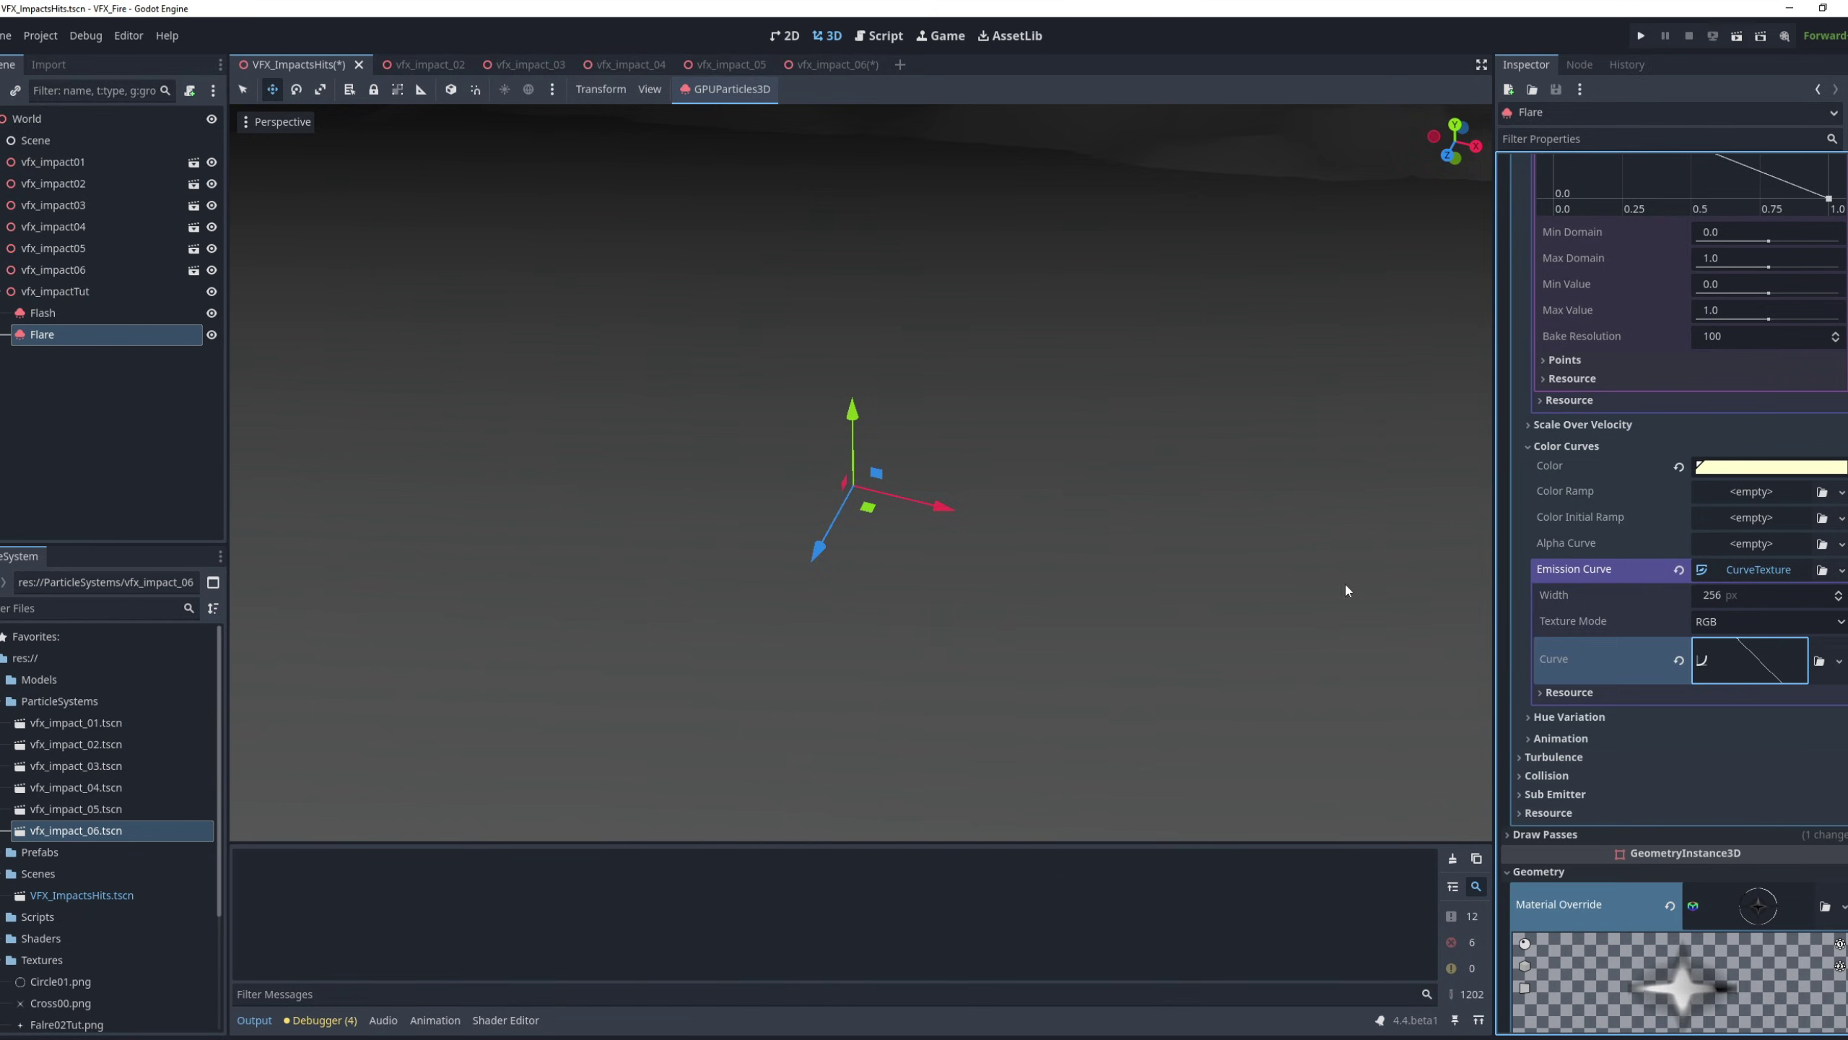
shift+click(116, 313)
click(1693, 187)
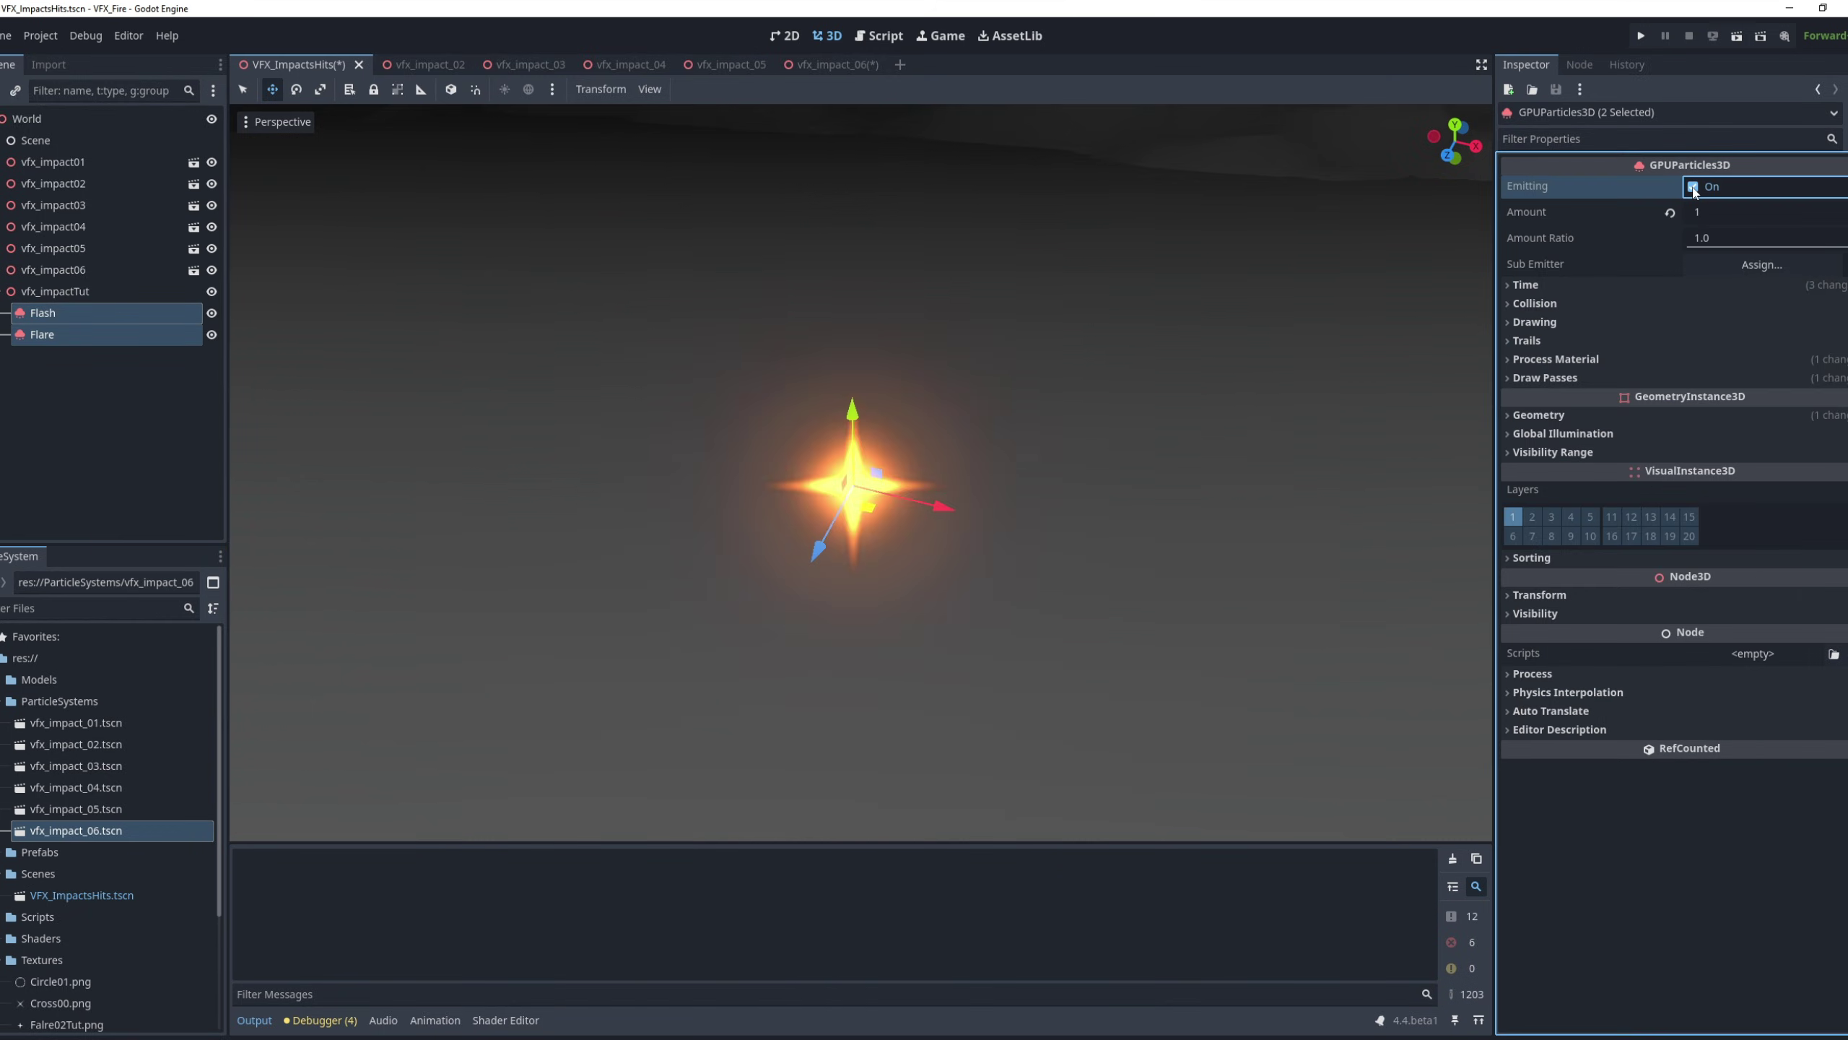
click(1693, 188)
click(1693, 188)
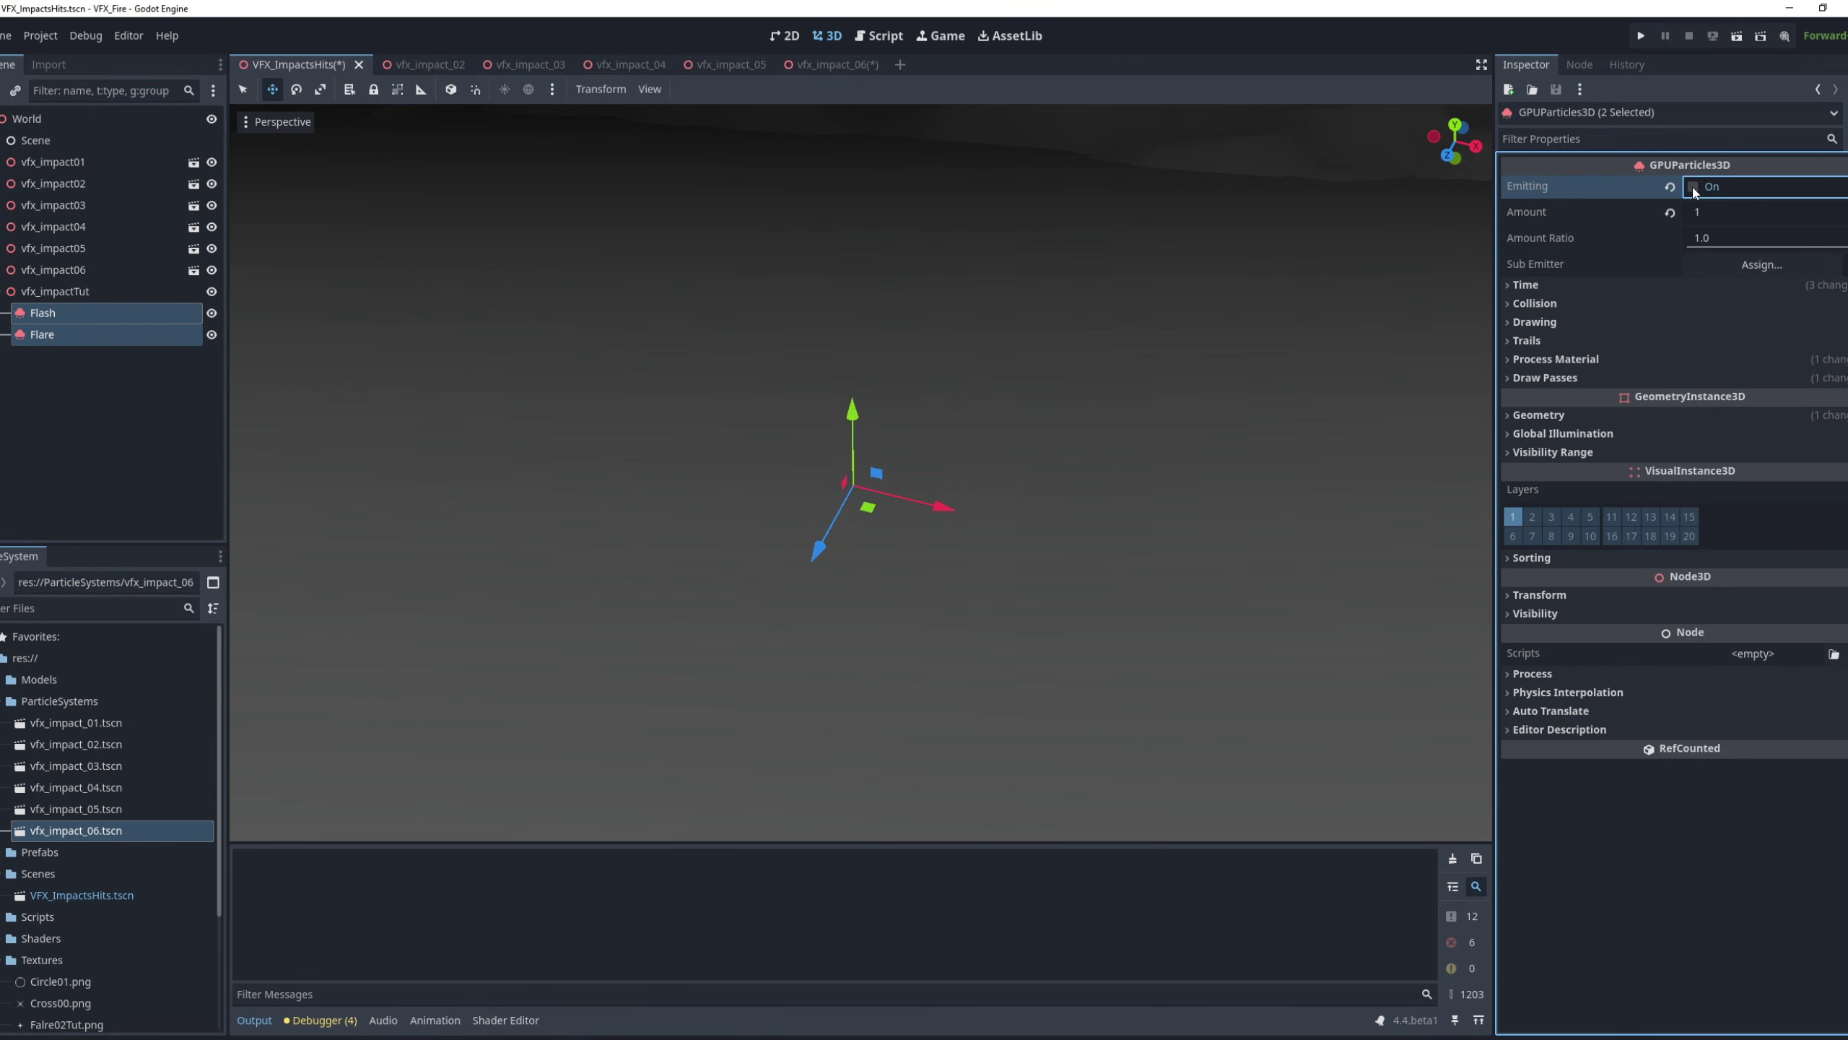
click(1693, 187)
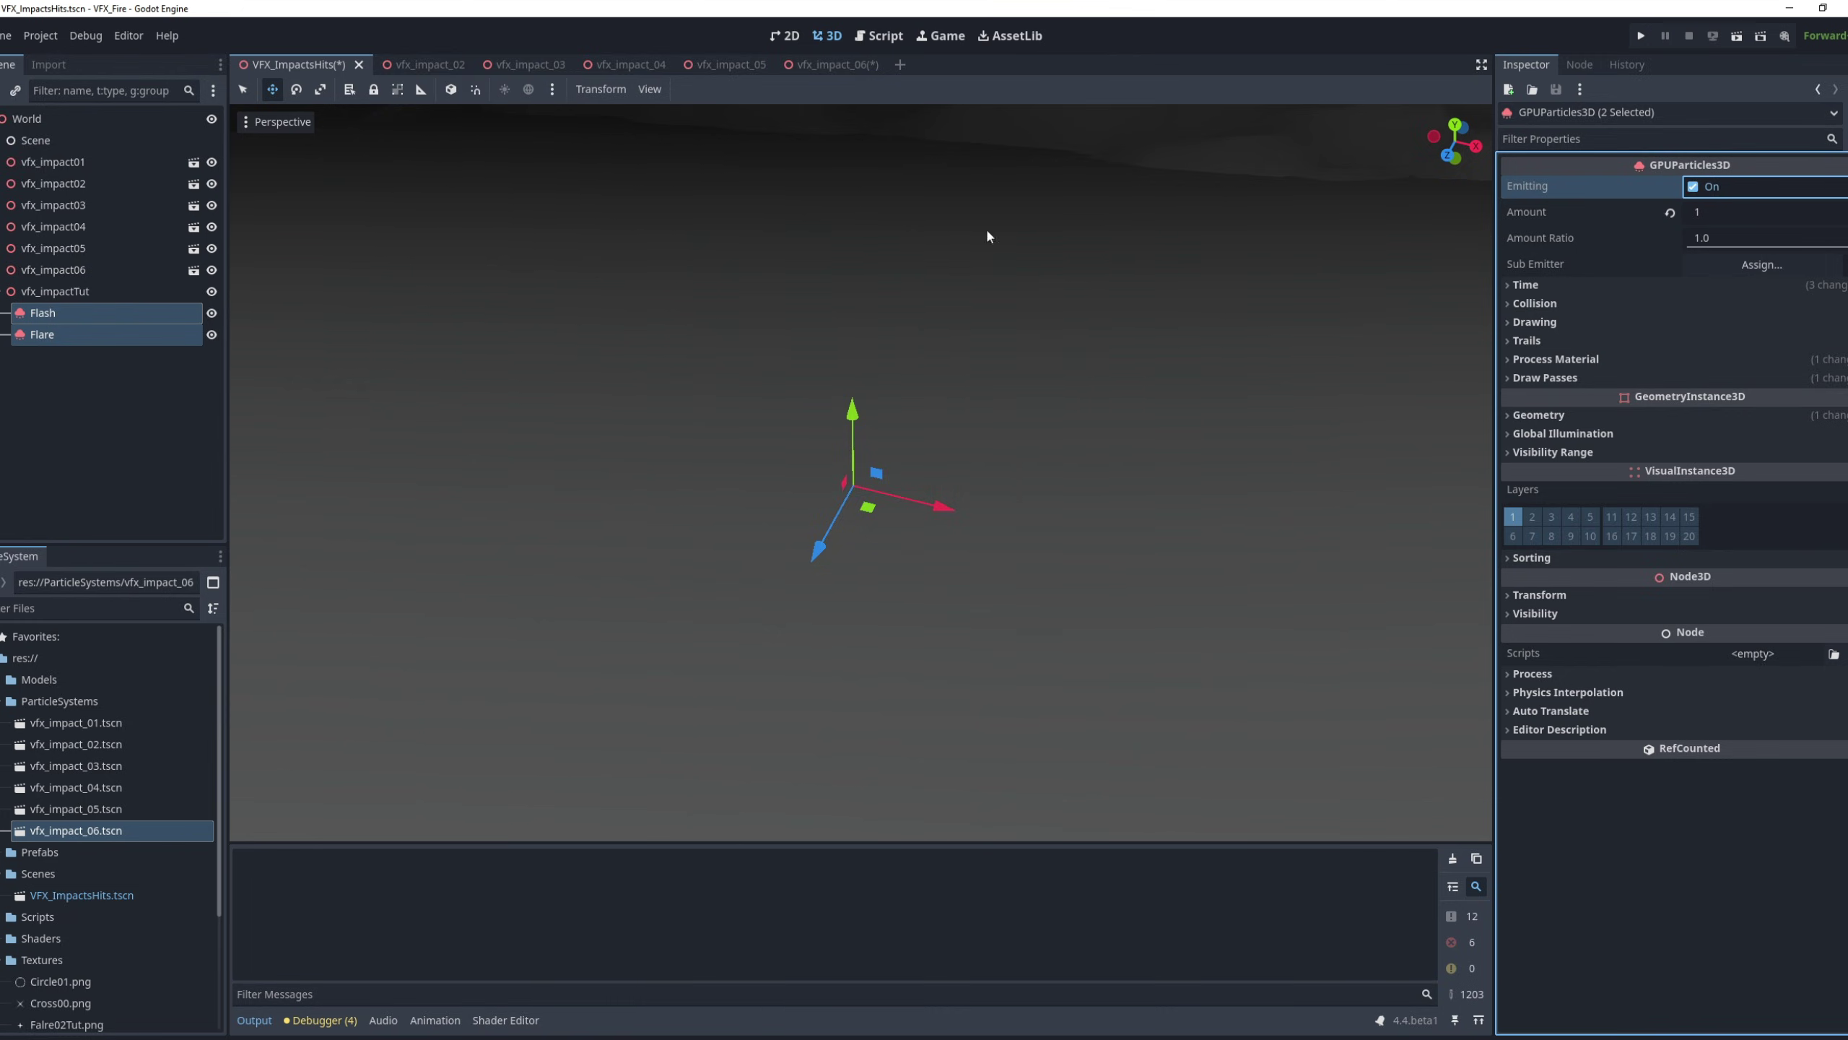
click(97, 337)
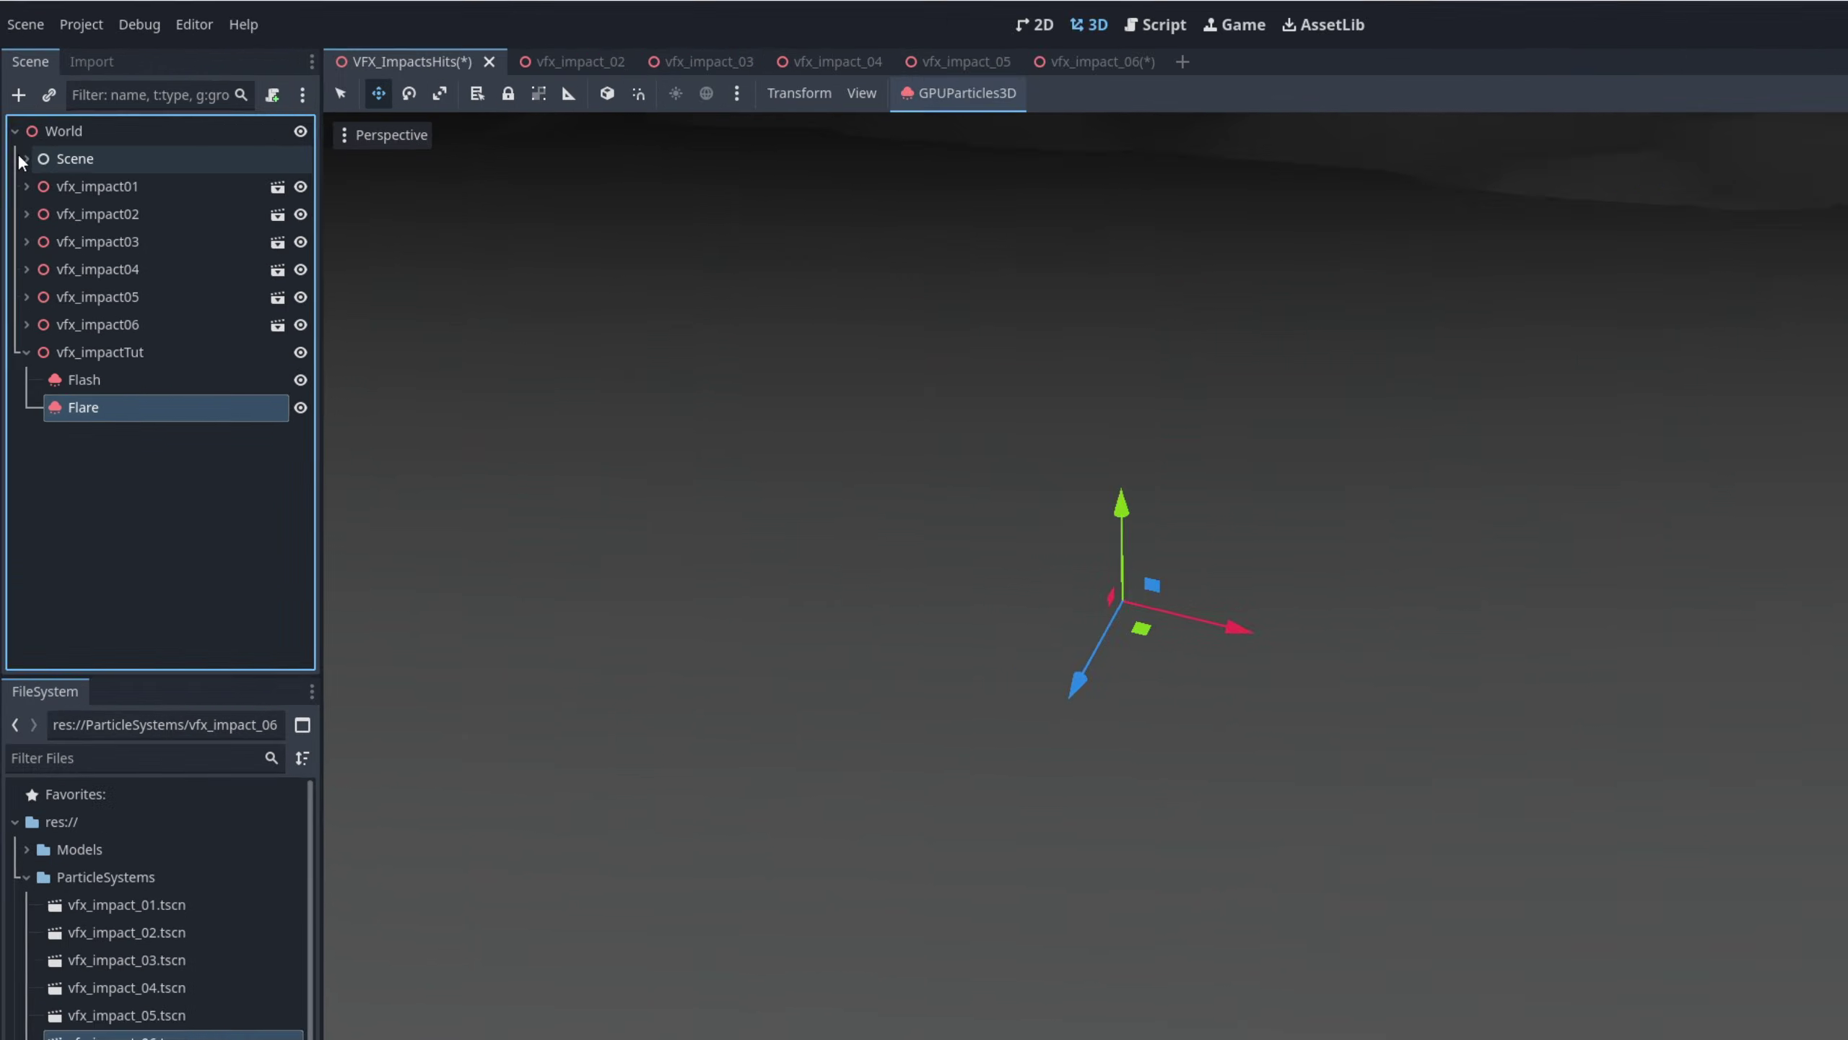
click(0, 139)
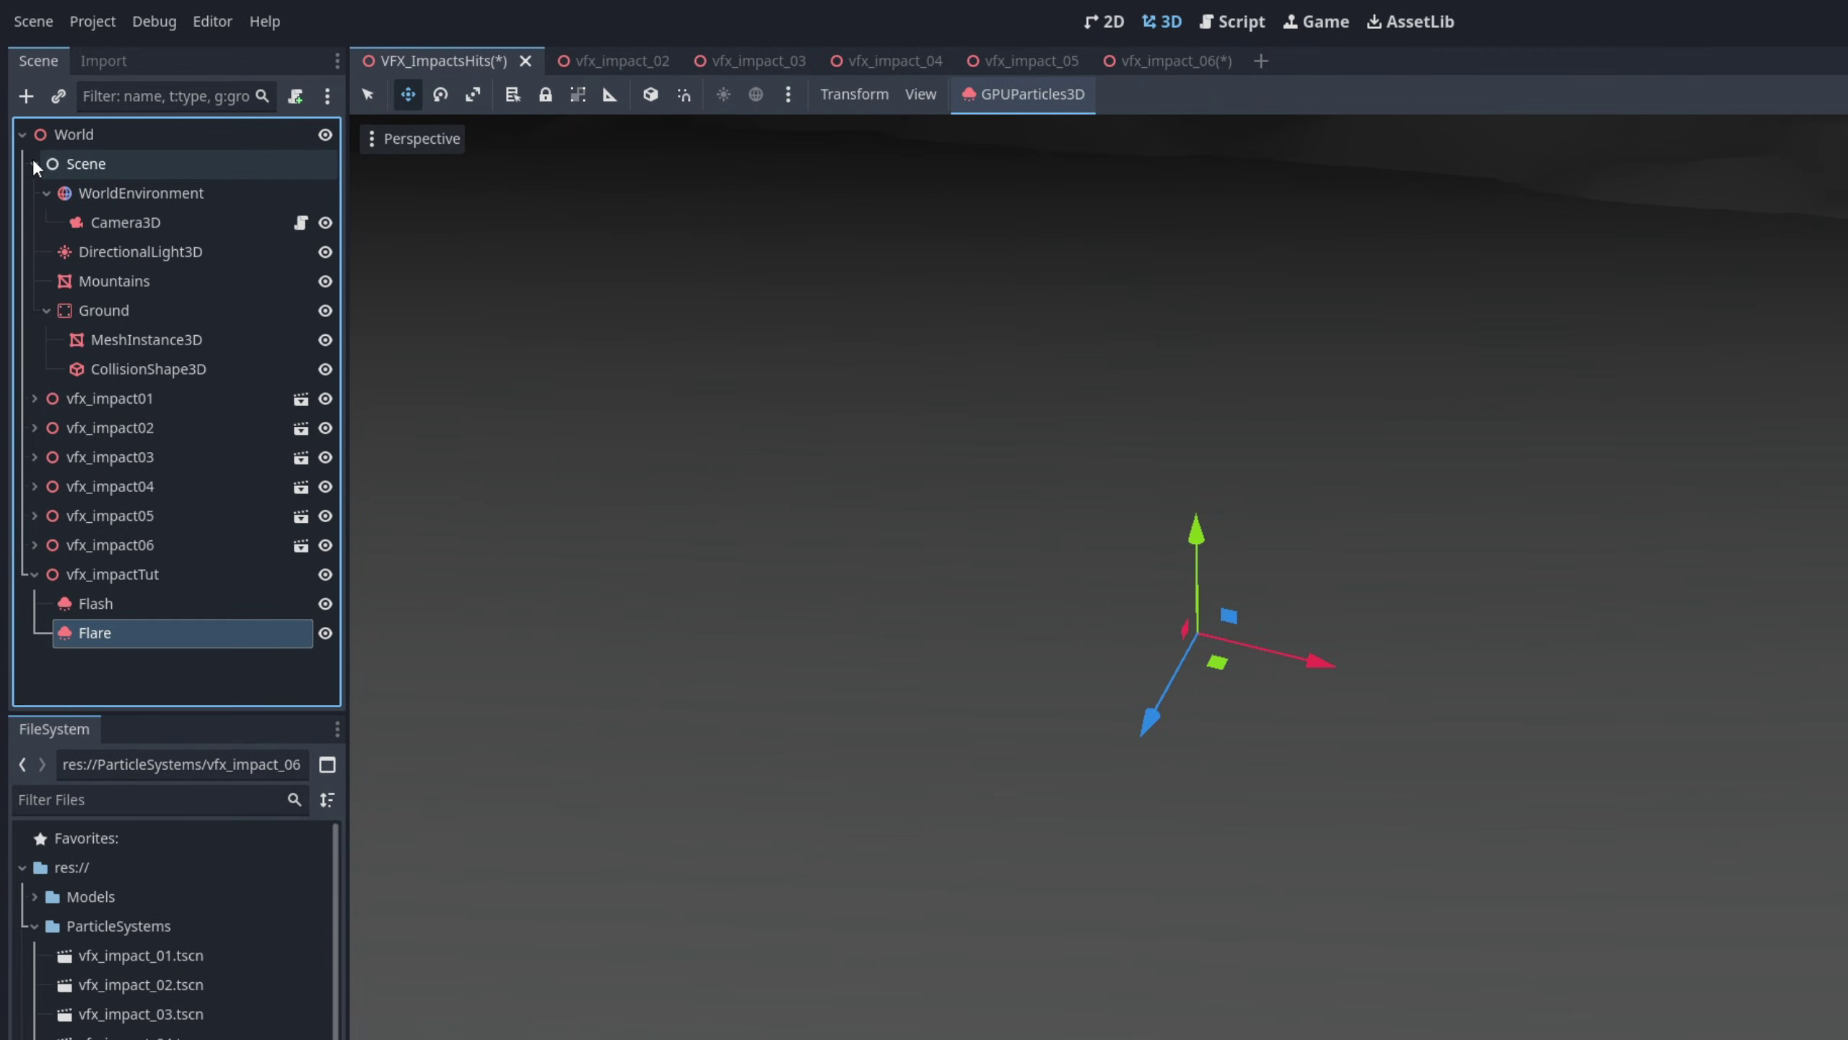
click(83, 193)
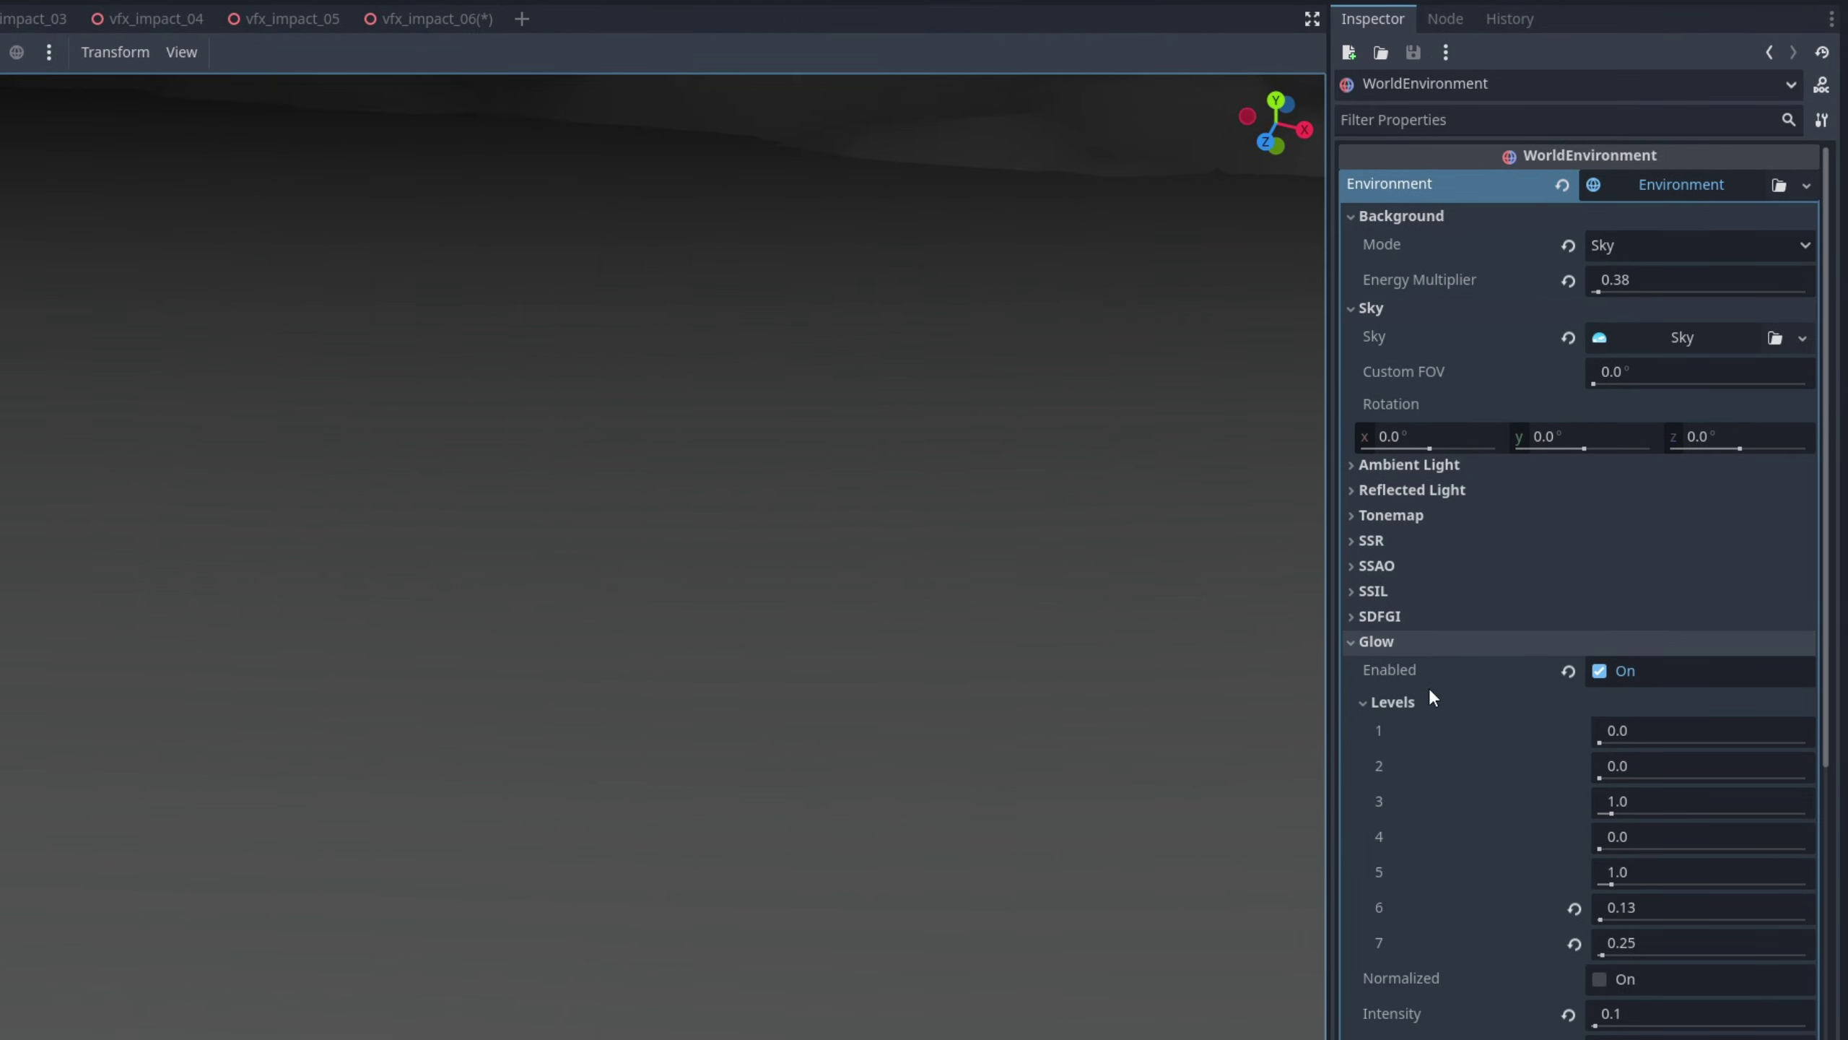
scroll(1453, 681, down, 3)
click(1412, 556)
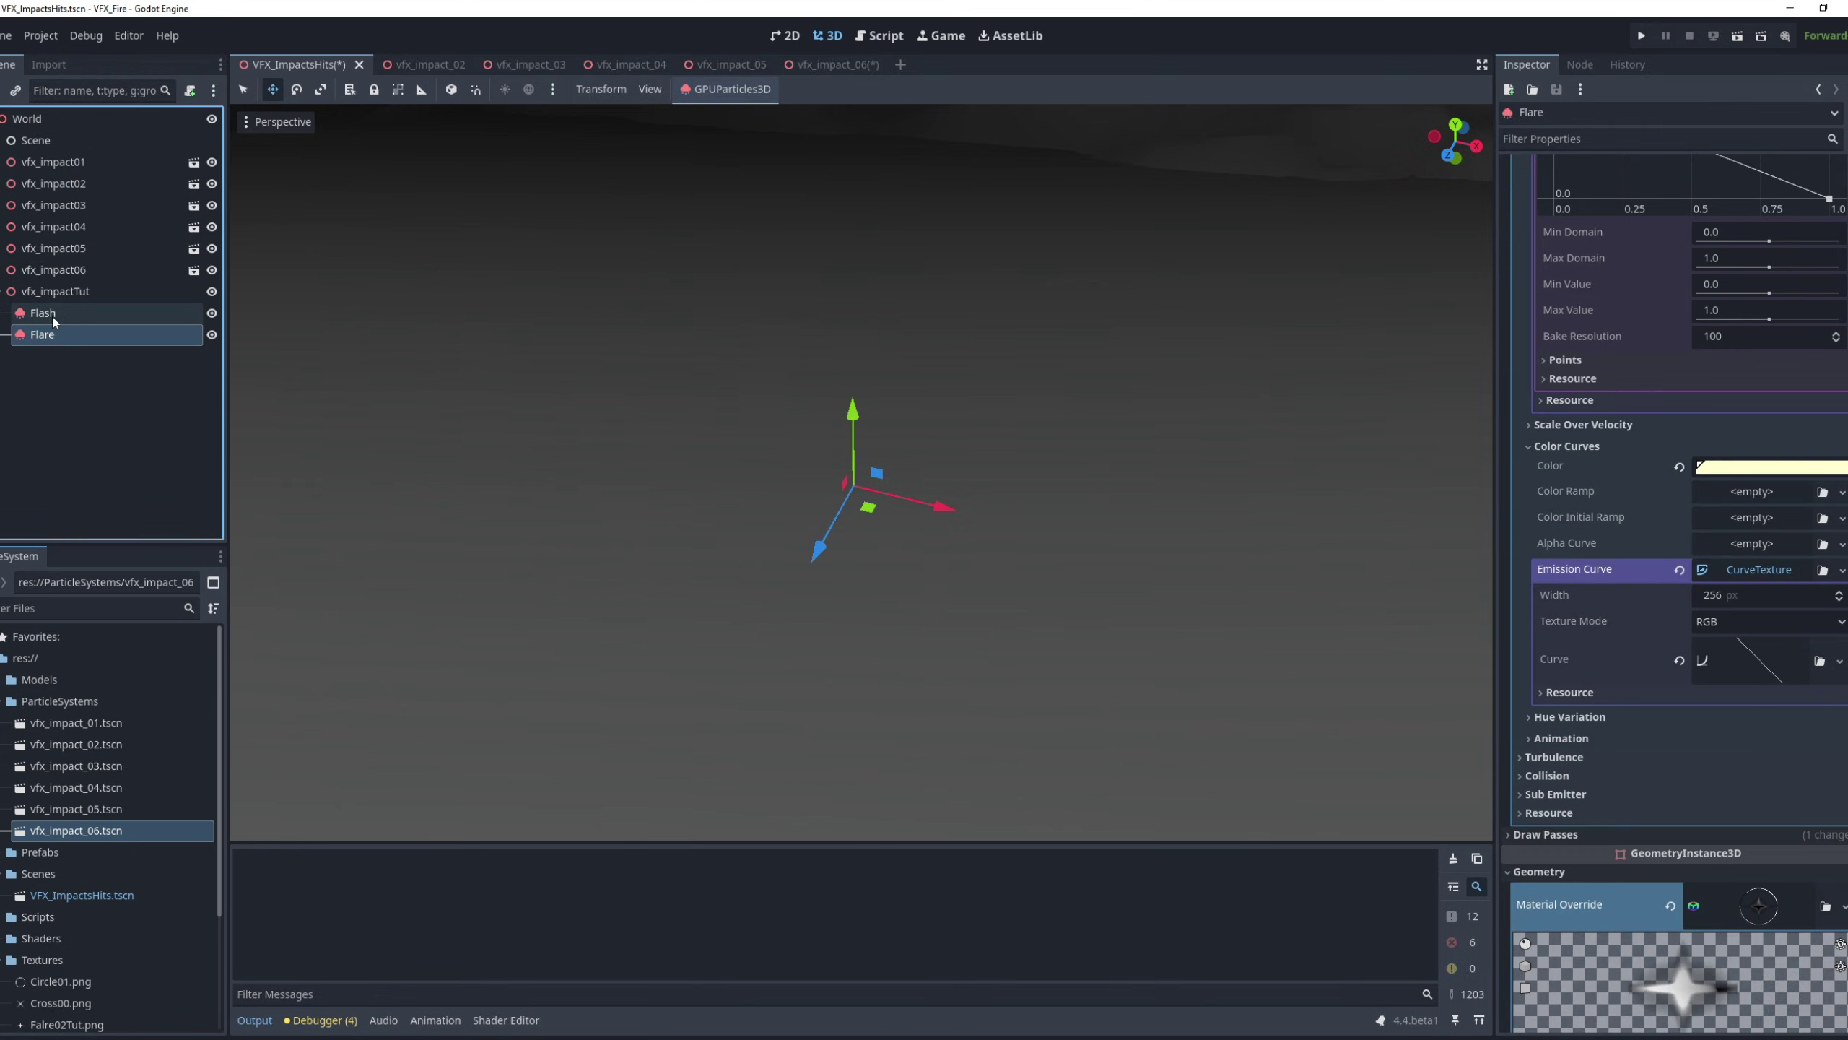
ctrl+click(42, 312)
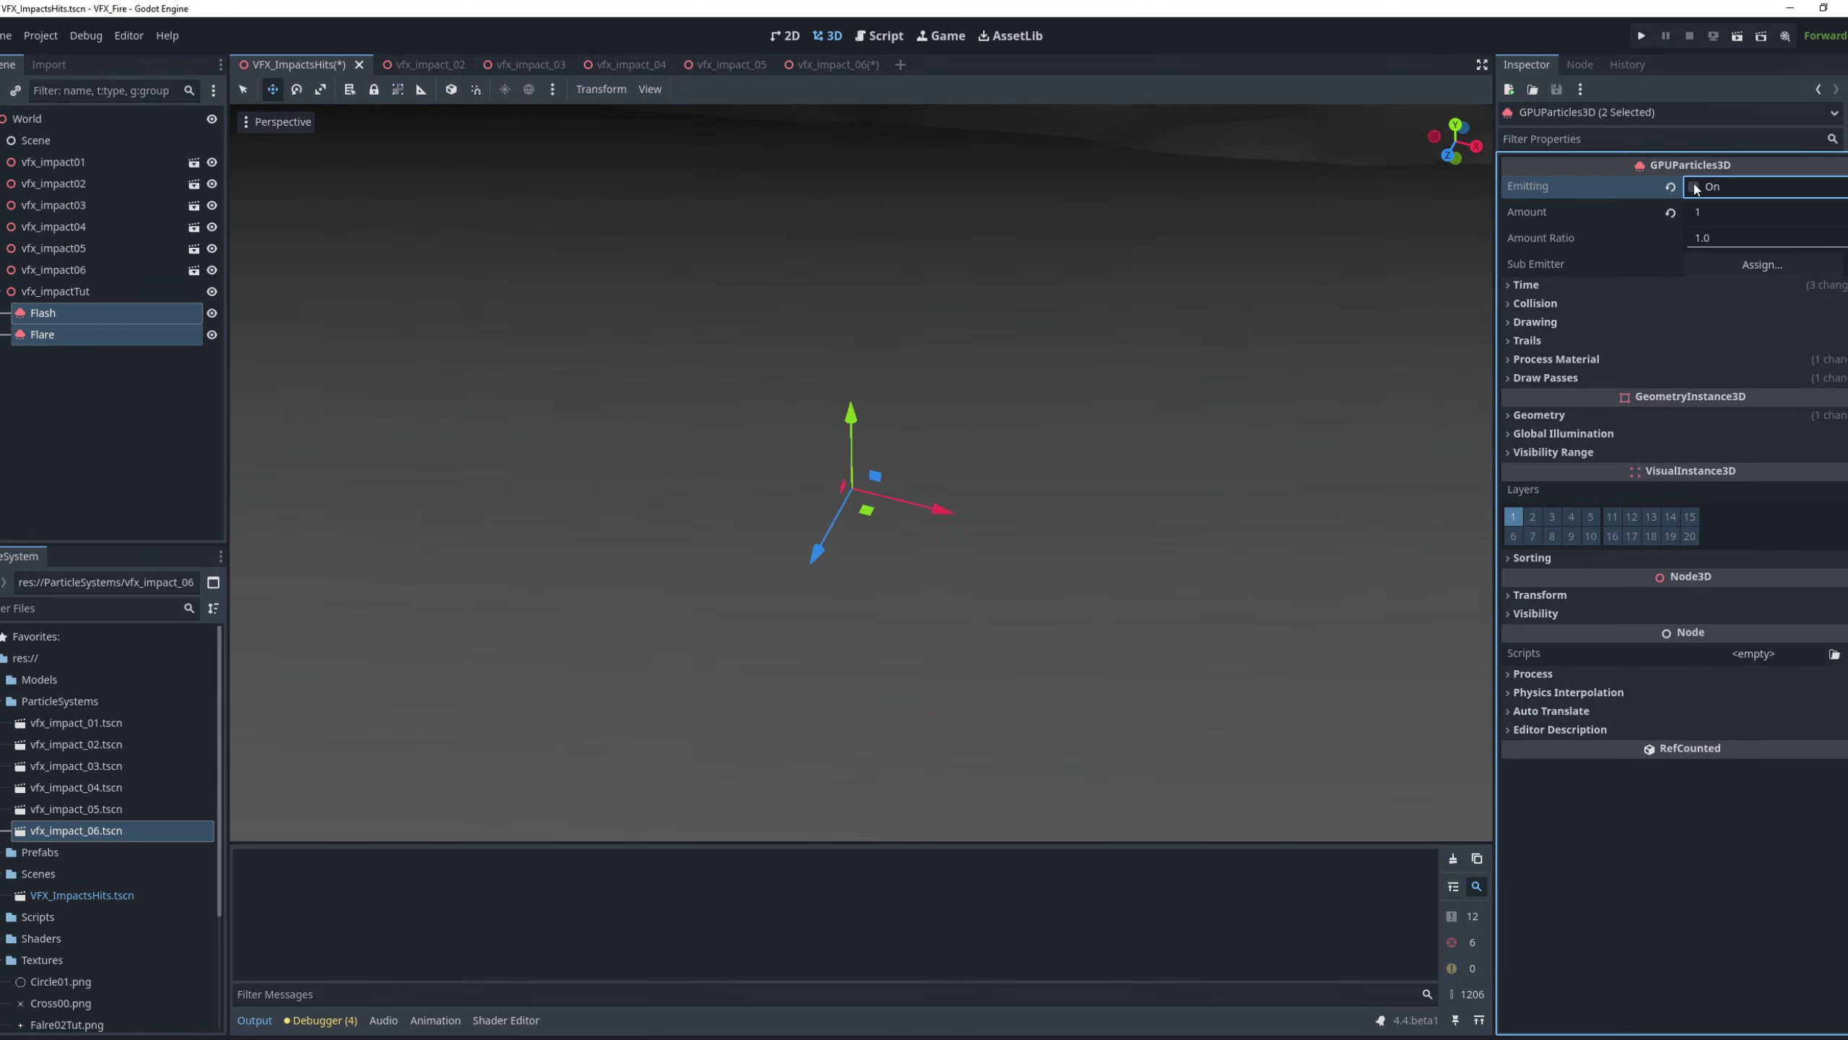
click(1694, 187)
click(1694, 186)
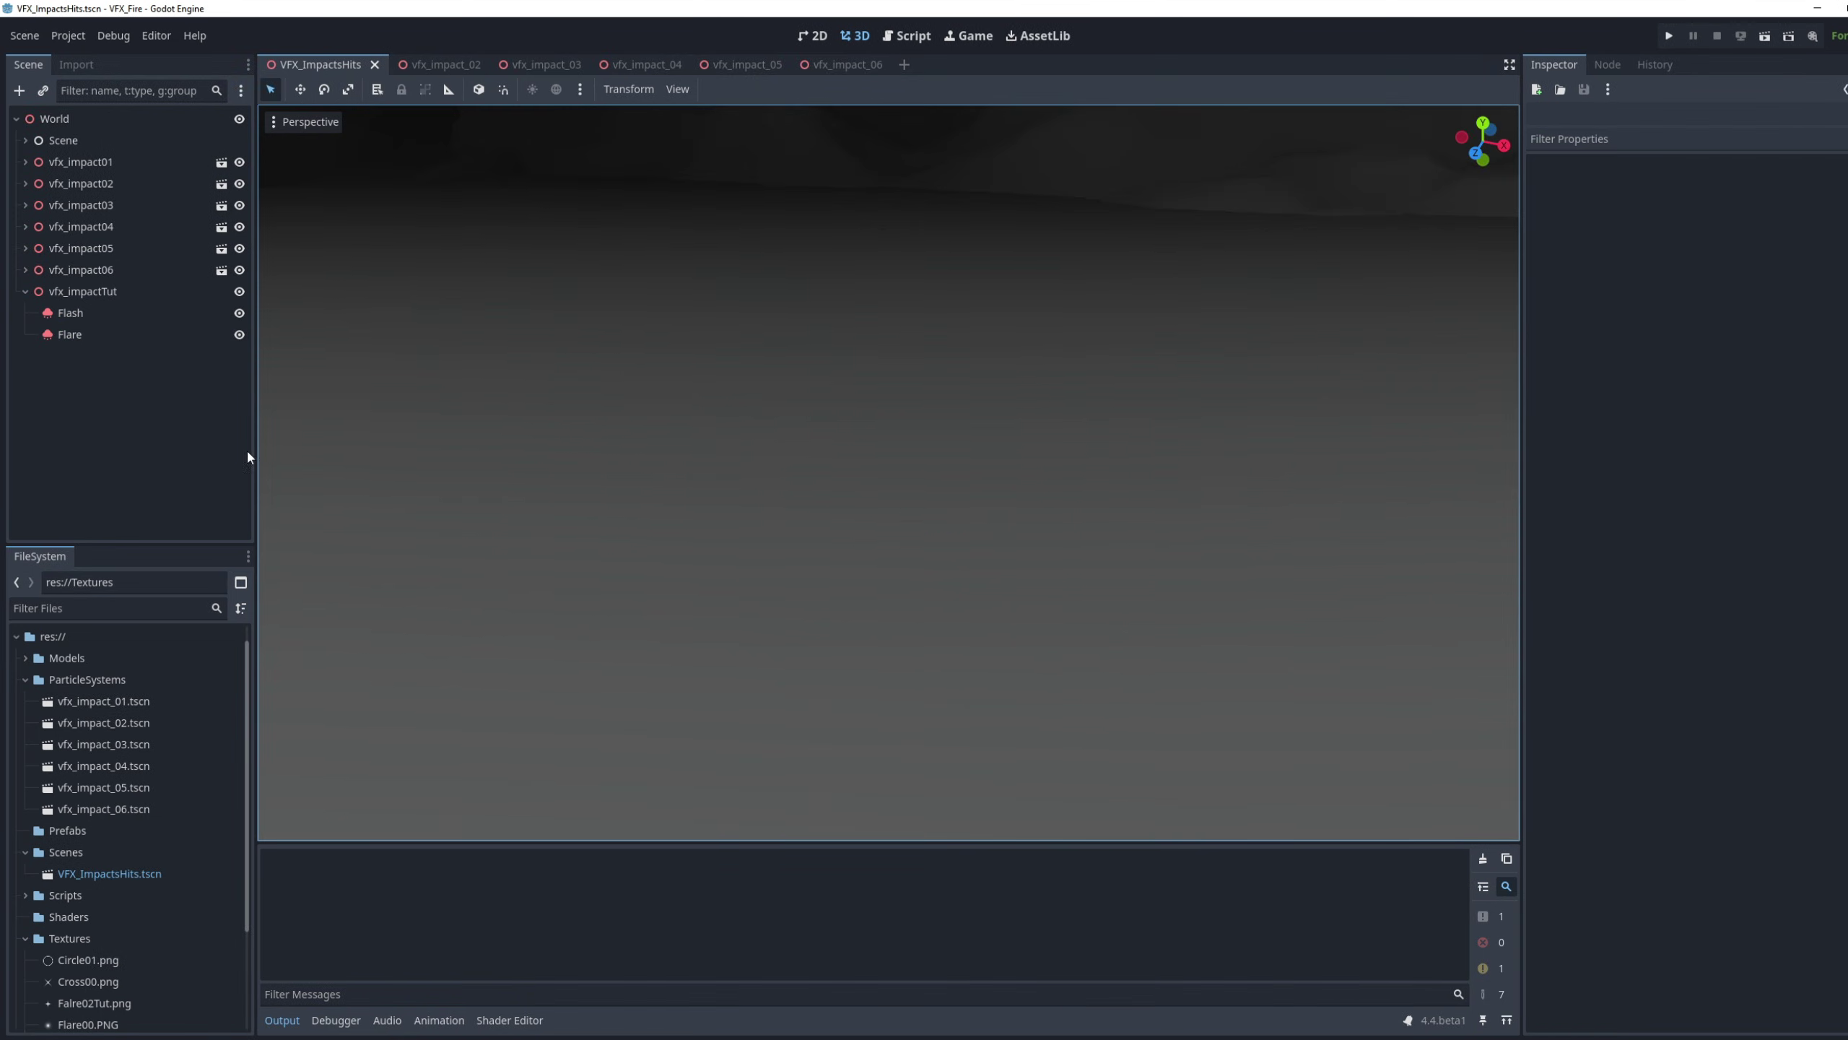
Duplicate the Flare emitter and name the copy Shockwave
click(118, 334)
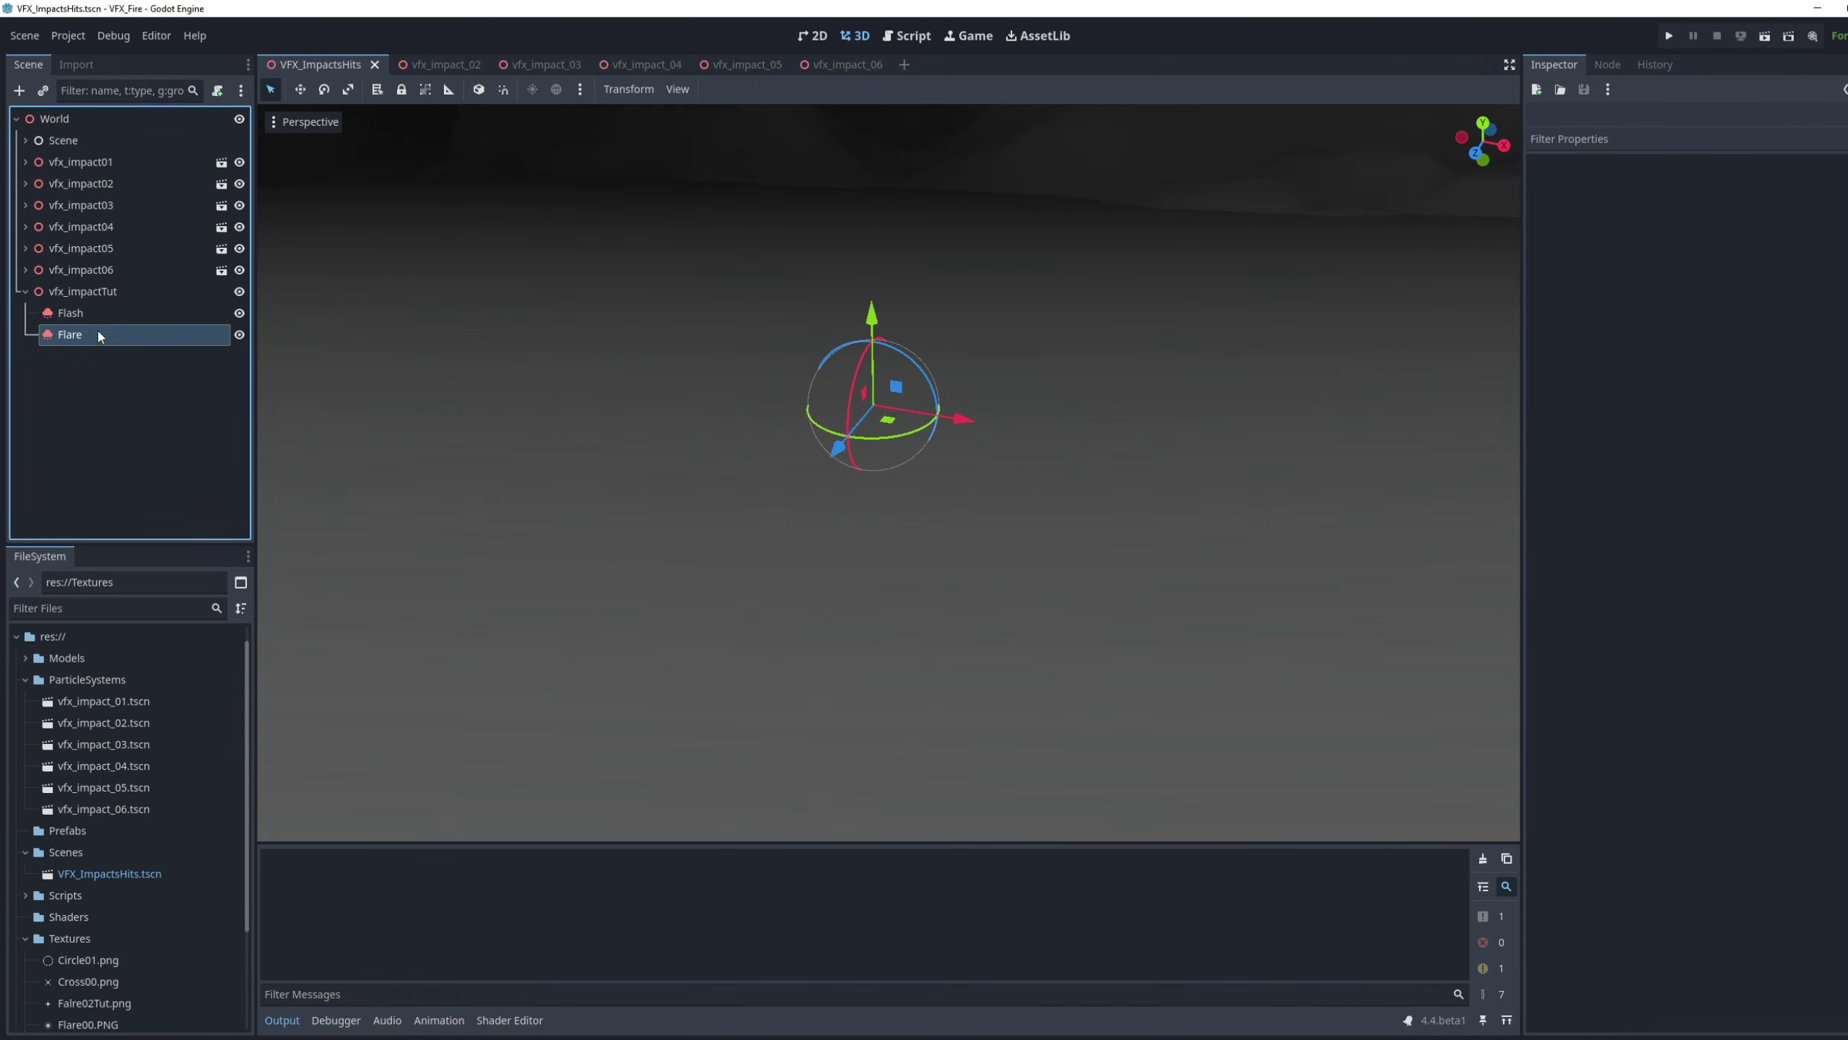
key(ctrl+d)
key(F2)
text(Shockwave)
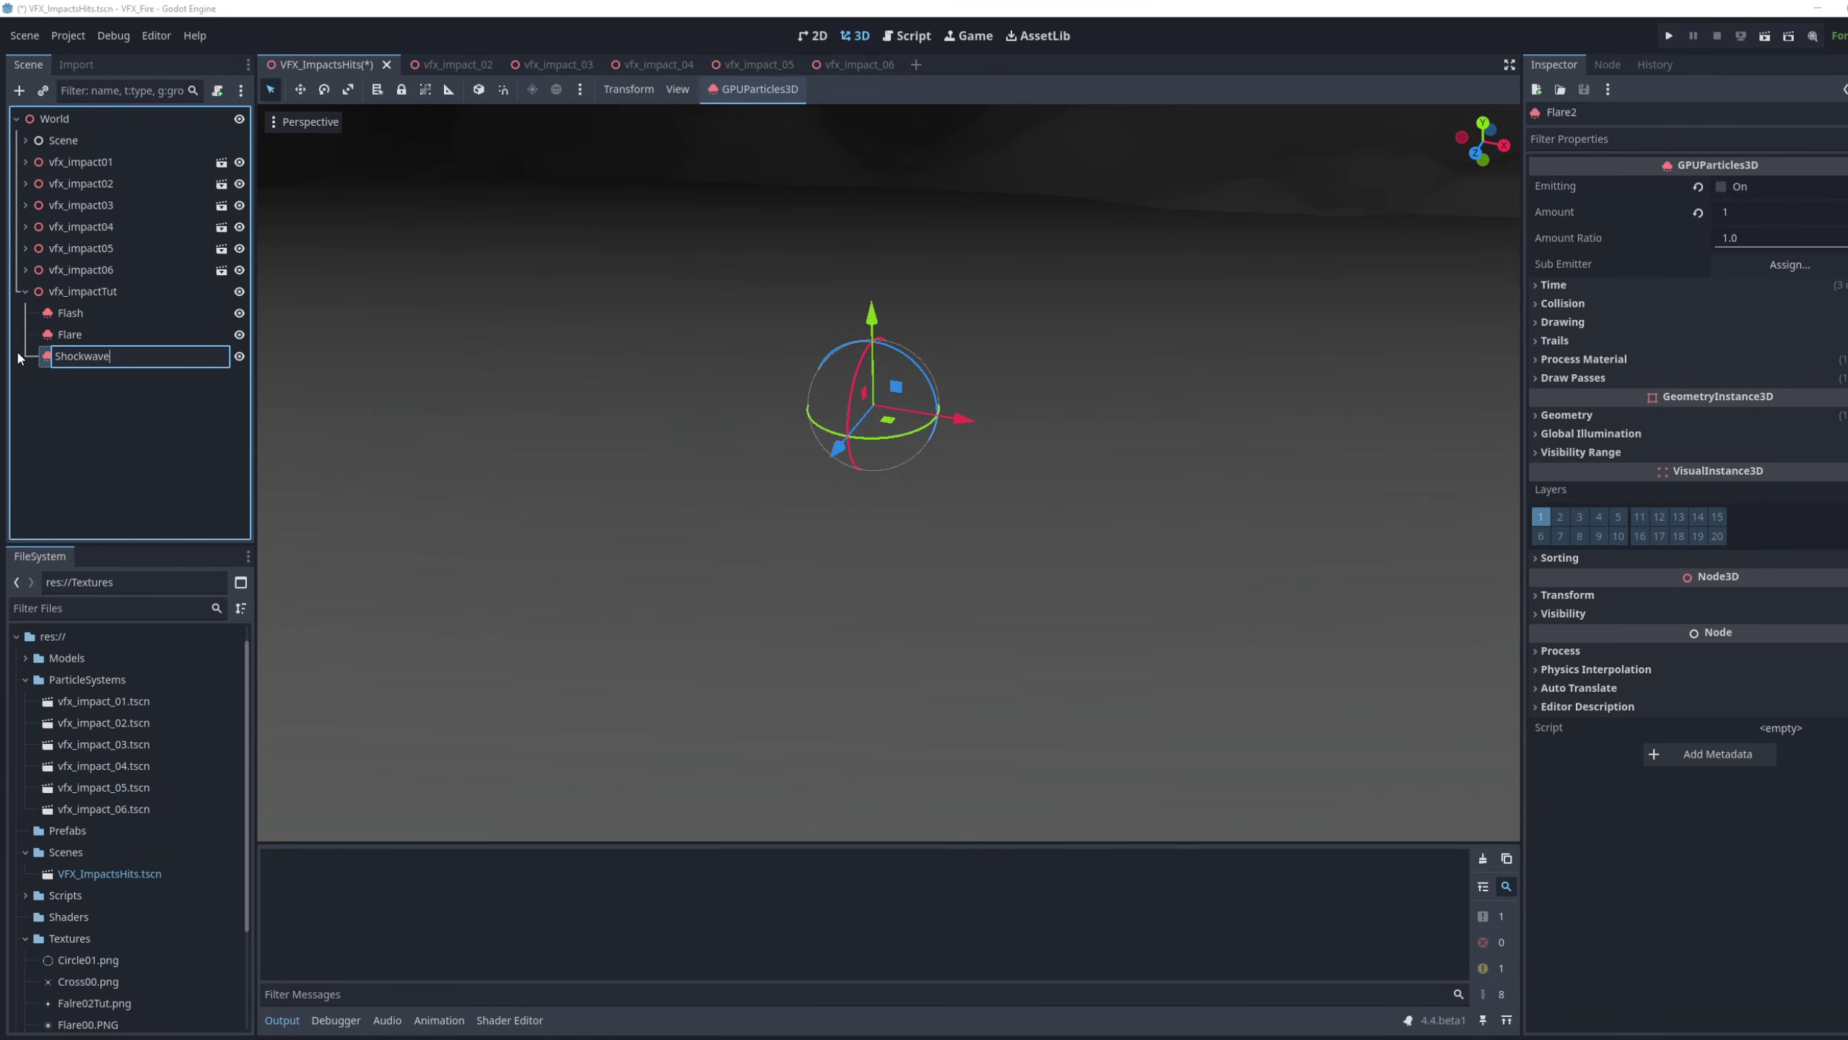
key(Return)
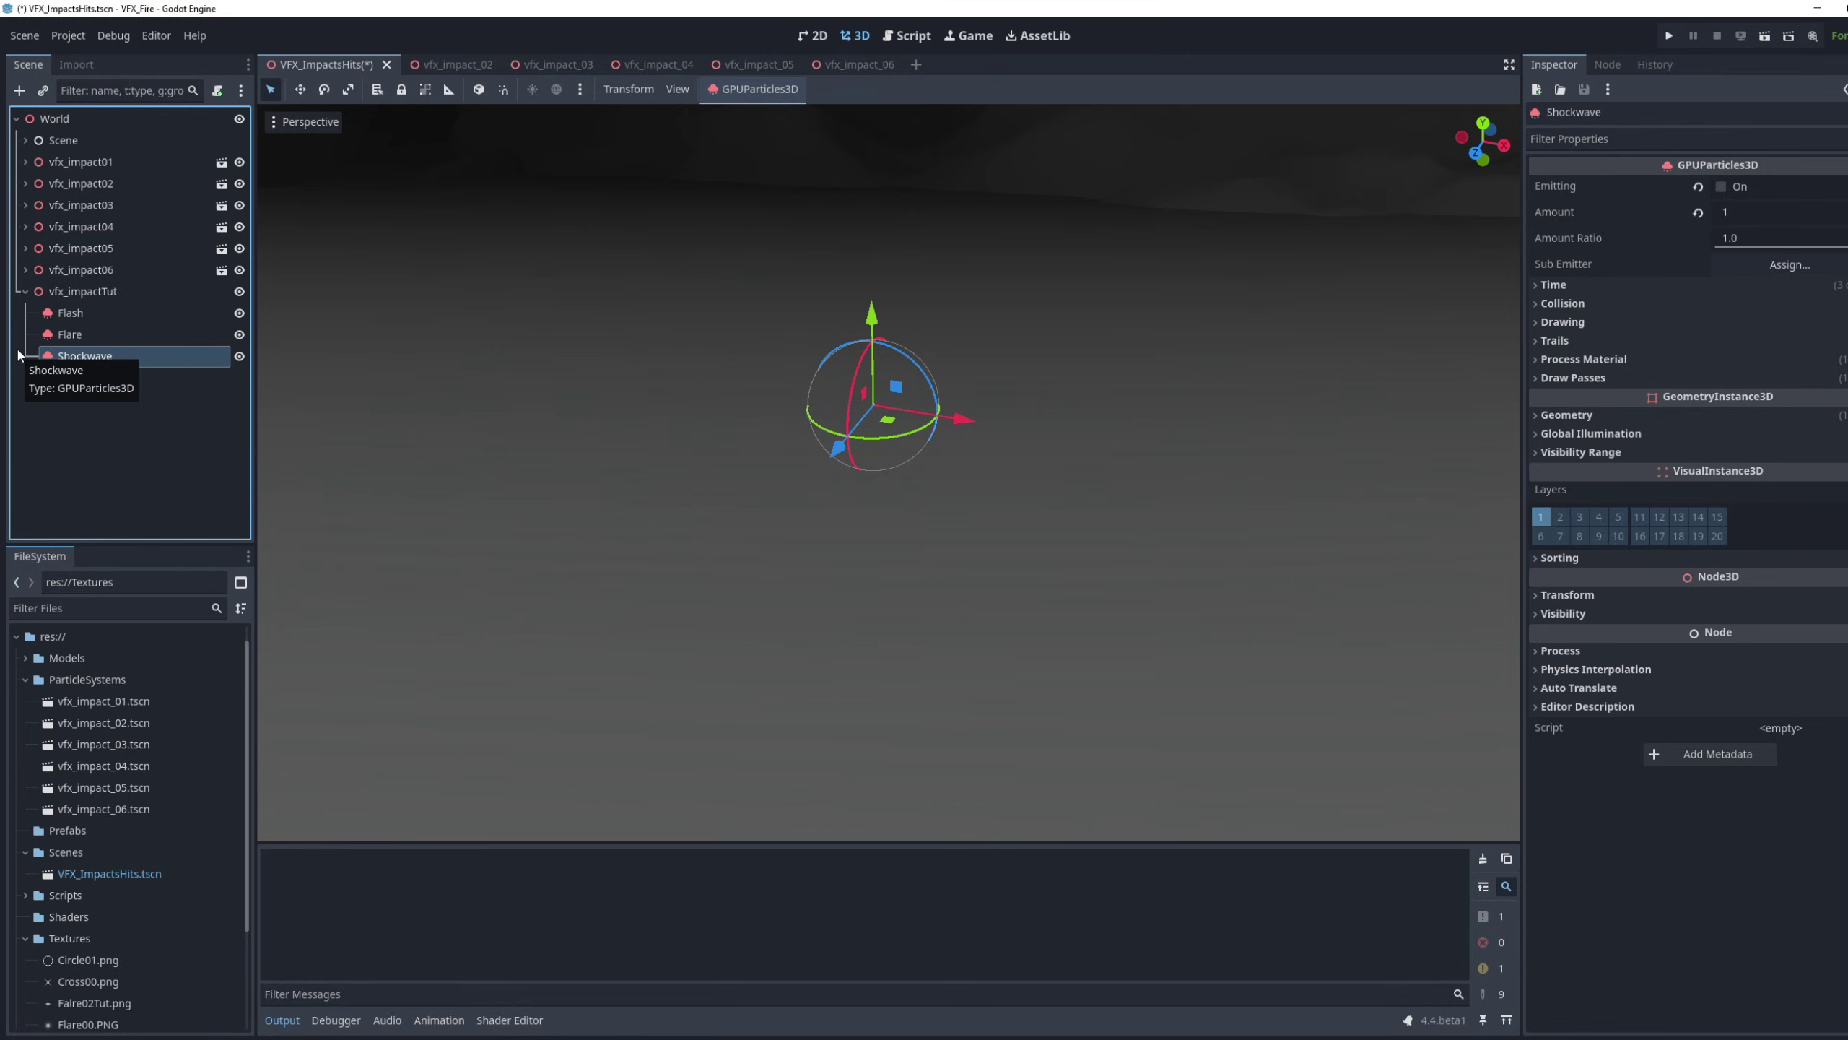
Preview the Shockwave burst and set its lifetime to 0.4 s
click(1722, 187)
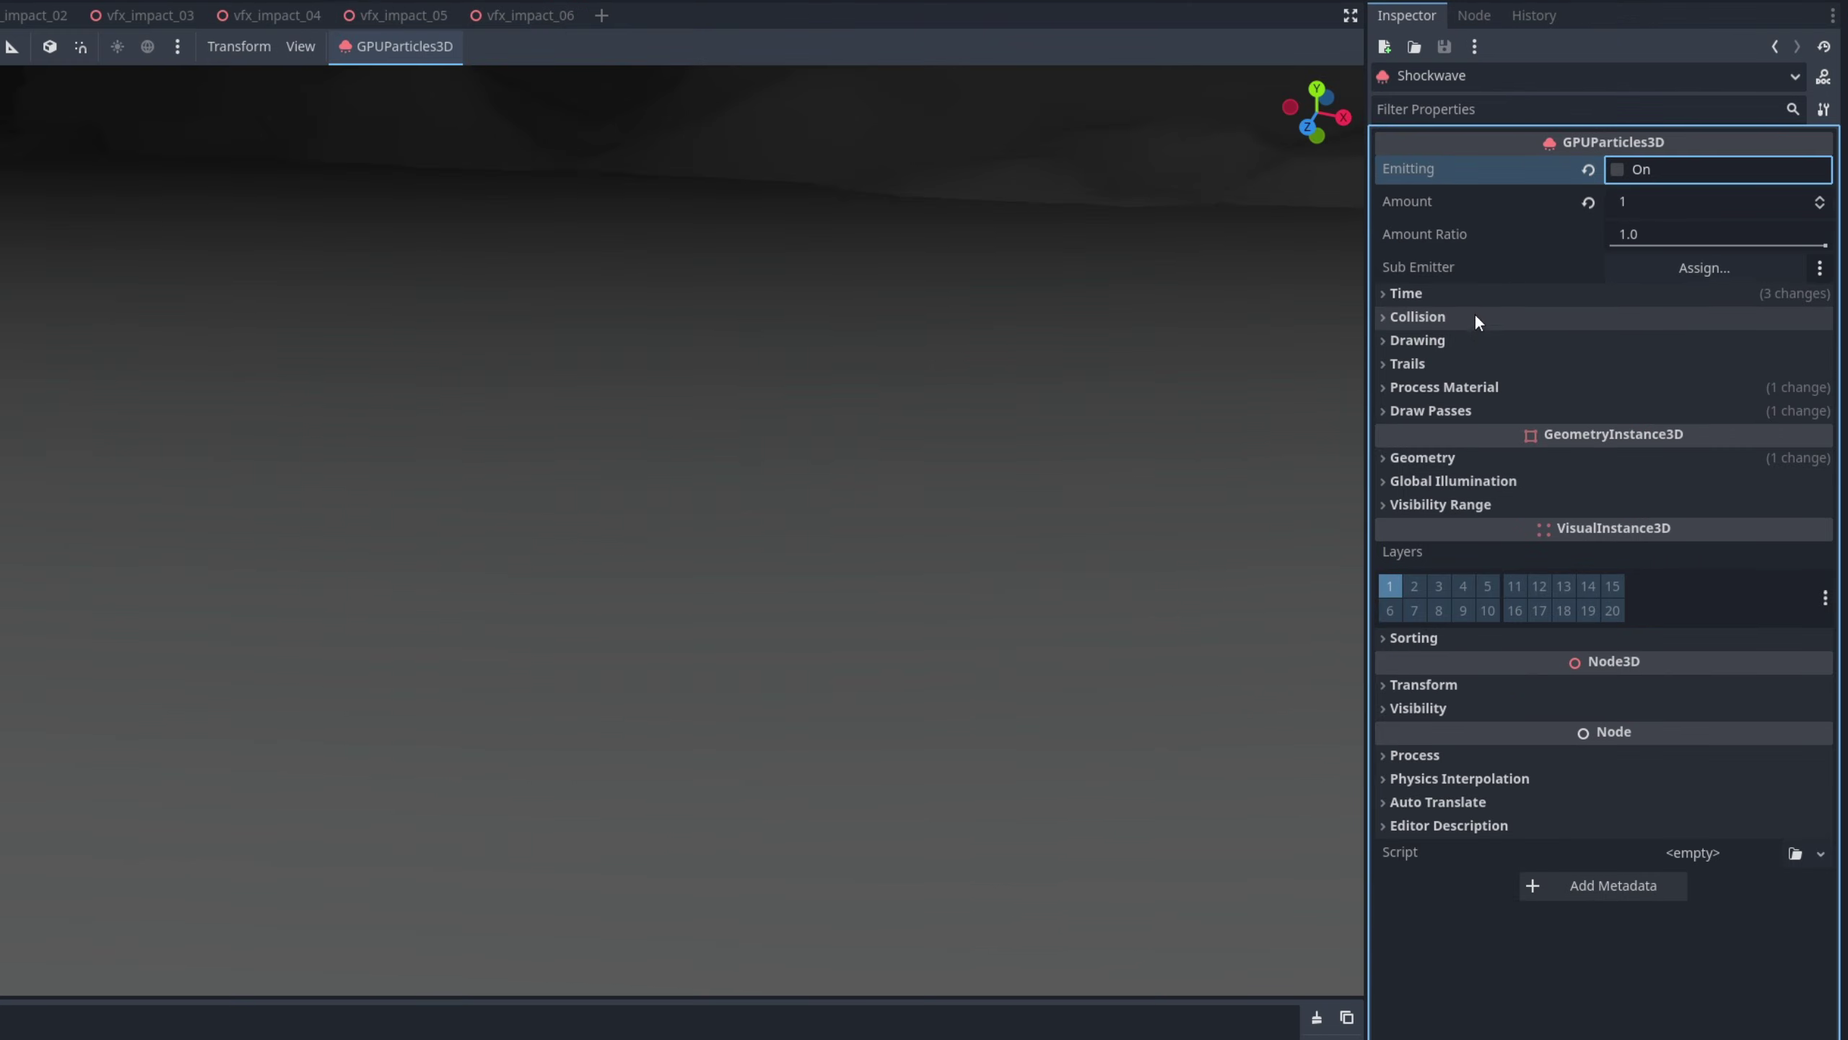
click(1463, 292)
click(1653, 320)
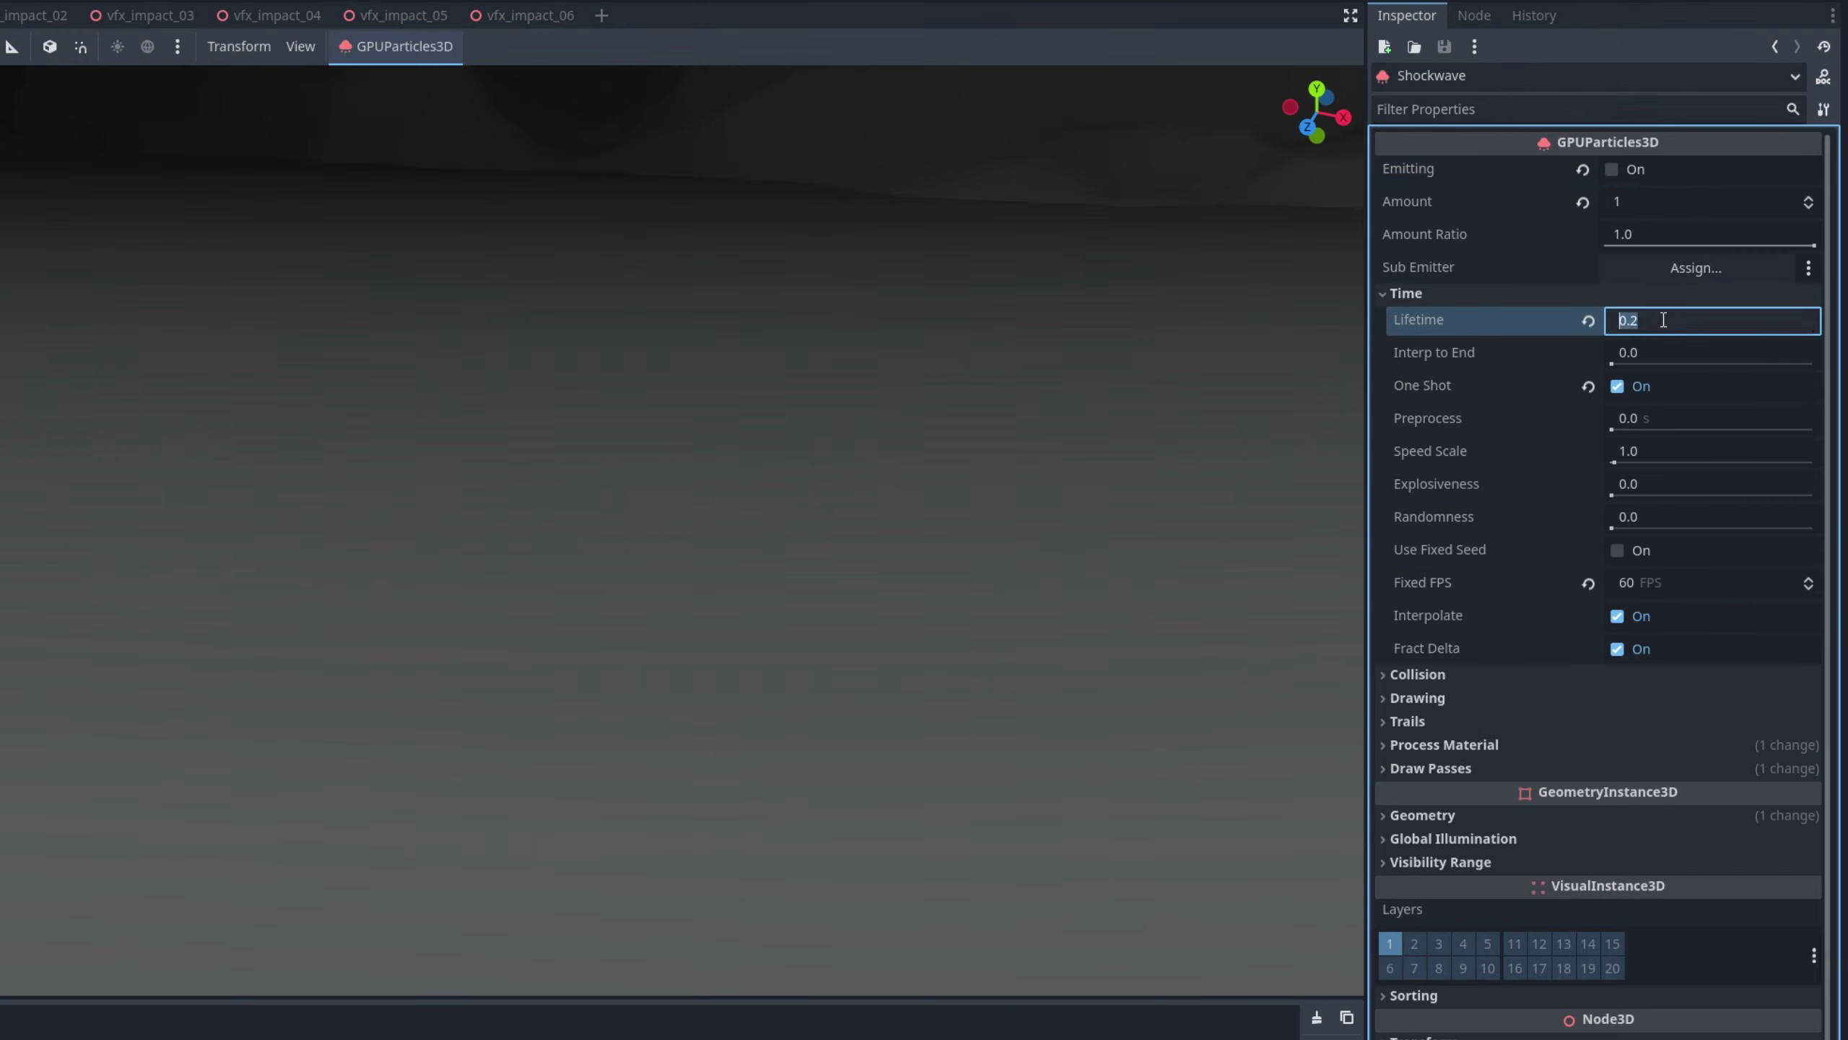
text(0.4)
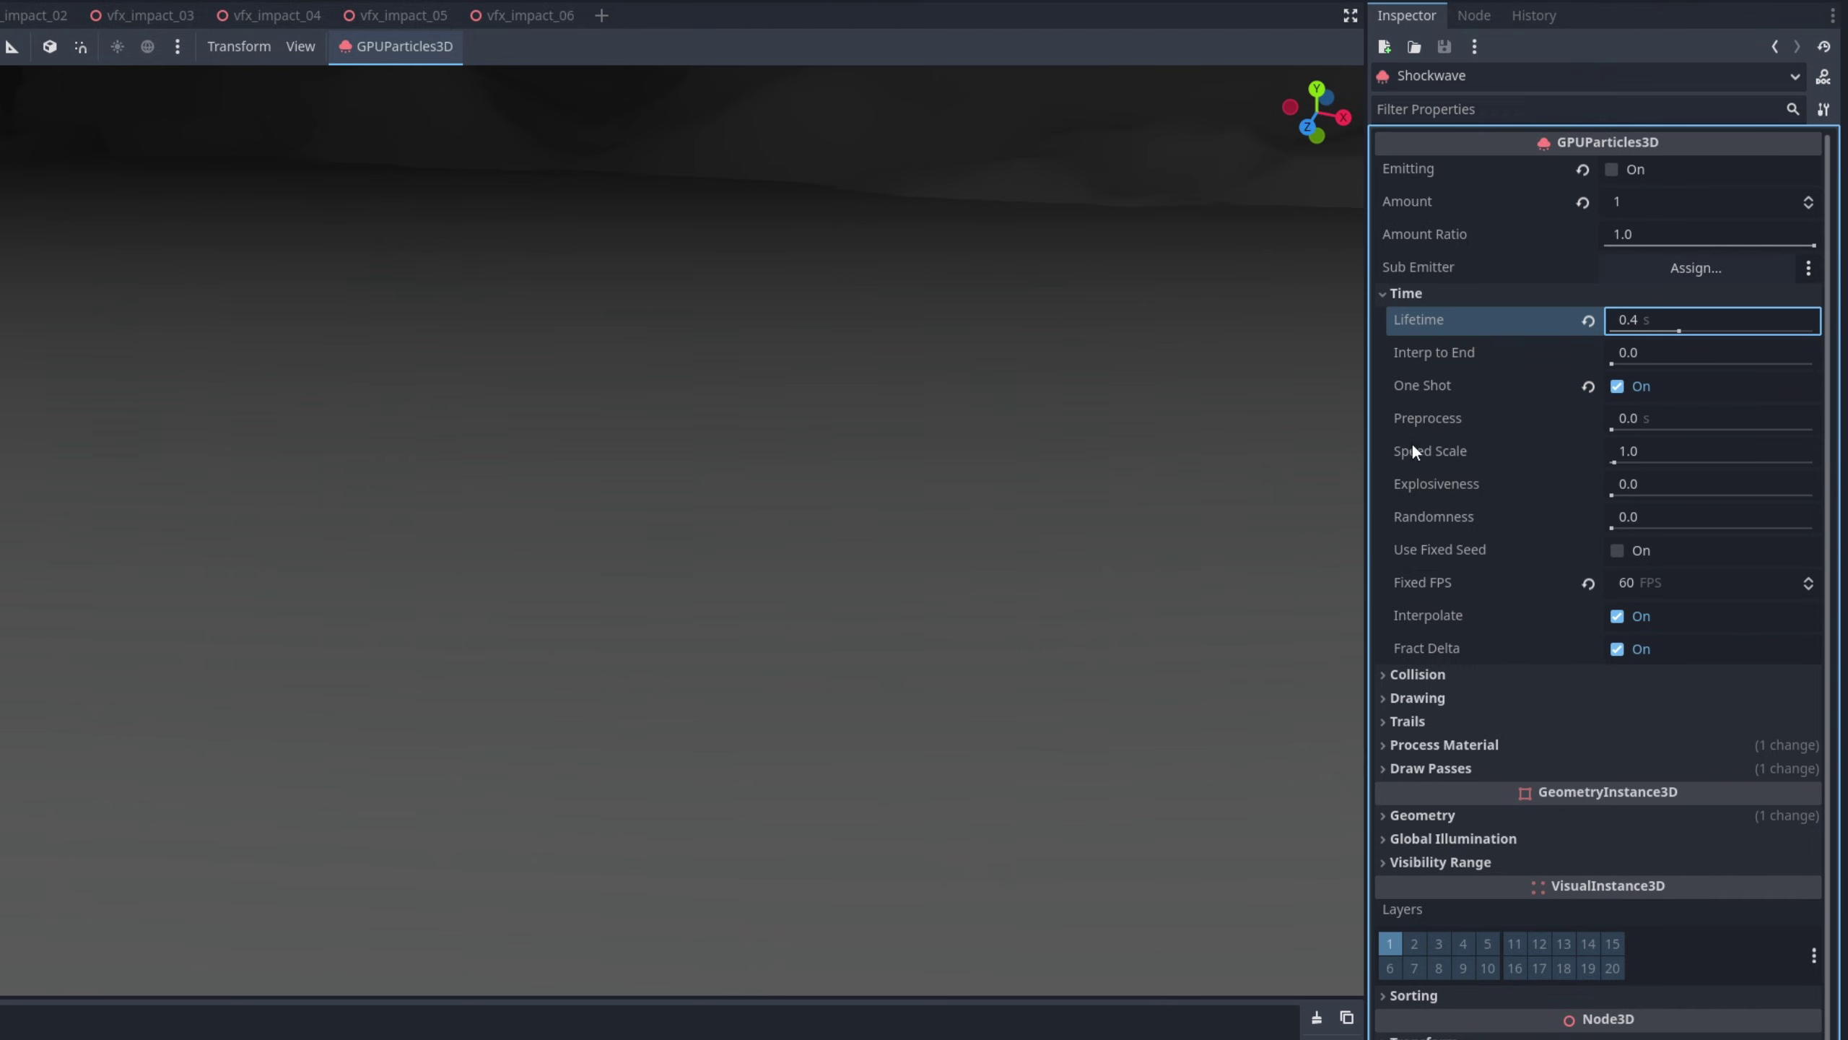
Make Shockwave's process material and override material unique, independent from Flare's
click(1734, 744)
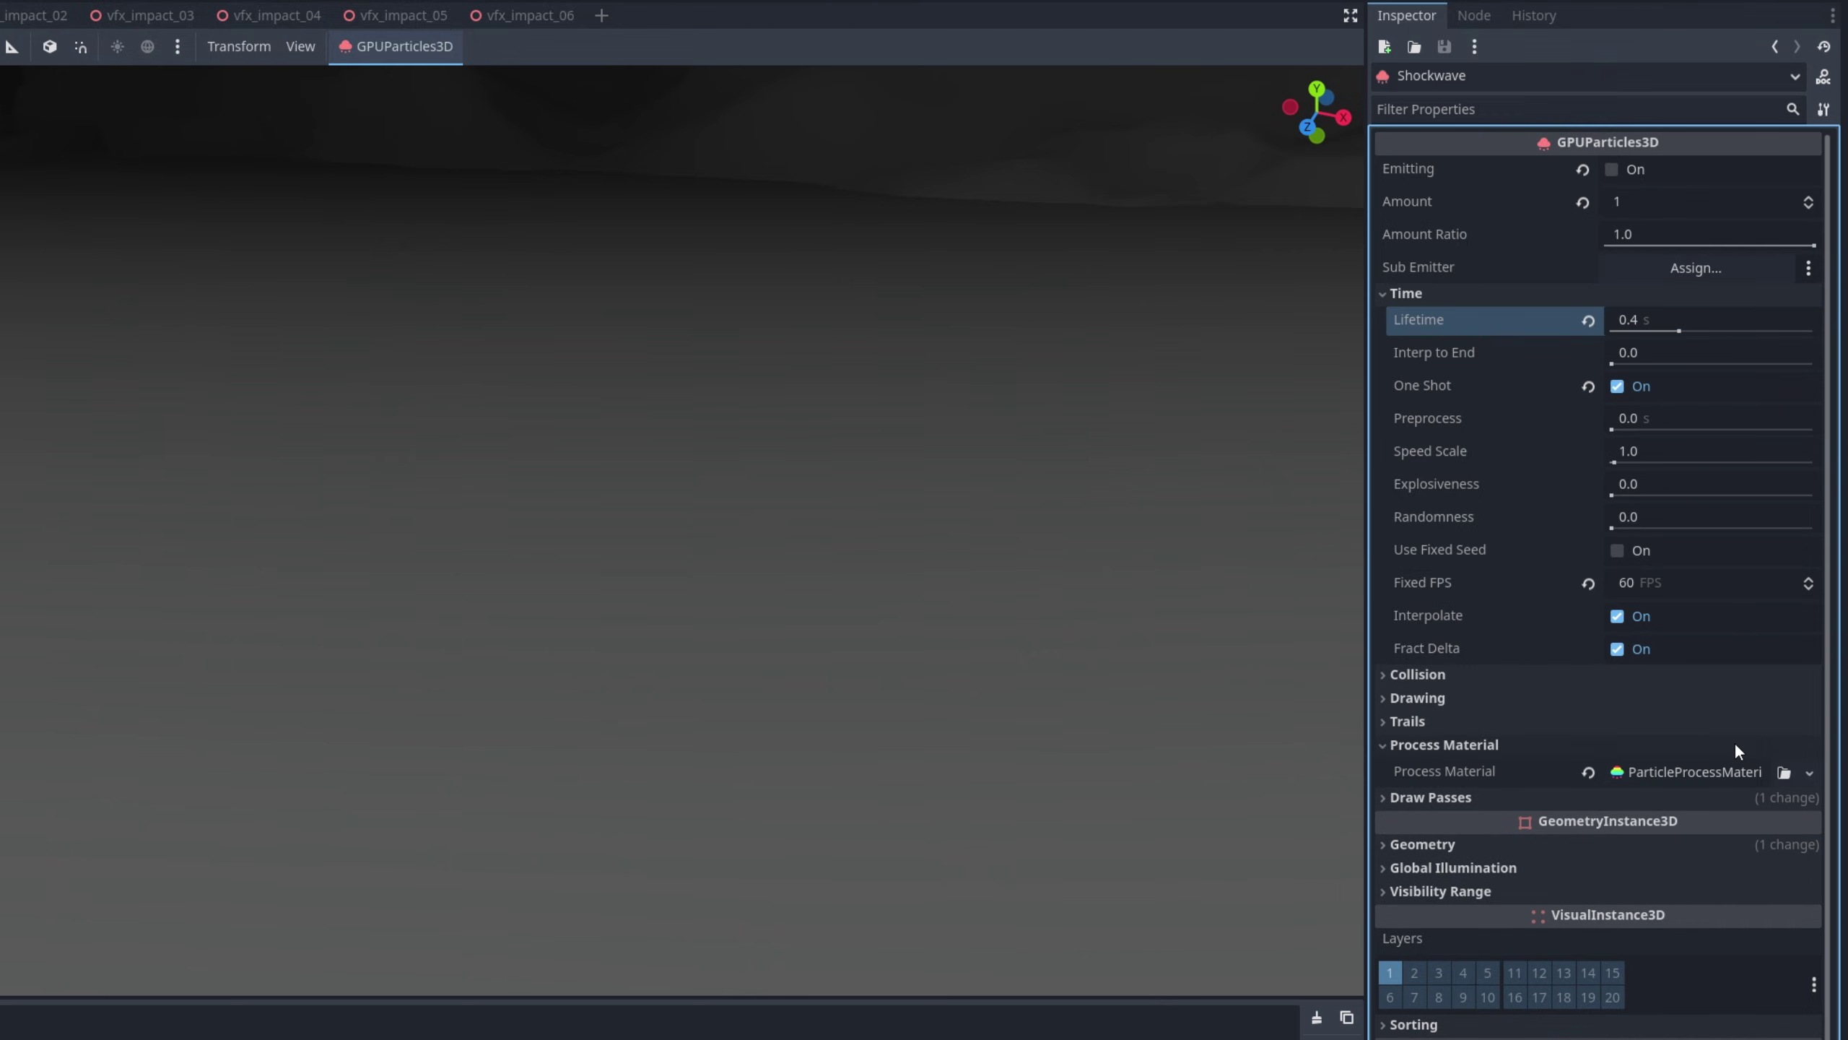
click(1808, 773)
click(1678, 912)
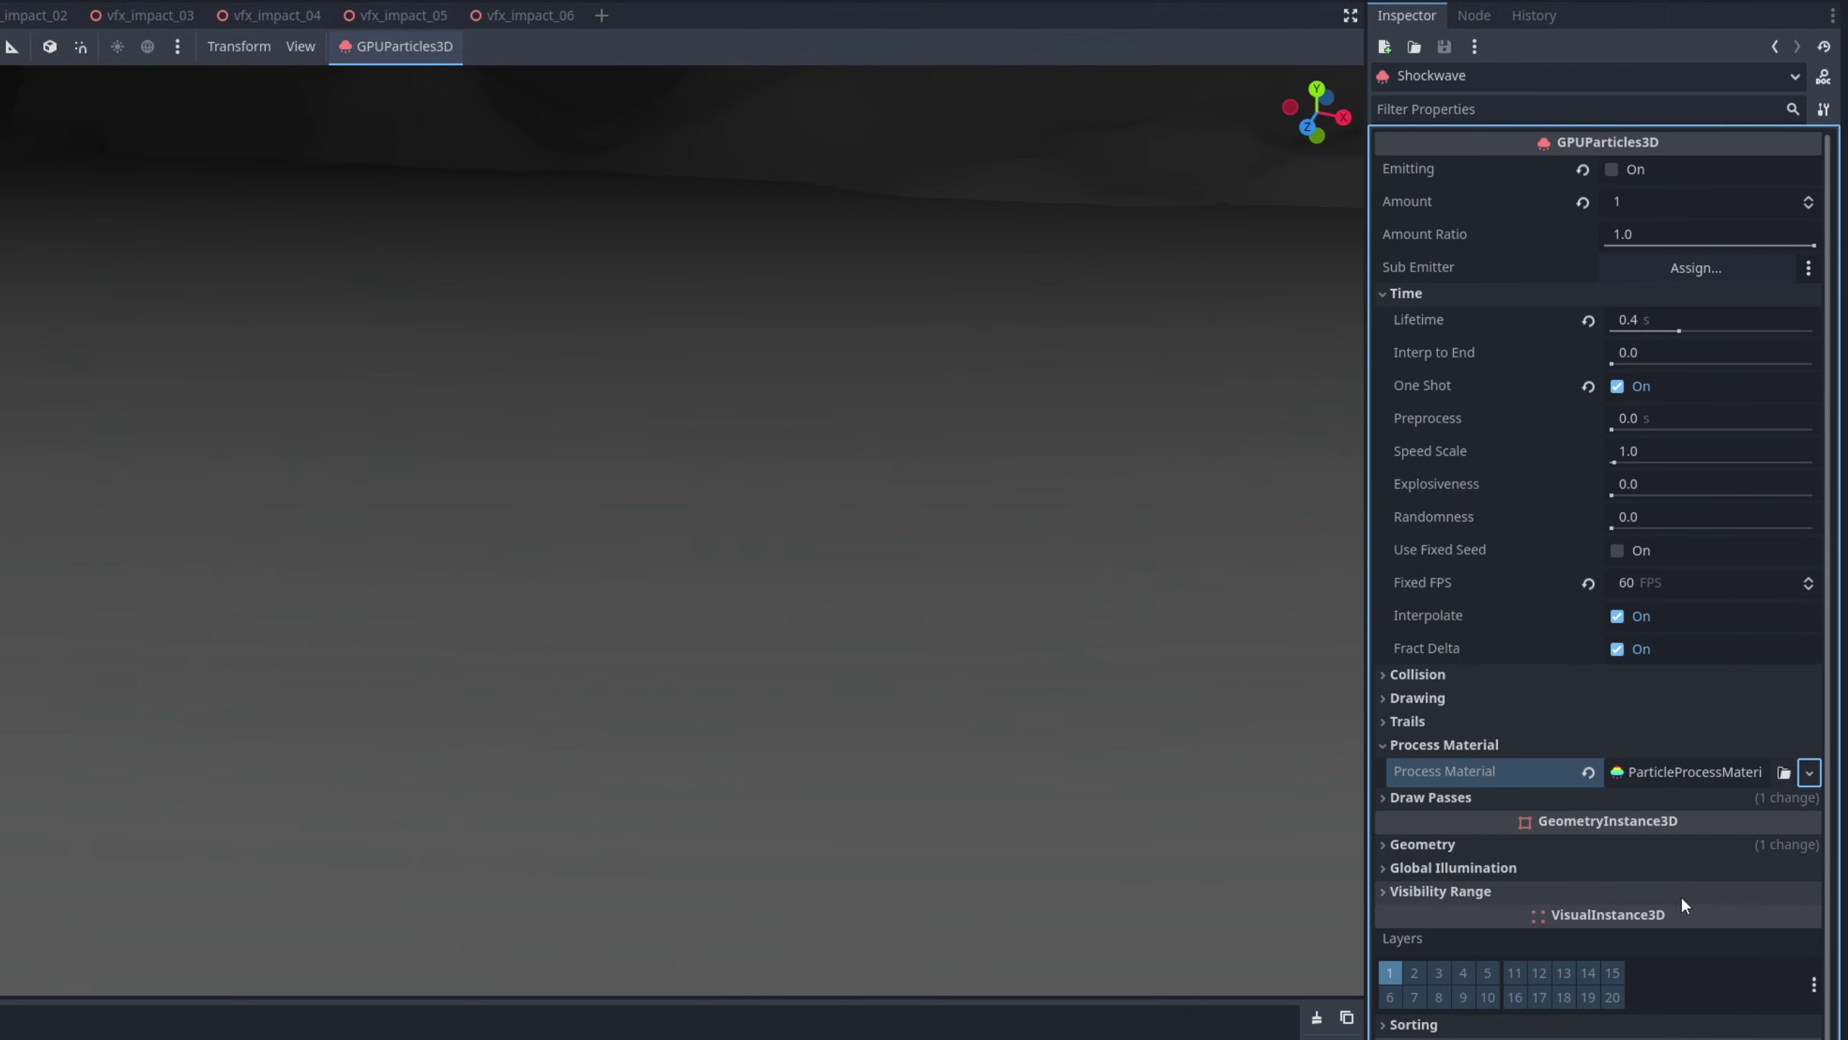
click(1615, 842)
click(1812, 689)
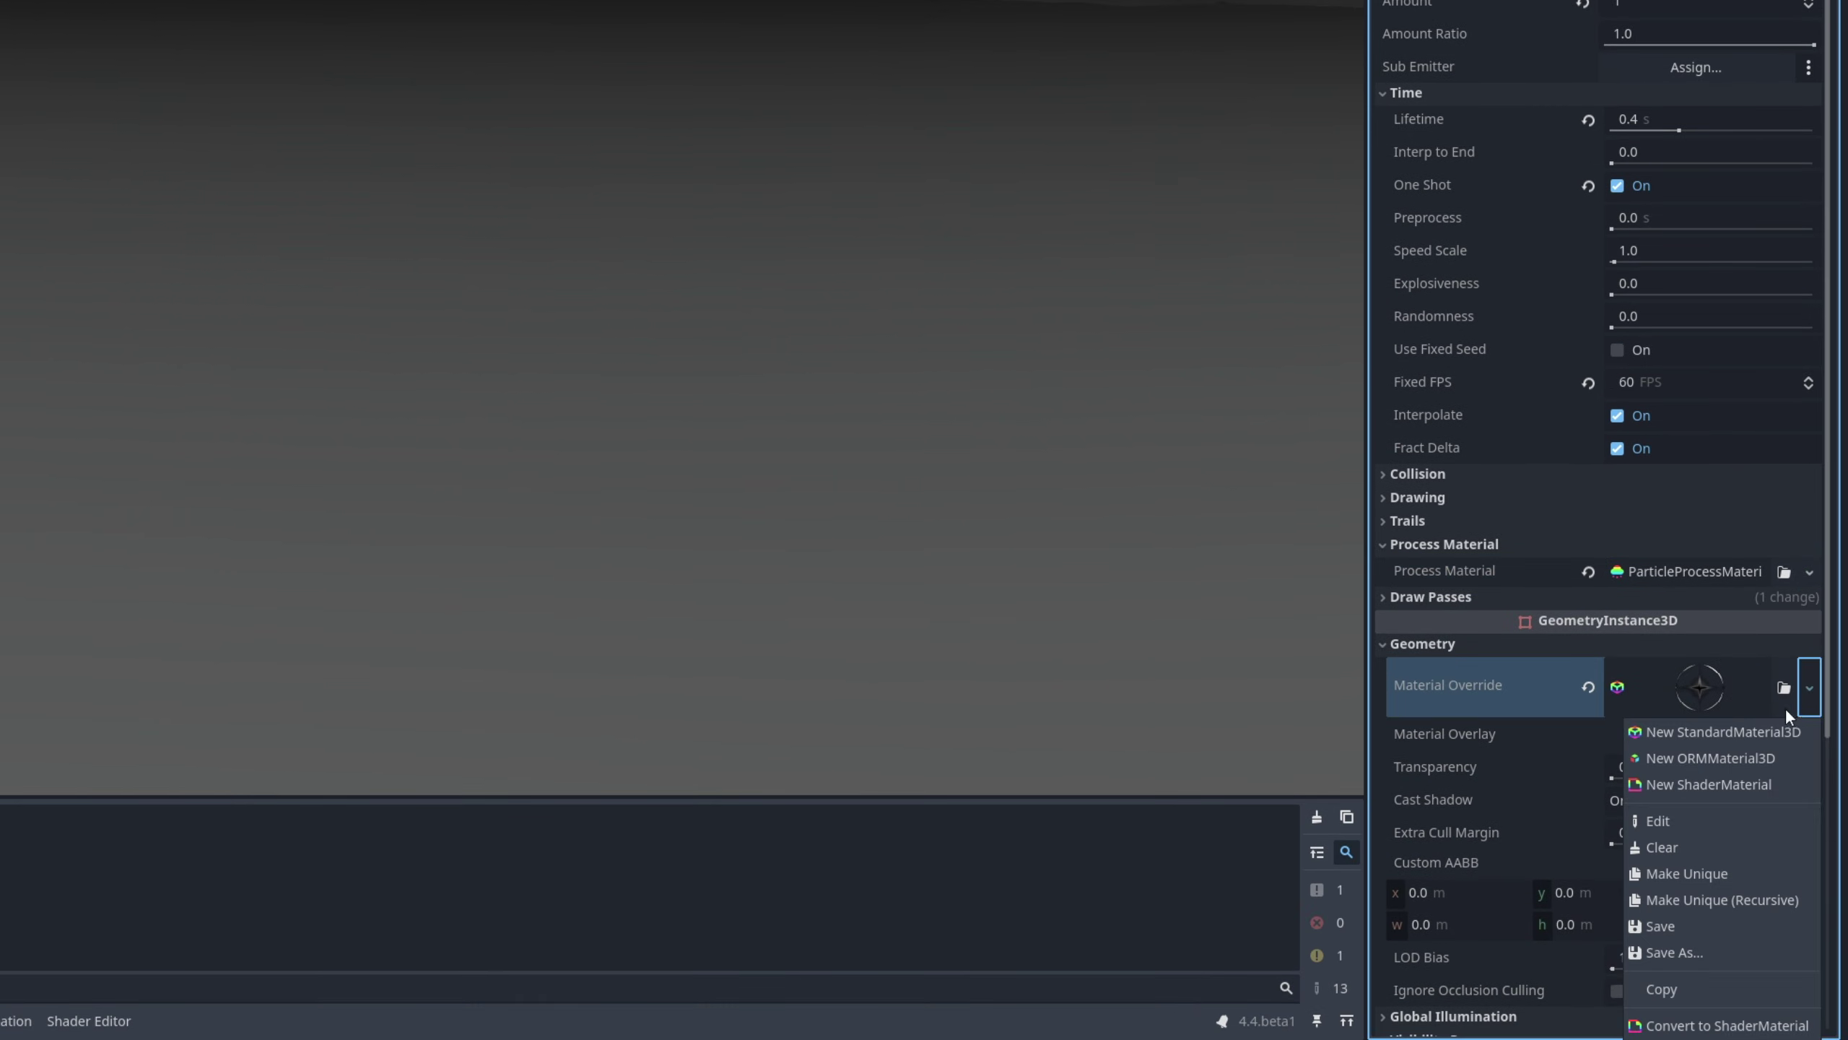
click(1701, 870)
Set the override material's albedo texture to Circle01.png
click(1707, 696)
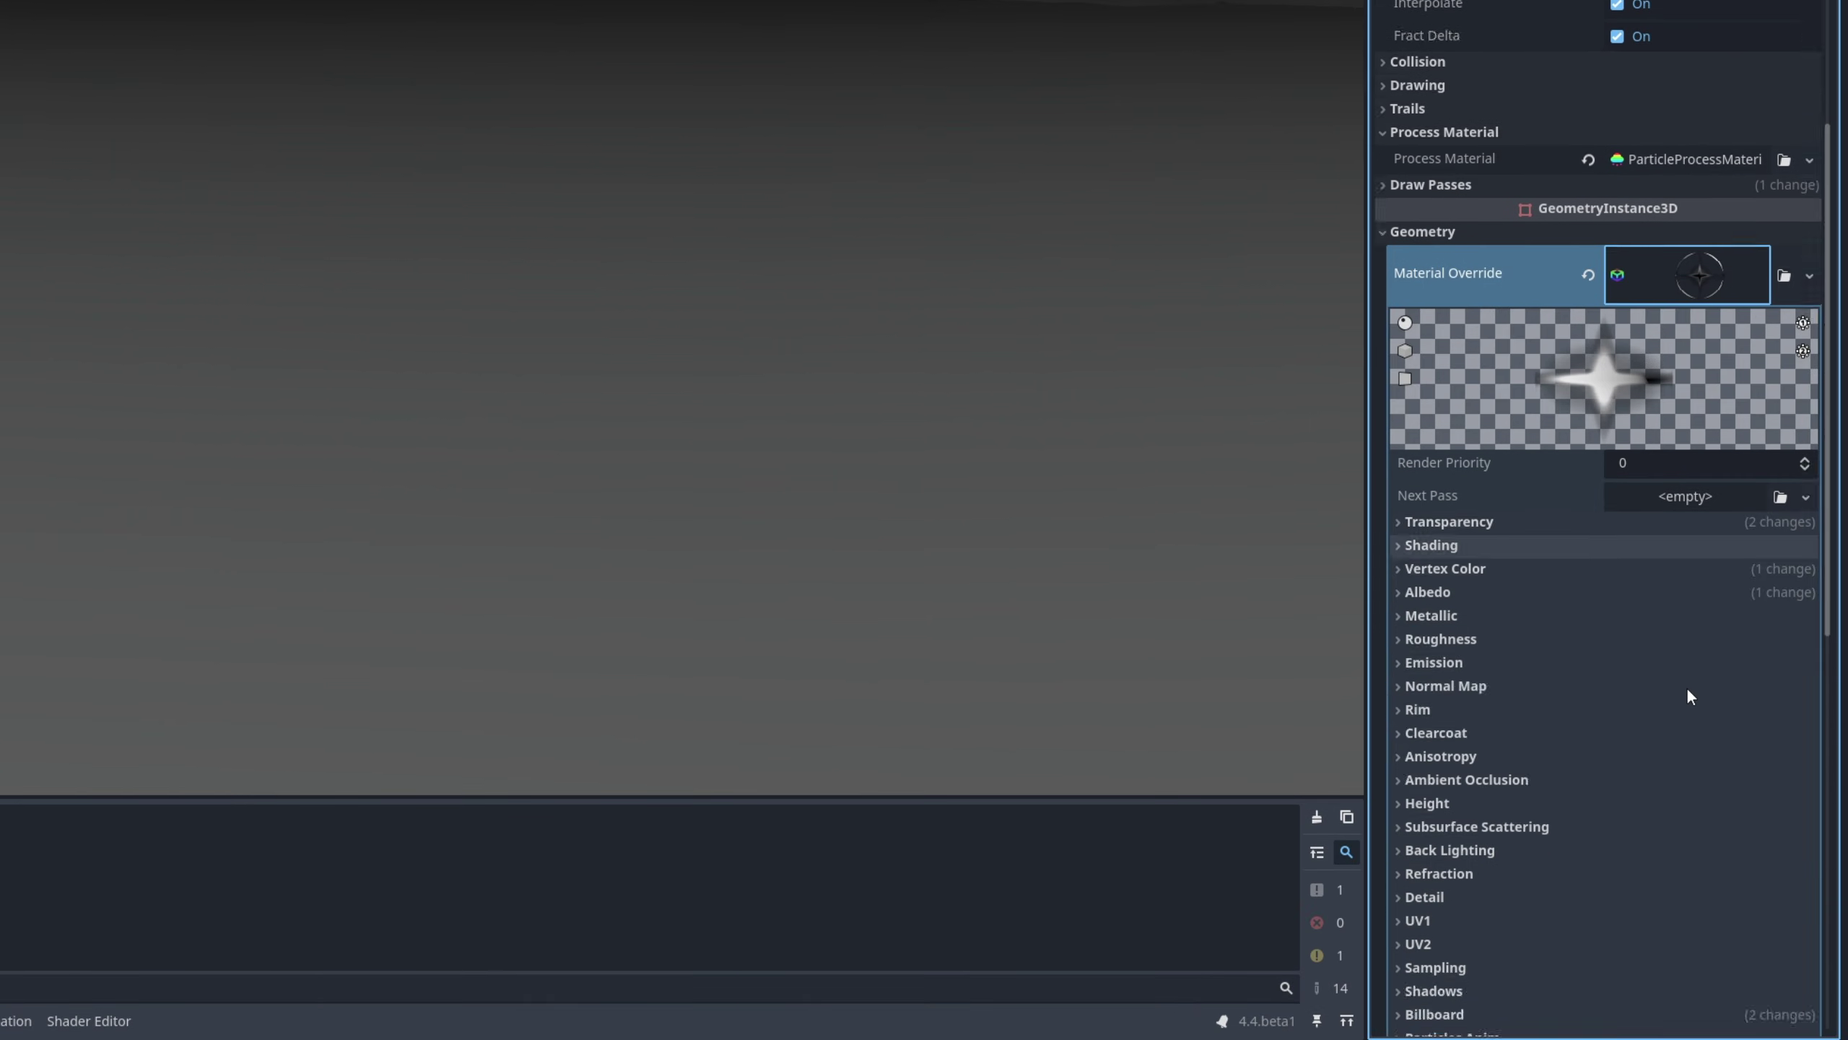
click(1499, 454)
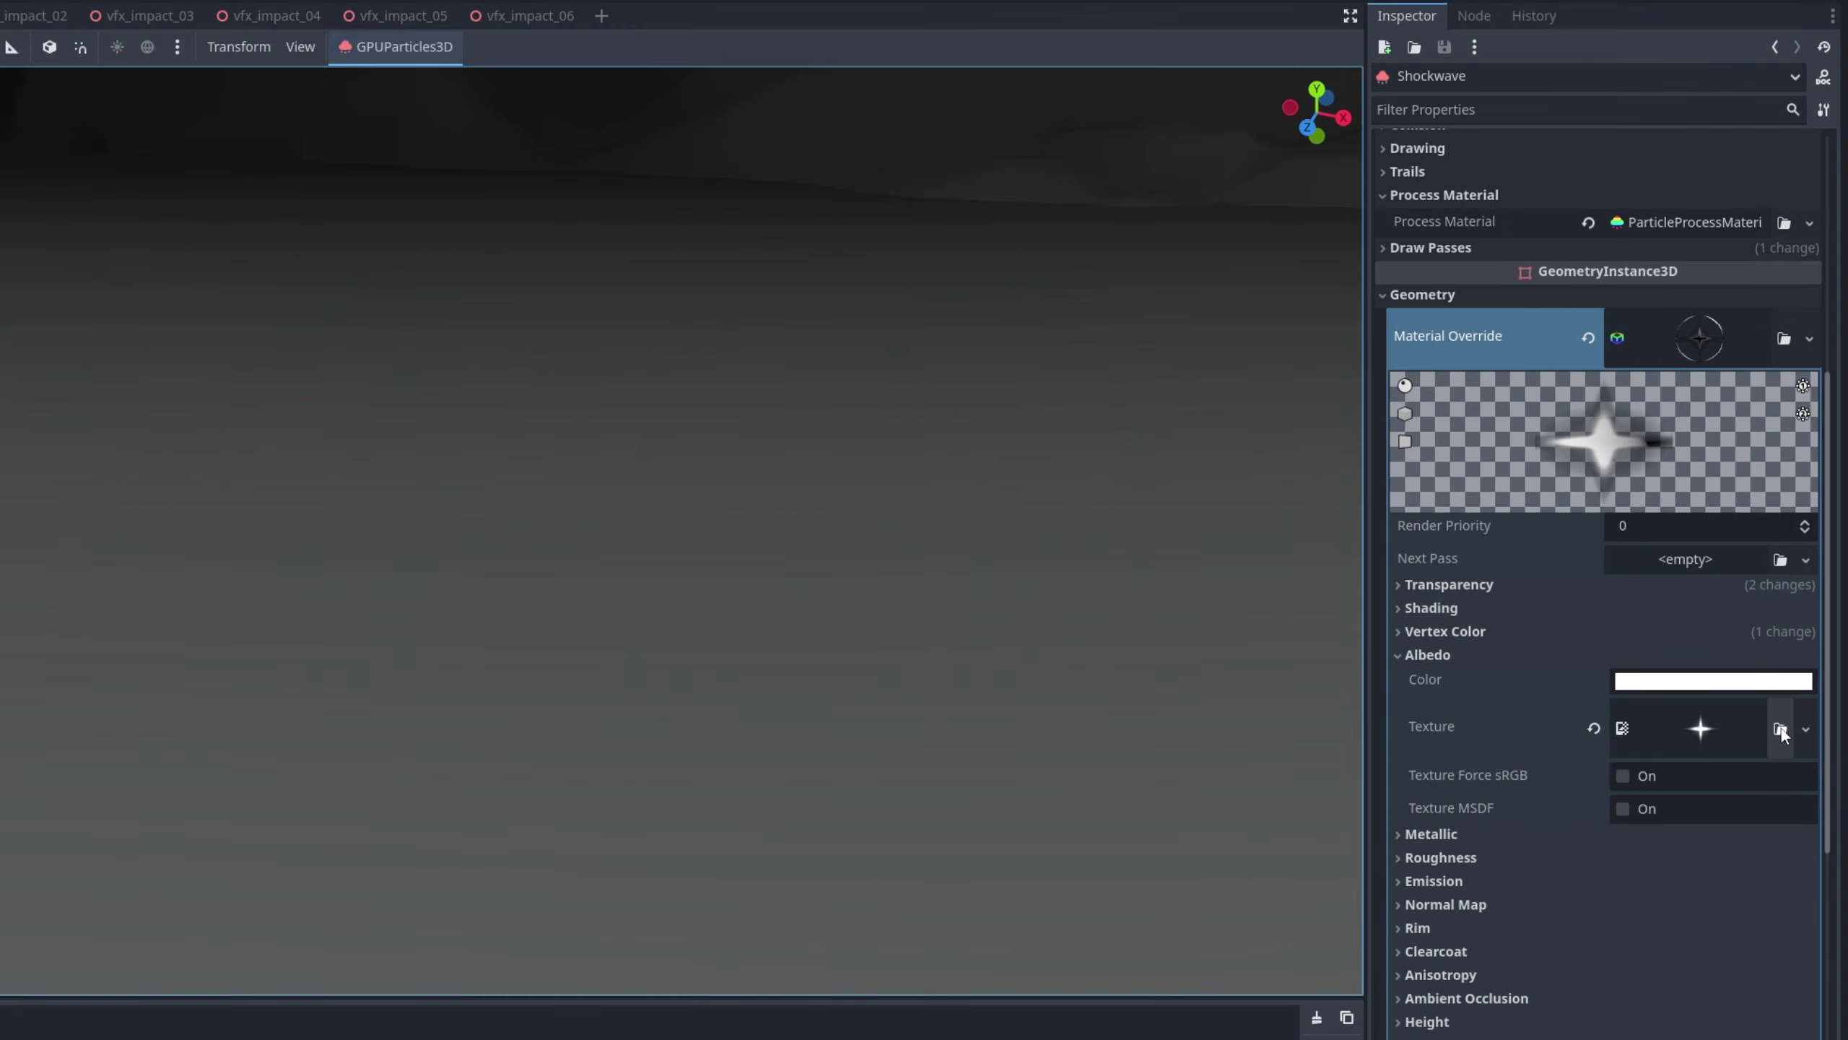
click(1781, 527)
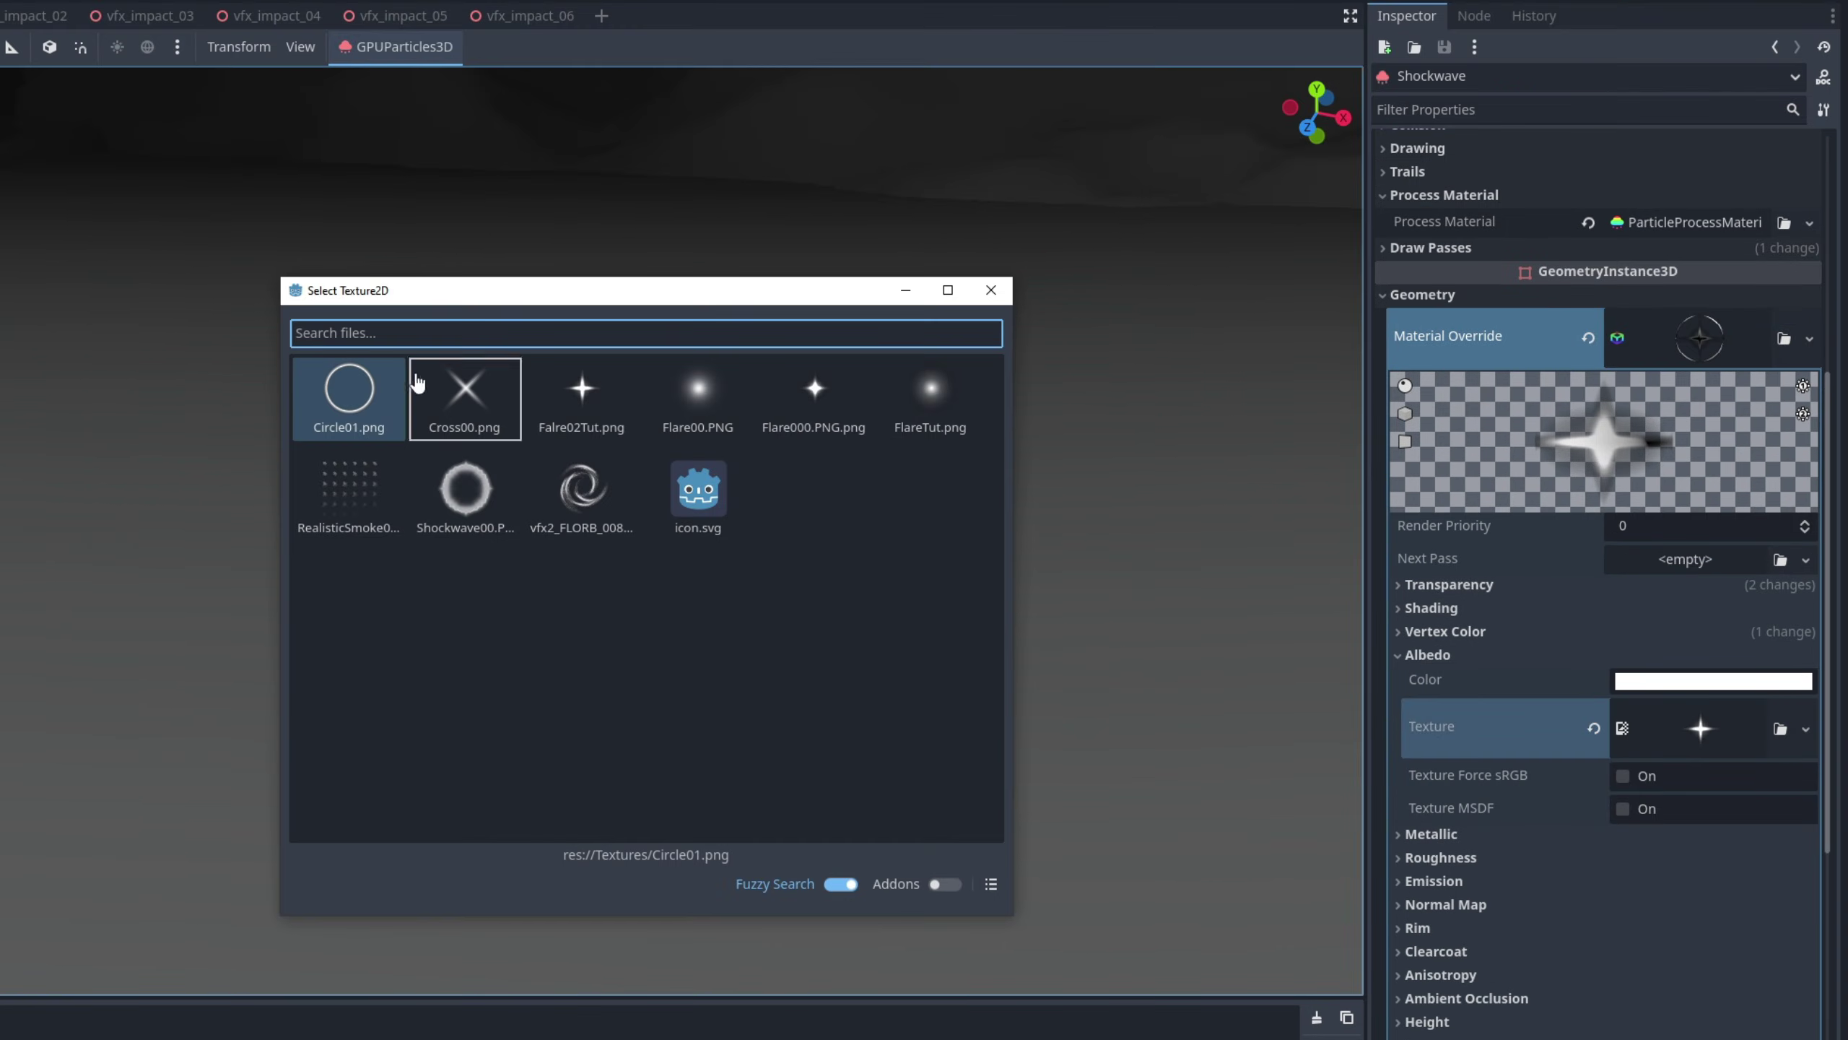
double_click(351, 176)
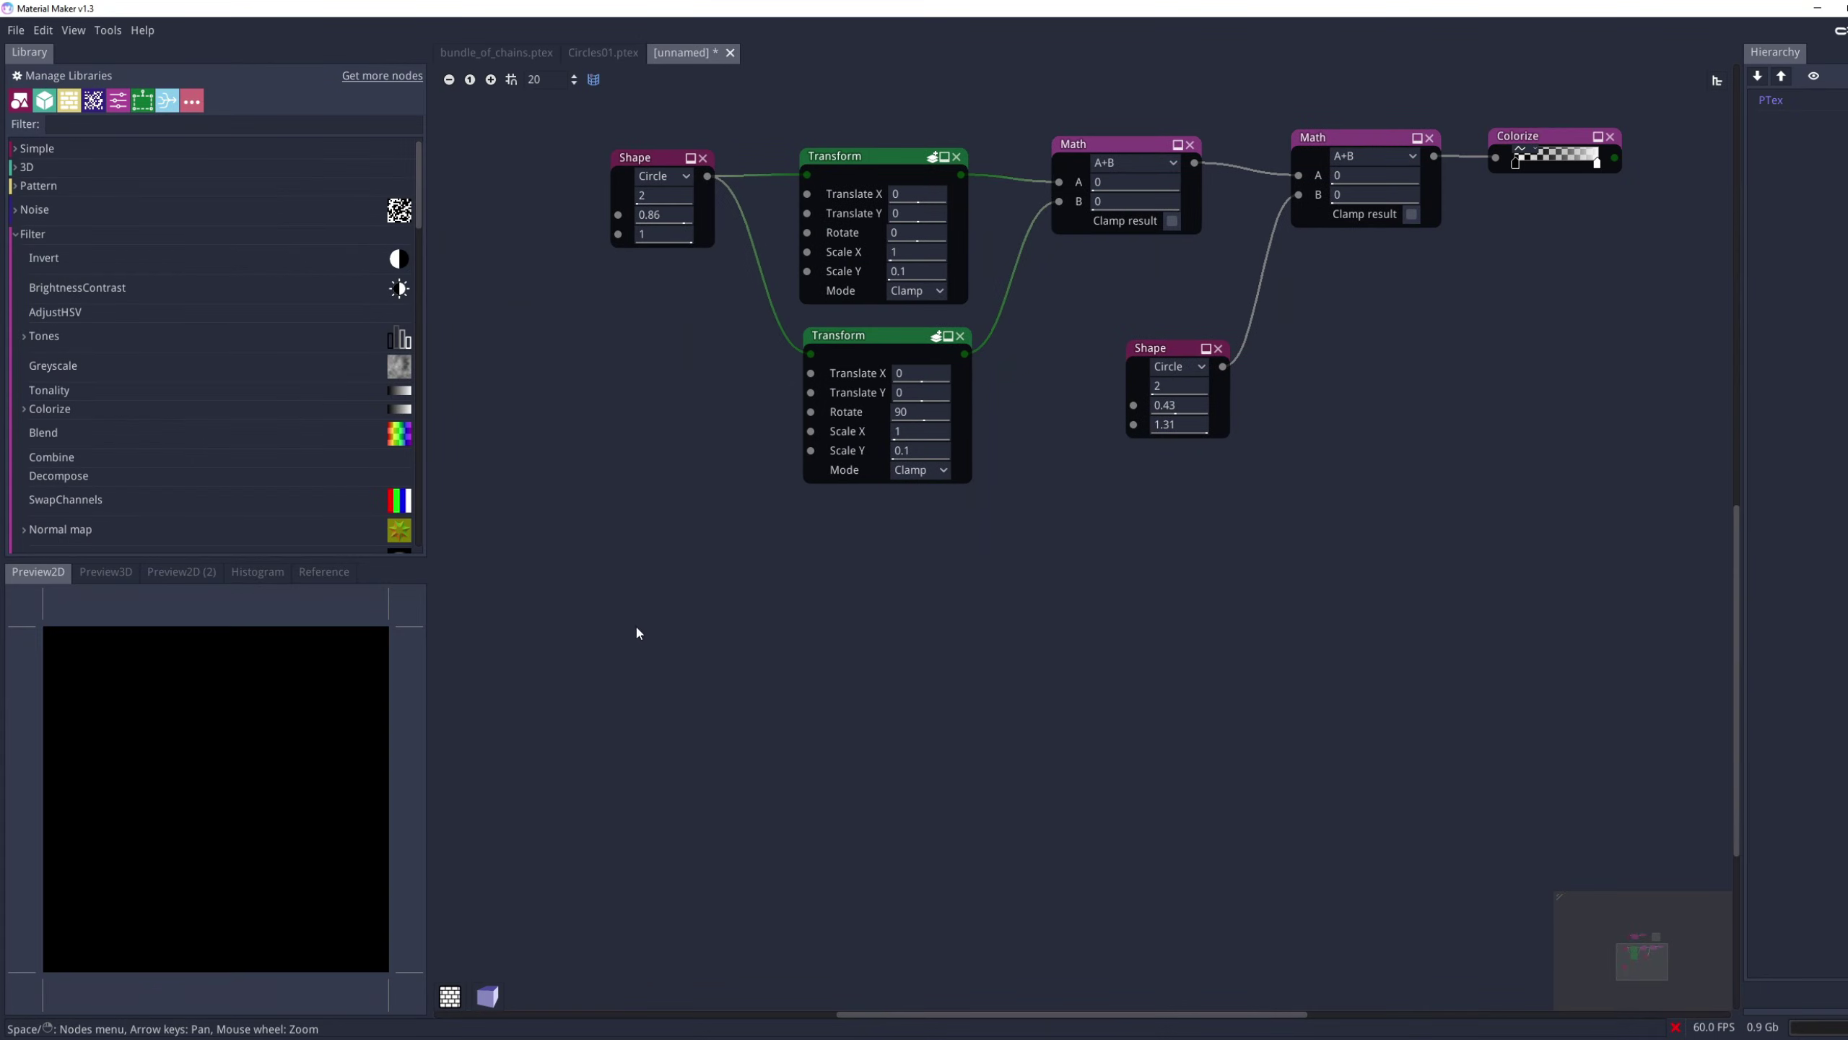
Add a circle Shape node feeding a new Math node
right_click(637, 634)
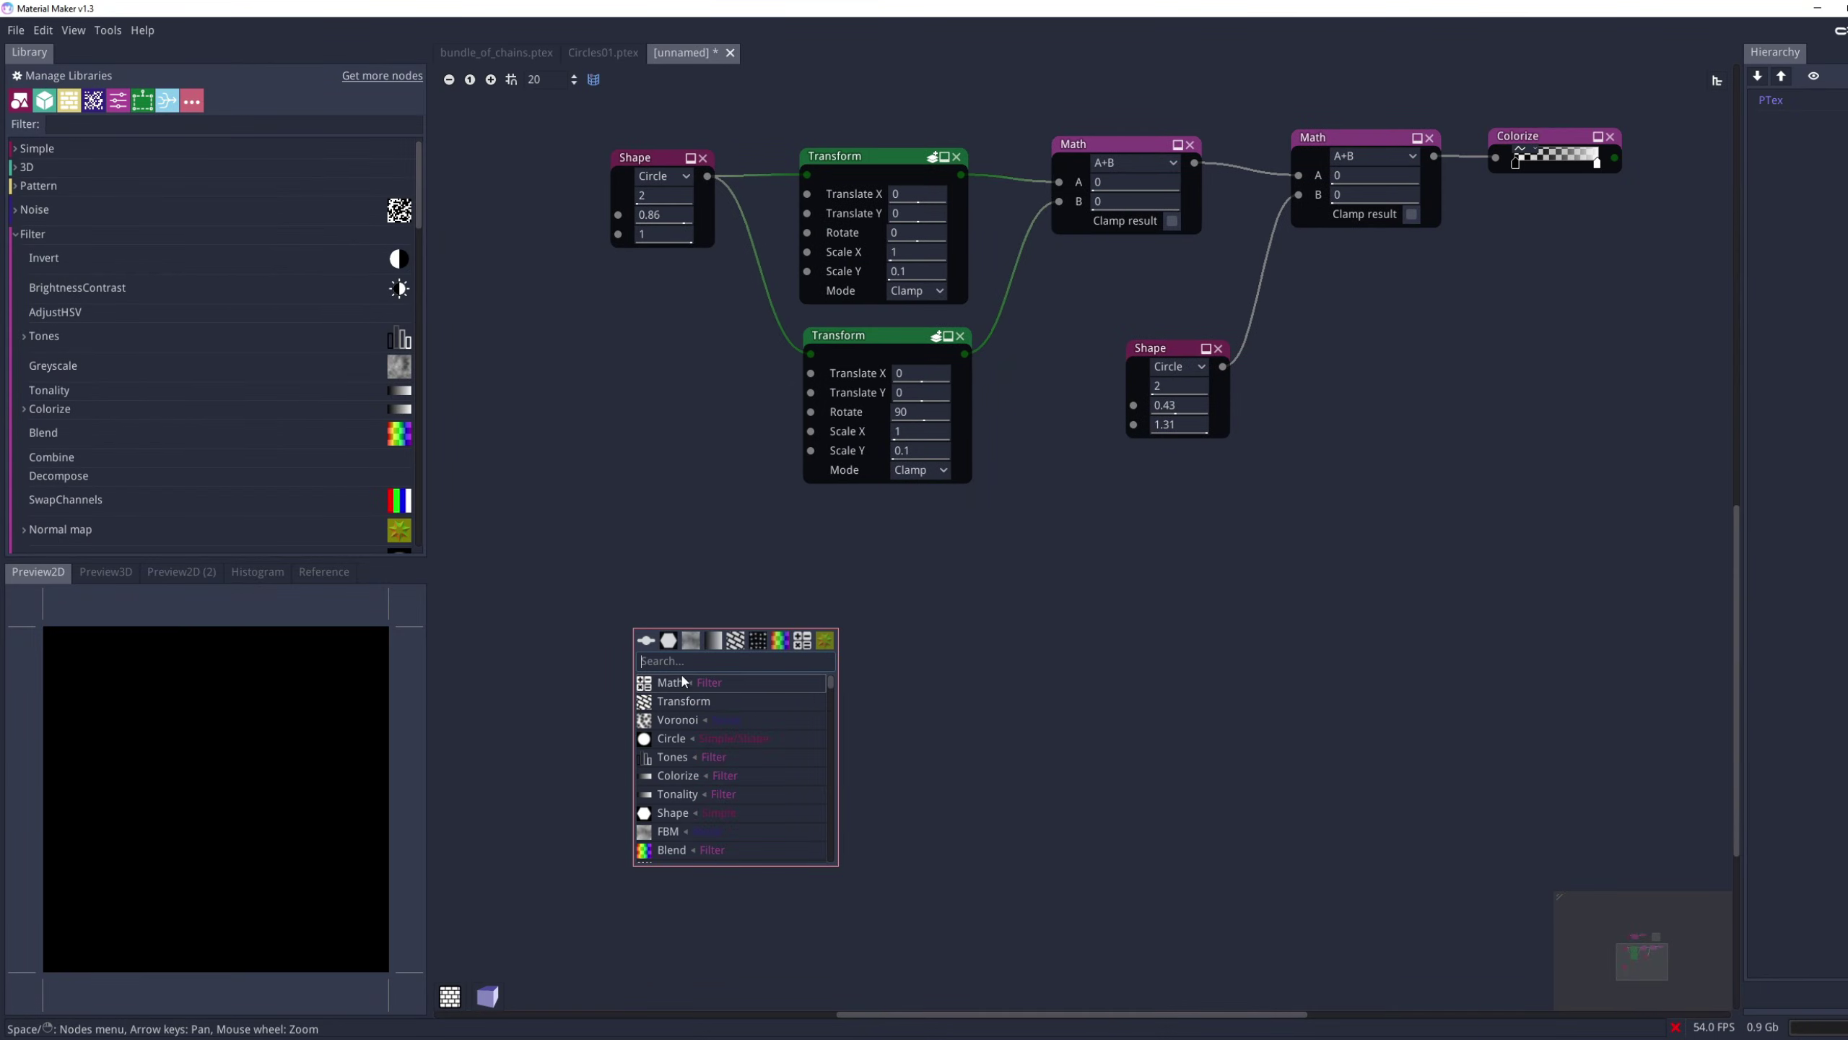
click(670, 741)
drag(674, 644, 801, 652)
click(834, 704)
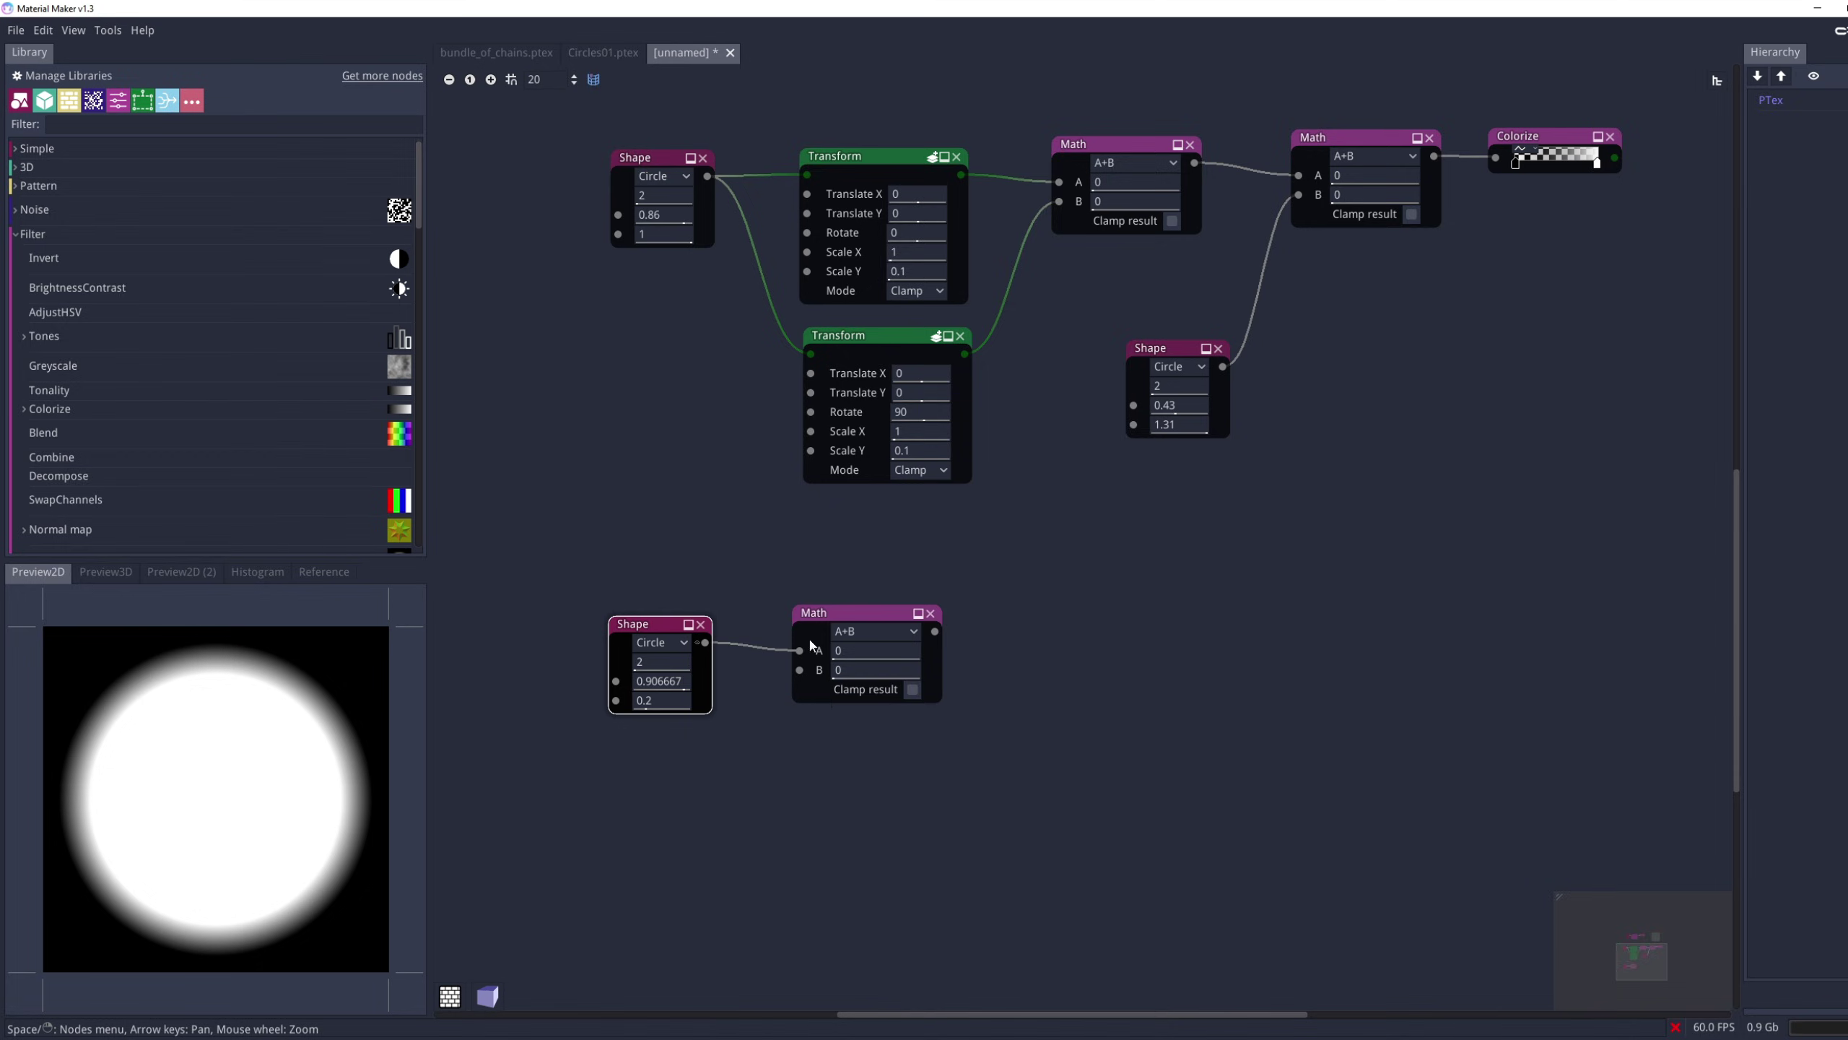
scroll(771, 670, down, 3)
scroll(772, 670, left, 2)
Subtract a duplicated circle of radius 0.73 (A-B) to form a ring
key(ctrl+d)
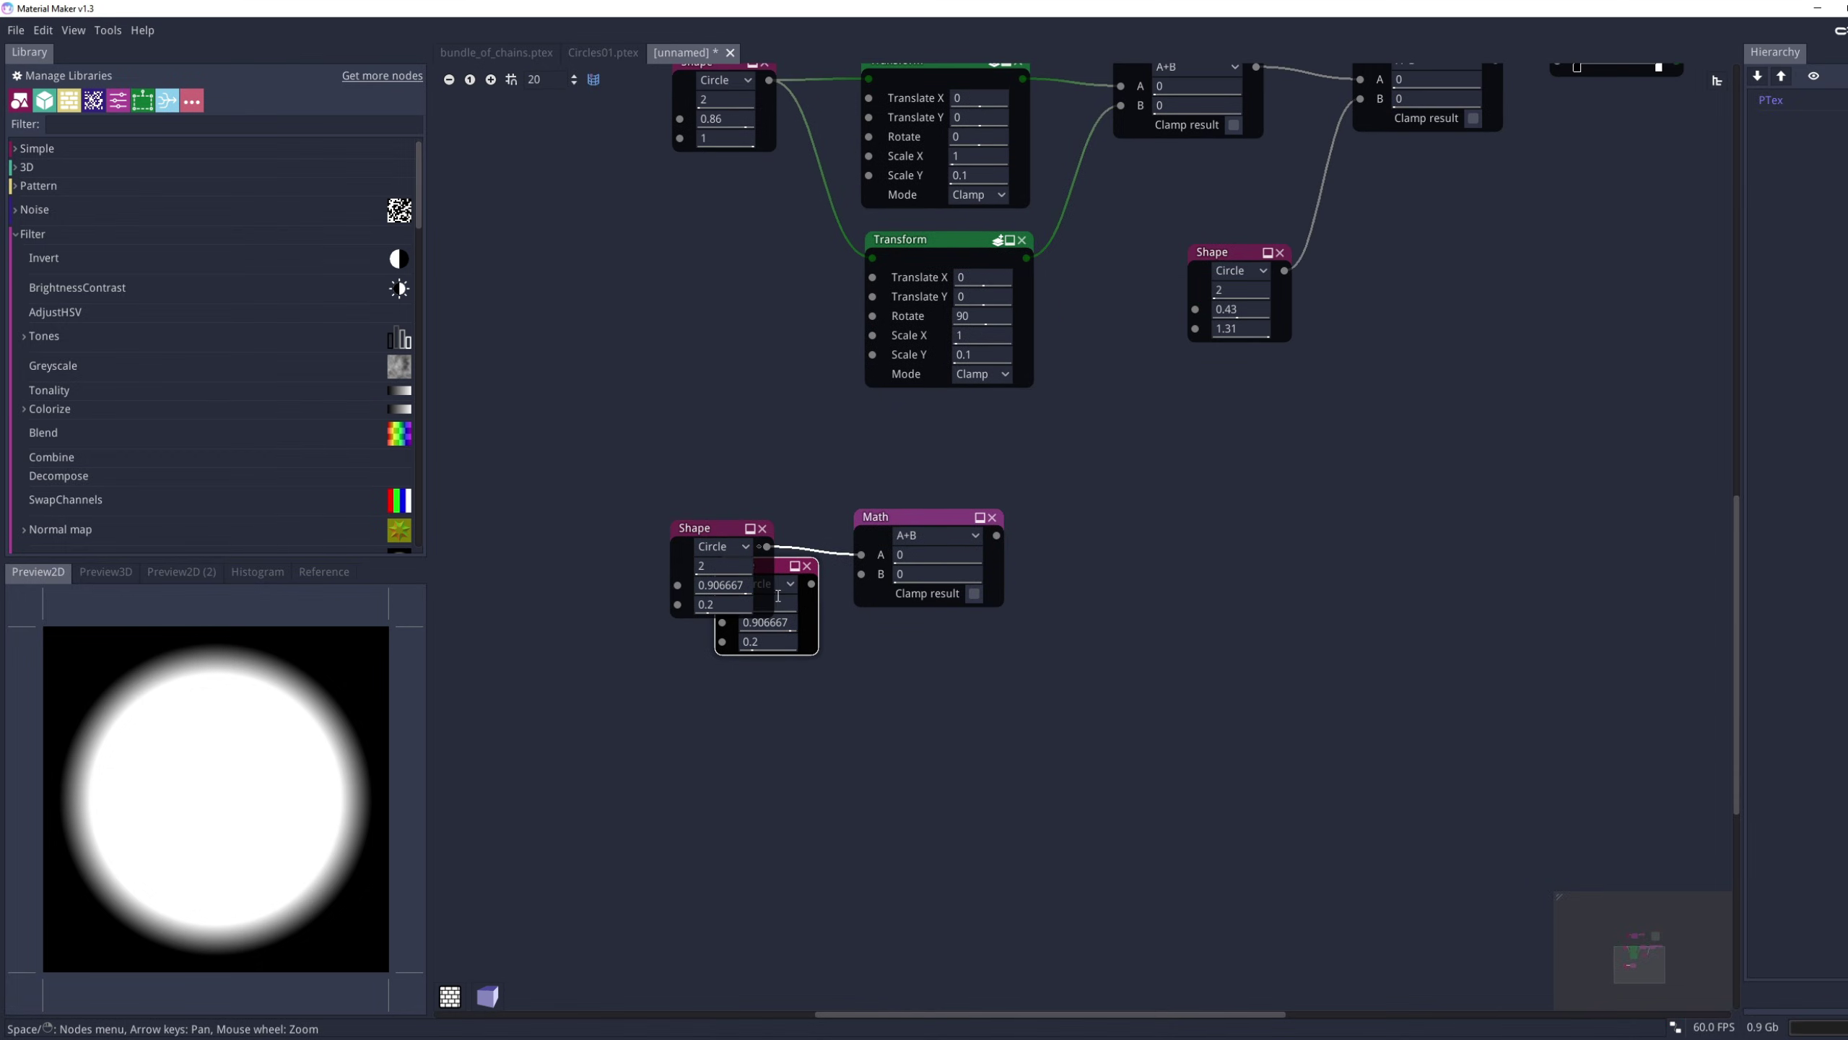
drag(779, 574, 861, 574)
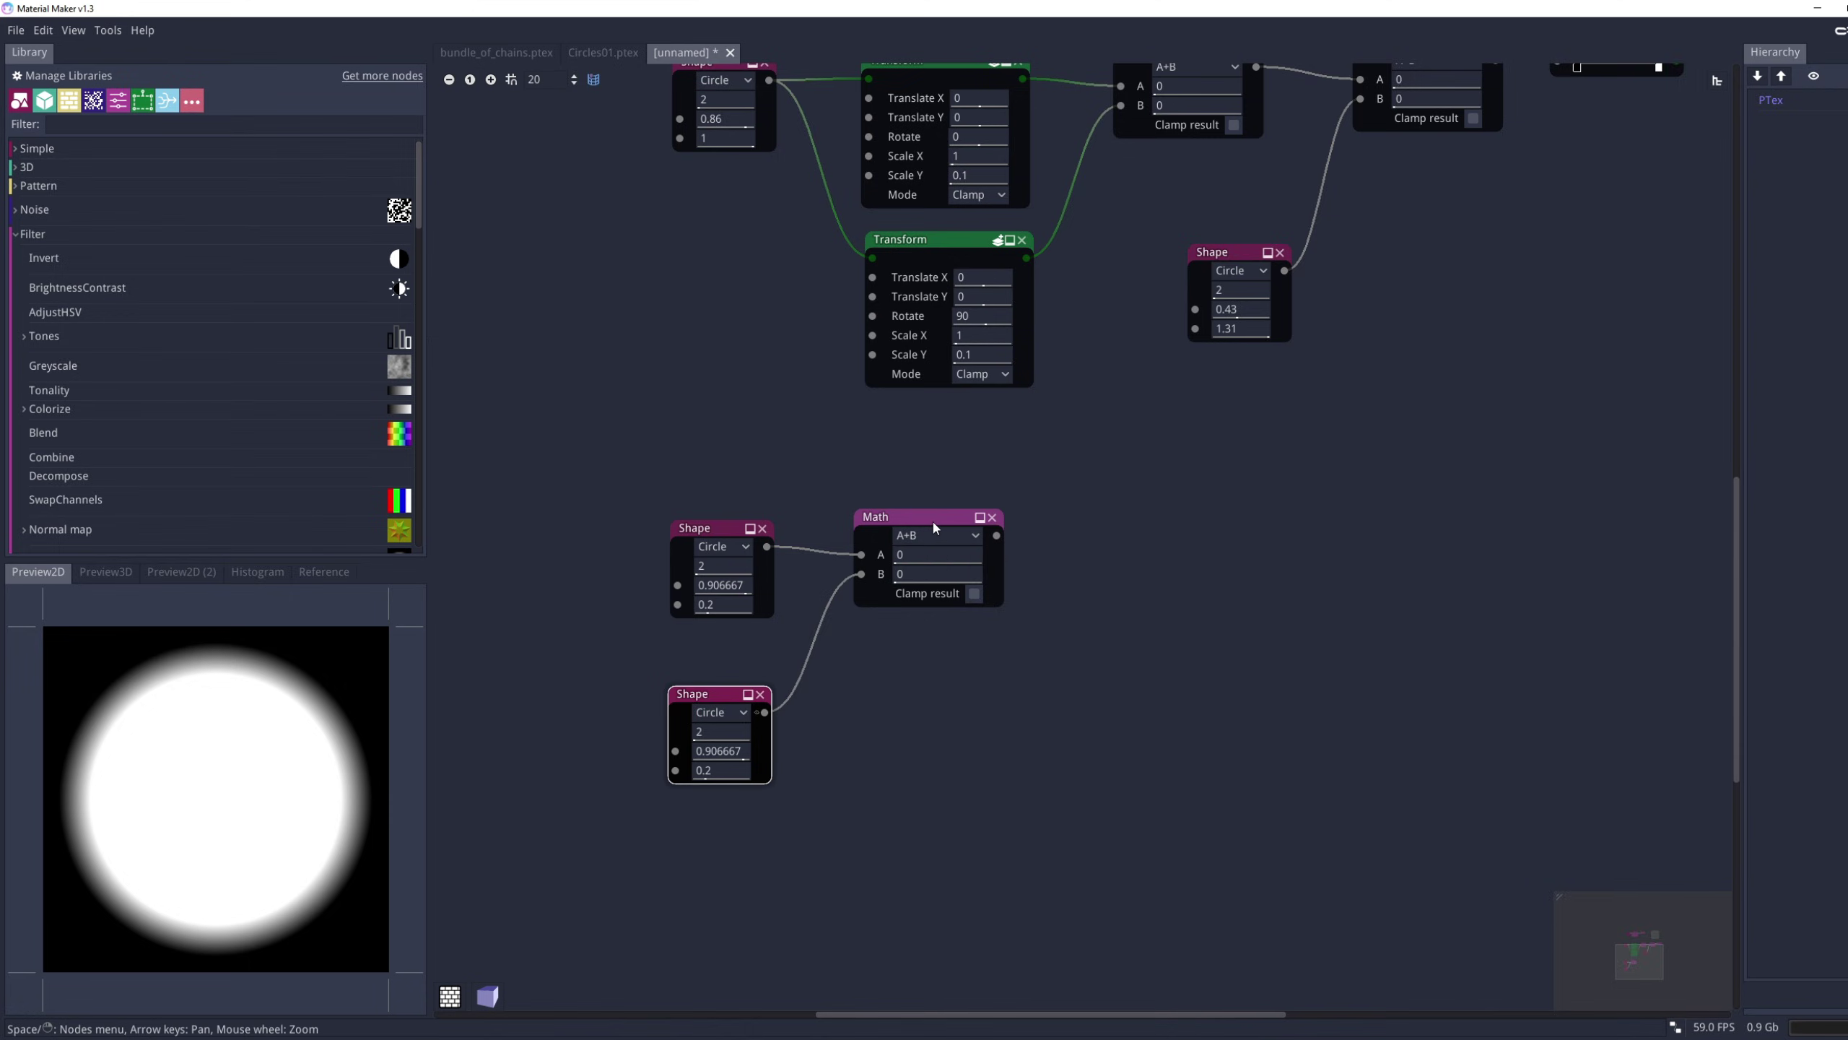
click(974, 535)
click(923, 519)
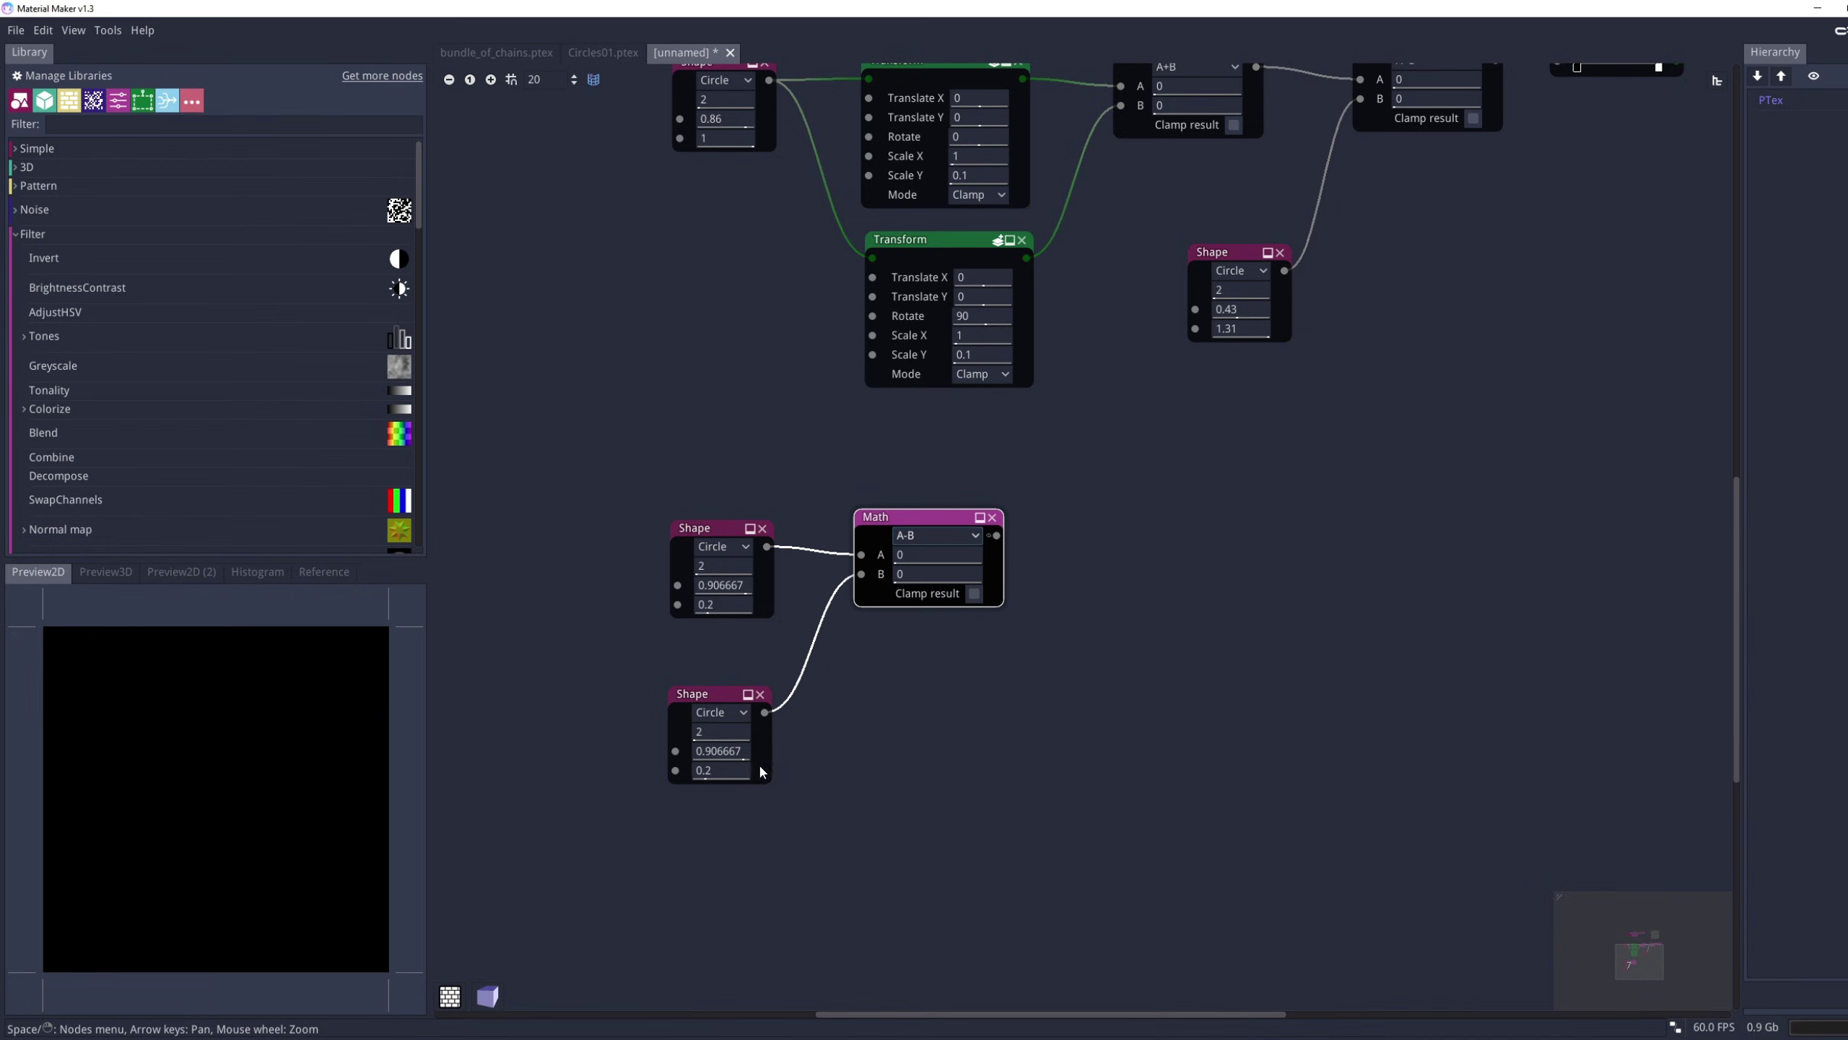
drag(737, 750, 668, 771)
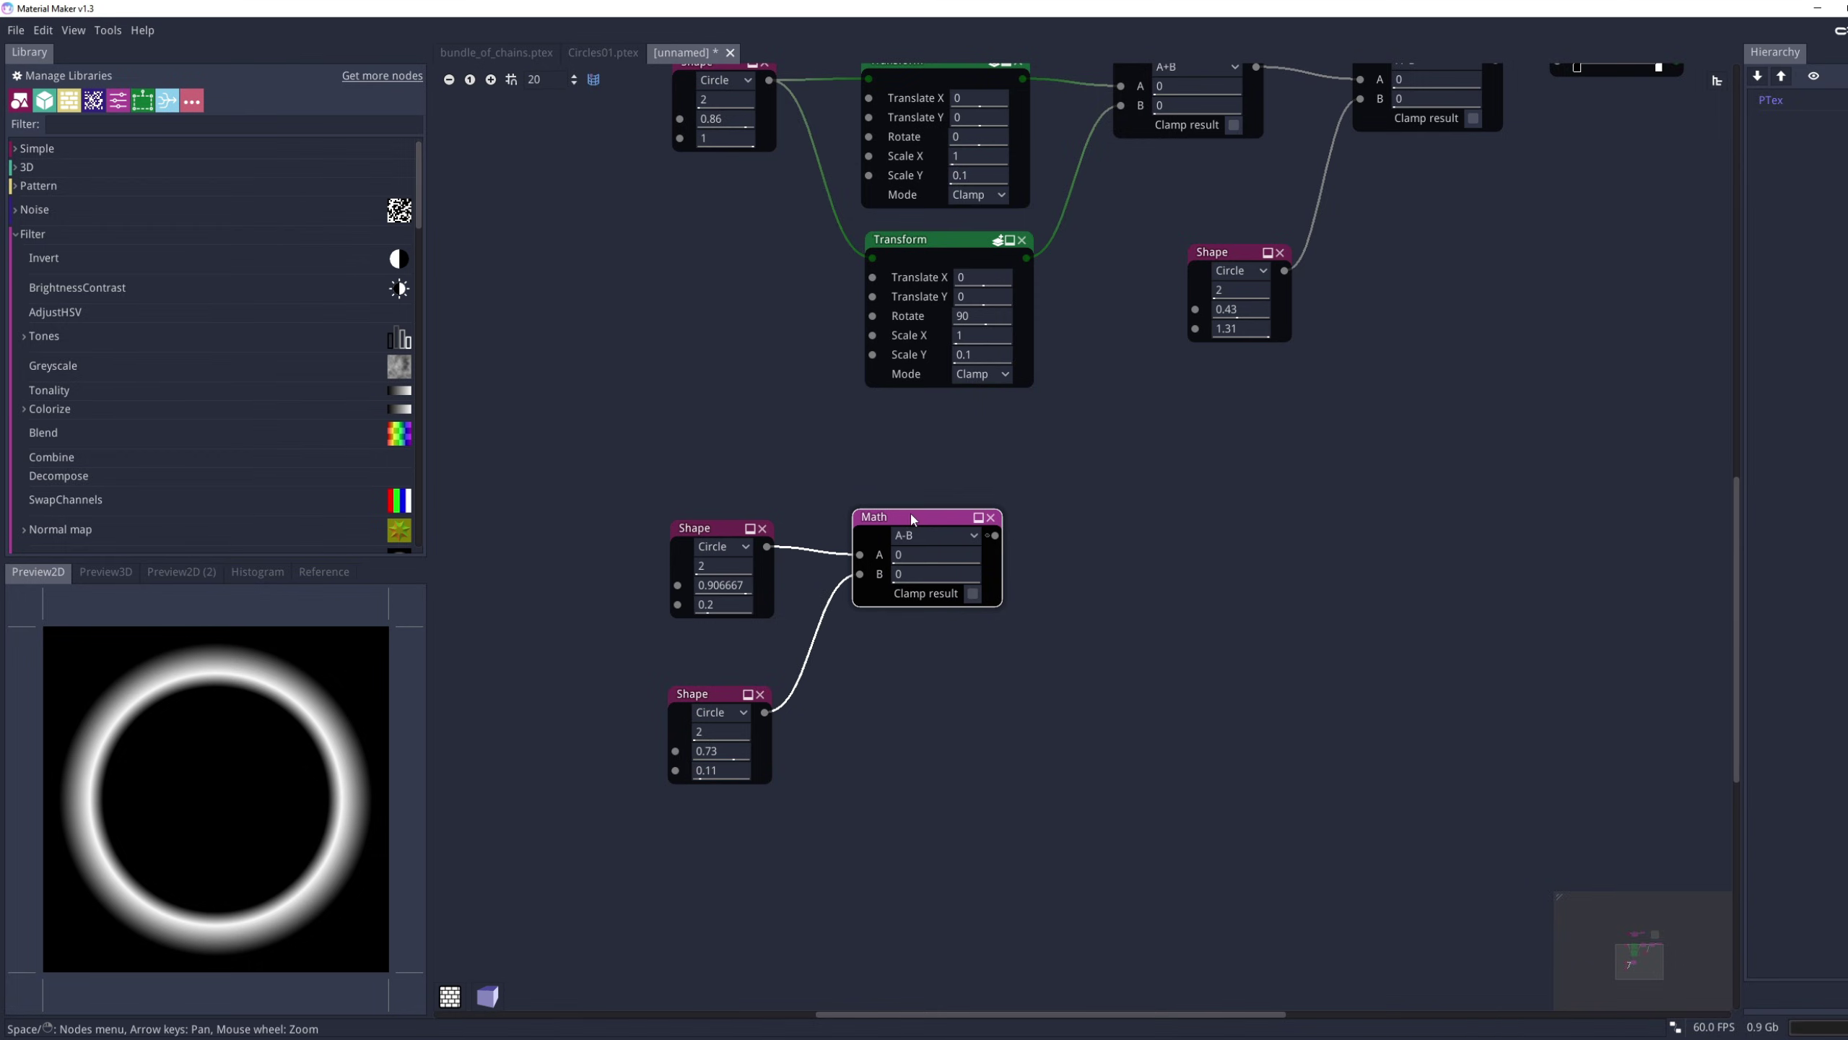
Colorize the ring with a copy of the existing Colorize node
key(Up)
key(Right)
click(1450, 172)
key(ctrl+d)
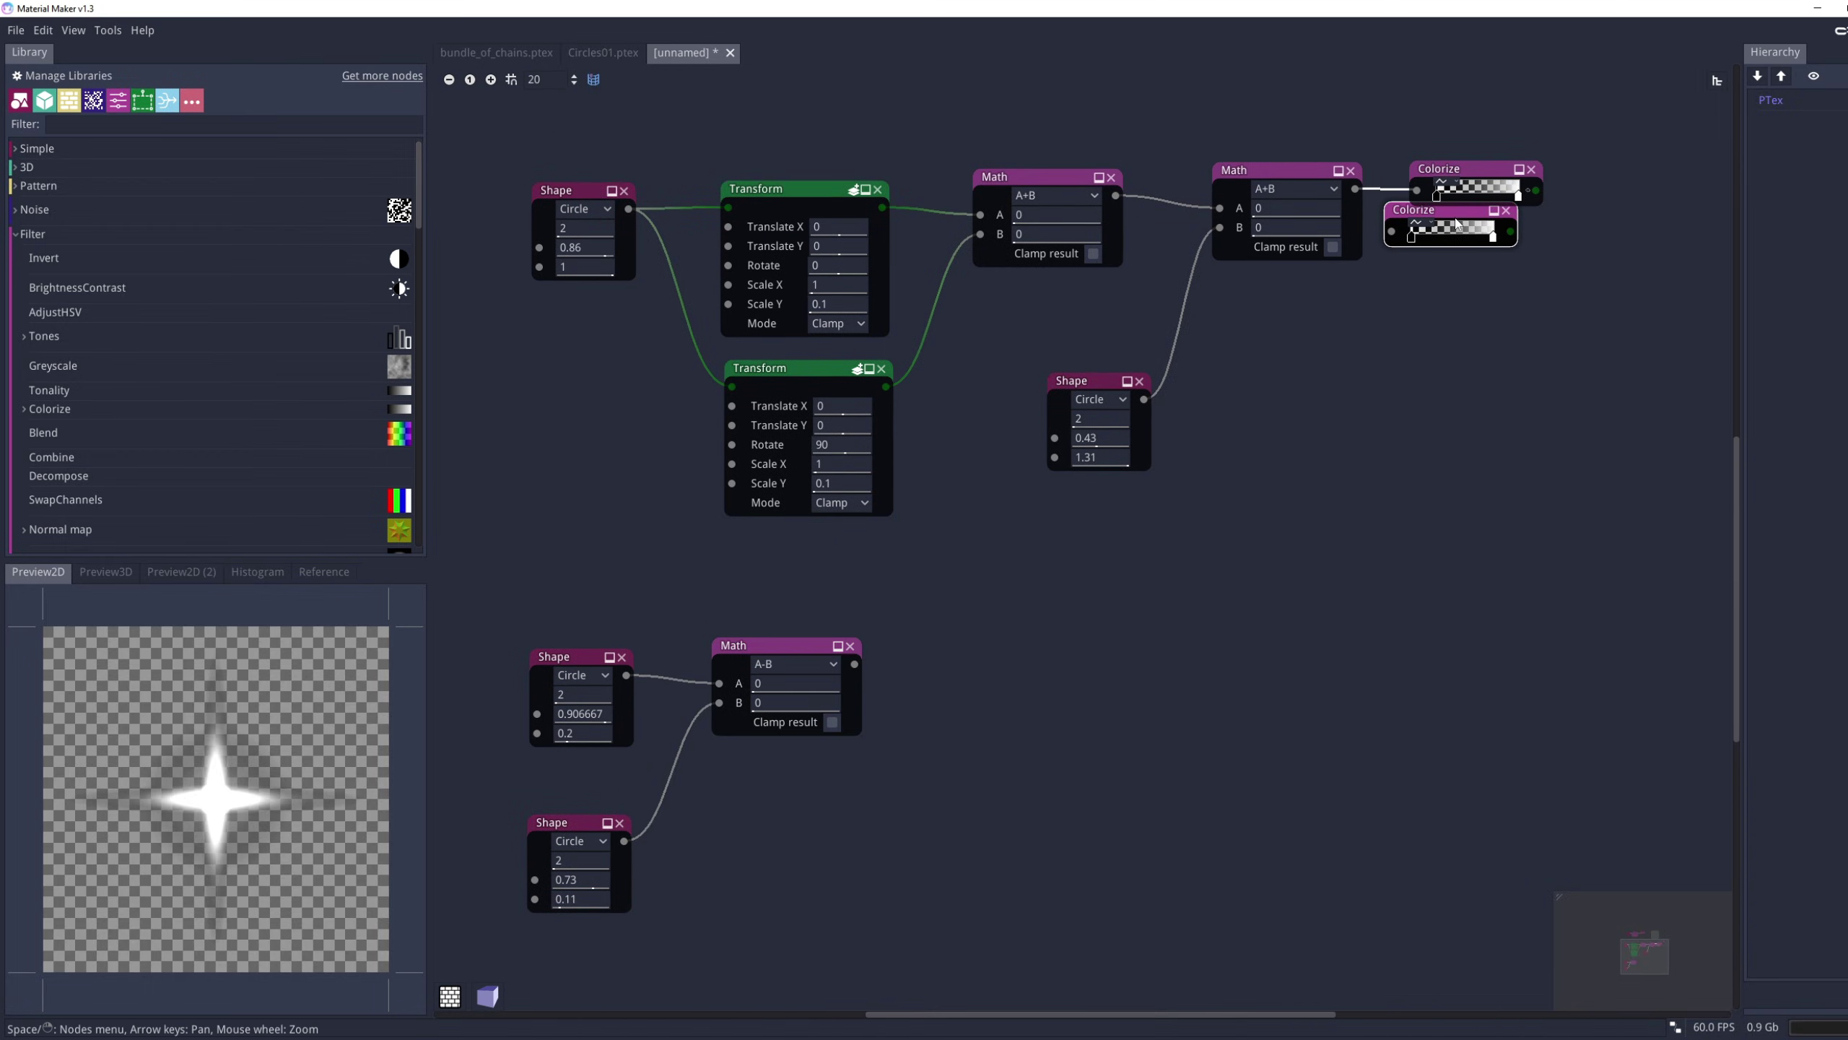
drag(1416, 212, 944, 658)
key(Left)
key(Down)
Export the ring preview as an image file
right_click(274, 760)
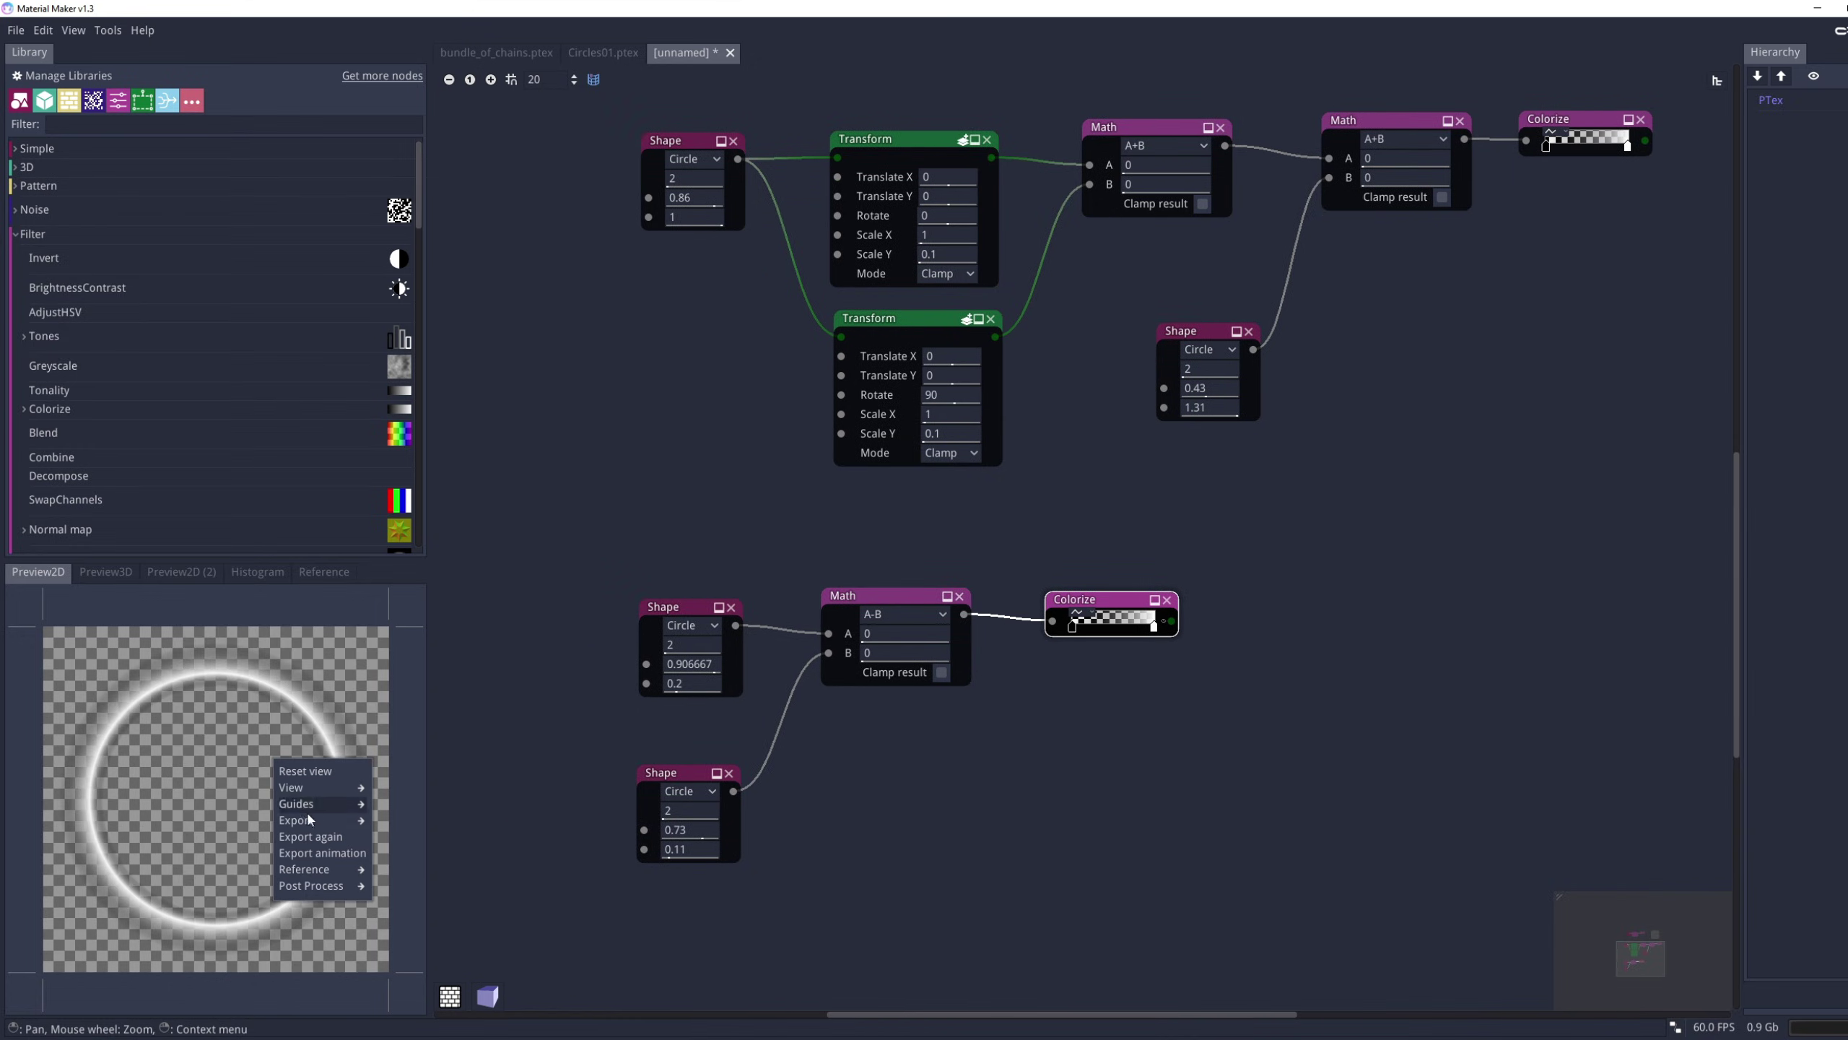
mouse_move(309, 821)
click(411, 883)
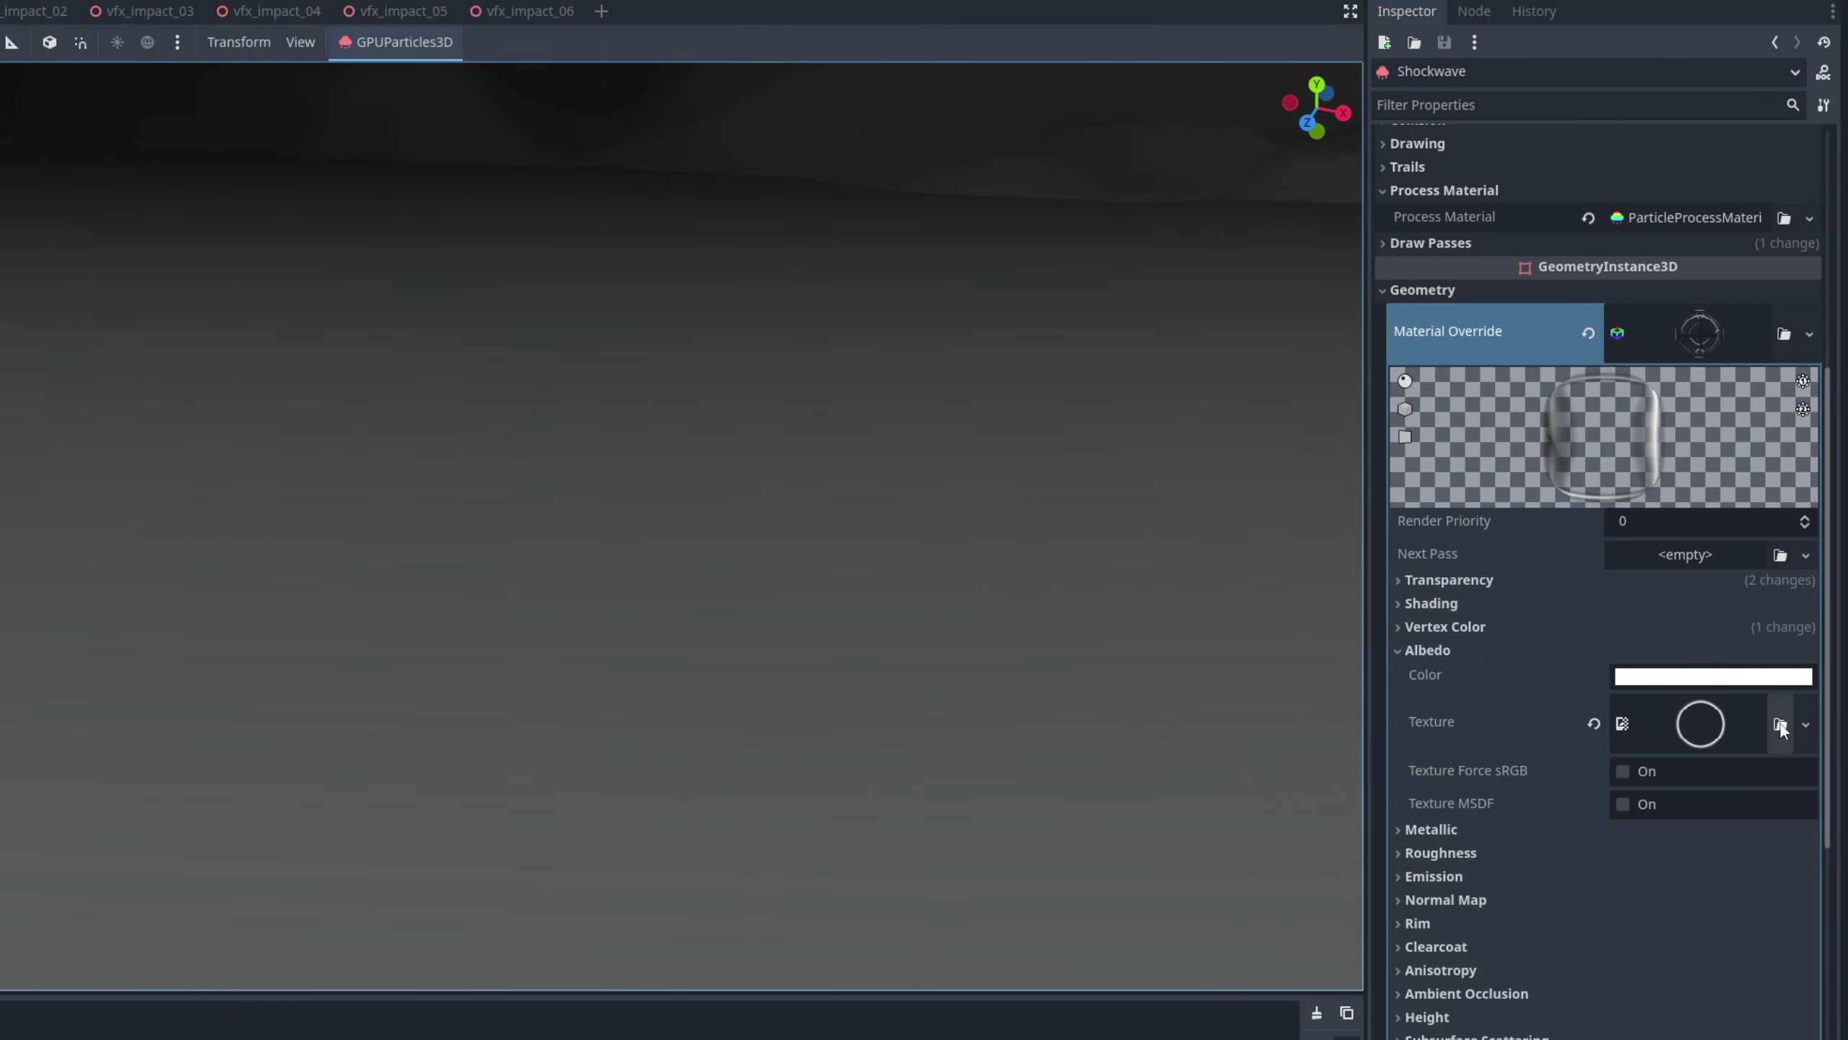
Load the exported ring PNG as Shockwave's albedo texture and replay the burst
click(1780, 724)
double_click(474, 392)
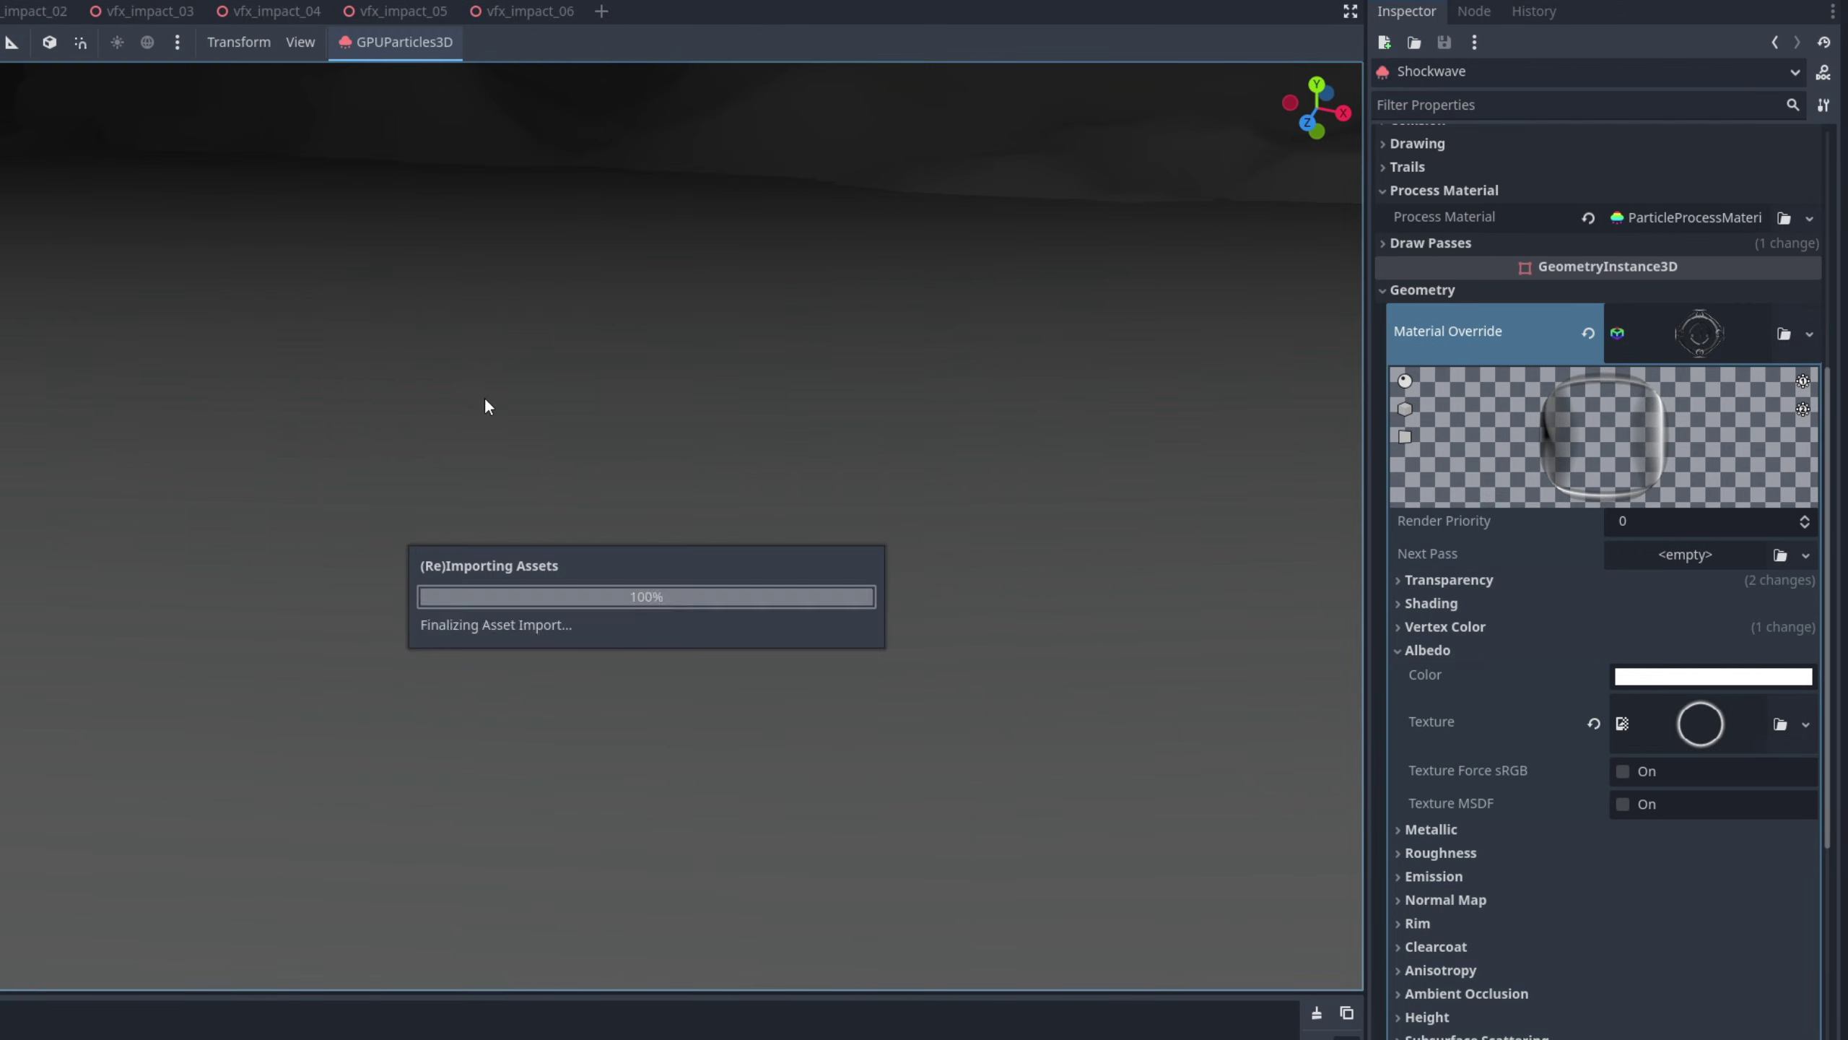
scroll(1602, 510, up, 7)
click(1611, 165)
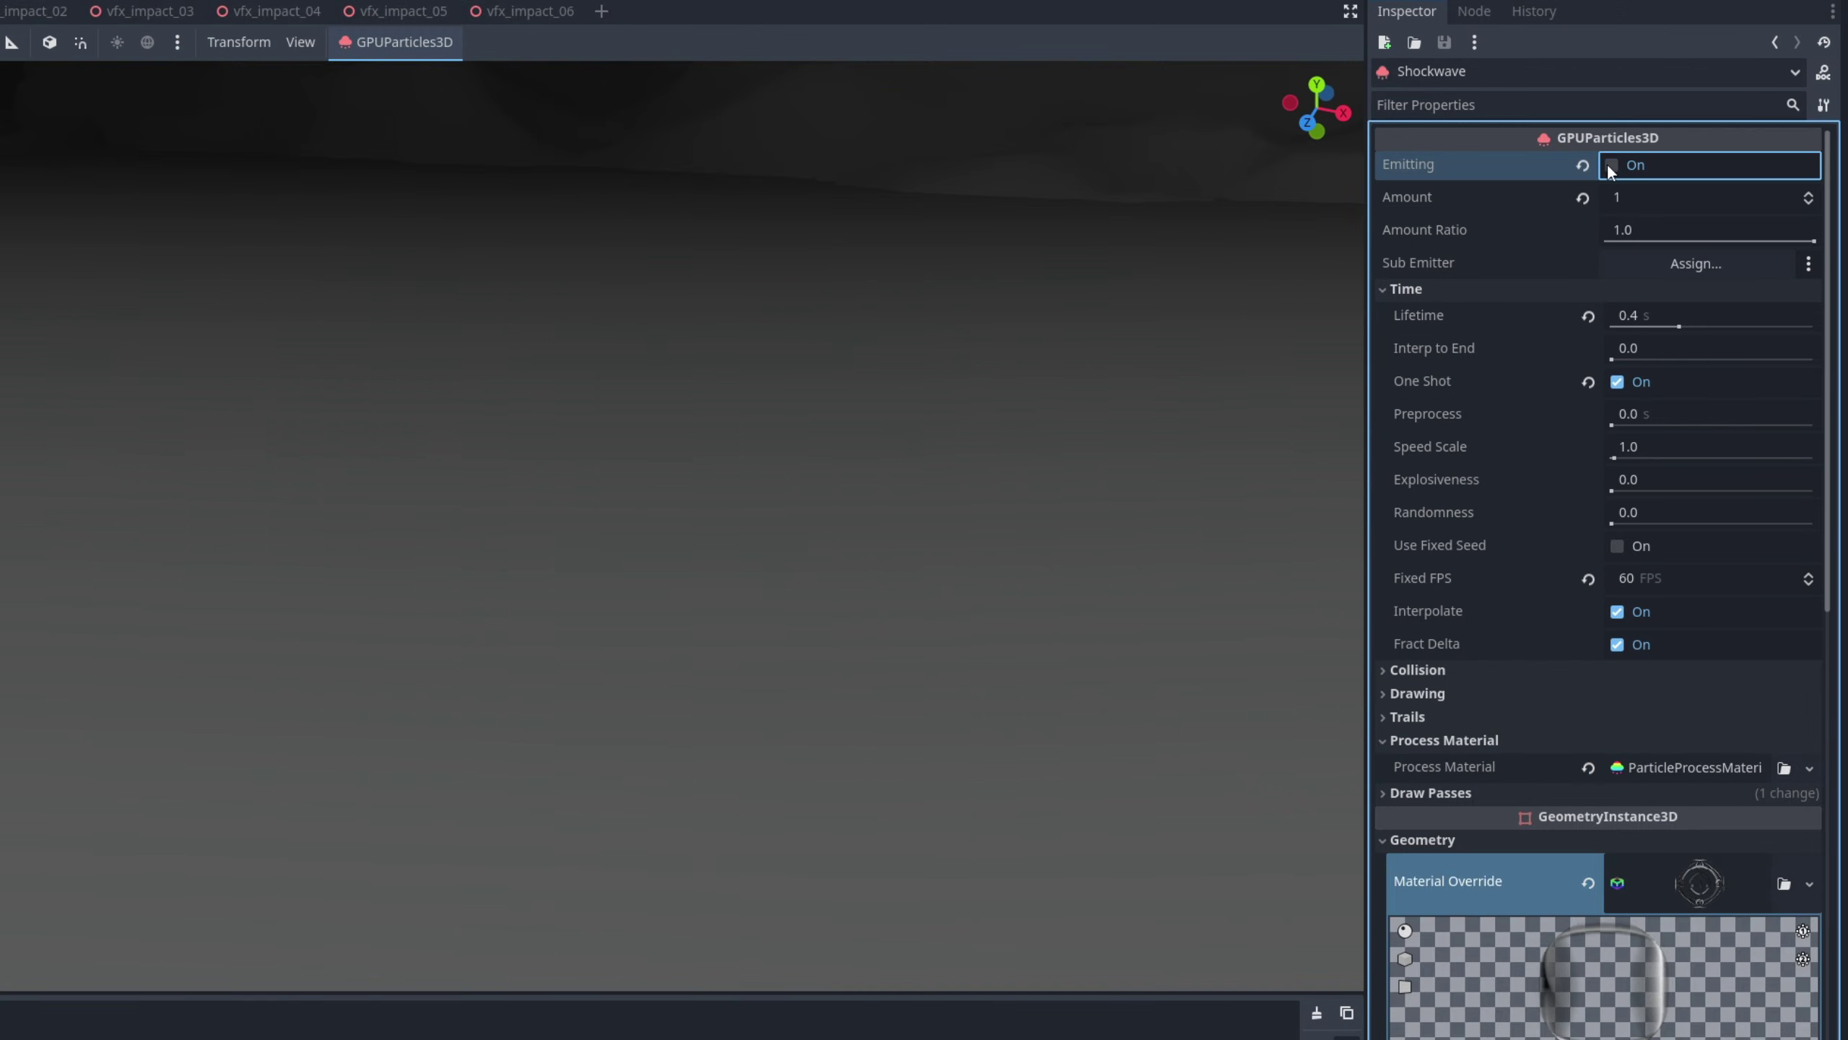
click(1613, 165)
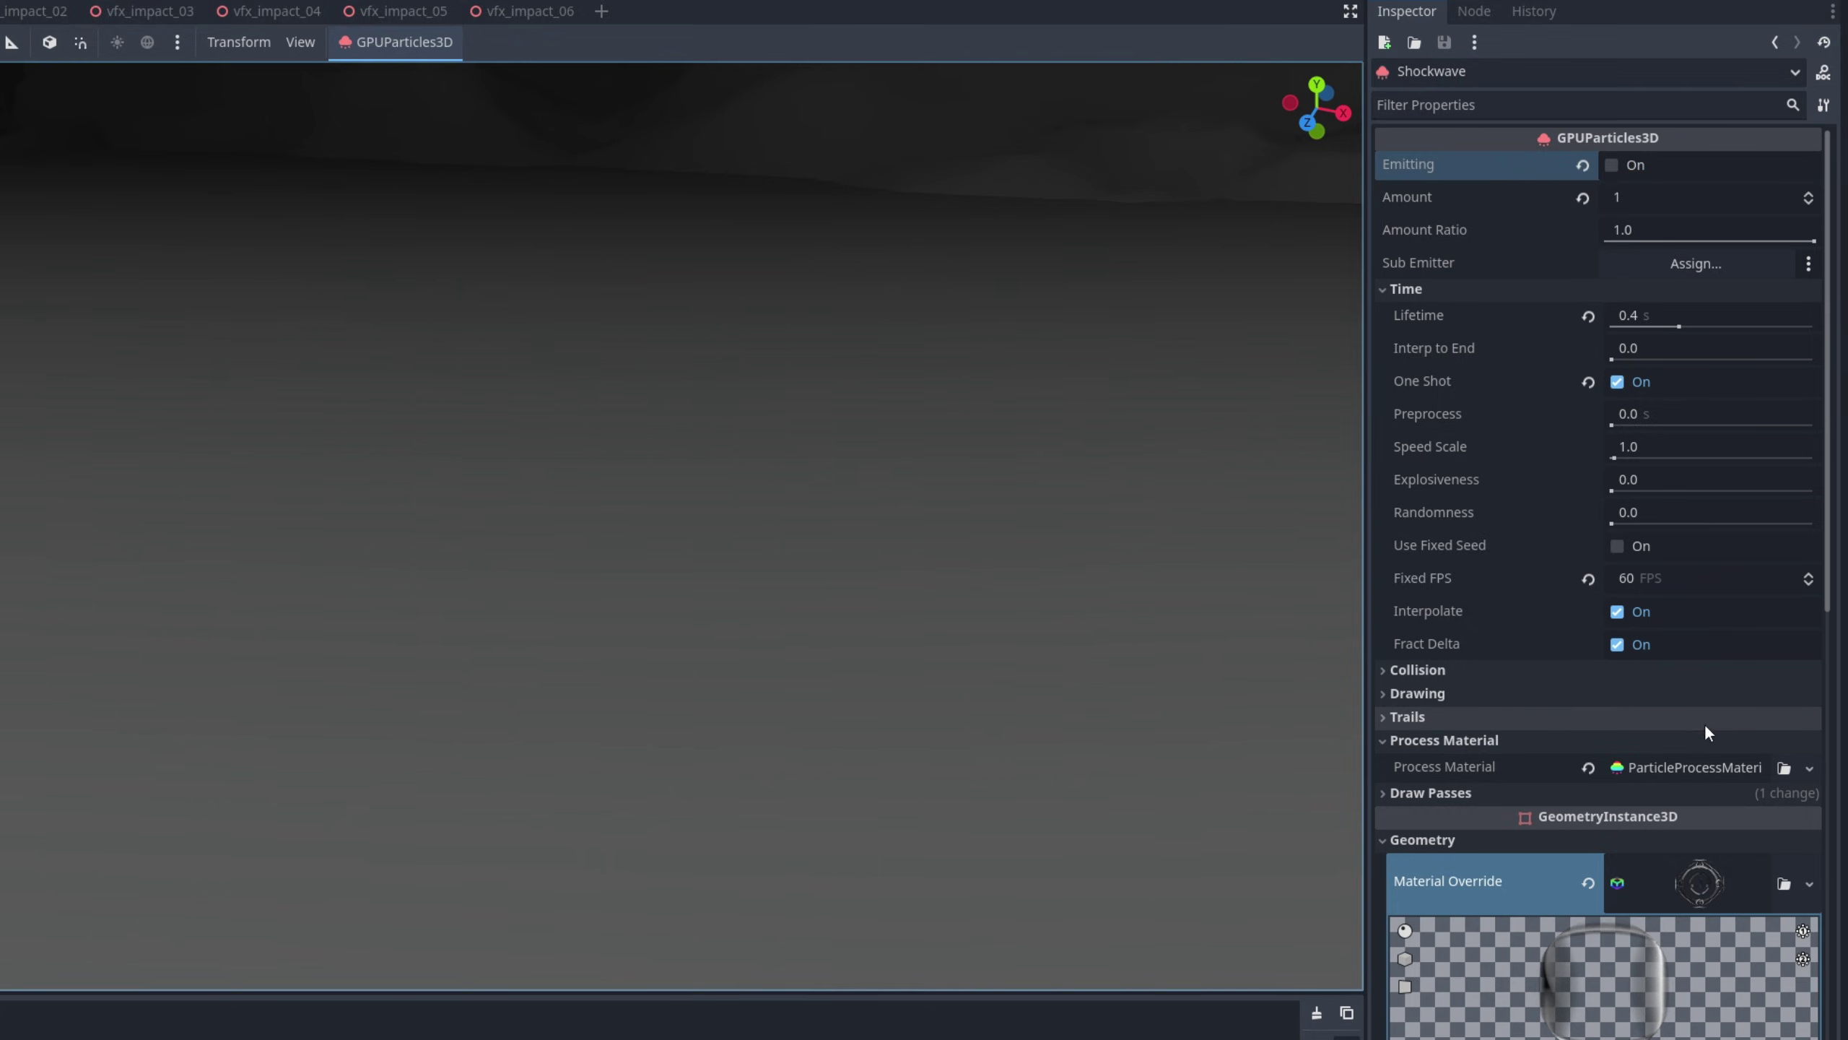
Set the Shockwave's display scale to min 3.5 and max 4.0
click(1675, 770)
scroll(1675, 777, down, 2)
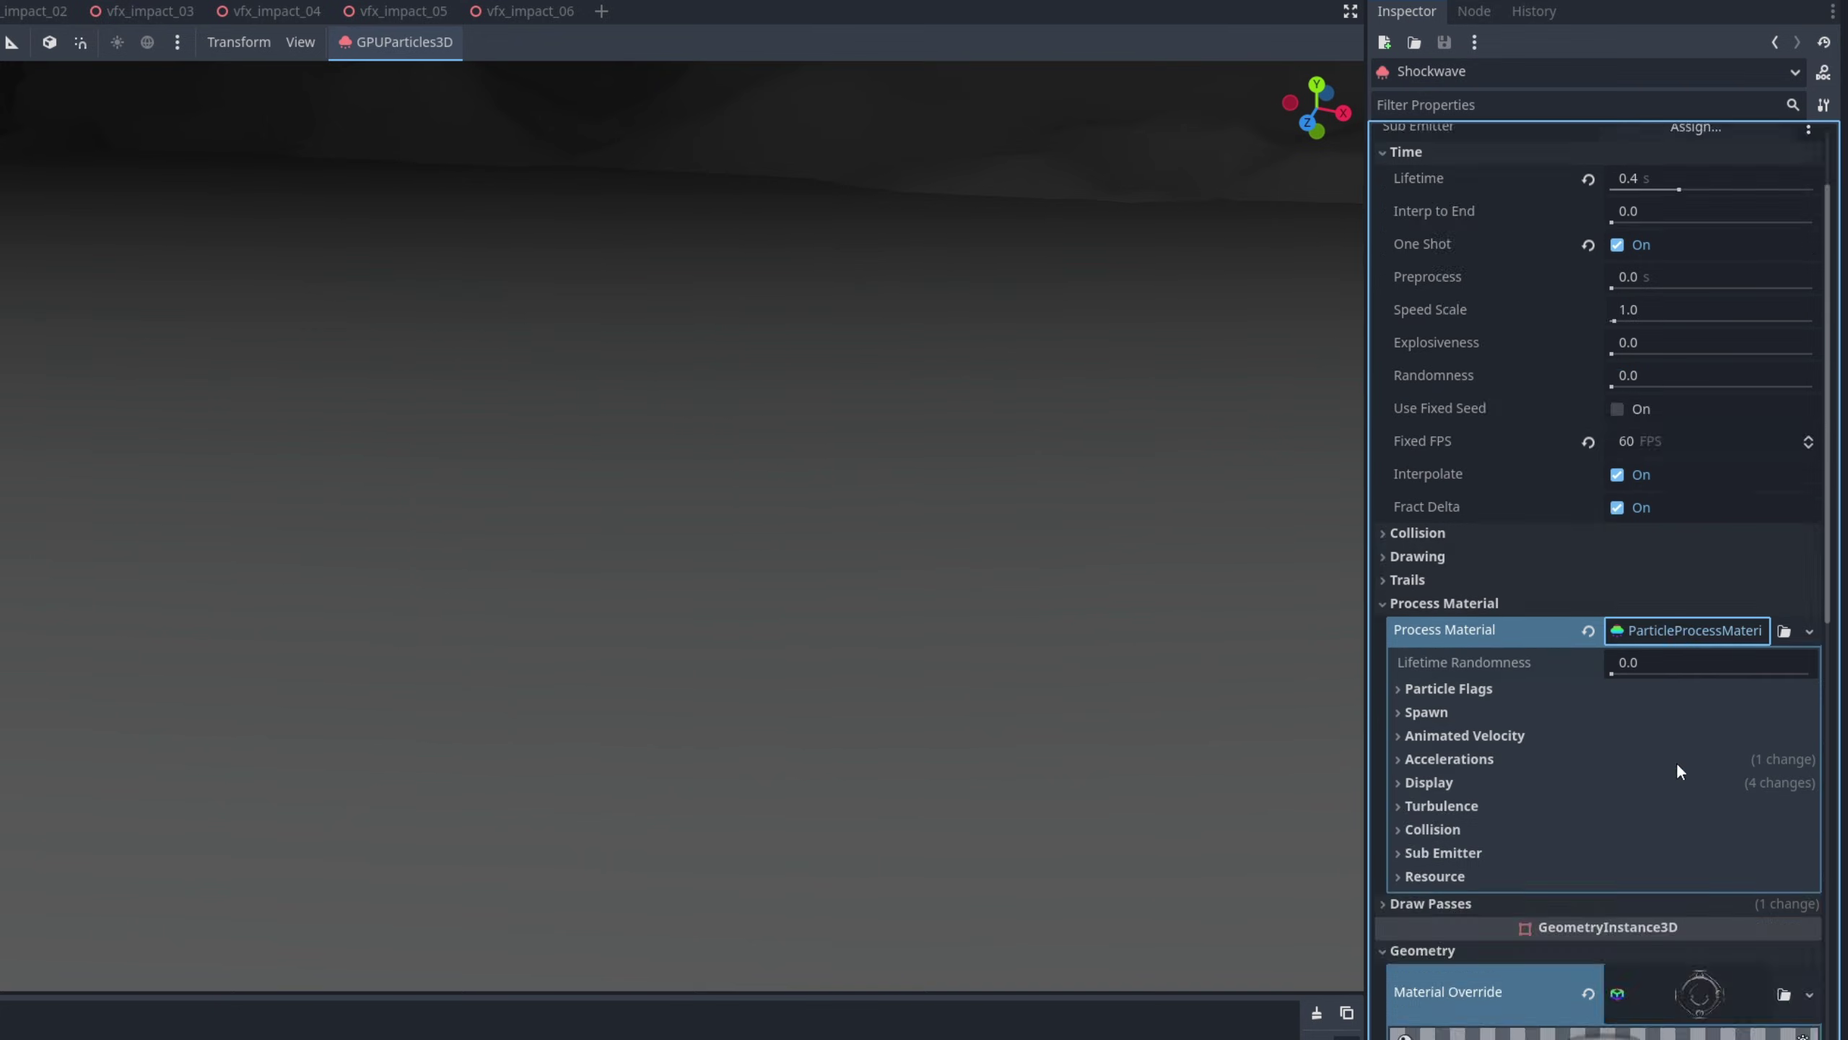
click(1452, 783)
click(1467, 804)
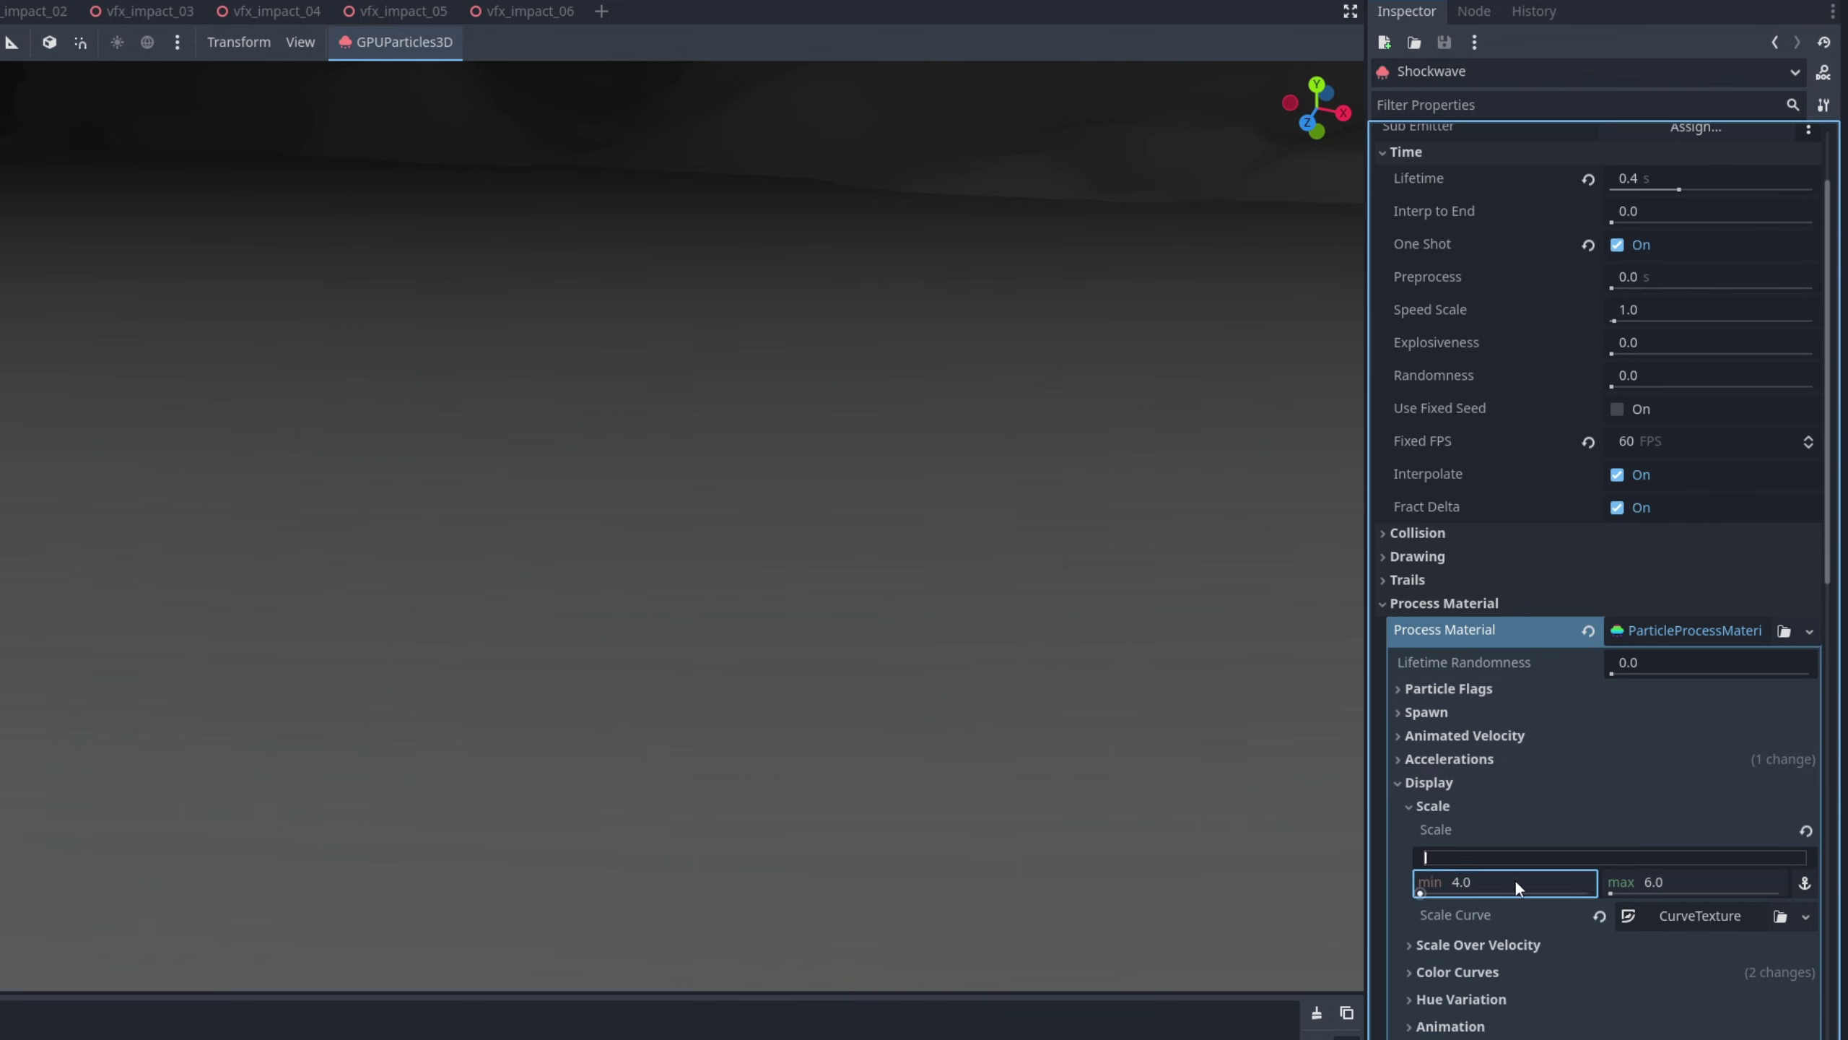
text(3.5)
click(1651, 882)
text(4.0)
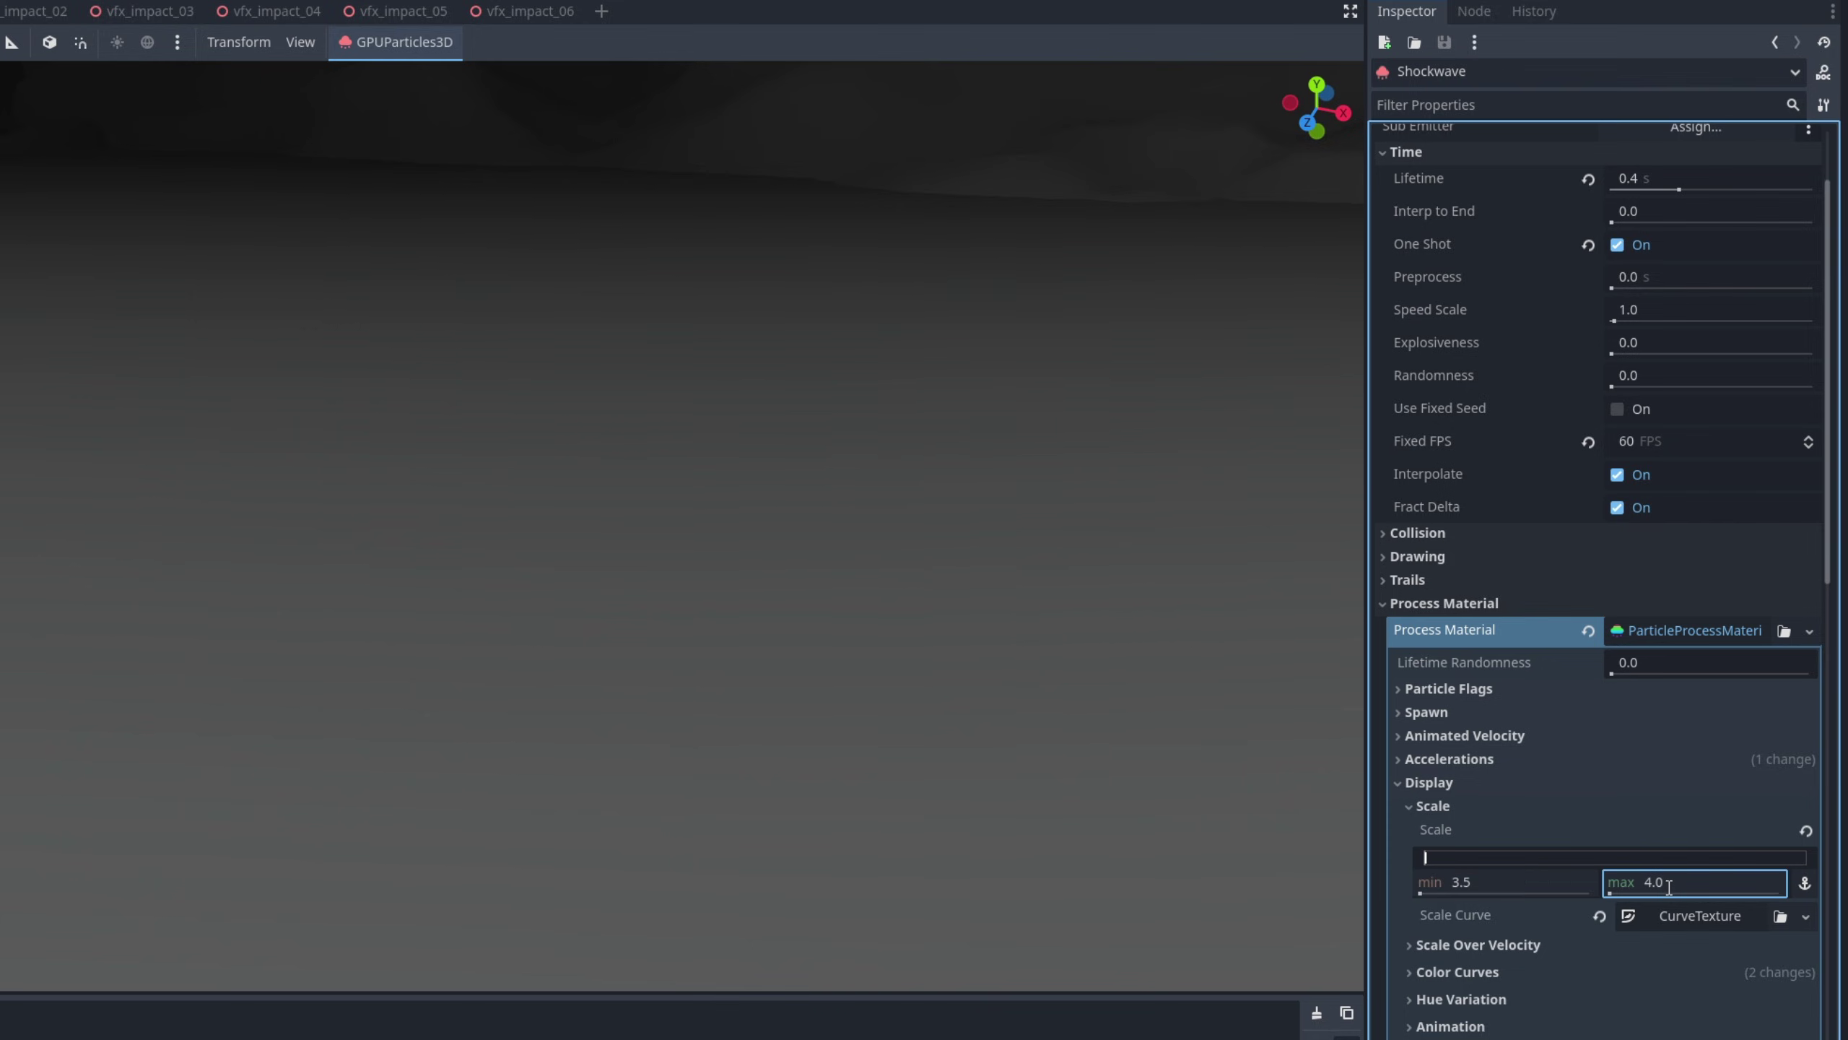
Lower the particle colour's alpha to 0.1
click(1492, 972)
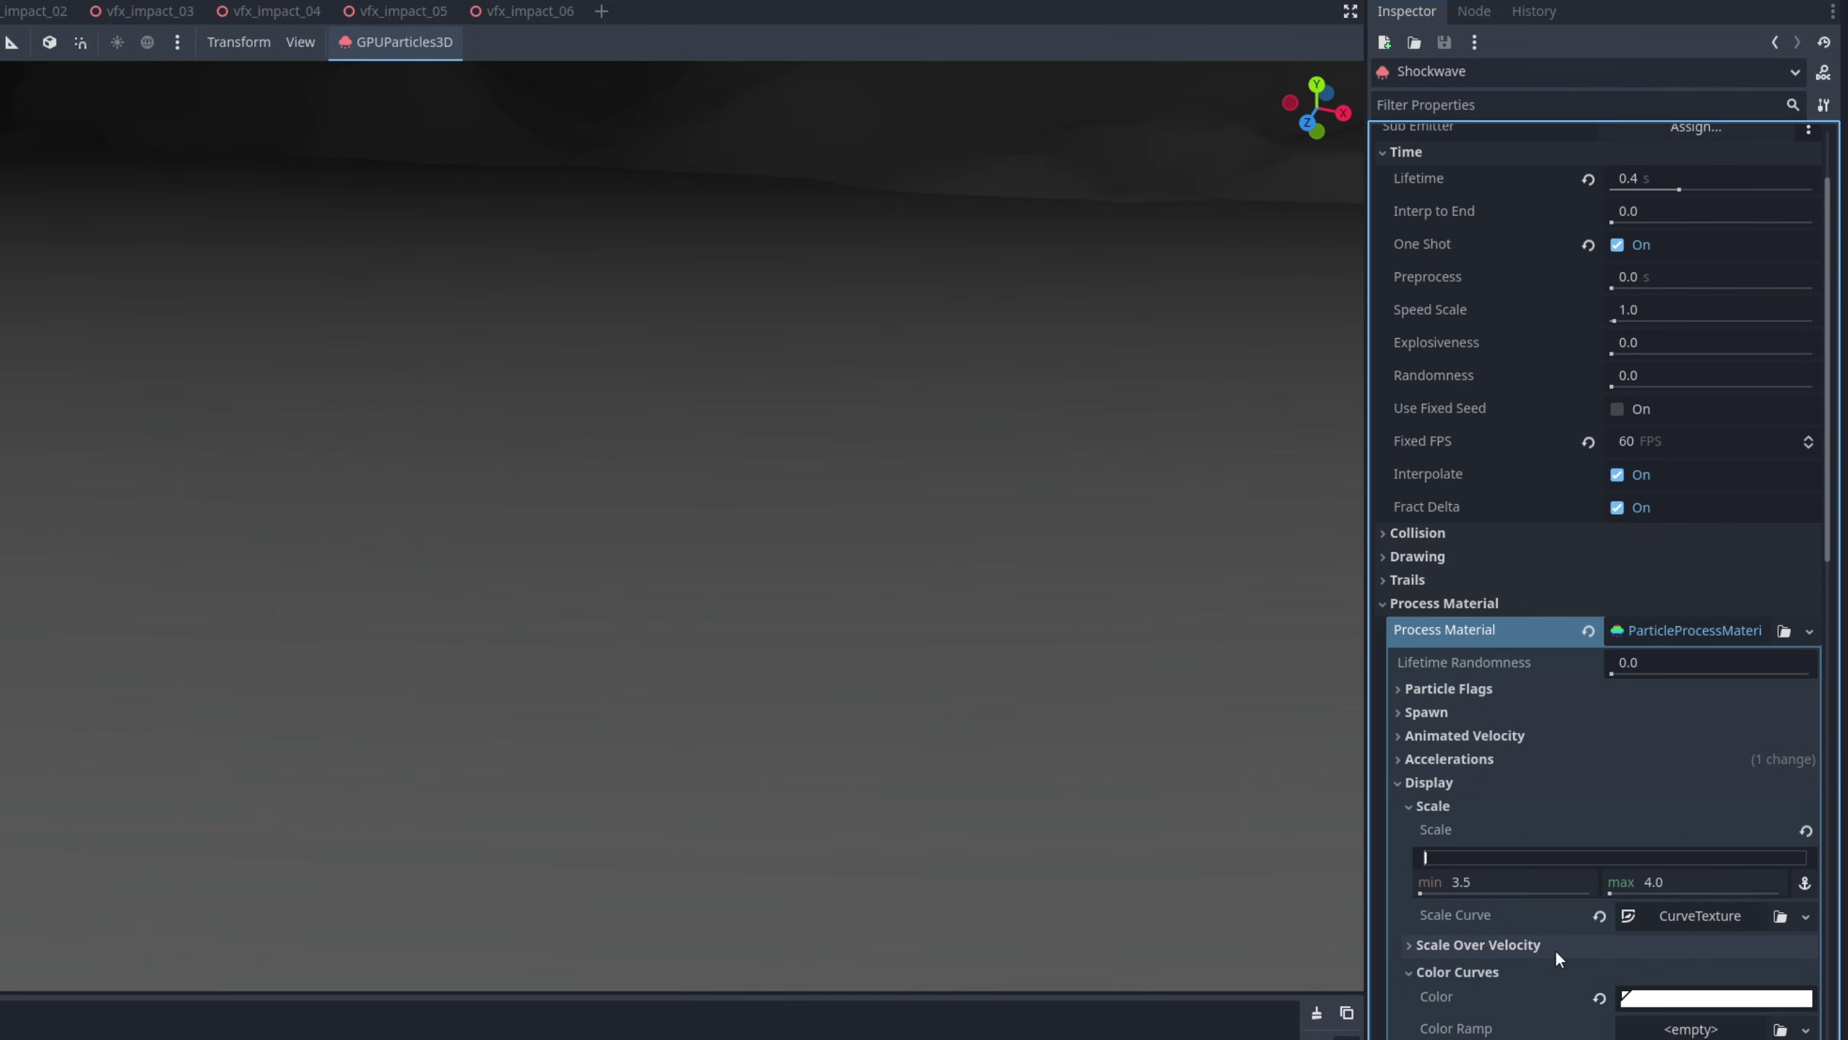
scroll(1558, 949, down, 4)
click(1701, 727)
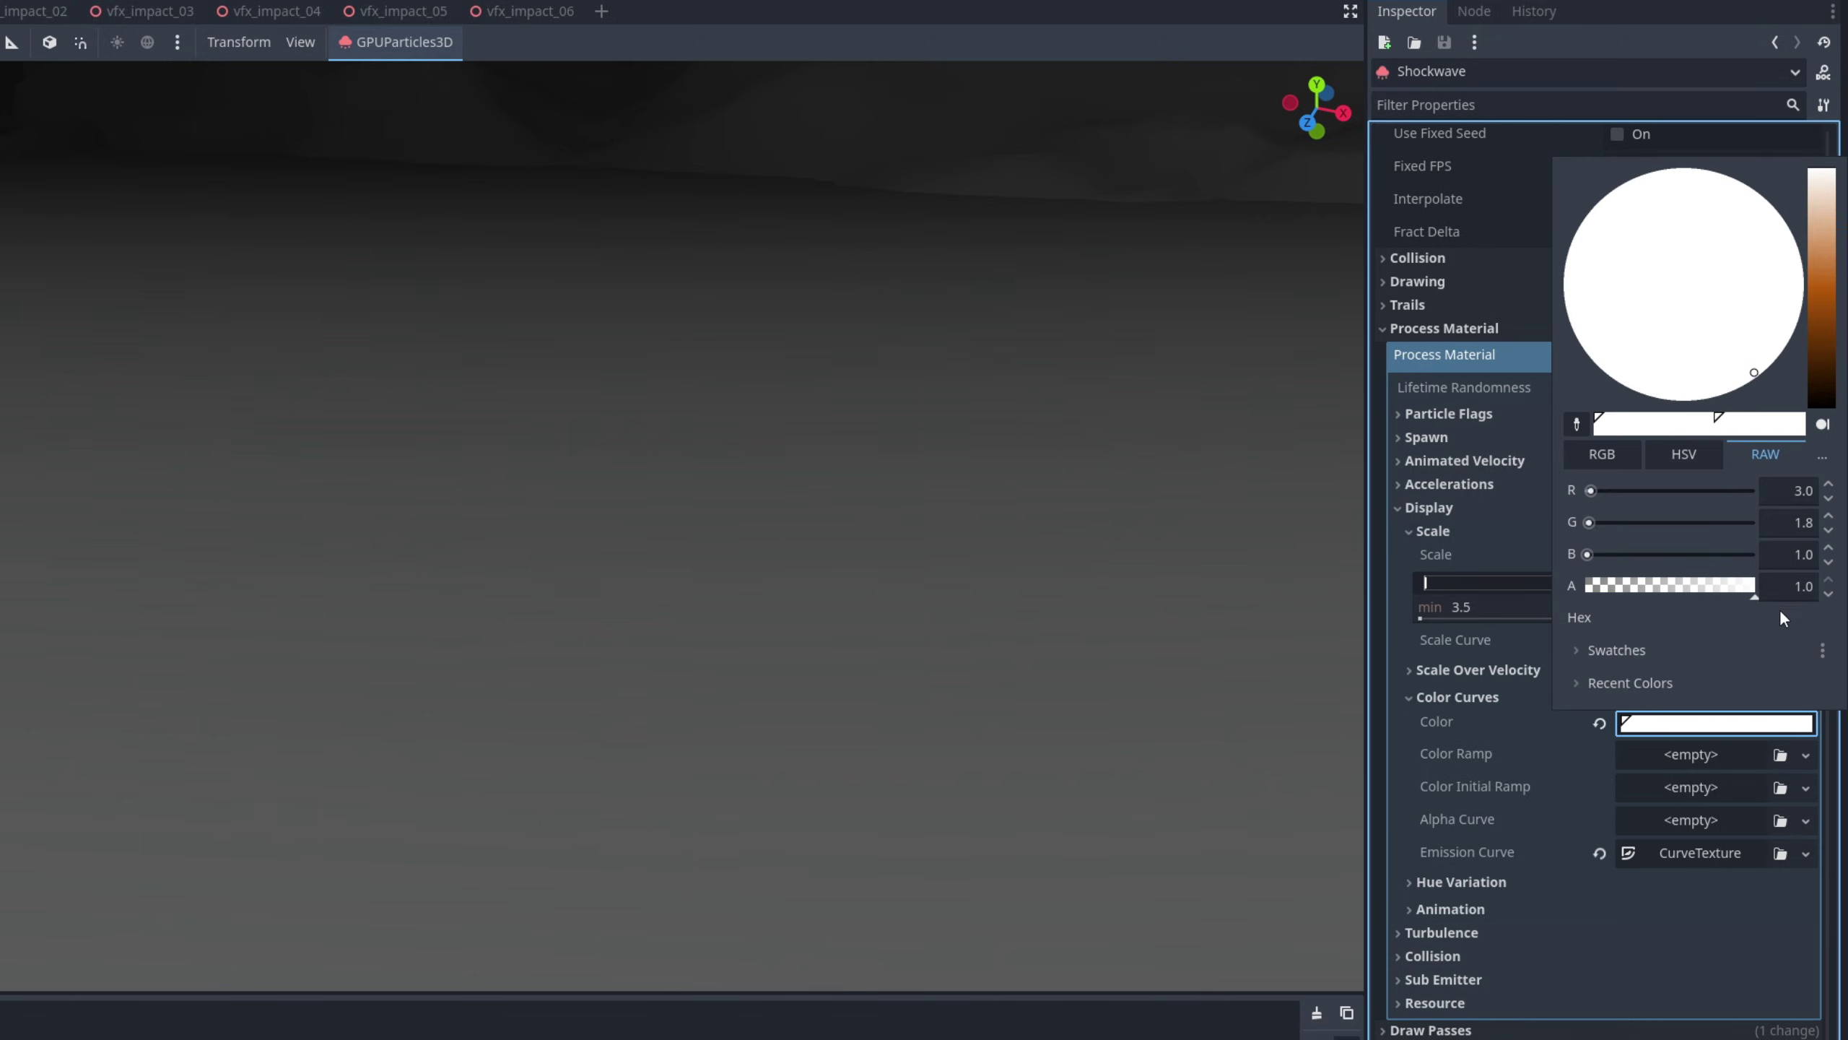
click(1797, 587)
text(.1)
key(Return)
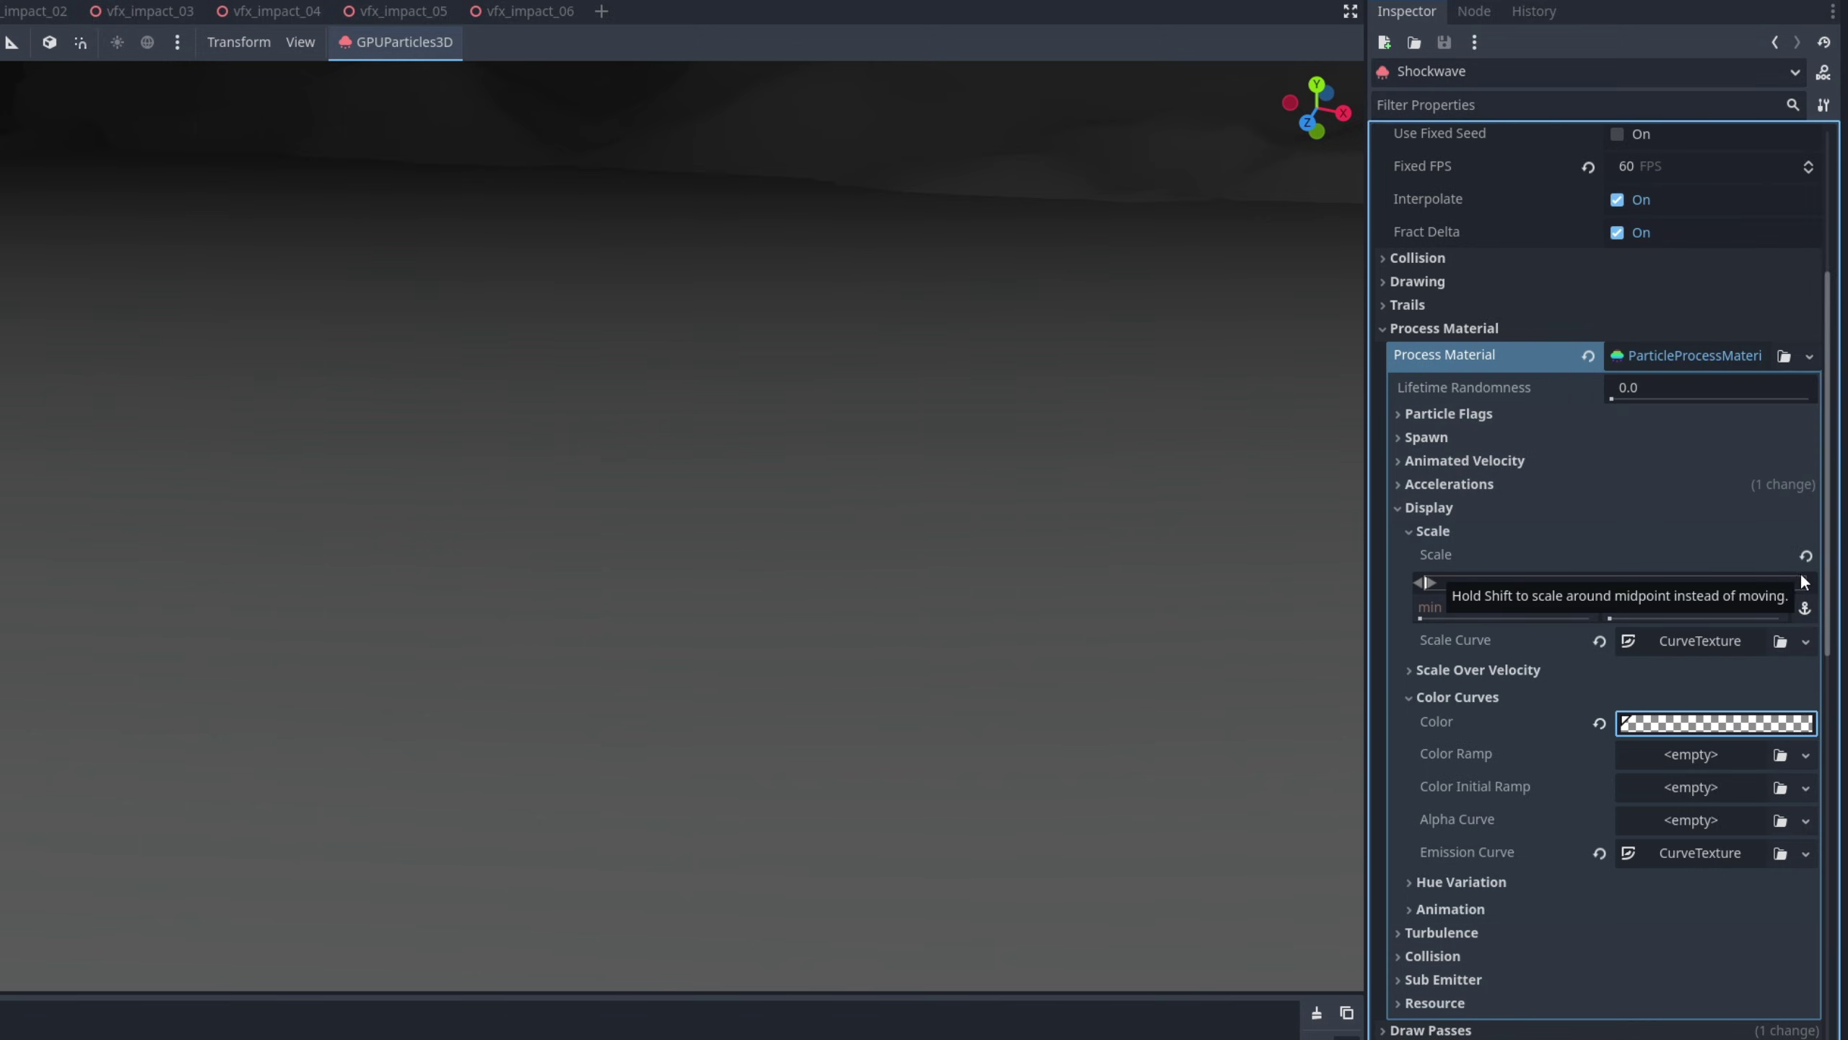
Add a CurveTexture for the alpha curve and remove the emission curve
click(1694, 856)
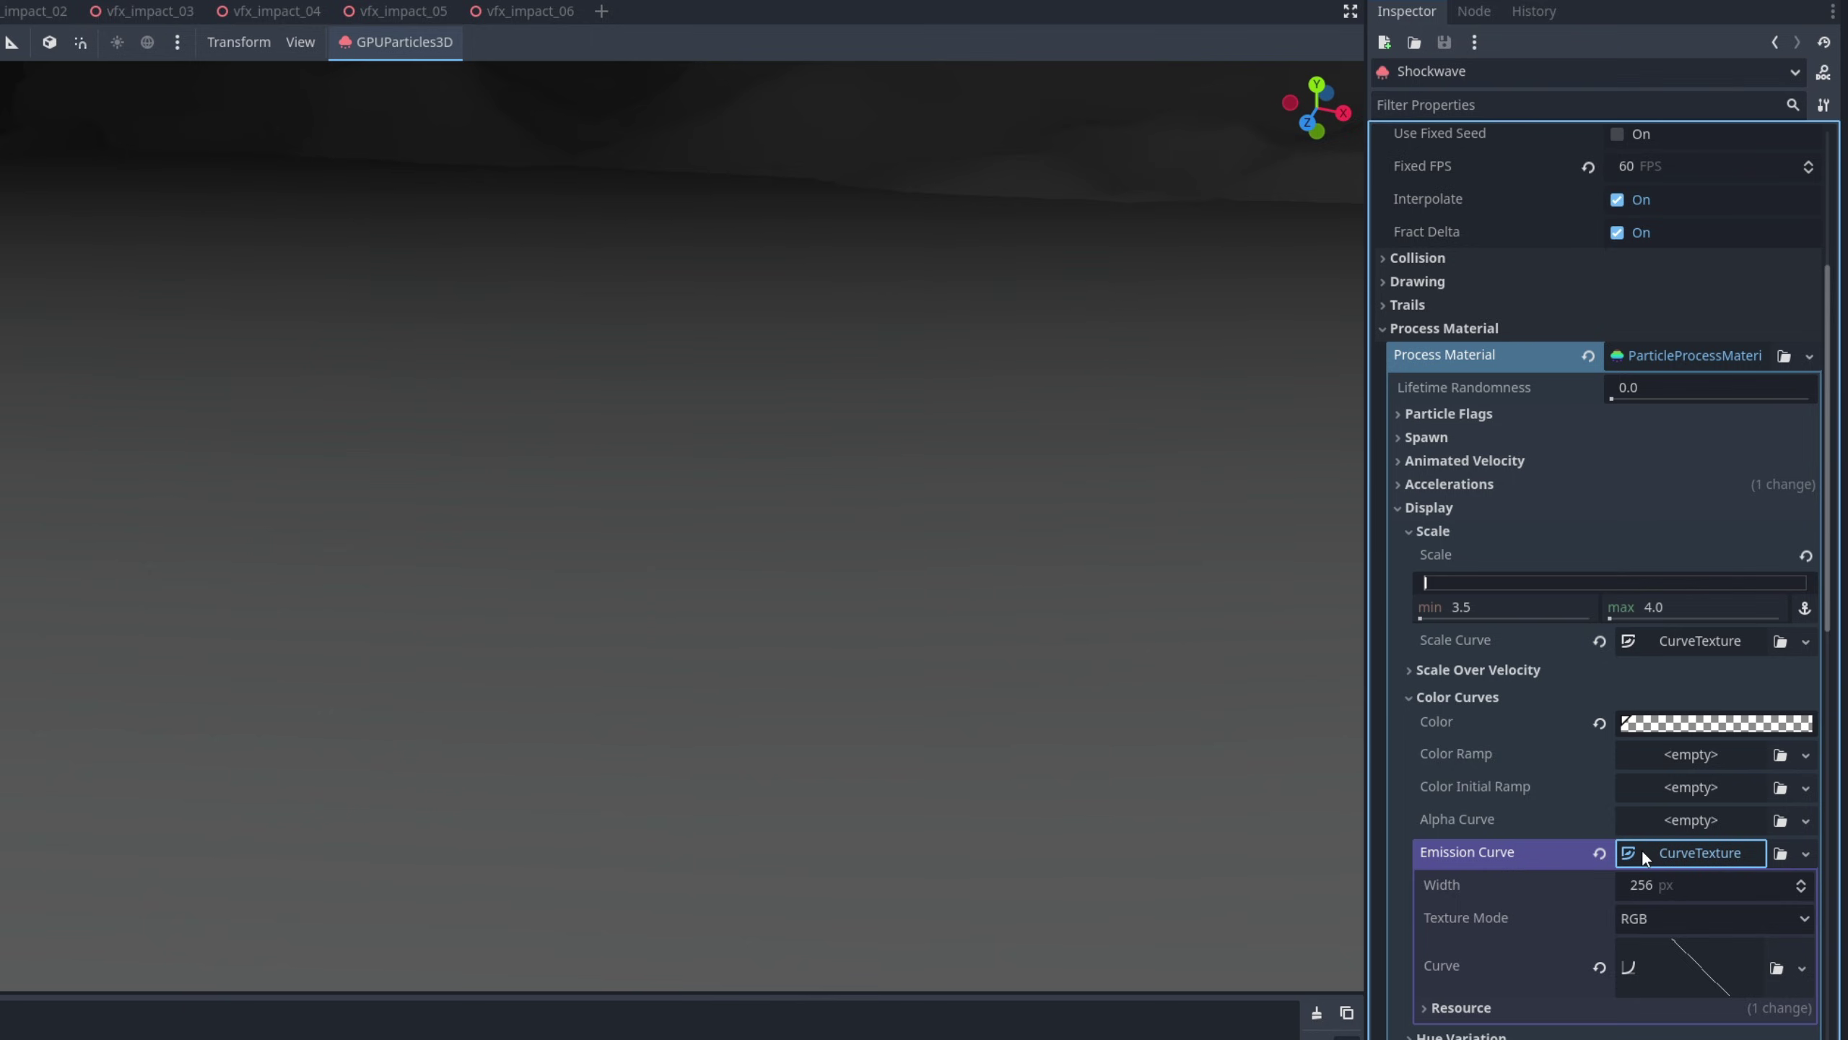
click(1711, 819)
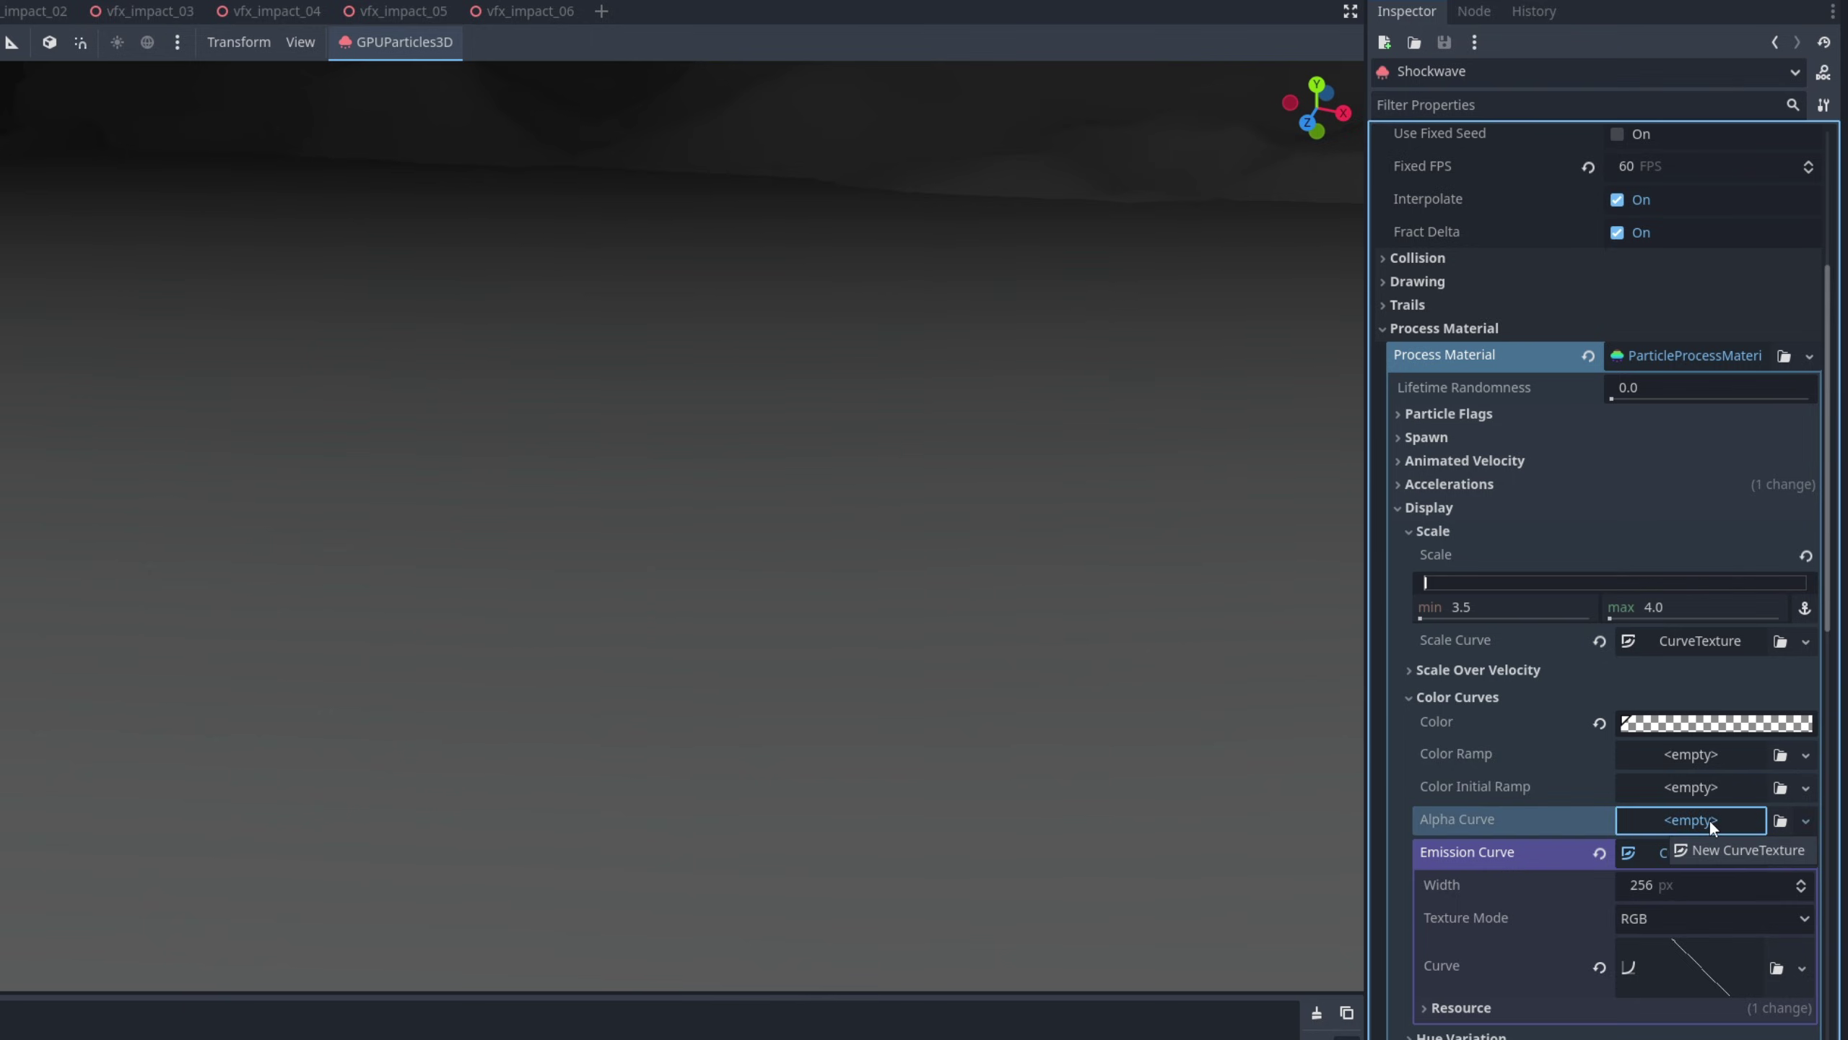
click(1710, 856)
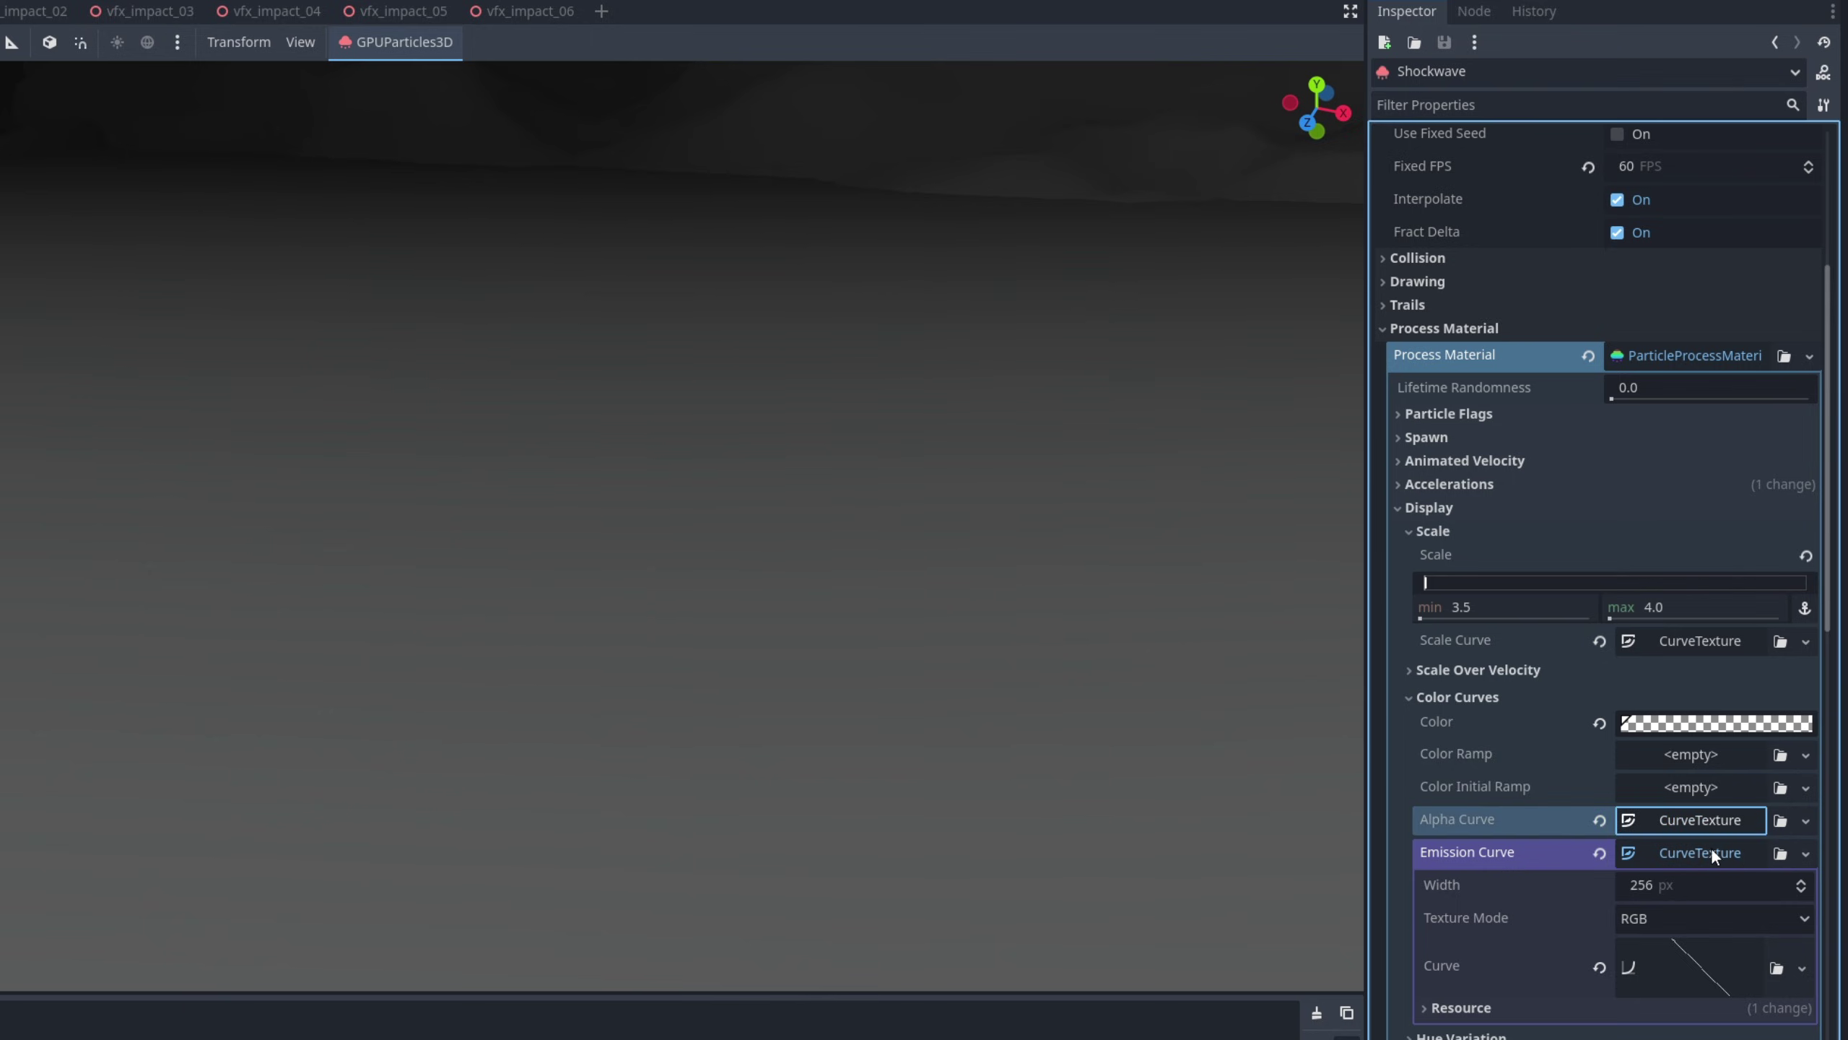
click(1805, 854)
click(1678, 956)
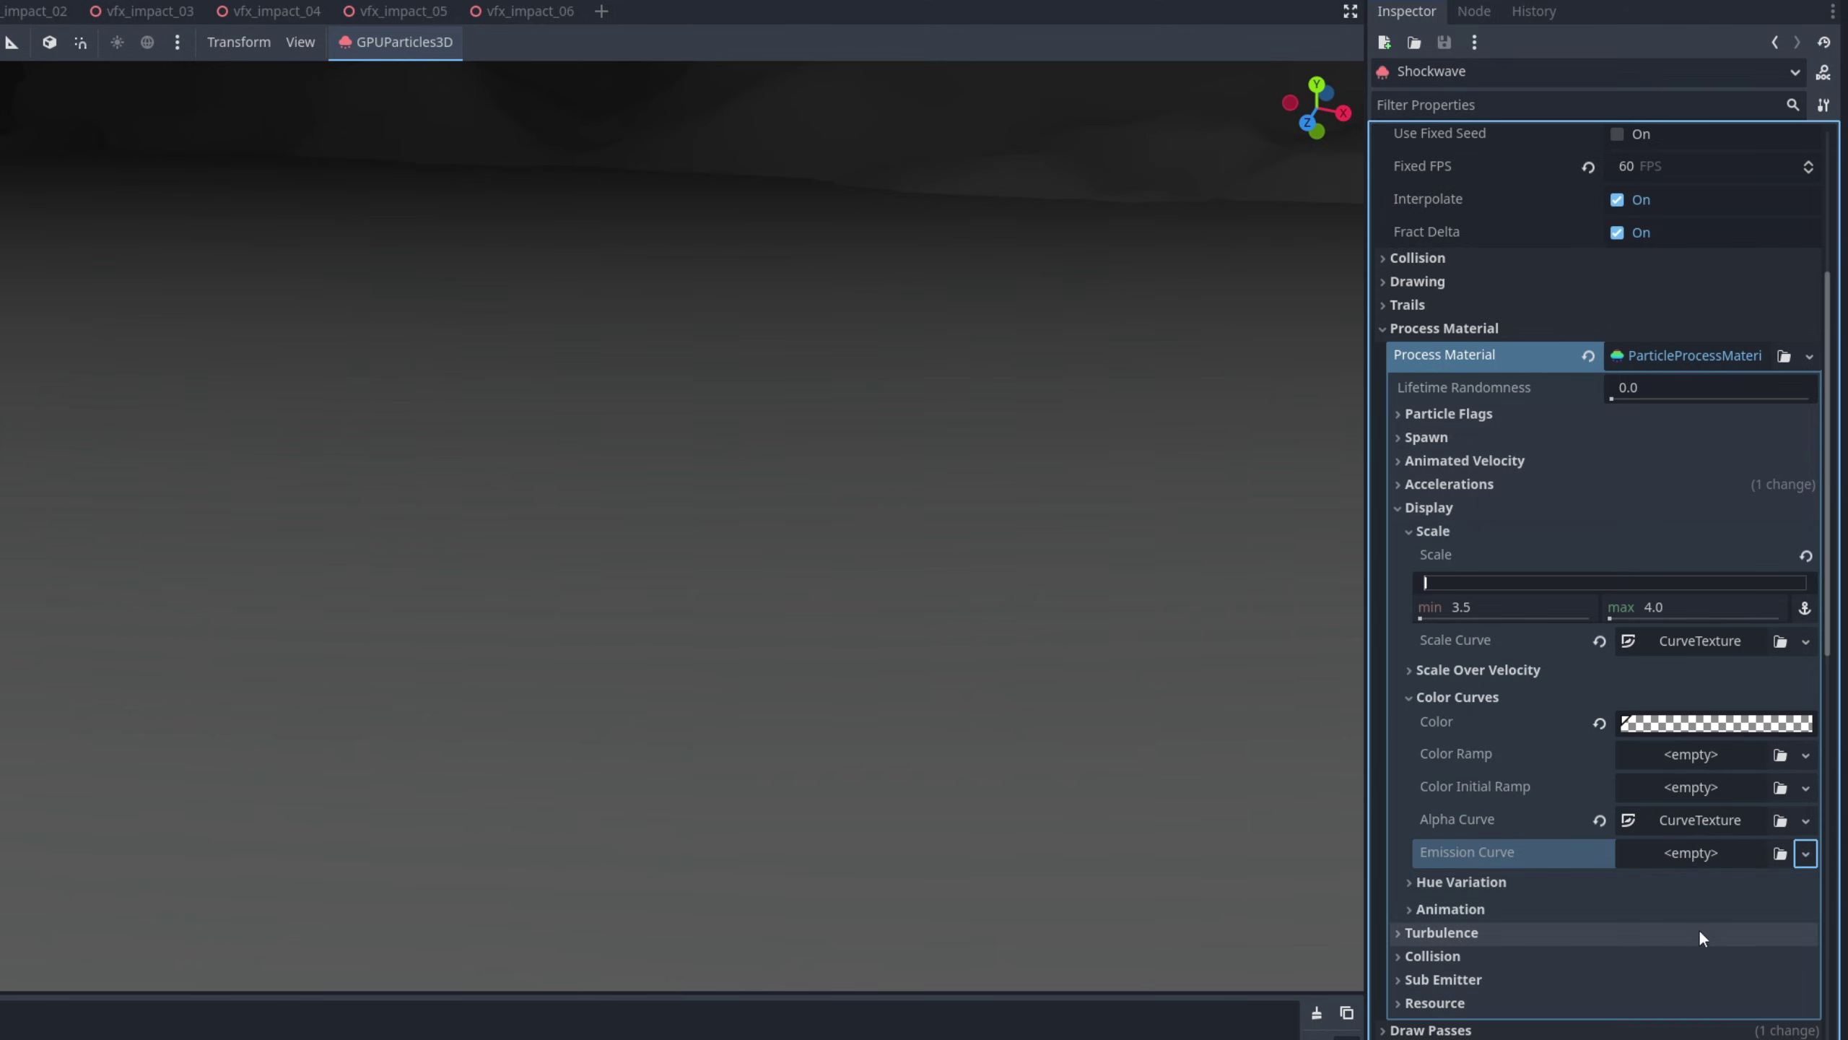
Shape the alpha curve as a linear fade from 1 to 0, then replay the shockwave
click(1727, 820)
click(1698, 918)
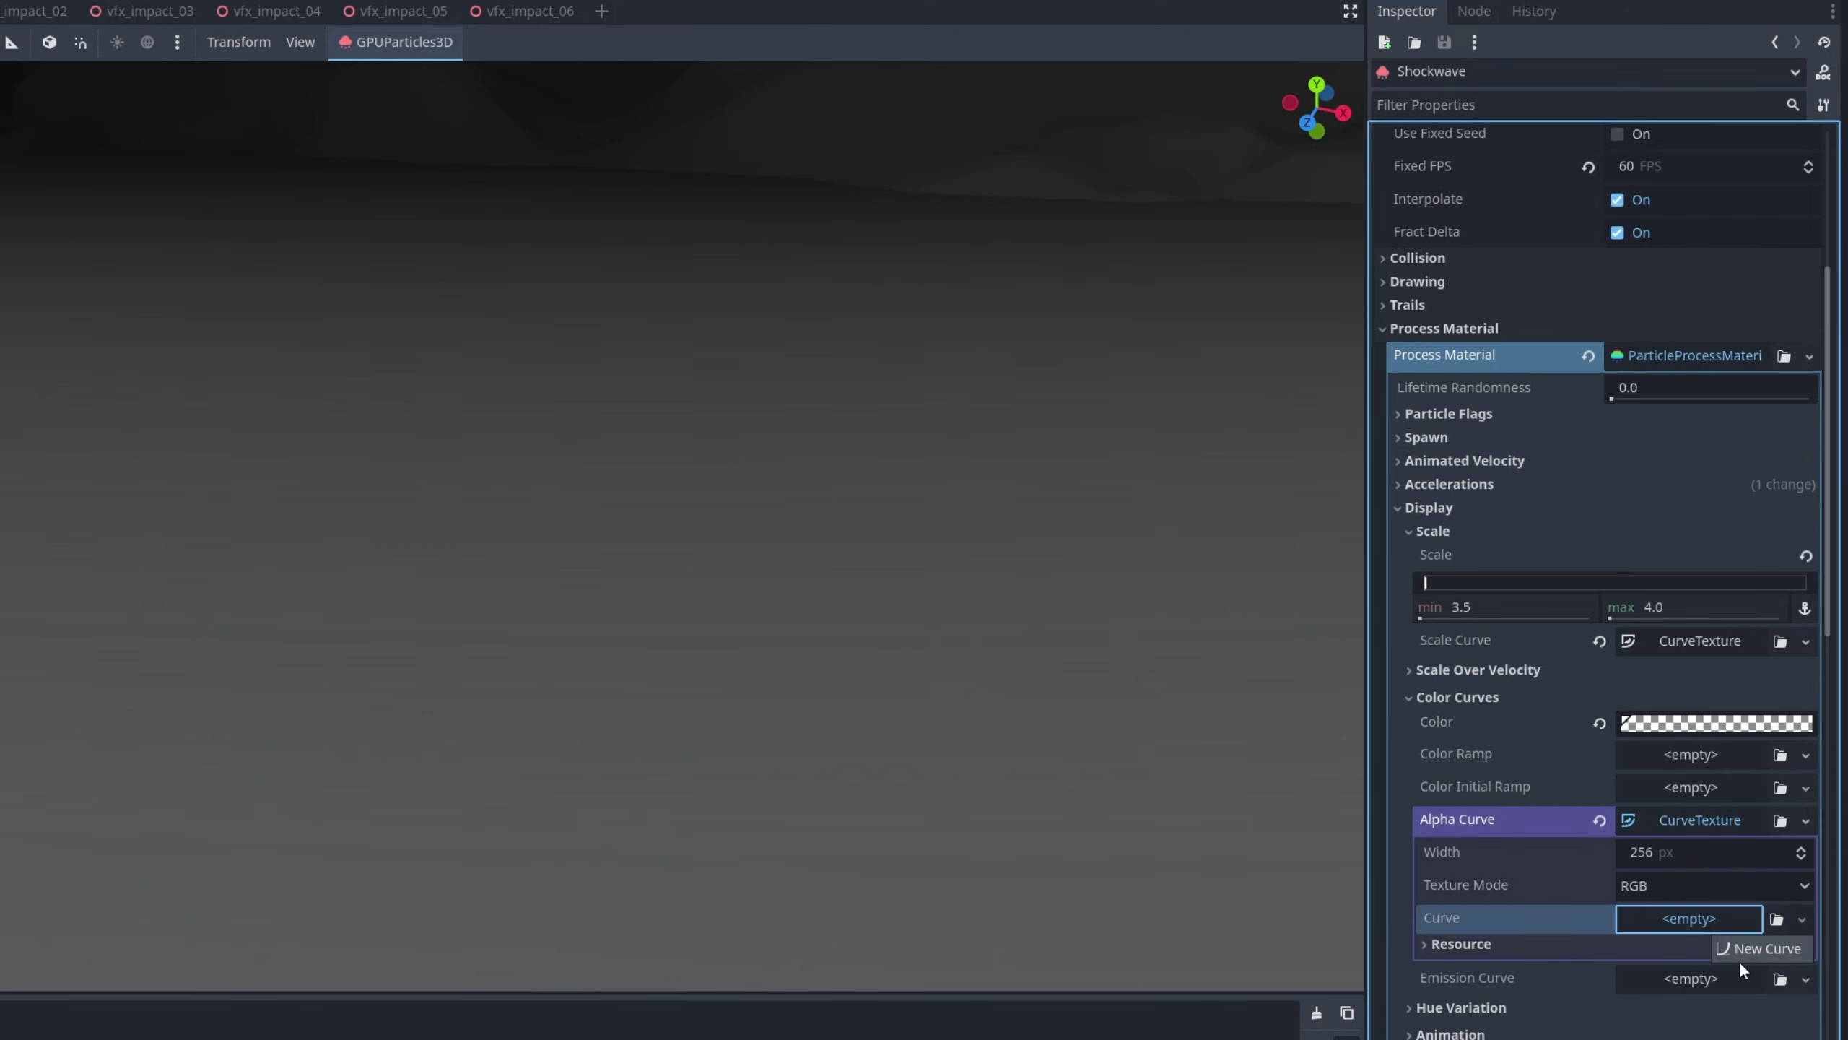
click(1738, 957)
click(1703, 926)
click(1779, 846)
click(1782, 901)
drag(1442, 1016, 1407, 859)
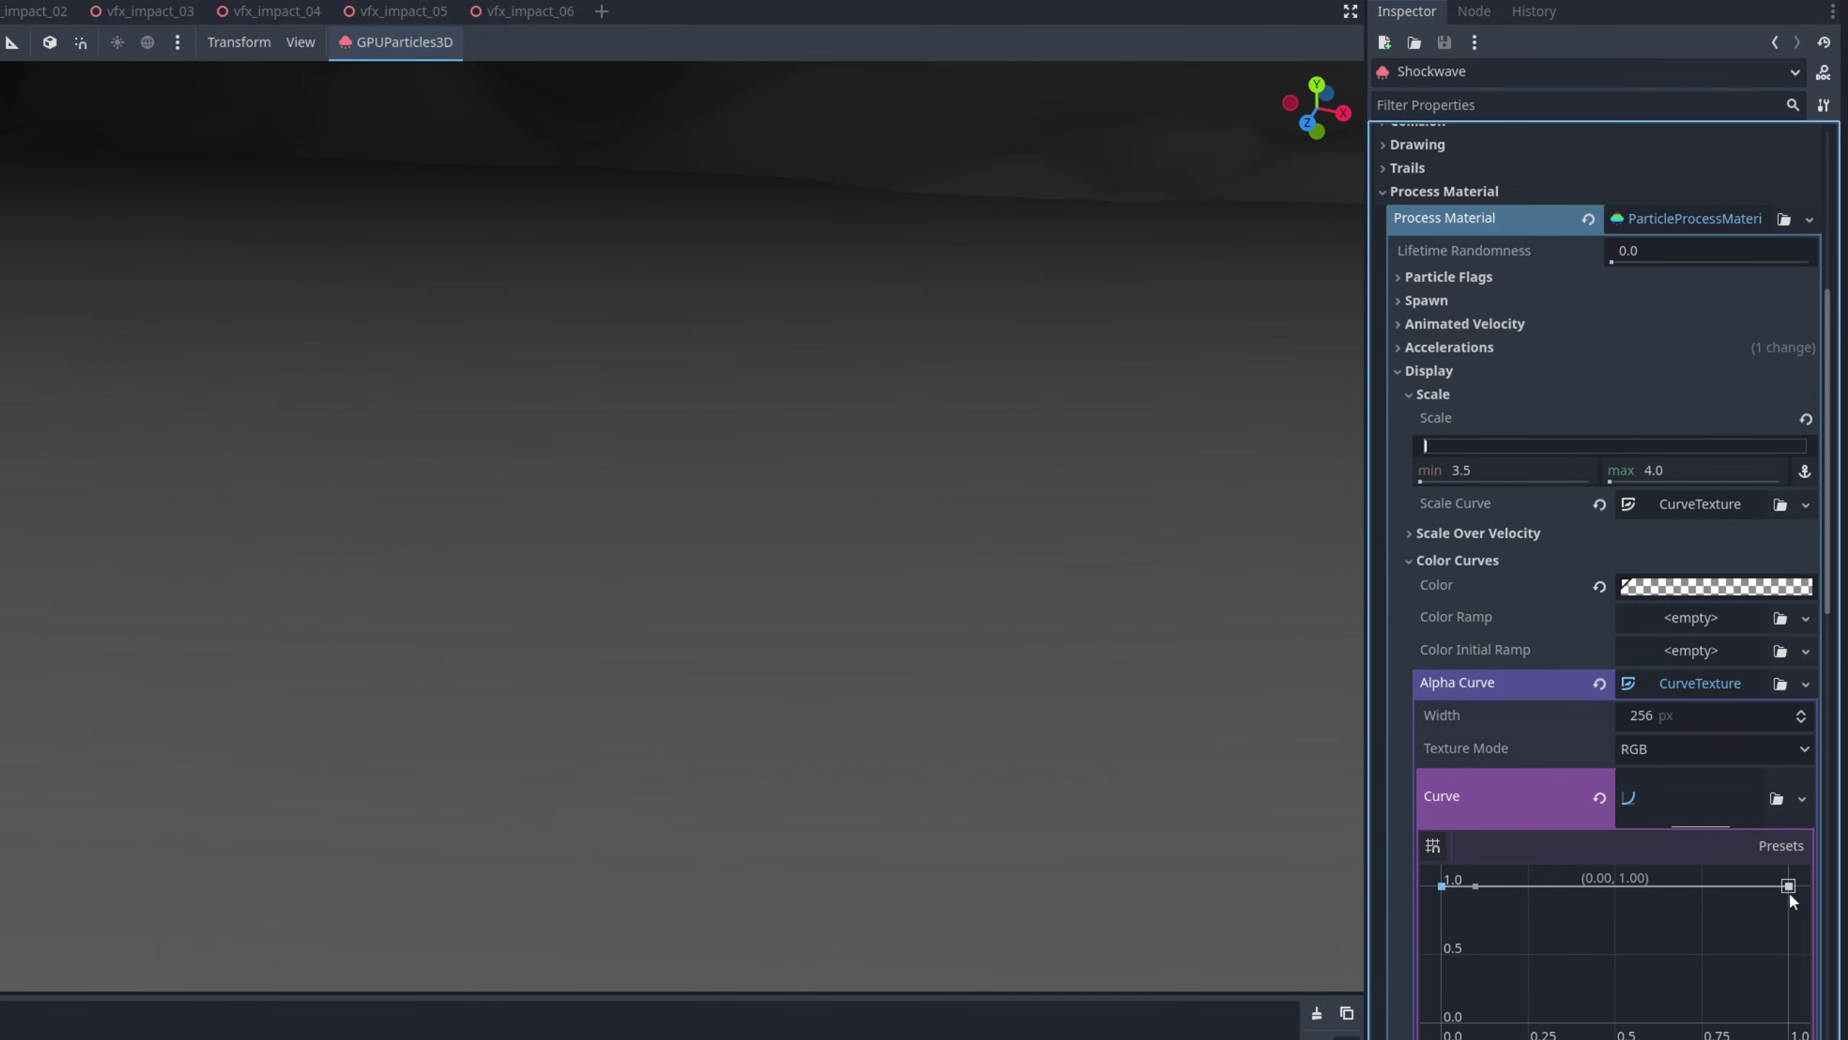
drag(1789, 886, 1788, 1016)
scroll(1558, 170, up, 10)
click(1617, 168)
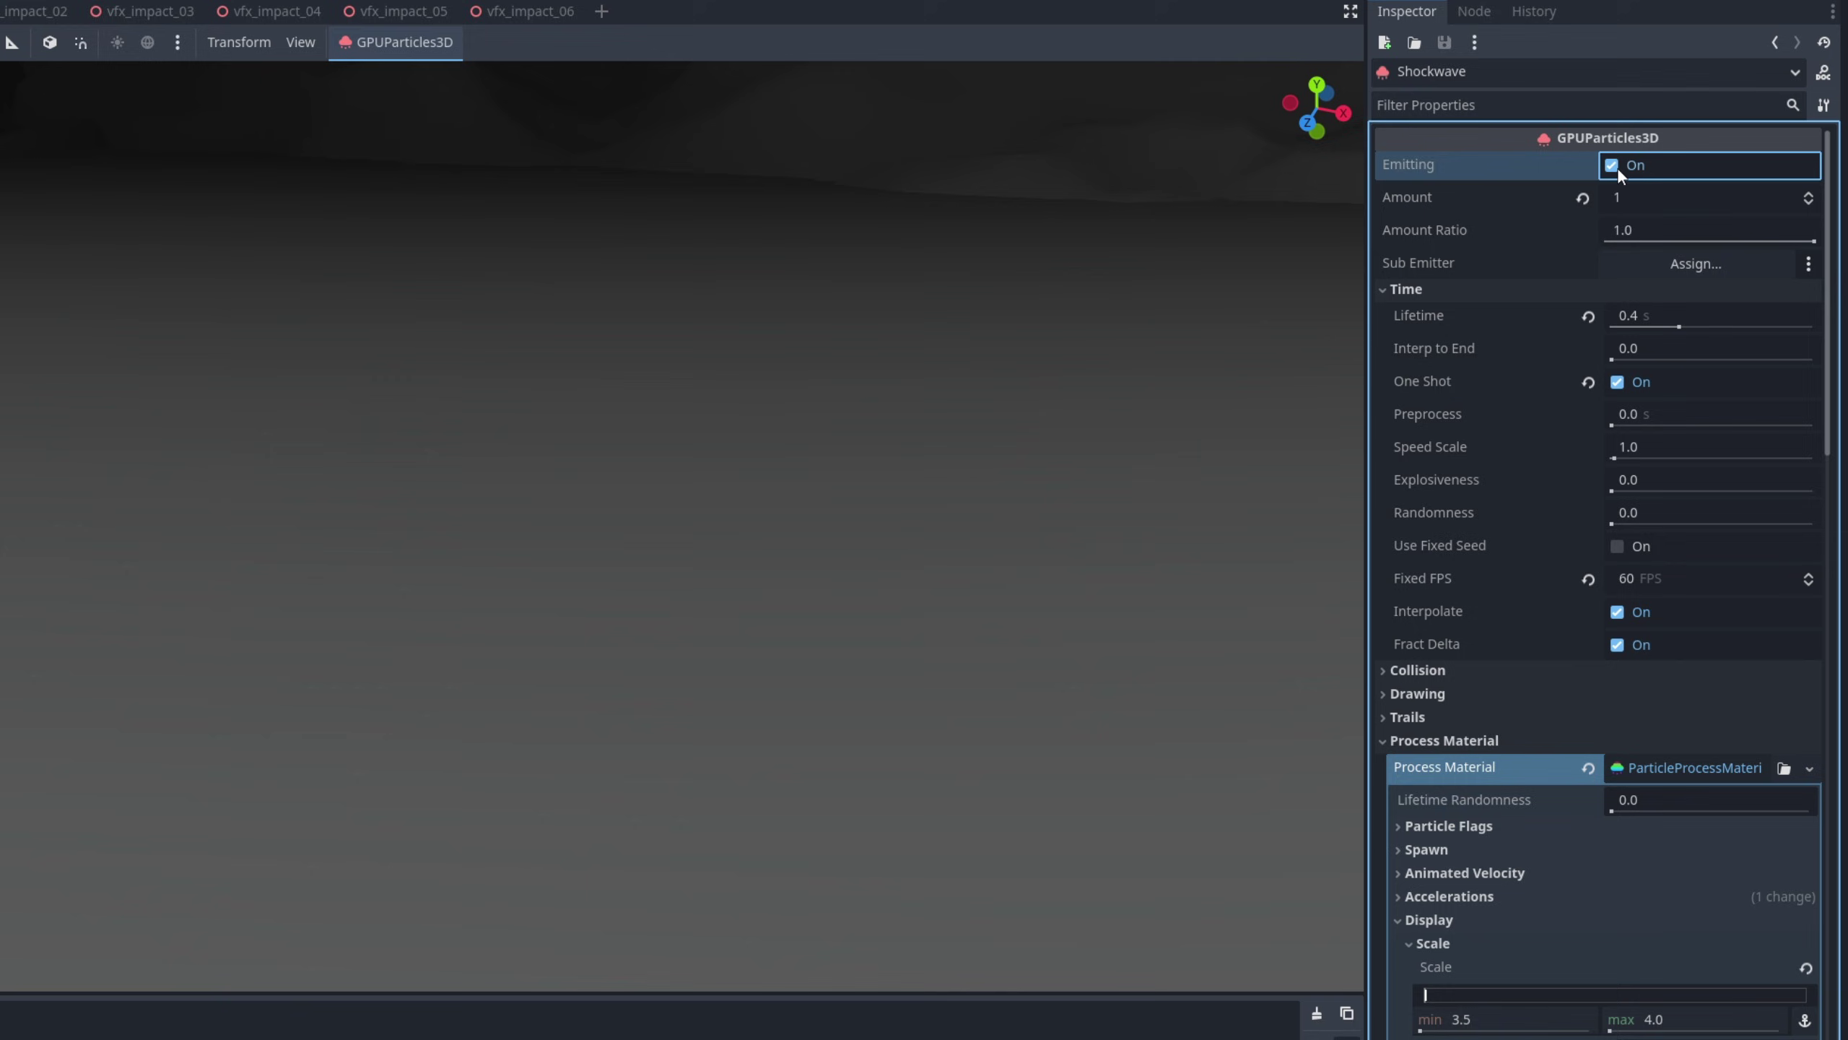
Select Flash, Flare and Shockwave and test-fire them together
click(71, 312)
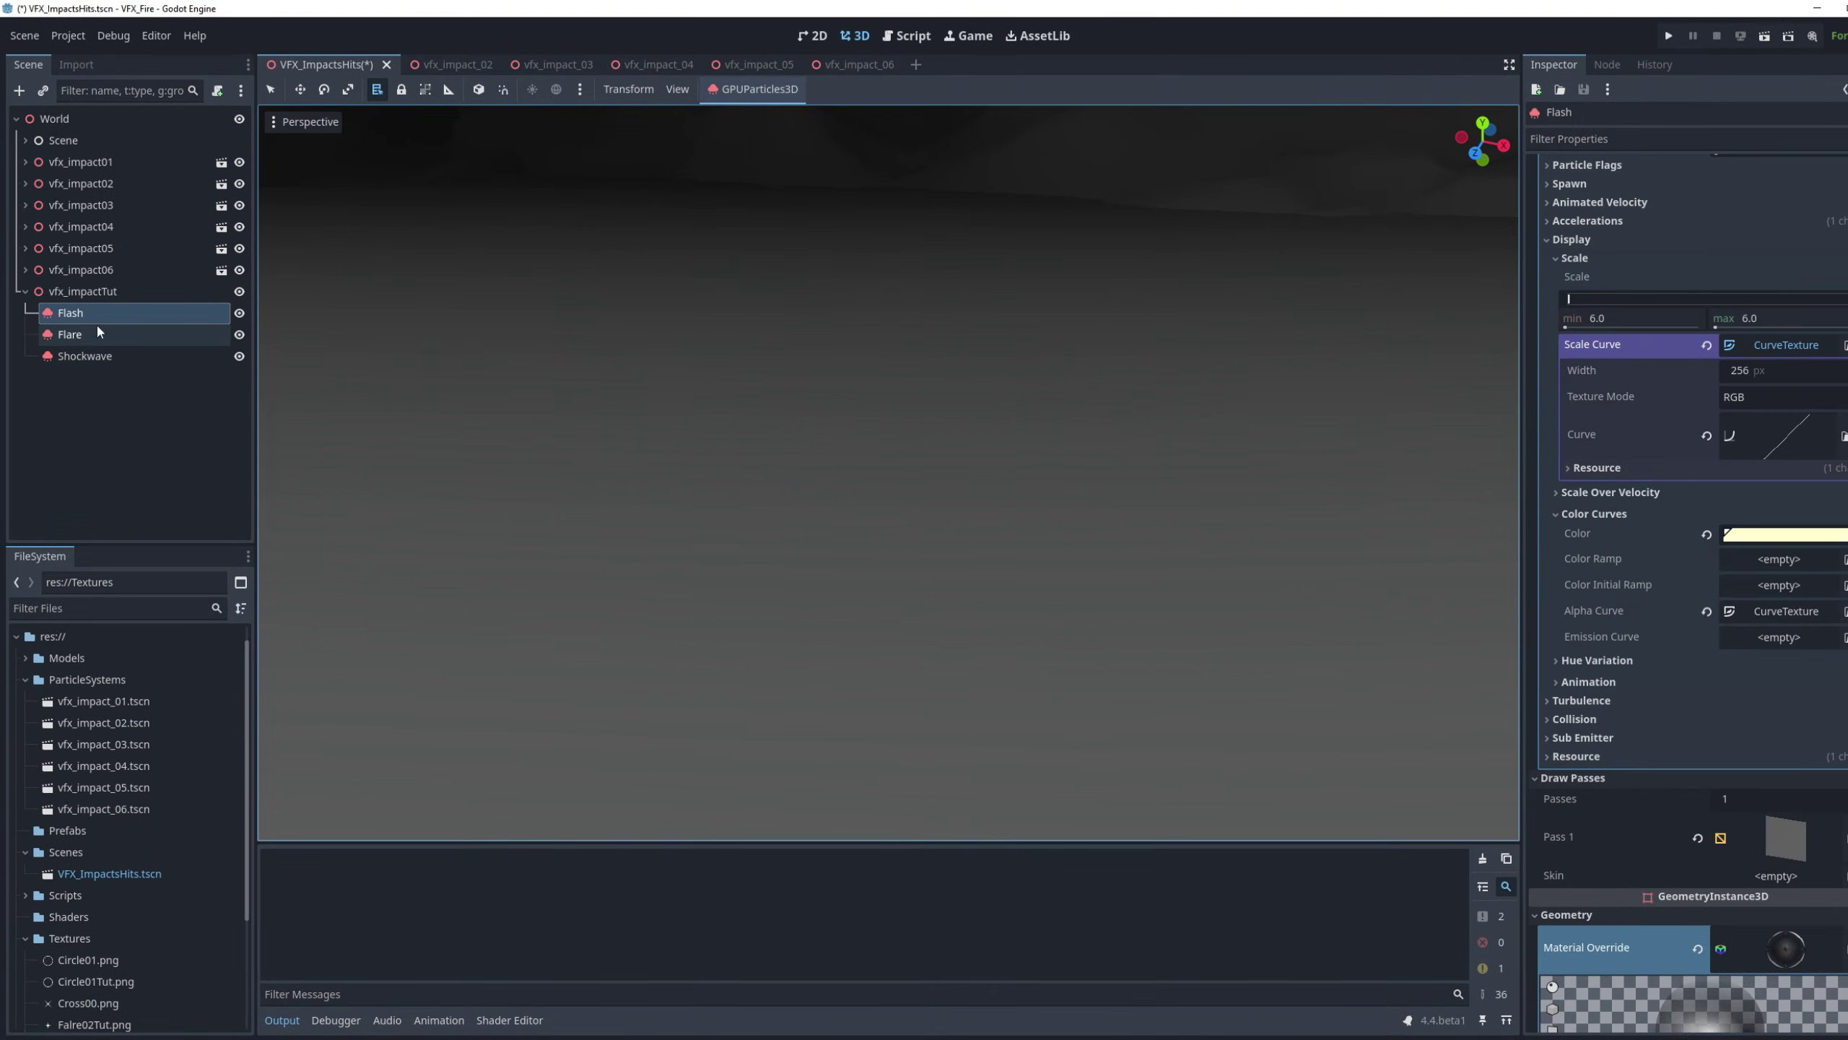
shift+click(84, 355)
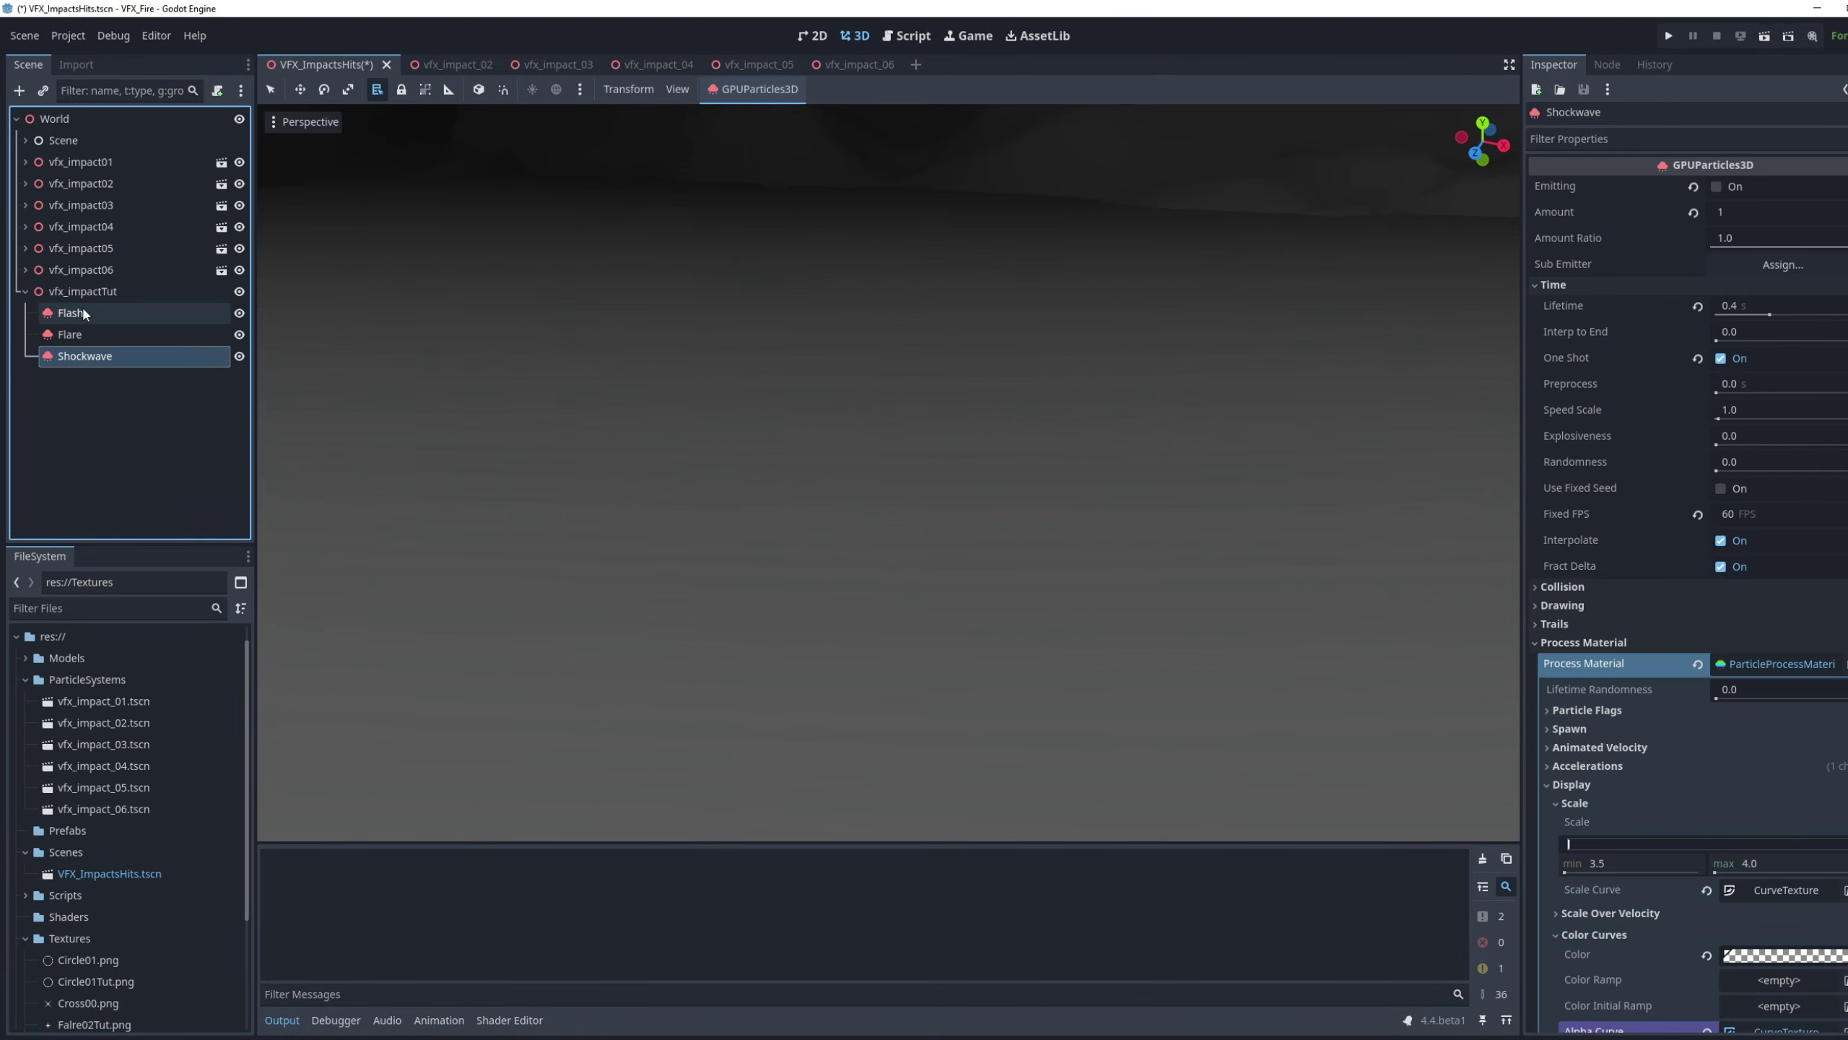
click(1721, 188)
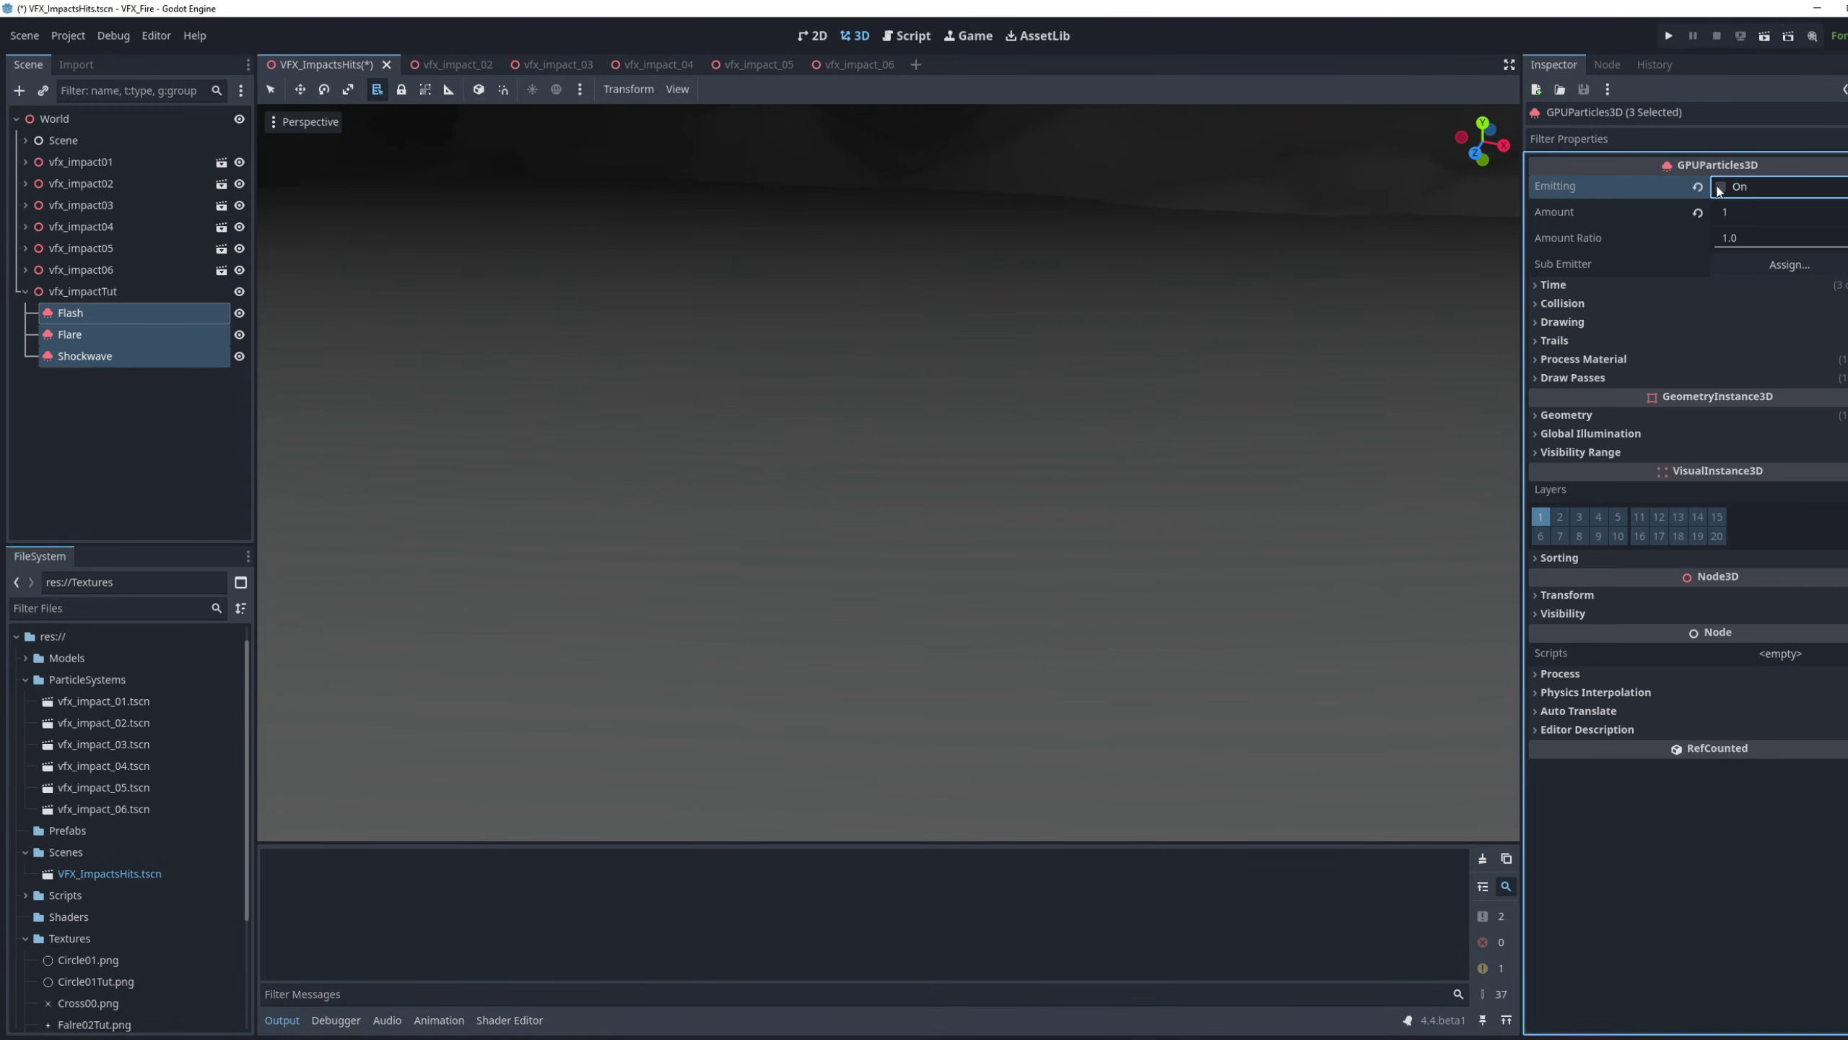
click(1721, 188)
click(1721, 187)
click(1721, 187)
click(1721, 188)
Raise the Shockwave's scale range to min 4.5 and max 5.0
click(135, 356)
scroll(1814, 679, down, 5)
click(1655, 536)
text(4)
click(1777, 535)
text(5)
click(1638, 537)
text(4.5)
Reselect all three emitters and replay the combined hit effect several times
scroll(1698, 415, up, 5)
shift+click(70, 313)
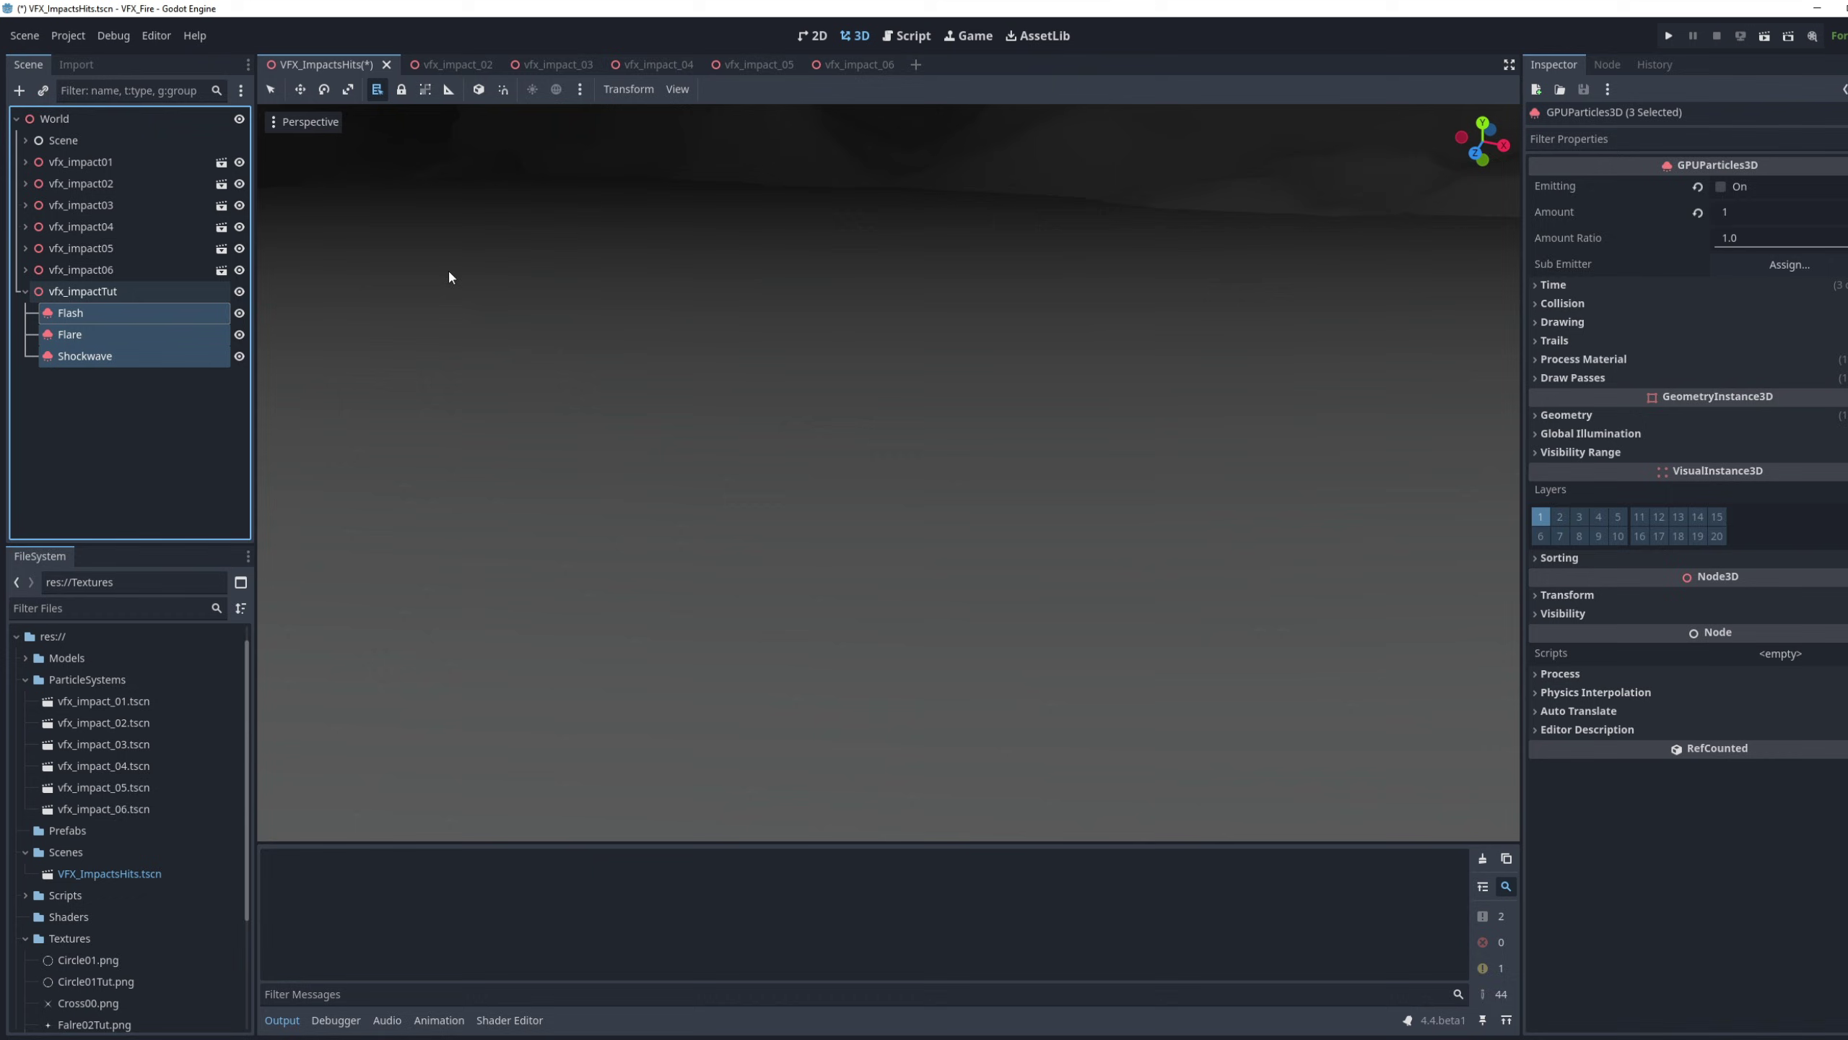
click(1720, 187)
click(1720, 187)
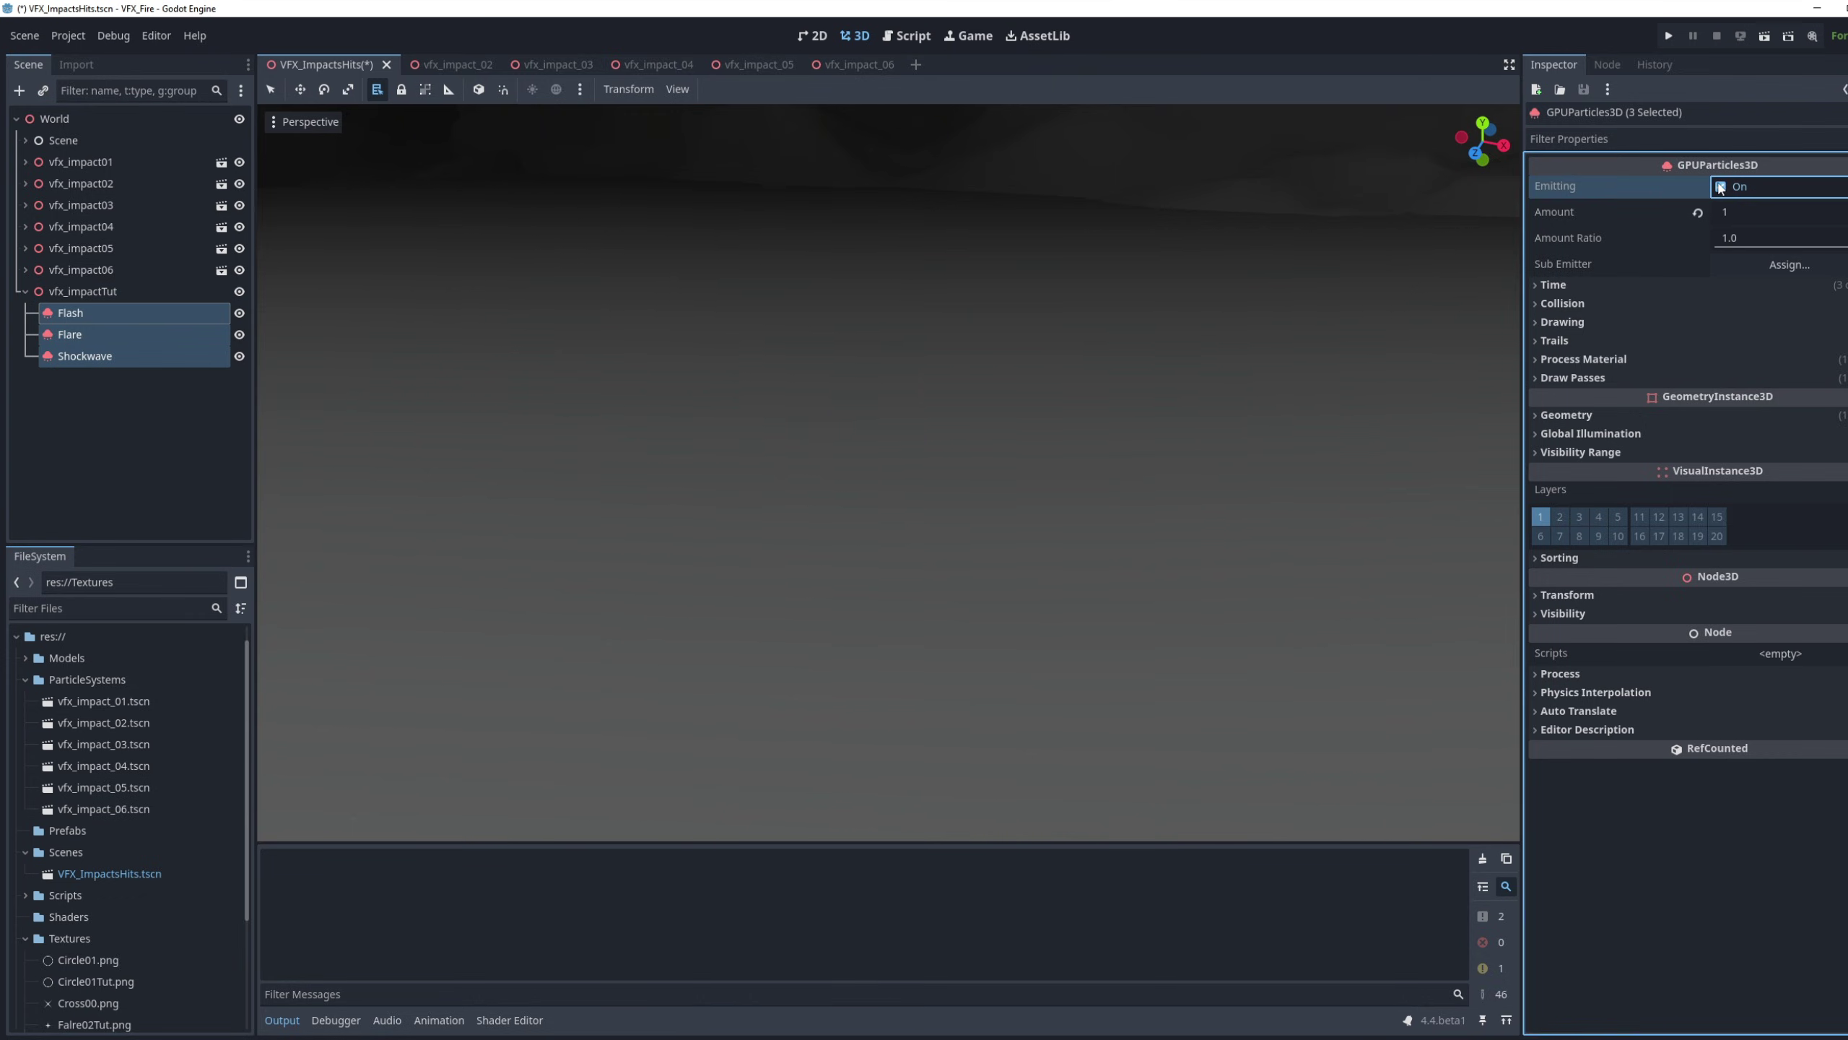
click(1720, 187)
click(1719, 187)
click(1720, 187)
click(104, 322)
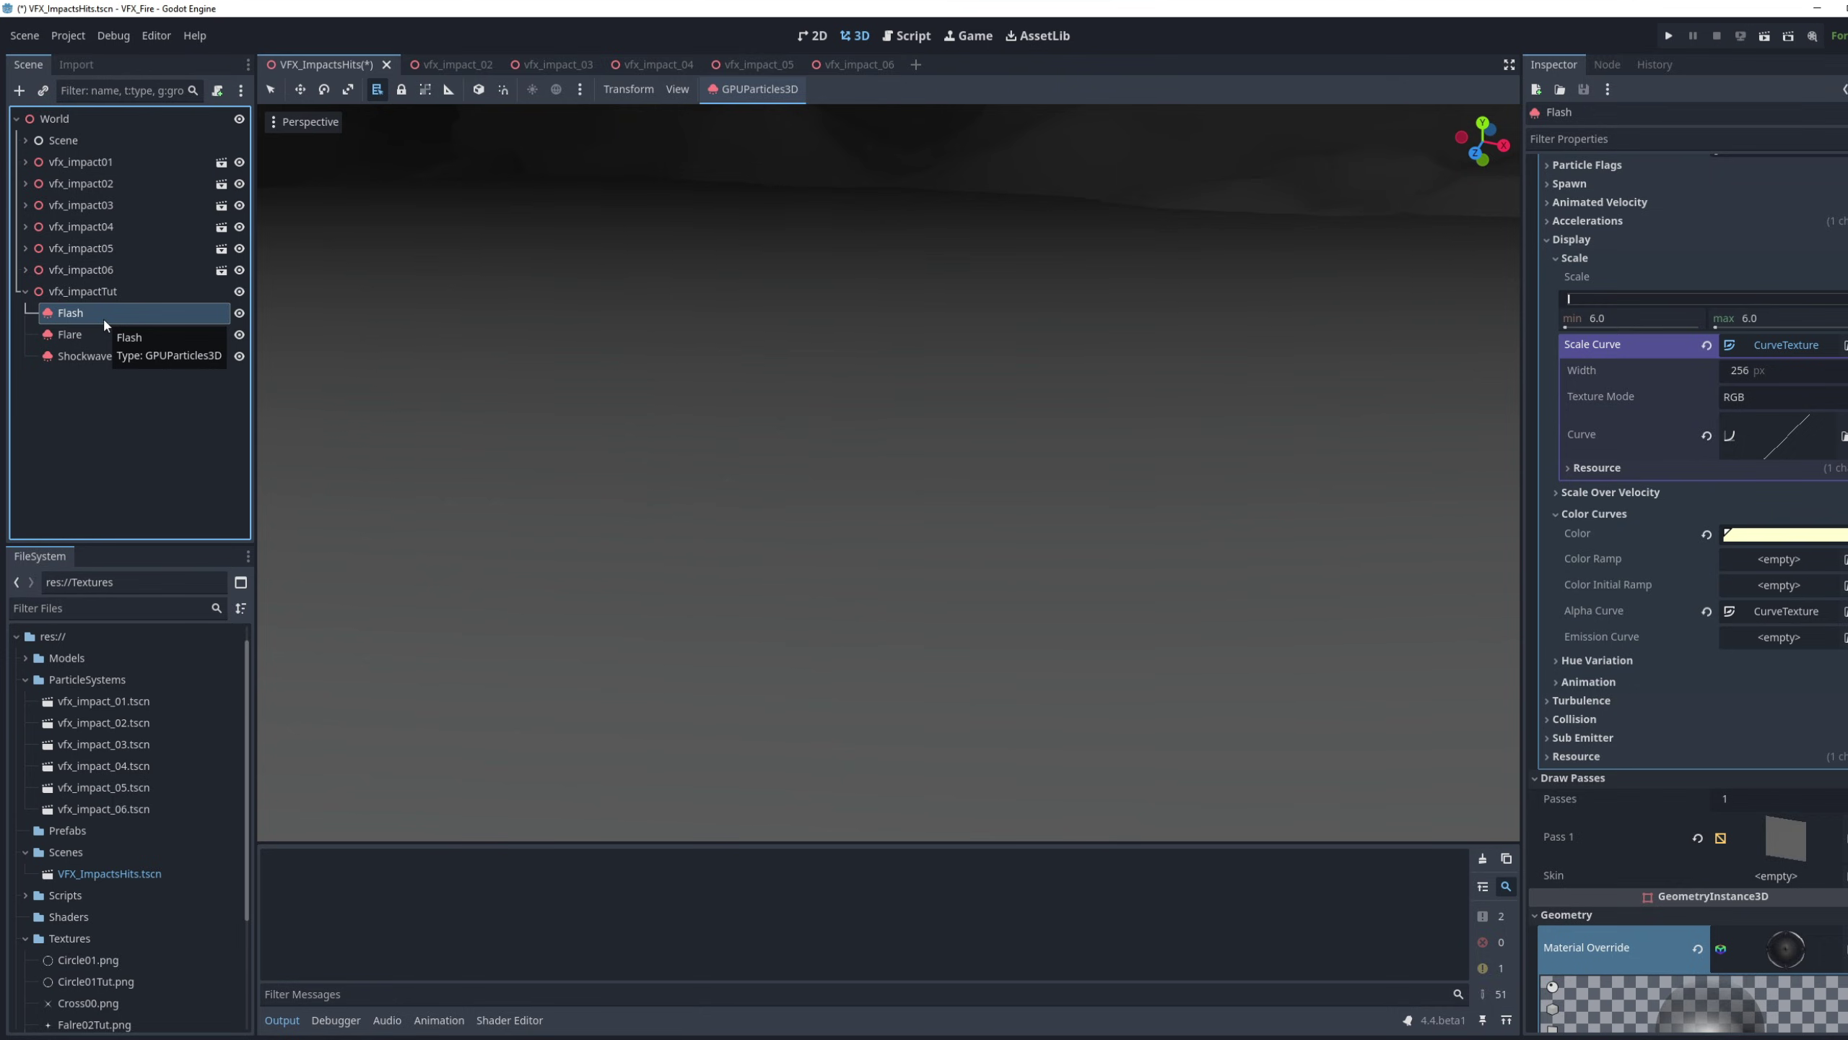
Duplicate the Flash particles below Shockwave and rename the copy Sparks
key(ctrl+d)
drag(101, 329, 75, 384)
double_click(76, 379)
text(Sparks)
key(Return)
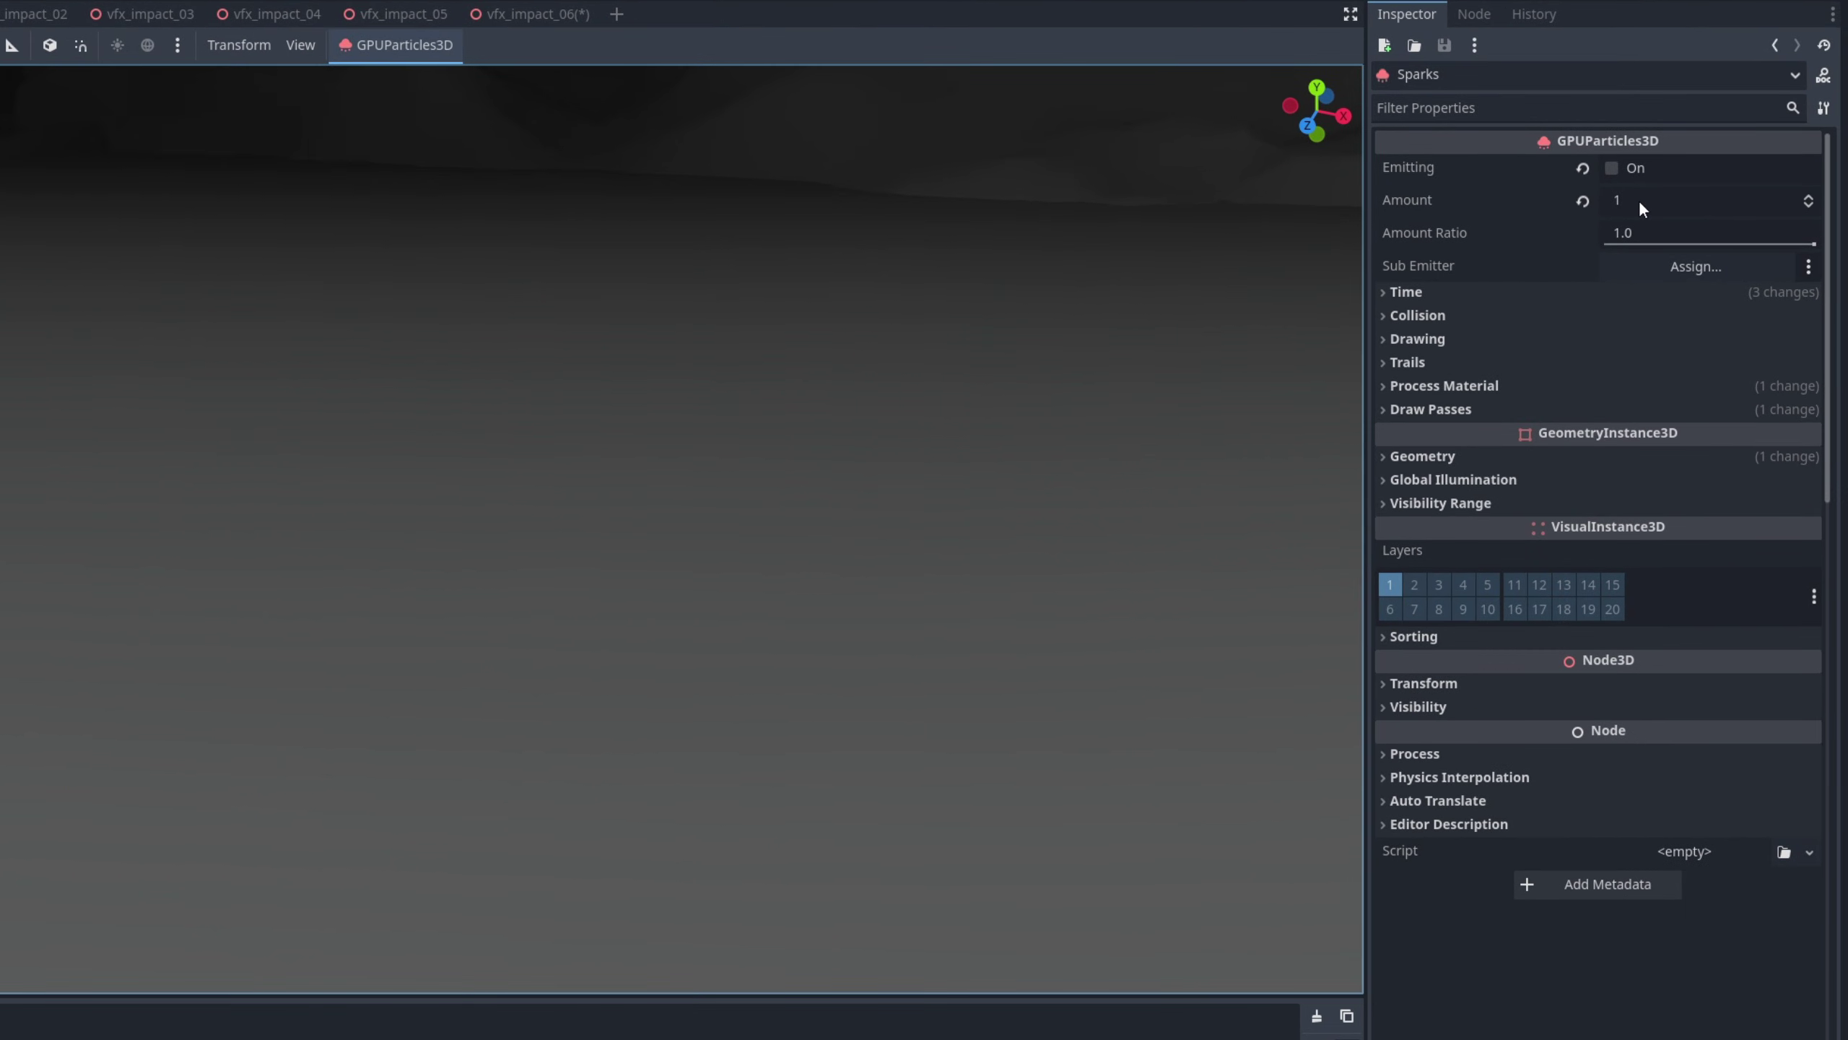
Give Sparks amount 20, lifetime 0.5 s and explosiveness 1, then test-fire it
click(1641, 204)
text(20)
key(Return)
click(1431, 291)
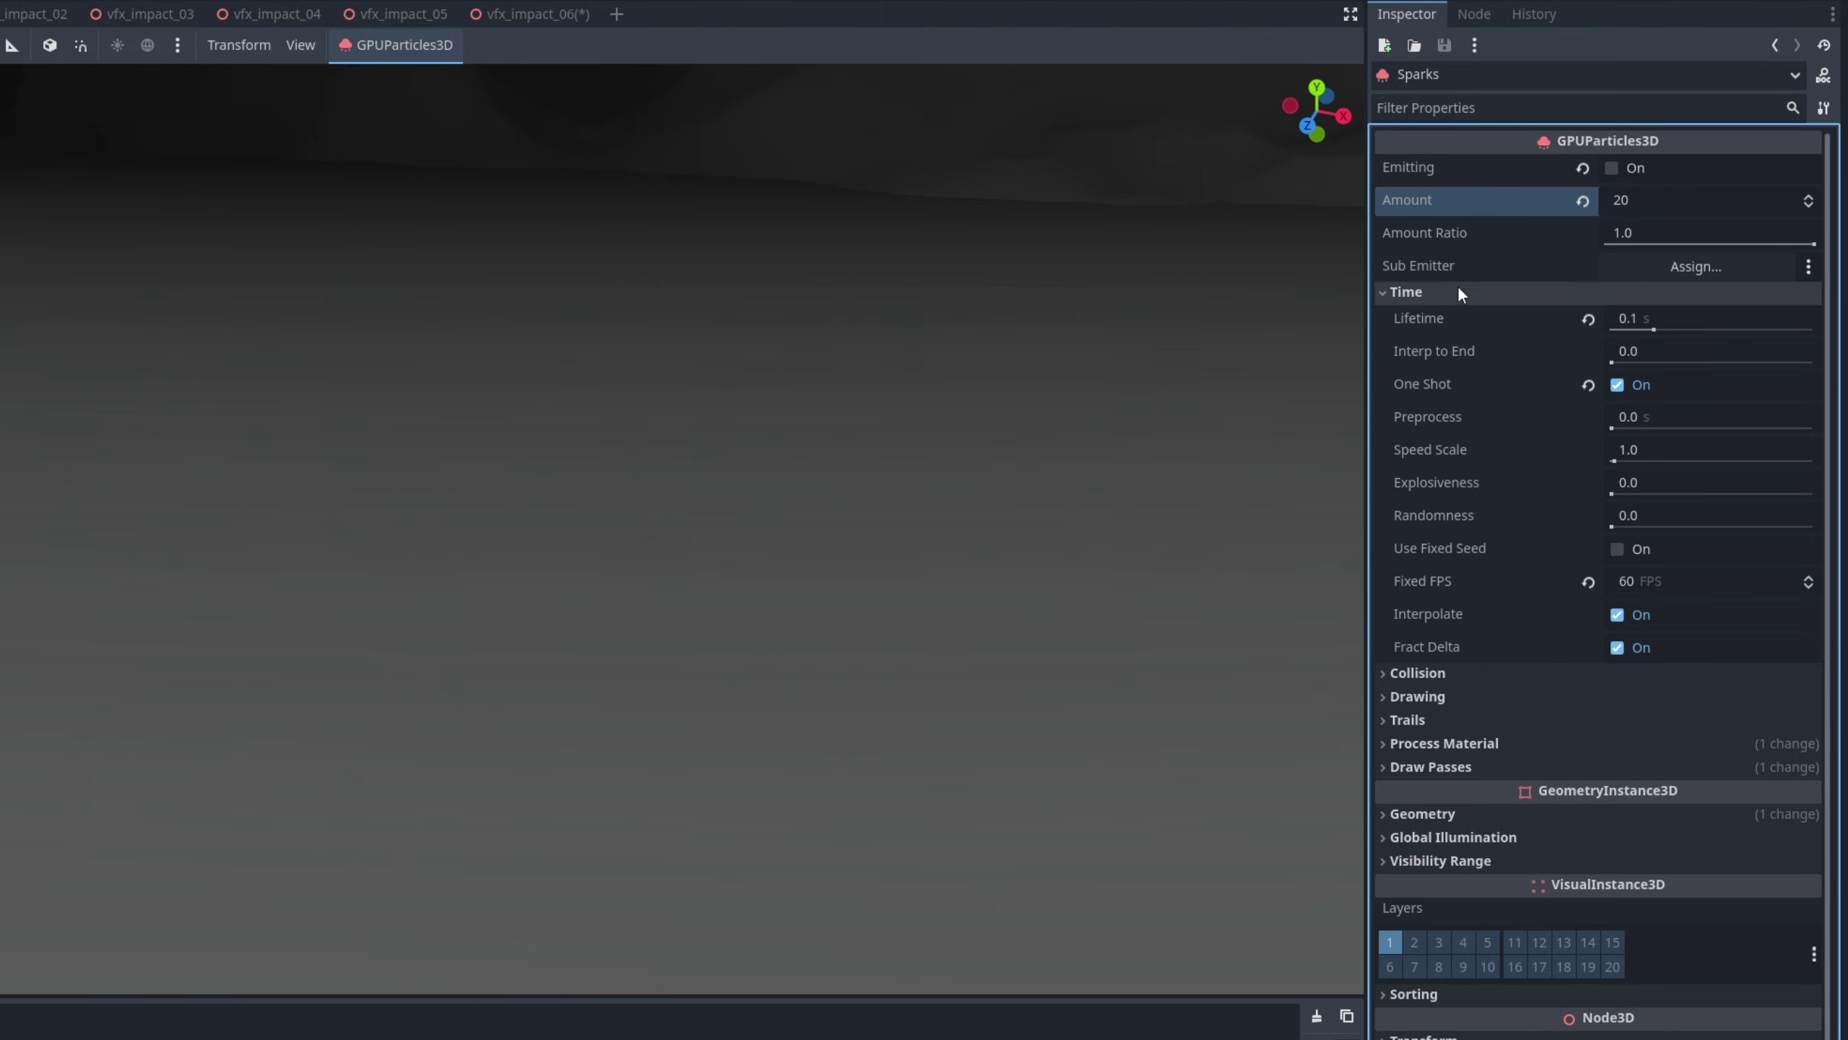
click(1677, 315)
text(.5)
key(Return)
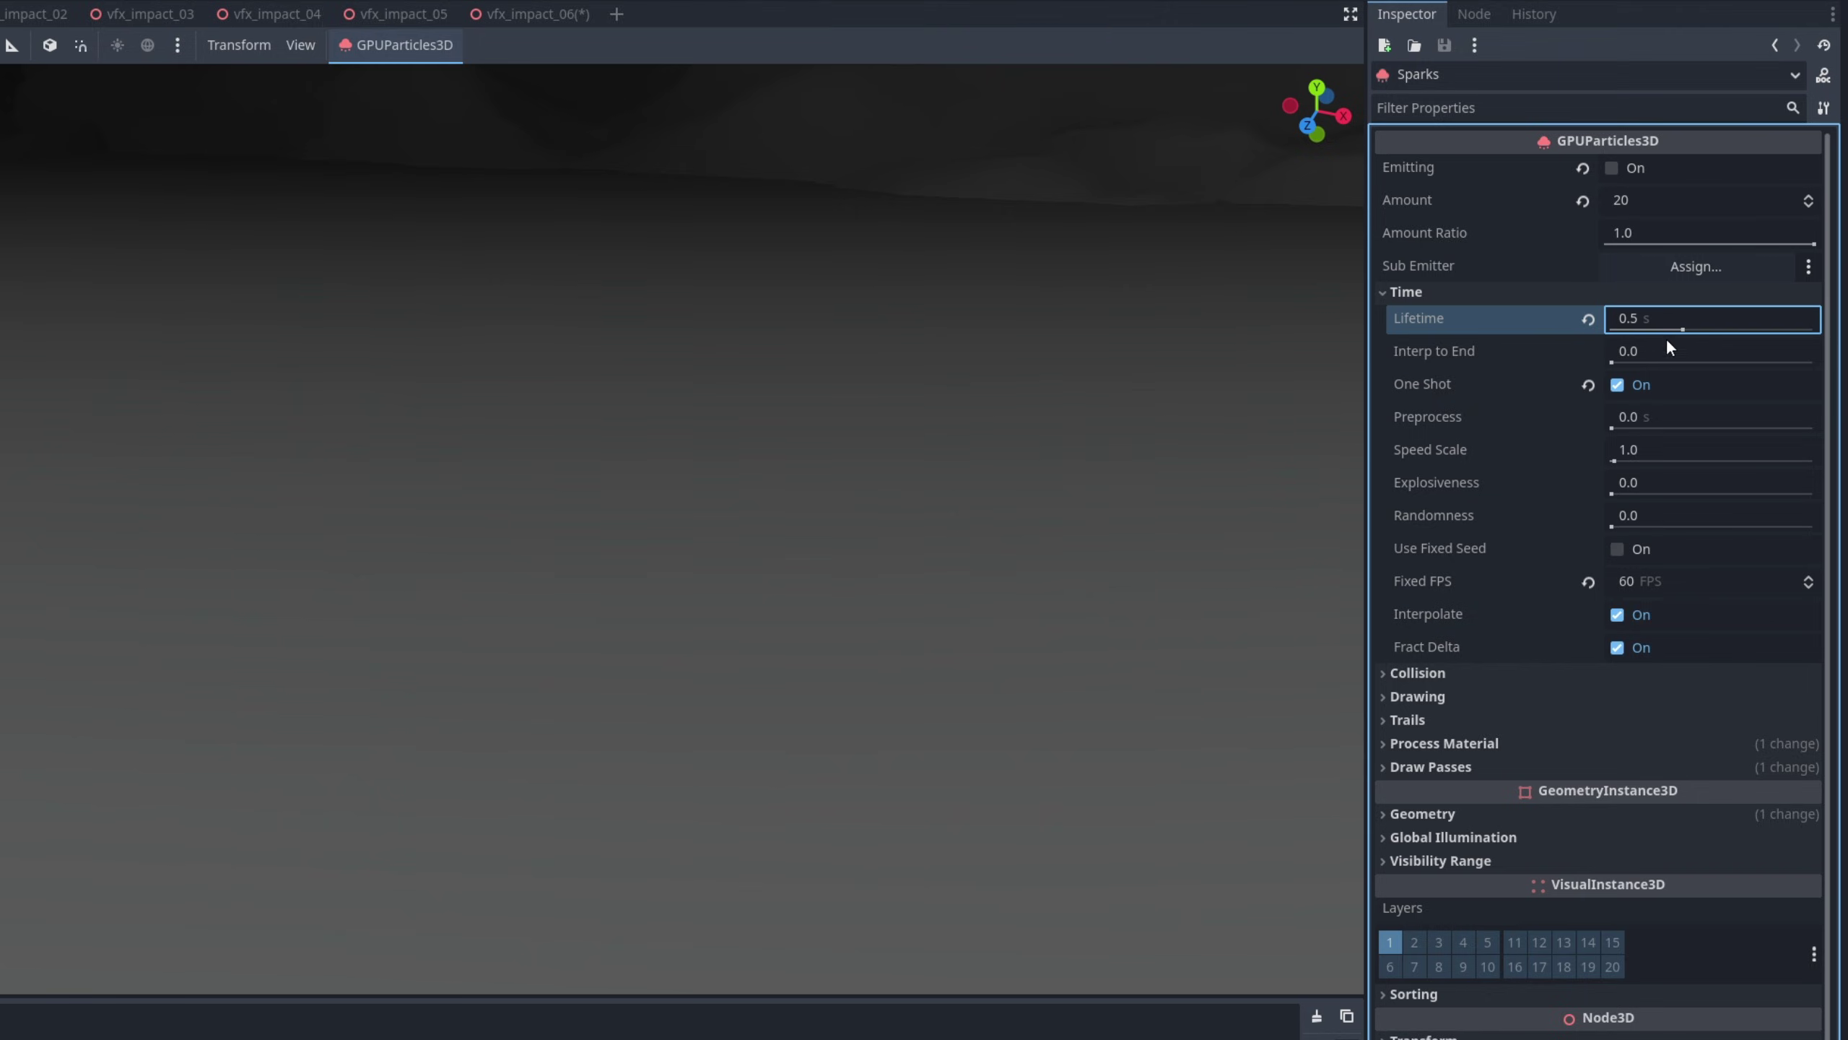
click(1637, 481)
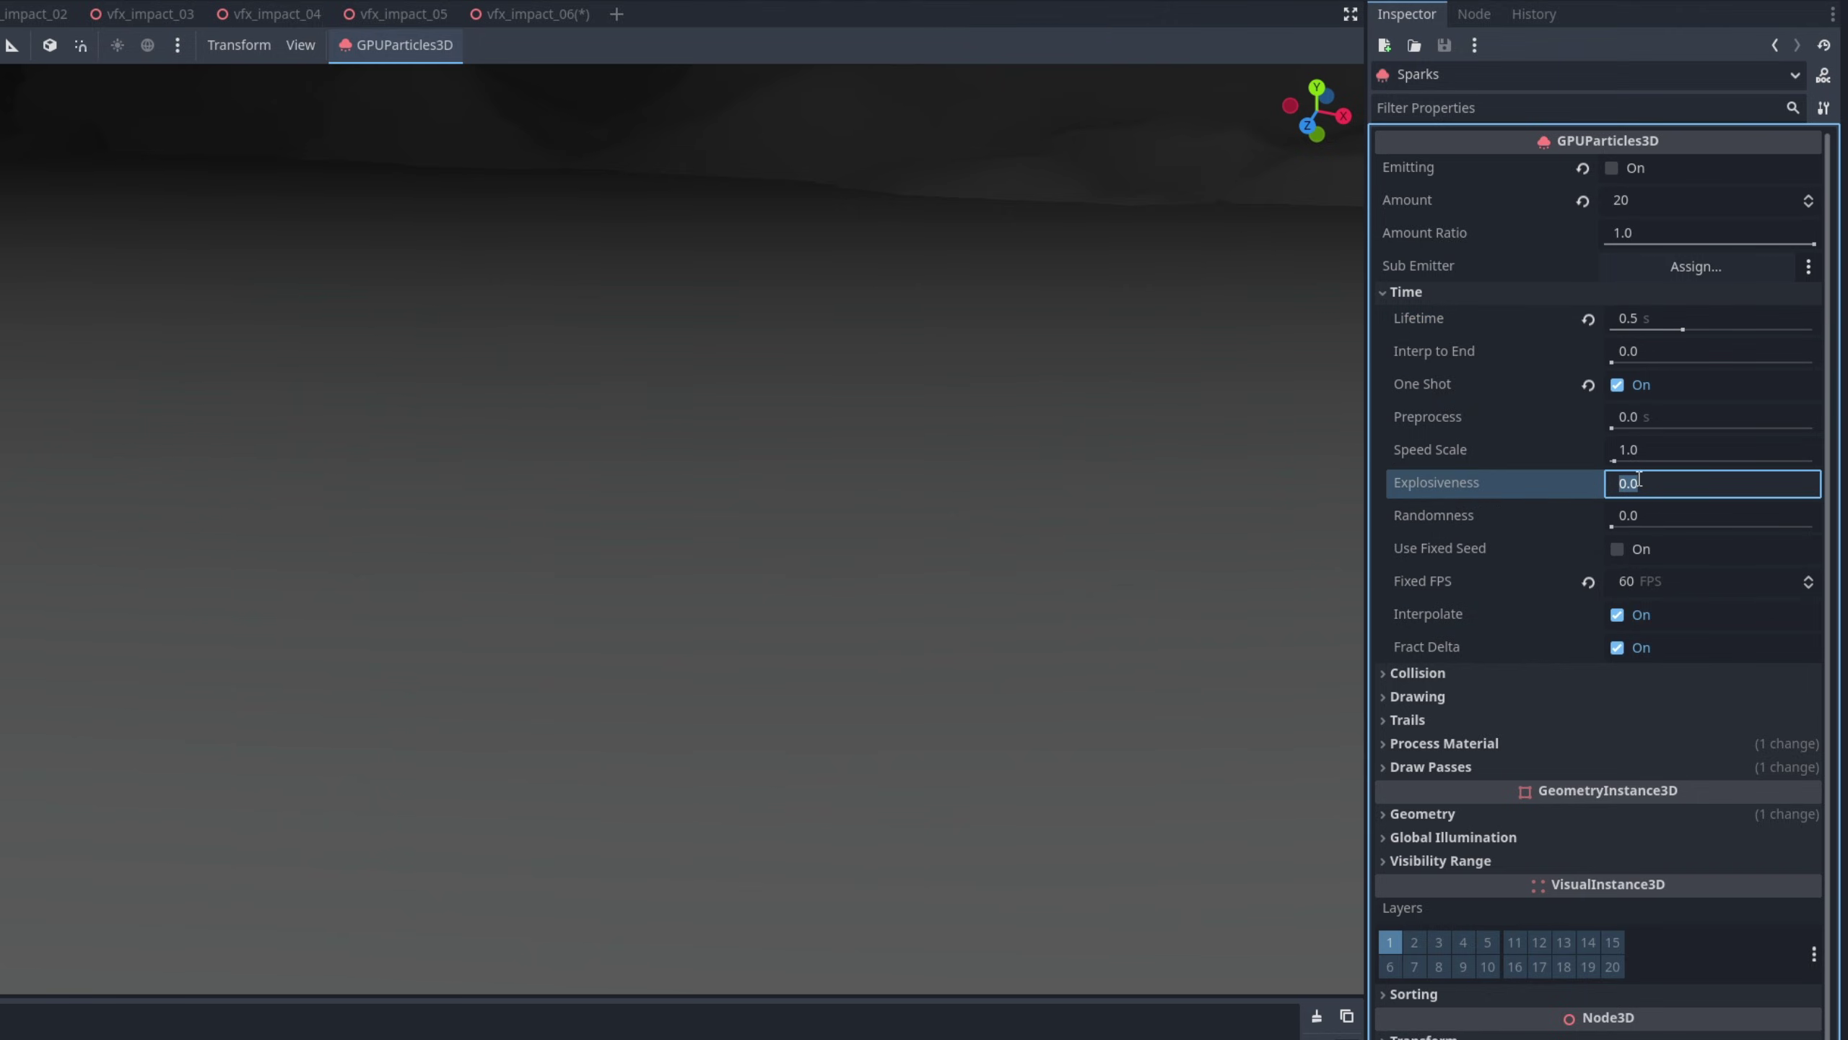
text(1)
key(Return)
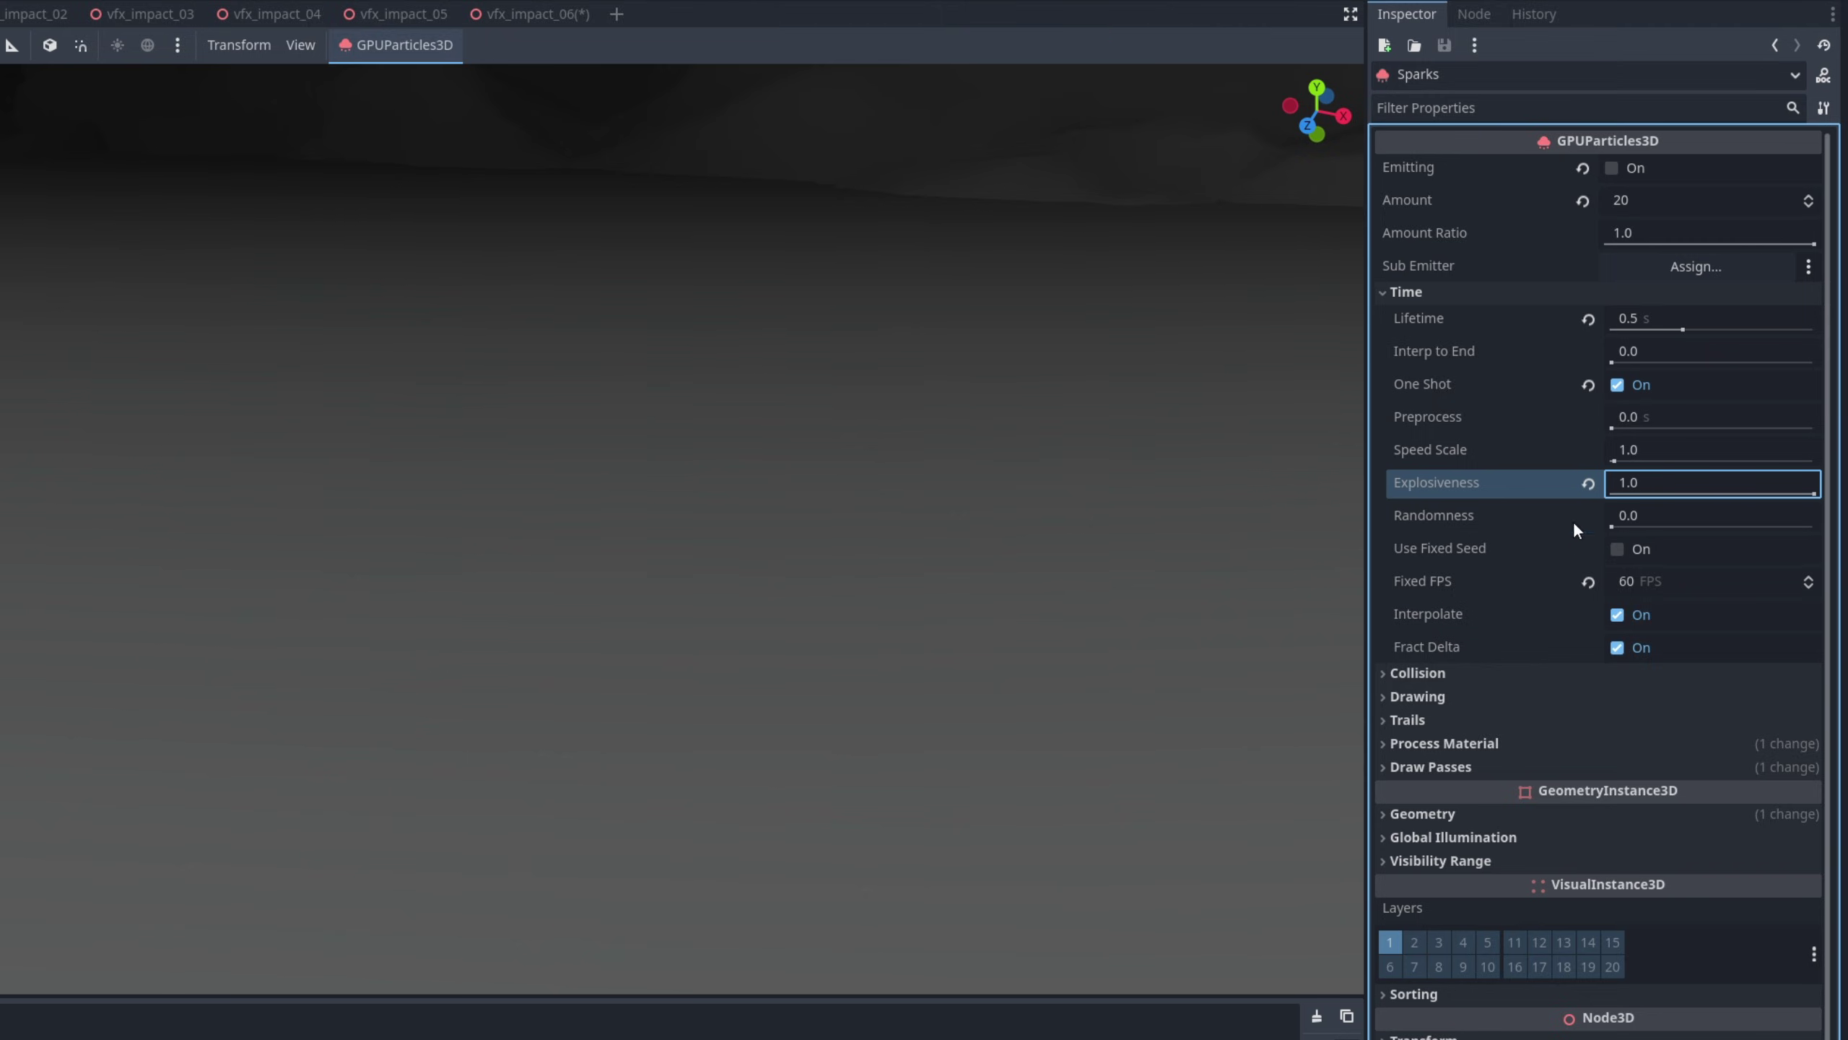
click(1612, 169)
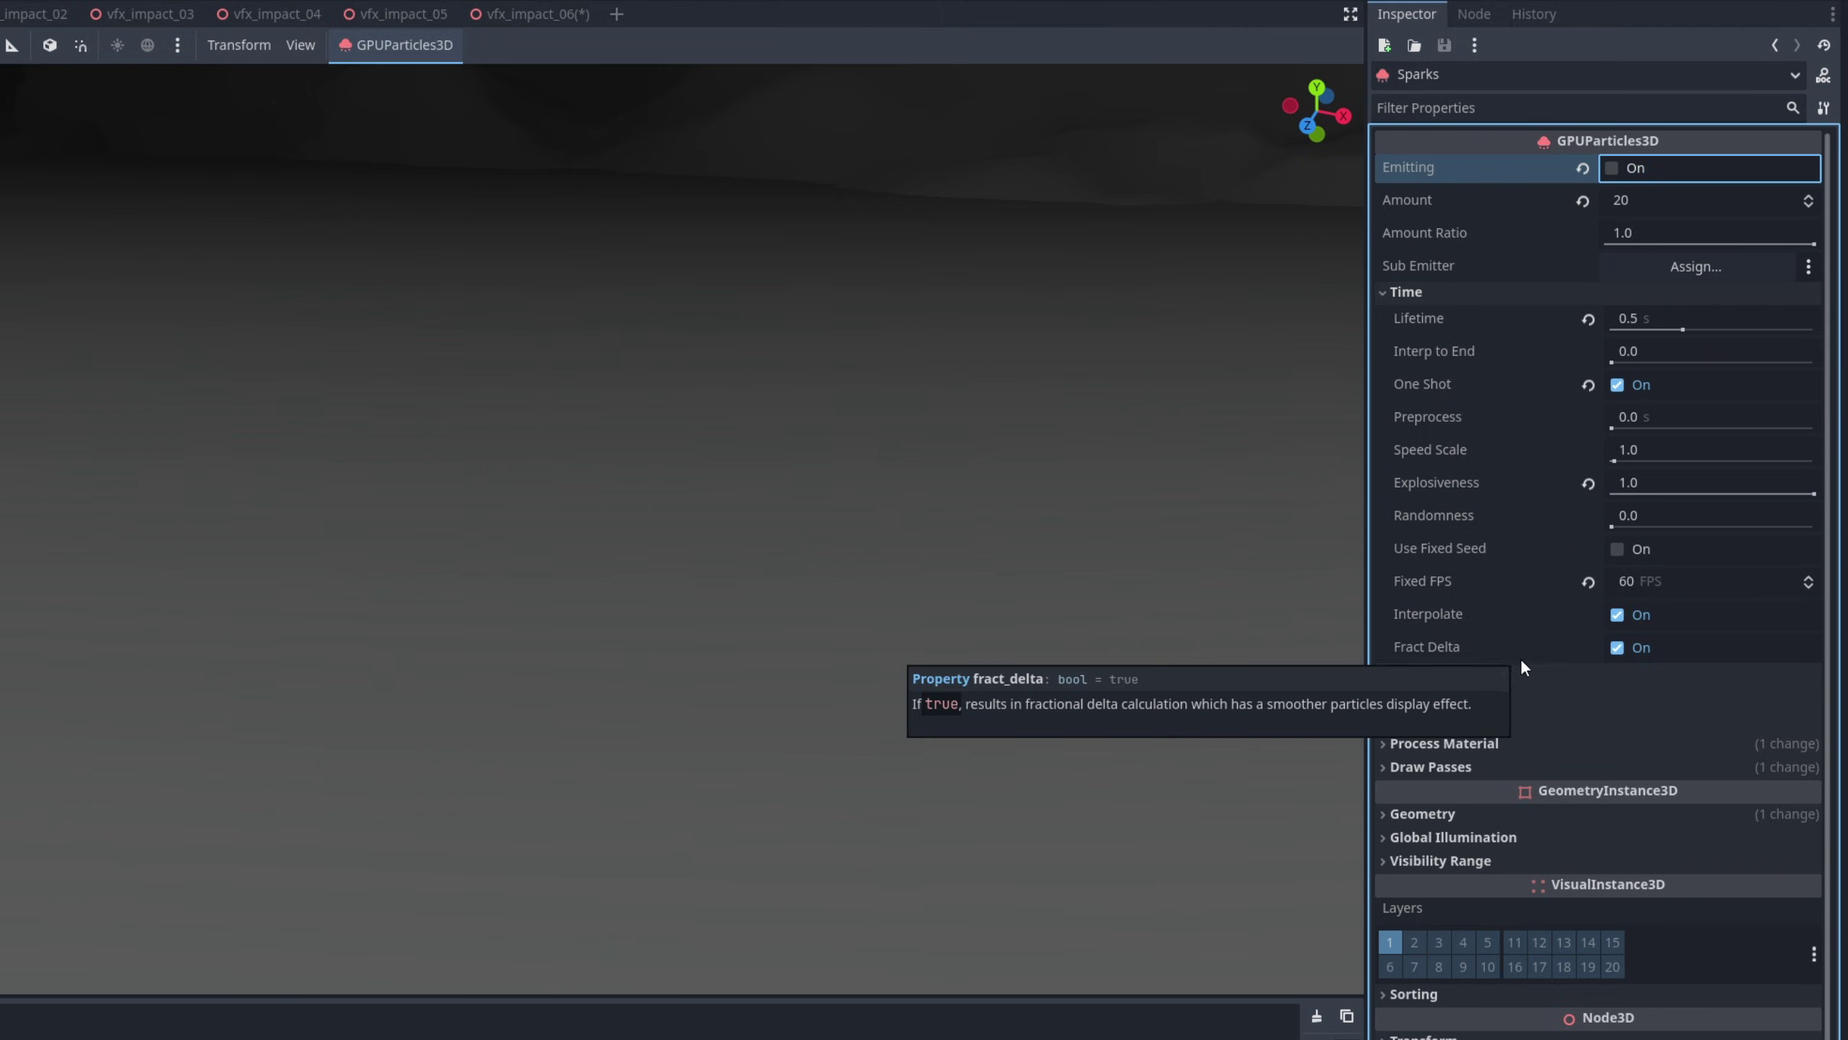
Make the Sparks' process material unique to this emitter
click(1717, 742)
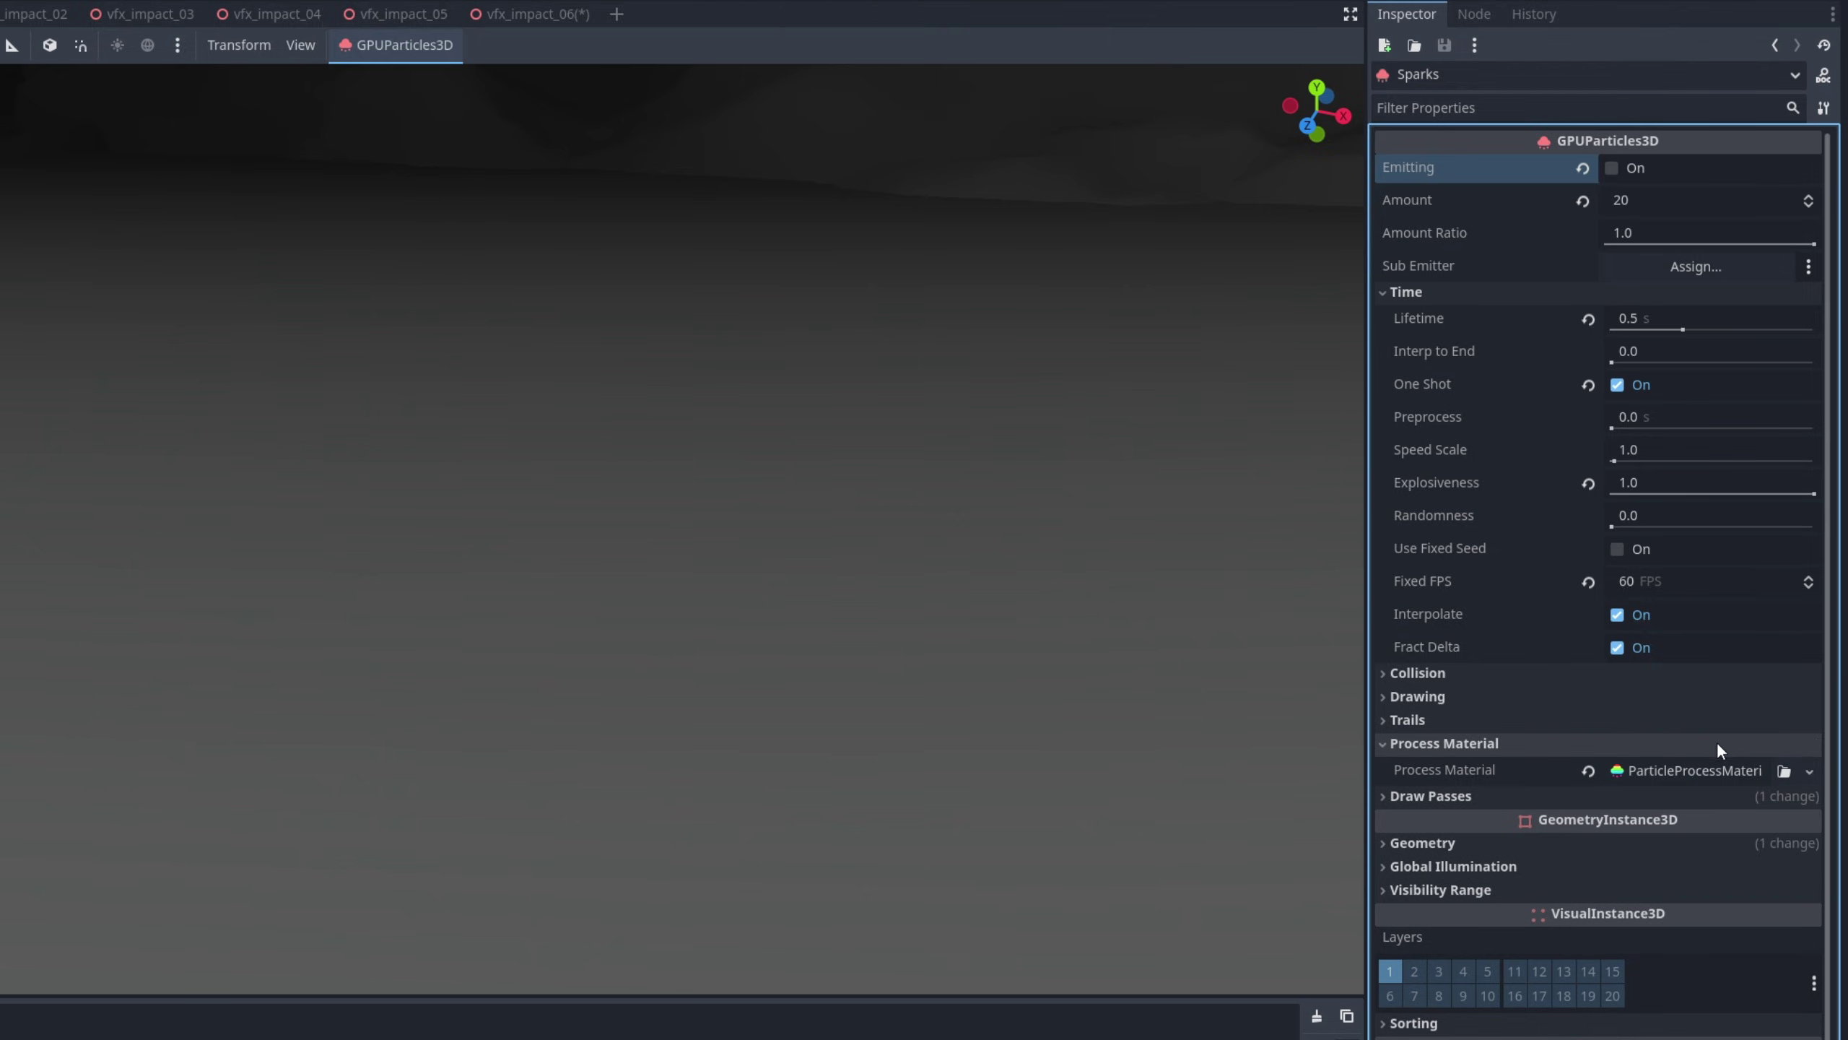
click(1811, 771)
click(1670, 906)
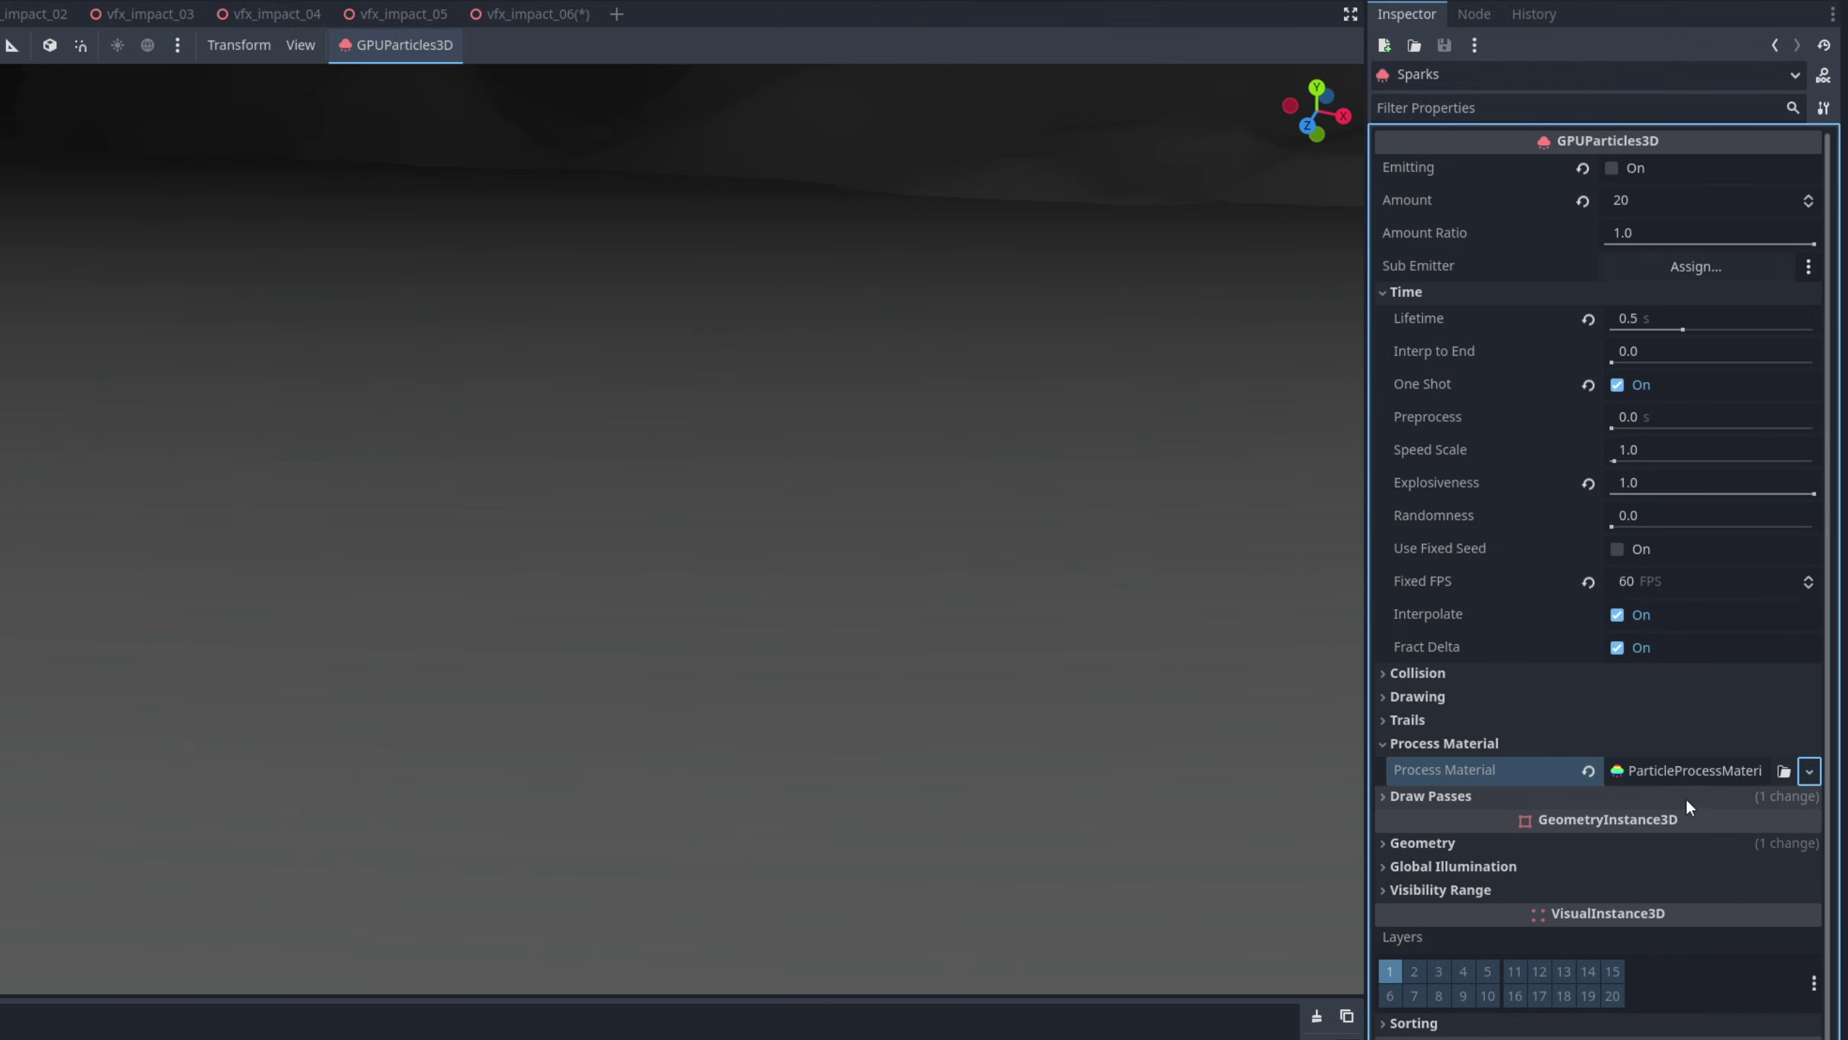
click(1649, 769)
Set the Spawn velocity spread to 180 degrees
scroll(1540, 769, down, 2)
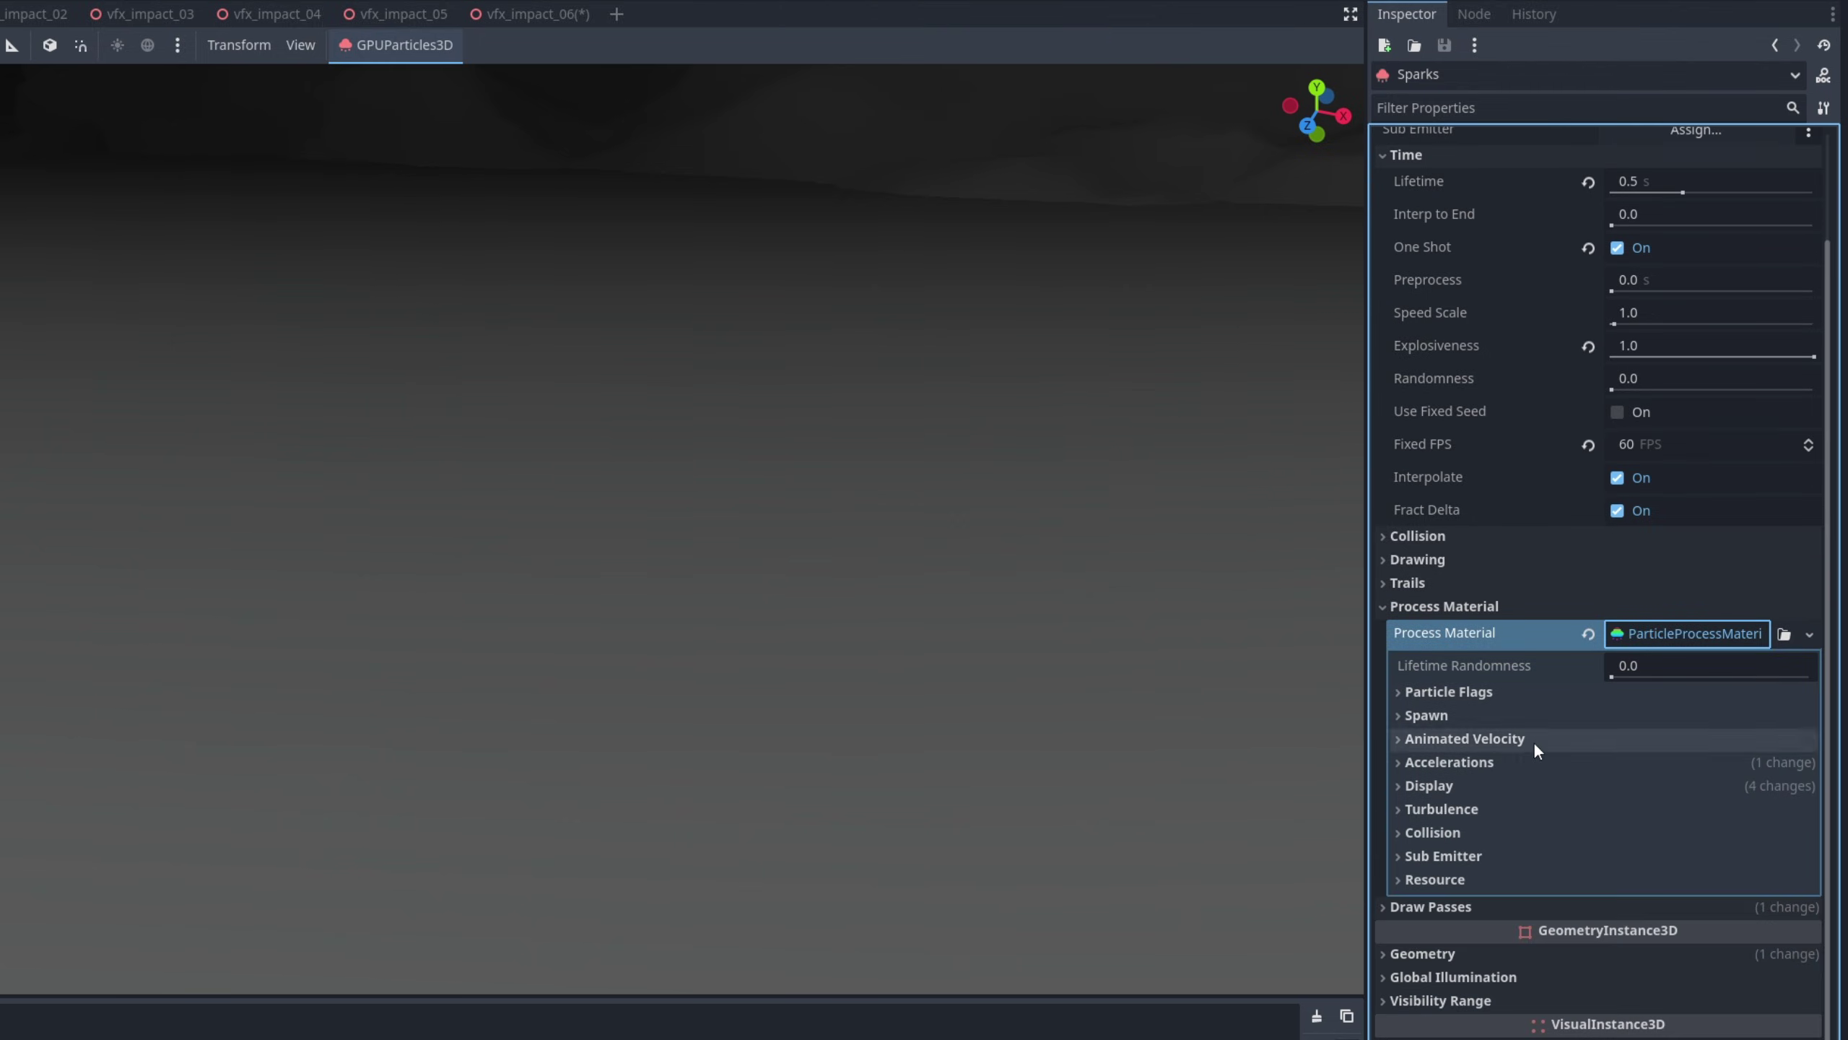
click(1485, 715)
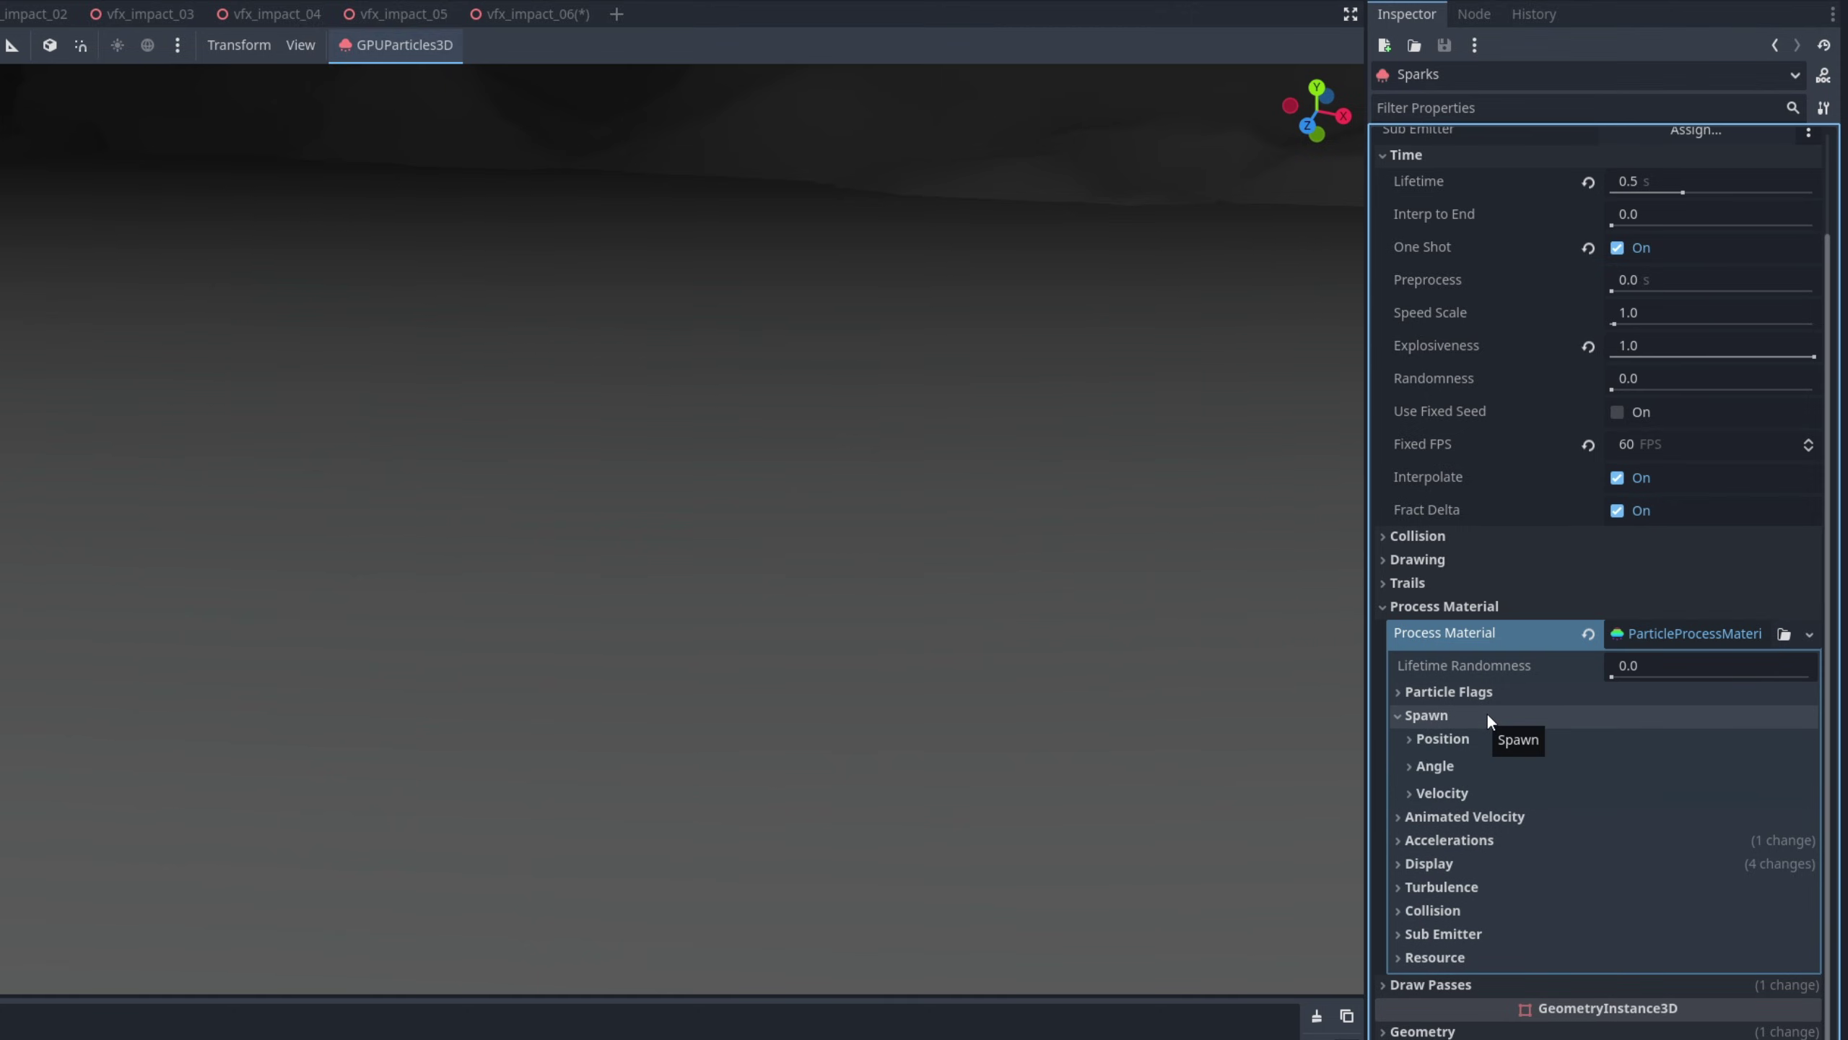
click(1442, 793)
scroll(1484, 776, down, 2)
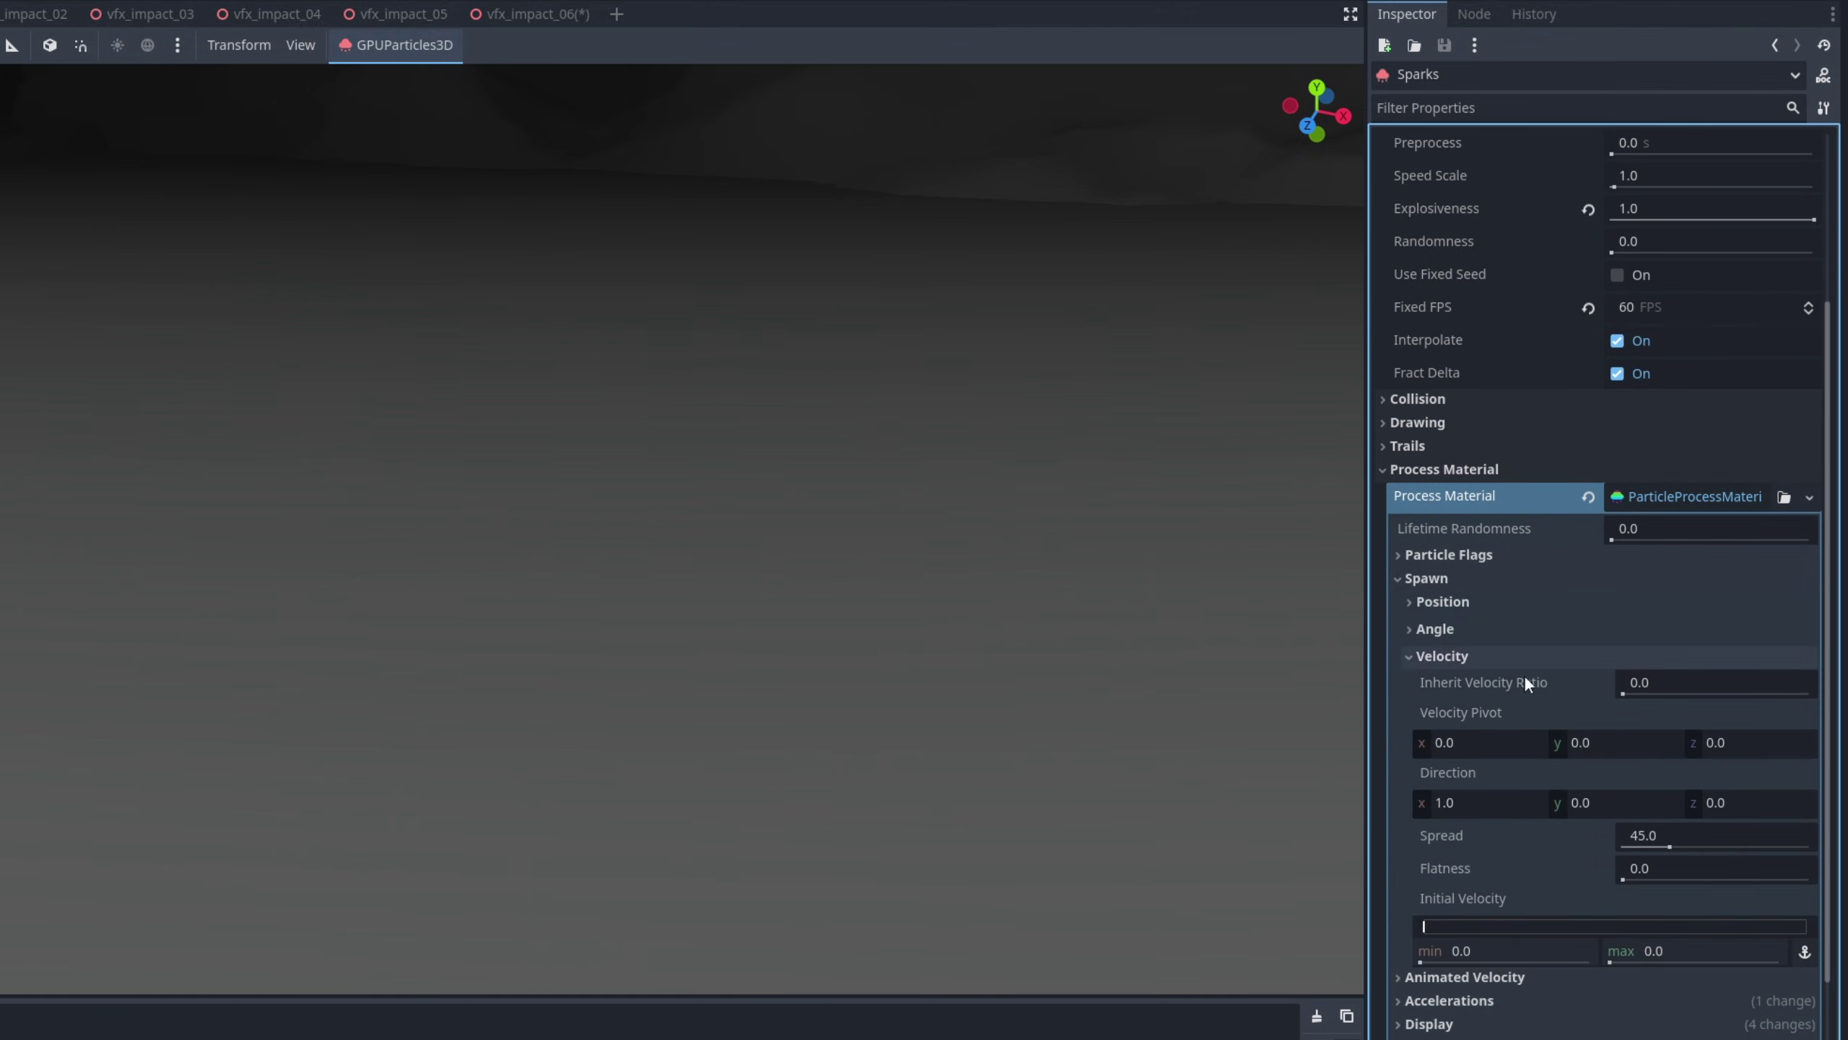
click(1645, 835)
text(180)
key(Return)
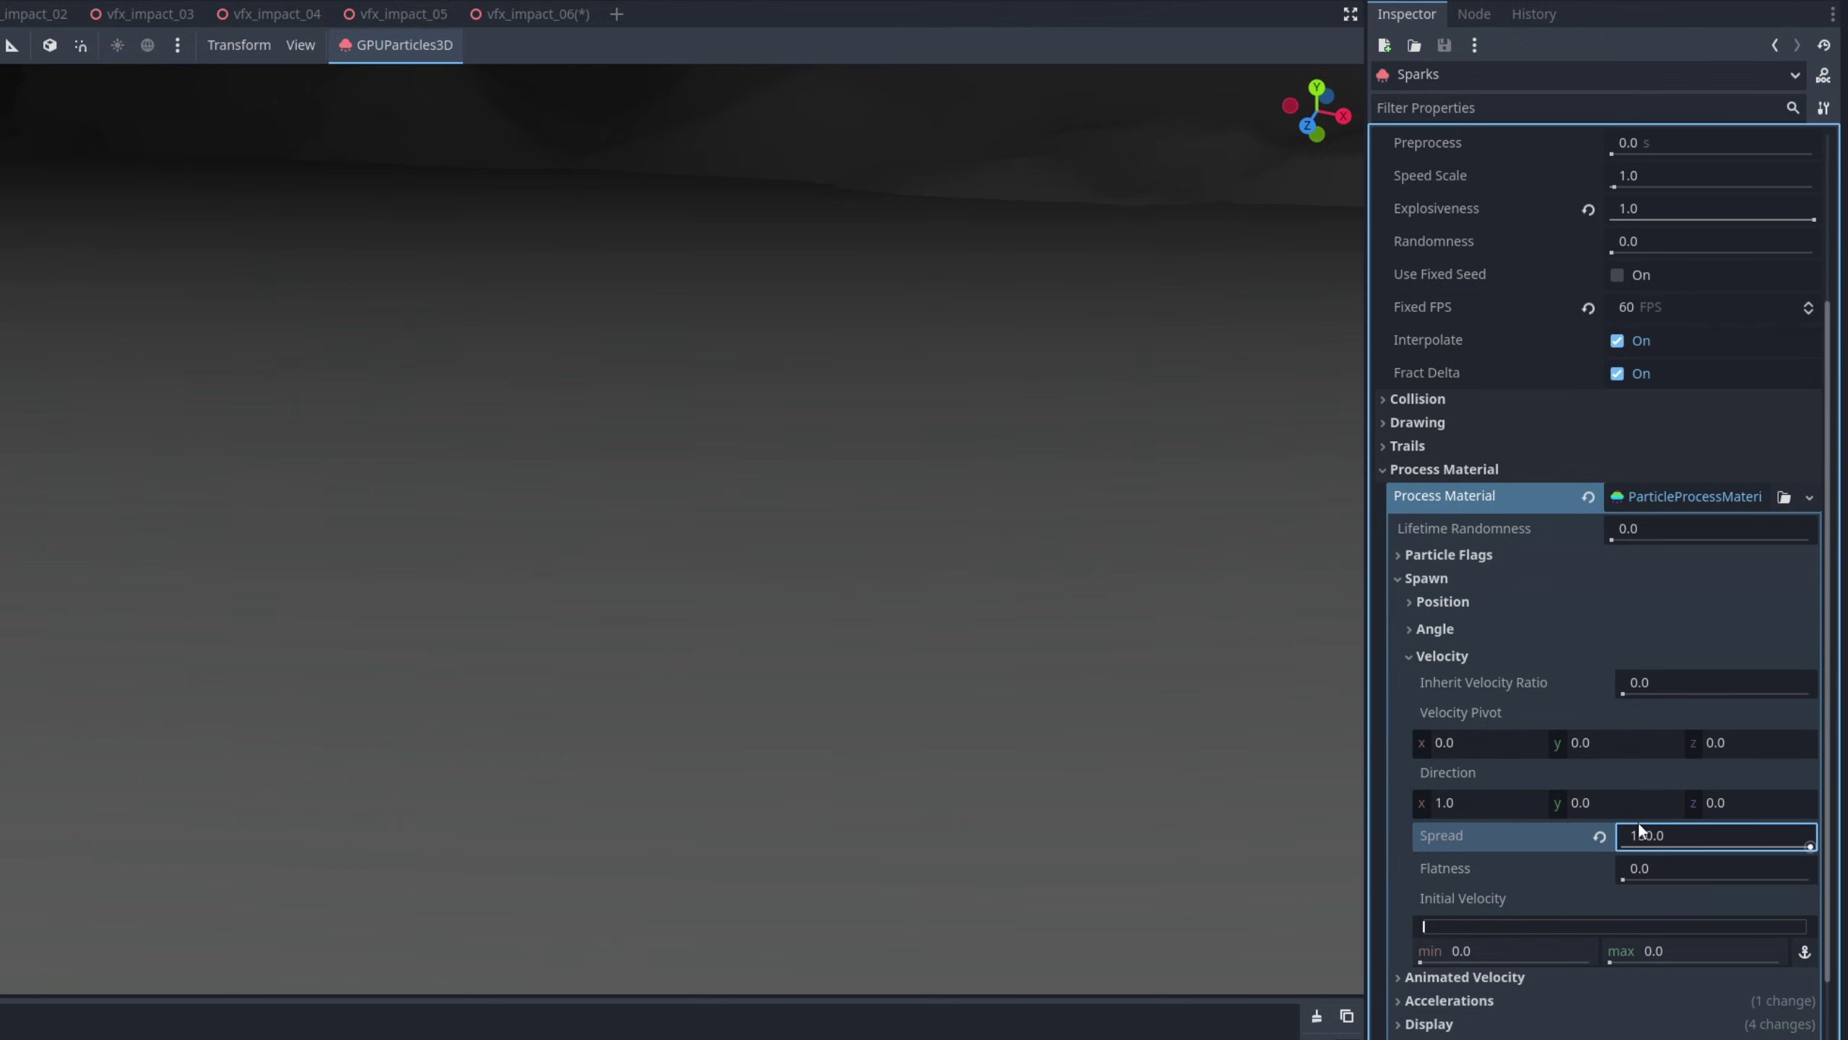
Set initial velocity to 5–25 and test-fire the spark burst twice
click(1499, 951)
text(5)
click(1674, 951)
key(Return)
scroll(1632, 198, up, 4)
click(1615, 169)
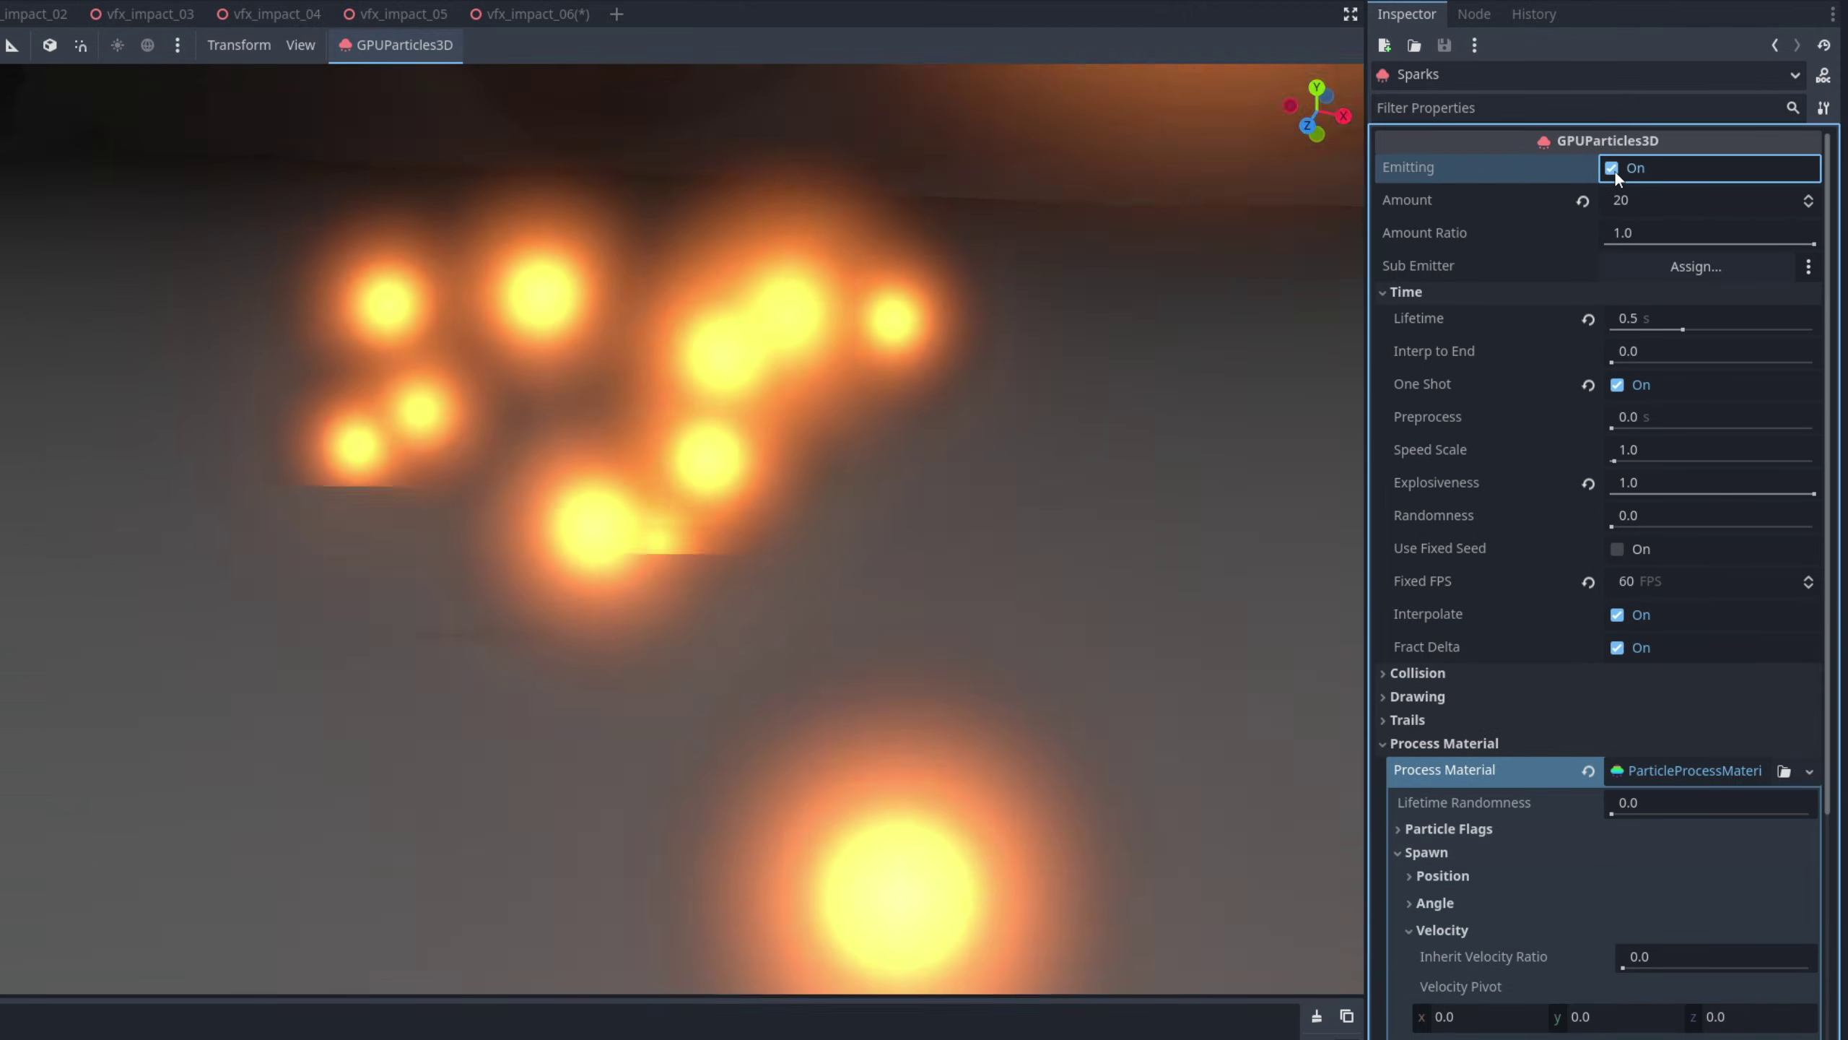
click(1613, 169)
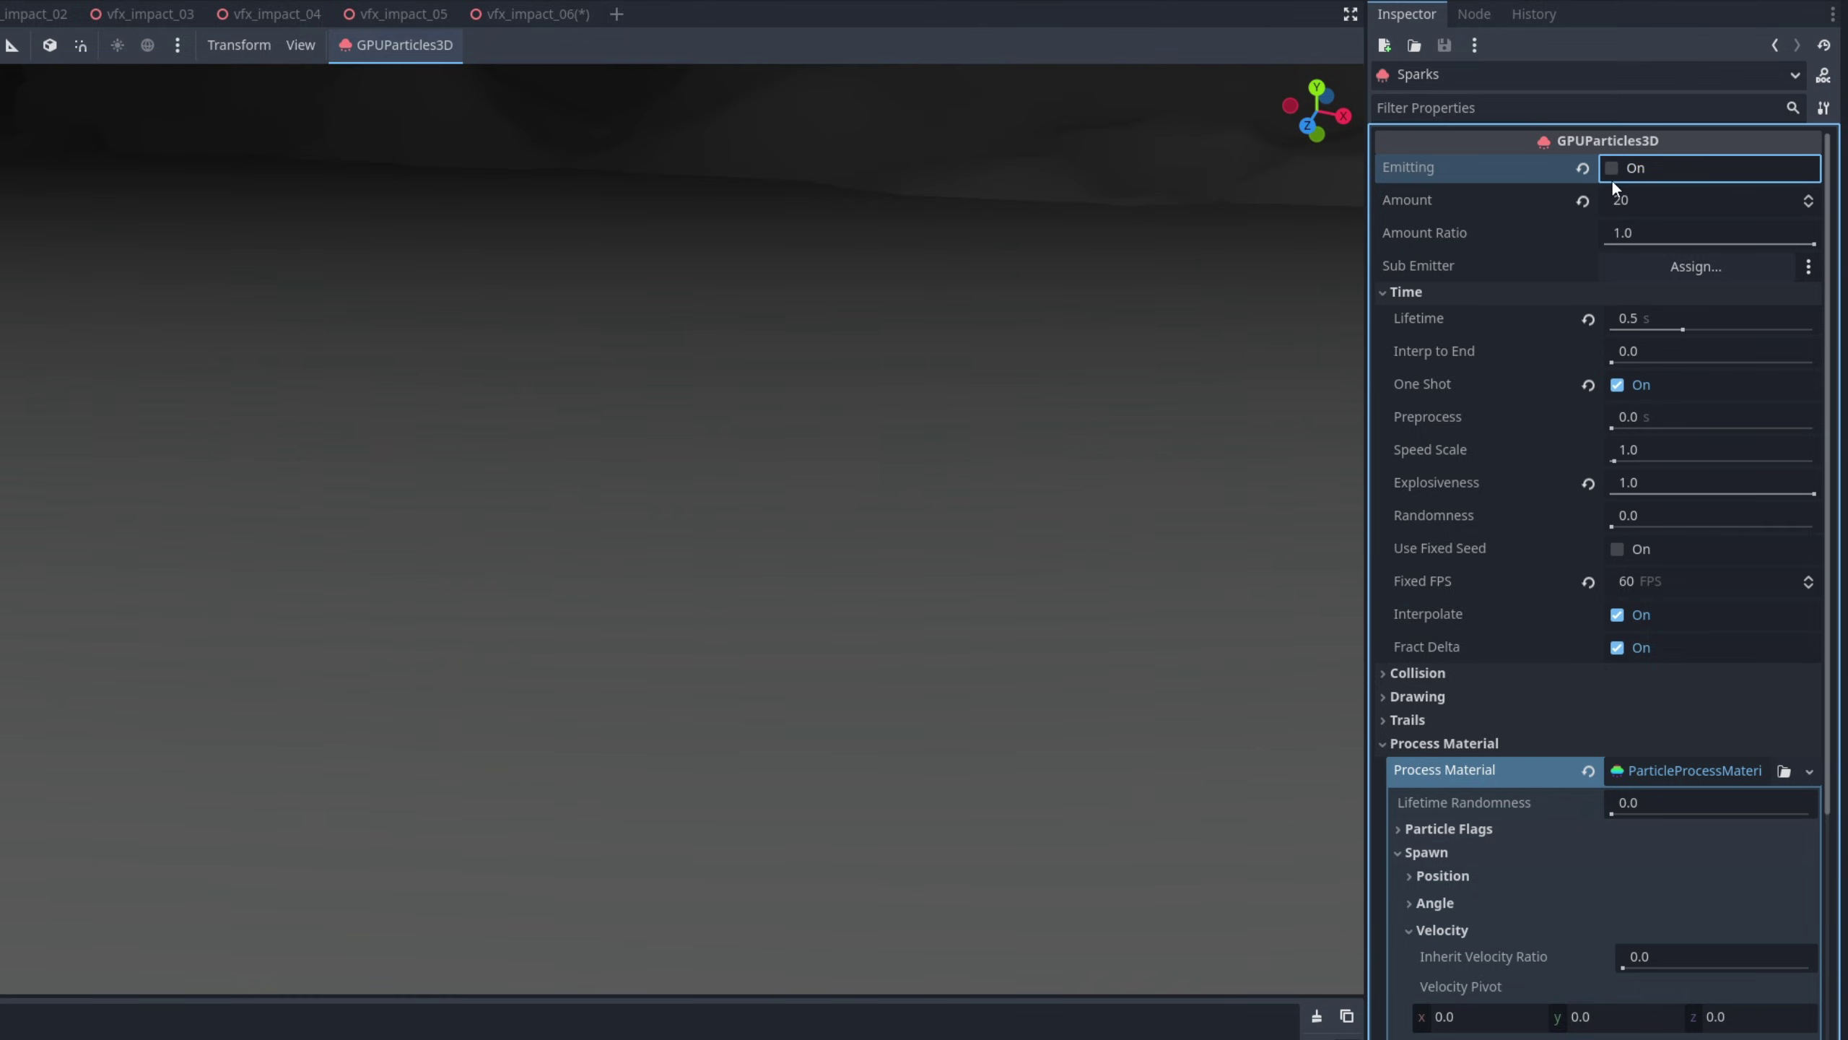
Set the Display particle scale range to 0.5–1.0
scroll(1588, 582, down, 5)
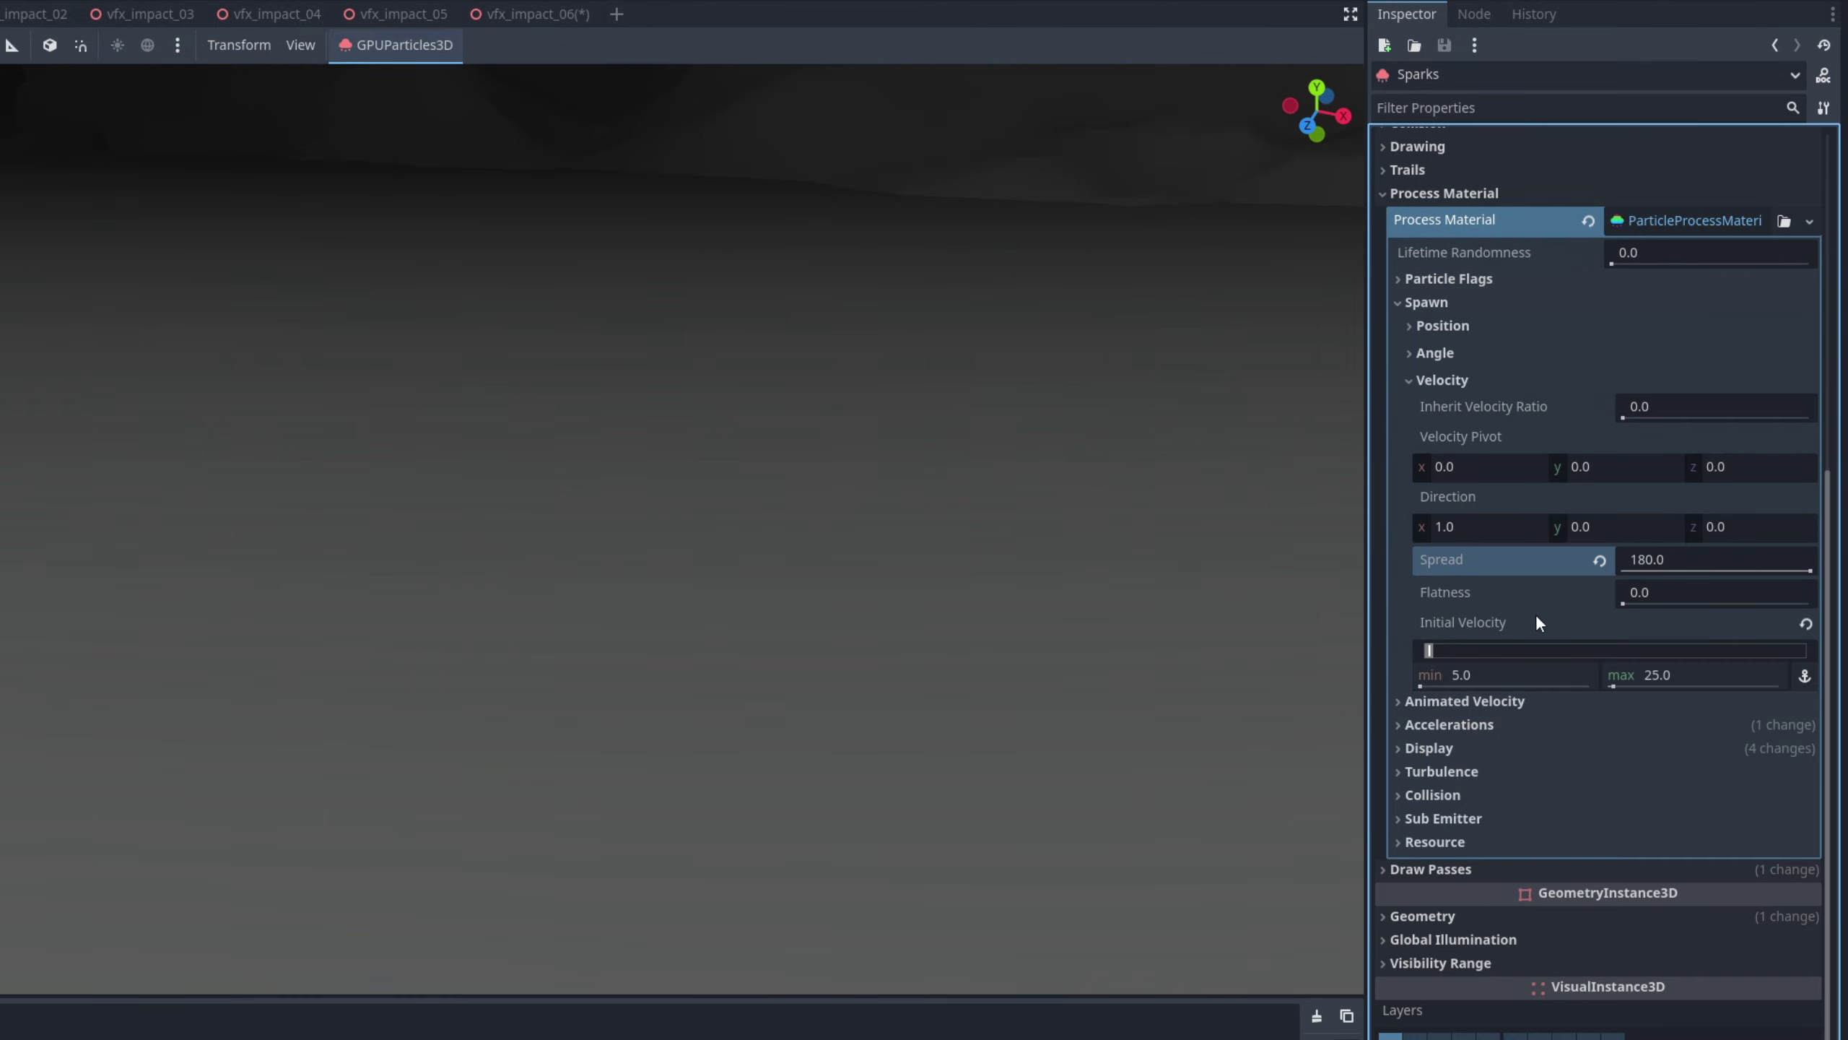
click(1533, 745)
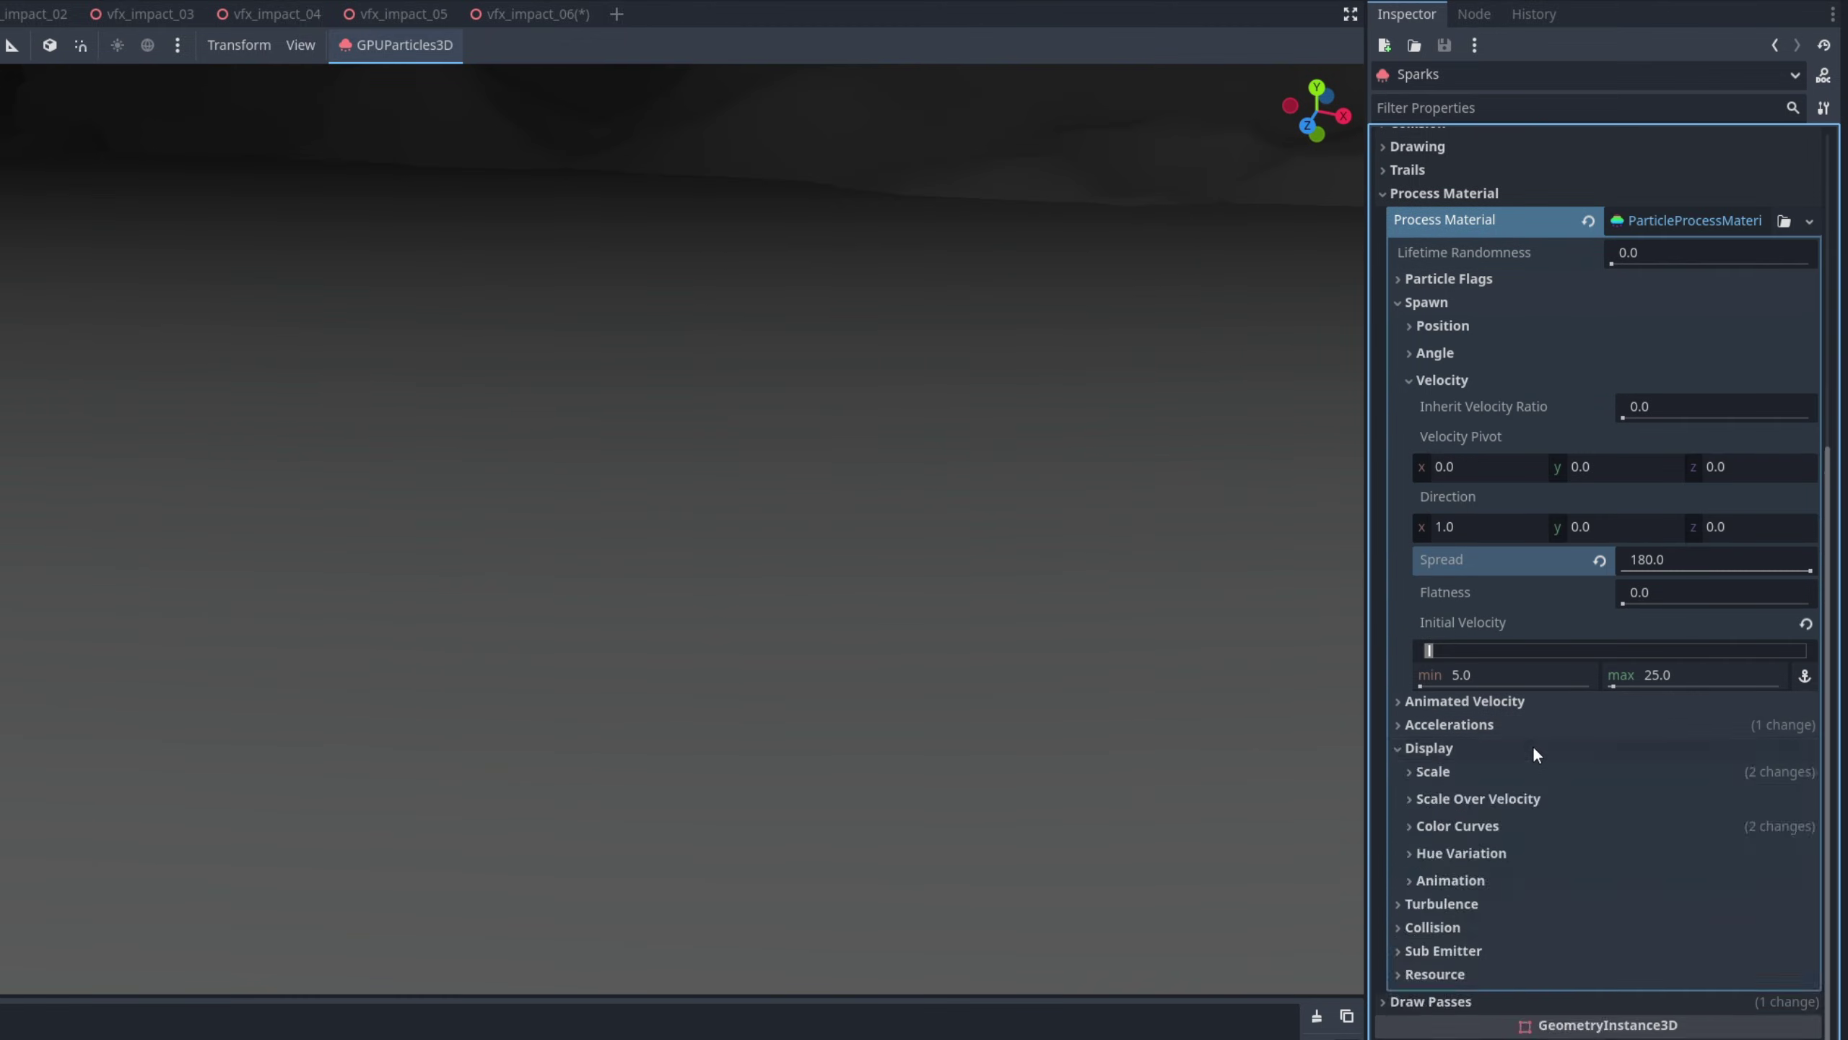
click(1590, 771)
scroll(1572, 757, down, 3)
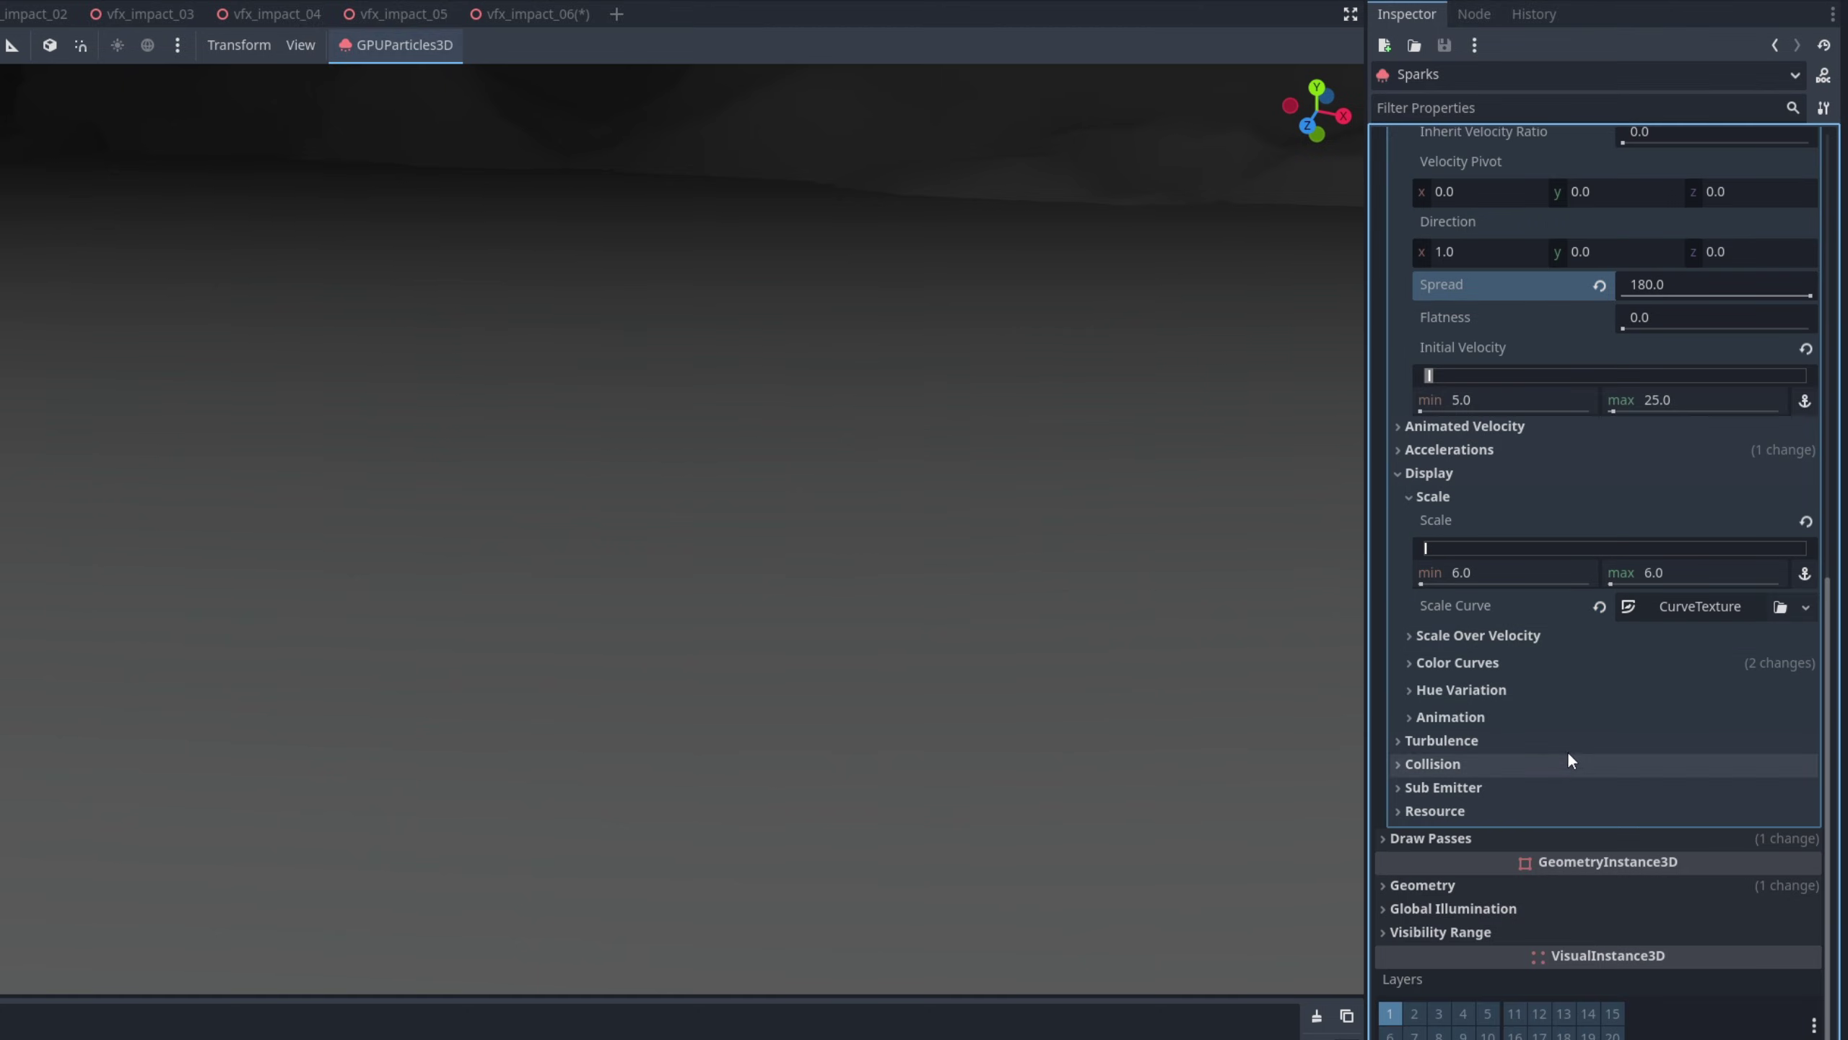
click(1502, 572)
text(0.5)
click(1642, 573)
text(1)
key(Return)
Test-fire the sparks twice to preview the new particle scale
scroll(1666, 510, up, 10)
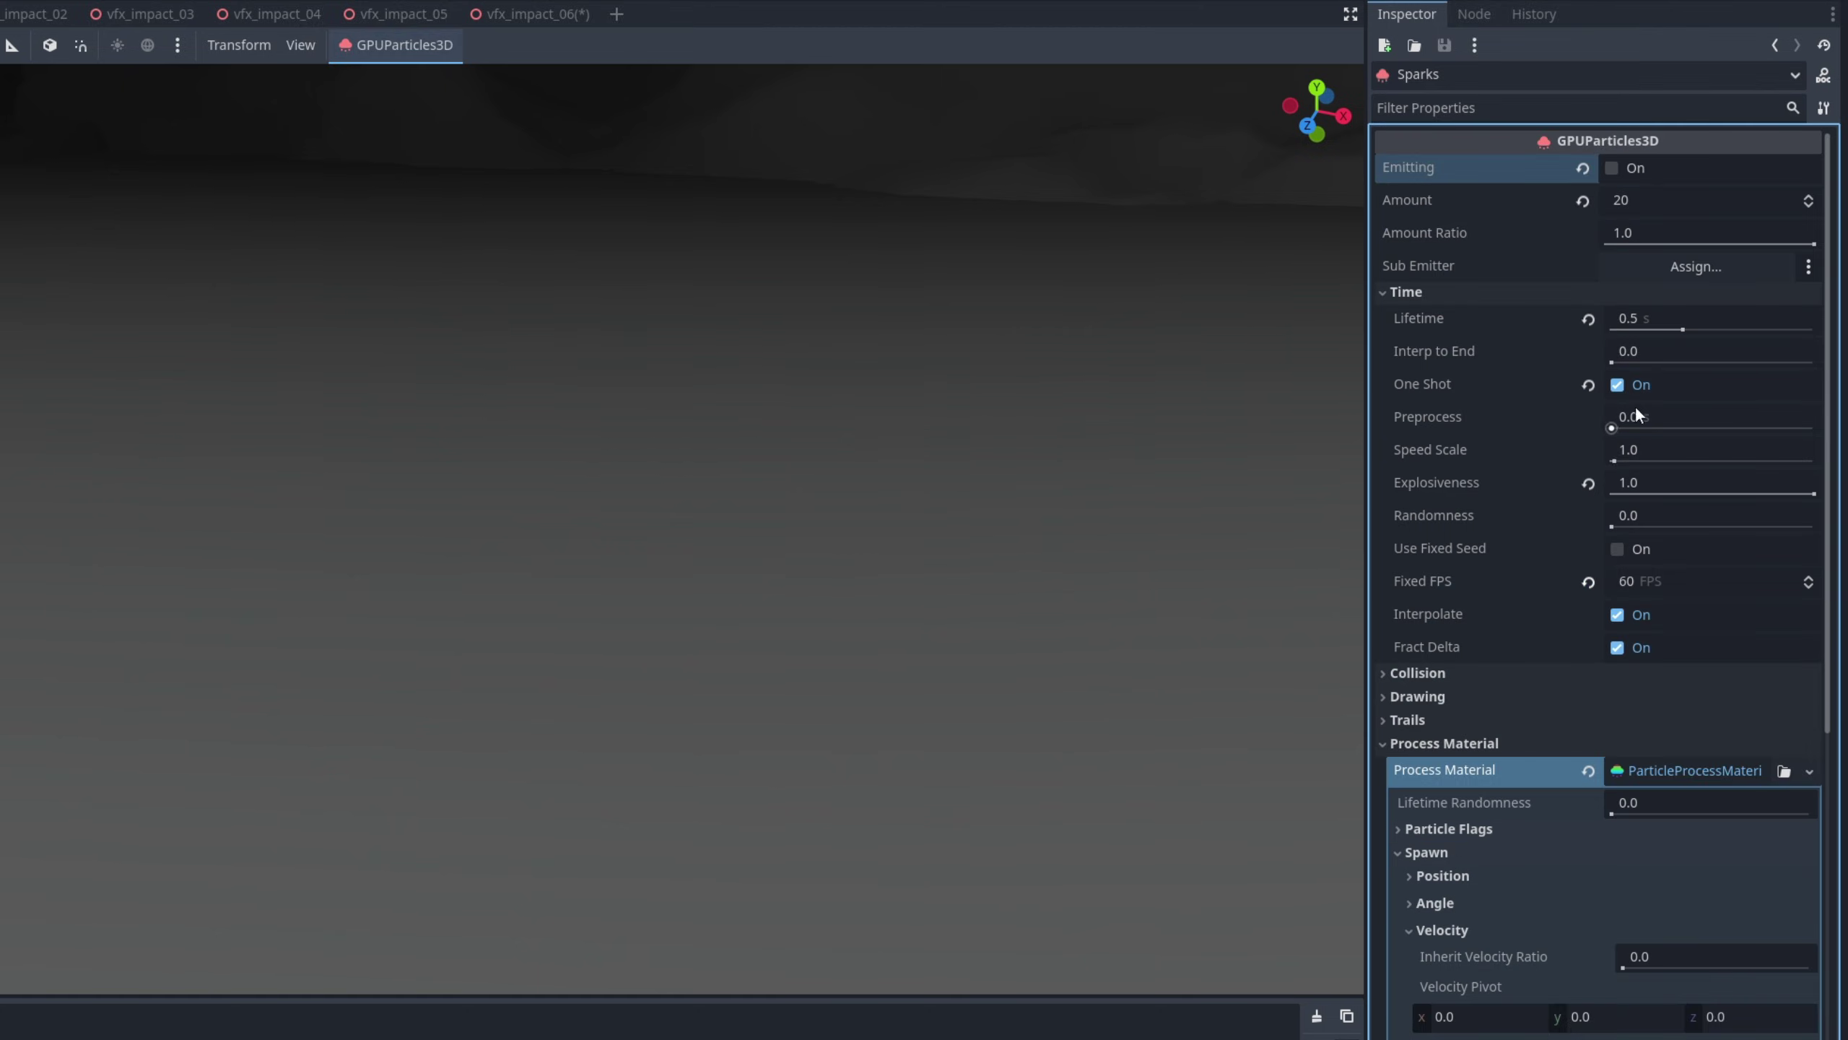
click(1610, 167)
click(1609, 166)
scroll(1664, 484, down, 6)
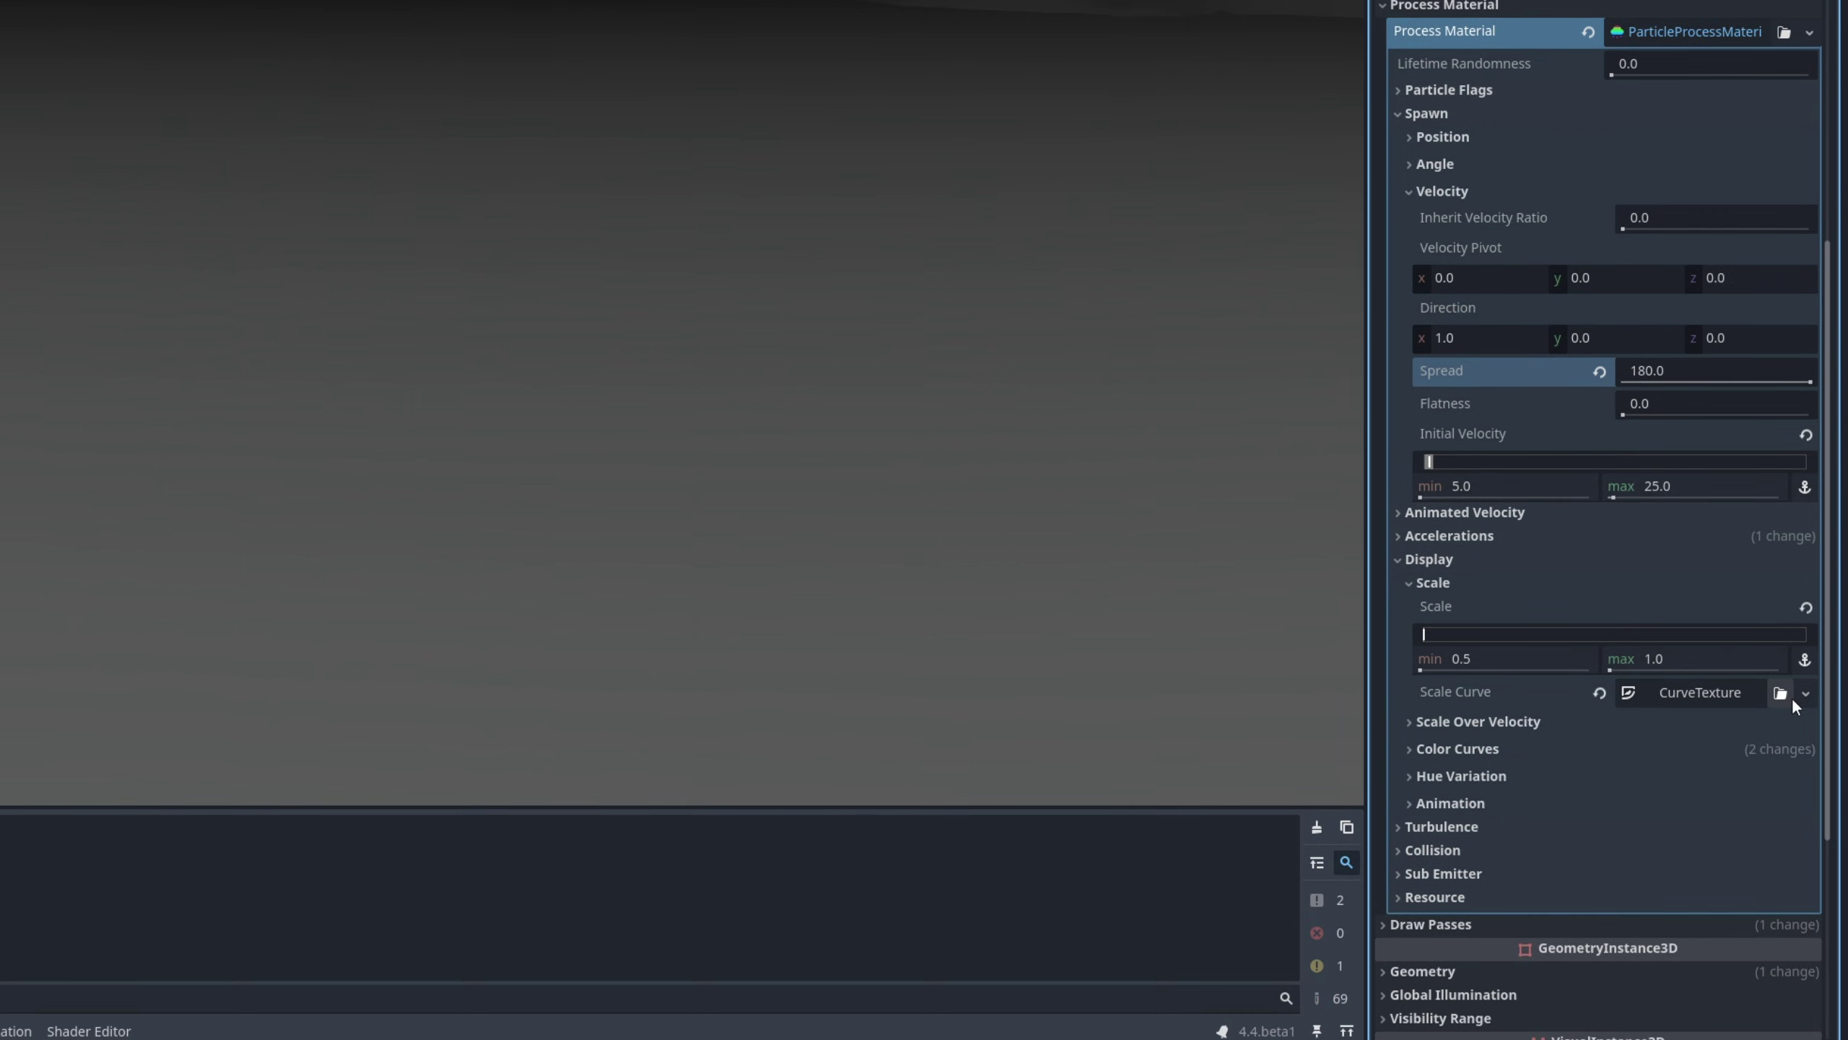
Replace the Sparks' scale curve with a new CurveXYZTexture
click(1806, 882)
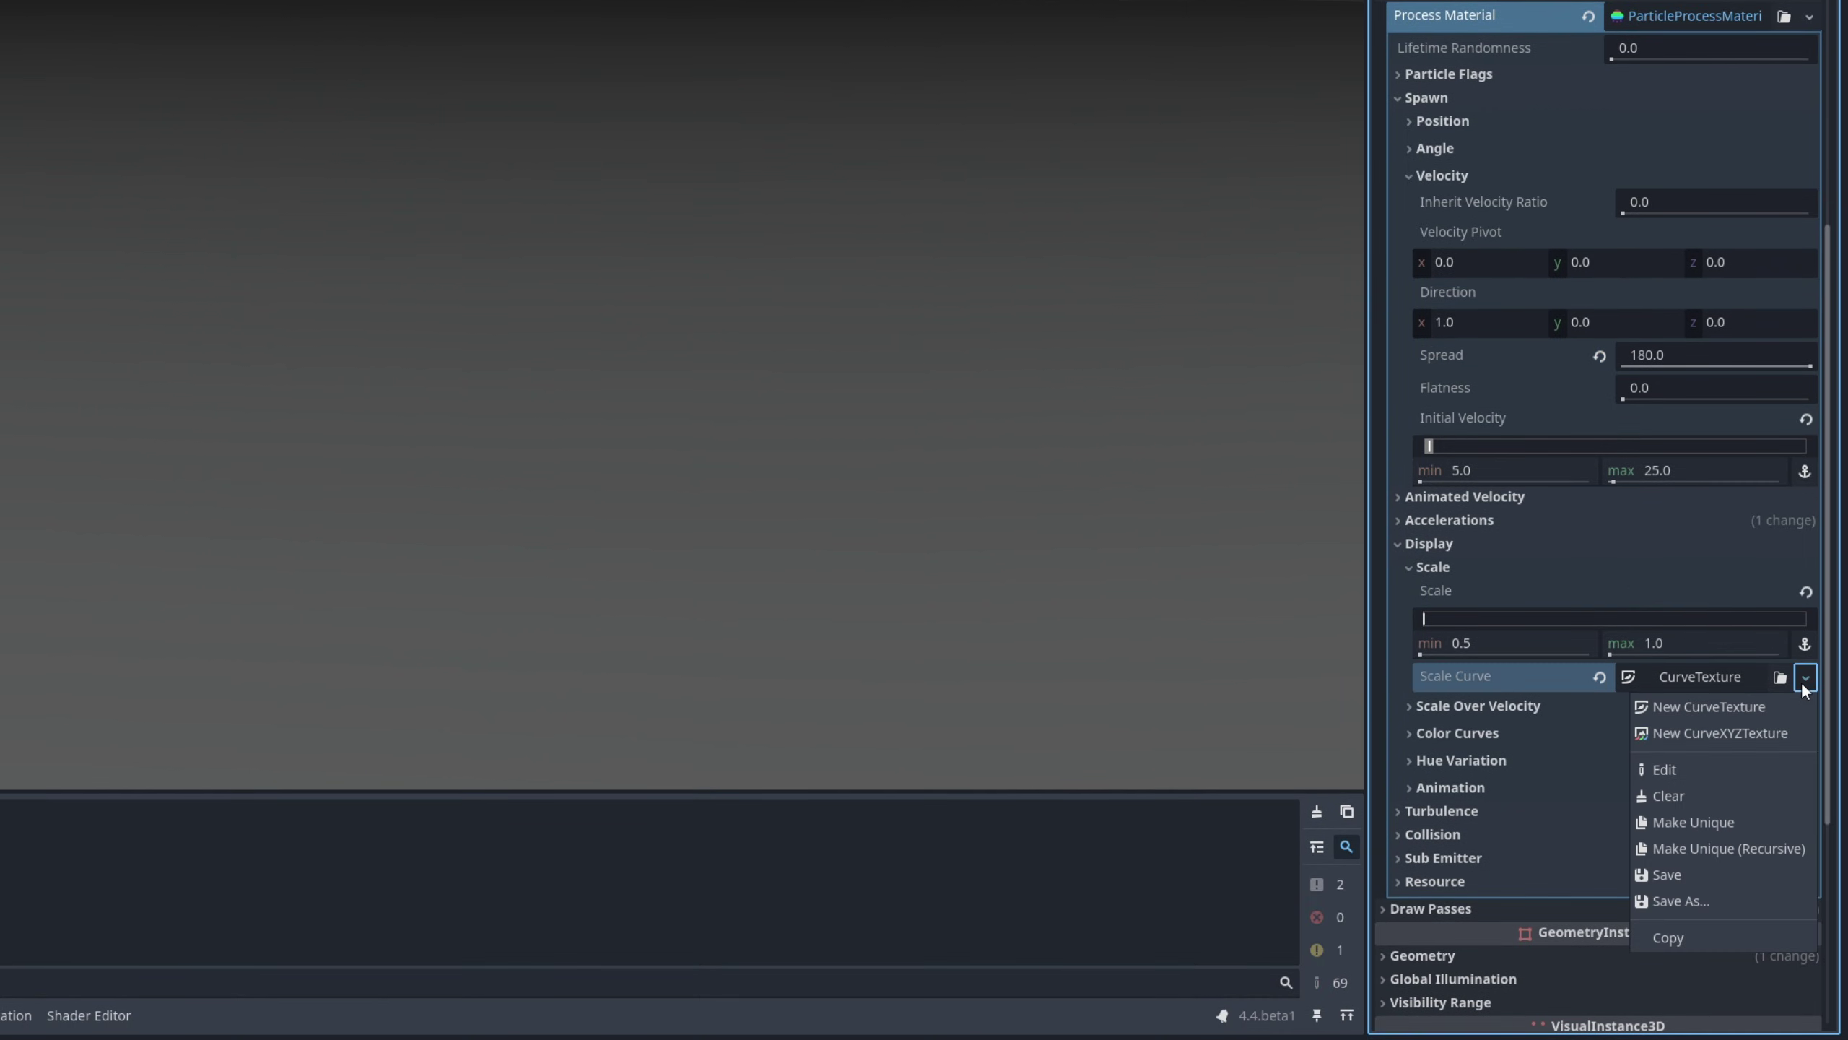
click(1707, 794)
click(1746, 678)
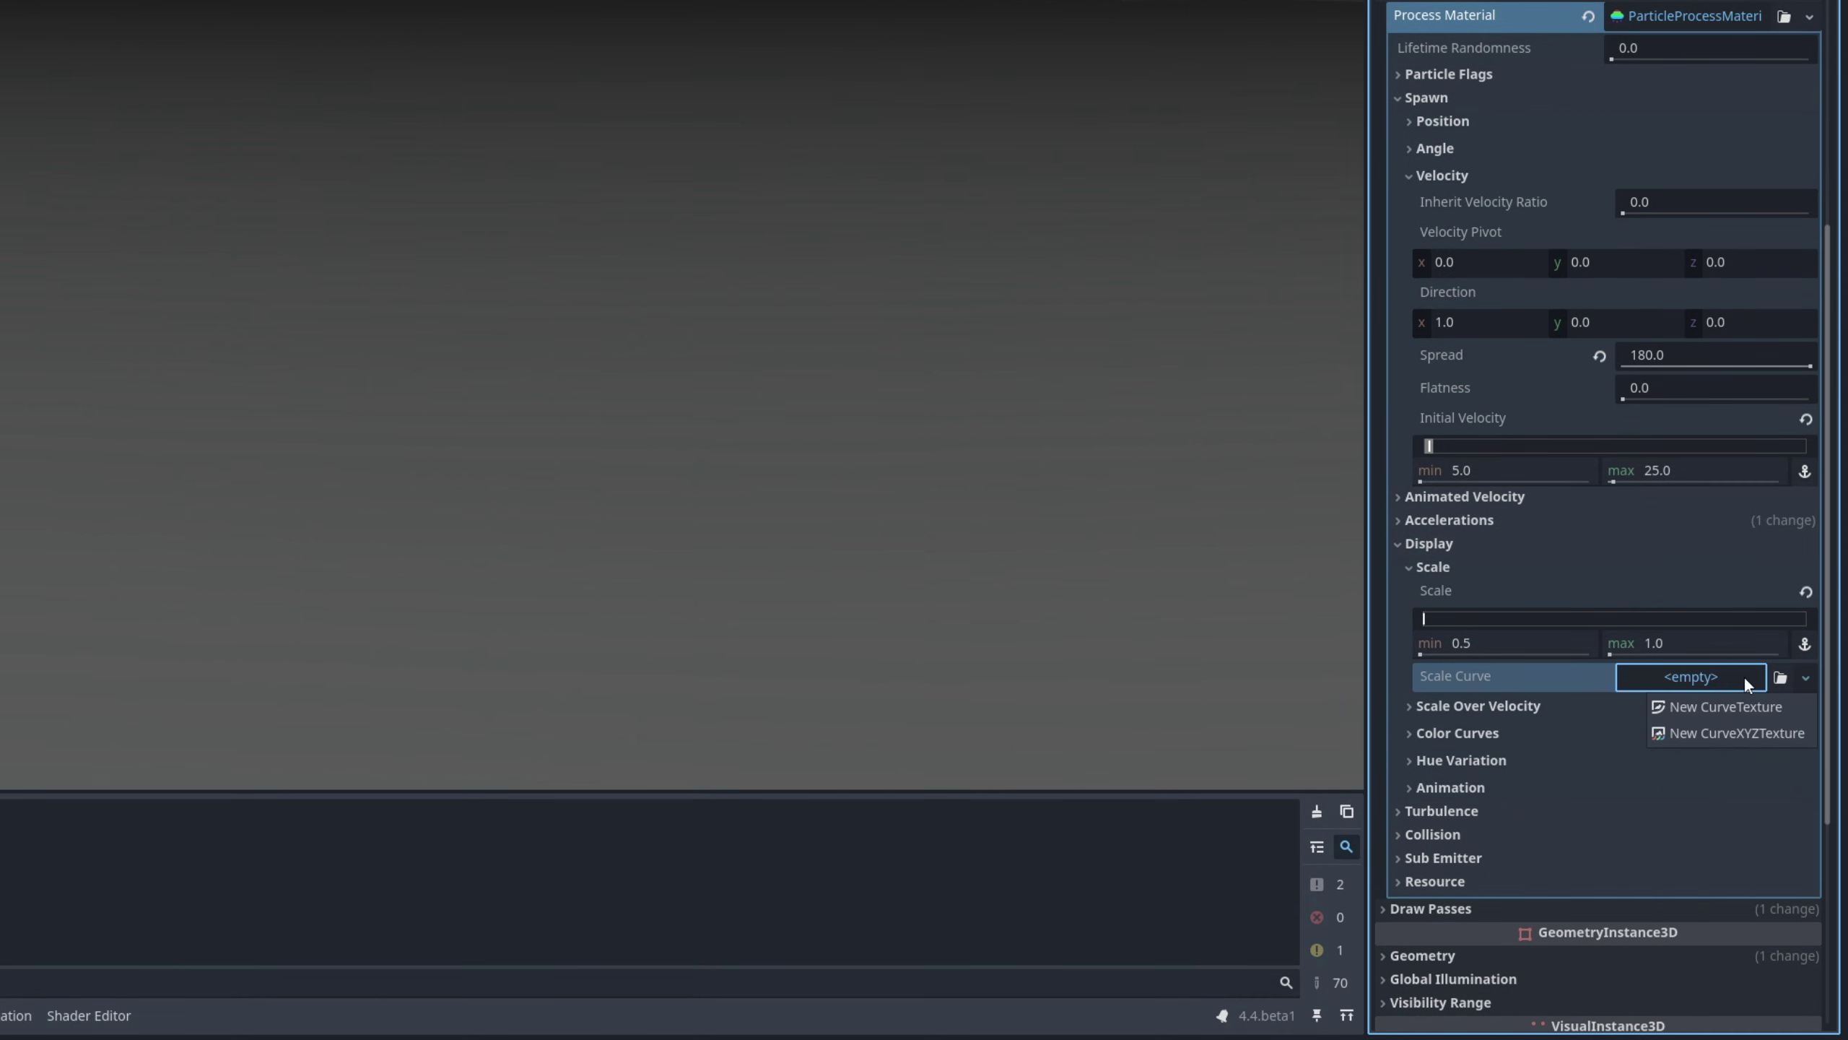
click(1759, 737)
click(1722, 681)
scroll(1723, 681, down, 2)
Shape Curve X to fall from 0.45 at the start to 0 at the end
click(1702, 615)
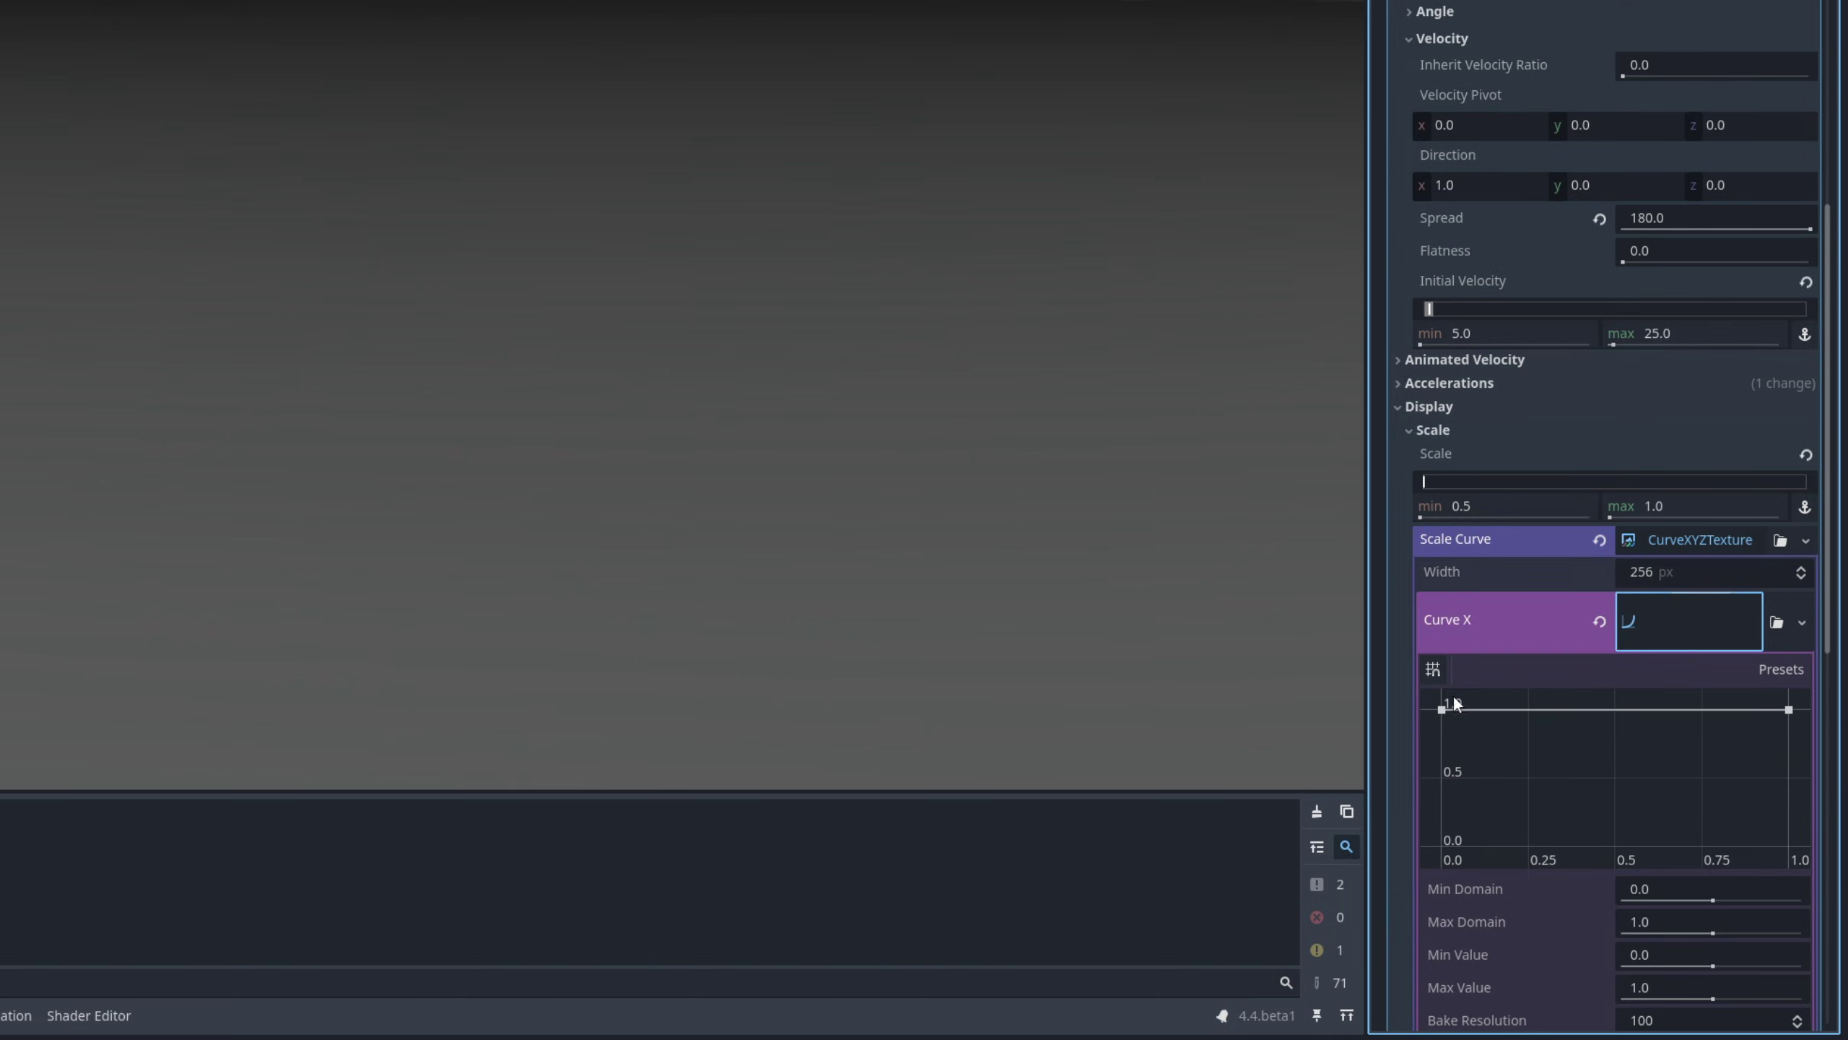
drag(1451, 701, 1425, 778)
drag(1789, 713, 1807, 863)
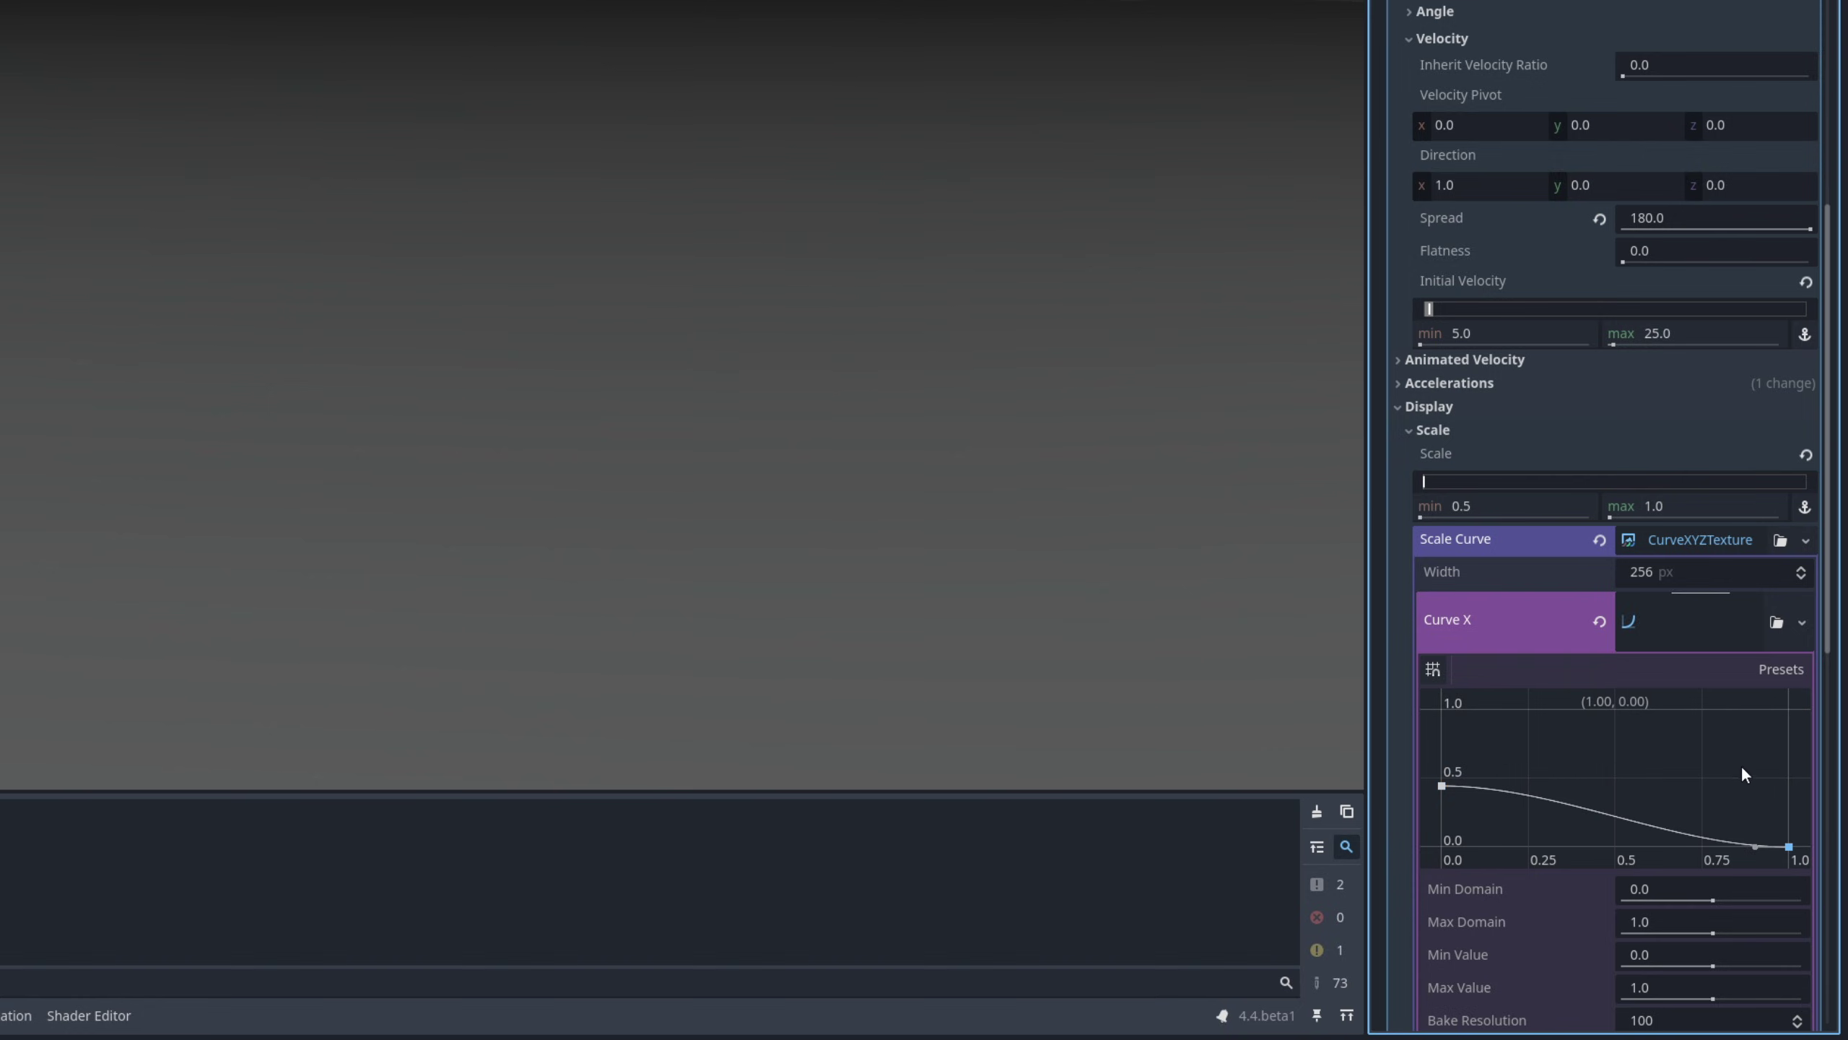
click(1686, 638)
Set Curve Y's max value to 10 and raise its start point to about 4.66
click(1691, 688)
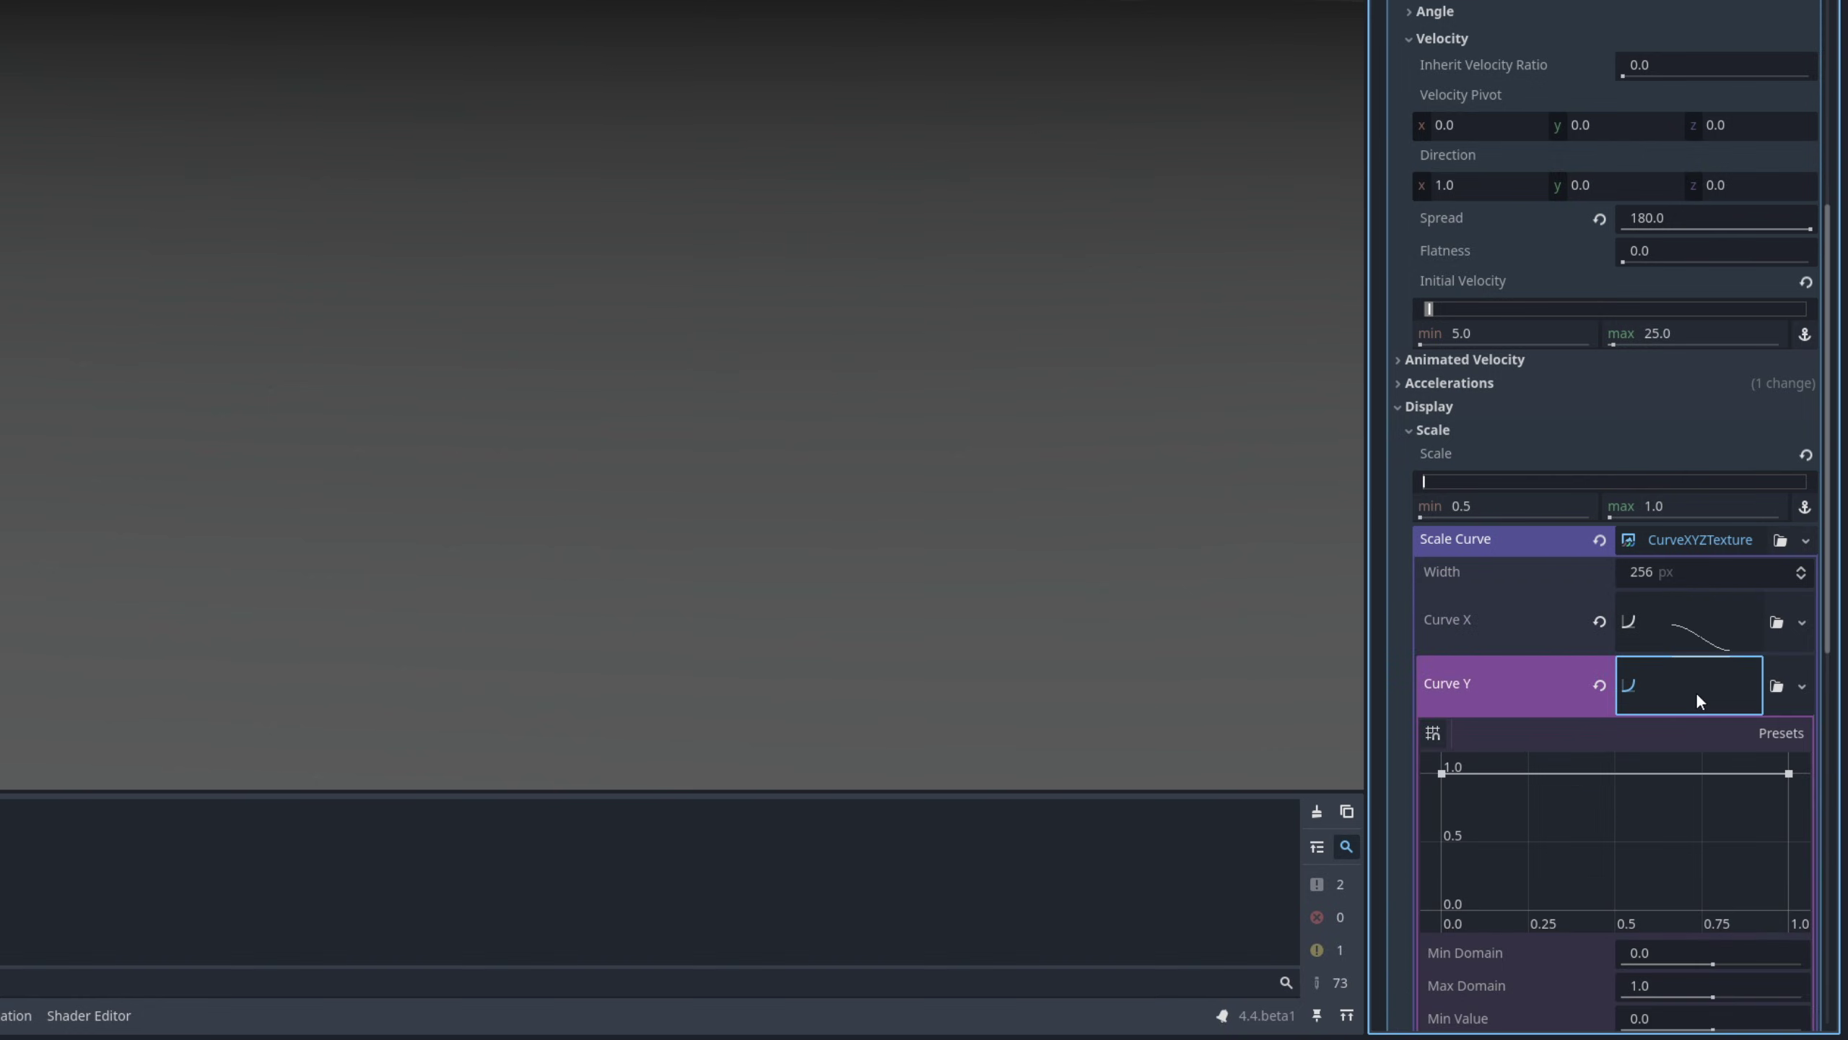
scroll(1652, 719, down, 3)
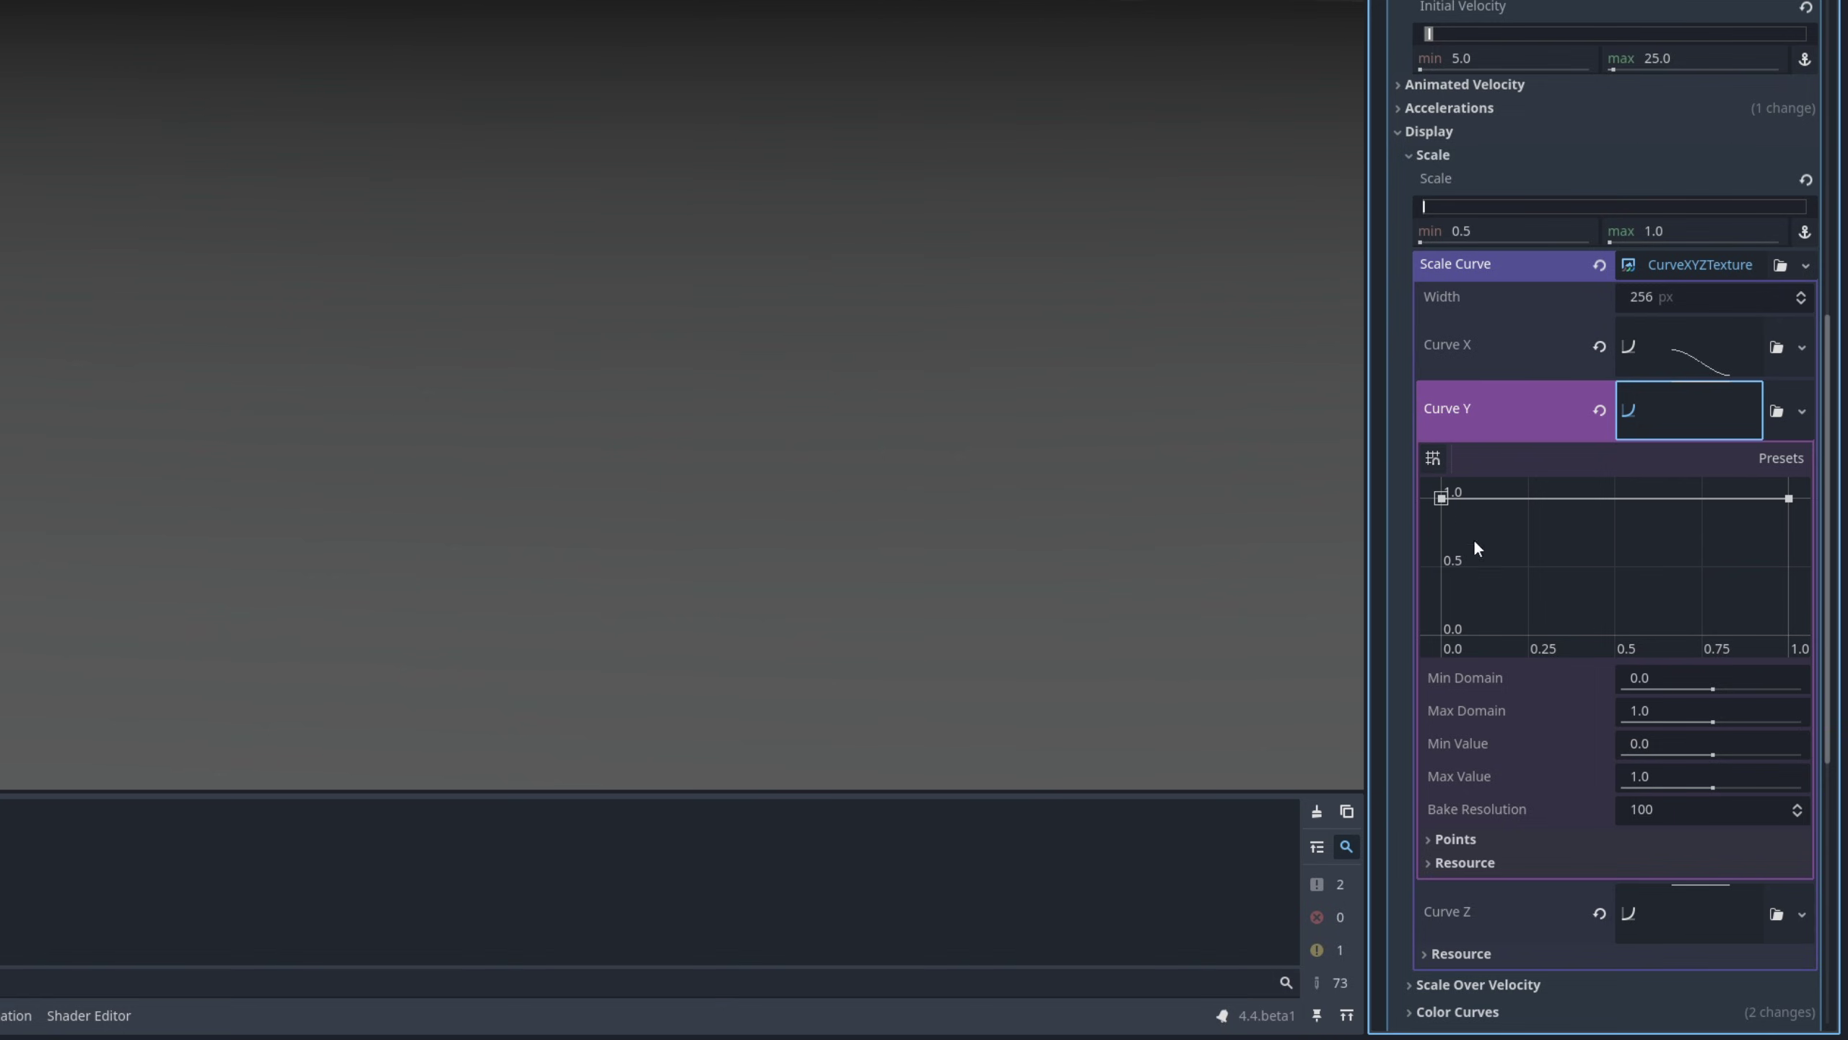
click(1656, 768)
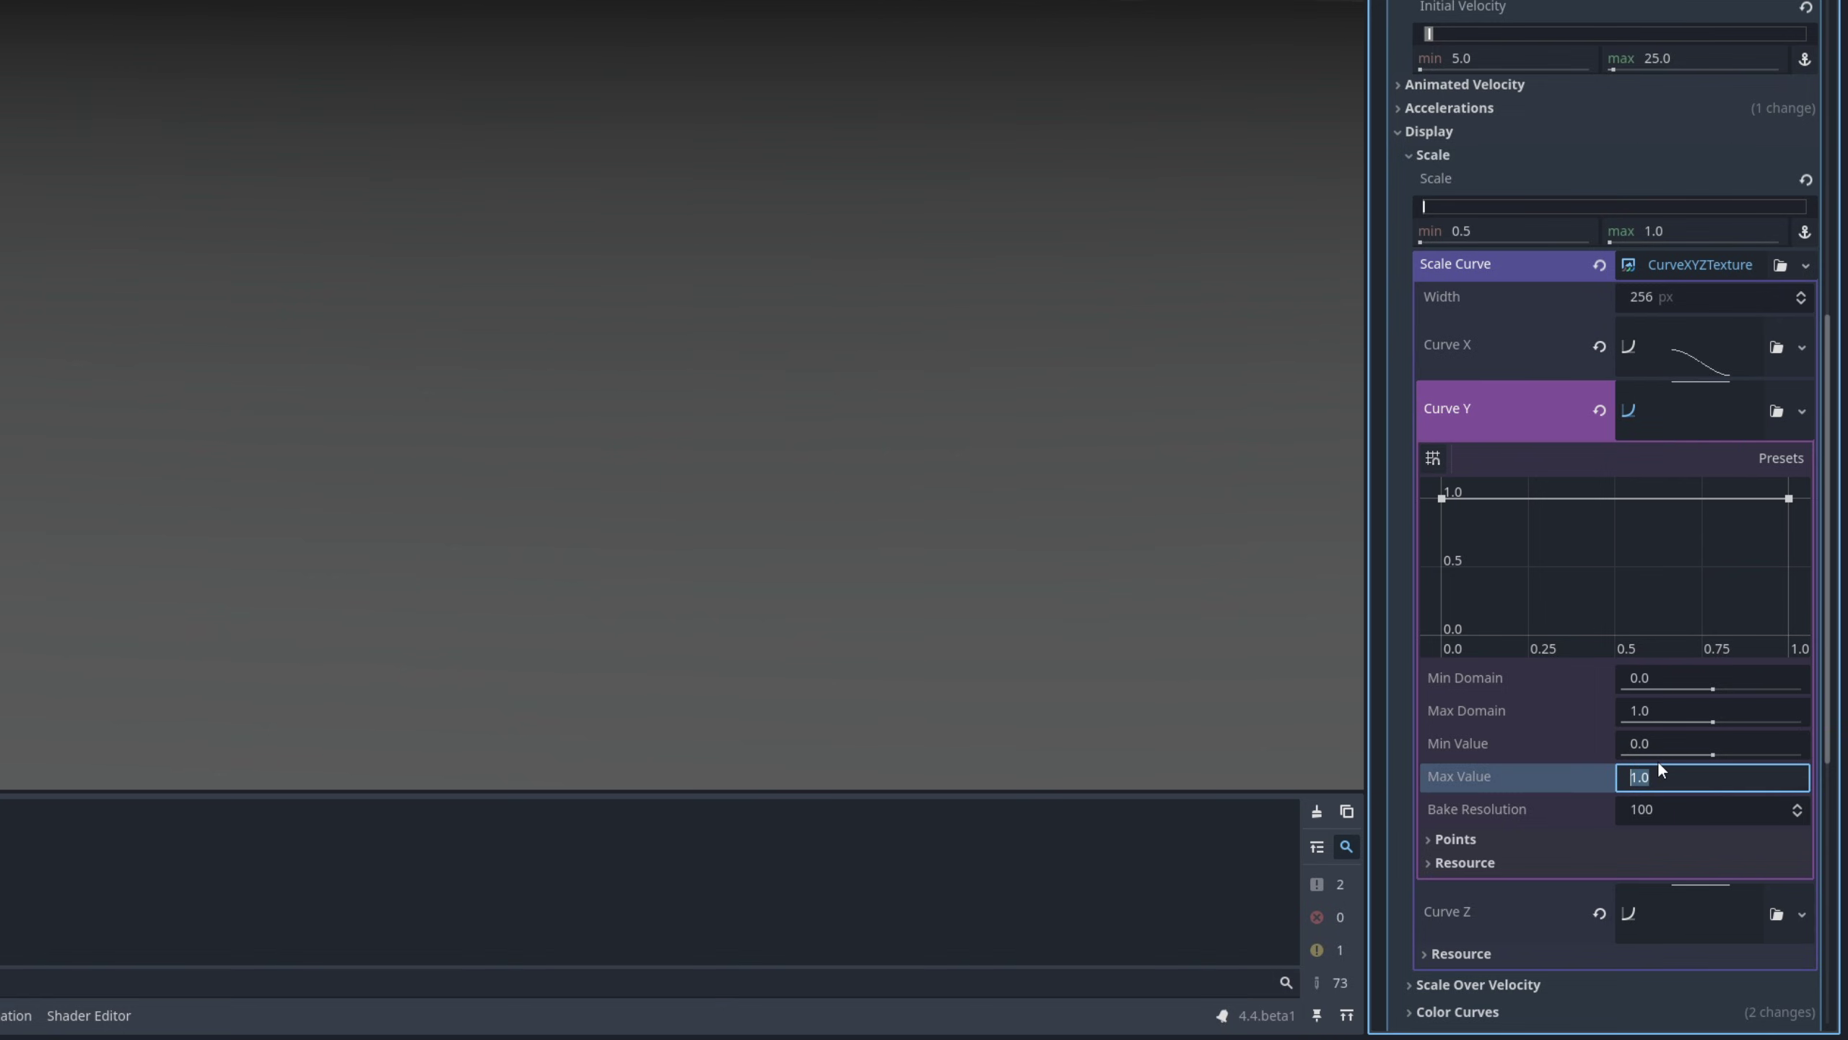
key(Return)
drag(1445, 621, 1514, 572)
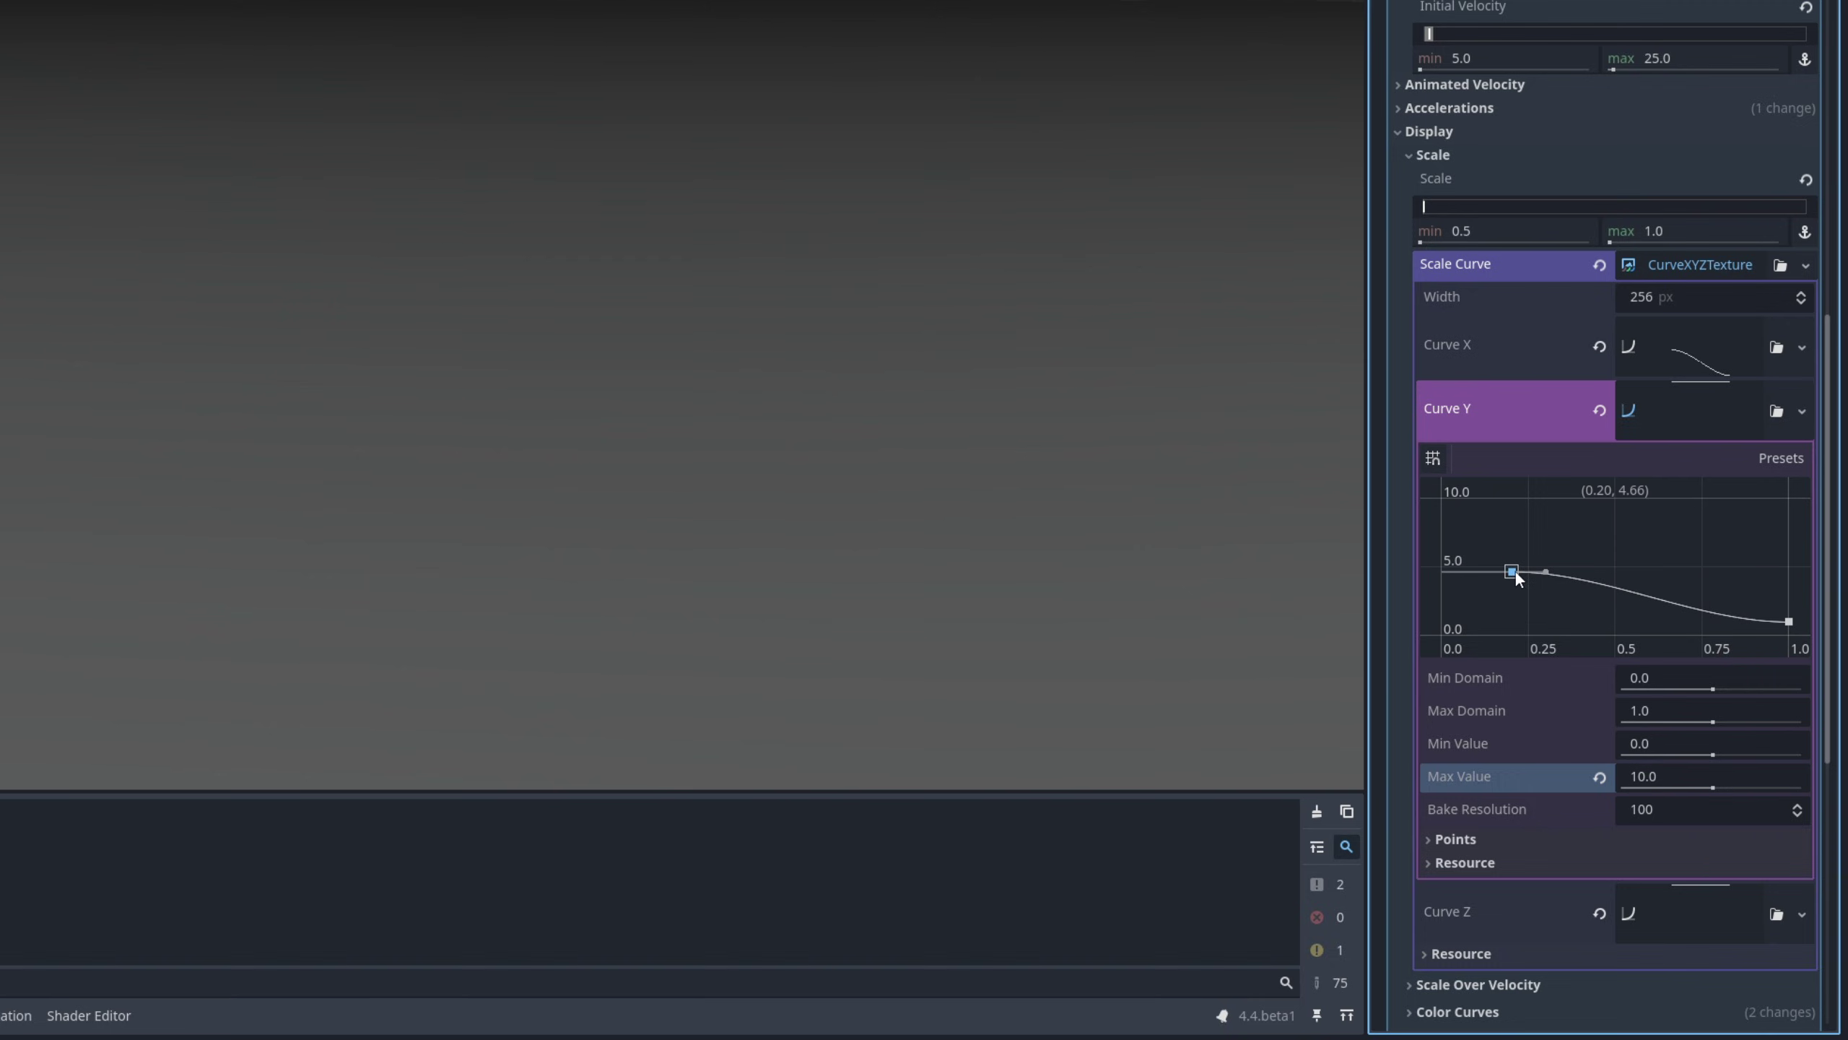
scroll(1543, 524, down, 4)
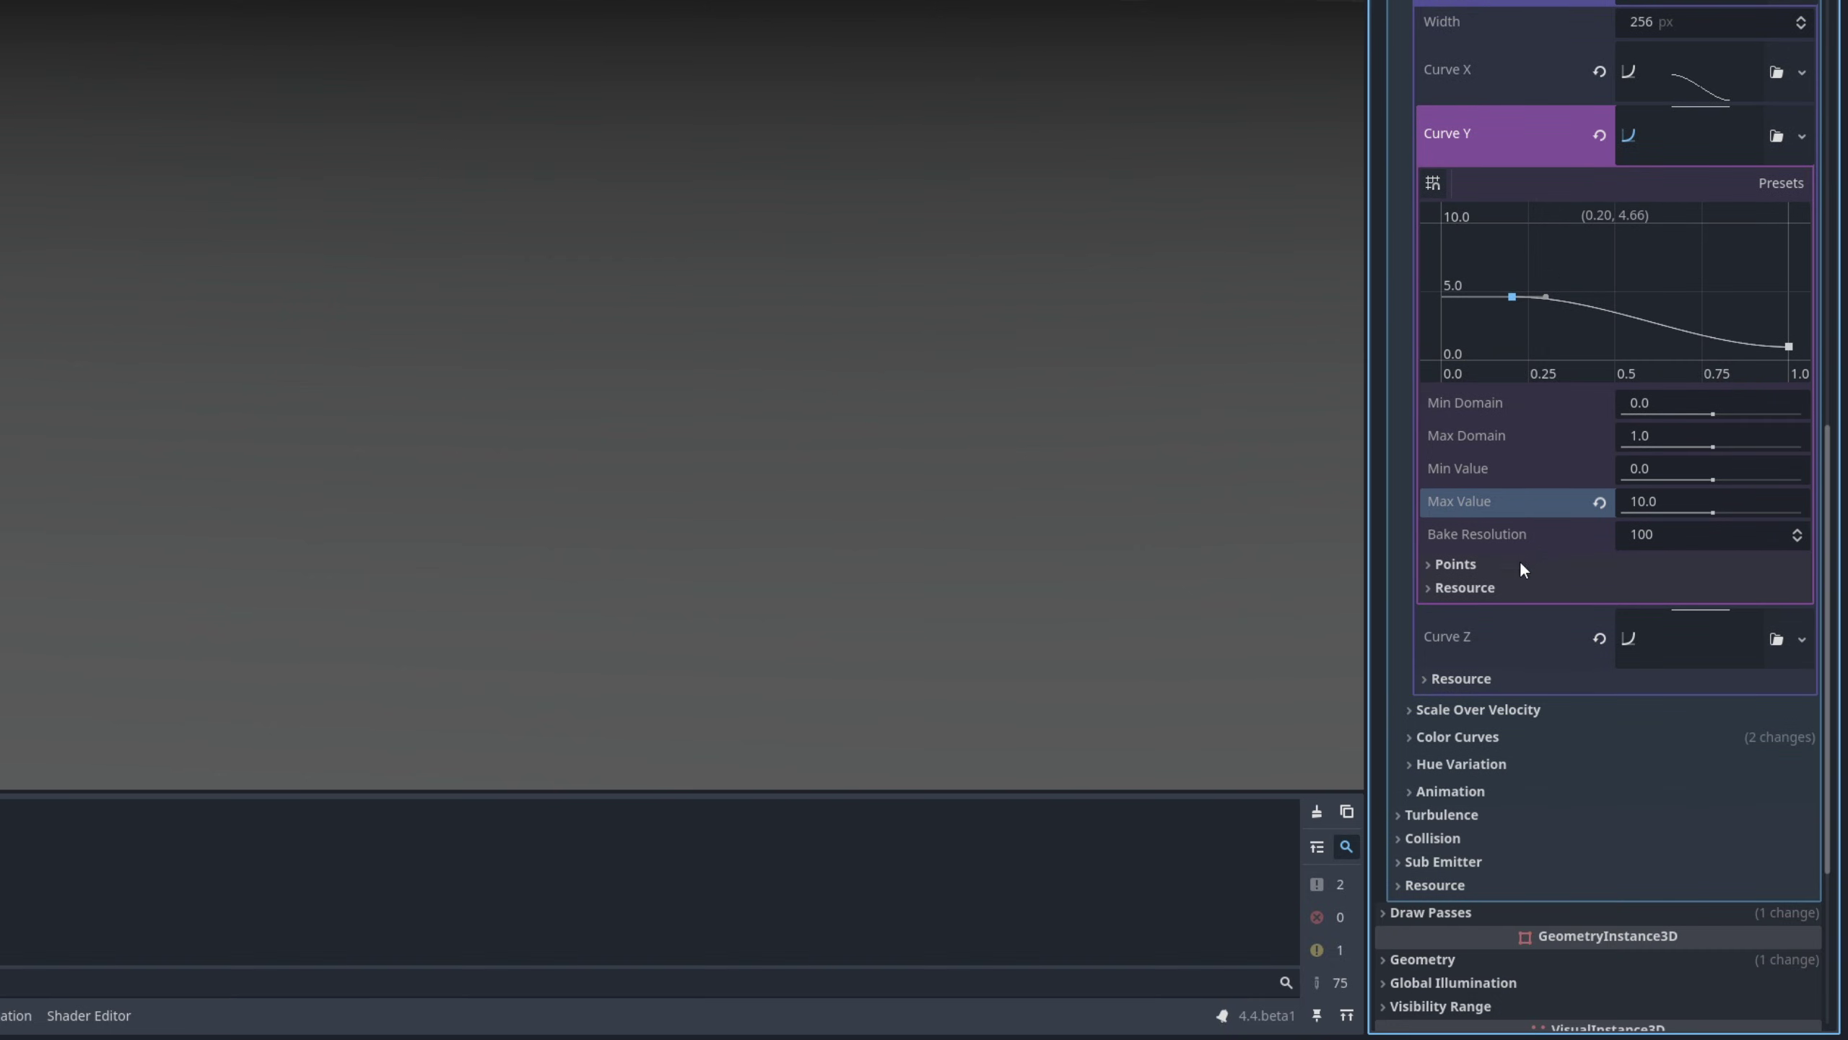
Set the spark colour to overbright RAW R 10, G 2.8, B 2
click(1502, 738)
scroll(1555, 702, down, 4)
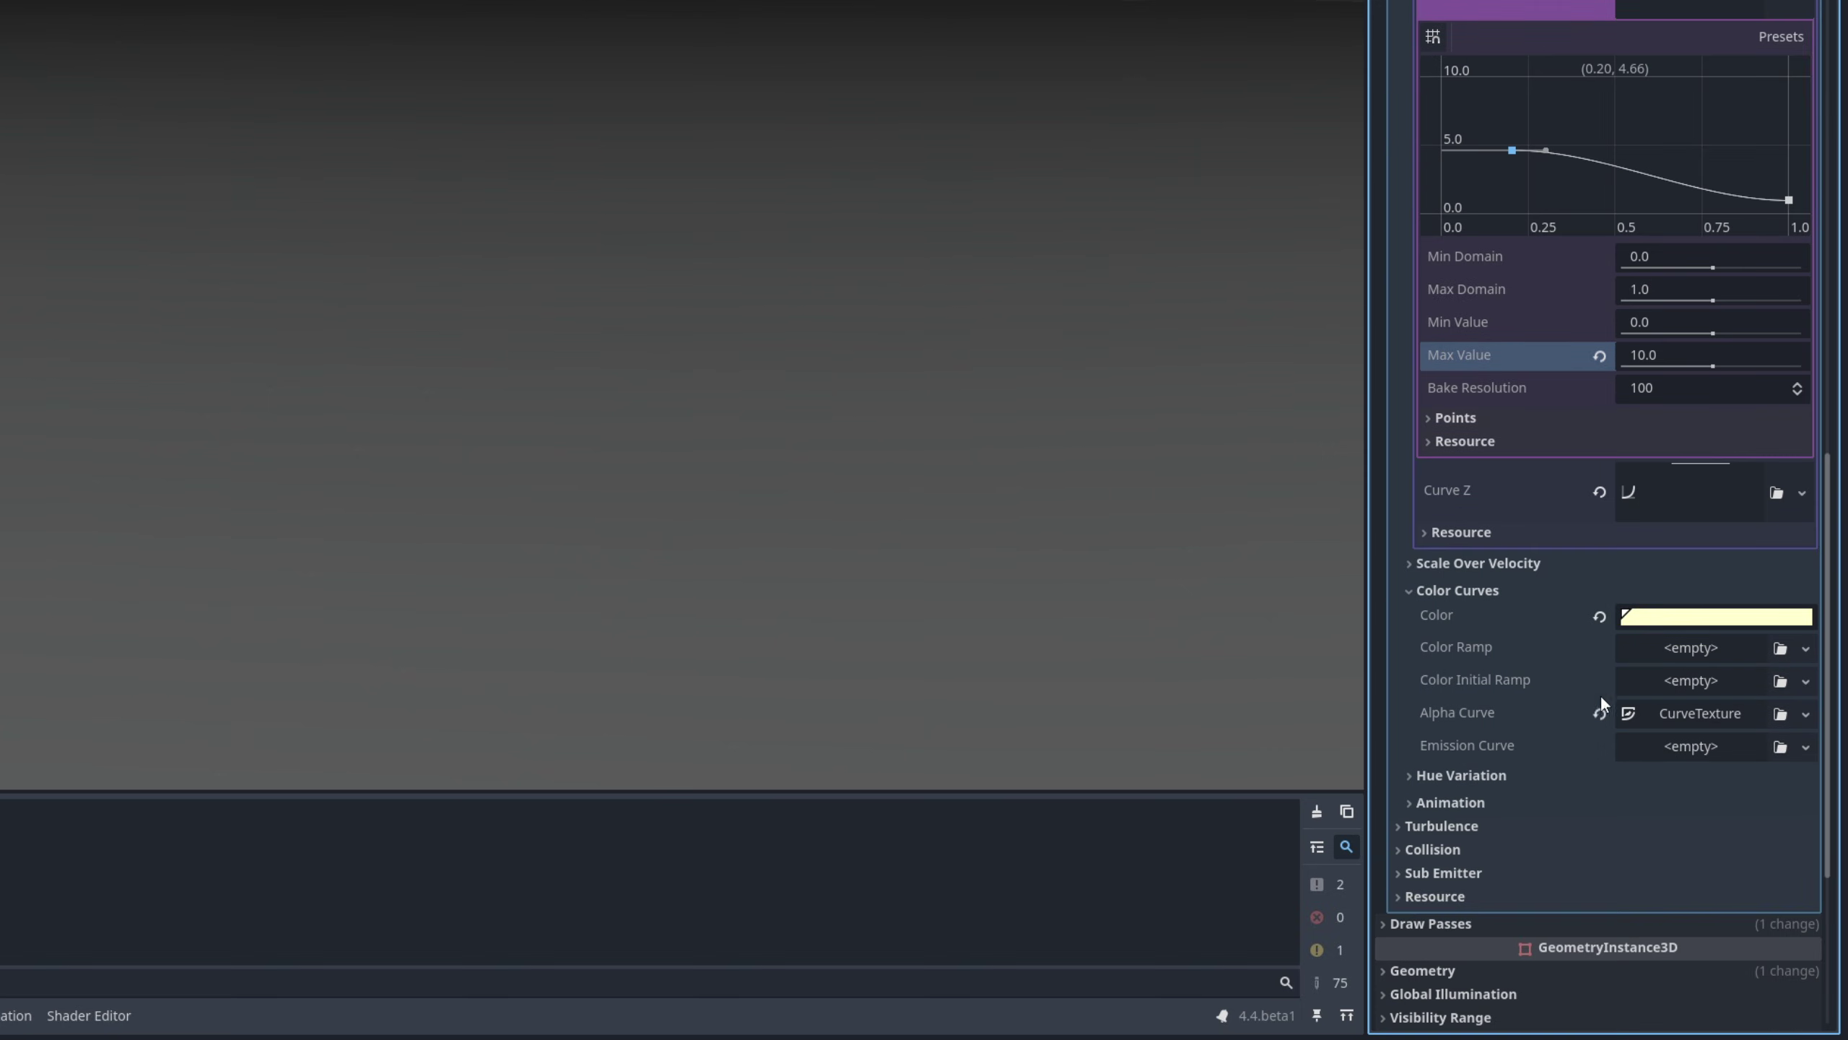
click(1701, 619)
click(1804, 384)
text(10)
click(1807, 415)
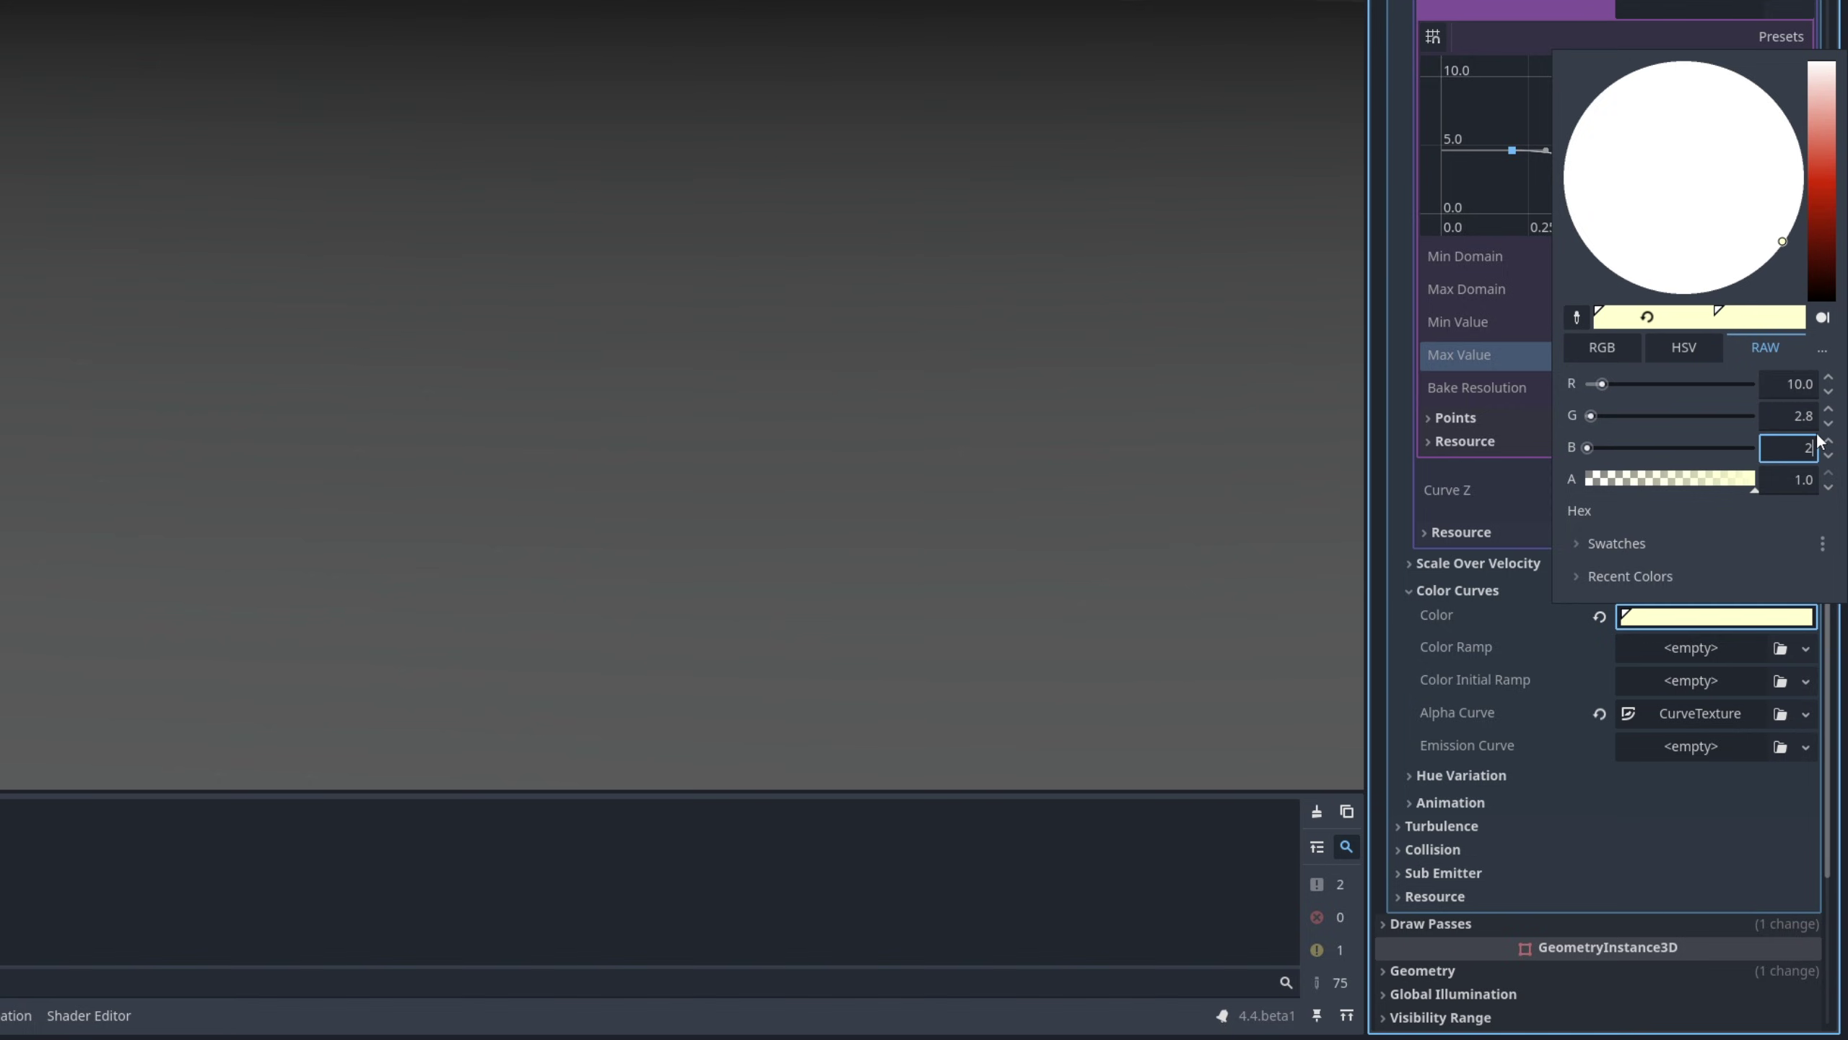
key(Escape)
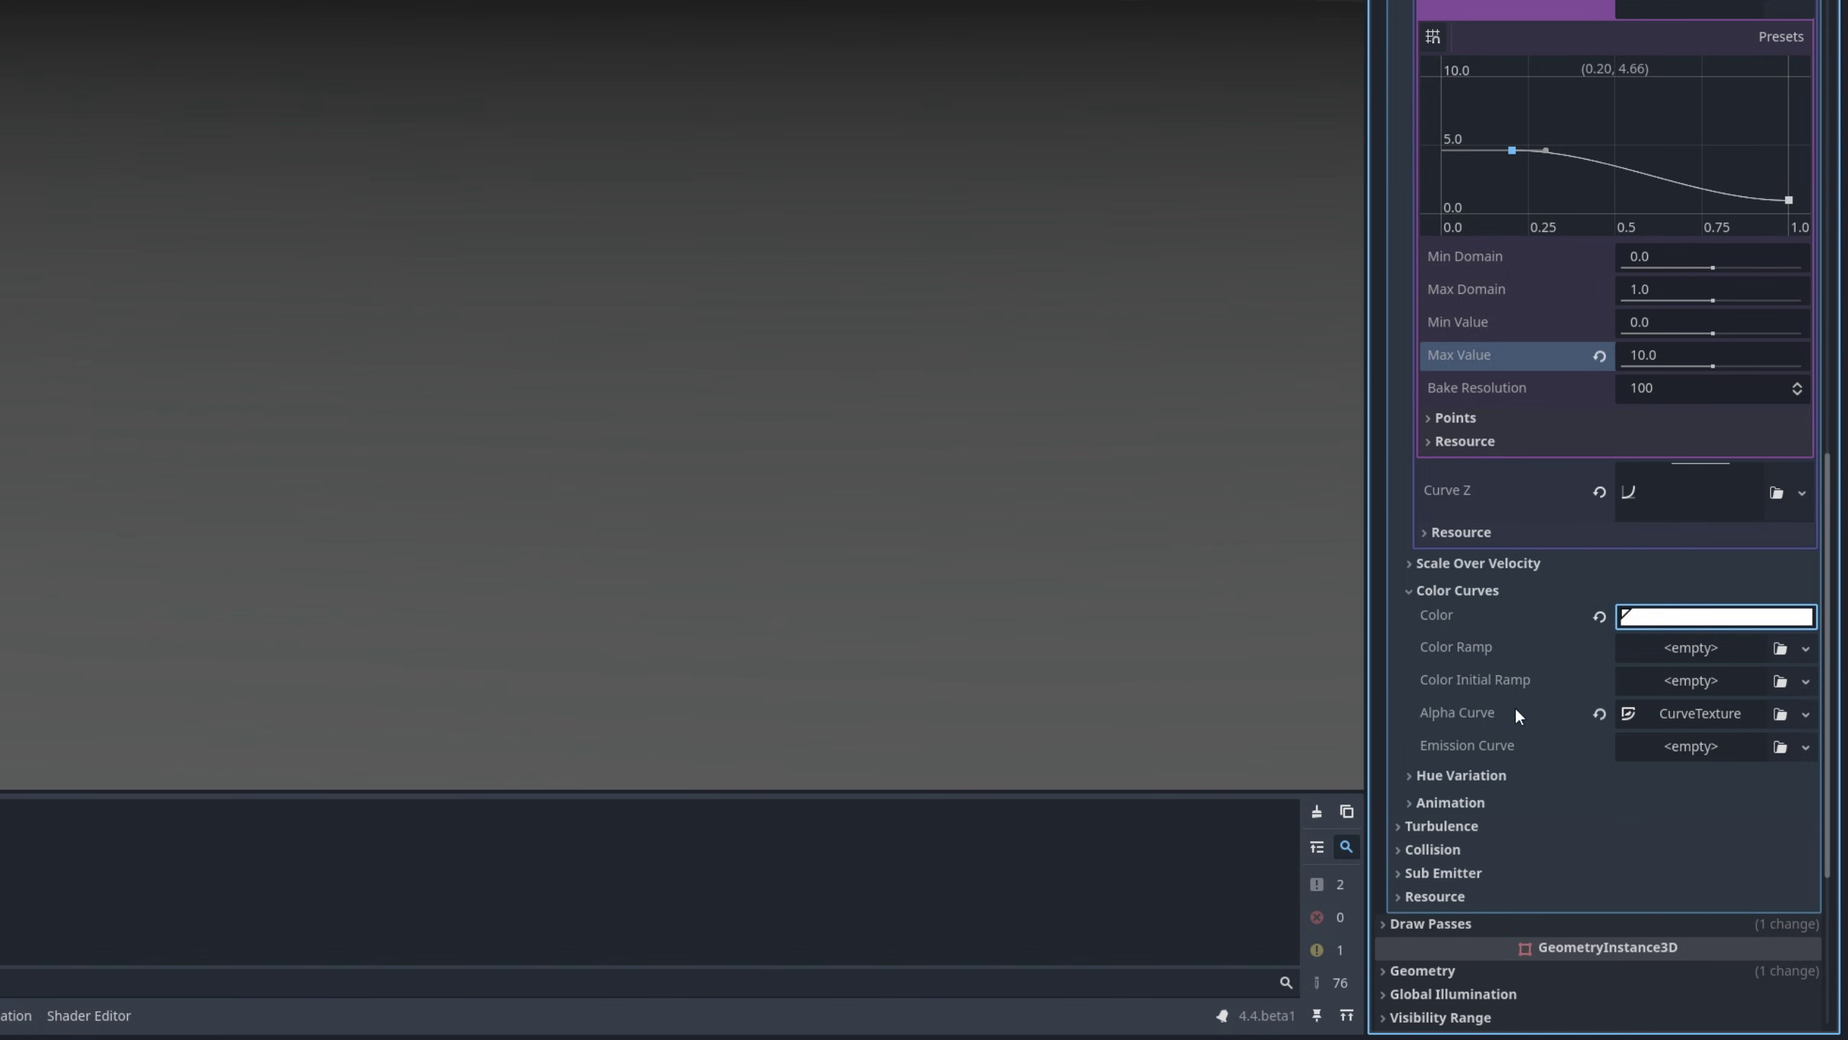
Fire the sparks repeatedly to preview the orange-red colour
scroll(1564, 691, up, 5)
scroll(1635, 726, up, 8)
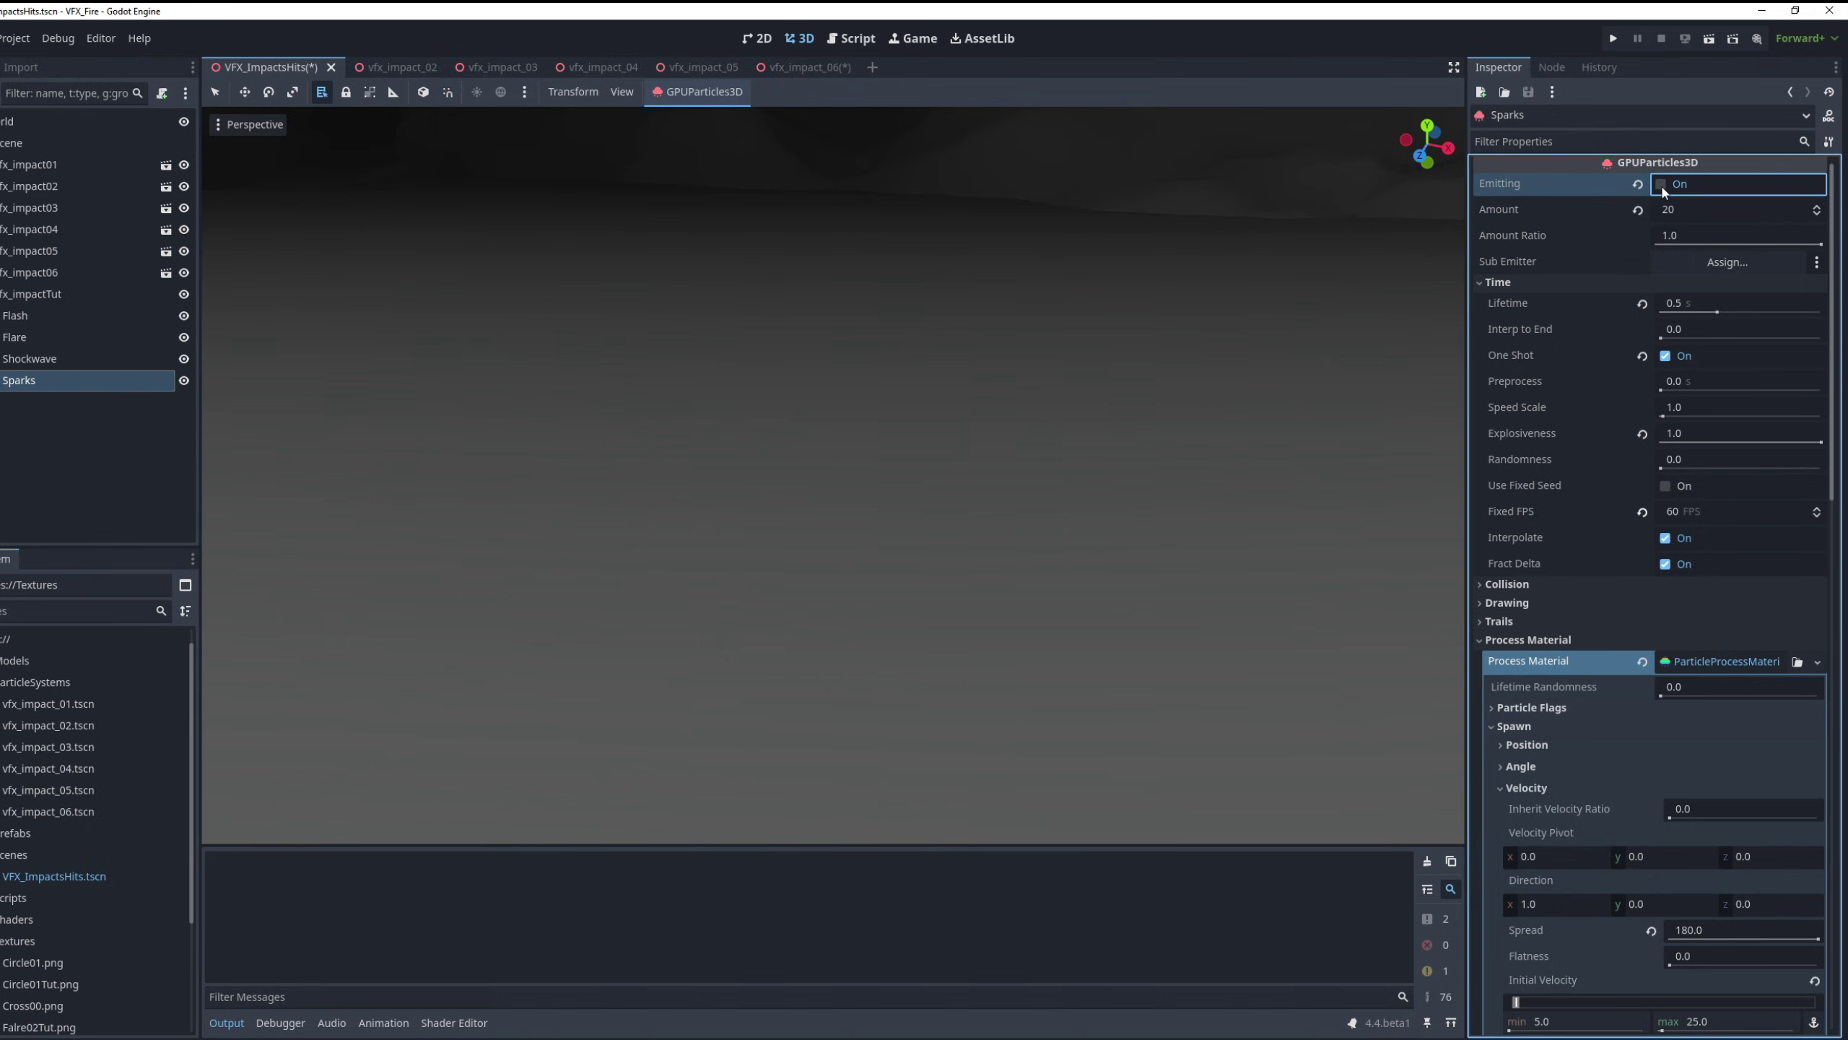
click(1661, 184)
click(1660, 184)
click(1660, 184)
click(1660, 184)
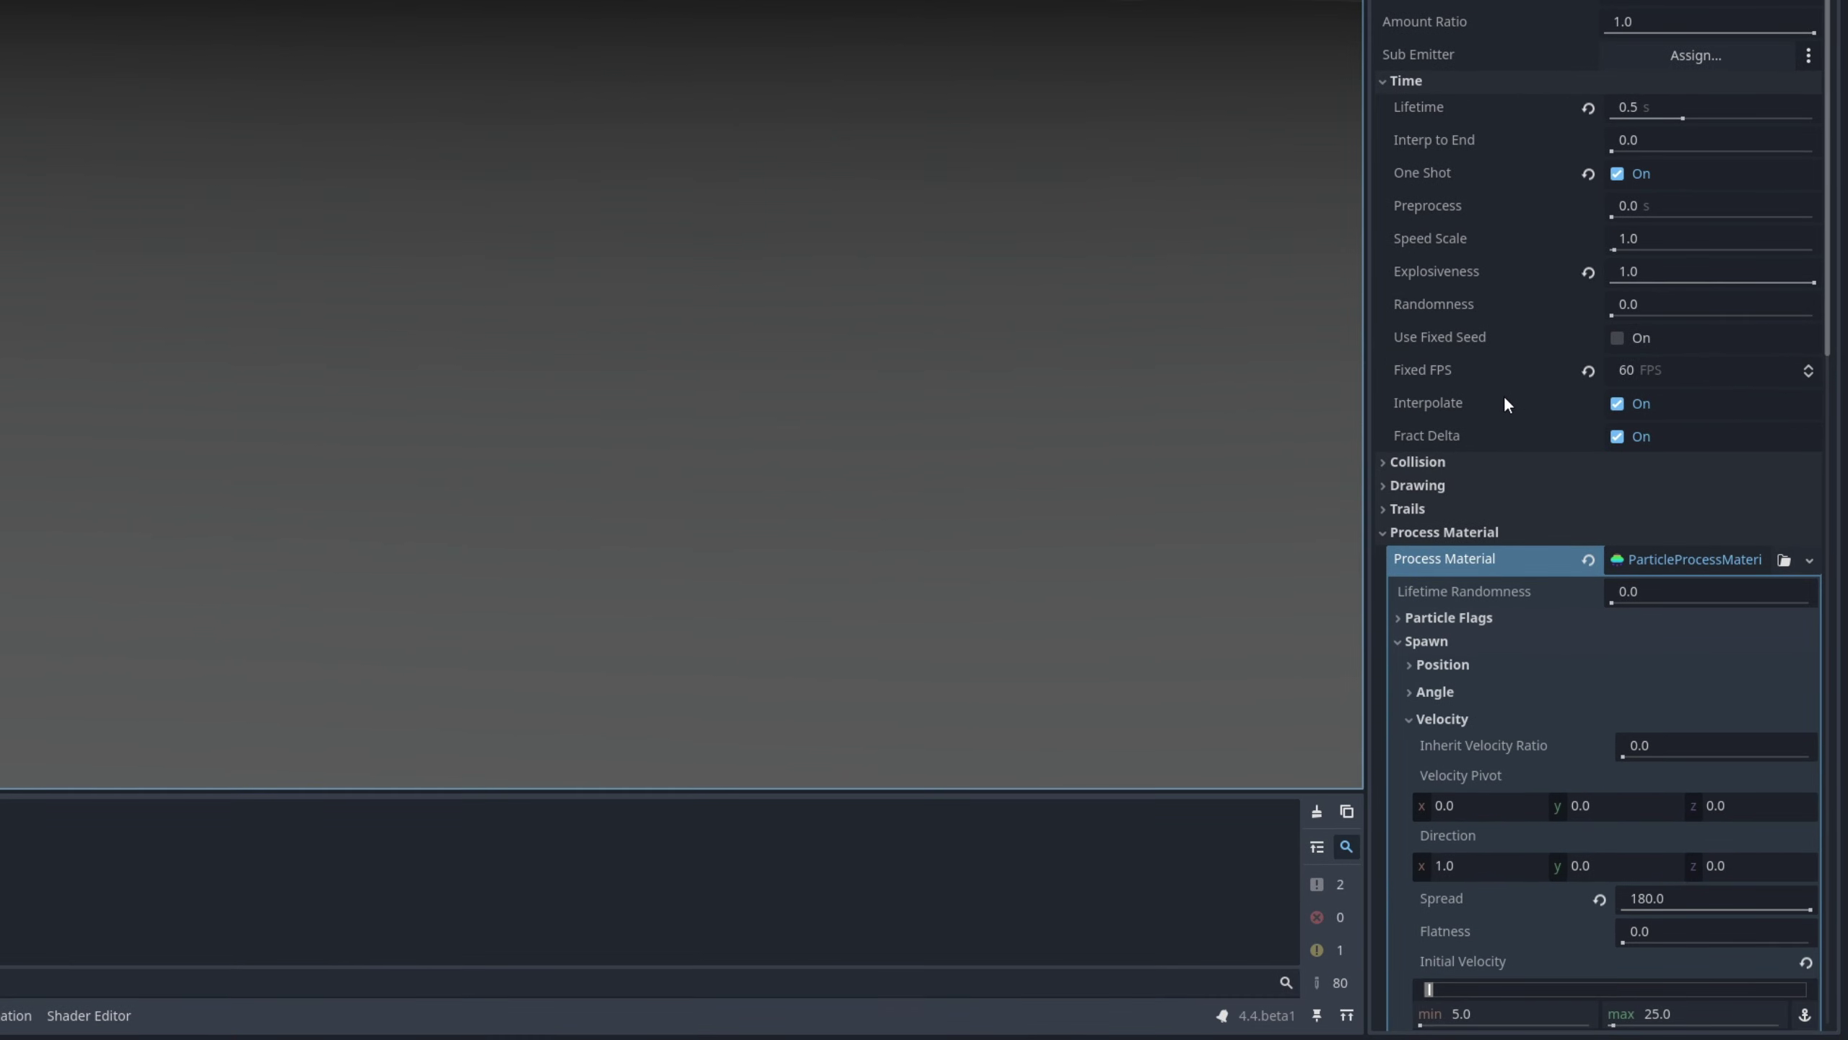
Lower the minimum particle scale to 0.05
scroll(1499, 405, down, 5)
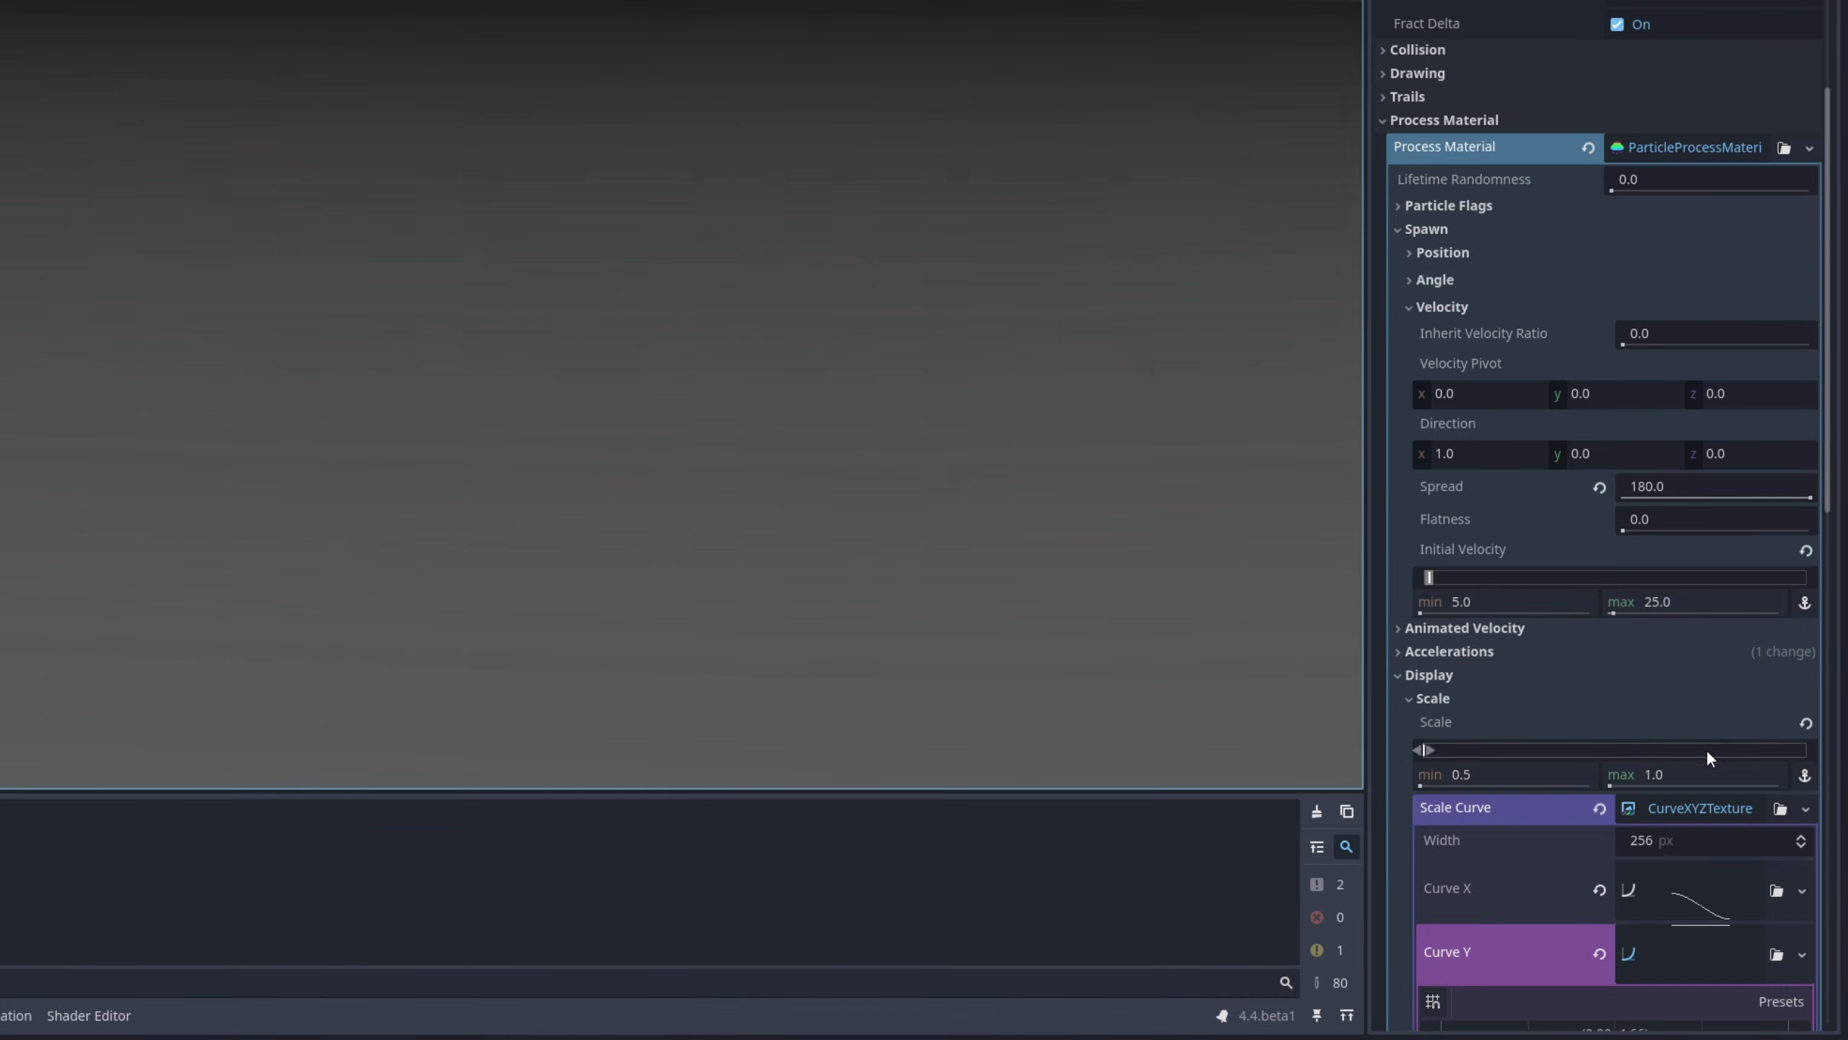
click(1548, 775)
text(0.05)
click(1672, 762)
scroll(1667, 641, up, 6)
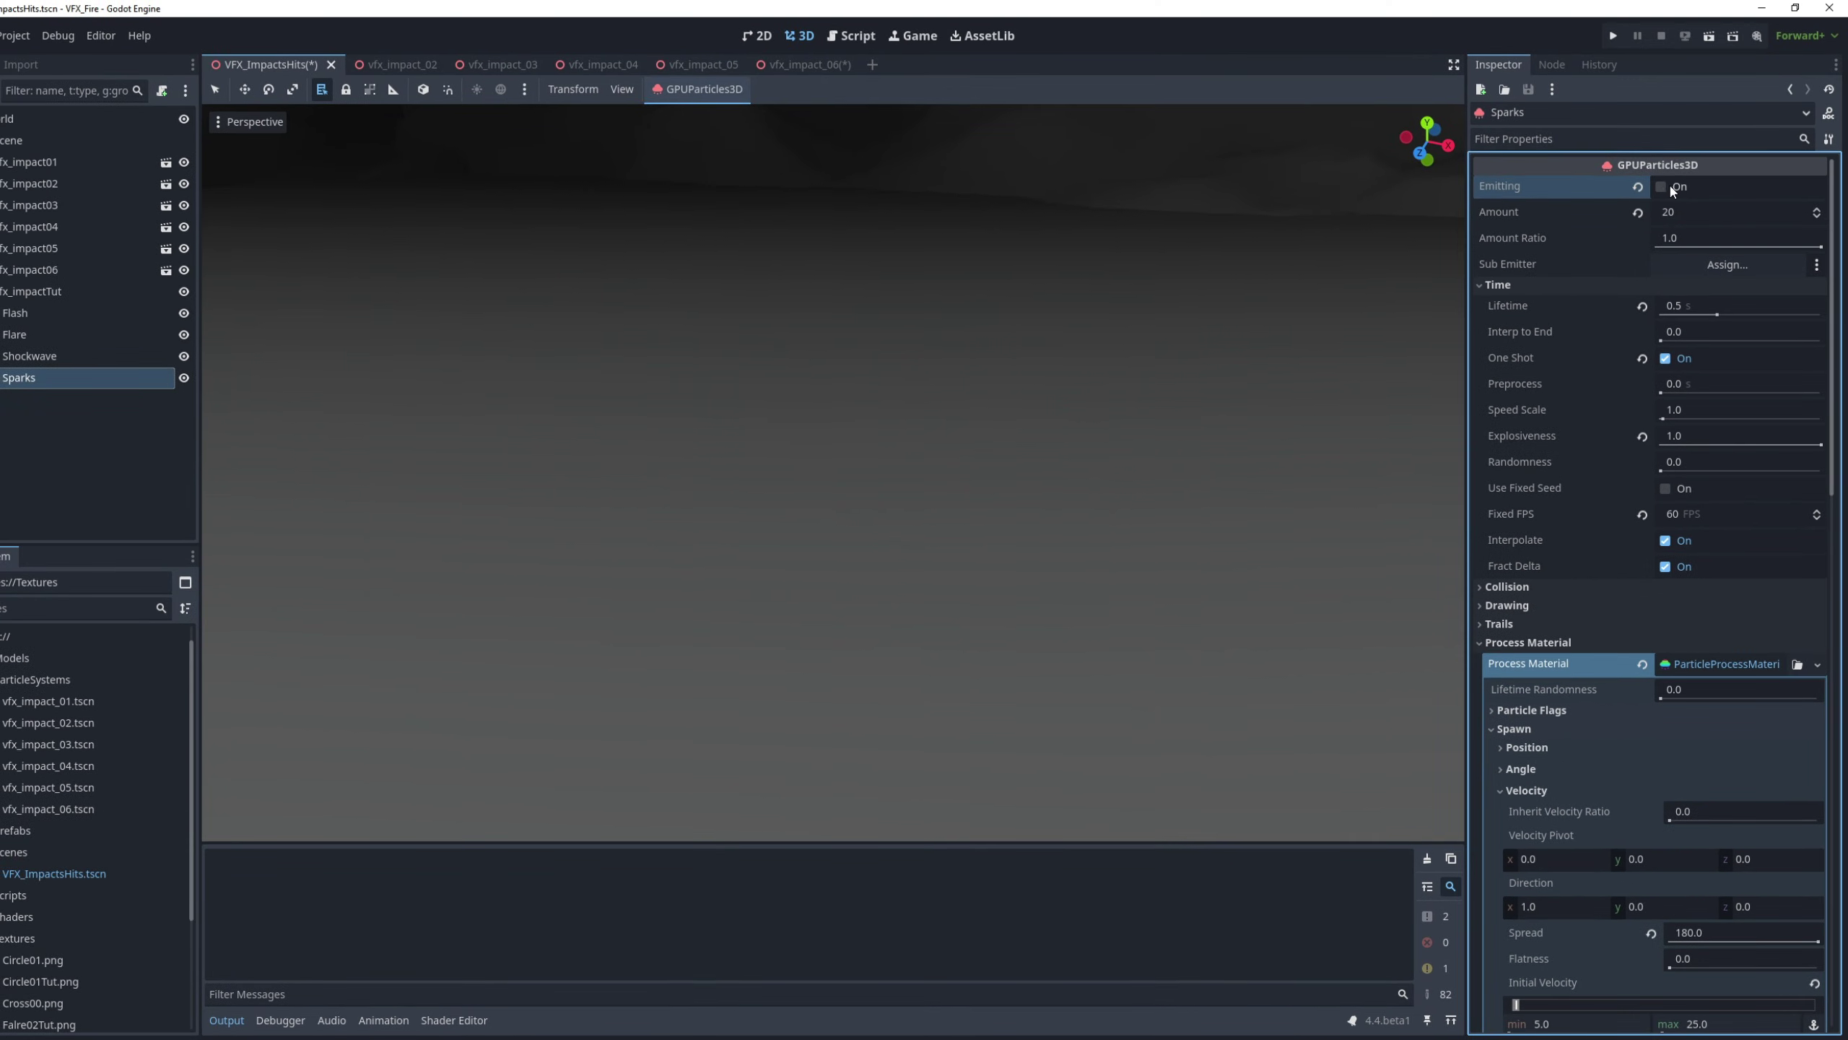
Replay the spark burst to preview the smaller particles
click(1662, 187)
click(1664, 188)
scroll(1652, 364, down, 3)
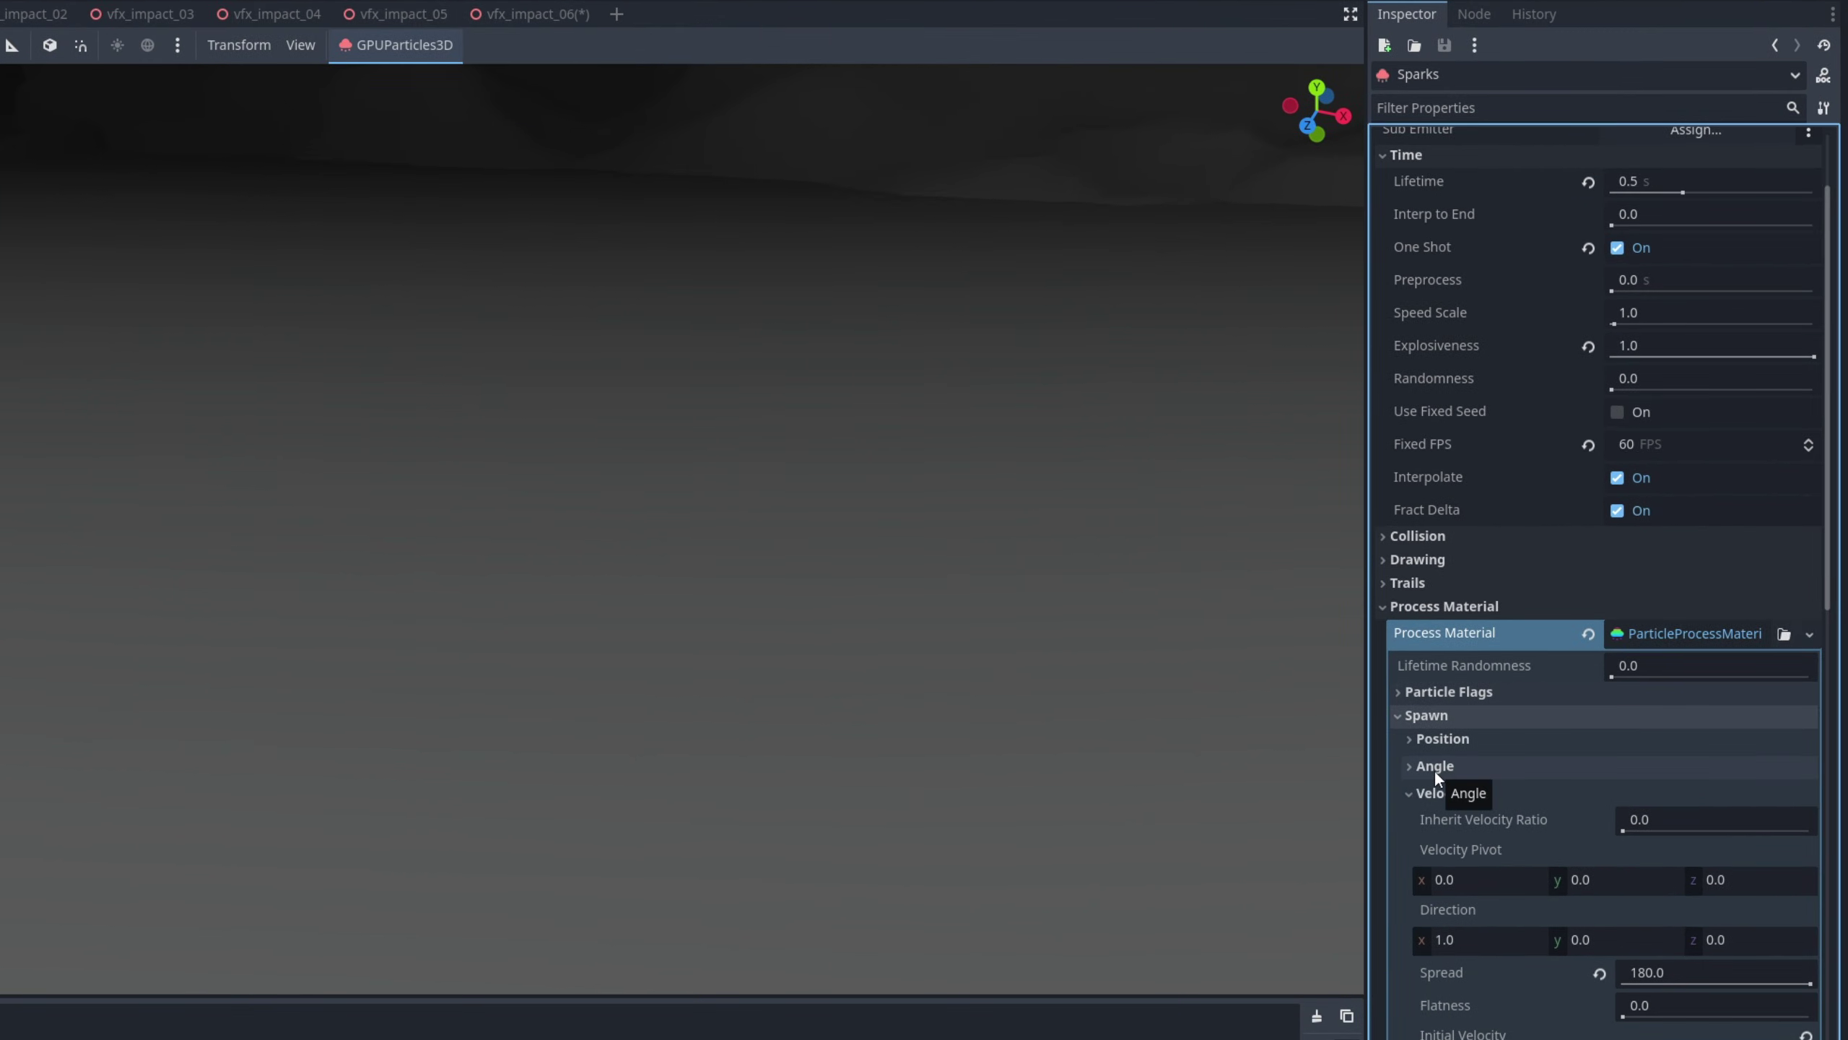
scroll(1431, 762, down, 10)
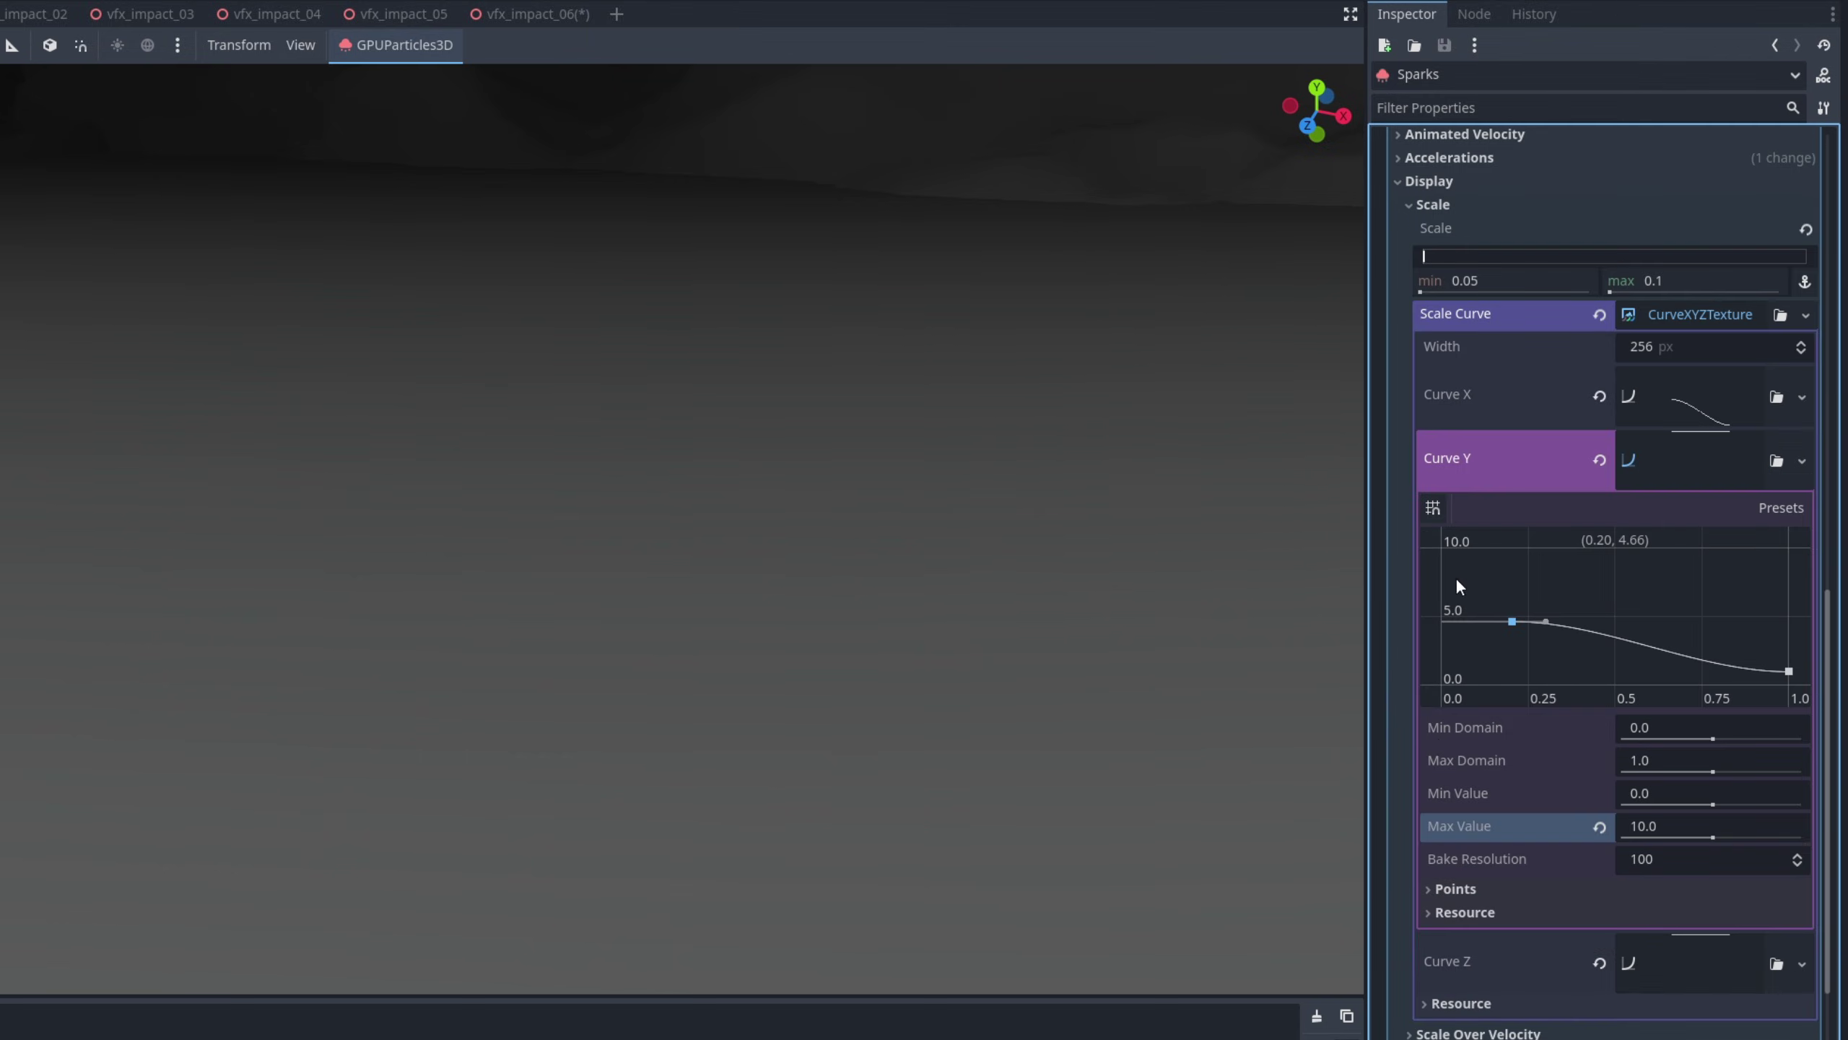
scroll(1449, 255, up, 5)
scroll(1507, 481, up, 7)
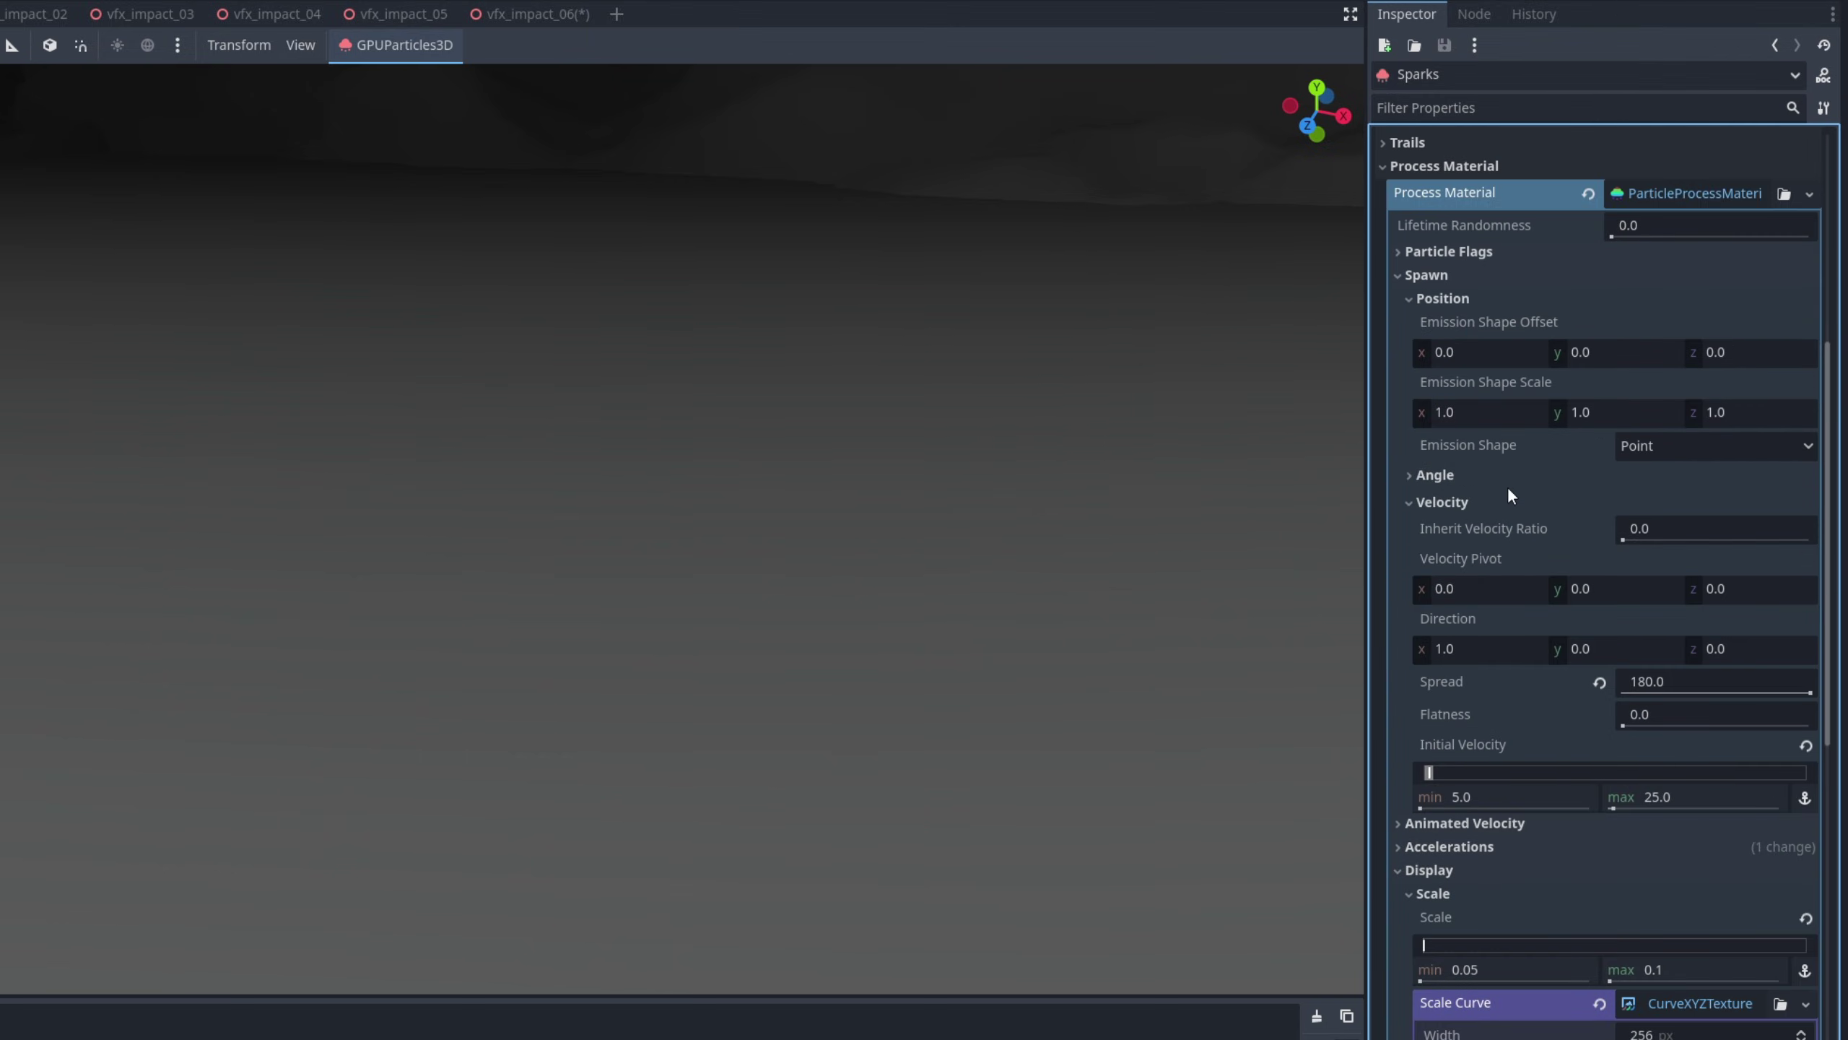
Enable Align Y under Particle Flags and test-fire the sparks to check alignment
click(1442, 568)
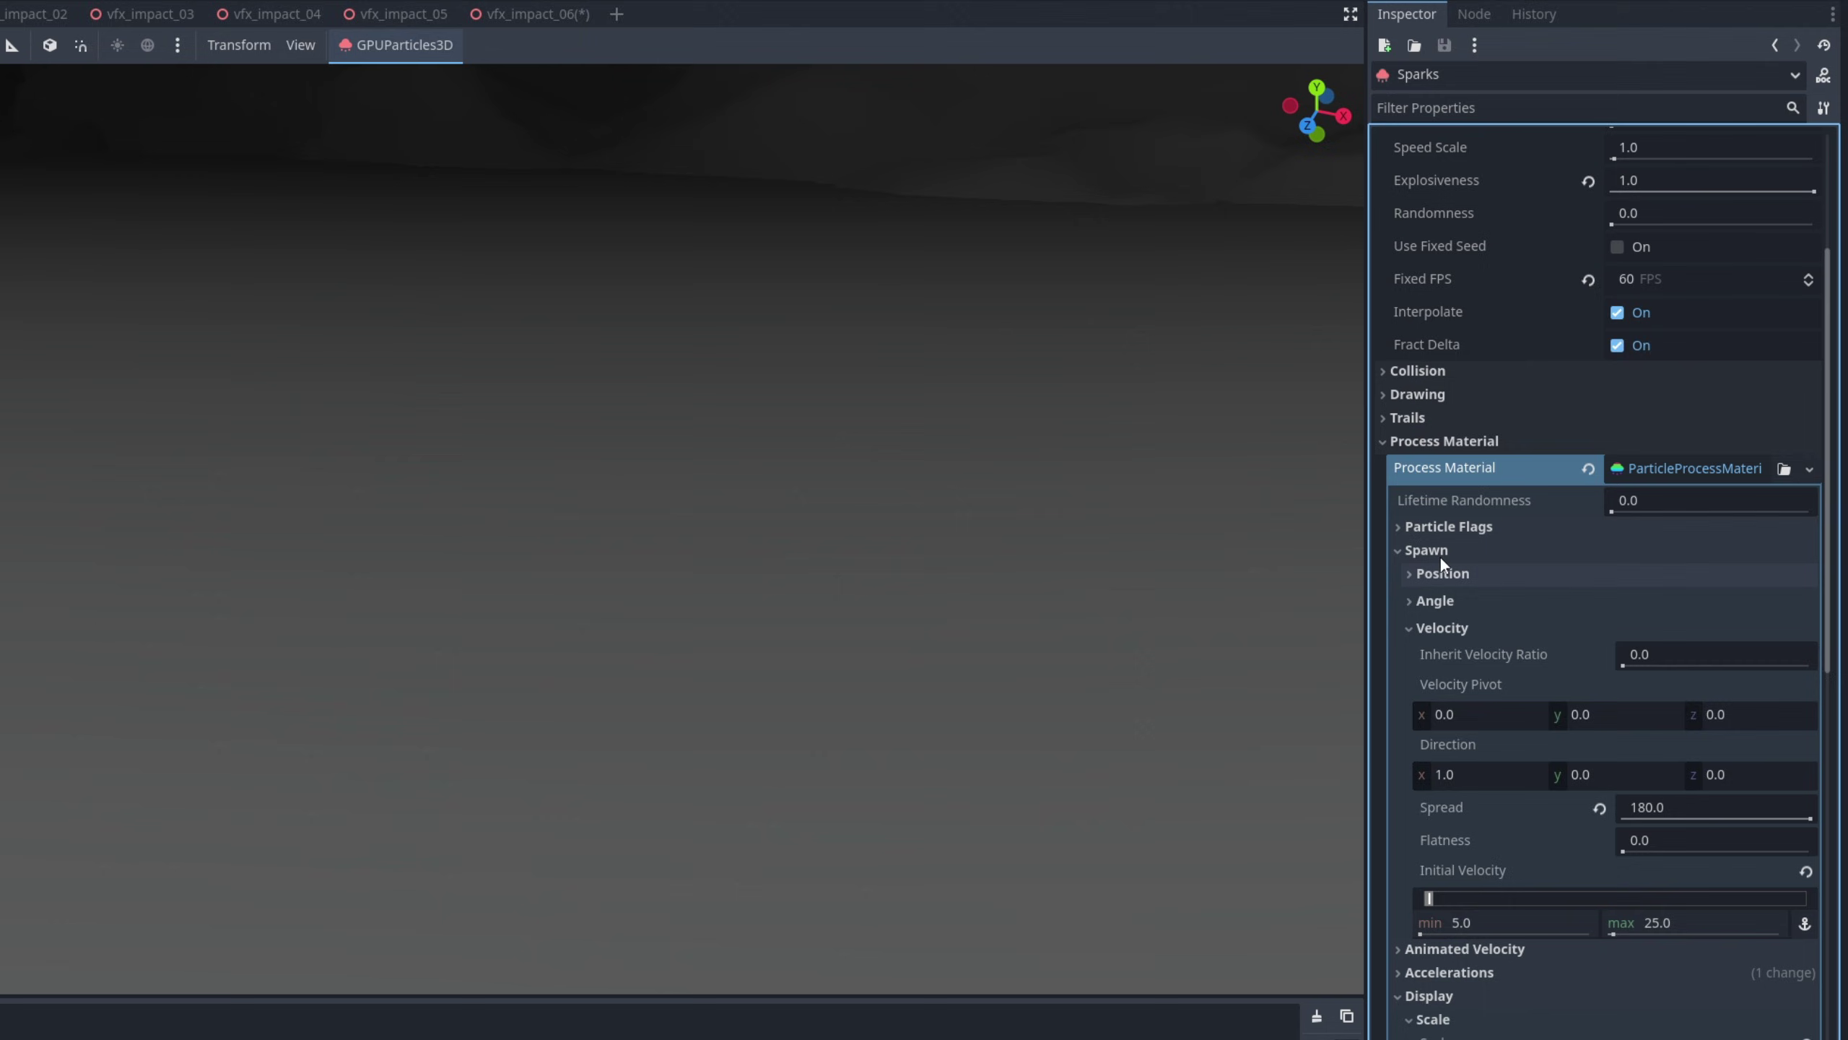
click(1461, 526)
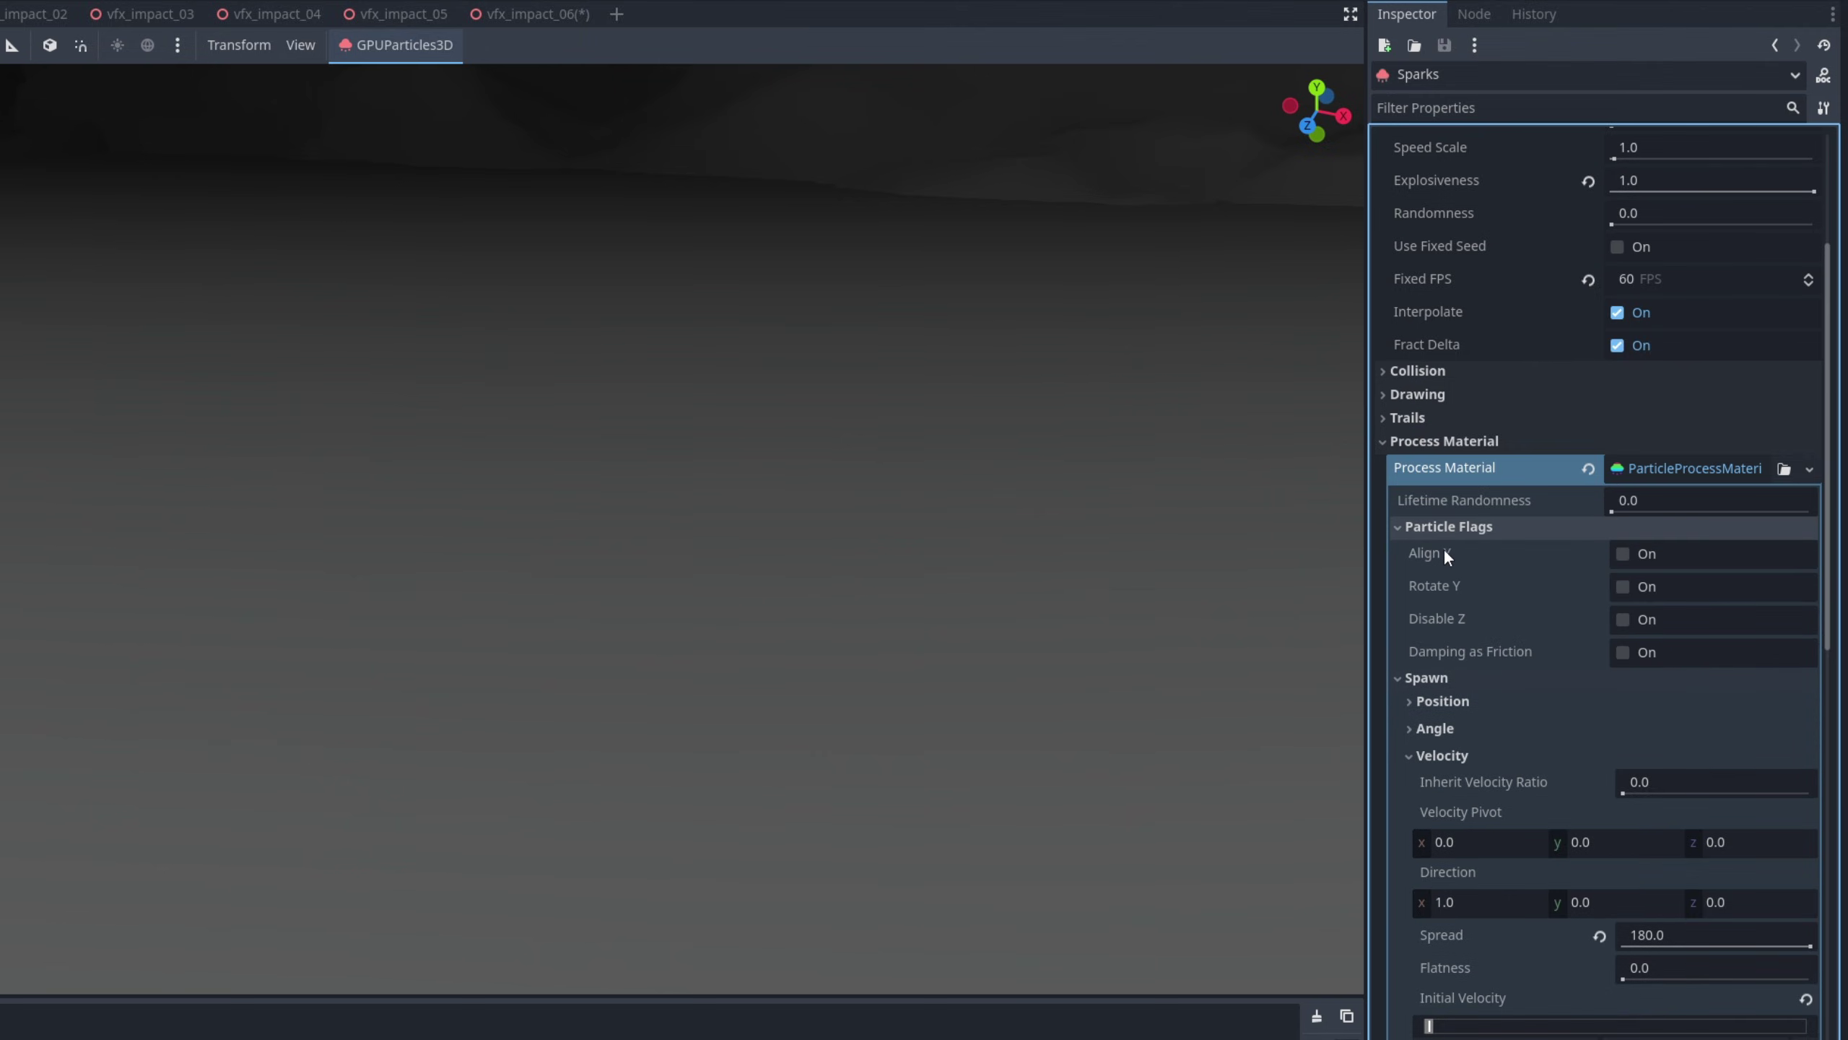
mouse_move(1445, 551)
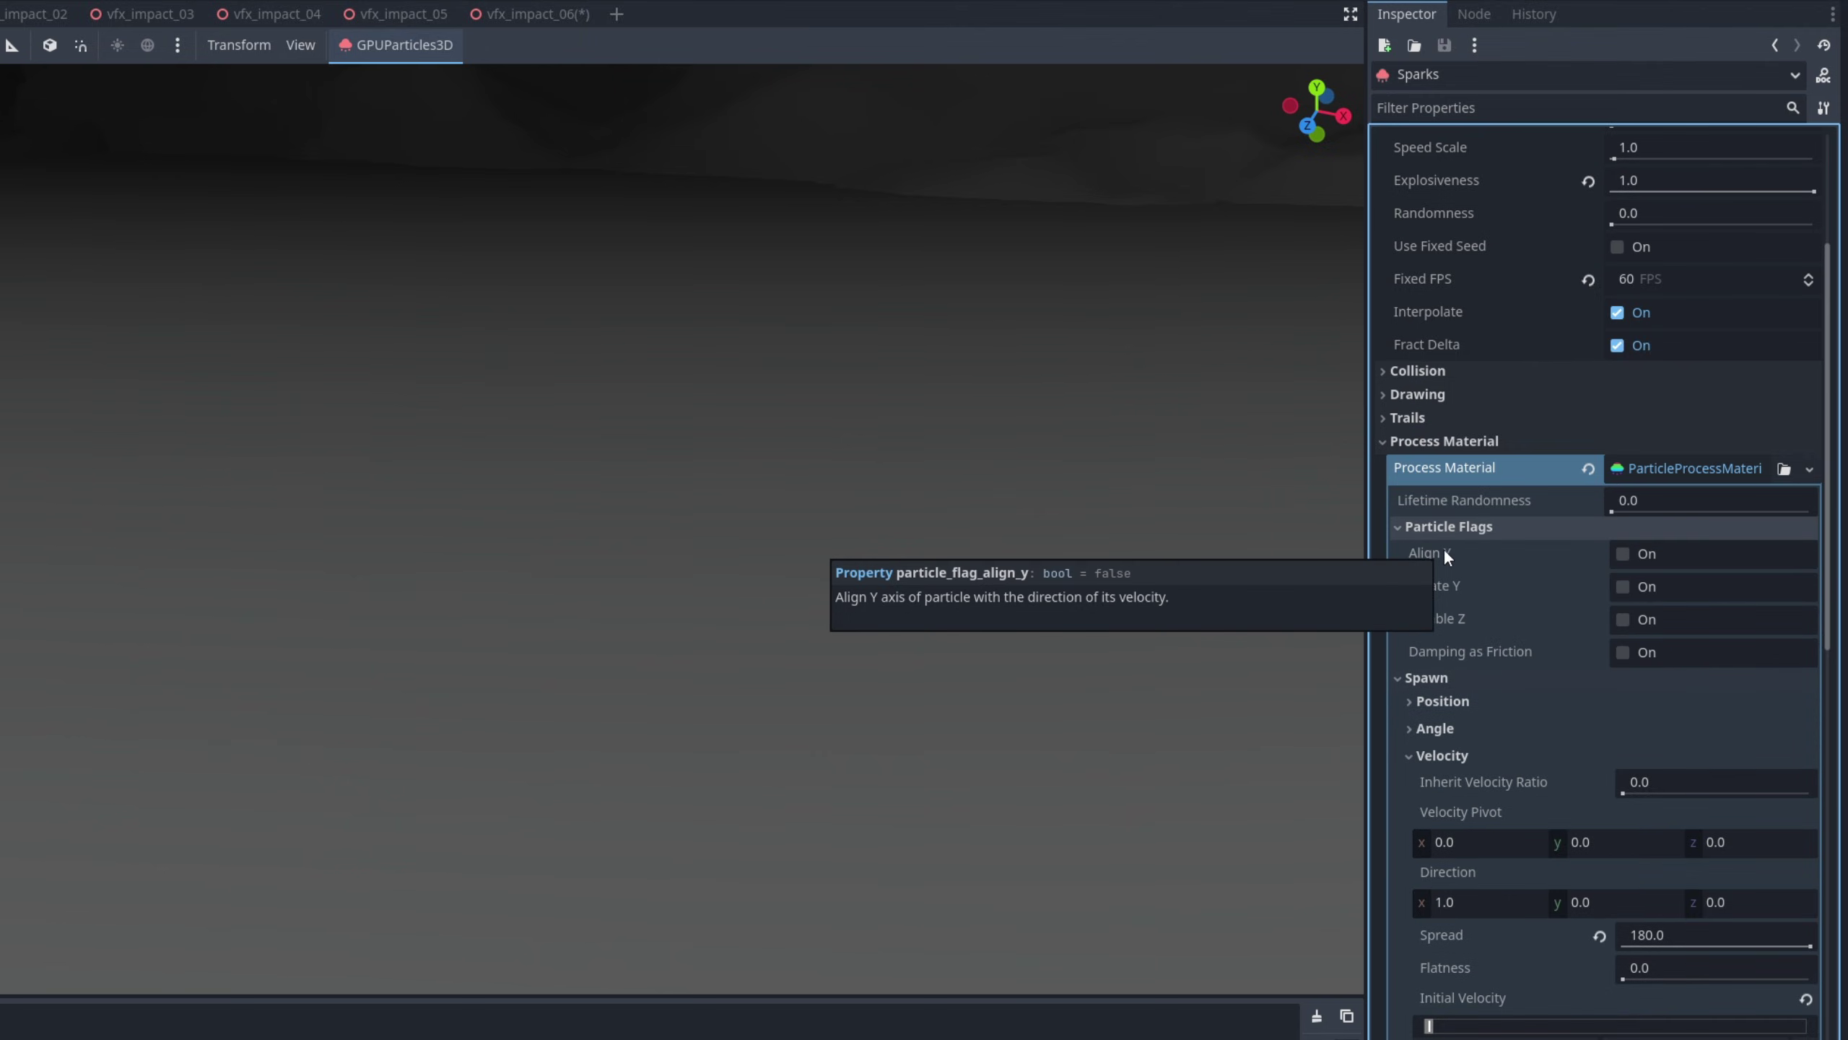
click(1619, 552)
scroll(1626, 440, up, 4)
click(1611, 168)
click(1612, 168)
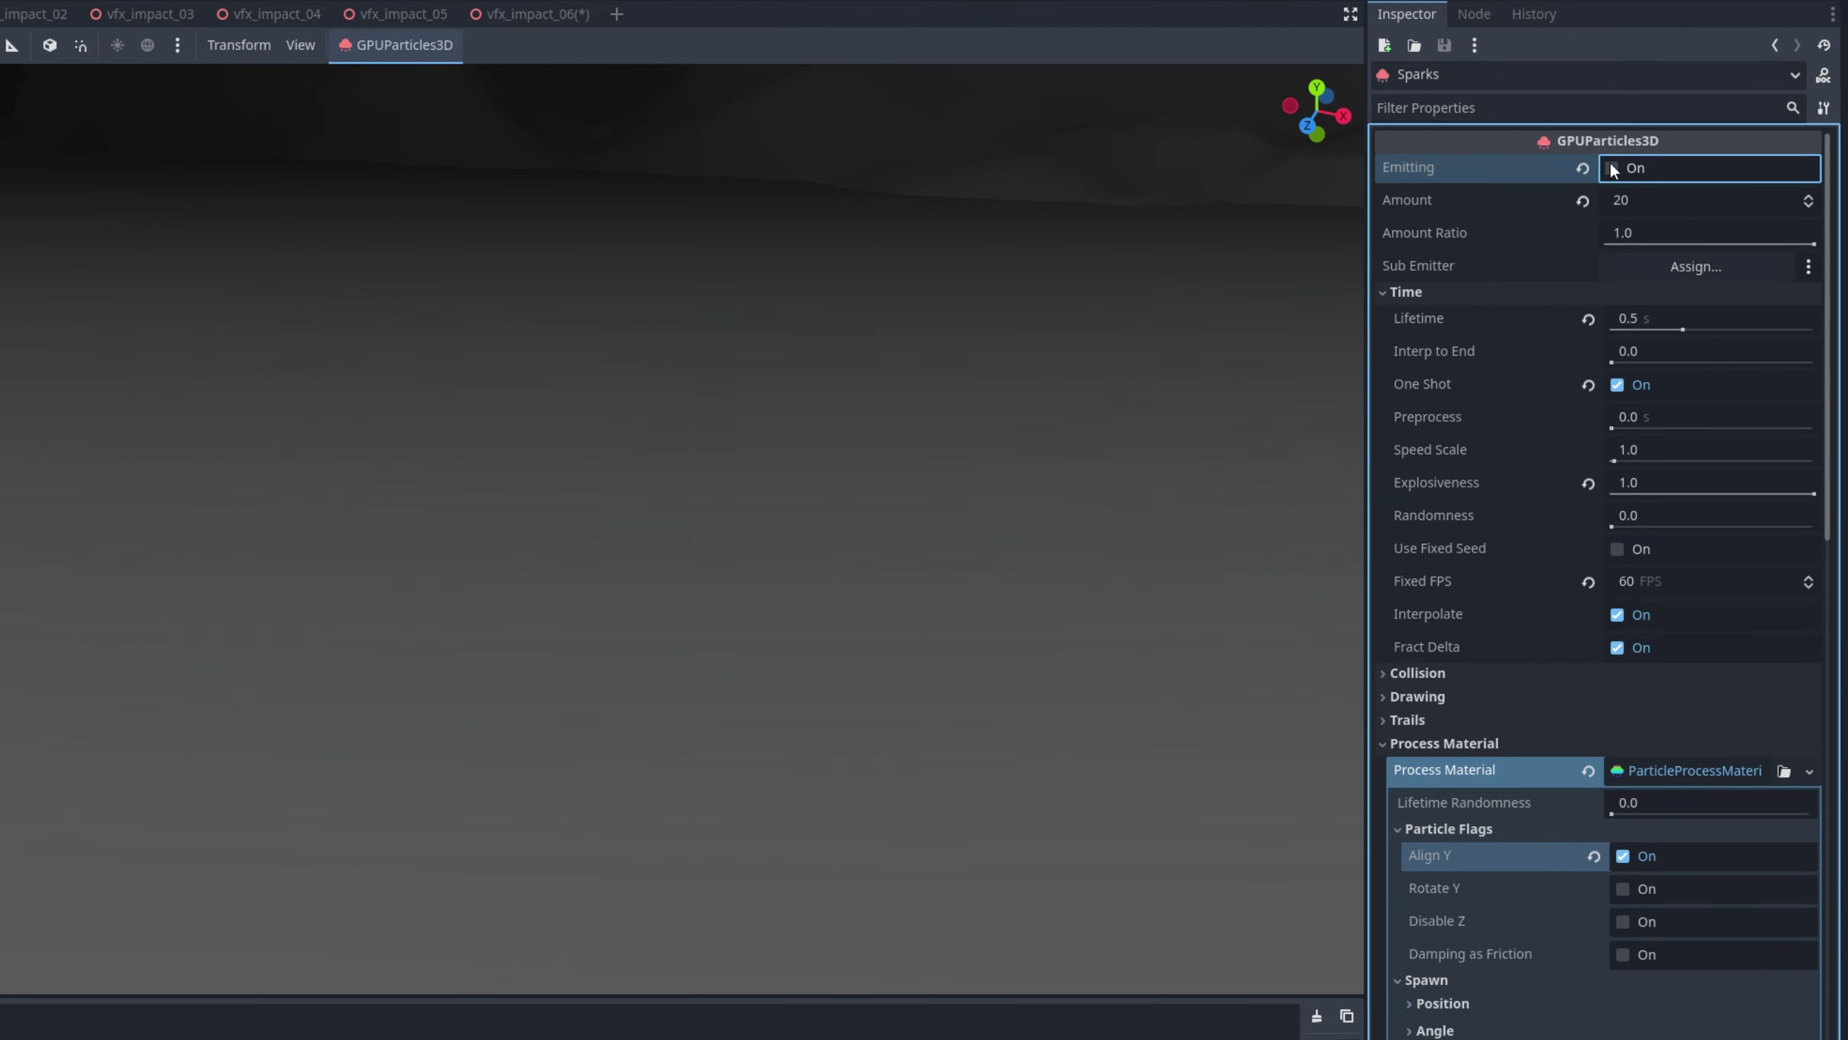
scroll(1584, 874, down, 15)
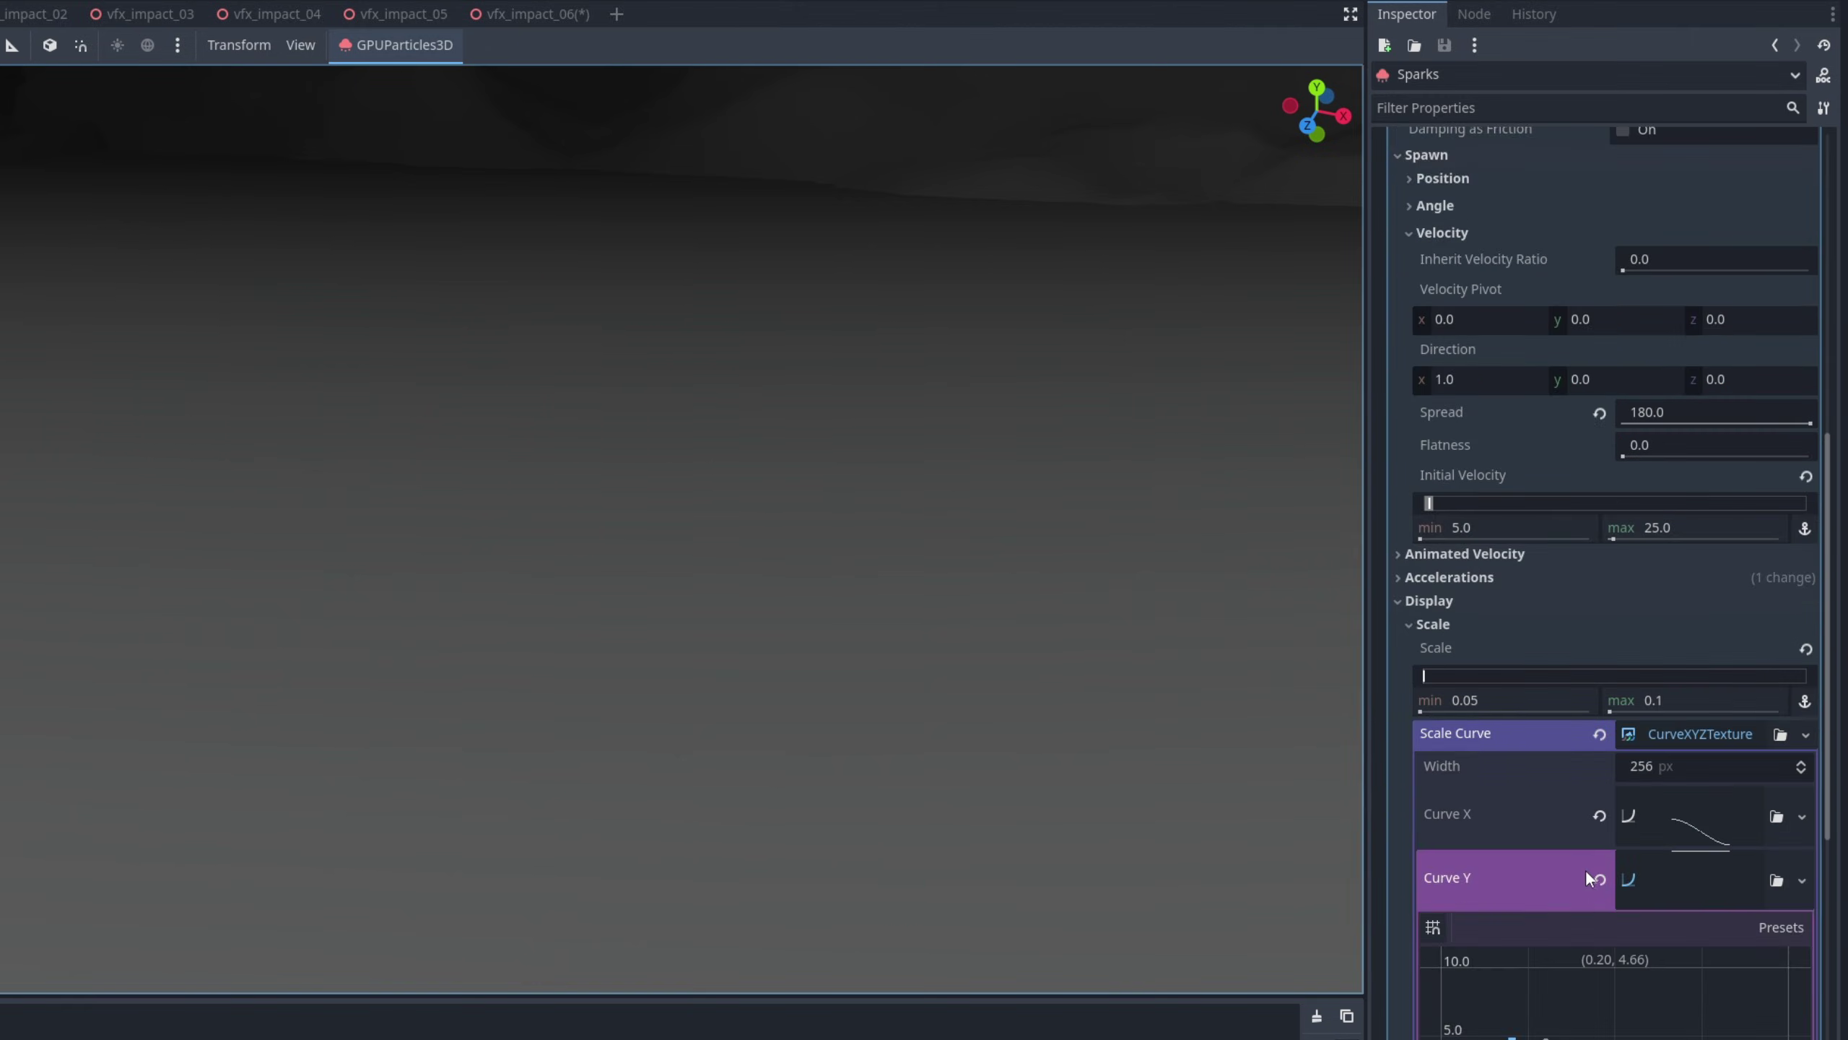
Make the Sparks' Material Override unique, set Billboard mode to Disabled, and test-fire the streaks
scroll(1581, 870, down, 3)
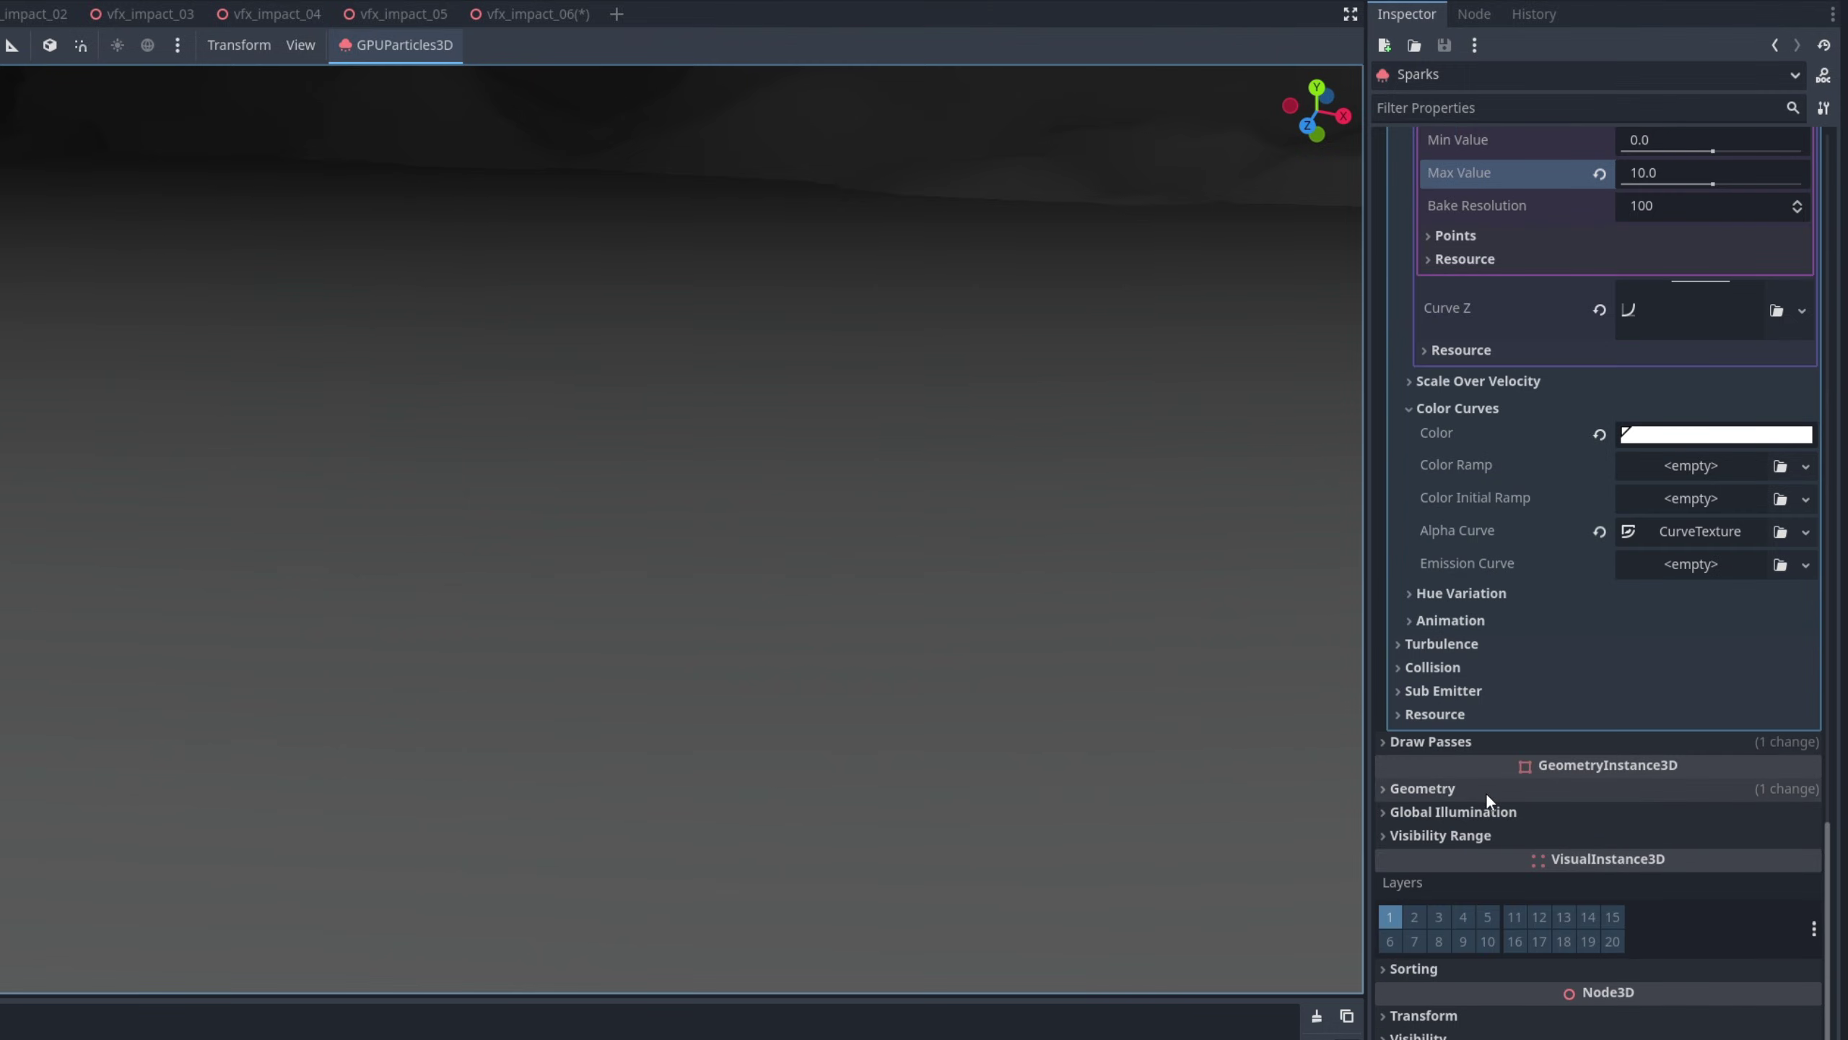
click(1597, 787)
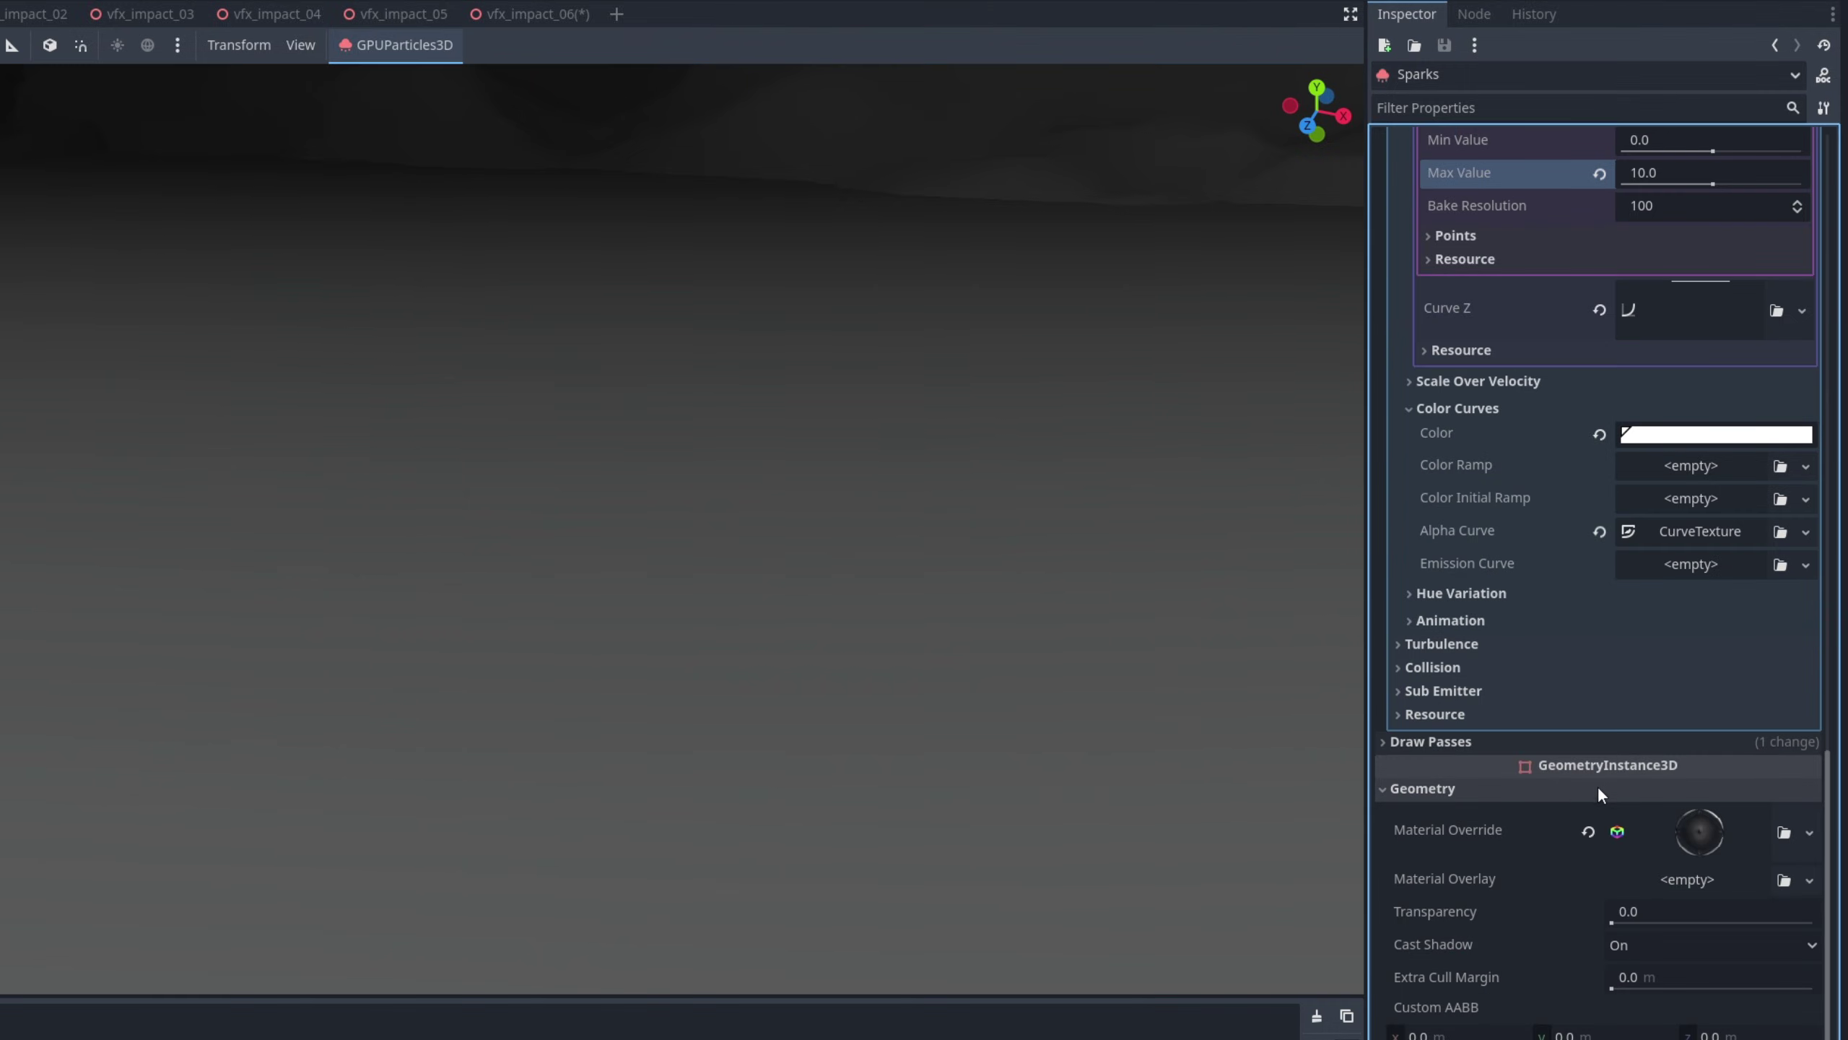
click(1810, 834)
click(1687, 1018)
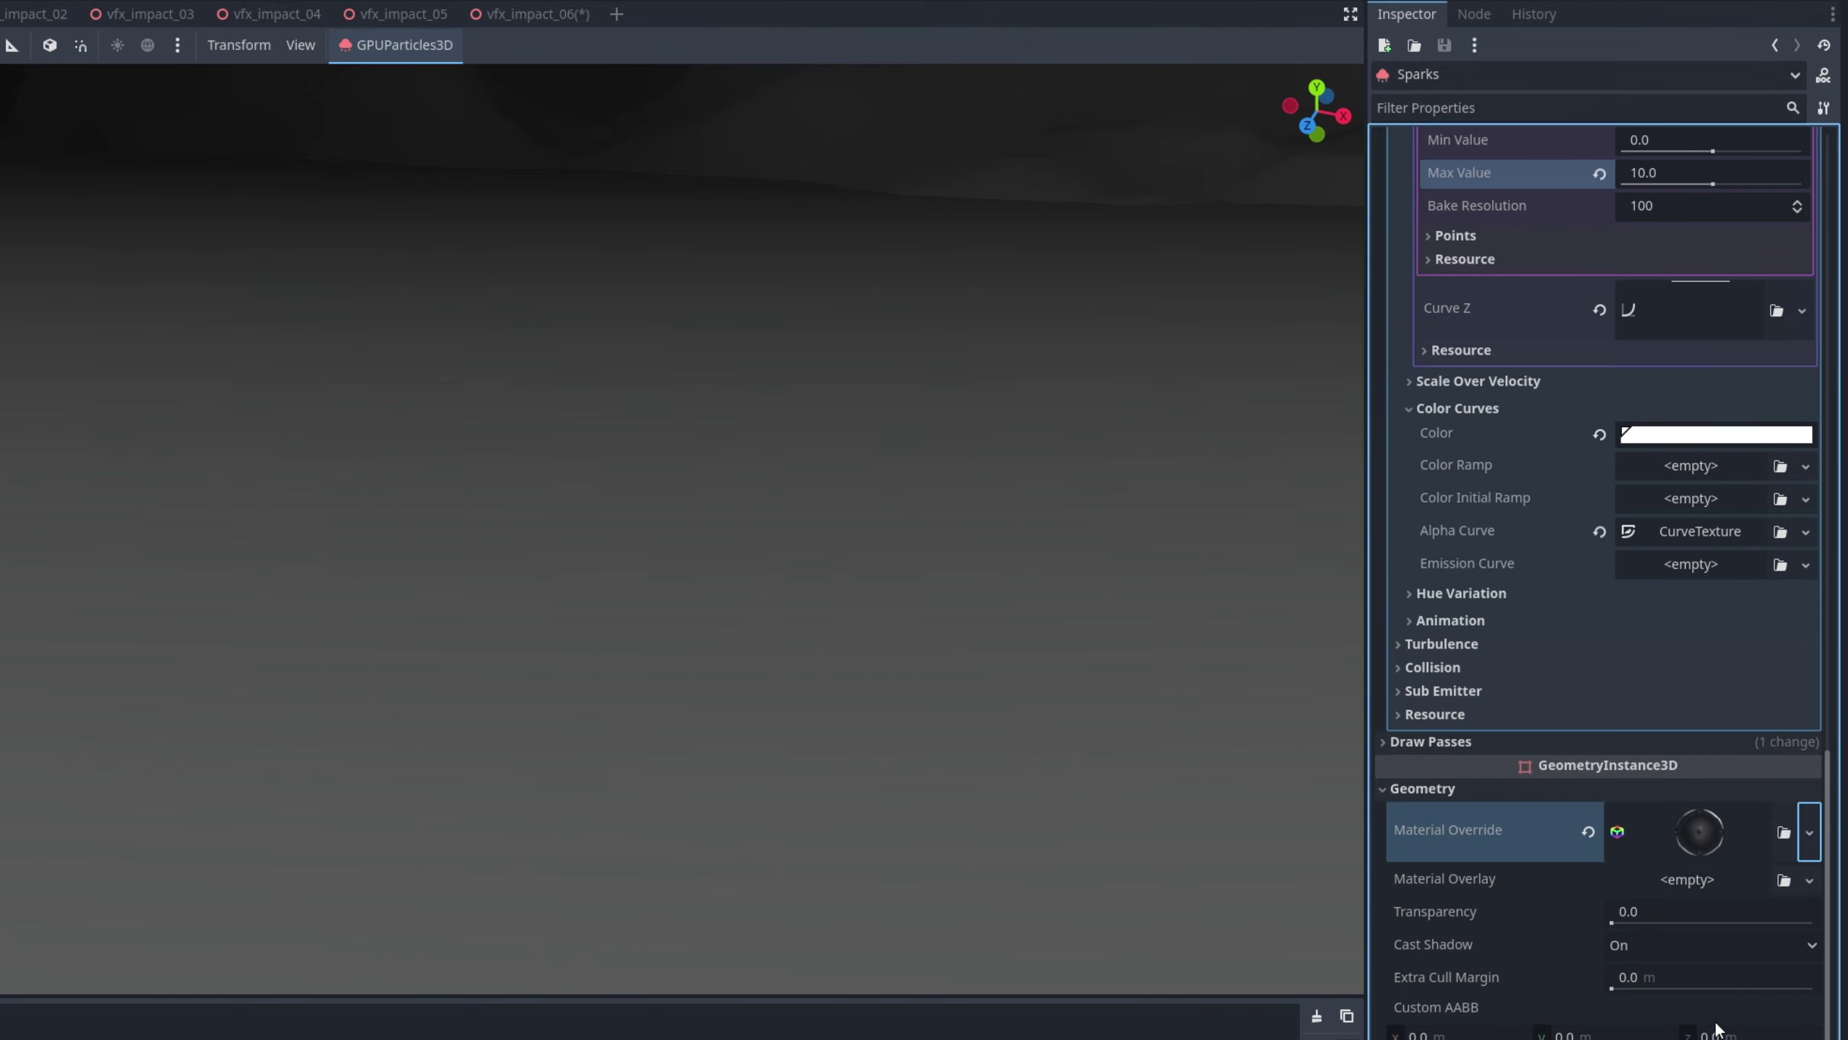
click(1710, 815)
click(1594, 883)
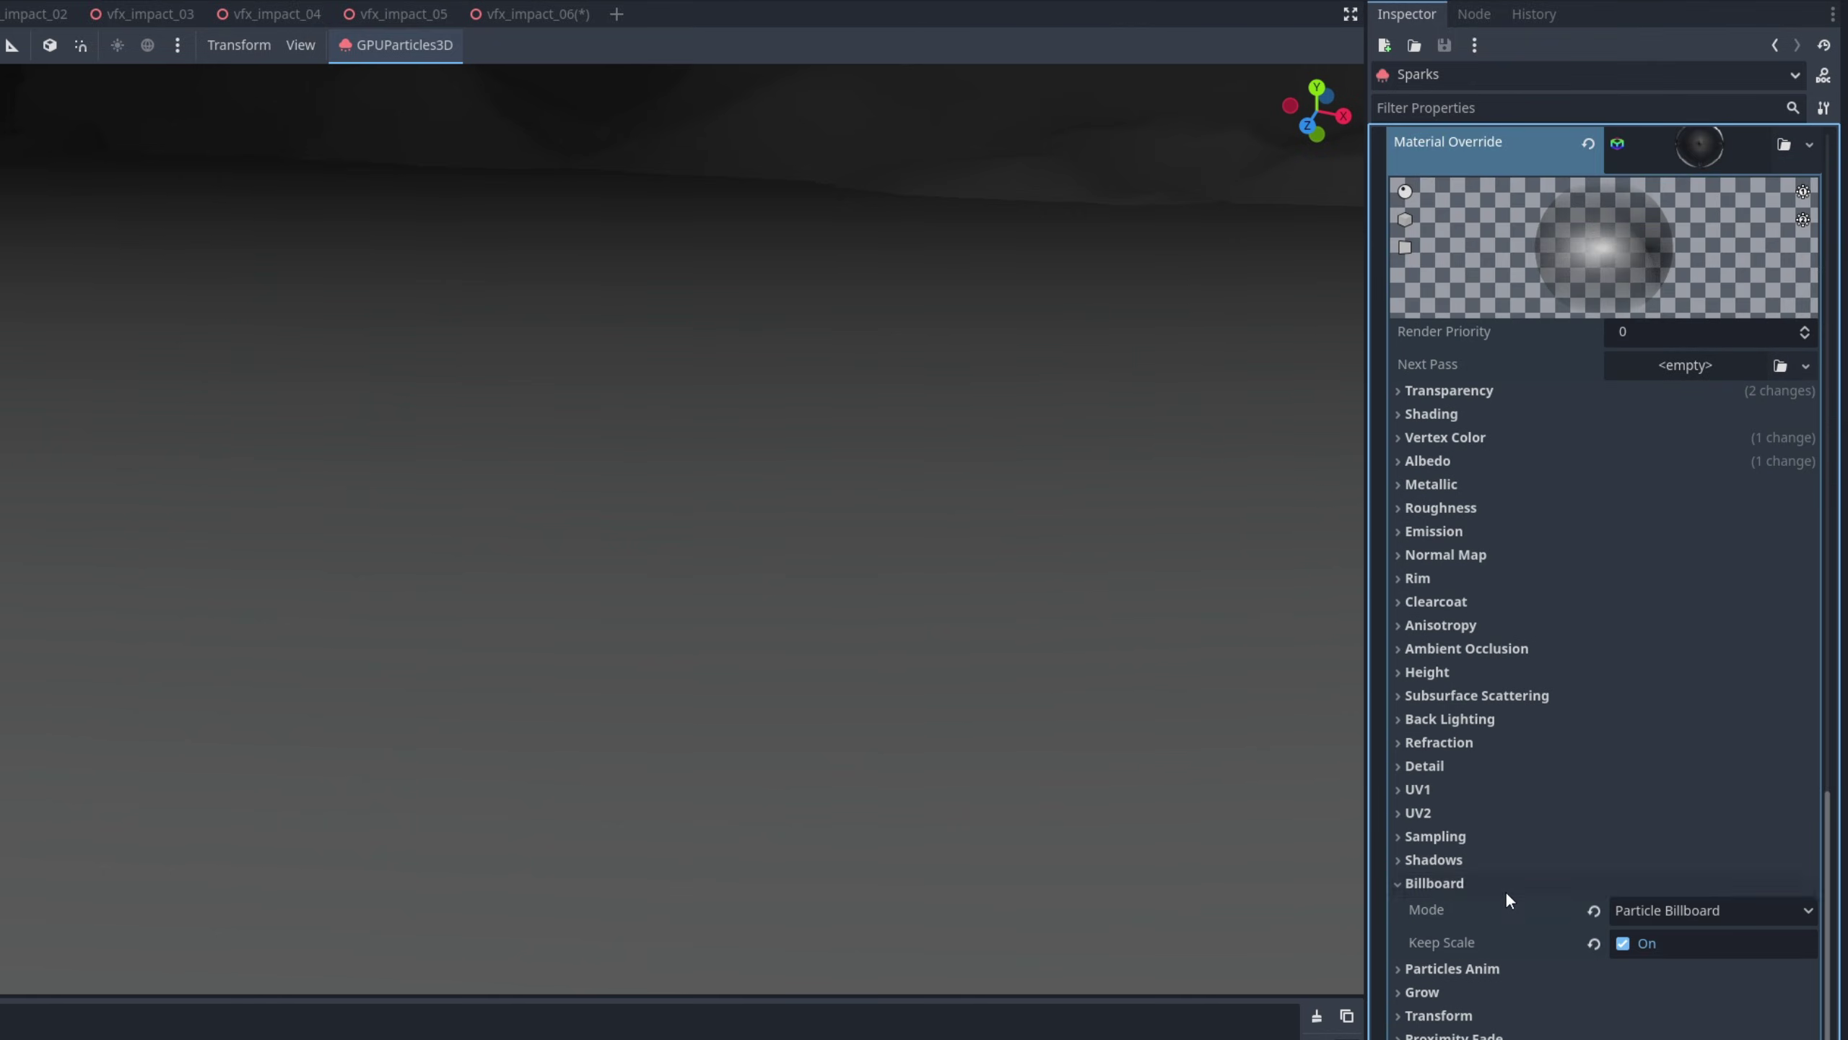
click(1682, 911)
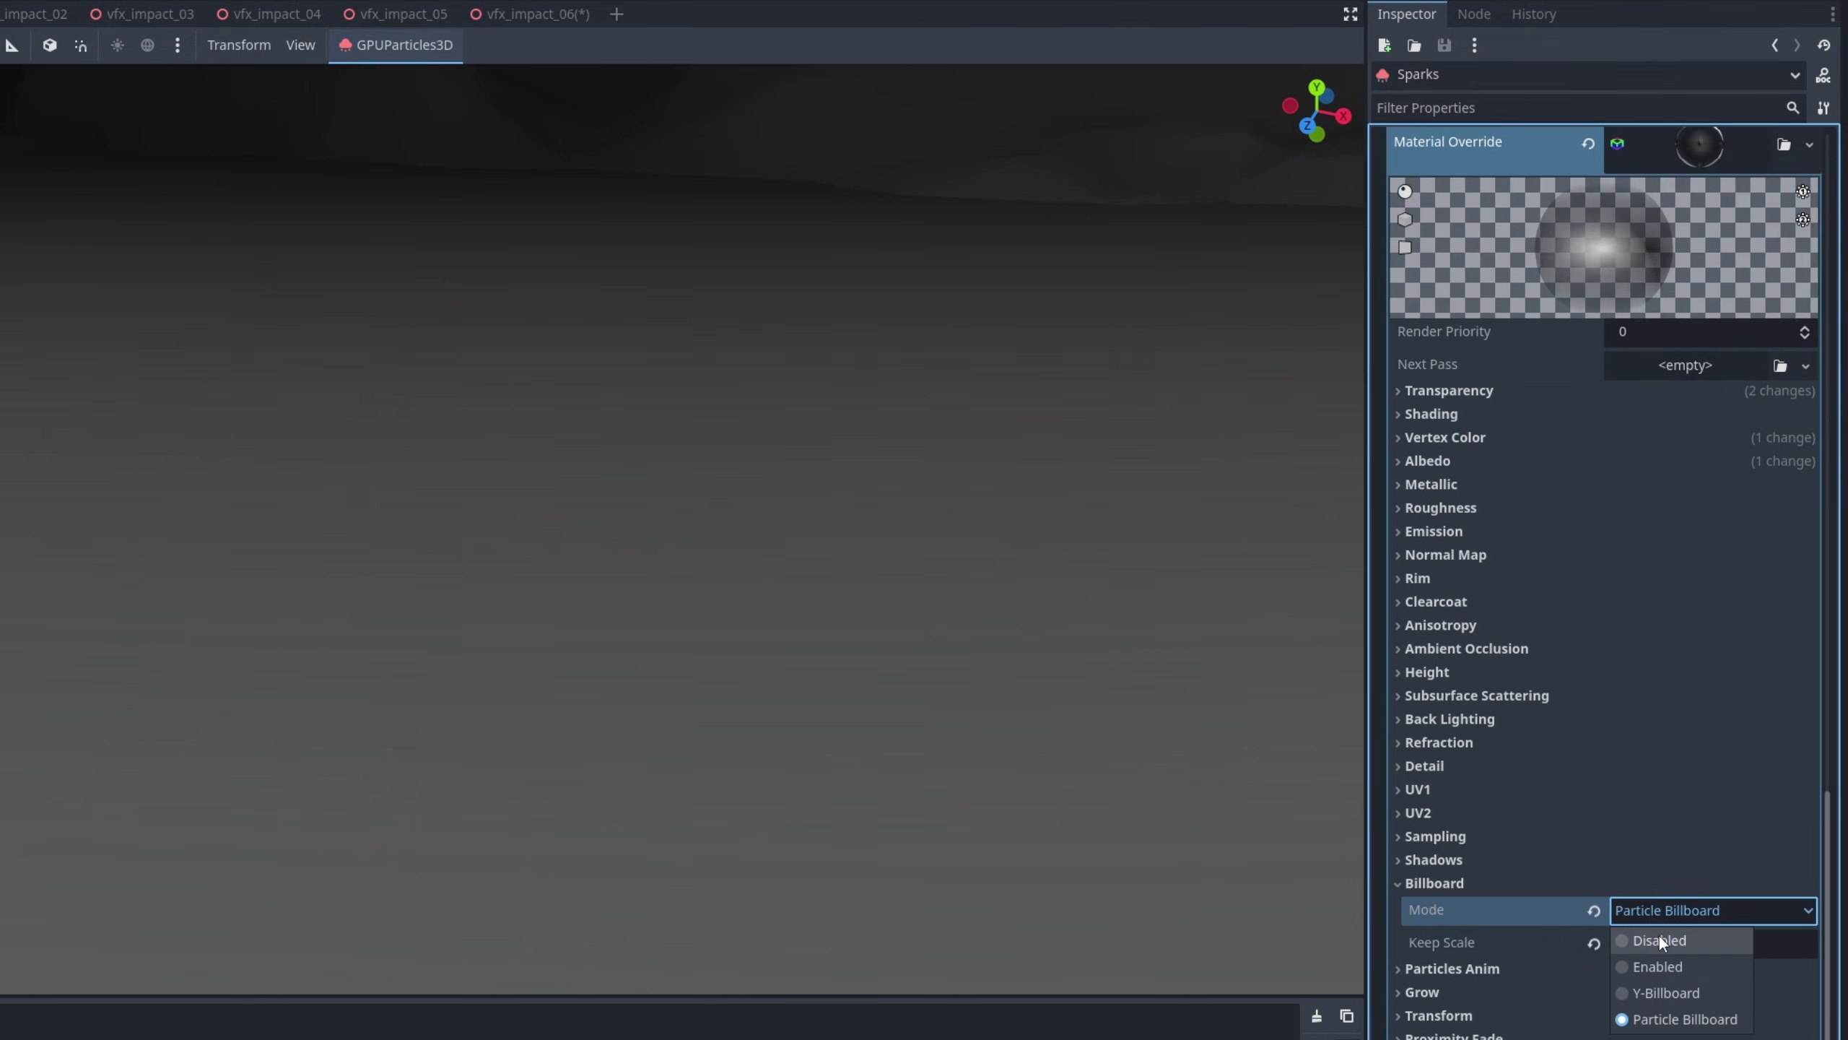
click(1660, 938)
scroll(1441, 880, up, 20)
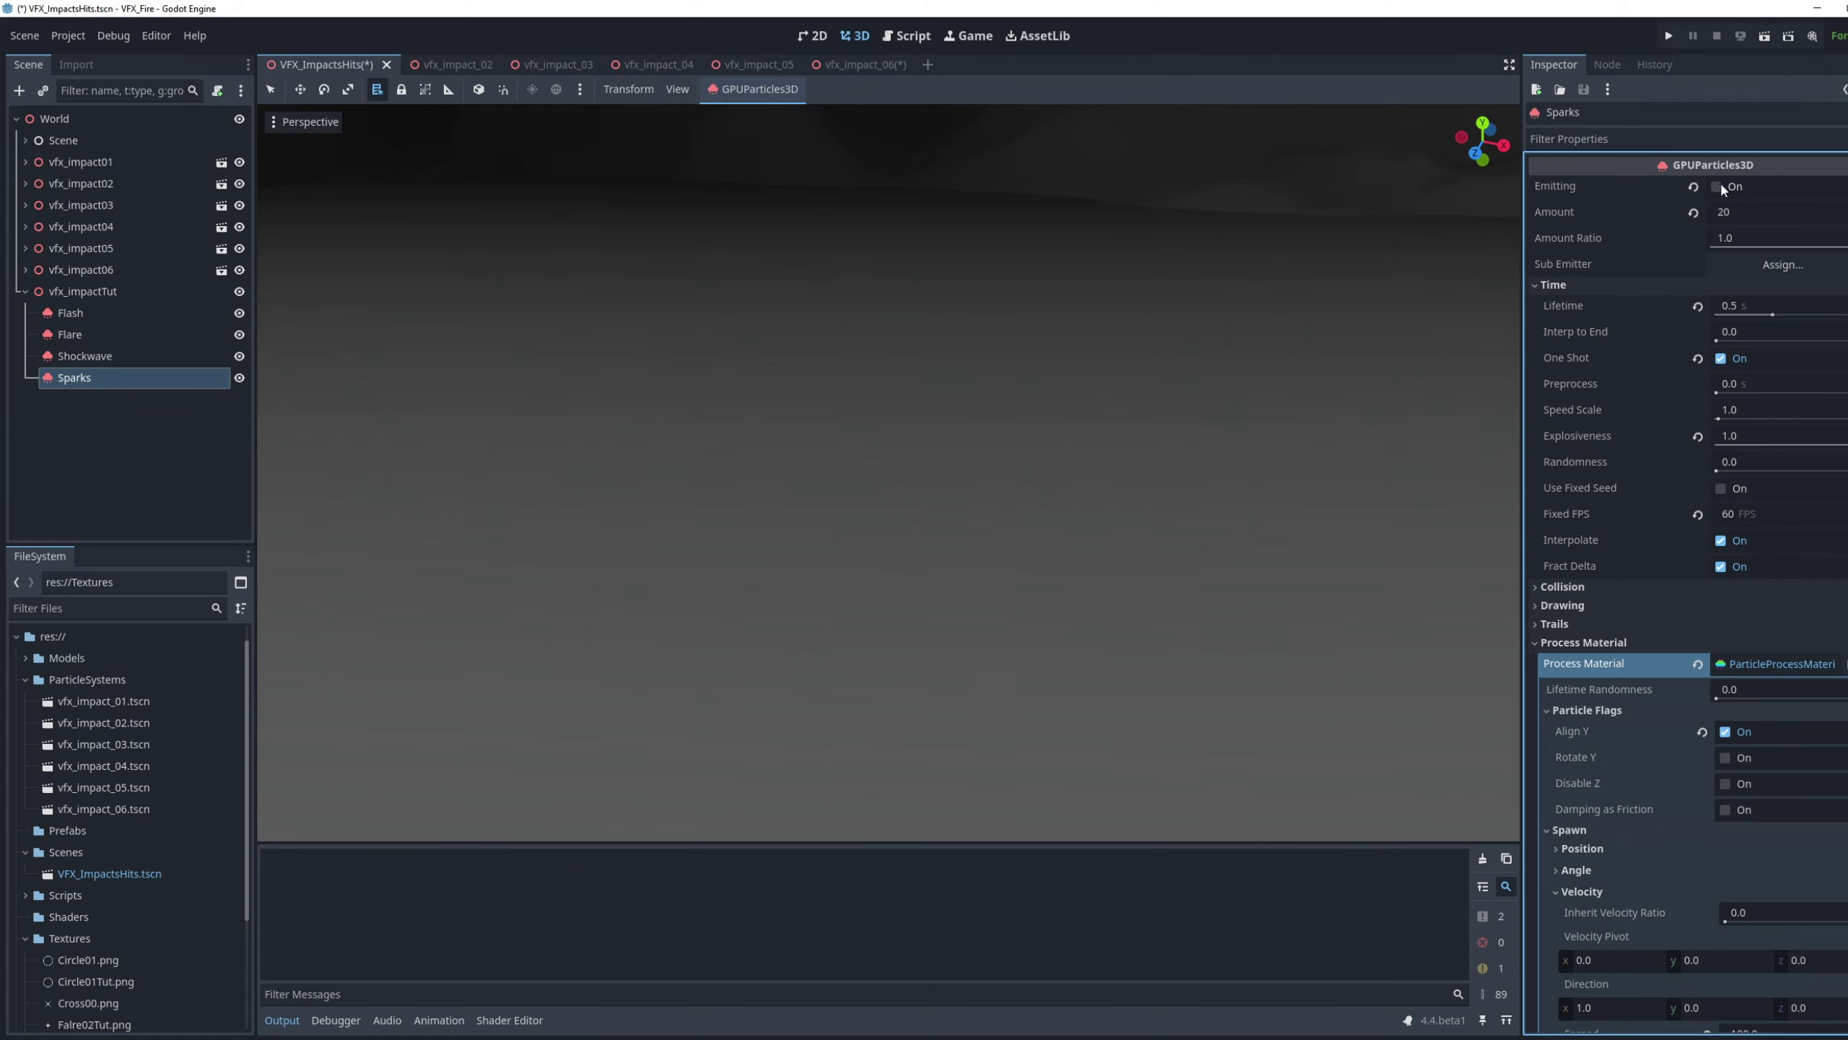
click(1612, 168)
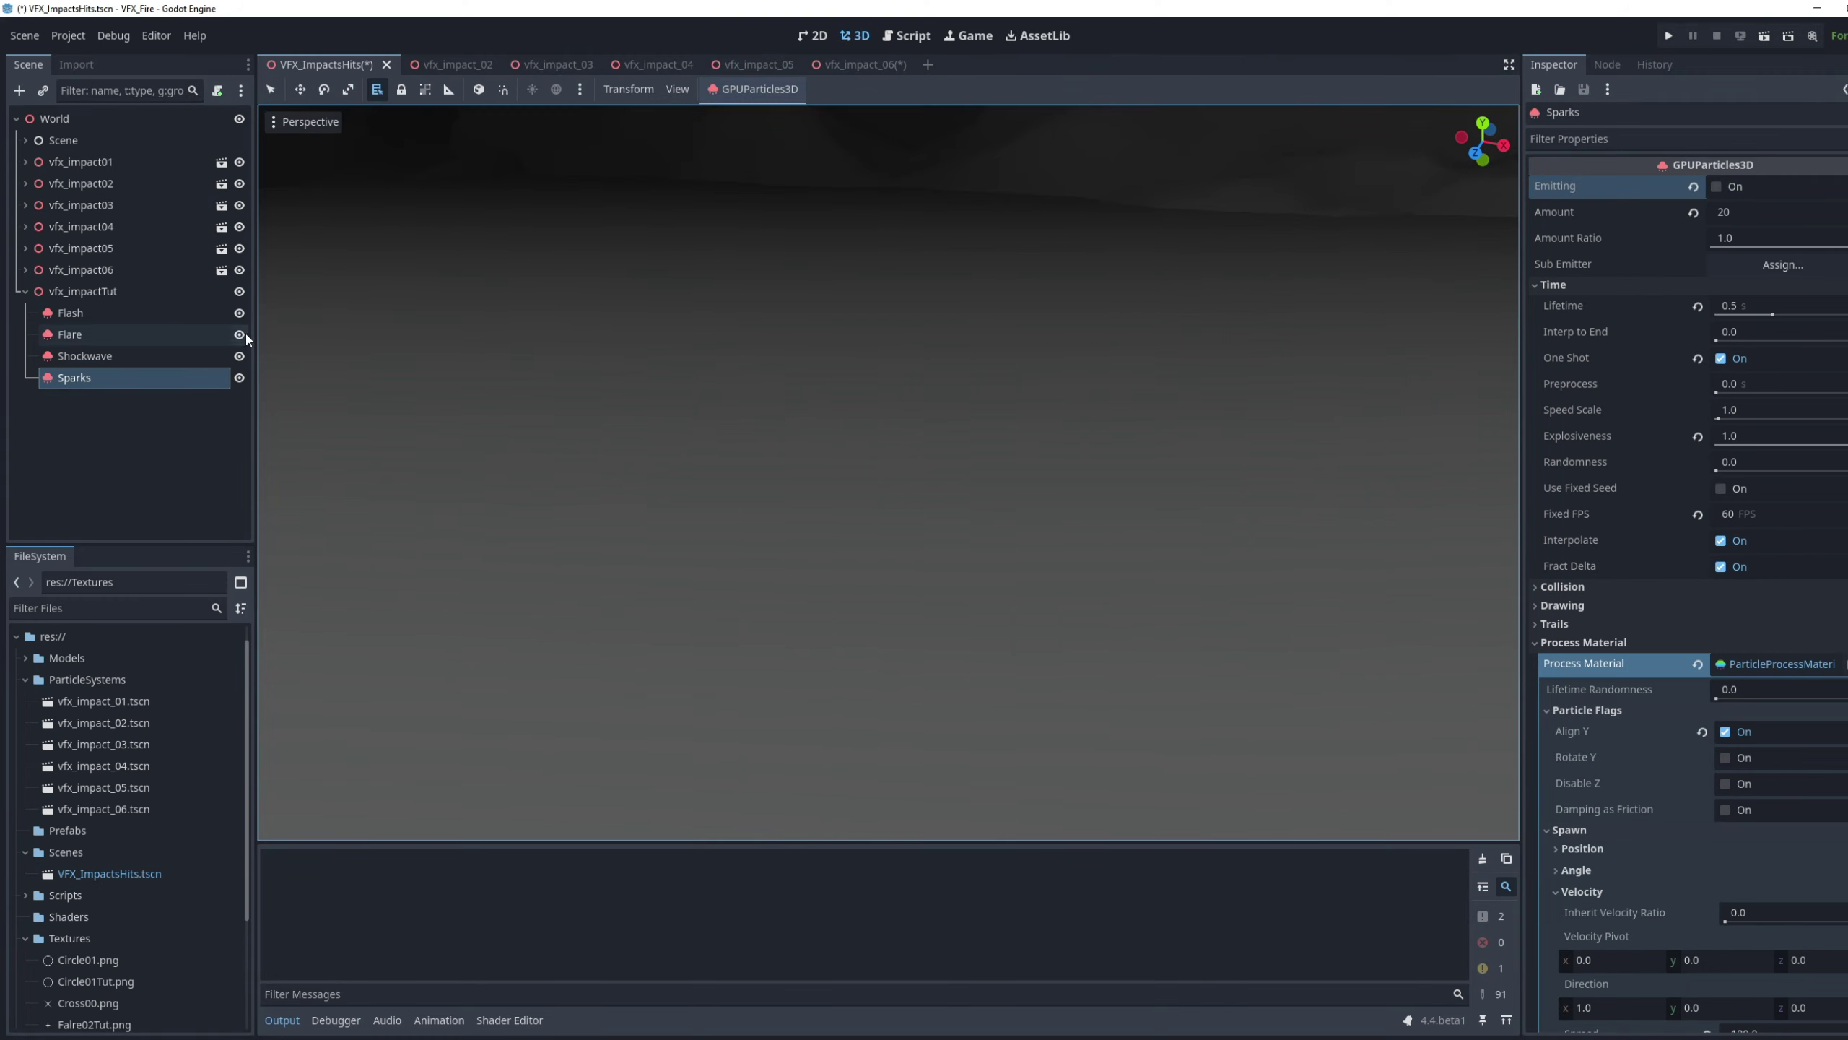
Select Flash through Sparks and fire all four effects together twice
shift+click(169, 311)
click(1719, 187)
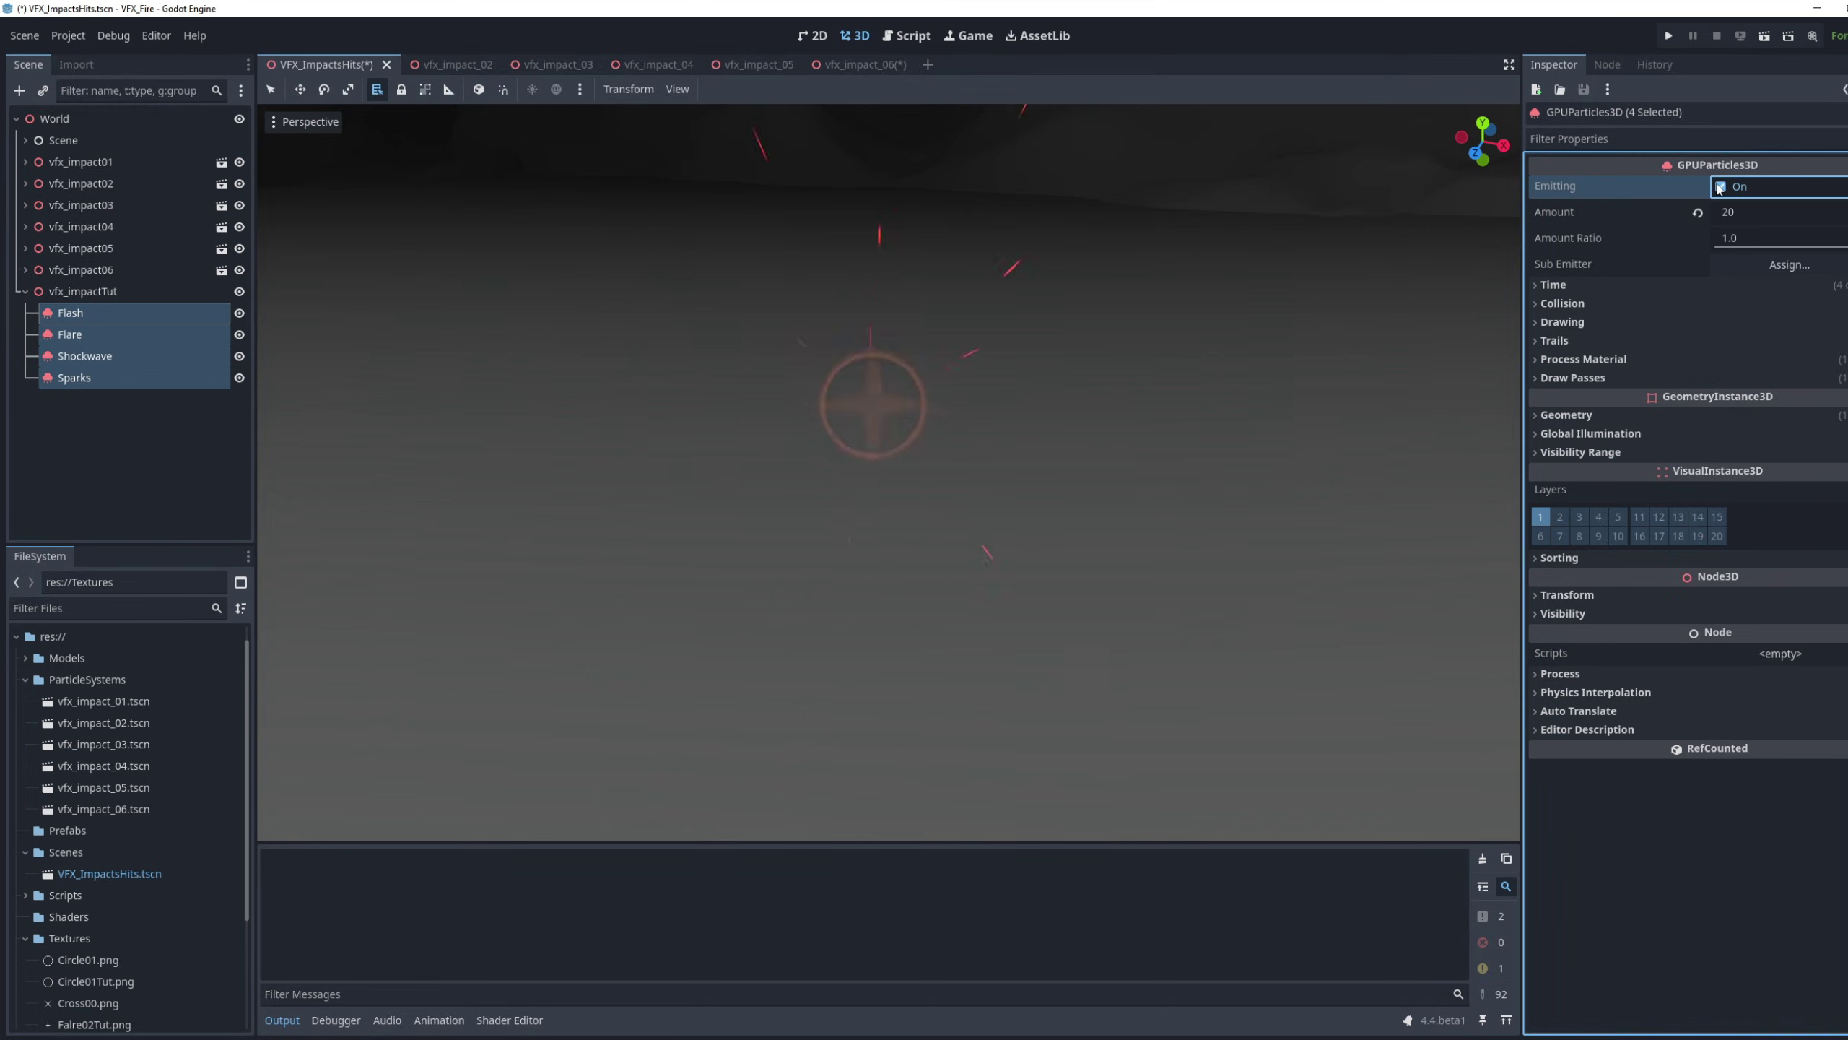
click(1722, 188)
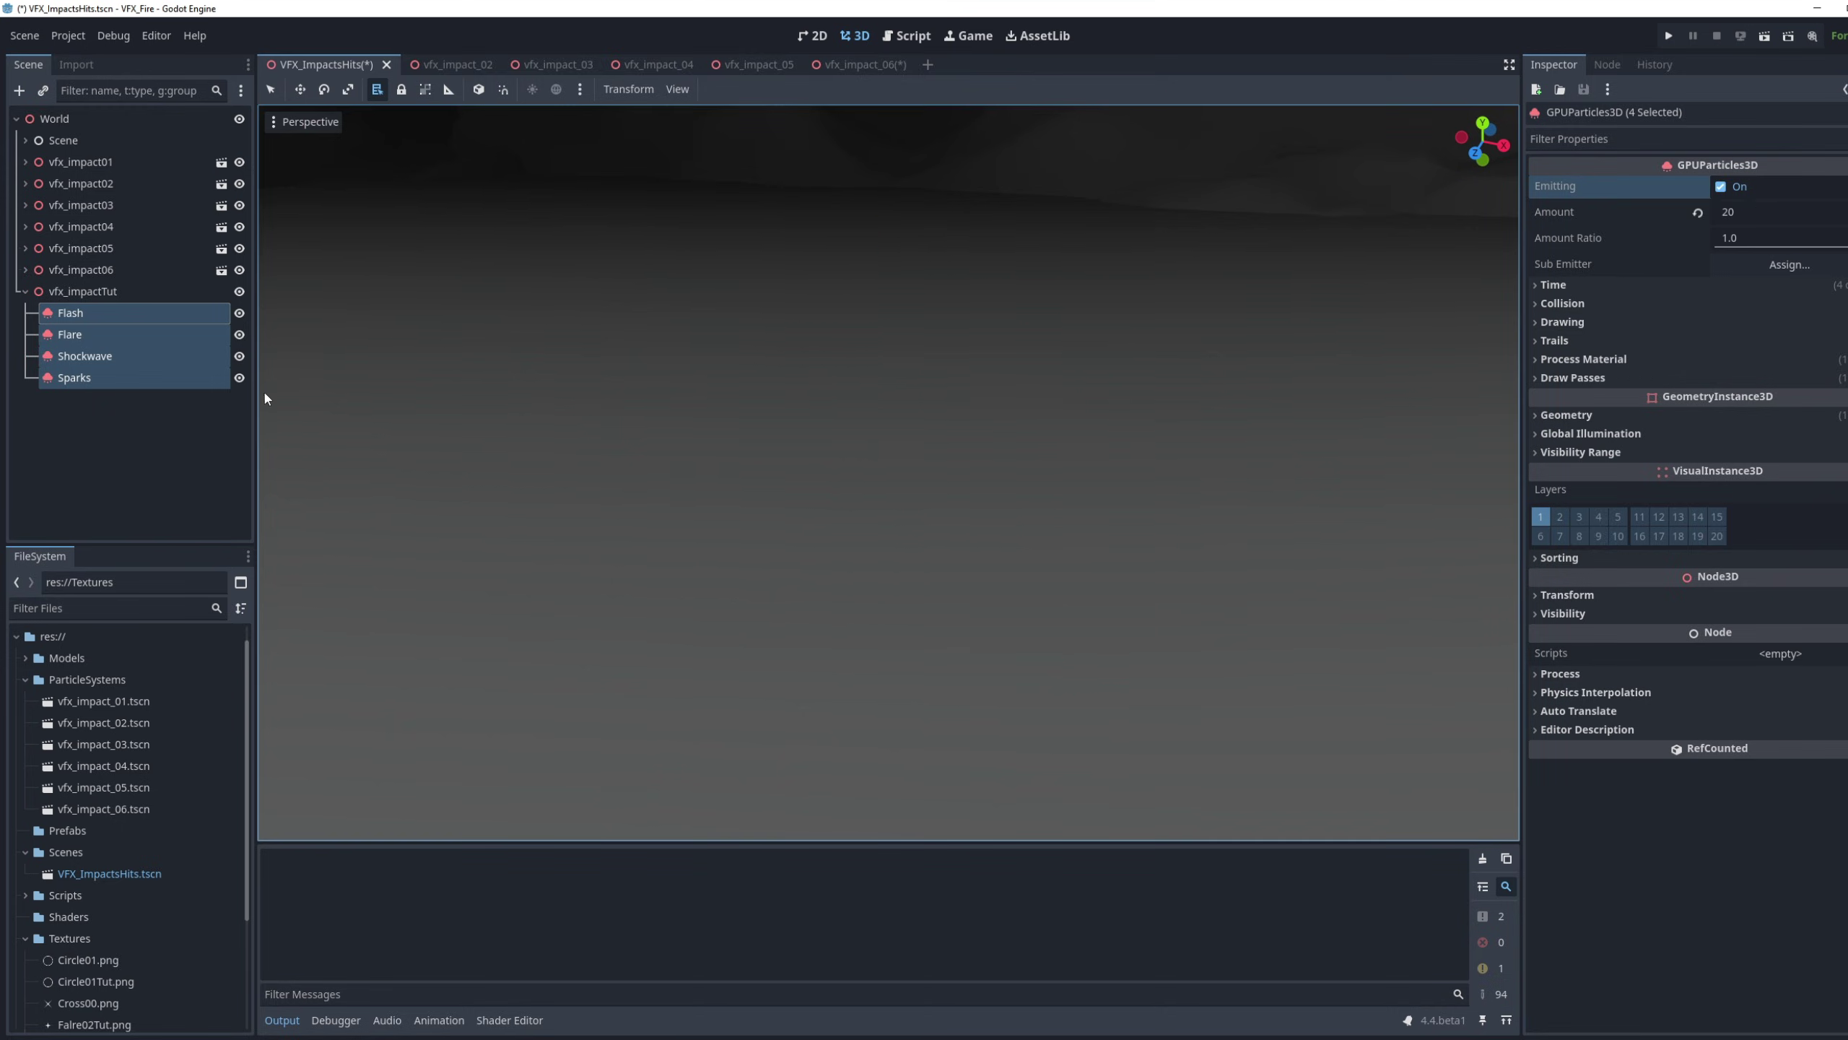
Select only Sparks and review its colour in the Color Curves picker
click(111, 375)
scroll(1766, 553, down, 3)
scroll(1797, 604, down, 10)
click(1773, 603)
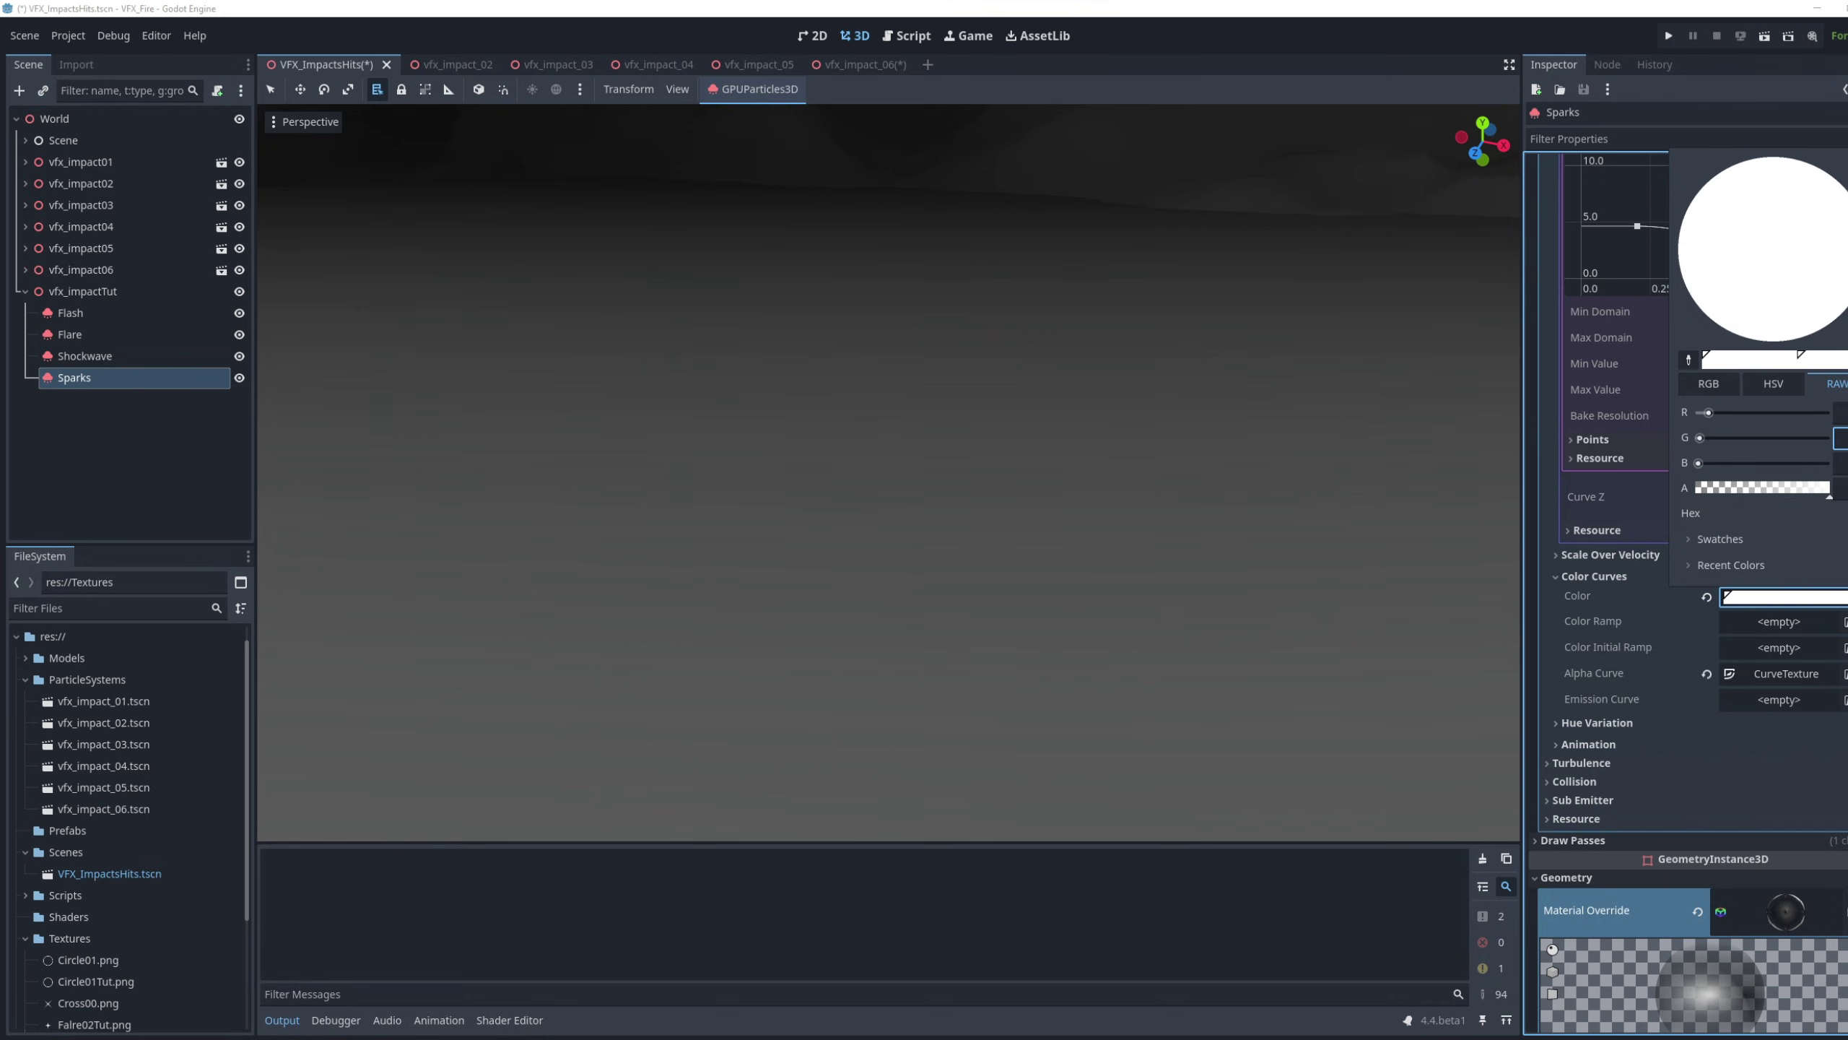
key(Escape)
scroll(1837, 471, up, 15)
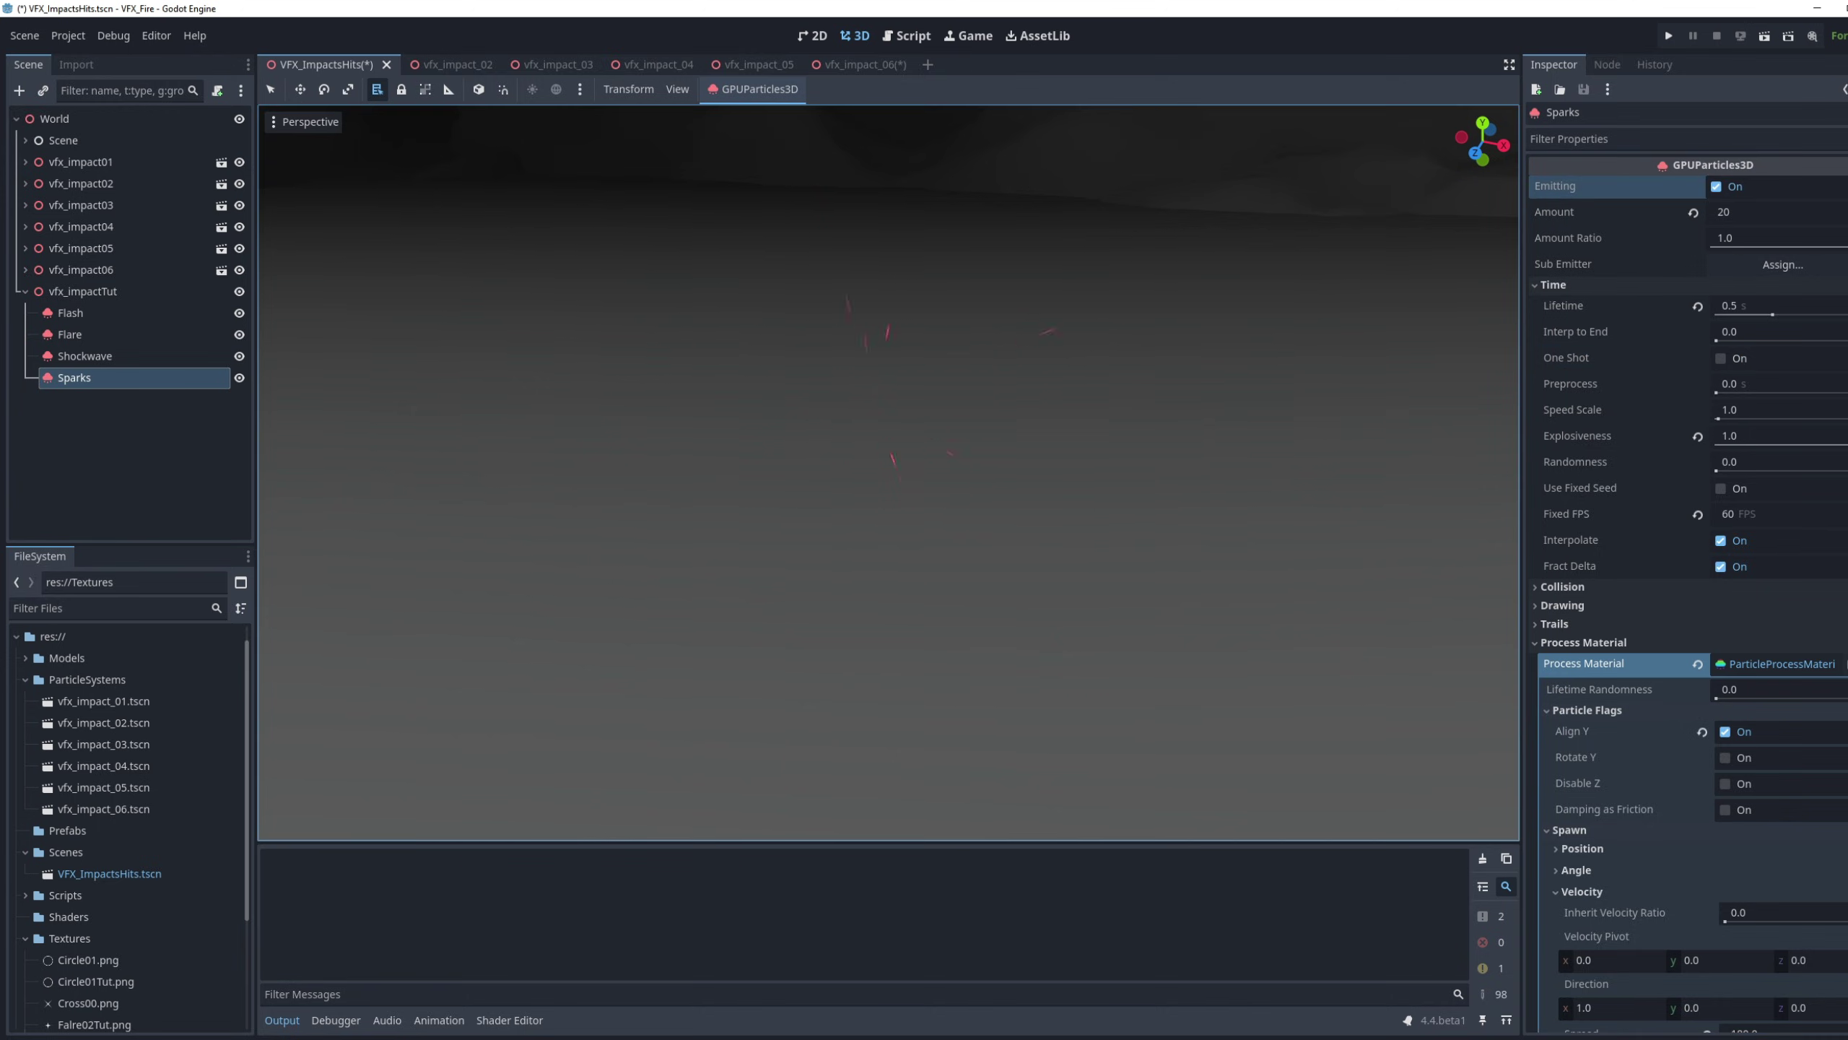
scroll(1787, 623, down, 15)
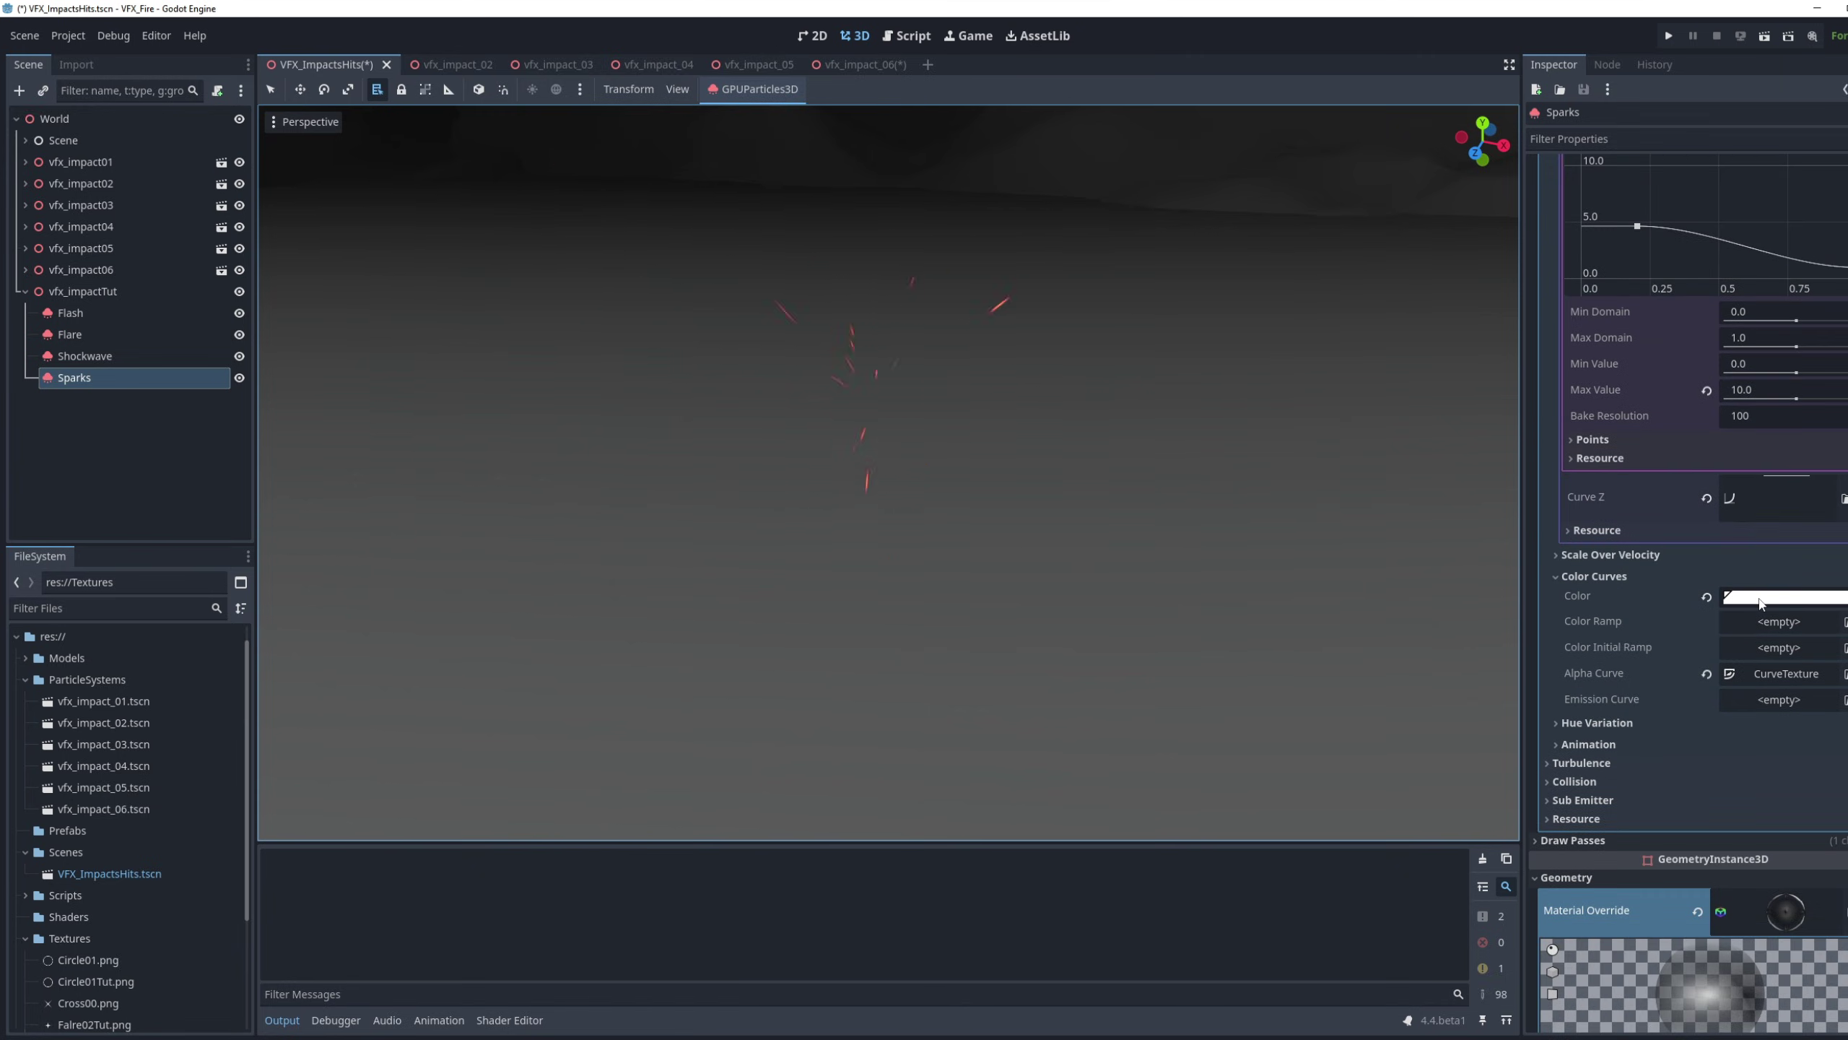
click(1762, 599)
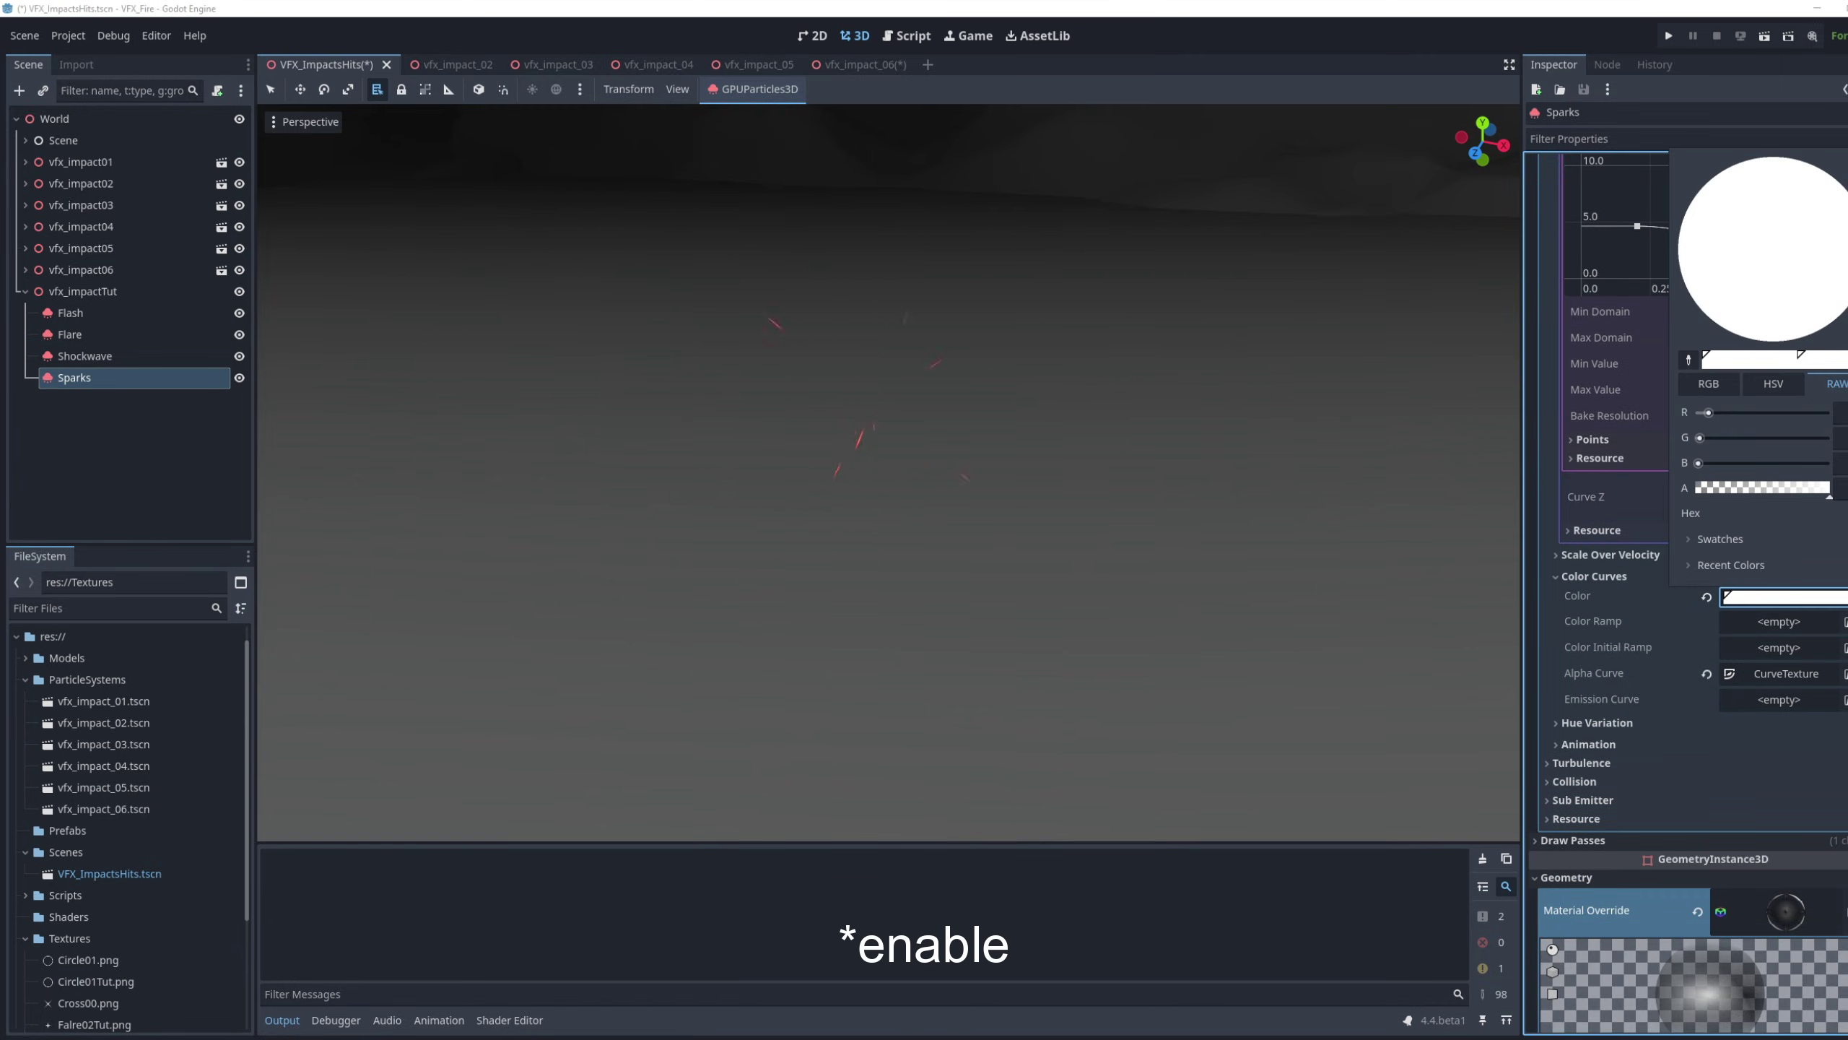
click(1727, 597)
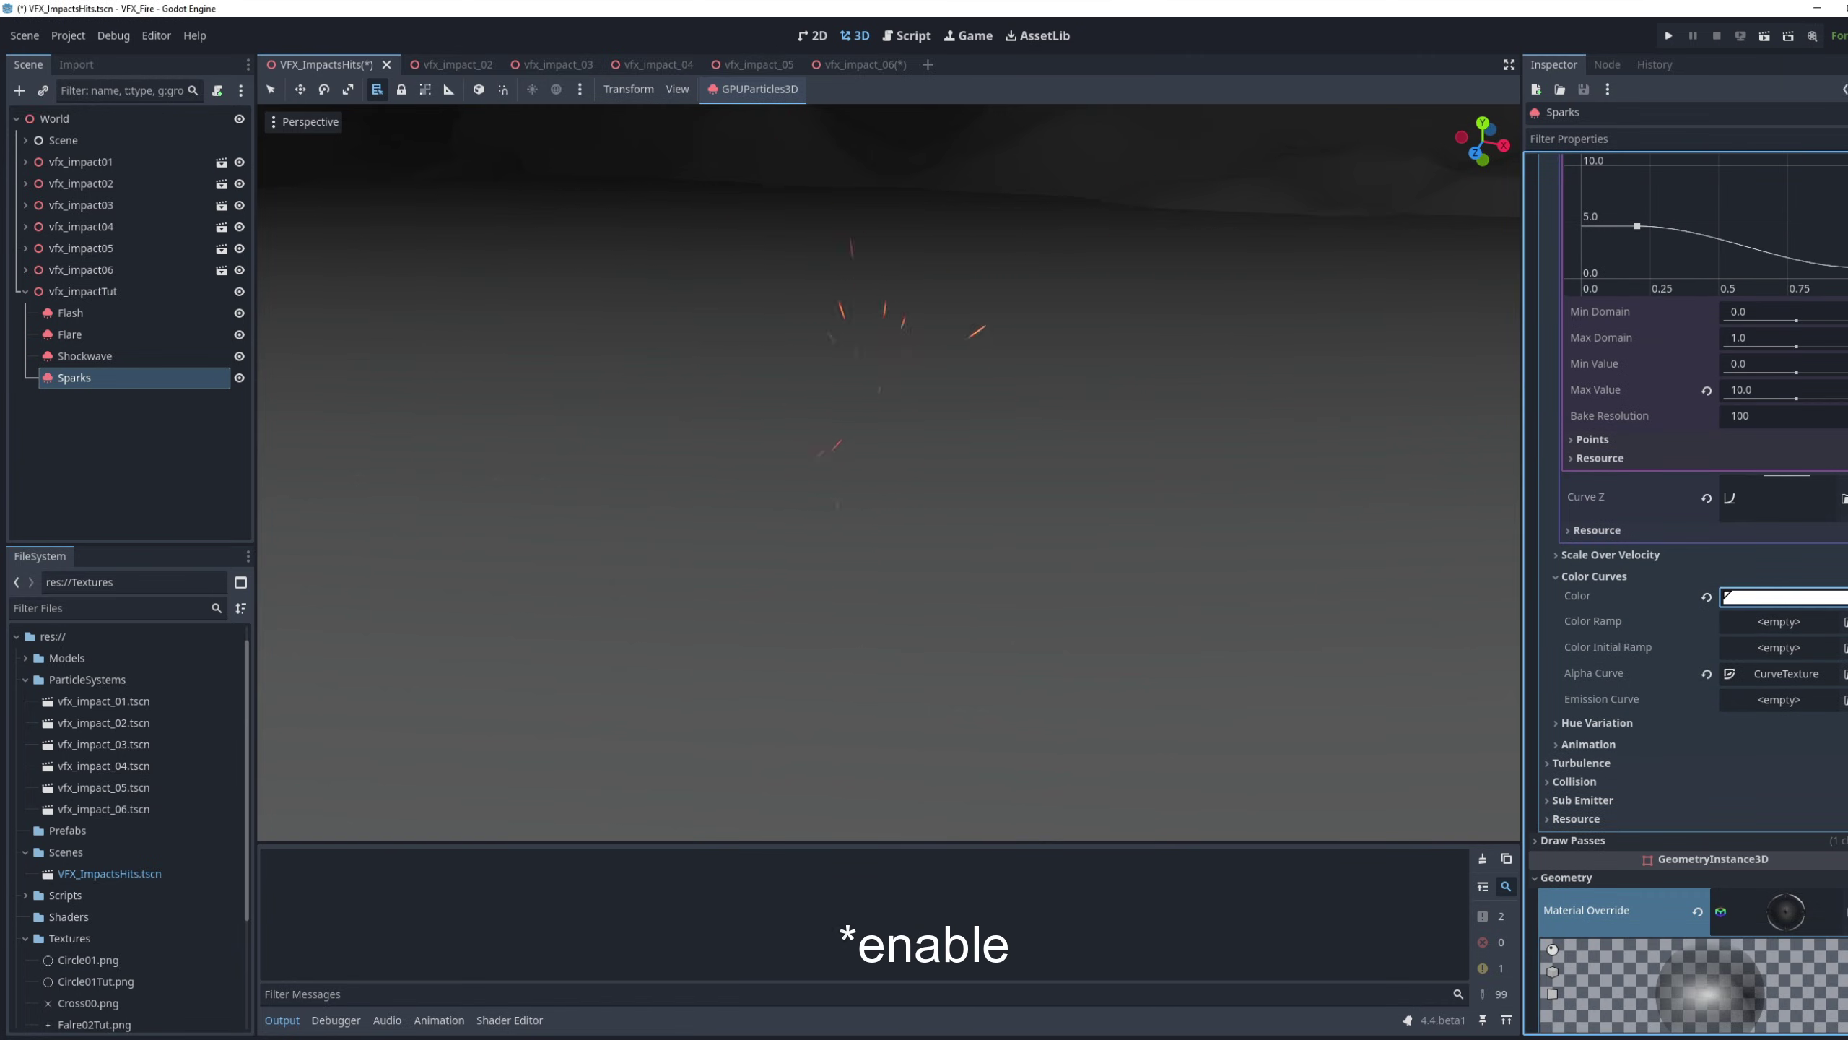
scroll(1841, 554, up, 15)
Select Flash, Flare, Shockwave and Sparks together
shift+click(149, 321)
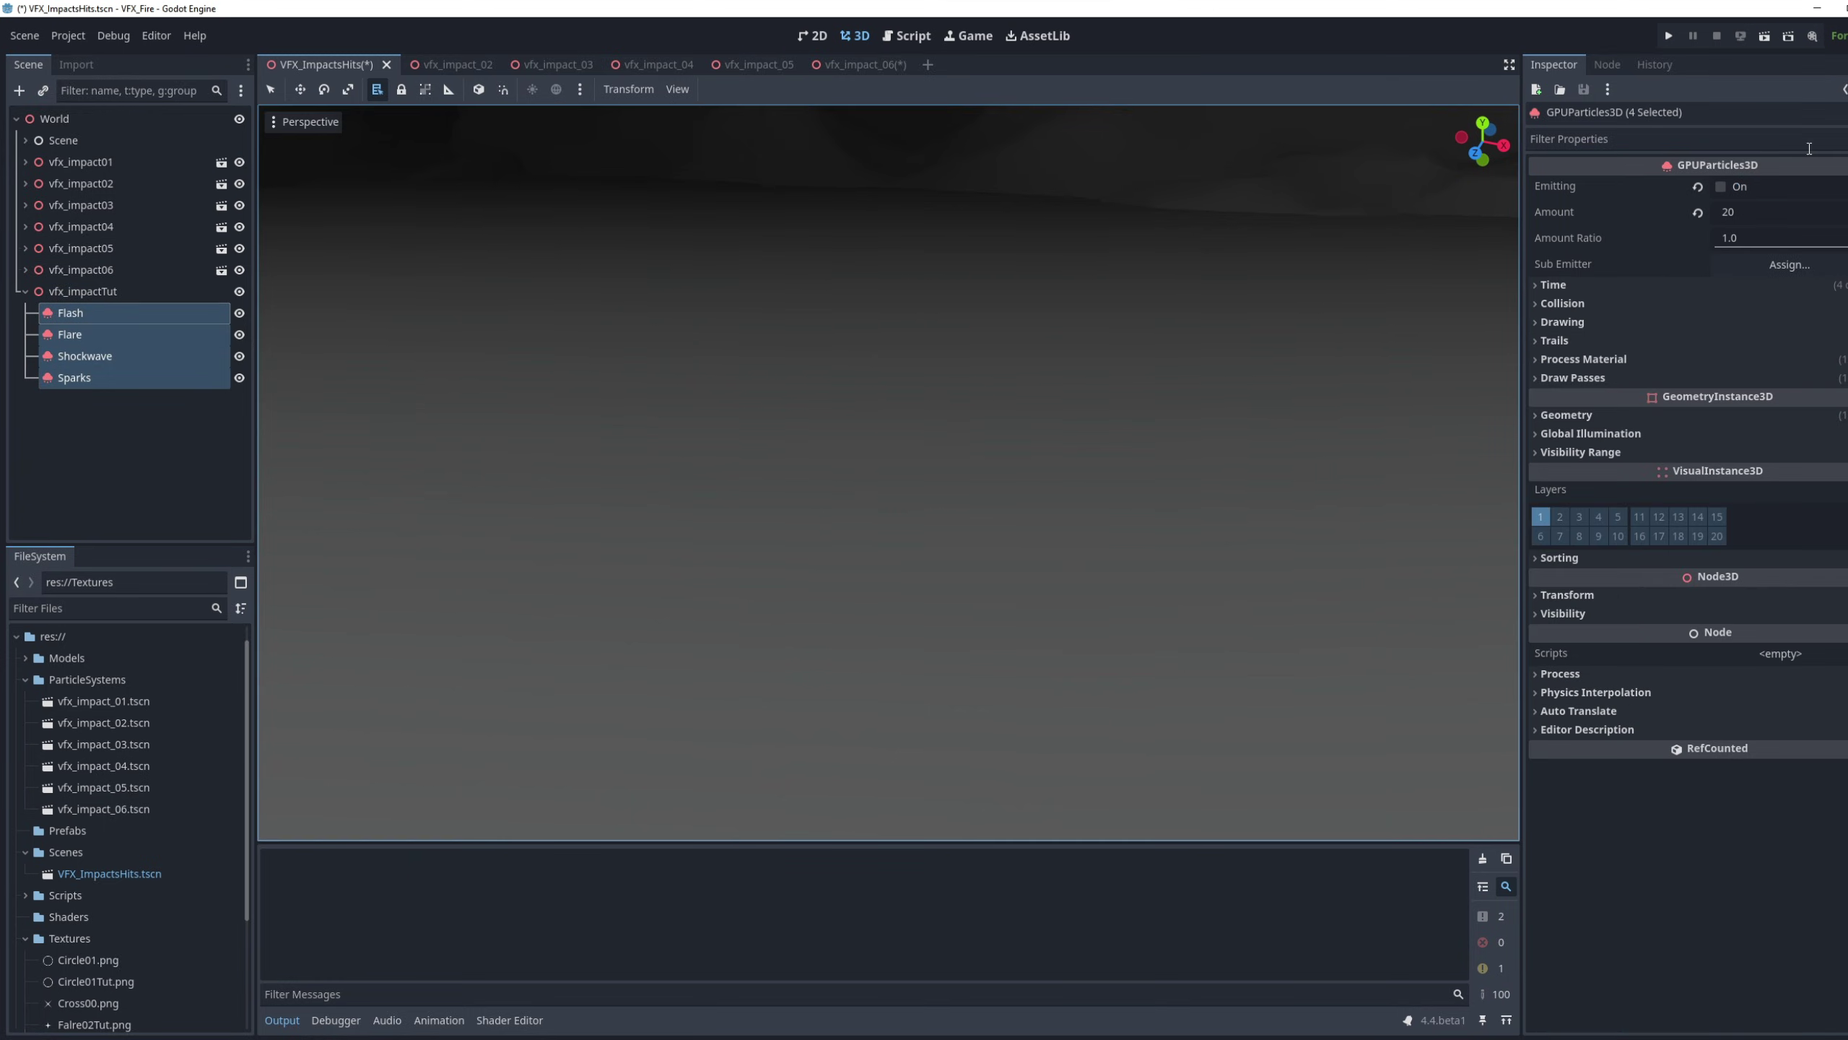